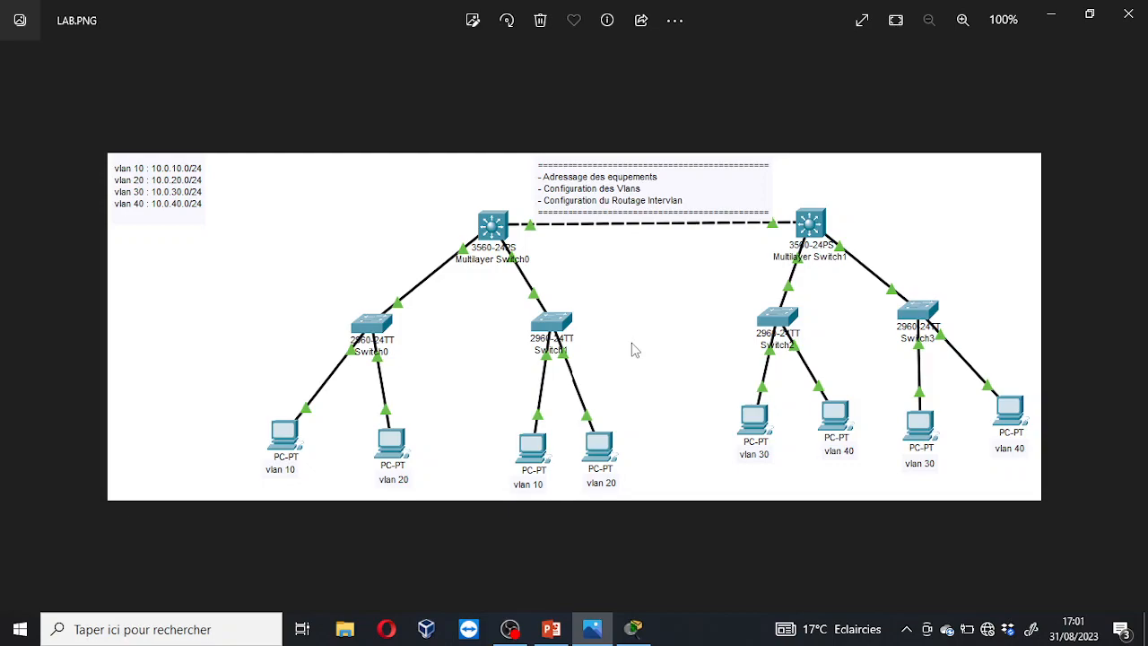
Compare the LAB.PNG topology picture with the network built in Cisco Packet Tracer.
click(1053, 20)
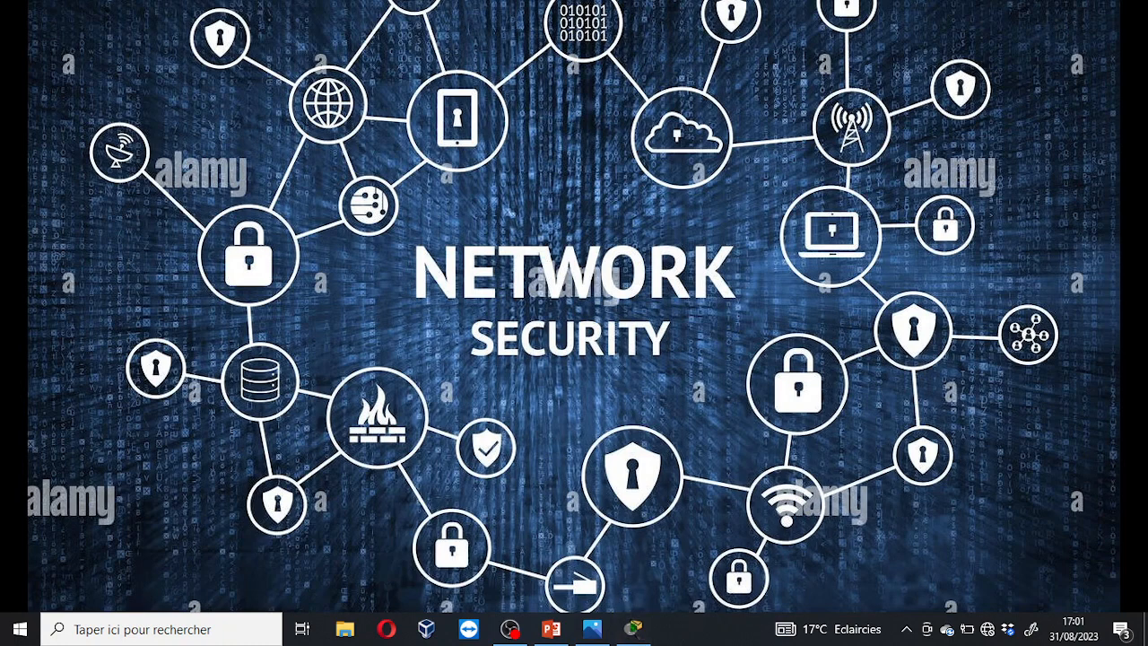
click(634, 629)
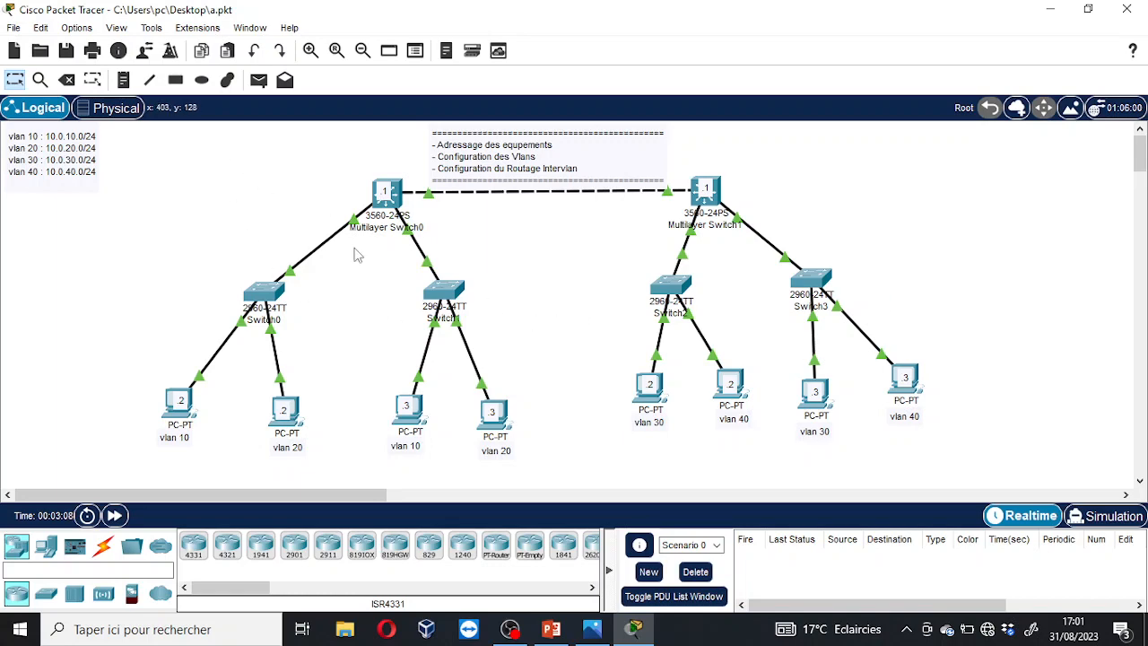
click(592, 629)
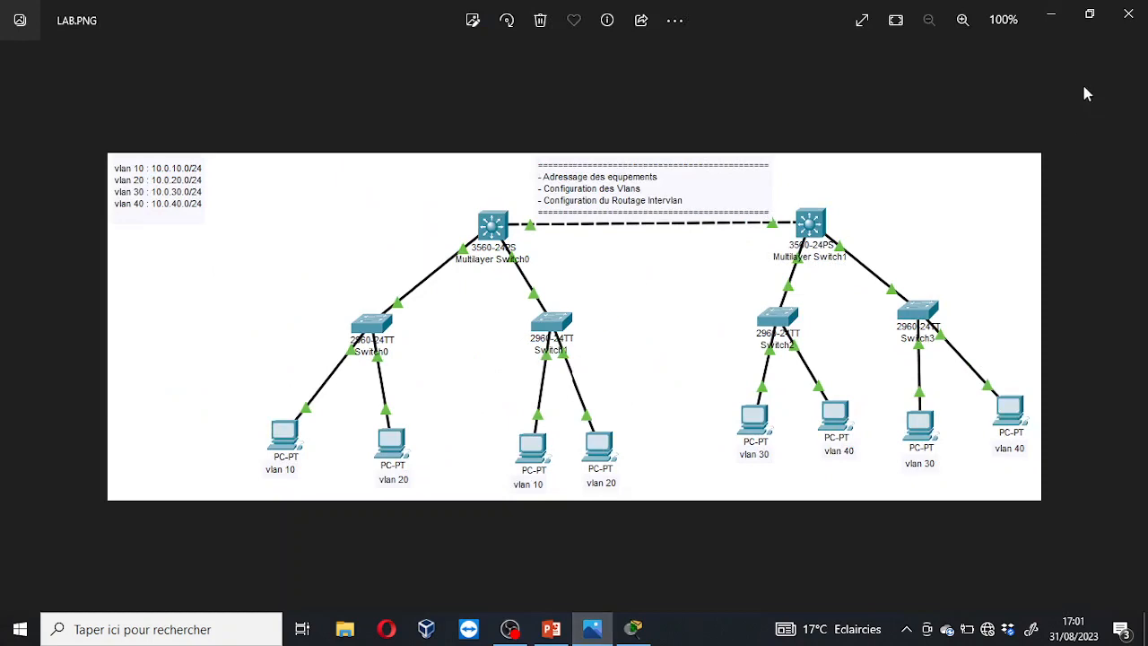
click(1055, 21)
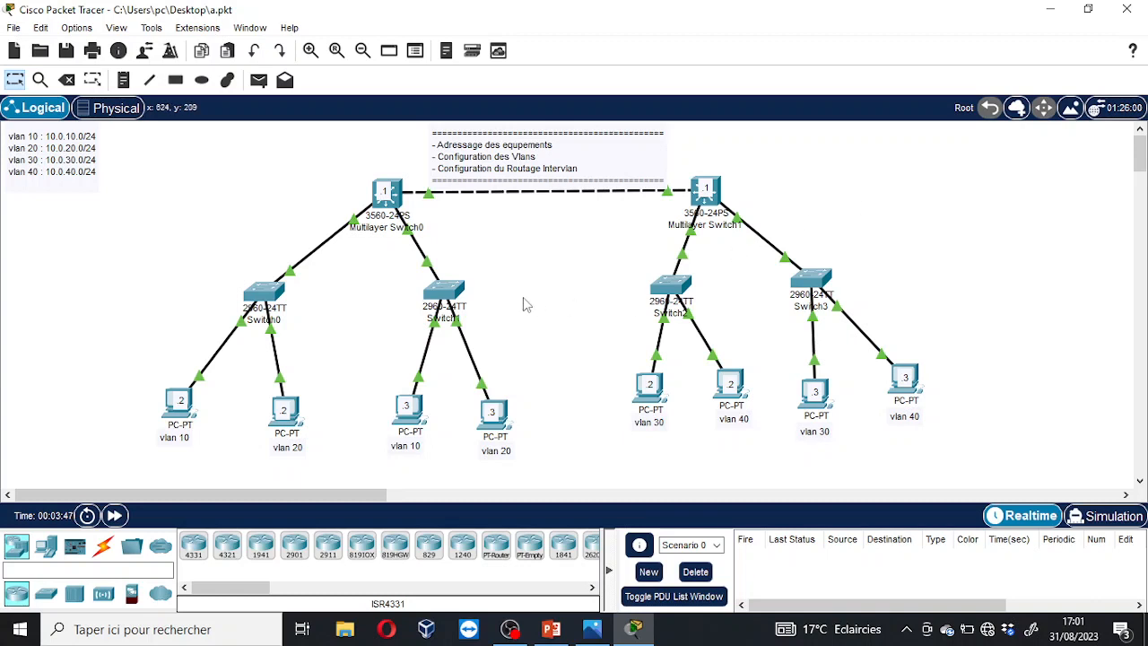
Add a note in the empty area beside Multilayer Switch1 reading "VLAN : VIRTUAL LOCAL AREA NETWORK".
click(124, 79)
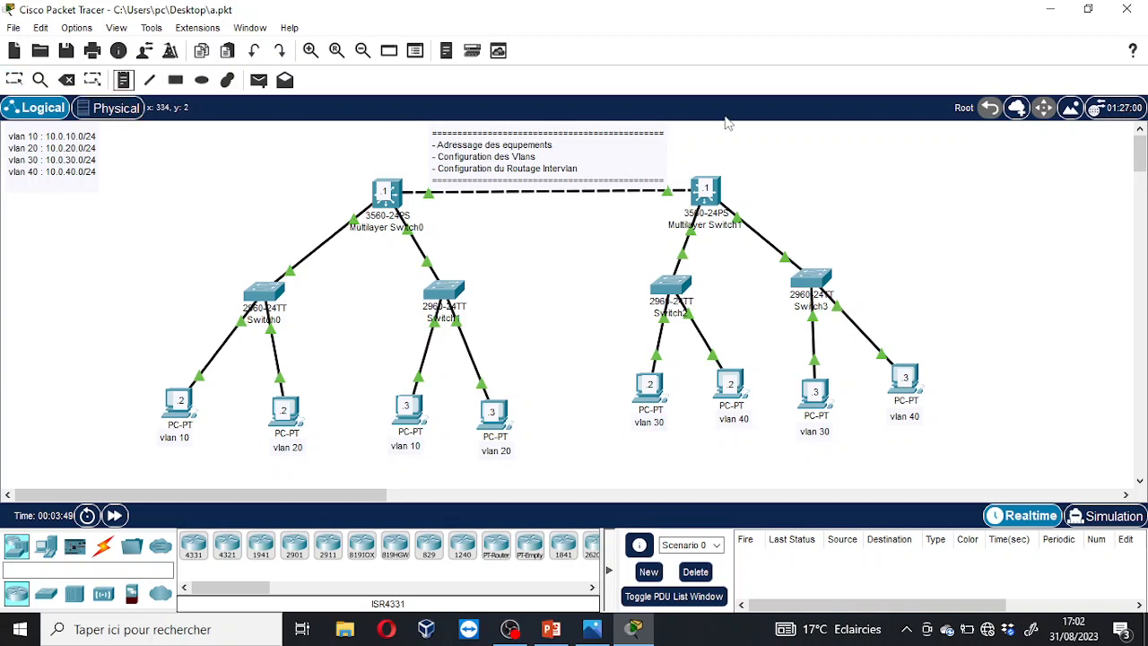
click(838, 167)
text(VLAN)
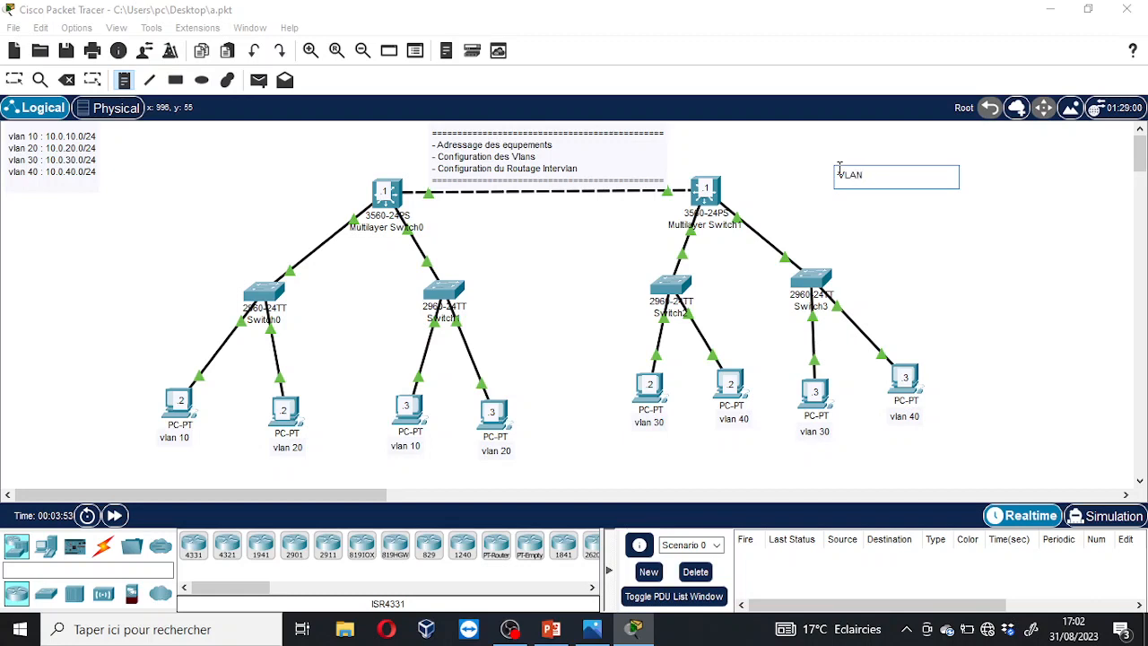
text( : VIRTUAL LOCAL AREA NETWORK)
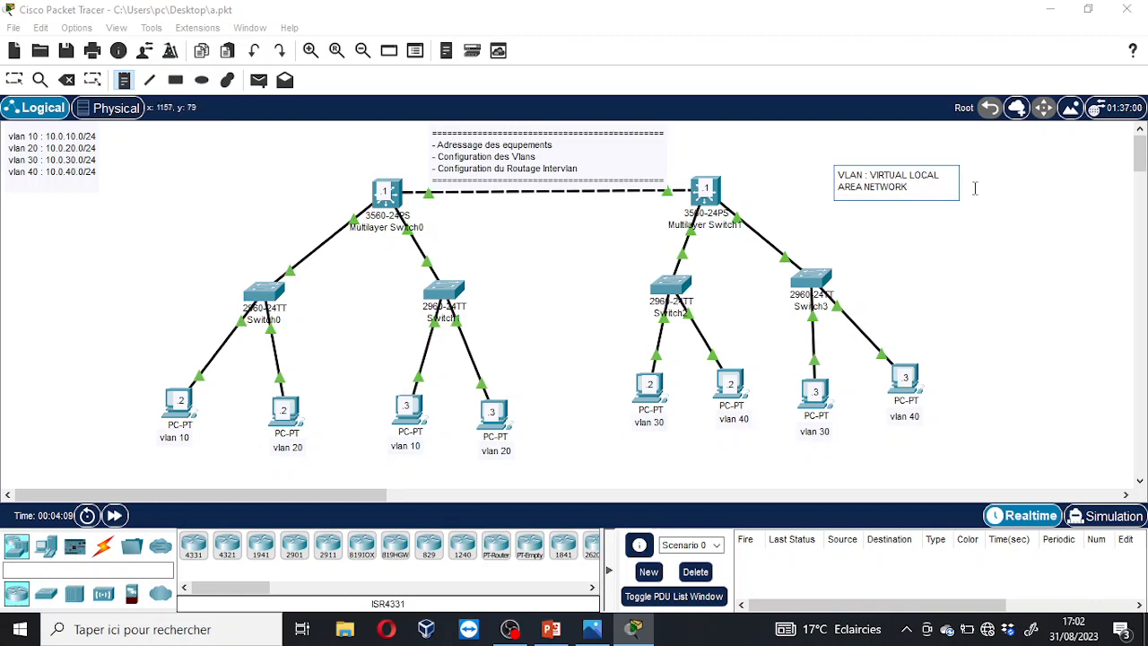
Add the lines "-la segmentation" and "-la securite" to the VLAN note and finish editing it.
key(Return)
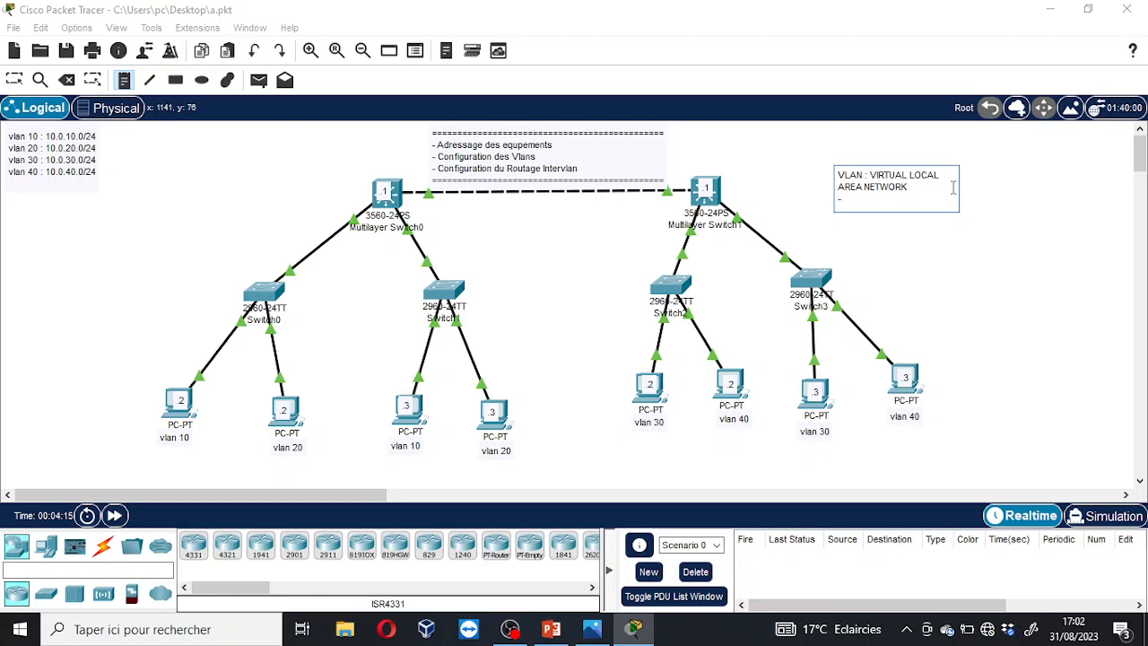
text(la segmentation)
key(Return)
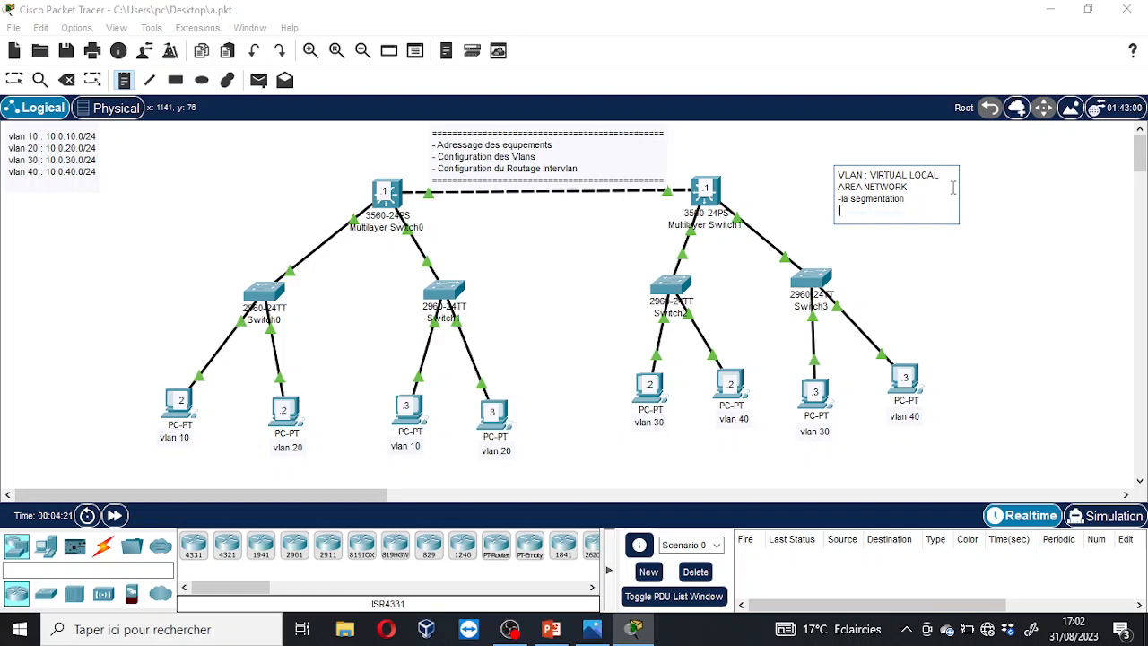
text(la securite)
key(Home)
text(-)
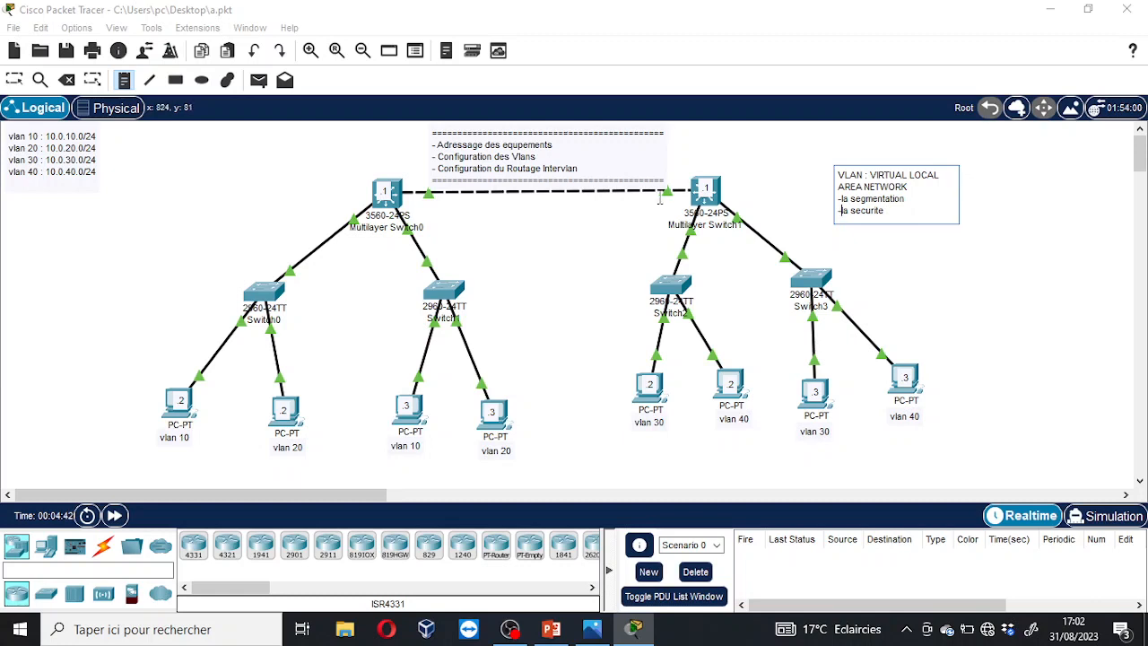
click(40, 81)
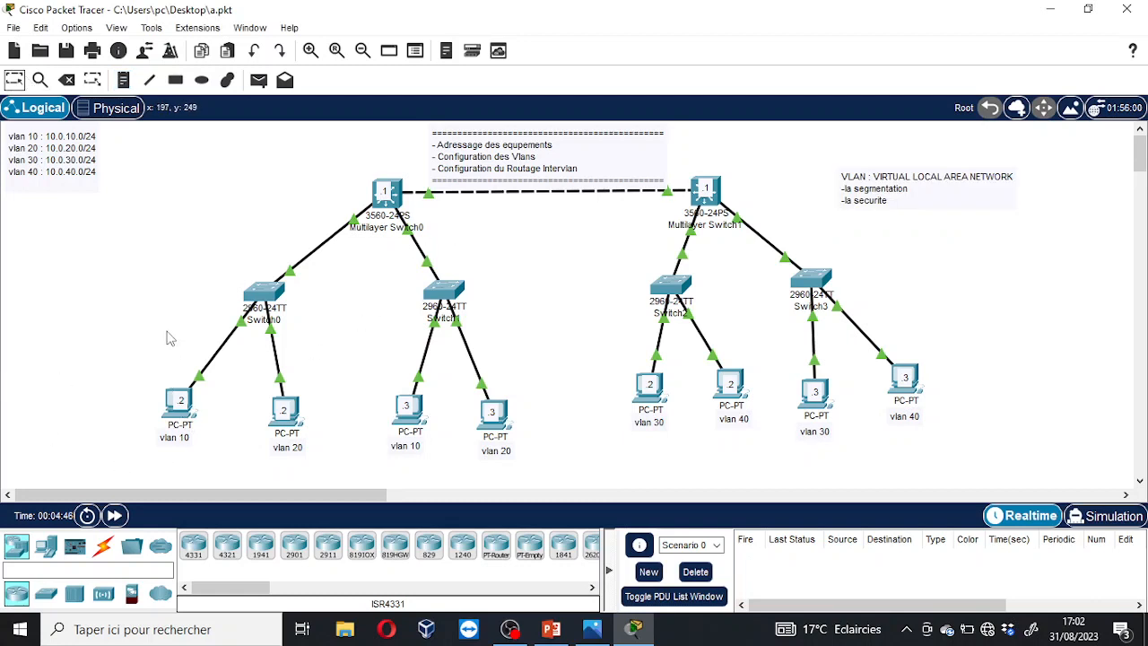
key(Escape)
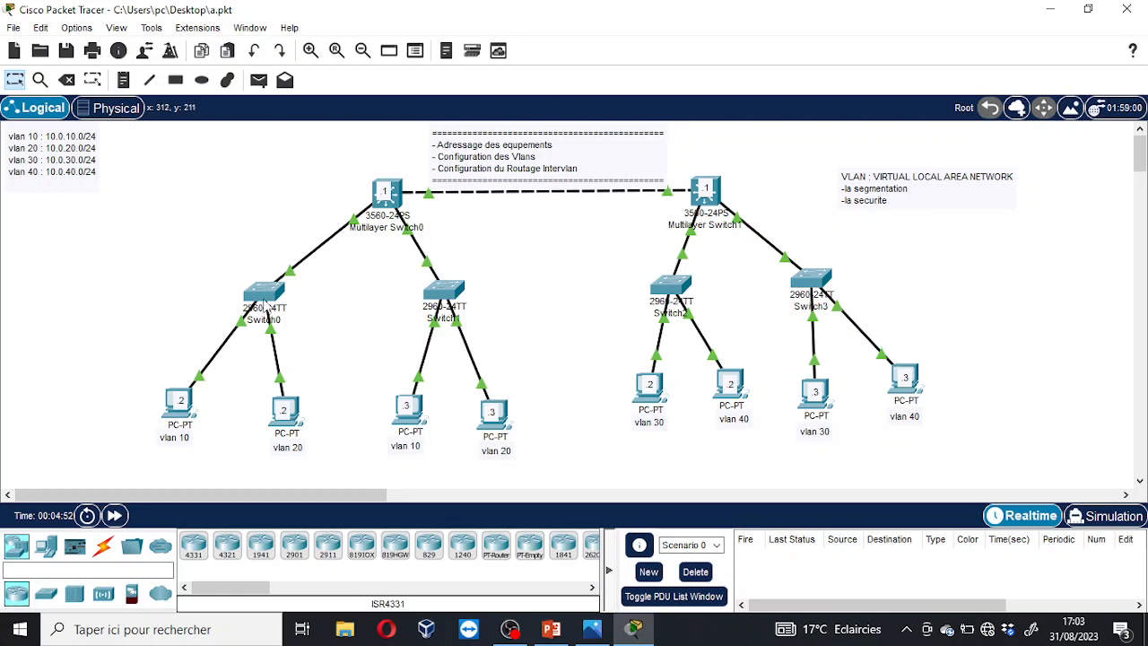
Place a second note below the VLAN note with the lines "1-physique" and "2-liaison de donnee".
mouse_move(267, 308)
click(124, 80)
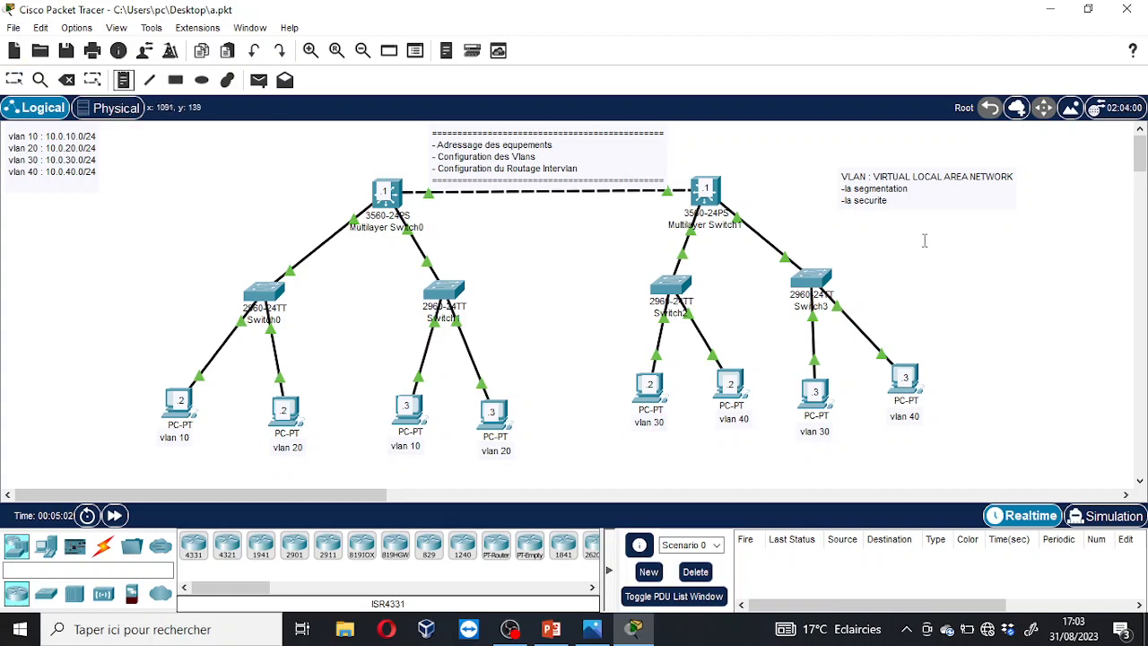
click(929, 243)
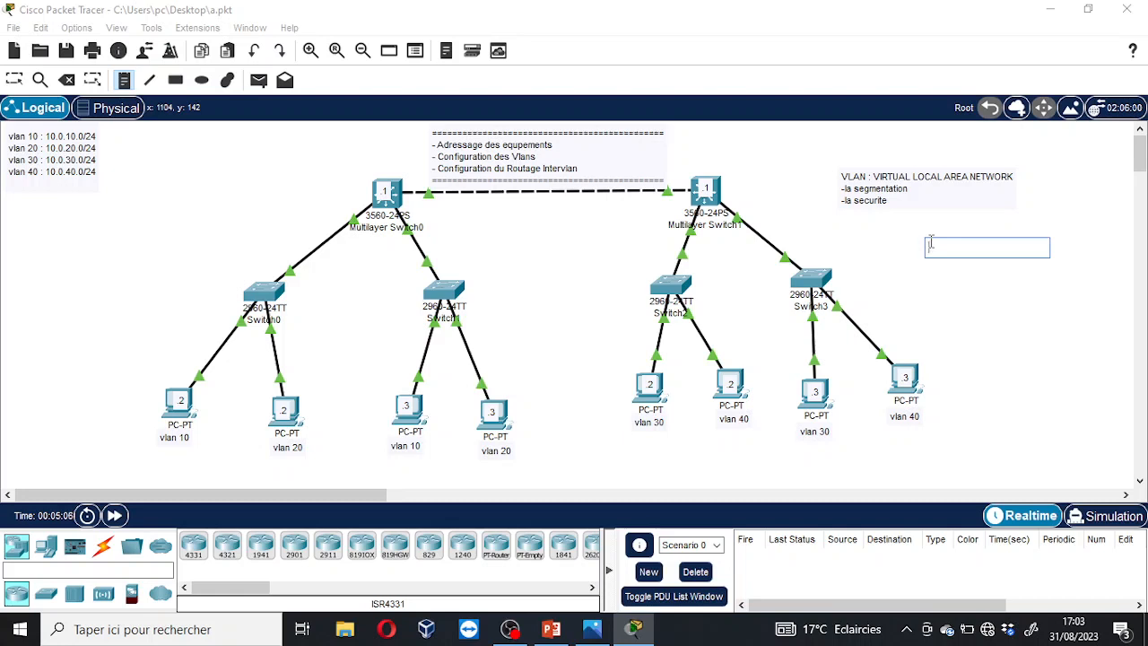
text(-physi)
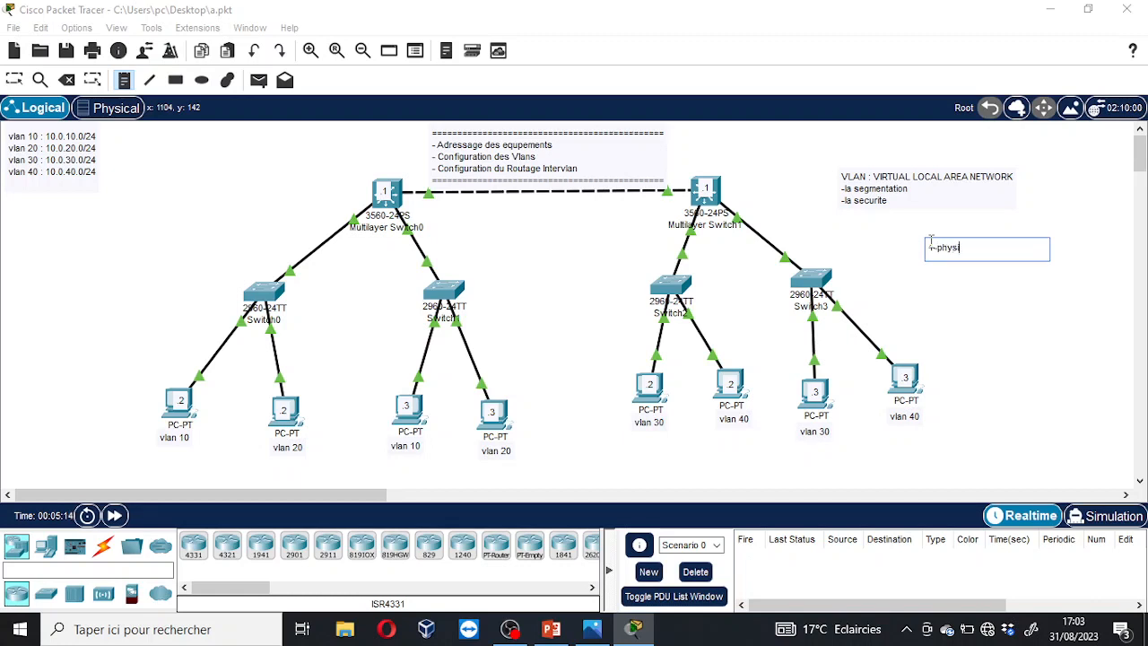
text(que)
key(Return)
text(2-)
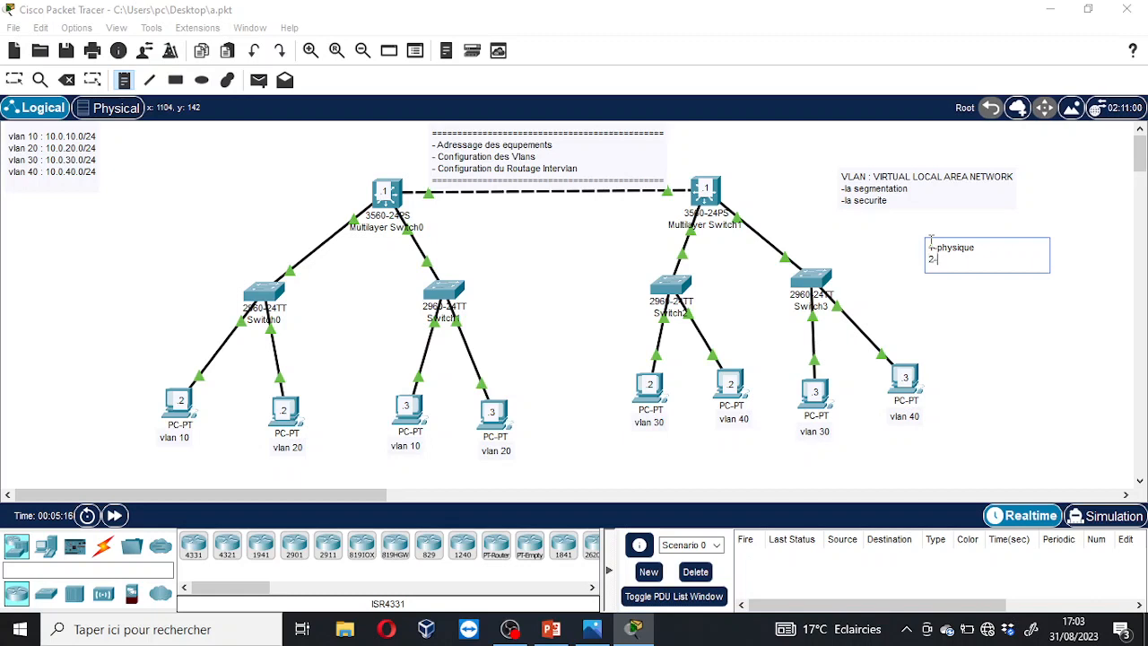
text(liaison )
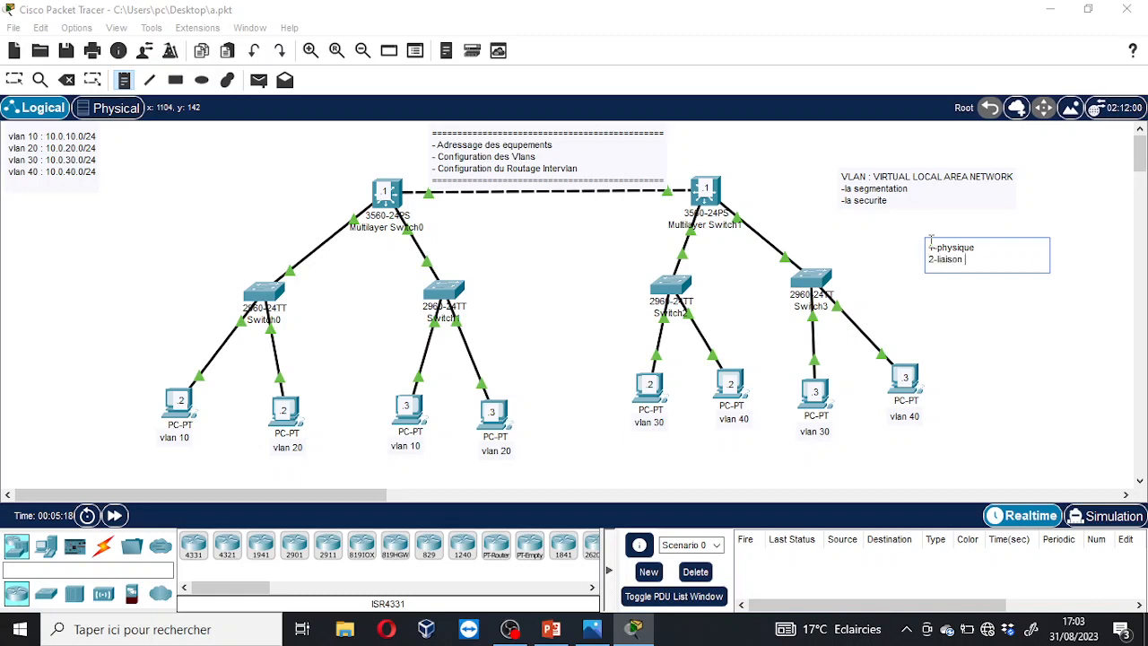
text(de donnee)
Continue the numbered layer list in the note with "3-reseau" and "4-transport".
key(Return)
text(3-)
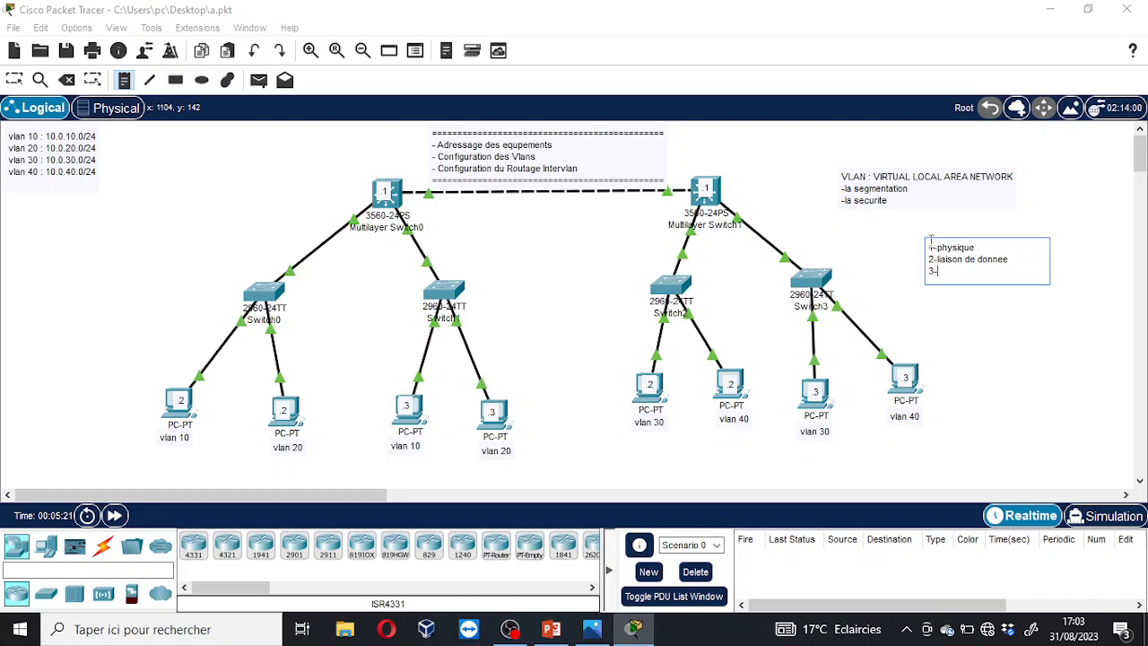
text(reseau)
key(Return)
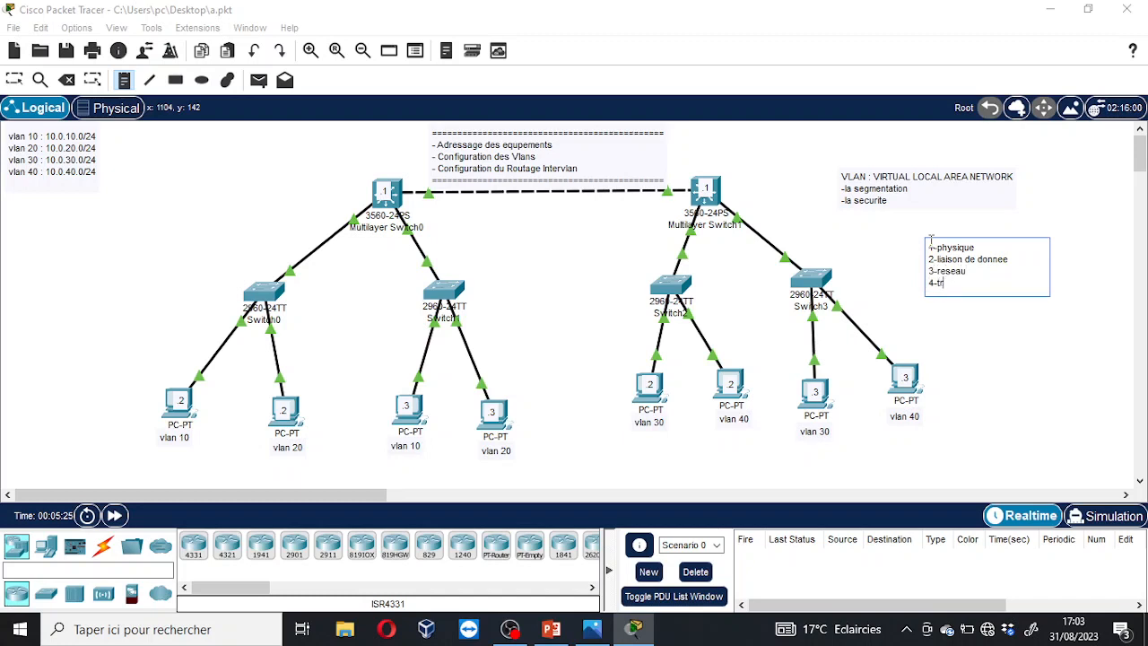
text(4-transport)
Complete the layer list in the note with "5-session", "6-presentation" and "7-application".
key(Return)
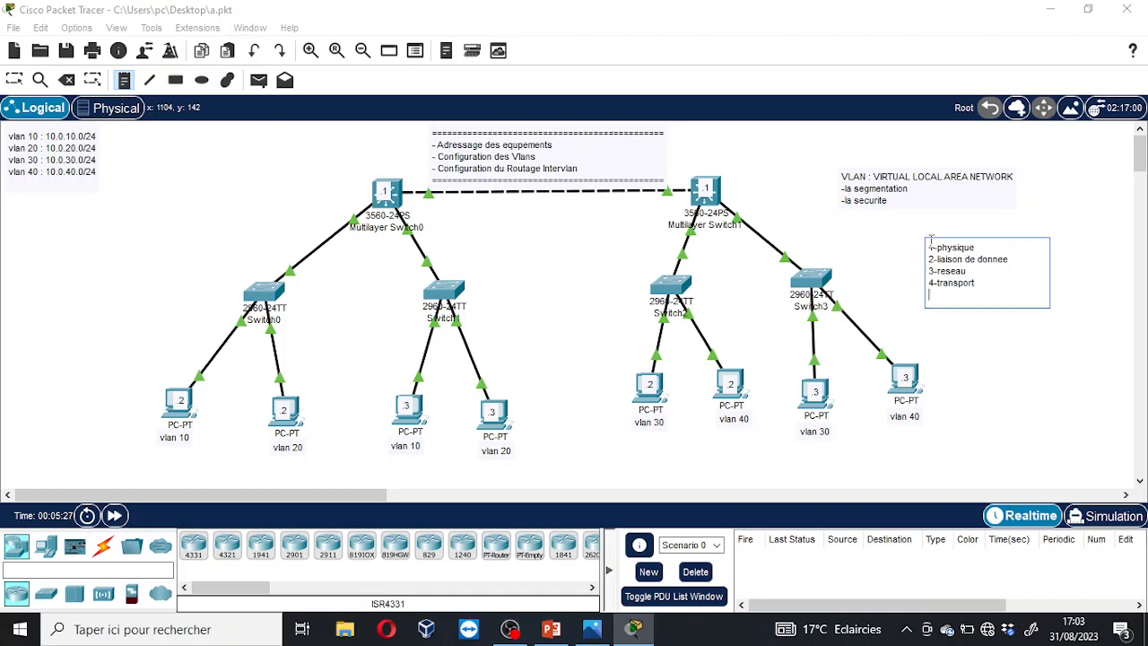
text(5-session)
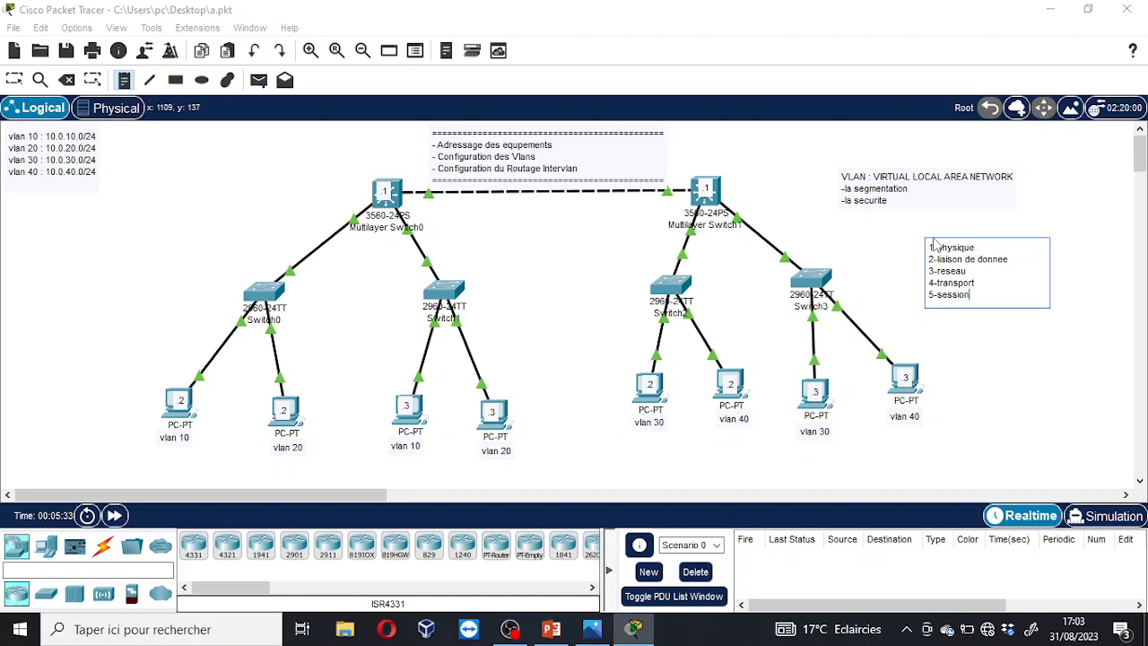
key(Return)
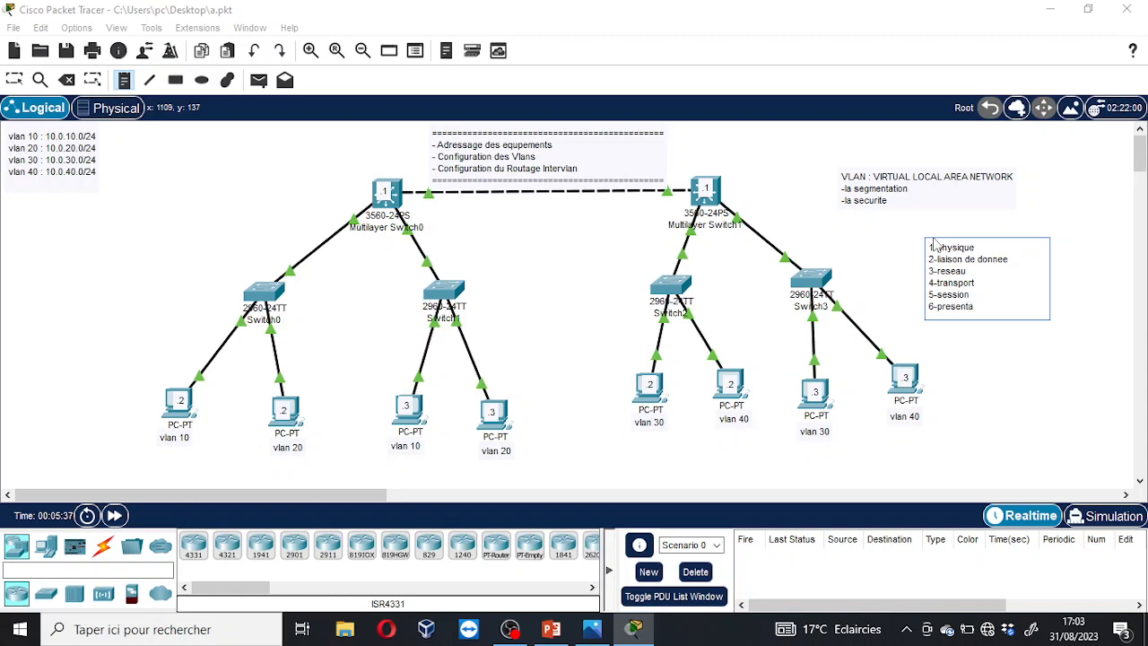
text(6-presentation)
key(Return)
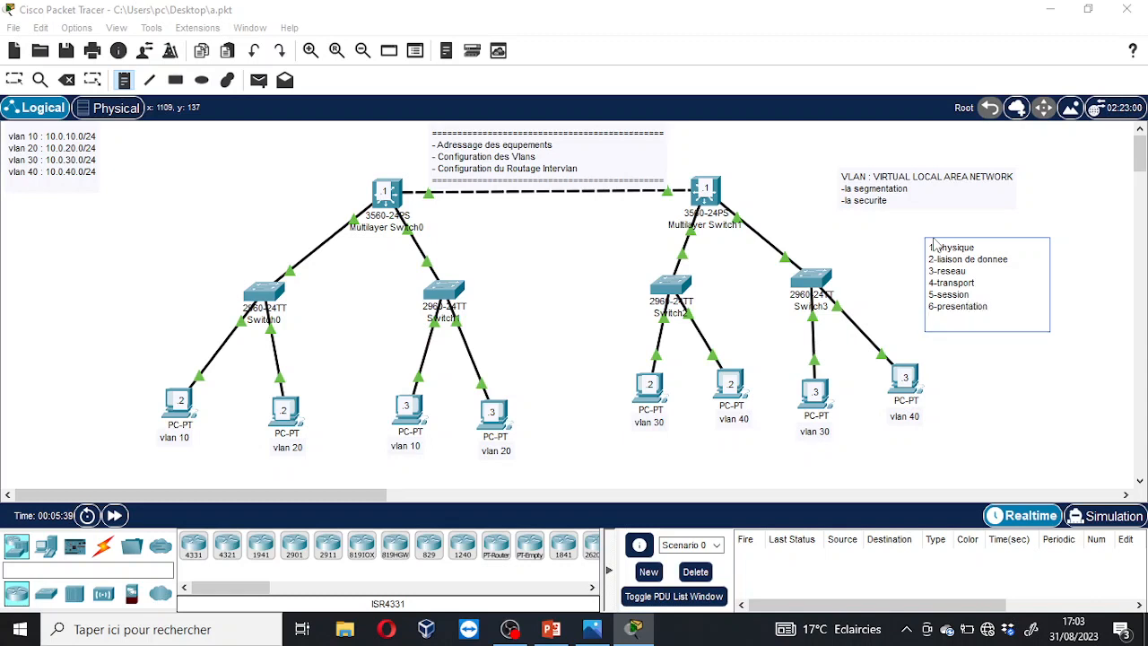
text(7-application)
Add the roughly centred heading "MODELE OSI" above the layer list, finish the note and return to object selection.
key(Return)
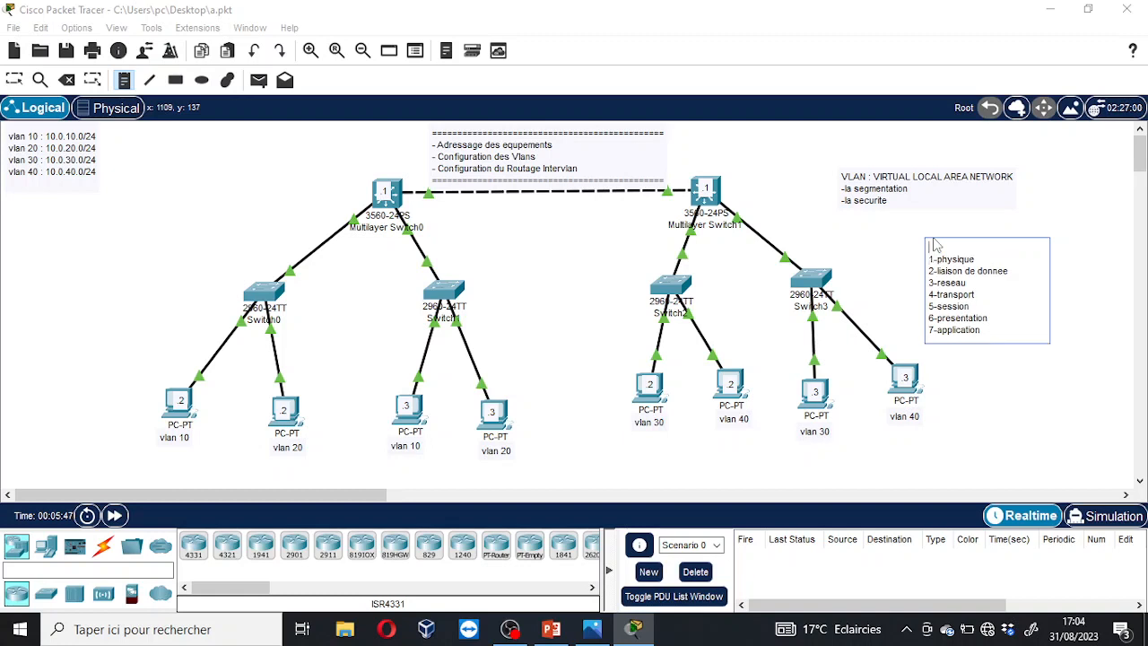
text(MODELE OSI)
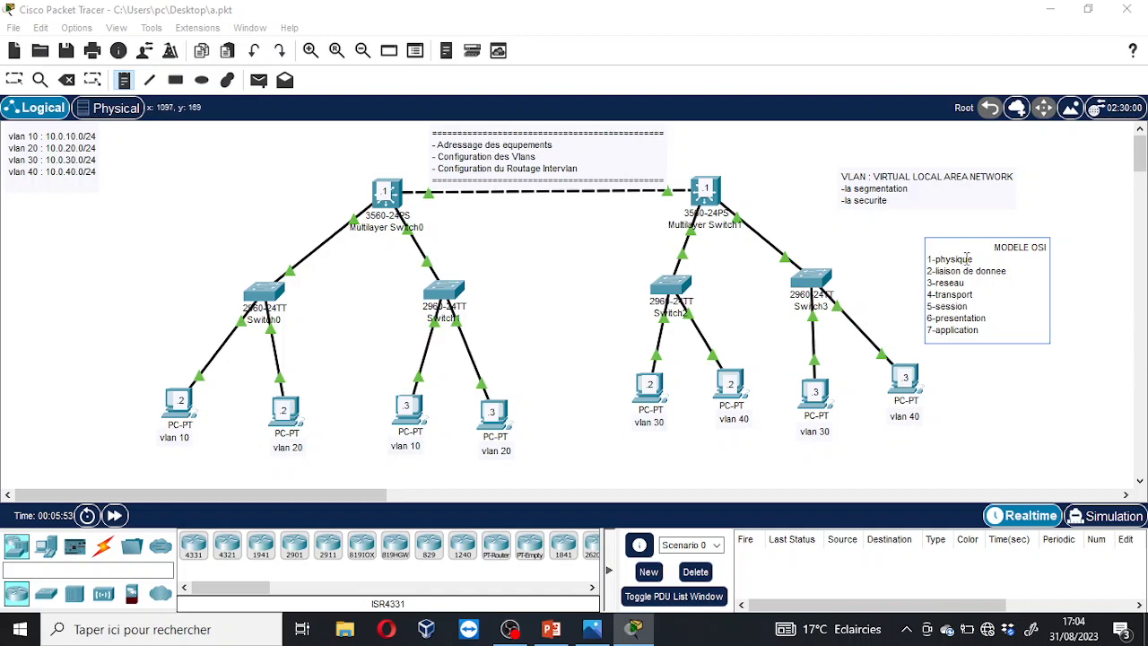
key(BackSpace)
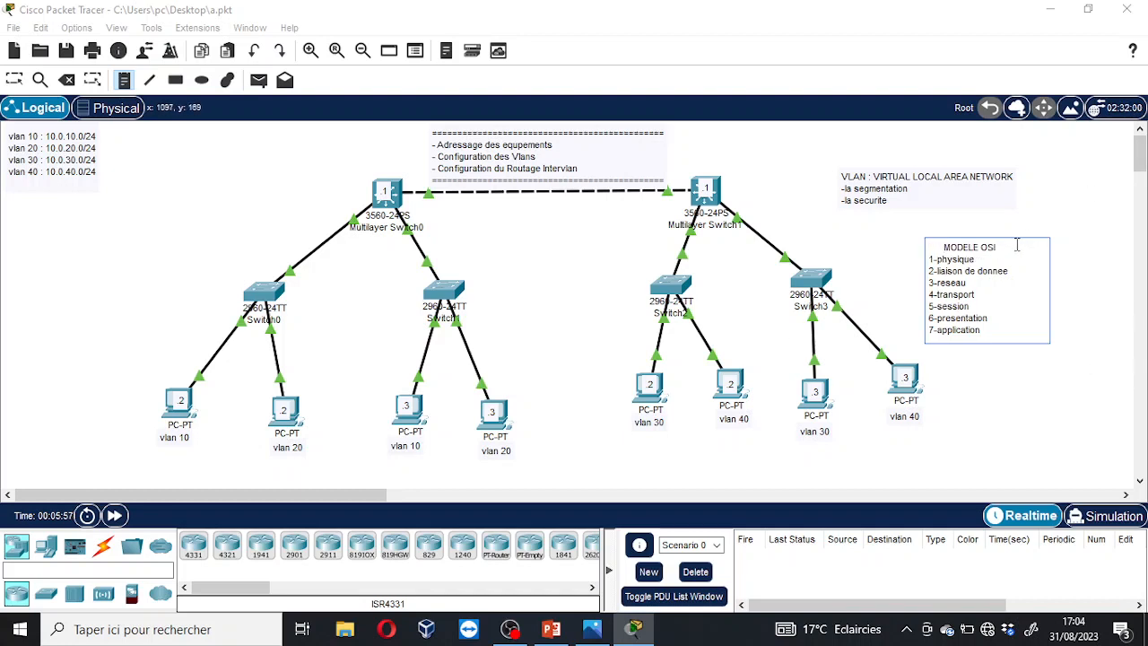
click(230, 176)
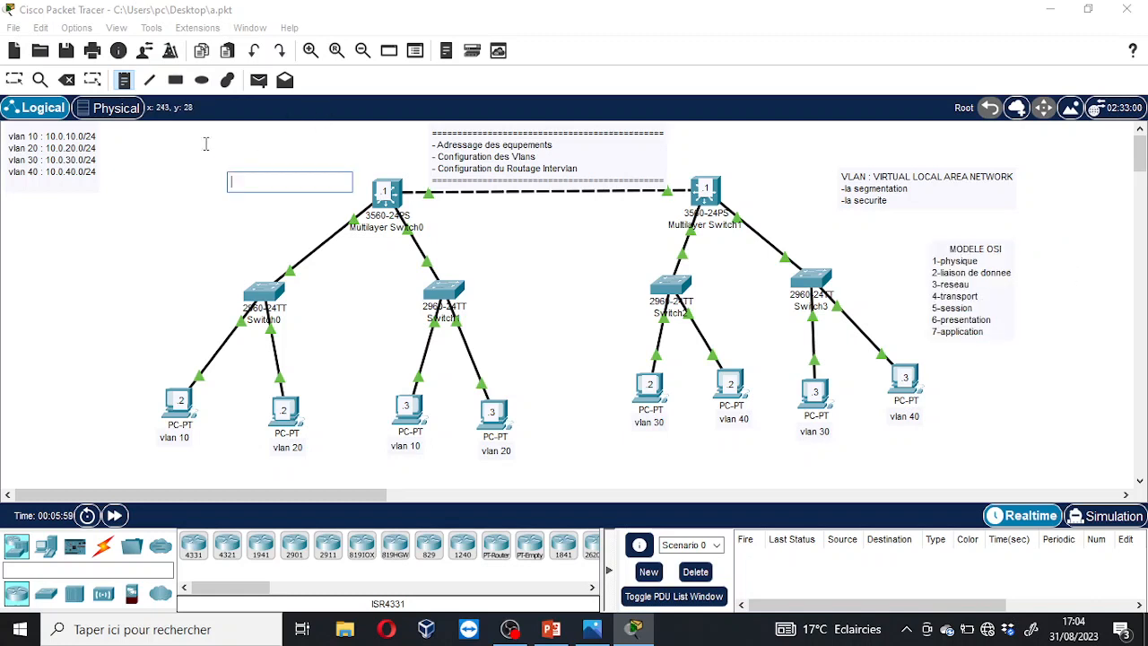
click(14, 80)
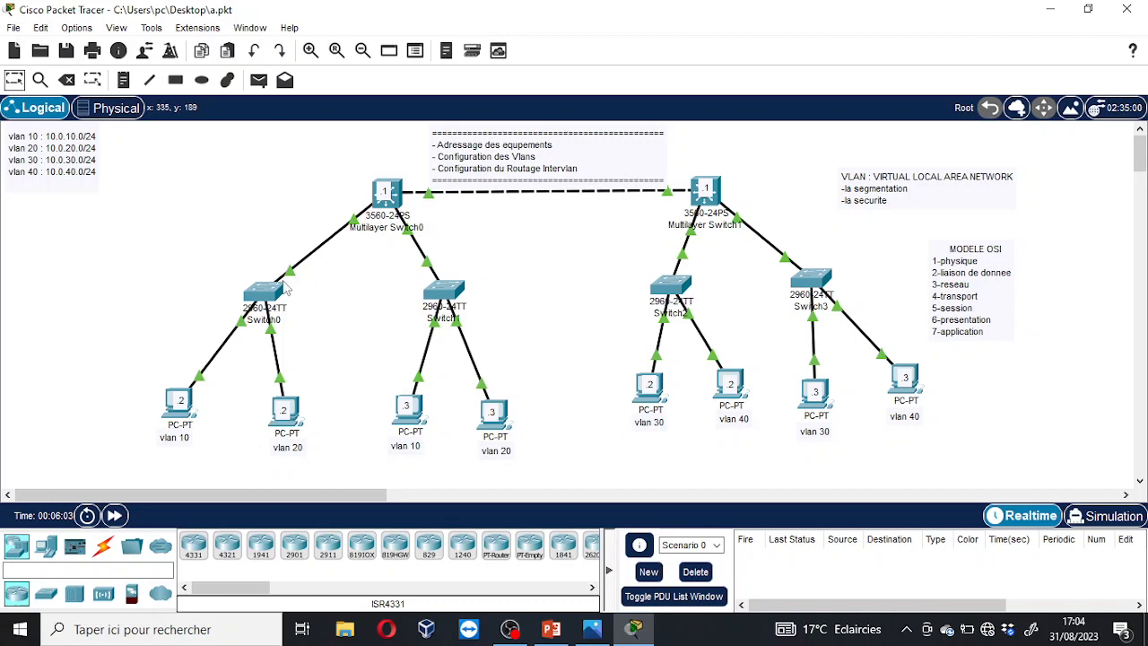
Highlight the "2-liaison de donnee" line in the MODELE OSI note to point out layer 2, then close the note.
click(958, 275)
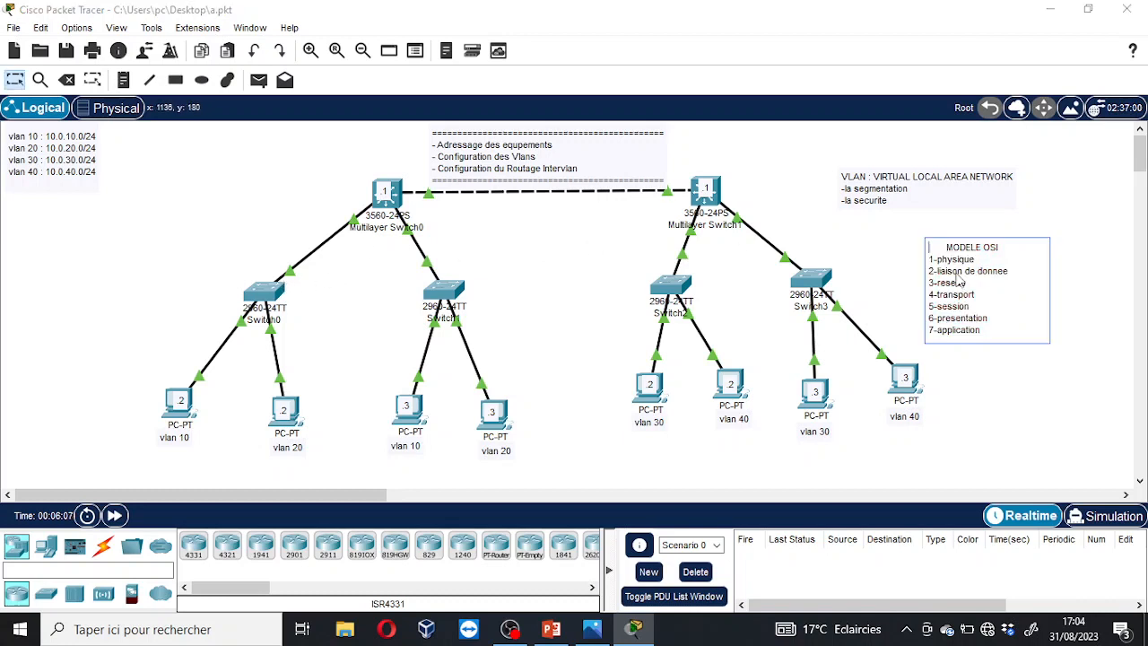
drag(930, 271, 1014, 270)
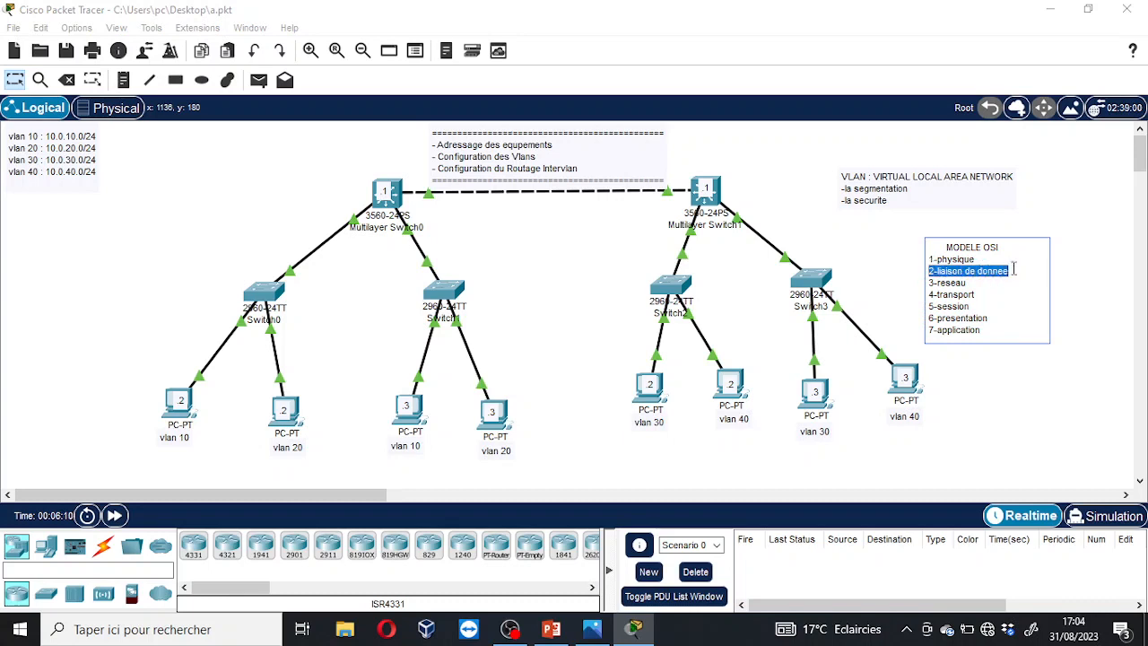
mouse_move(1015, 270)
mouse_down()
mouse_move(933, 271)
mouse_move(1010, 271)
mouse_up()
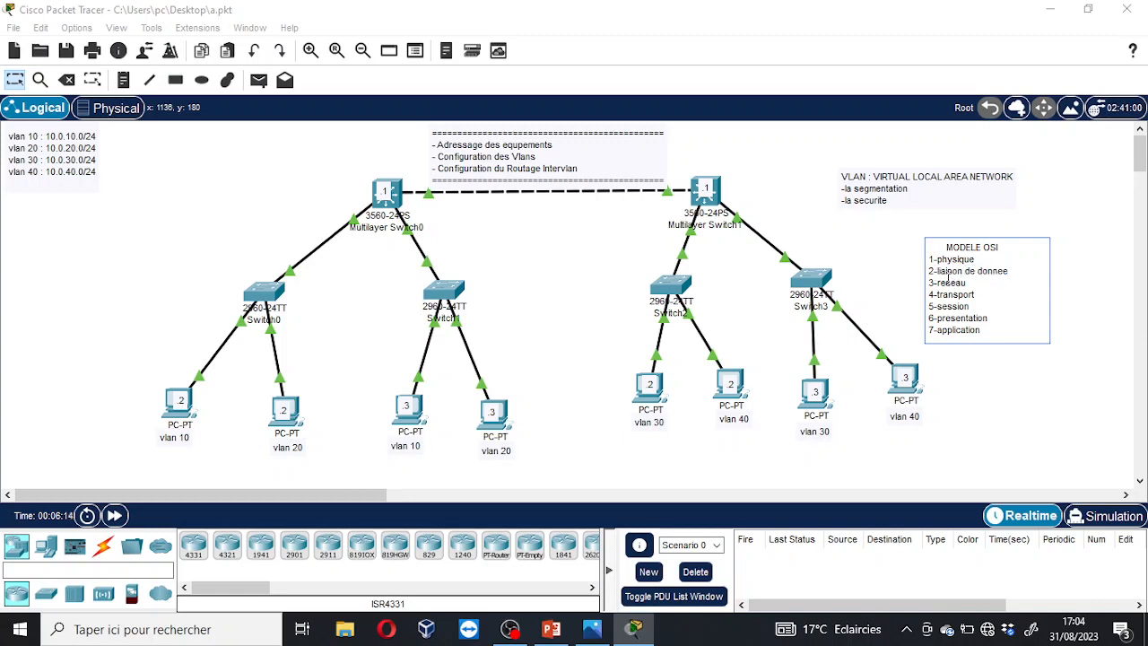
click(760, 226)
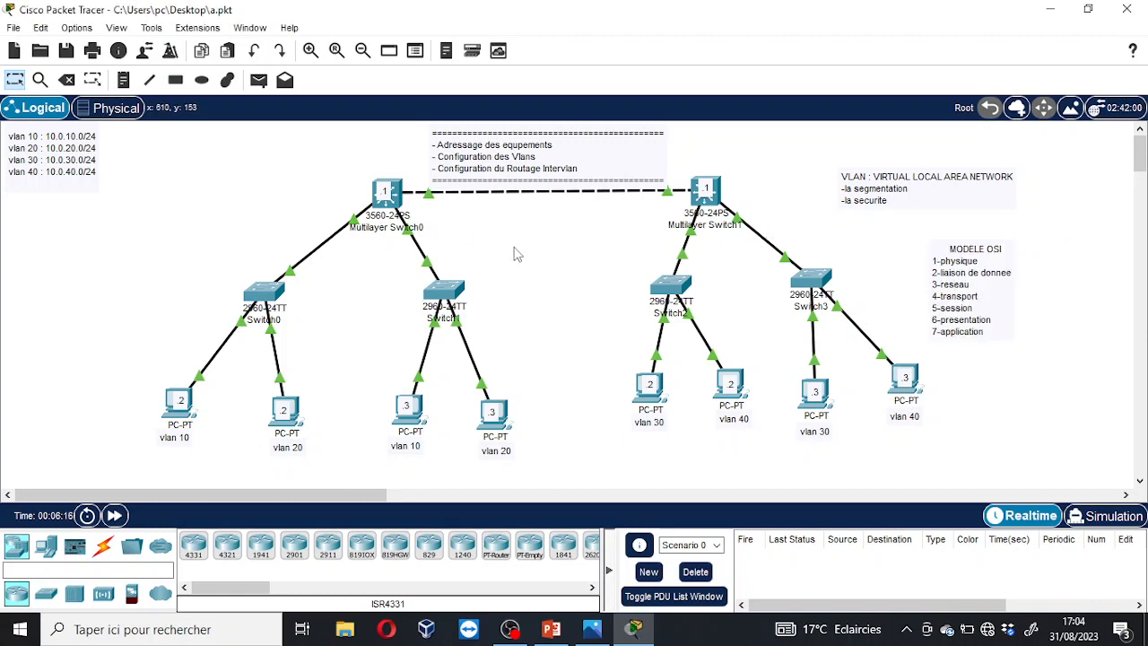
Highlight the "reseau" entry of layer 3 in the MODELE OSI note and close the note without editing it.
click(976, 285)
drag(967, 282, 933, 274)
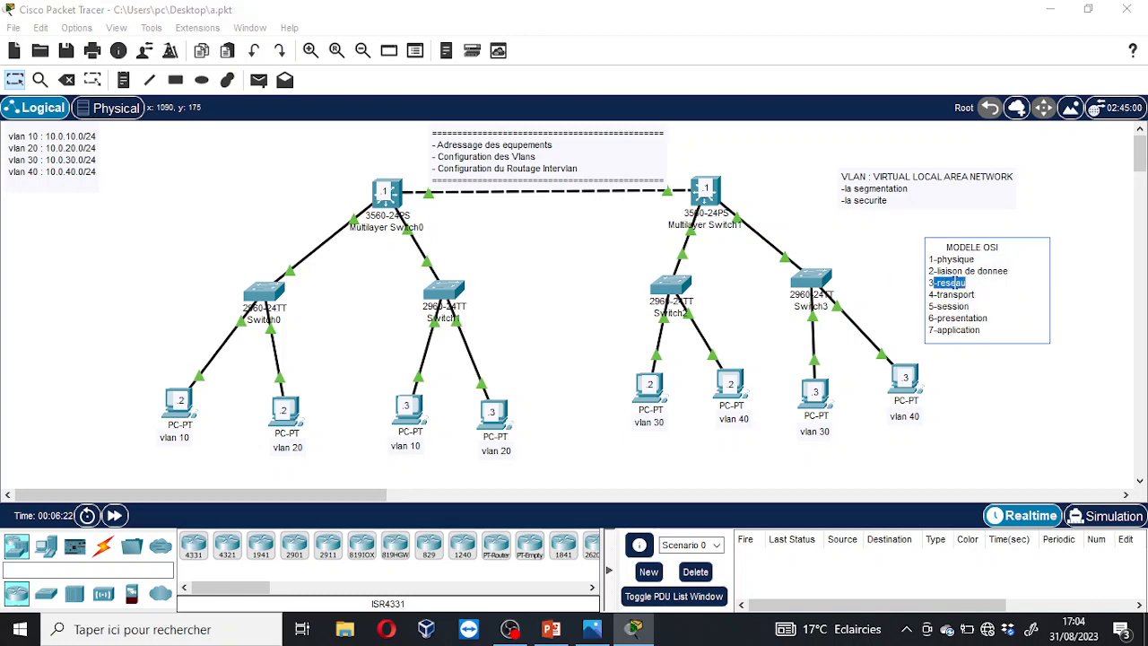
click(956, 282)
click(984, 281)
click(875, 272)
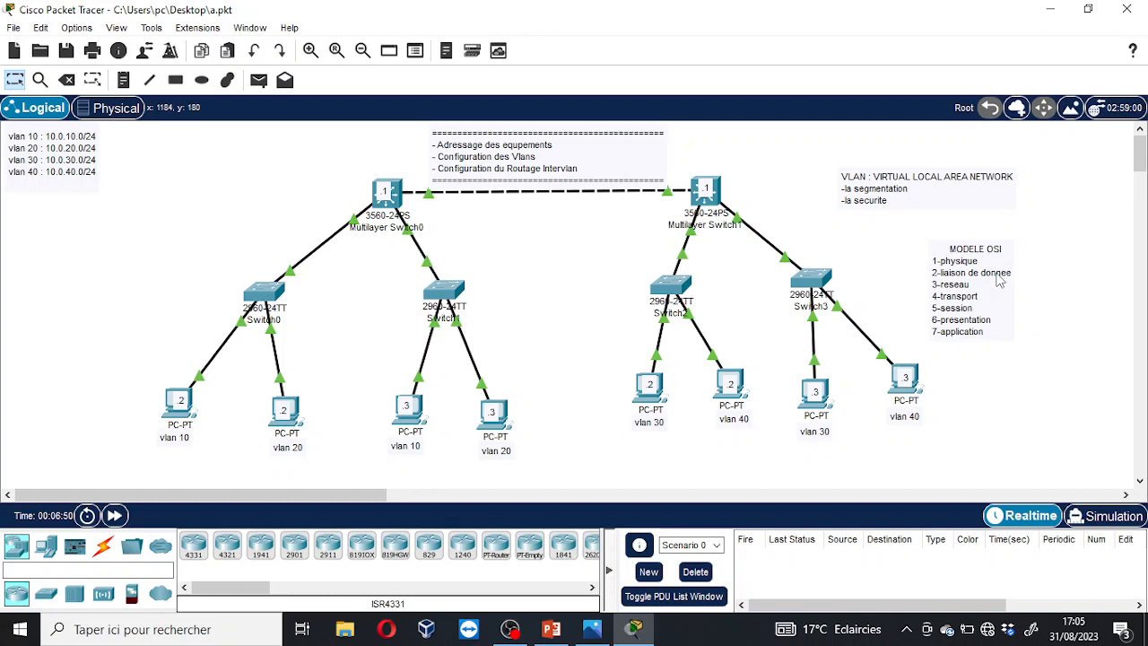
Select the row of four 2960-24TT switches, Switch0 through Switch3, to point them out in the topology.
drag(168, 254, 893, 325)
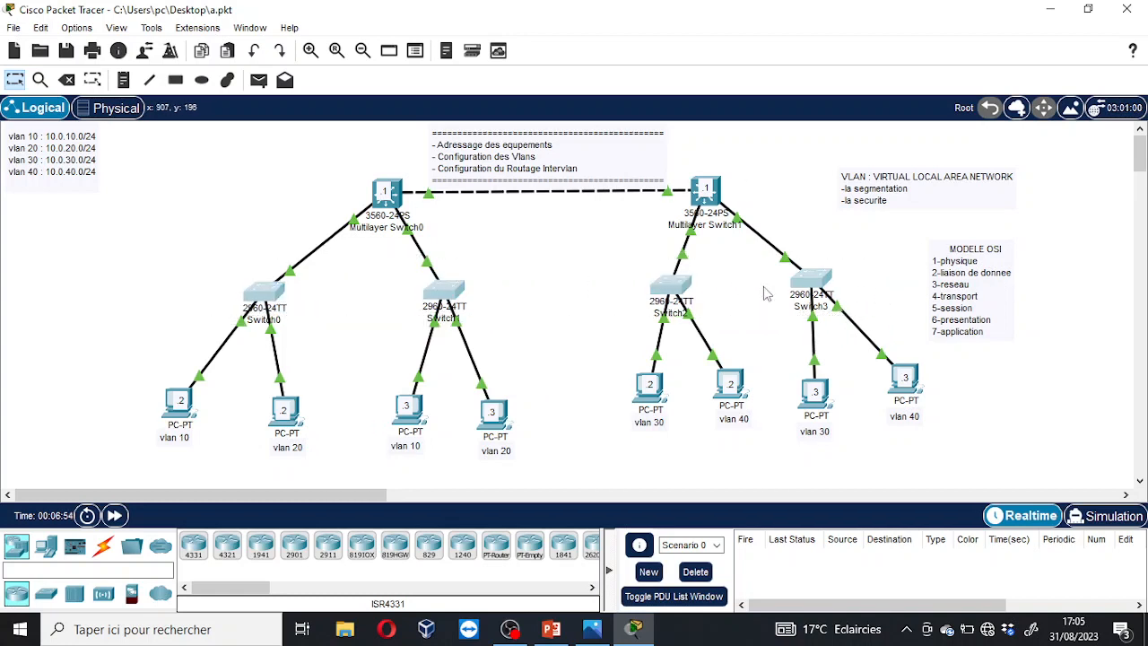
Select the row of 2960-24TT switches again to point it out, and open the MODELE OSI note and close it unedited.
click(461, 247)
drag(231, 255, 816, 325)
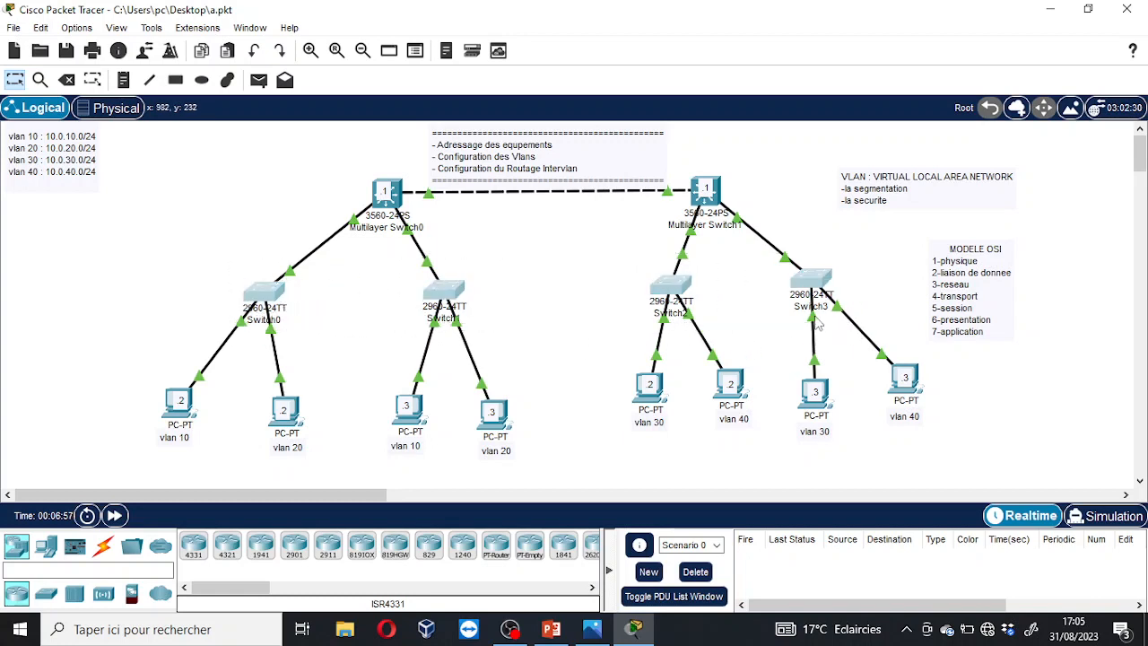
click(745, 315)
click(962, 283)
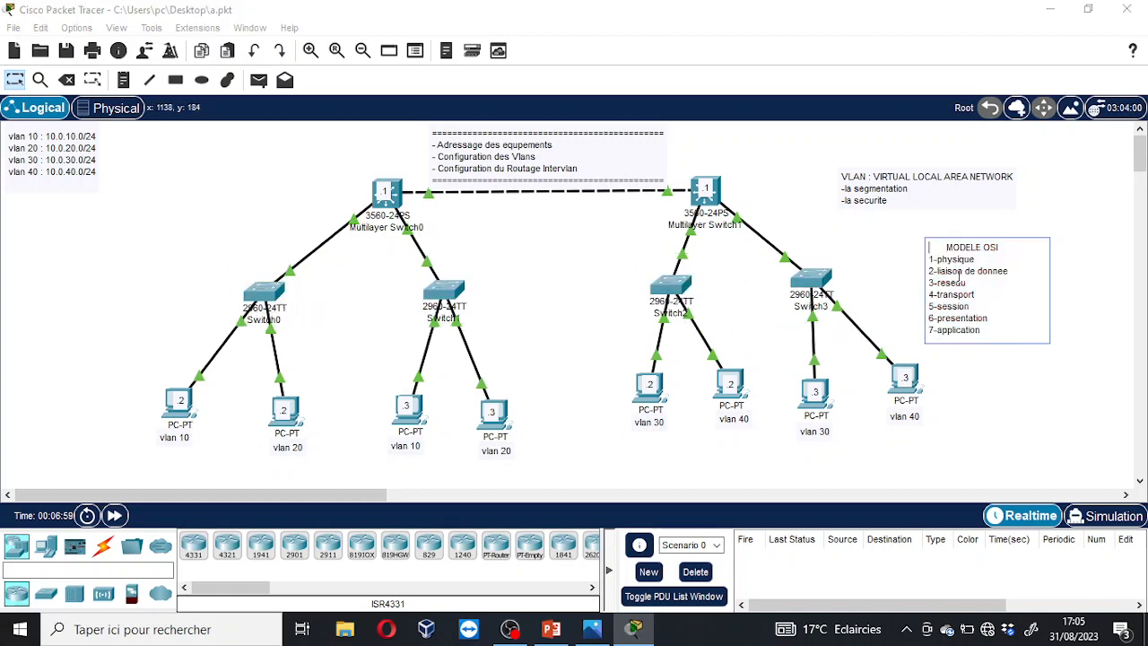
click(897, 265)
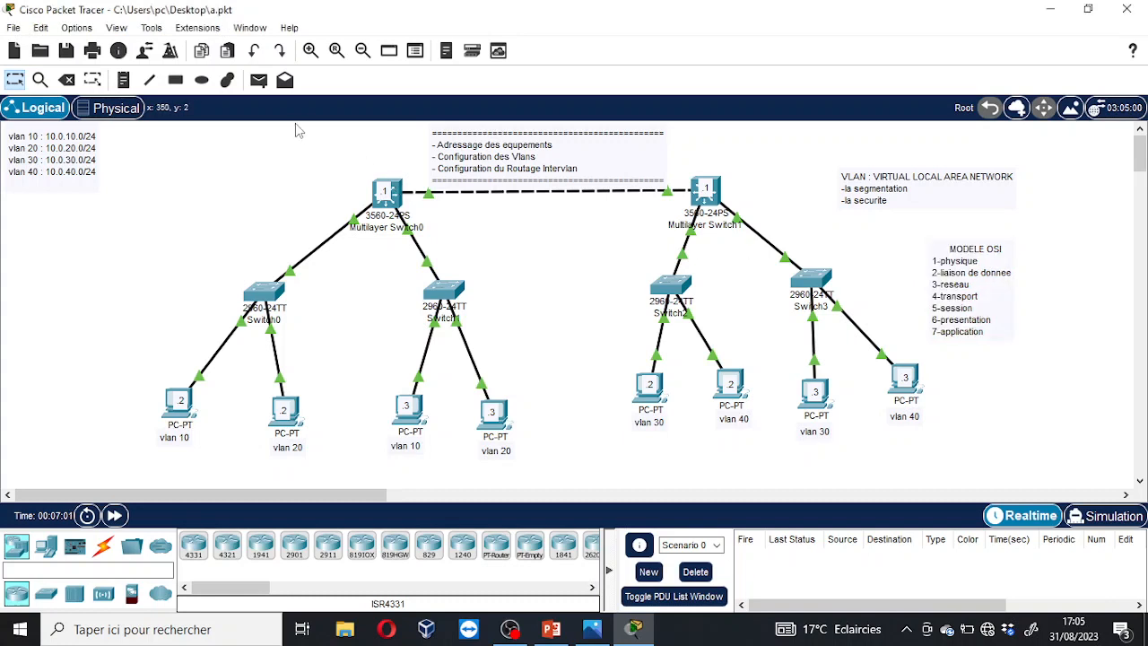
Point out the two 3560-24PS multilayer switches by selecting them, and place the cursor on the "3-reseau" line of the MODELE OSI note.
drag(296, 123, 745, 237)
click(945, 291)
click(986, 281)
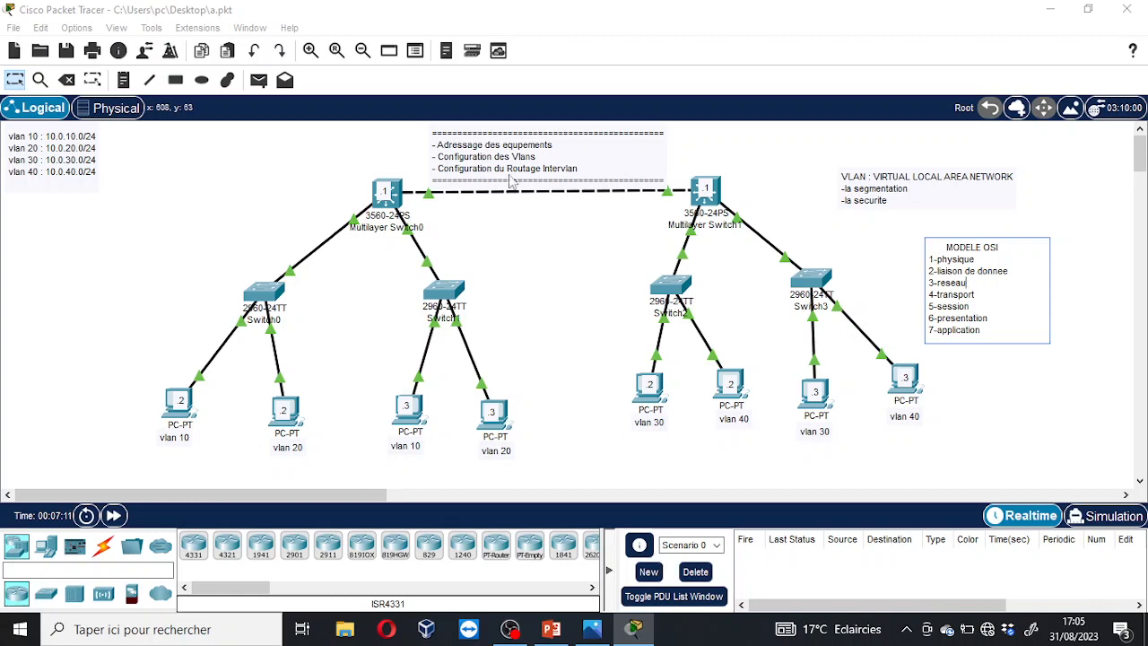
drag(254, 123, 728, 266)
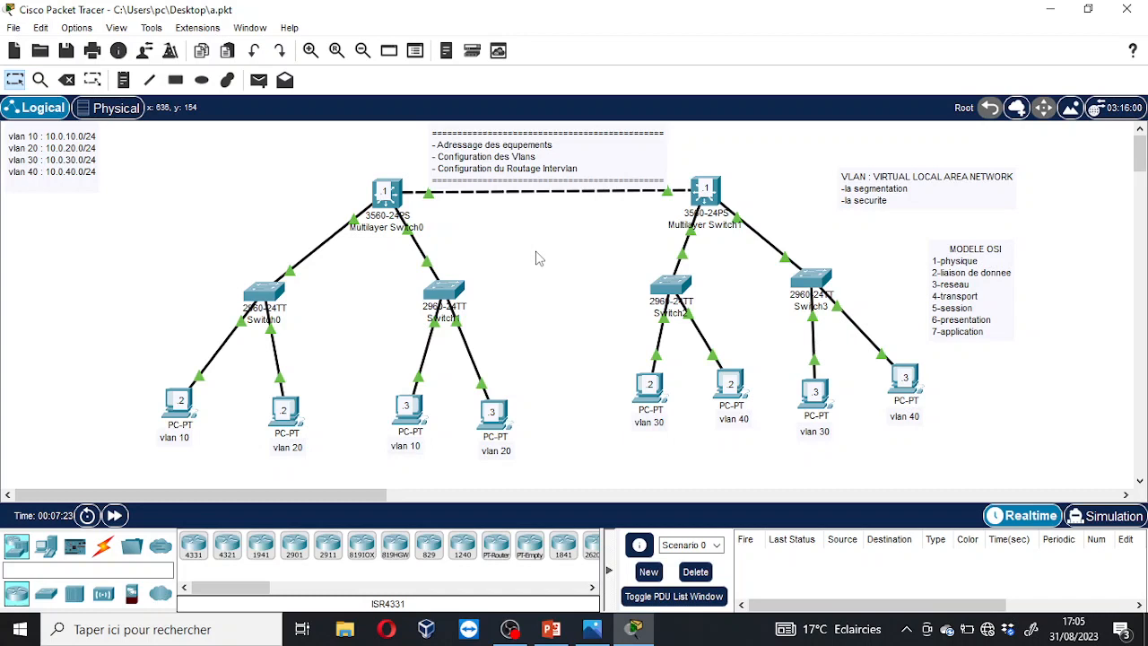
Point out layers 2 and 3 in the MODELE OSI note, and move the note up and right, just beneath the VLAN definition note.
click(938, 271)
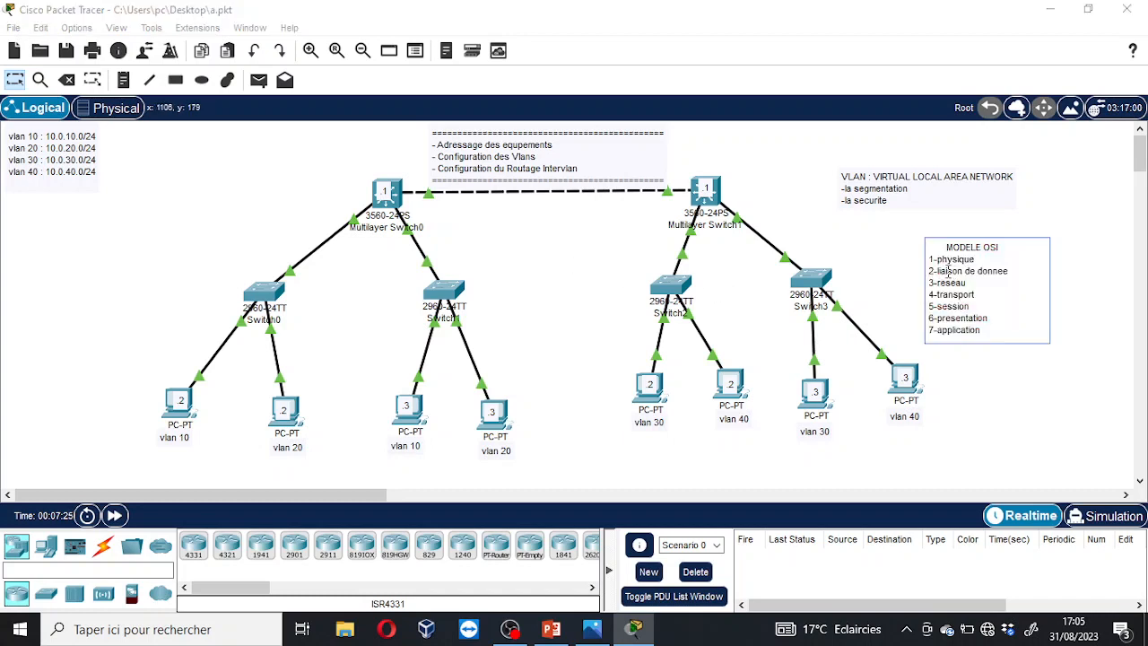
mouse_move(938, 271)
mouse_down()
mouse_move(1012, 273)
mouse_move(934, 285)
mouse_up()
click(769, 186)
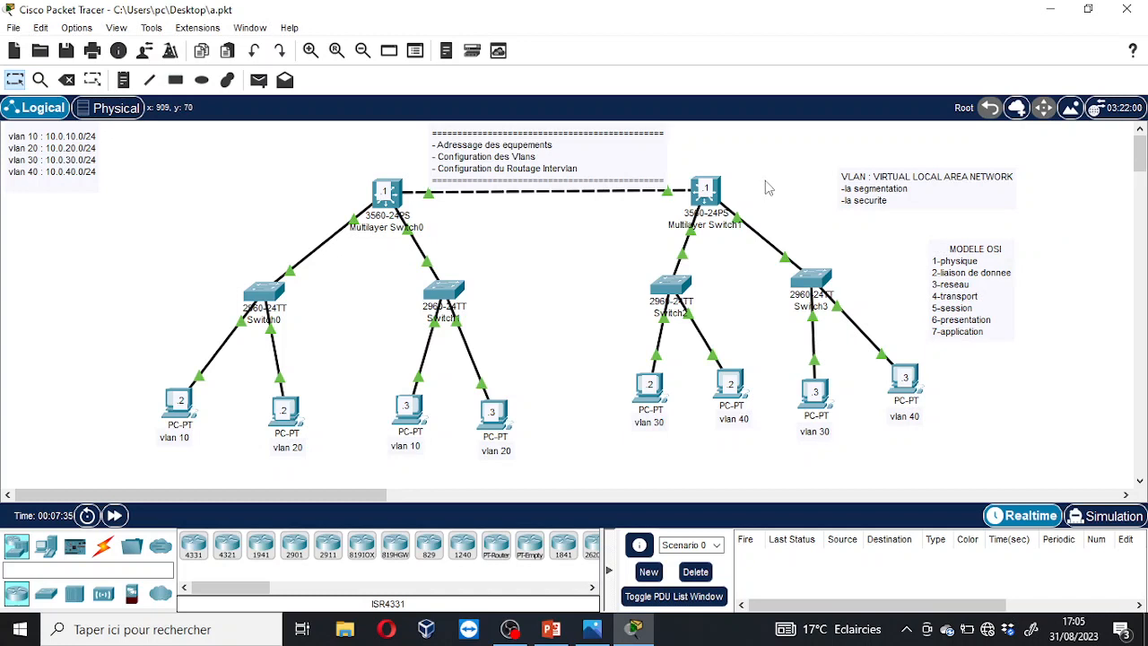
drag(964, 262, 1008, 230)
click(944, 276)
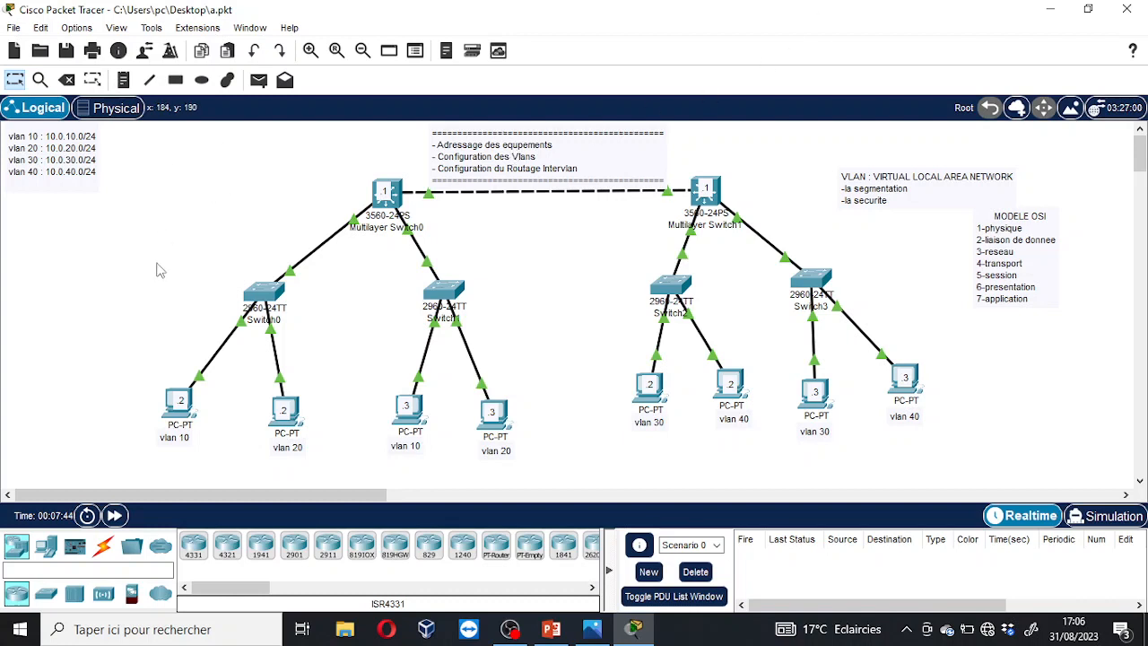
Add the notes "niveau 1" near the PC row, "niveau 2" beside Switch0 and "niveau 3" beside Multilayer Switch0.
click(124, 80)
click(93, 350)
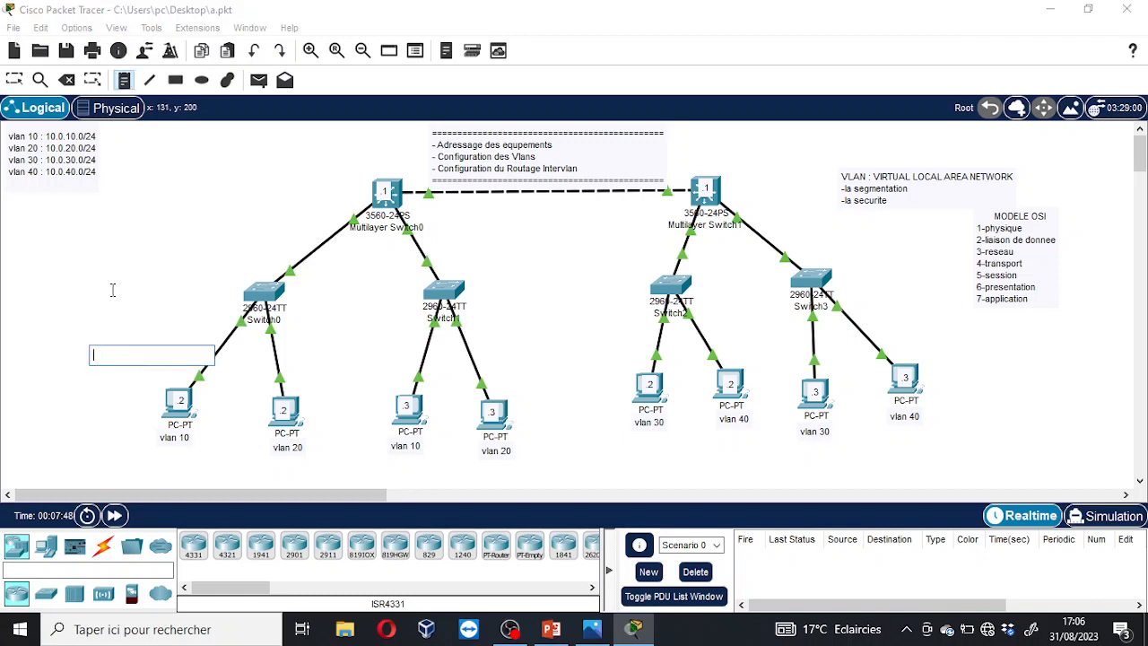
text(niveau 1)
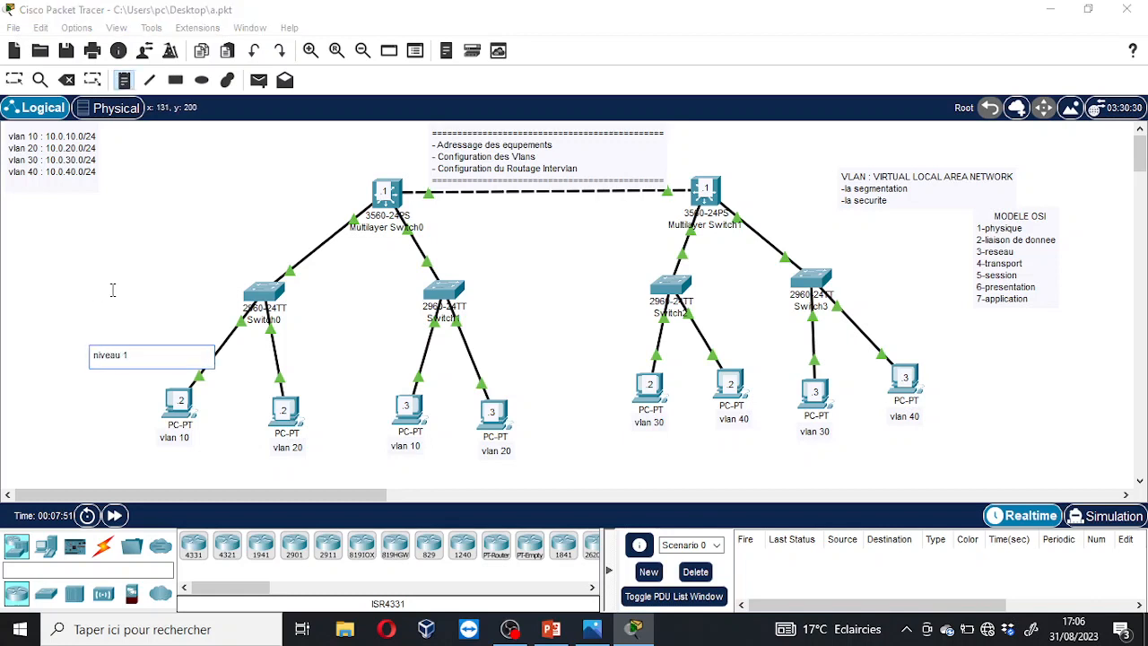
click(193, 293)
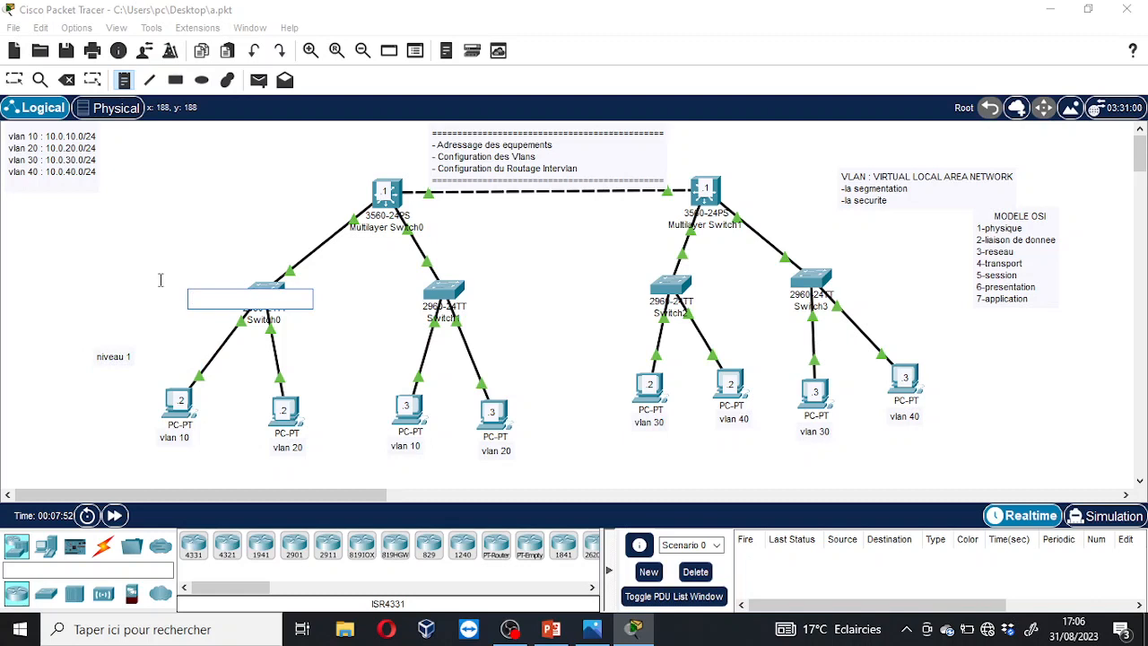
text(niveau 2)
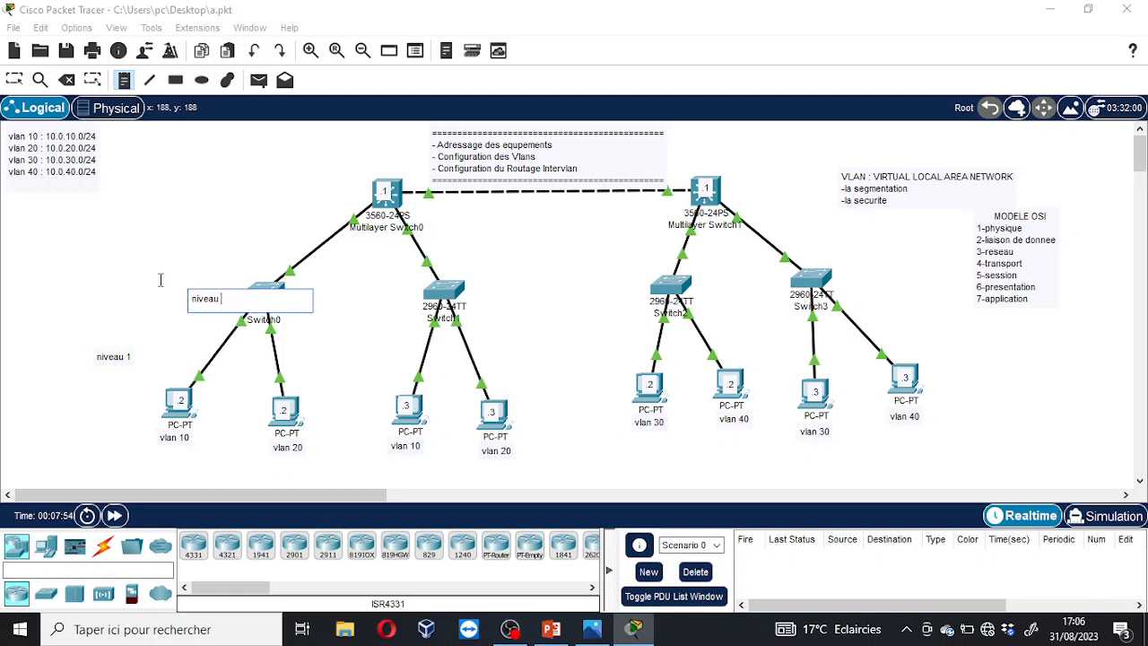
click(208, 179)
text(n)
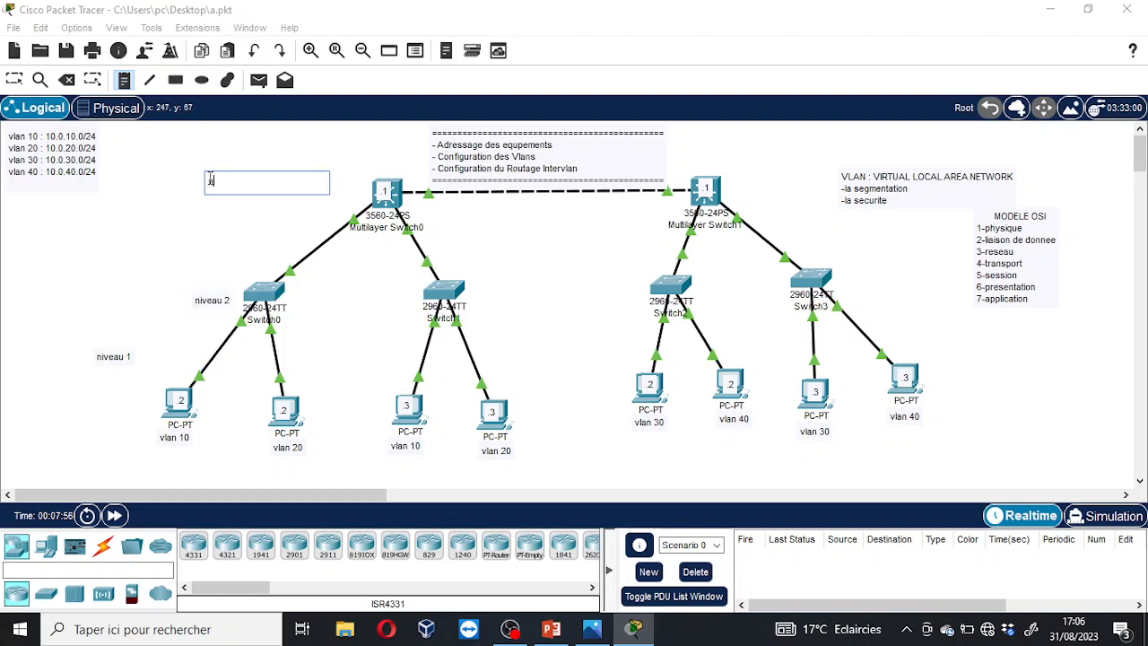
text(iveau 3)
click(355, 270)
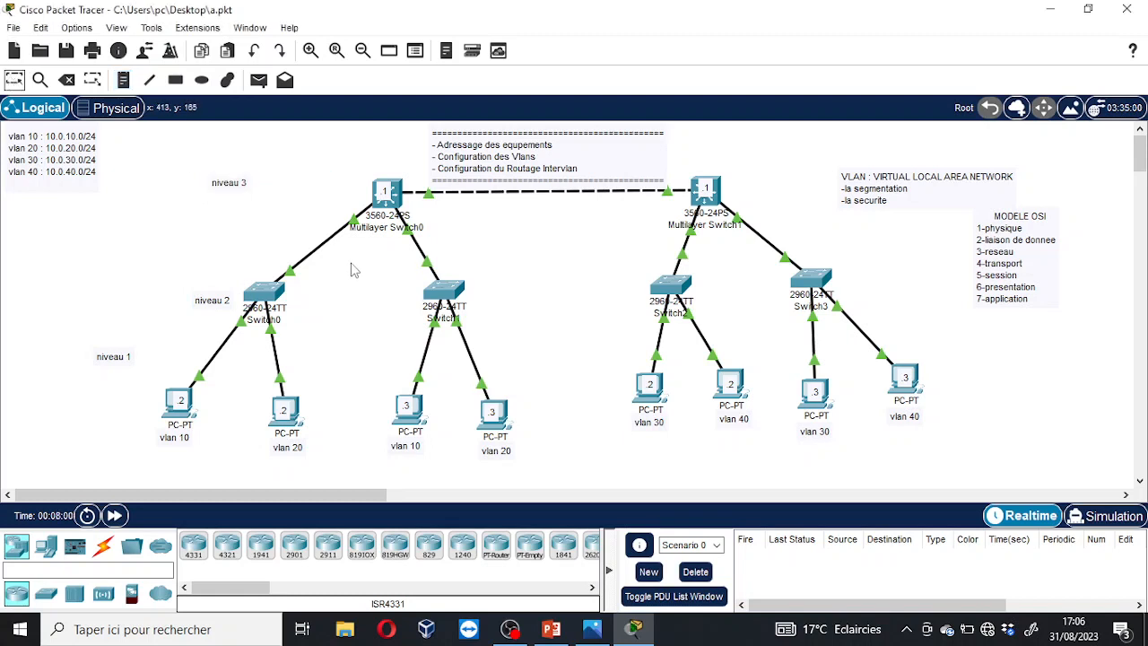
Arrange the three niveau notes left of the topology, each level with its row of PCs, 2960 switches or multilayer switches.
drag(225, 183, 150, 203)
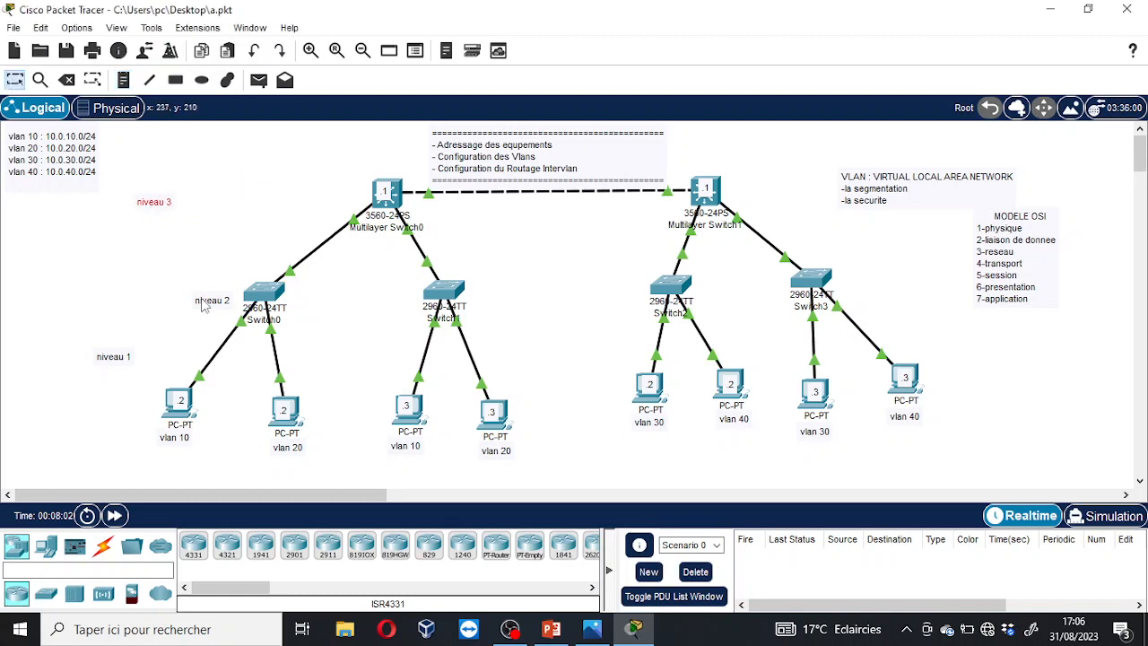
drag(202, 307, 152, 295)
drag(126, 363, 132, 405)
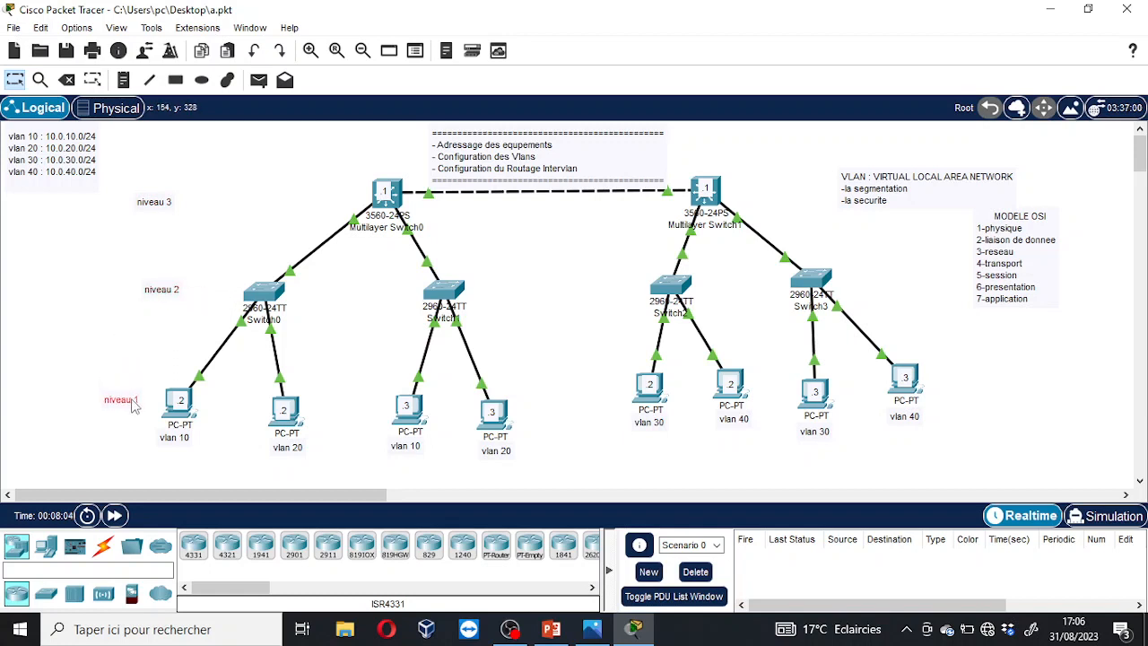
drag(150, 297, 126, 300)
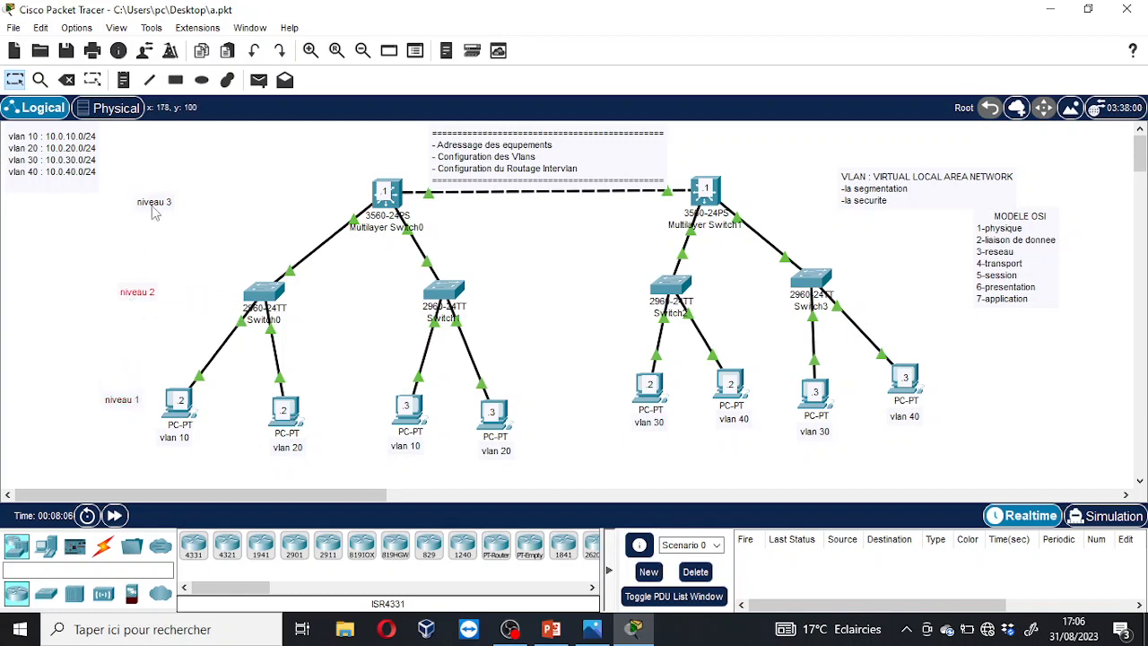
drag(154, 211, 184, 209)
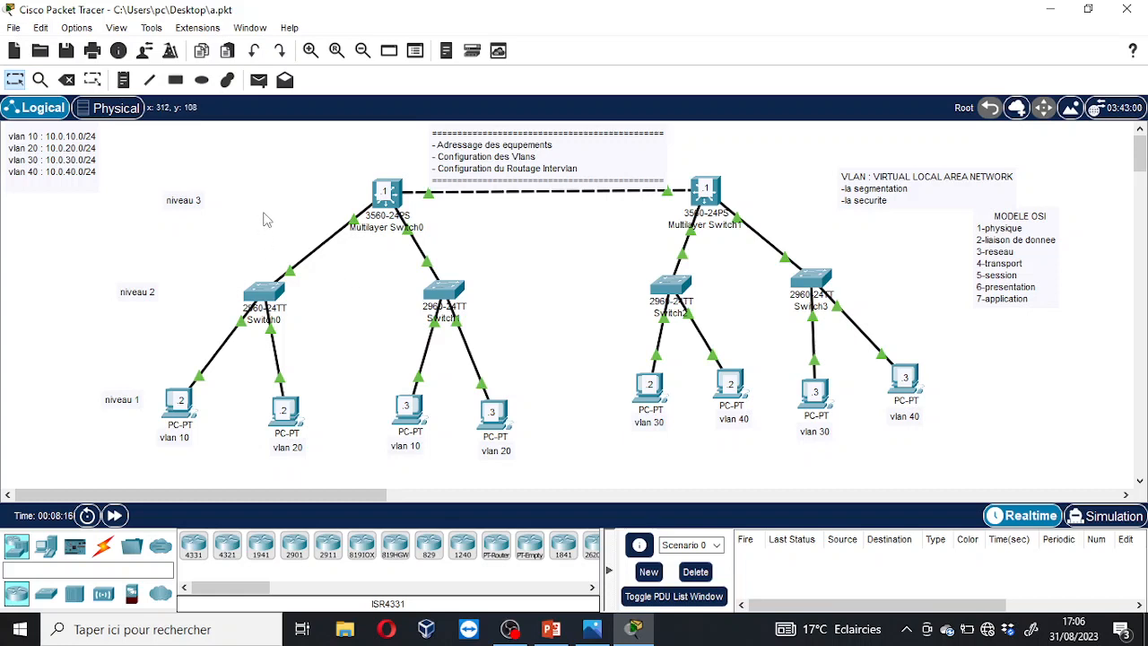
Select the multilayer switch row and the PC row with its VLAN labels to point out levels 3 and 1.
drag(364, 170, 765, 223)
click(771, 207)
drag(157, 363, 1016, 483)
click(583, 391)
drag(165, 382, 980, 464)
Point out the PC, 2960 switch and multilayer switch rows by selecting each, and realign the "niveau 3" note with Multilayer Switch0.
drag(186, 202, 167, 168)
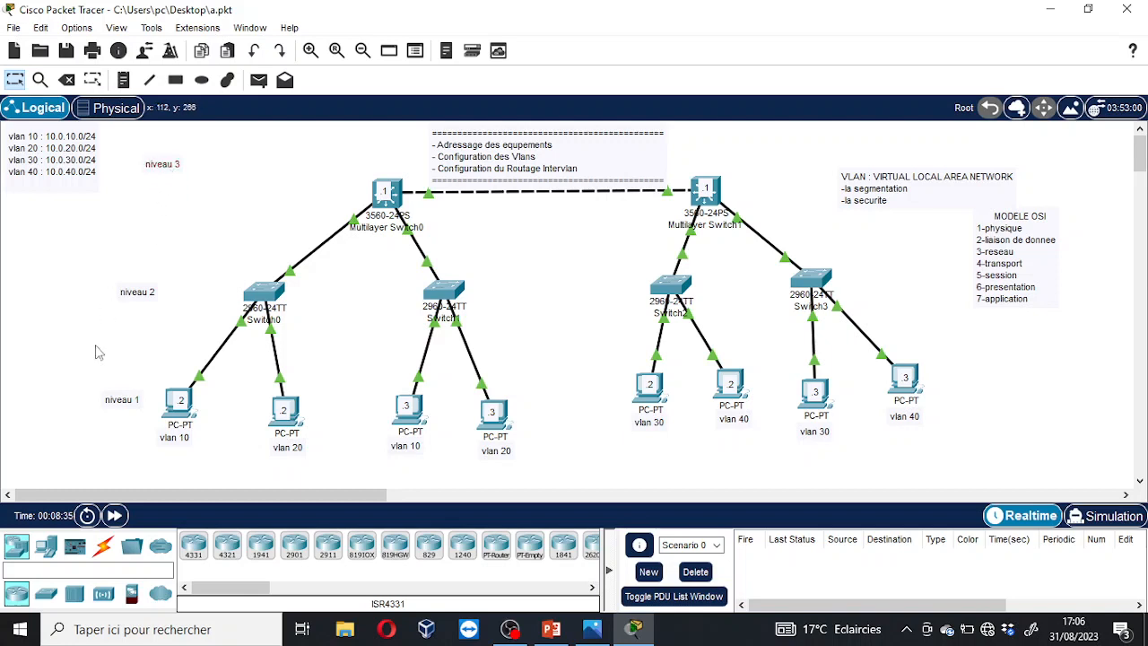
drag(82, 364, 1031, 482)
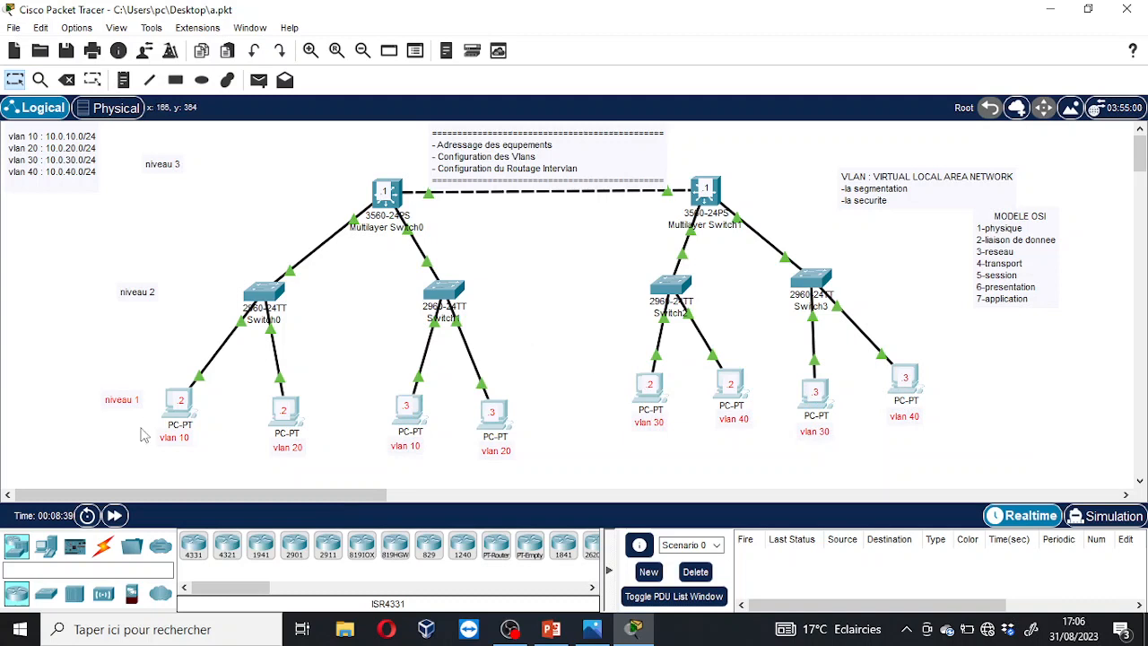
drag(87, 366, 976, 462)
drag(165, 251, 859, 334)
drag(311, 131, 786, 249)
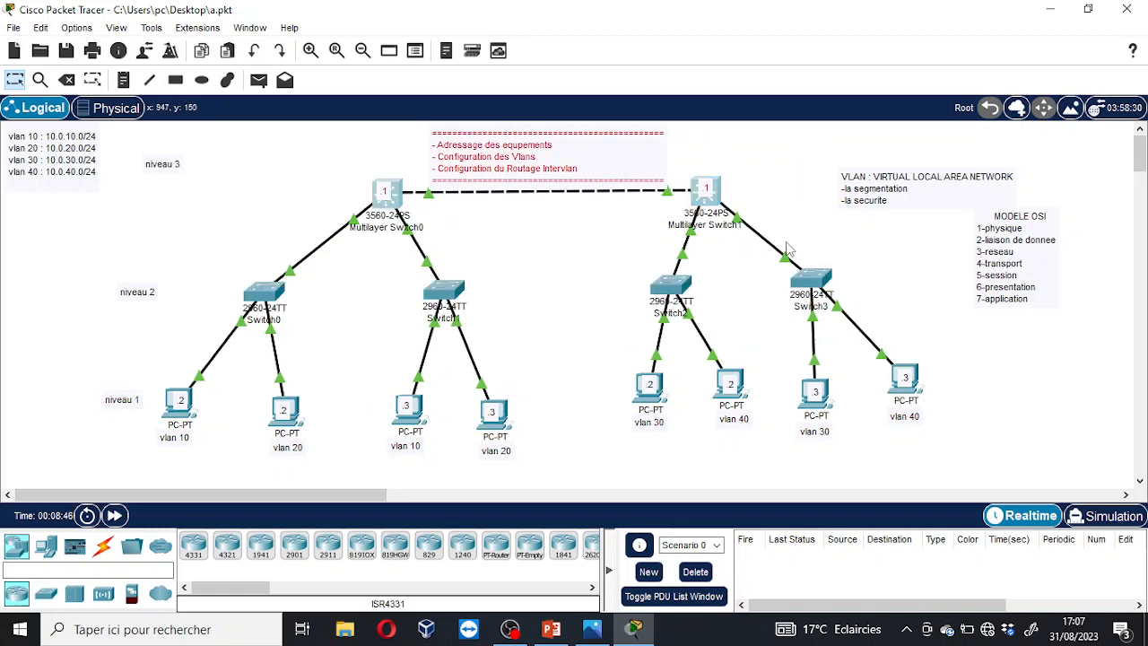
click(201, 209)
drag(161, 166, 163, 199)
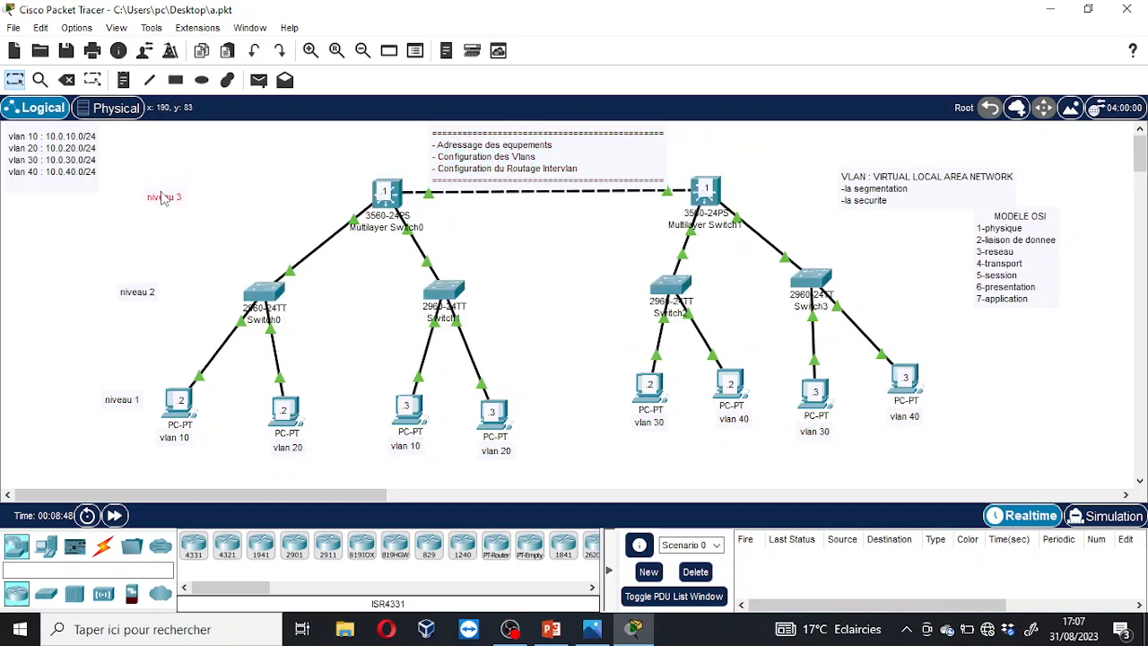
Select the PCs, the four 2960 switches and the two multilayer switches in turn to review the three levels, and clear the selection.
drag(164, 363, 1012, 447)
drag(231, 246, 891, 318)
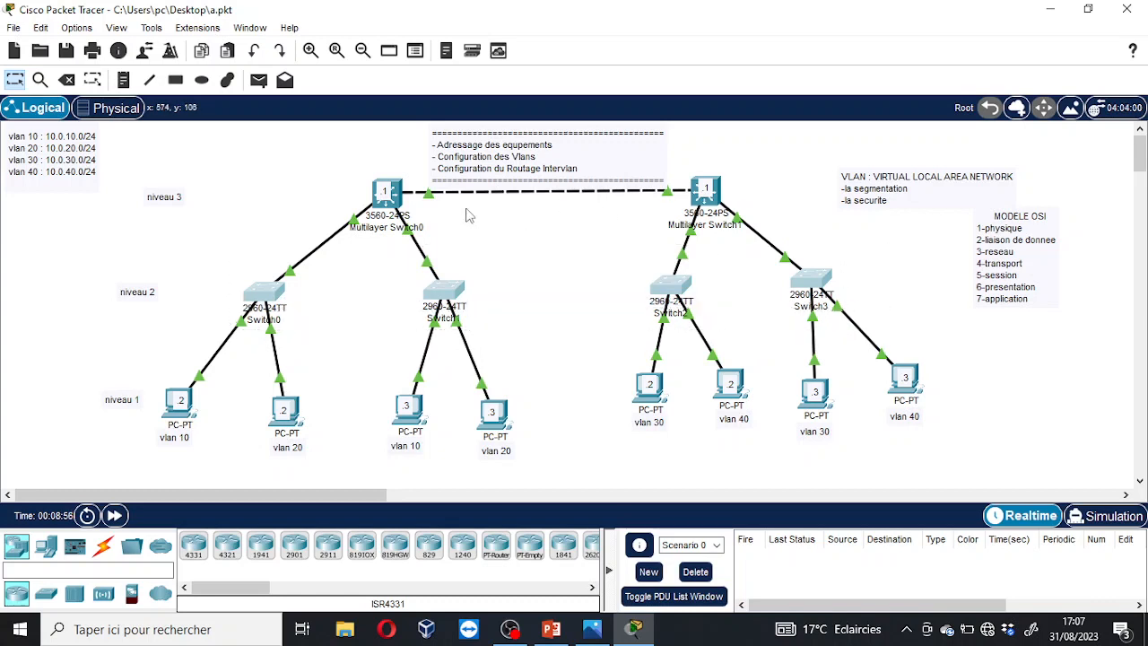
click(272, 185)
drag(298, 141, 780, 242)
click(290, 188)
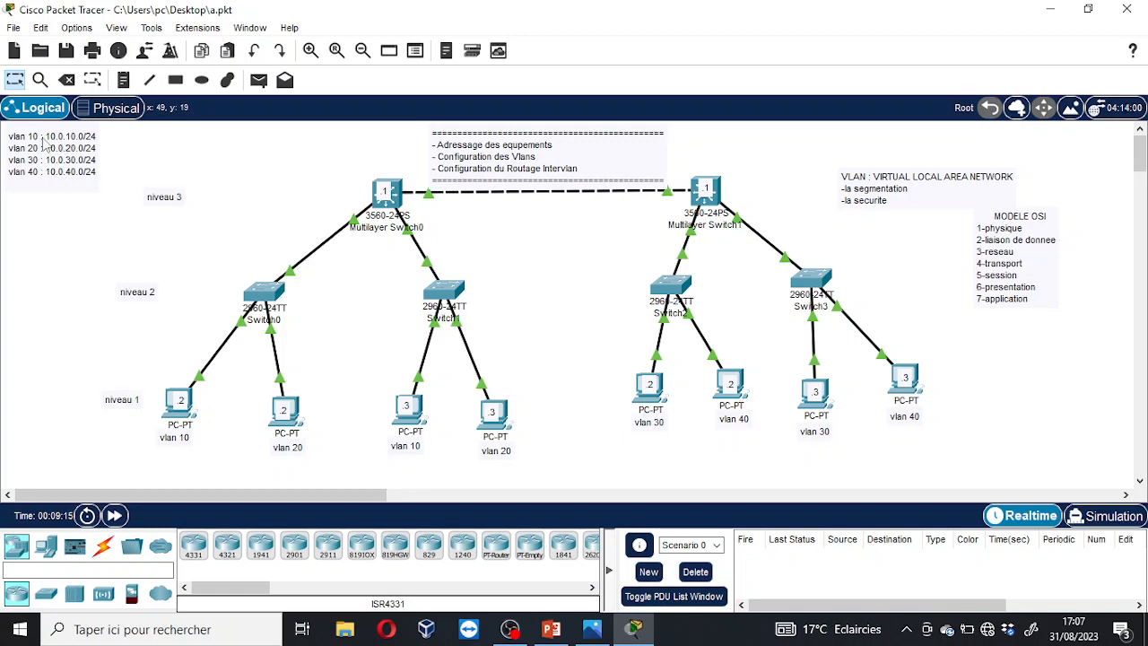
Open the VLAN addressing note and close it unedited, and point out the PC, 2960 switch and multilayer switch rows by selecting each.
double_click(87, 136)
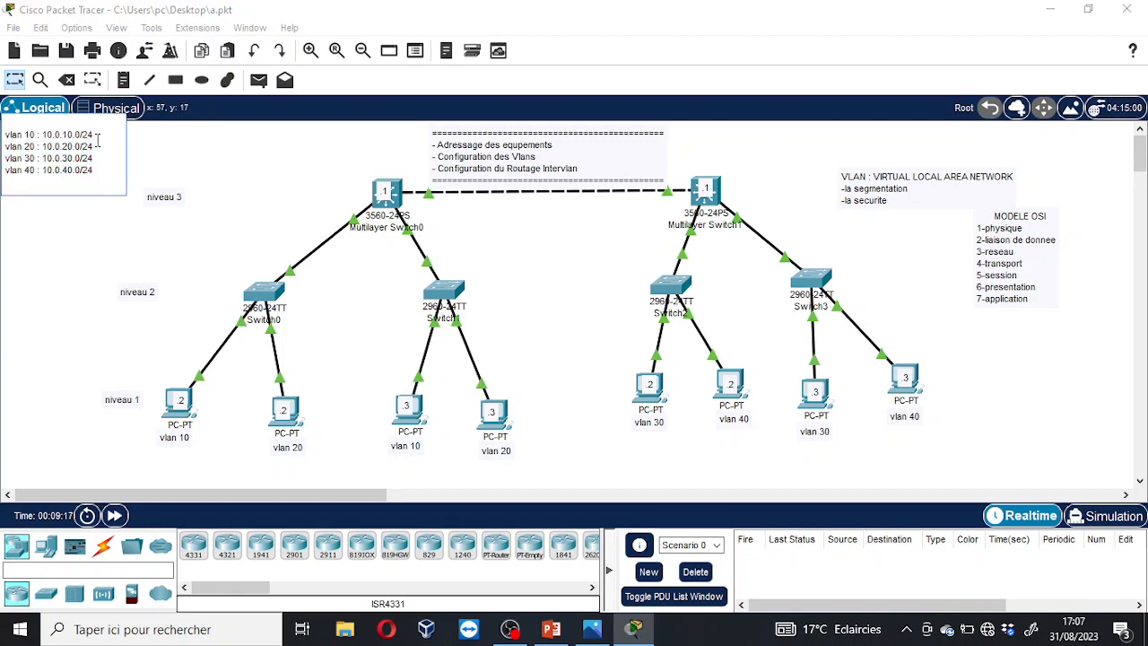
click(193, 149)
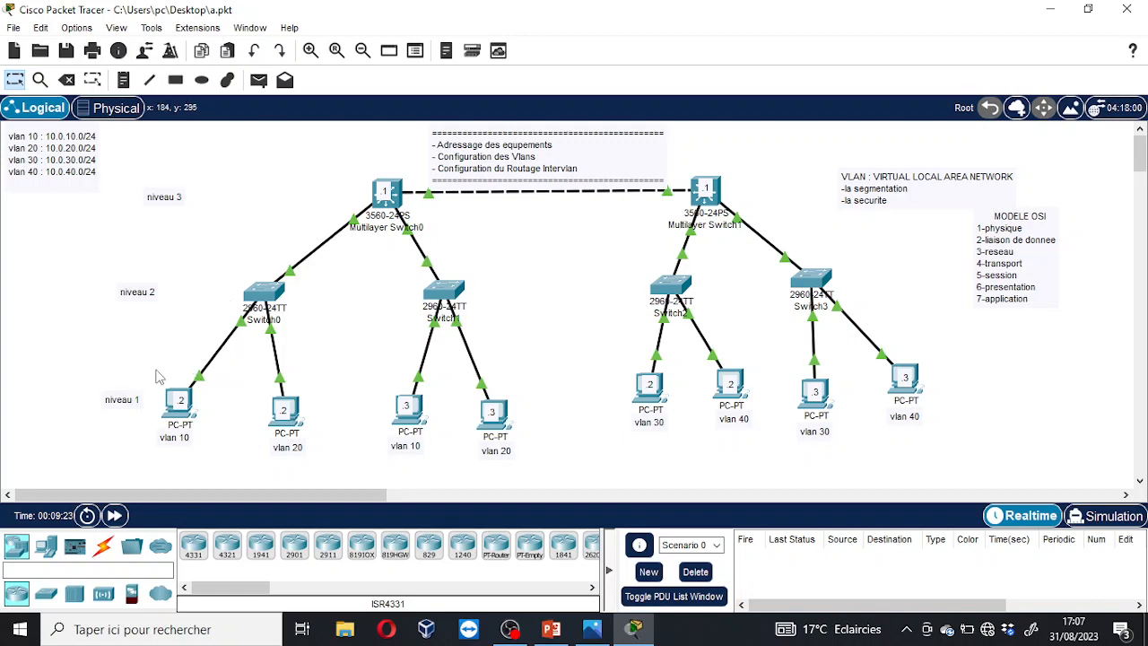
drag(155, 369, 991, 455)
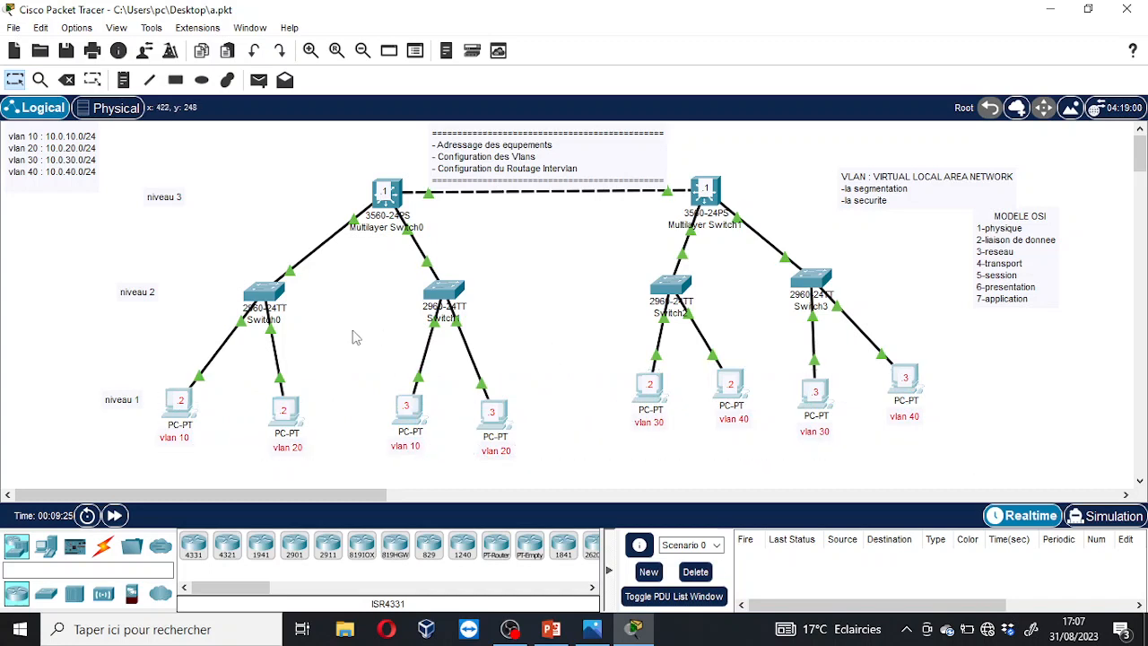
drag(249, 268, 877, 311)
drag(349, 179, 754, 219)
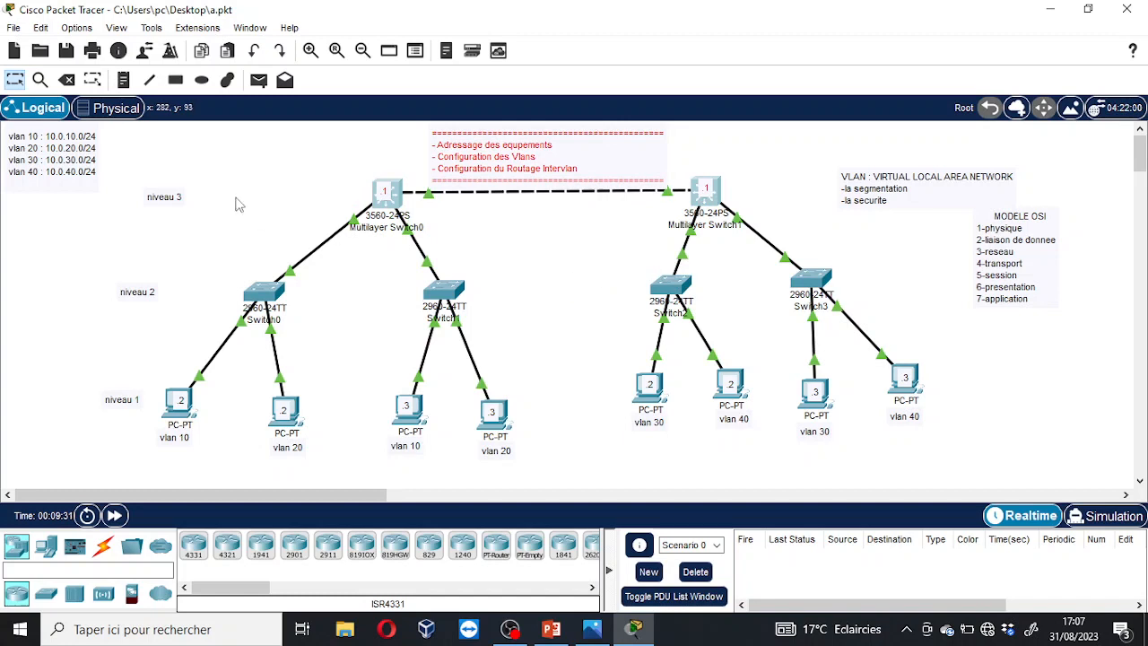
click(329, 193)
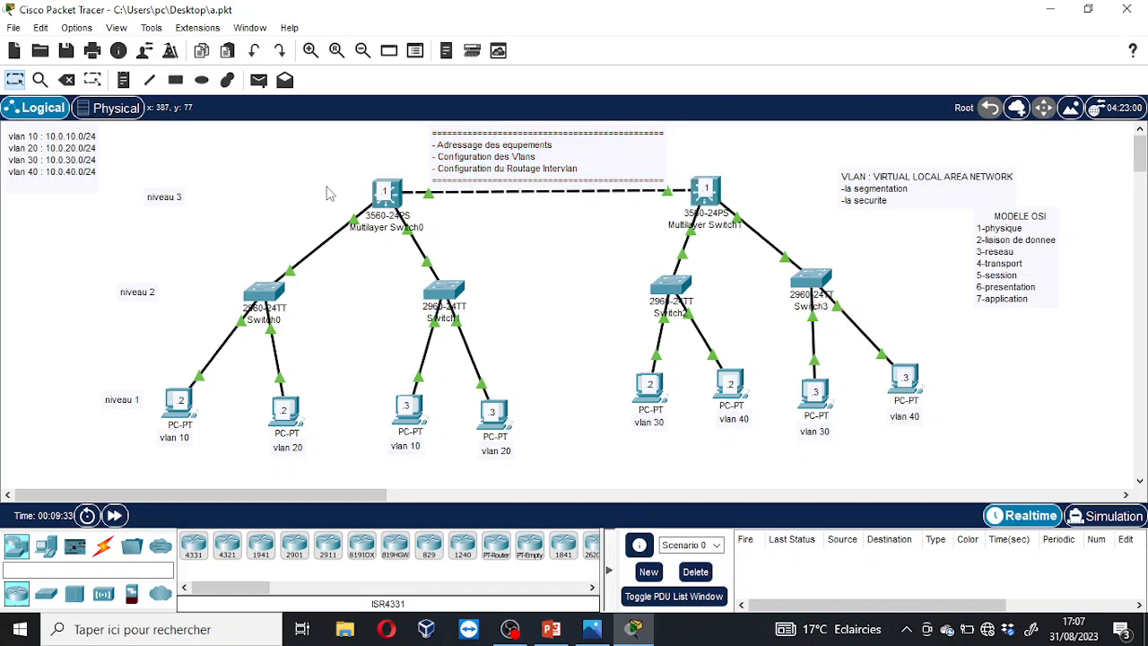
drag(327, 187, 325, 191)
Select the PC row with the "niveau 1" note, and open the VLAN addressing note and close it without editing.
drag(137, 375, 1013, 444)
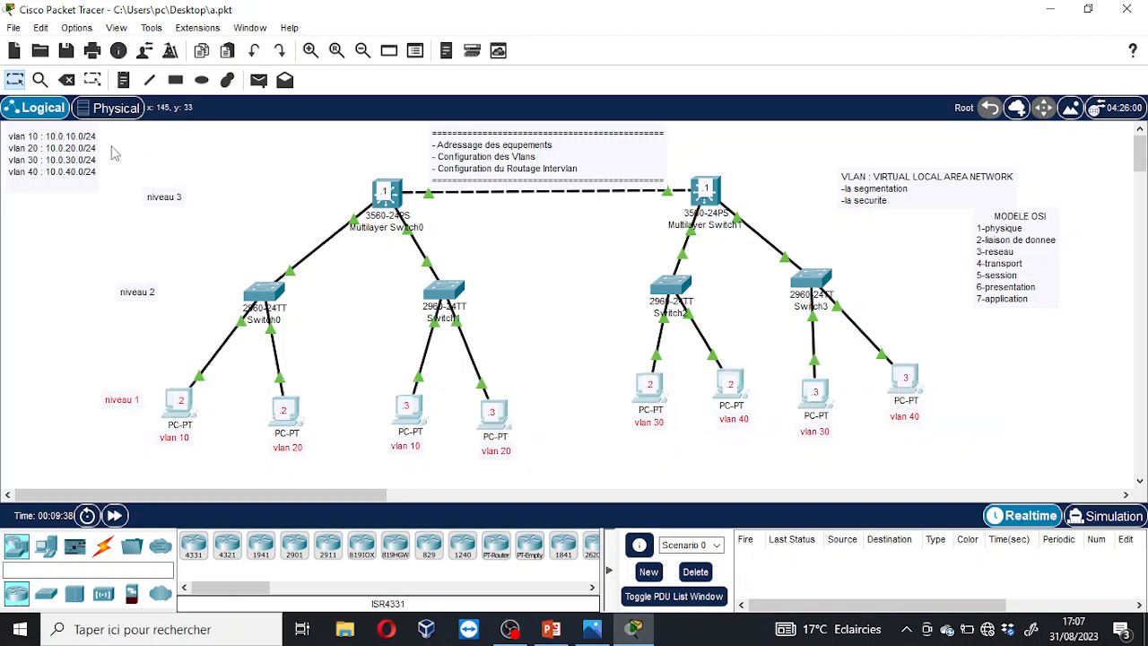
double_click(63, 149)
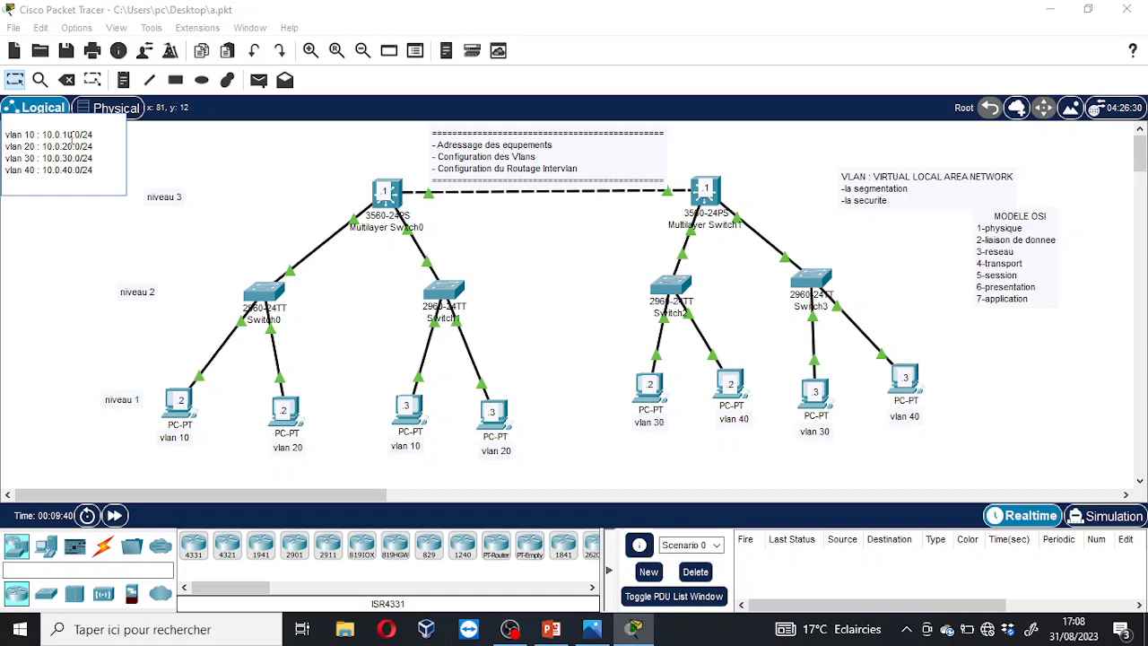
click(97, 228)
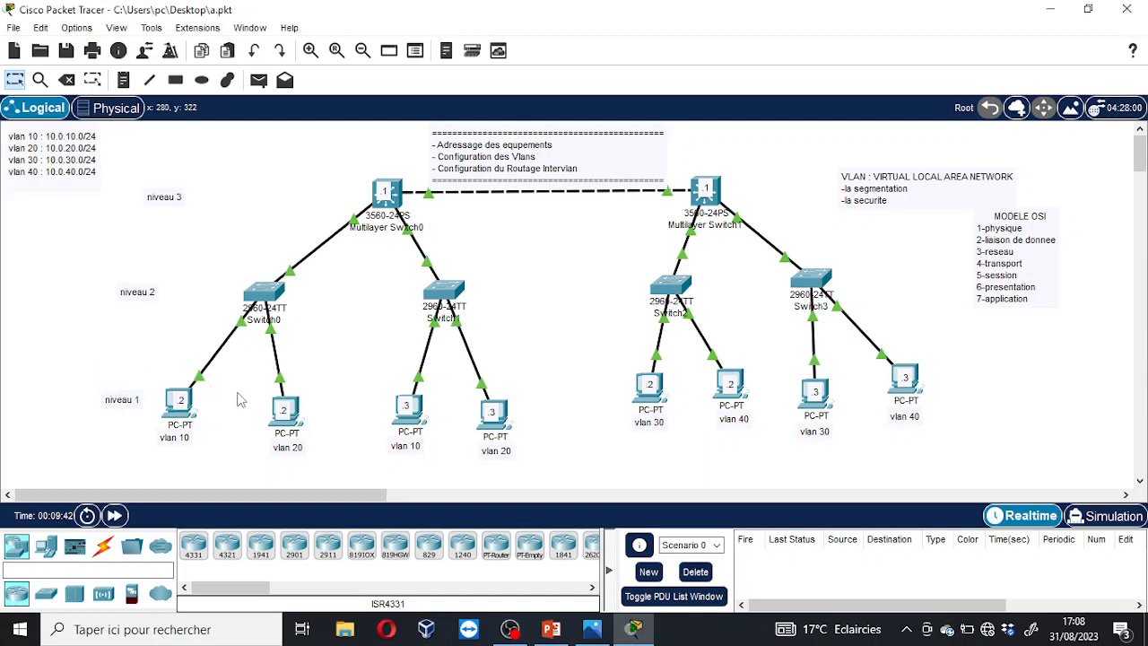
click(123, 80)
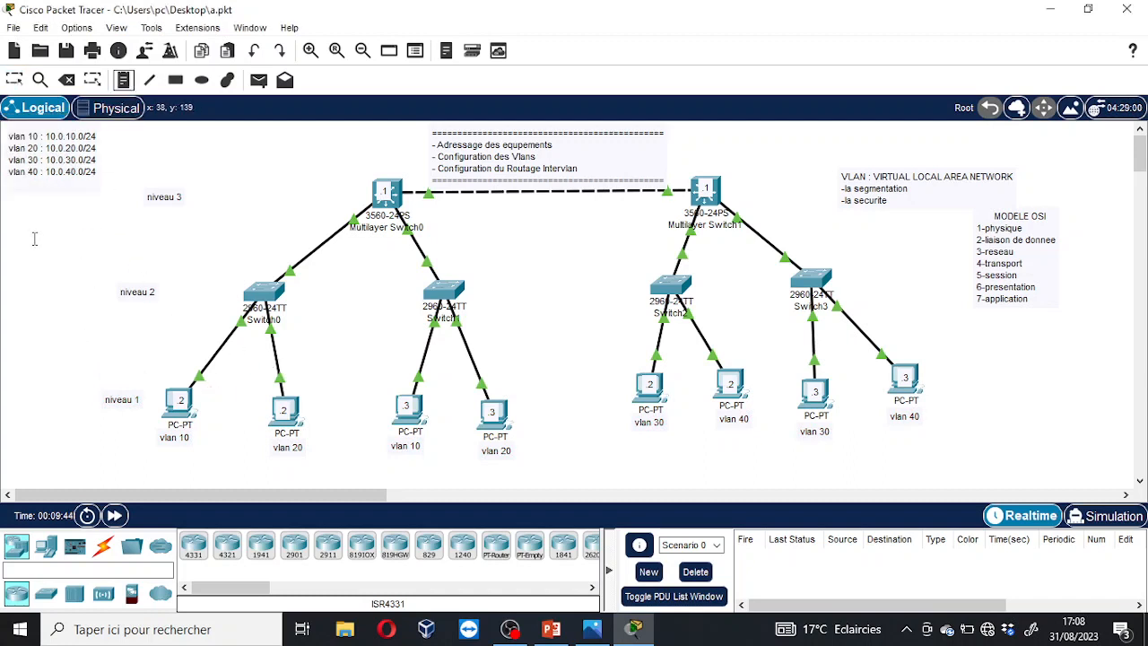
click(36, 235)
text(@IP :)
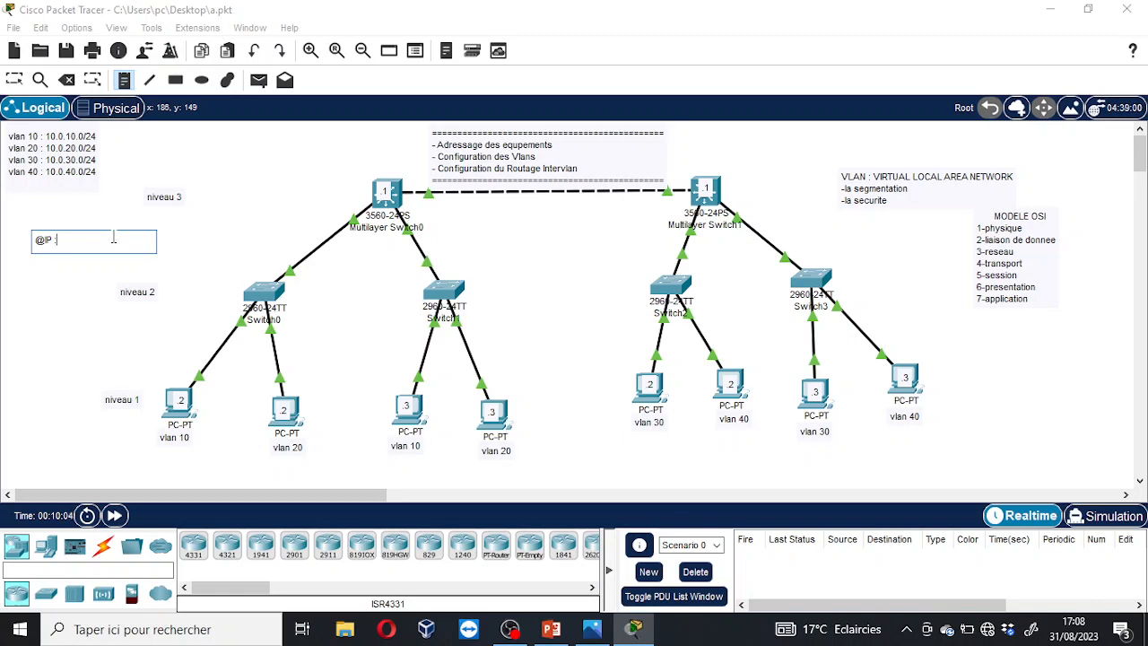
text(NET PROTOCOL)
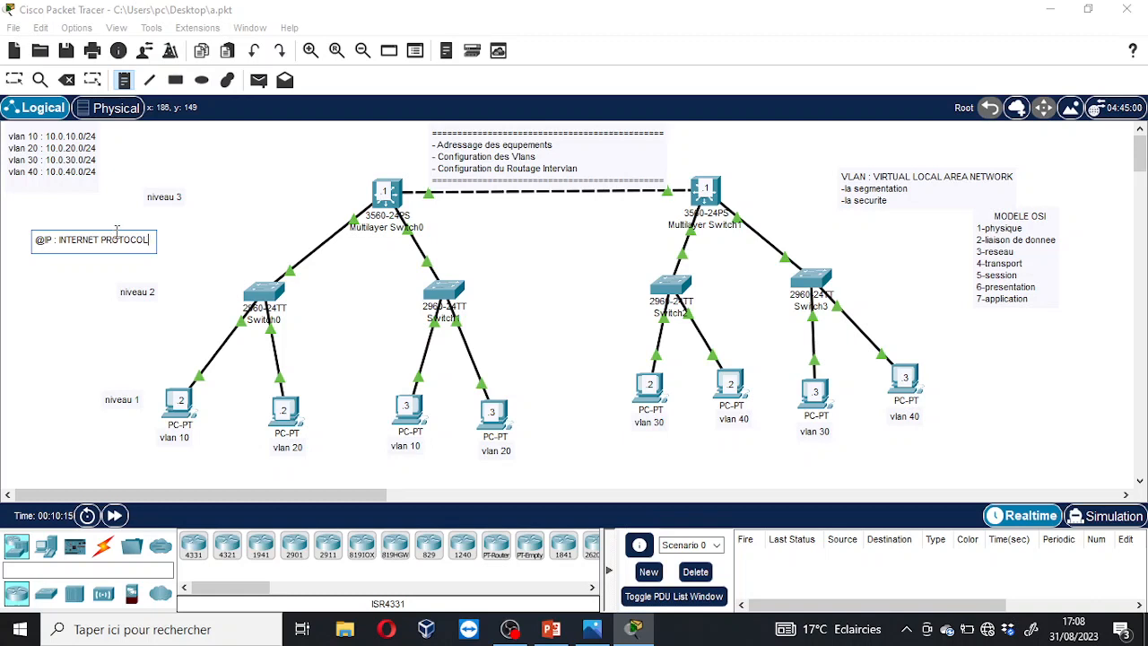
key(Return)
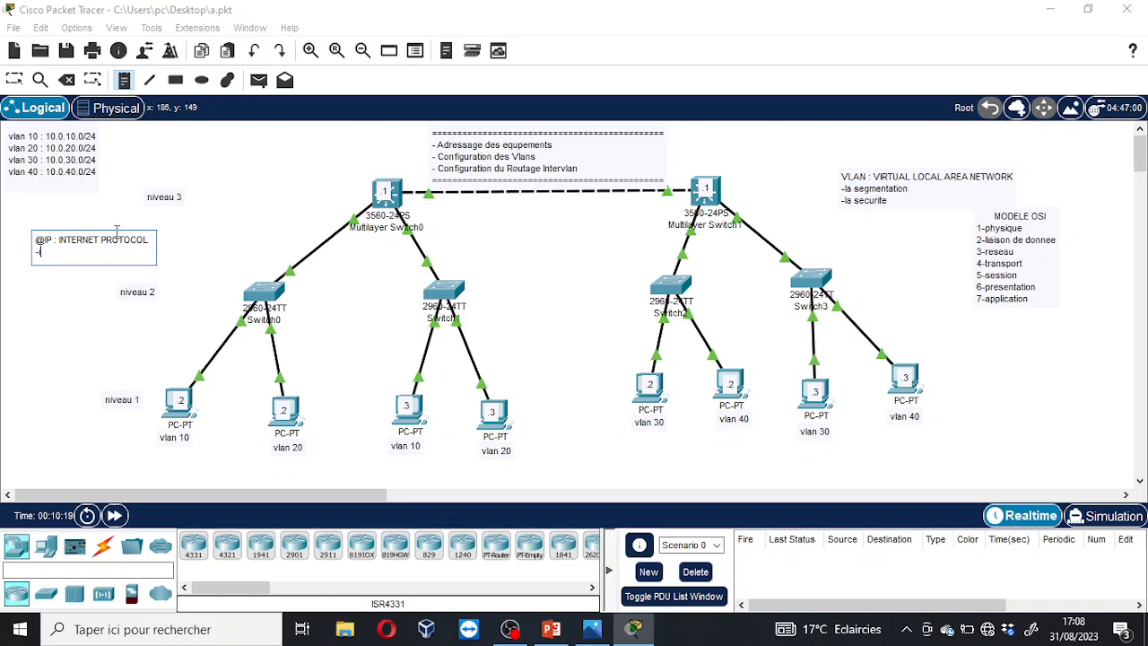
key(Return)
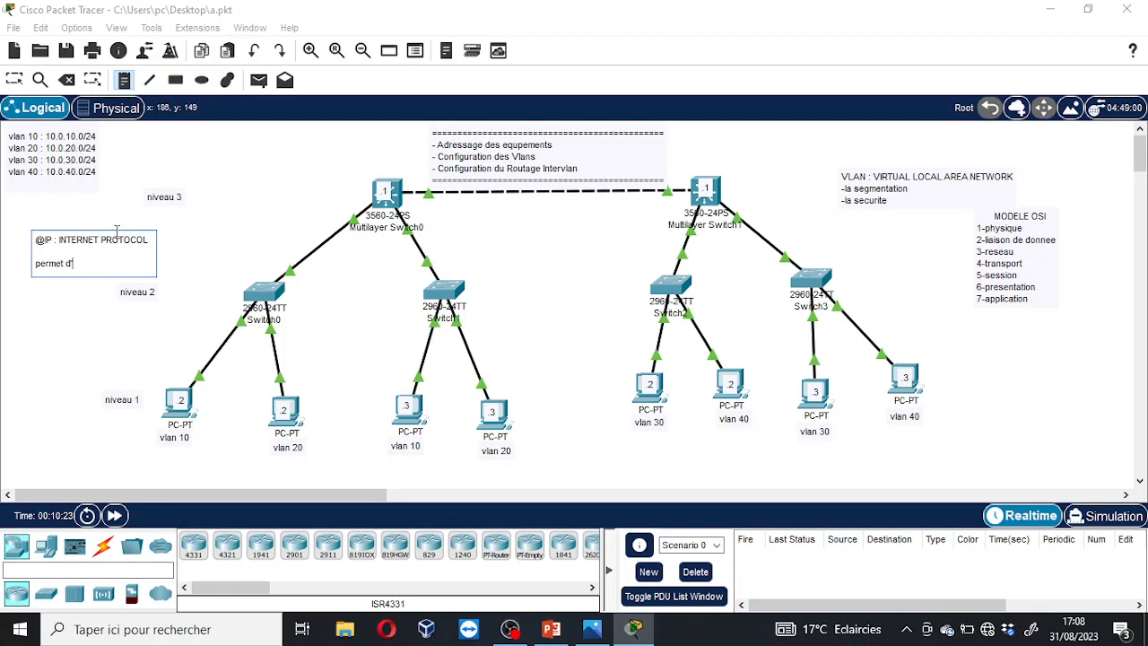
text(permet d'identifier une ma)
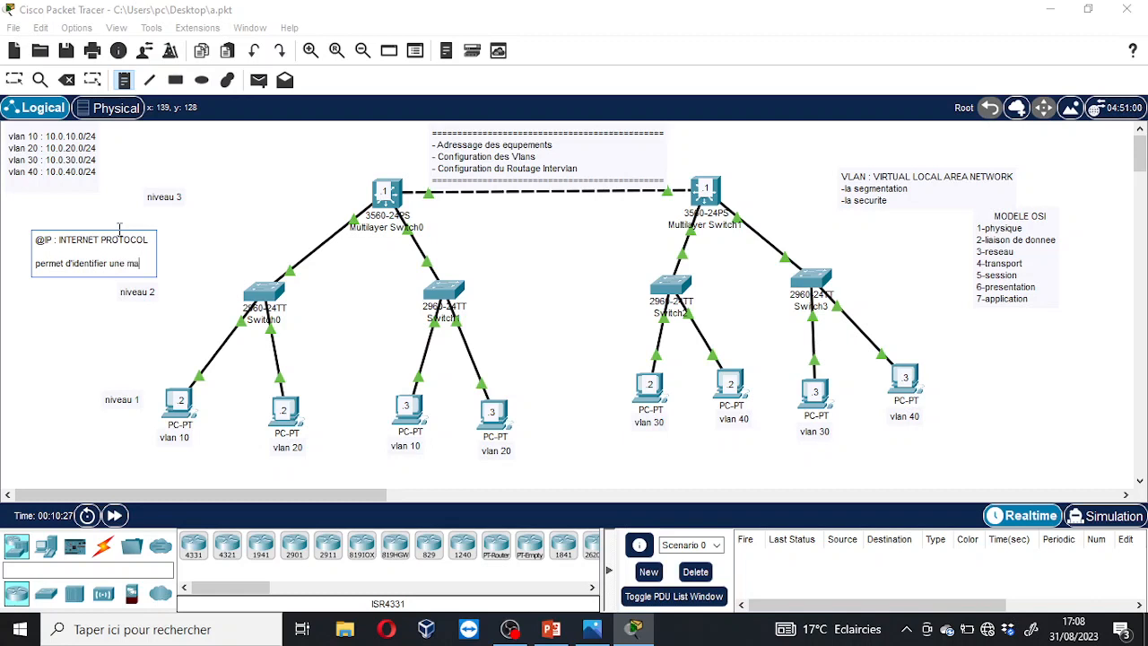
text(chine dans le reseau)
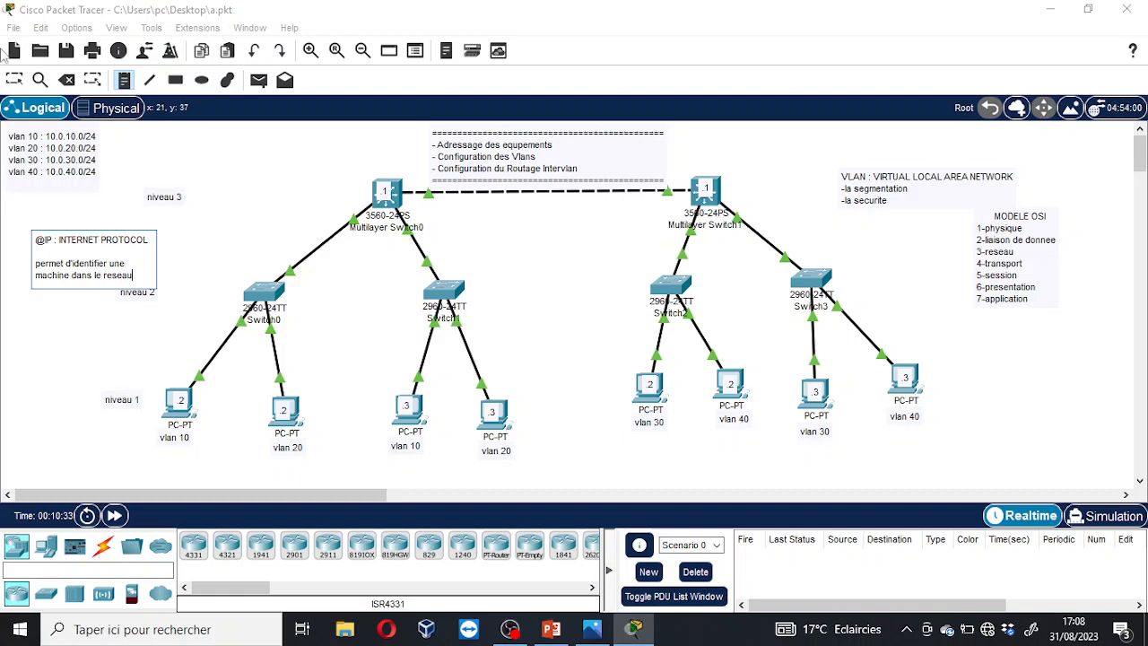
Move the IP protocol note closer to the canvas's left edge, just below "niveau 3", and point out the PC row by selecting it.
click(15, 80)
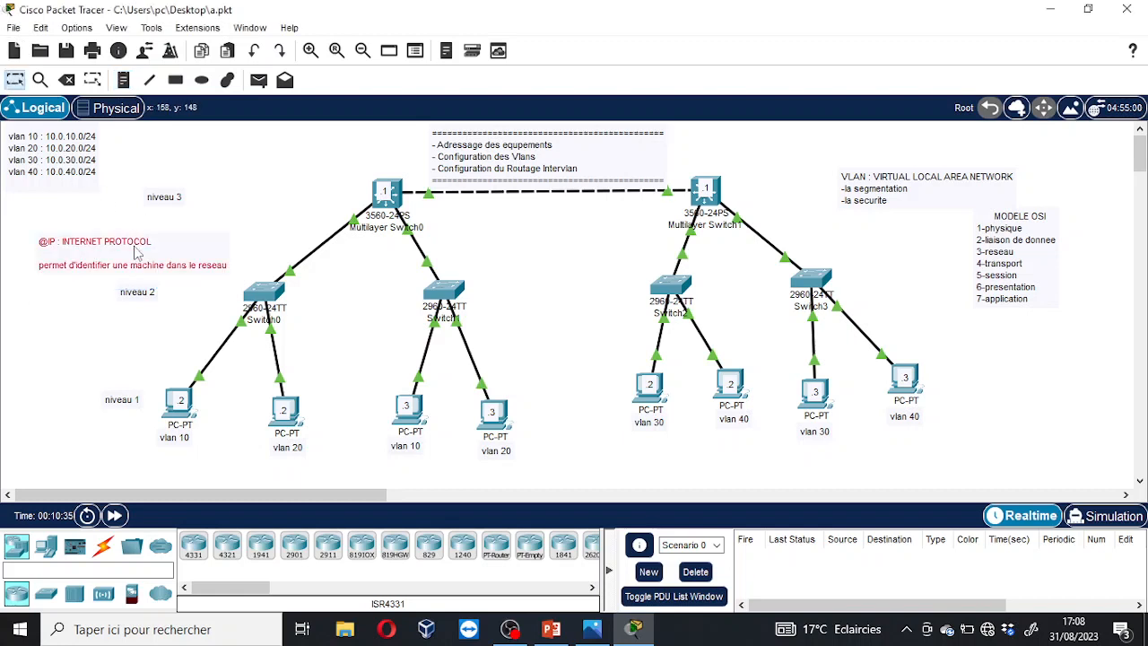
drag(133, 246, 103, 237)
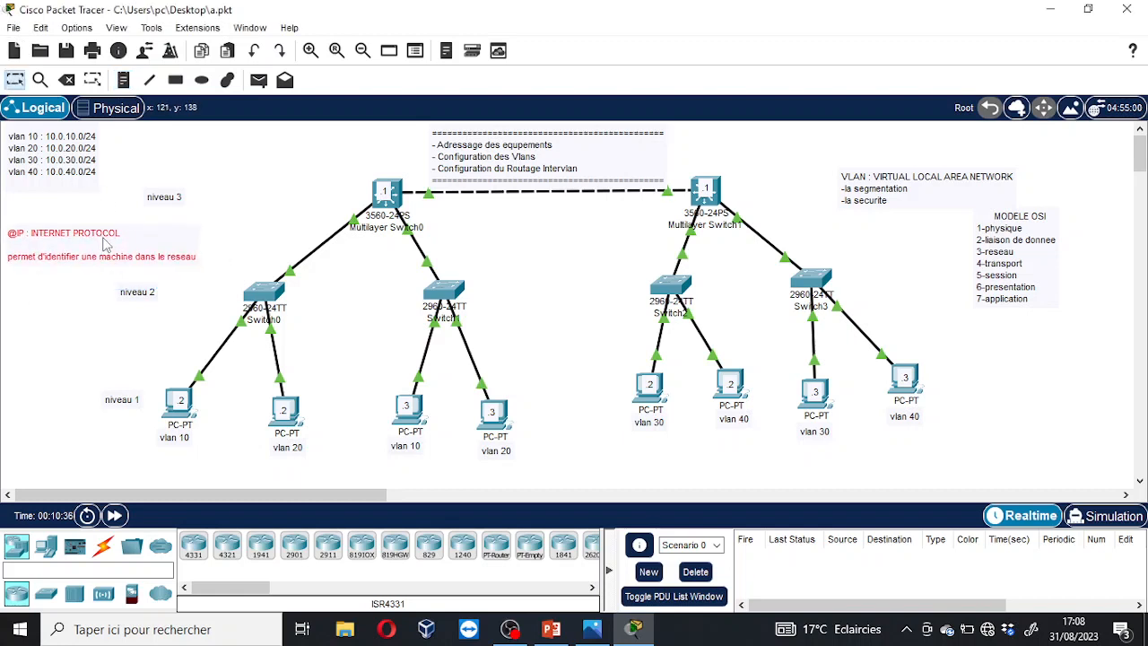
click(288, 175)
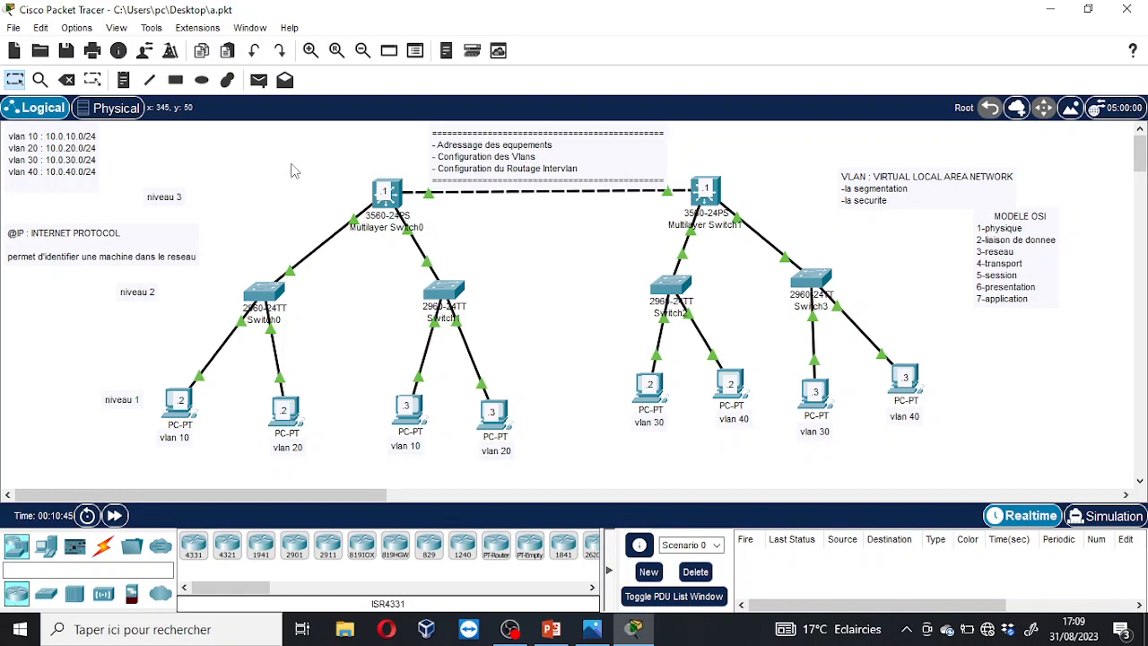
drag(146, 379, 1012, 478)
drag(152, 247, 151, 239)
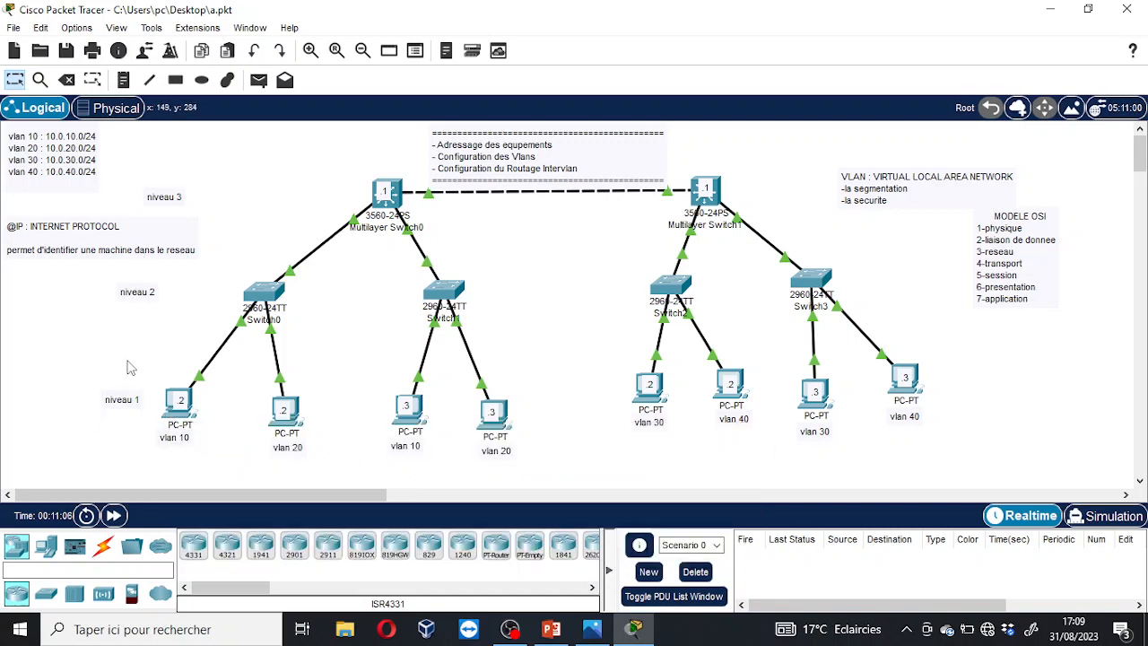
drag(172, 375, 1133, 447)
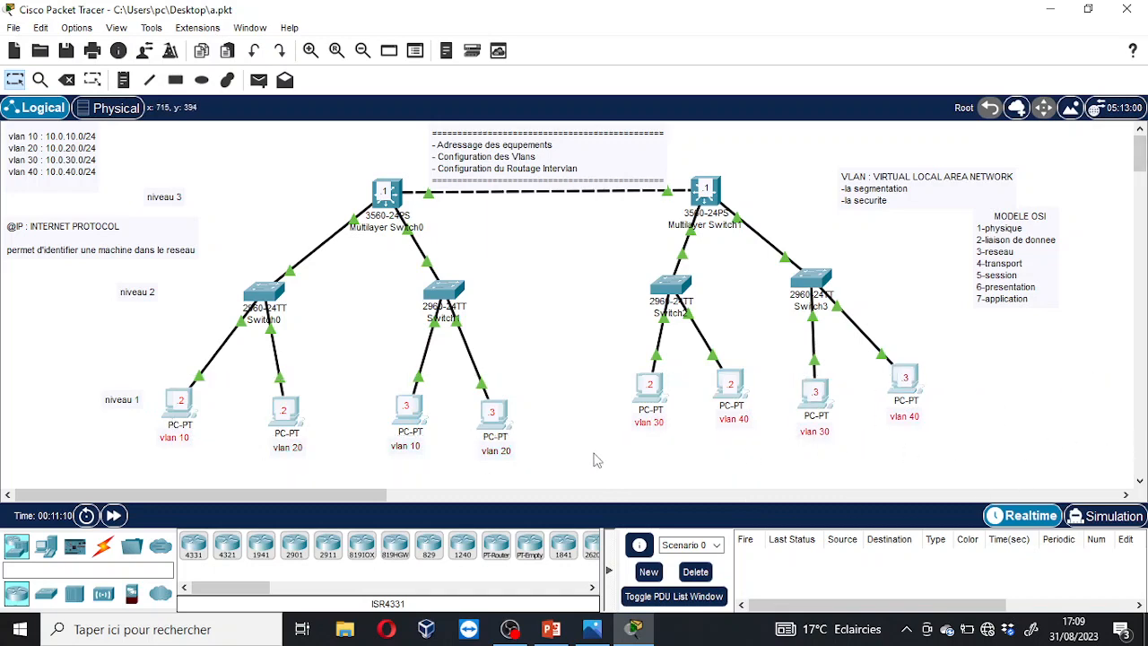
Open the IP configuration of the first vlan 10 PC (PC0), try DHCP addressing and return it to Static.
click(178, 404)
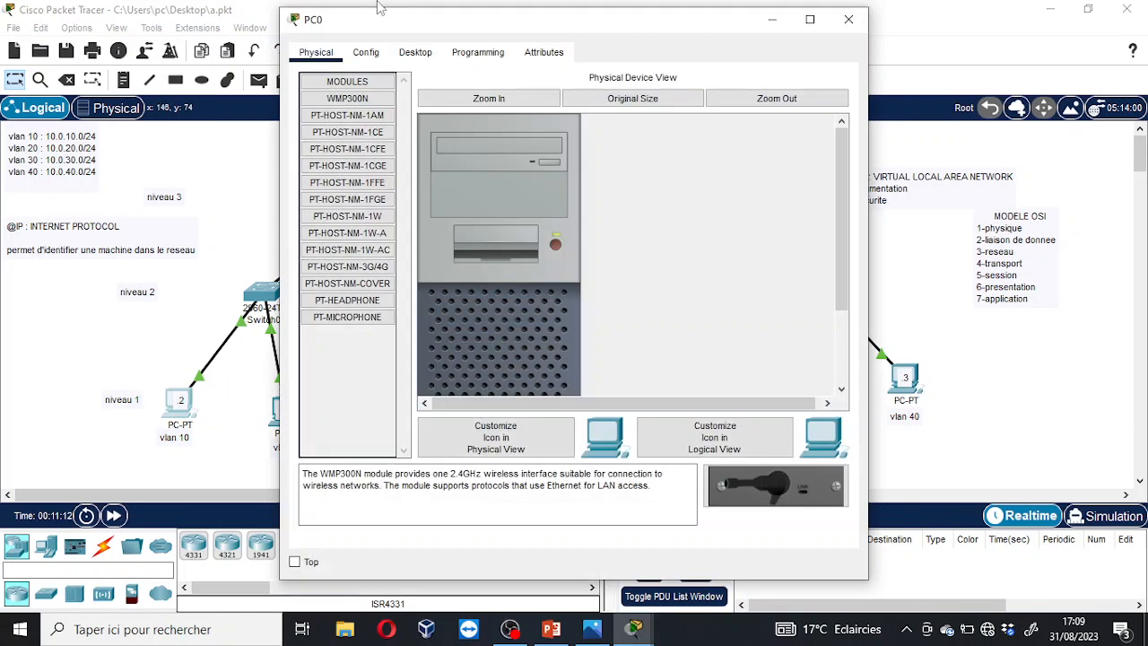
click(421, 54)
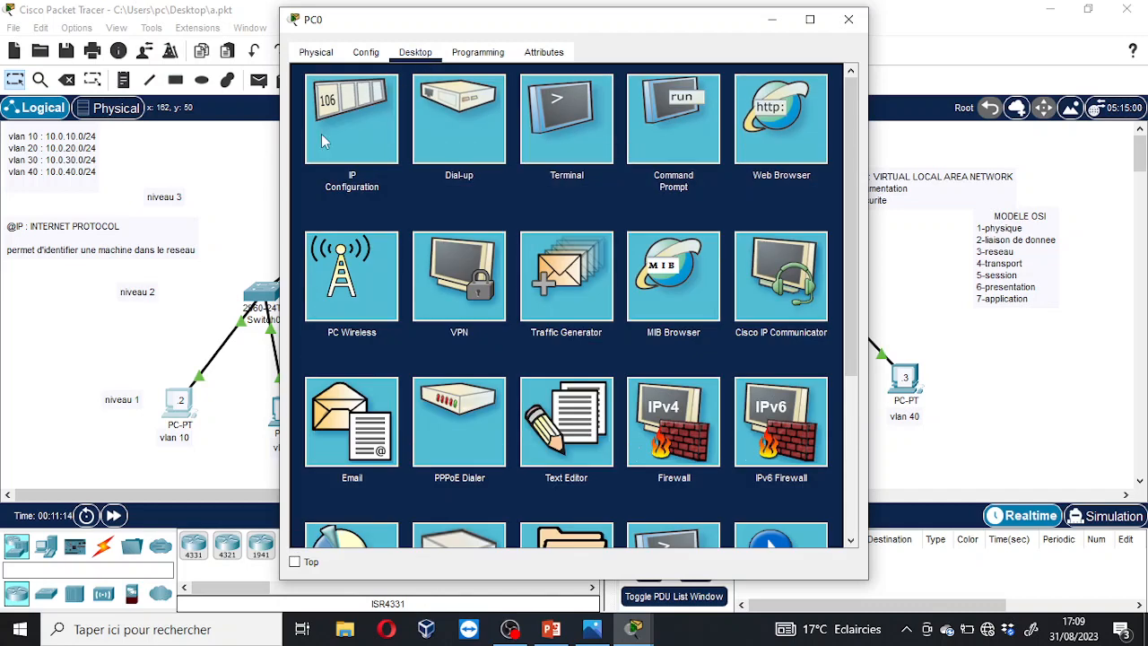
click(359, 144)
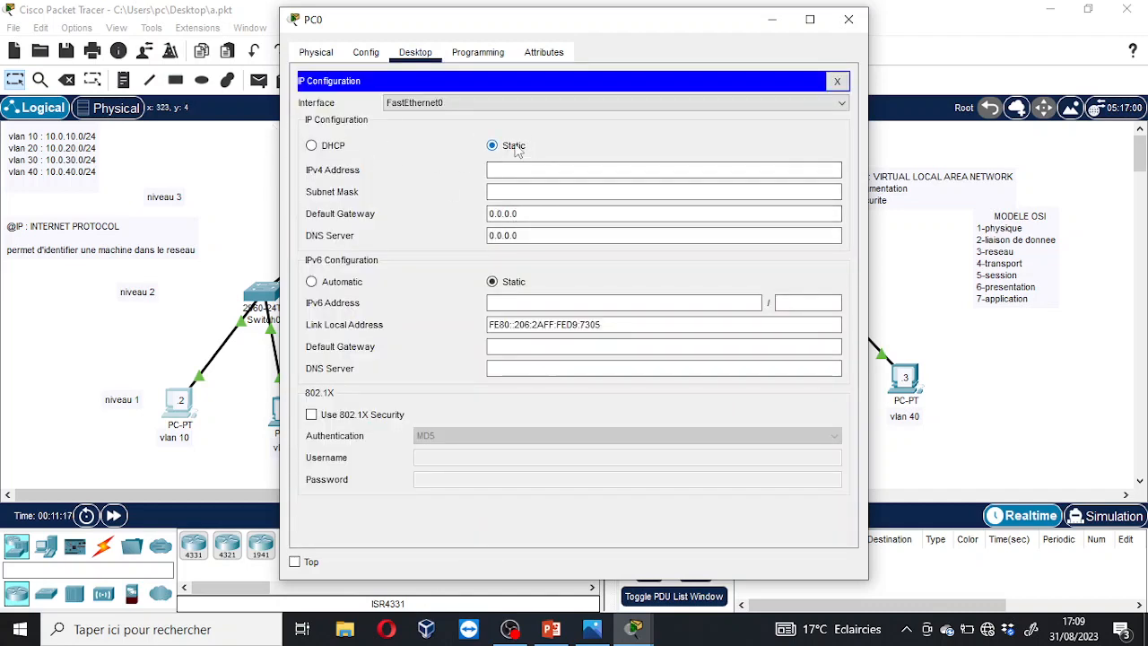
click(334, 144)
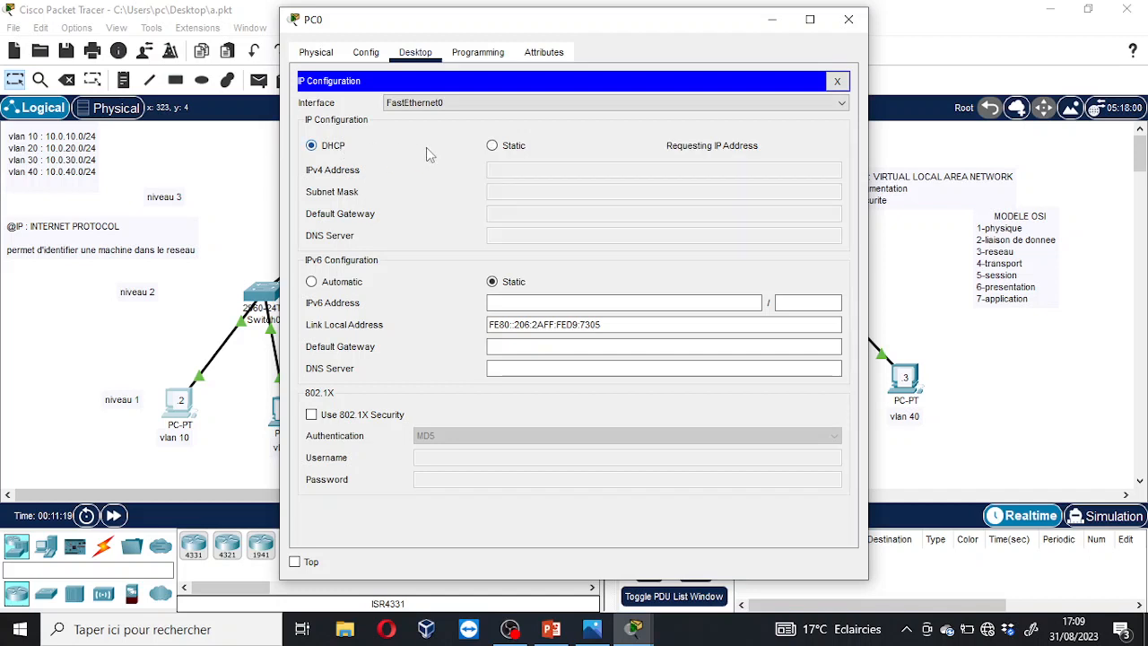
click(512, 149)
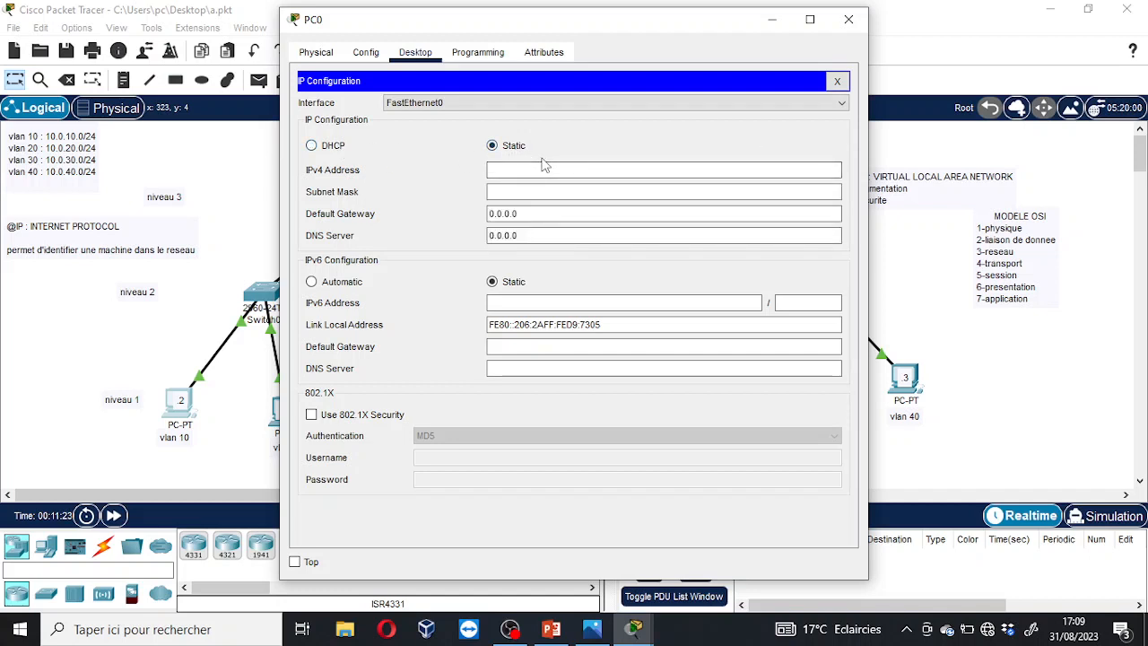
drag(500, 26, 557, 30)
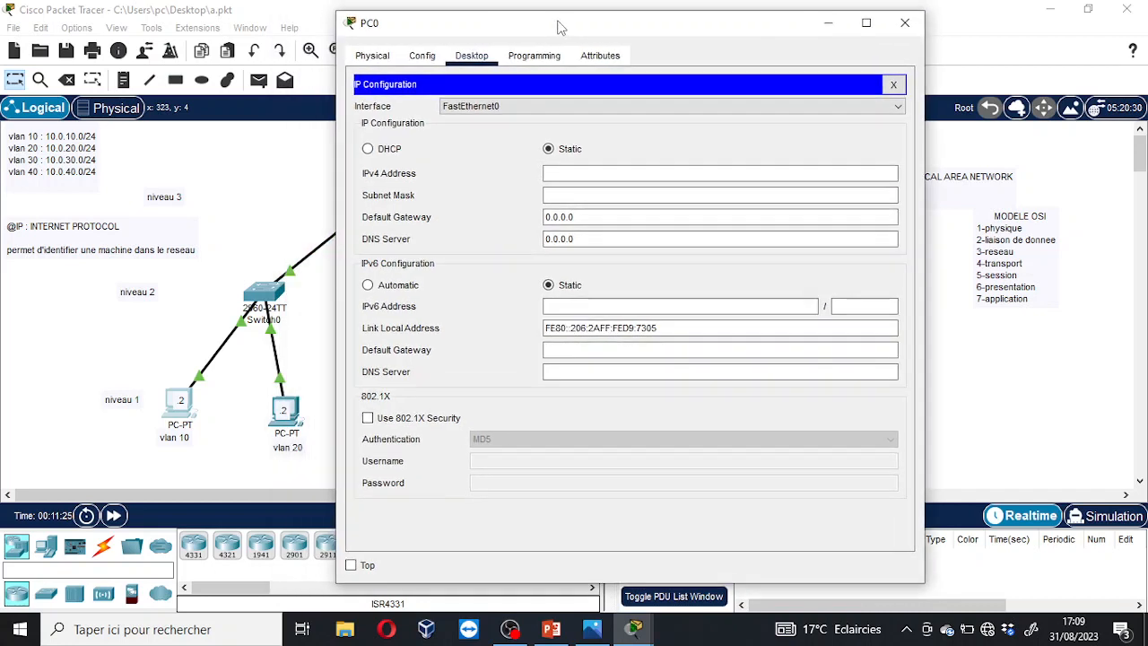
Set PC0's IPv4 address to 10.0.10.2 with subnet mask 255.255.255.0, and close its window.
click(660, 174)
key(Tab)
click(634, 195)
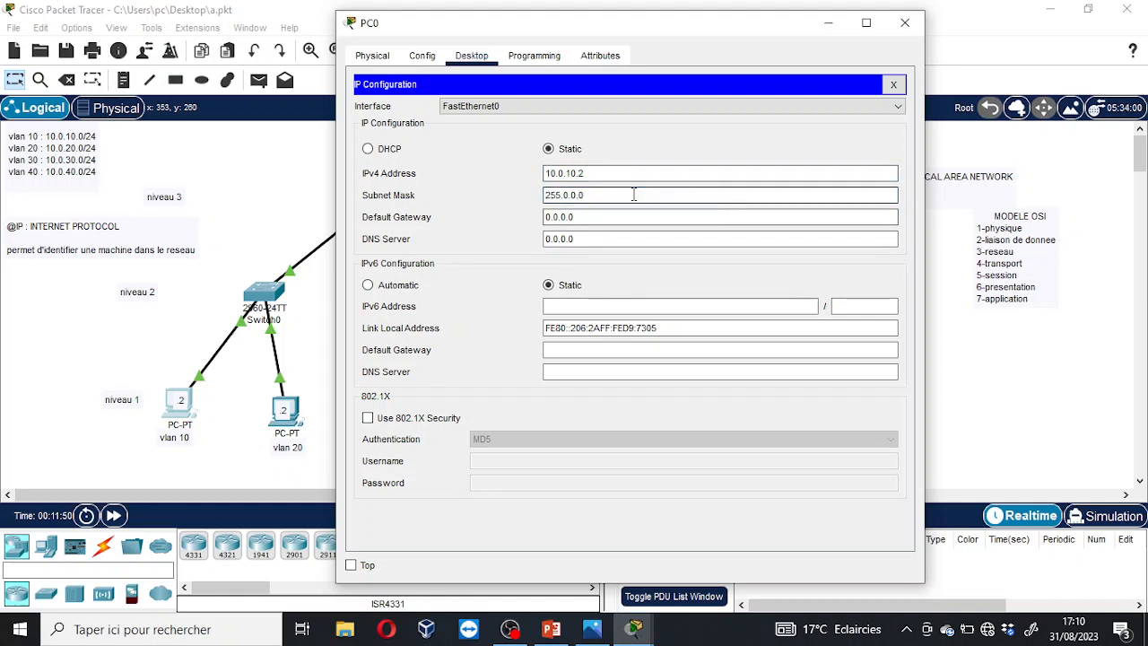
key(BackSpace)
key(BackSpace)
key(BackSpace)
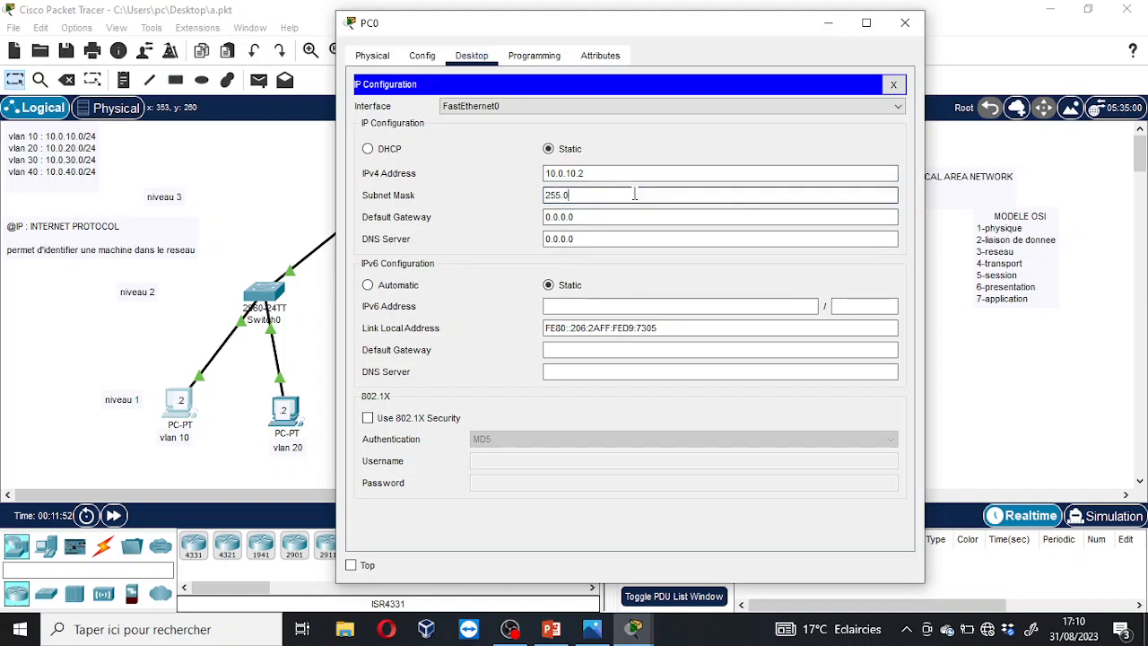
text(55.255.)
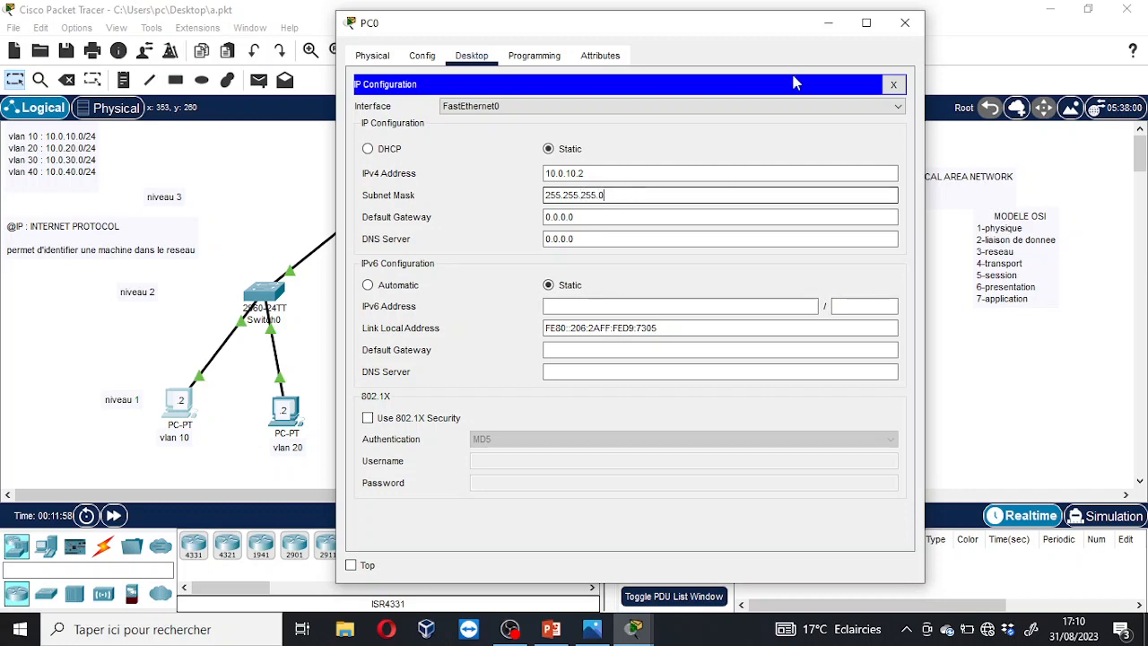
click(905, 23)
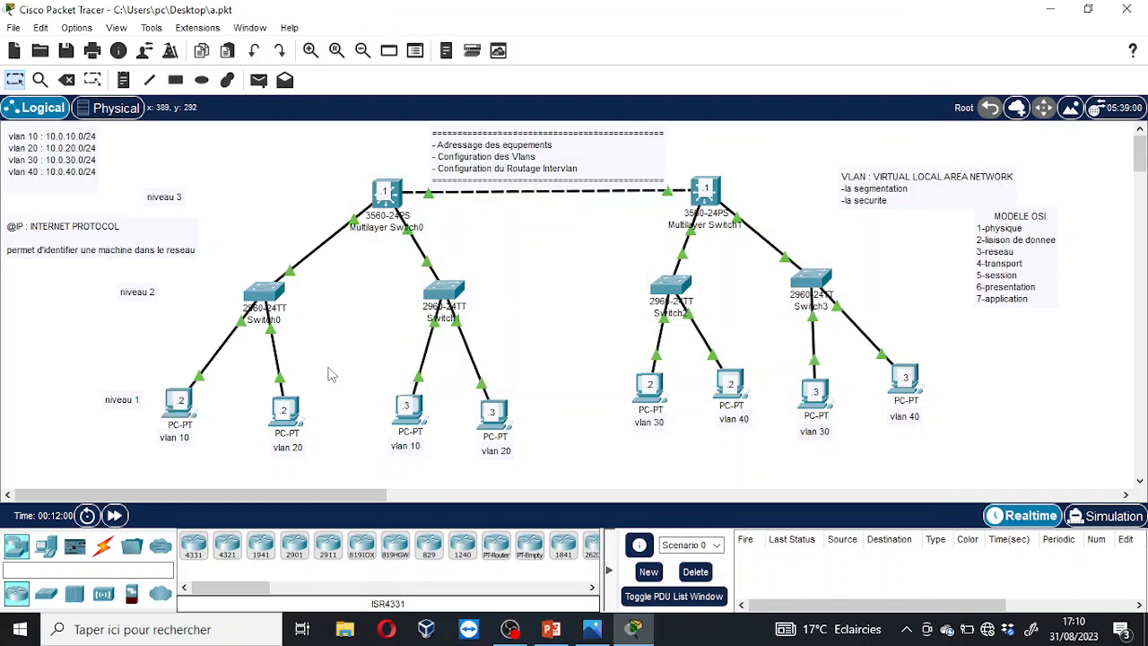
Set the static IPv4 address of the vlan 20 PC under Switch0 (PC4) to 10.0.20.2.
click(292, 416)
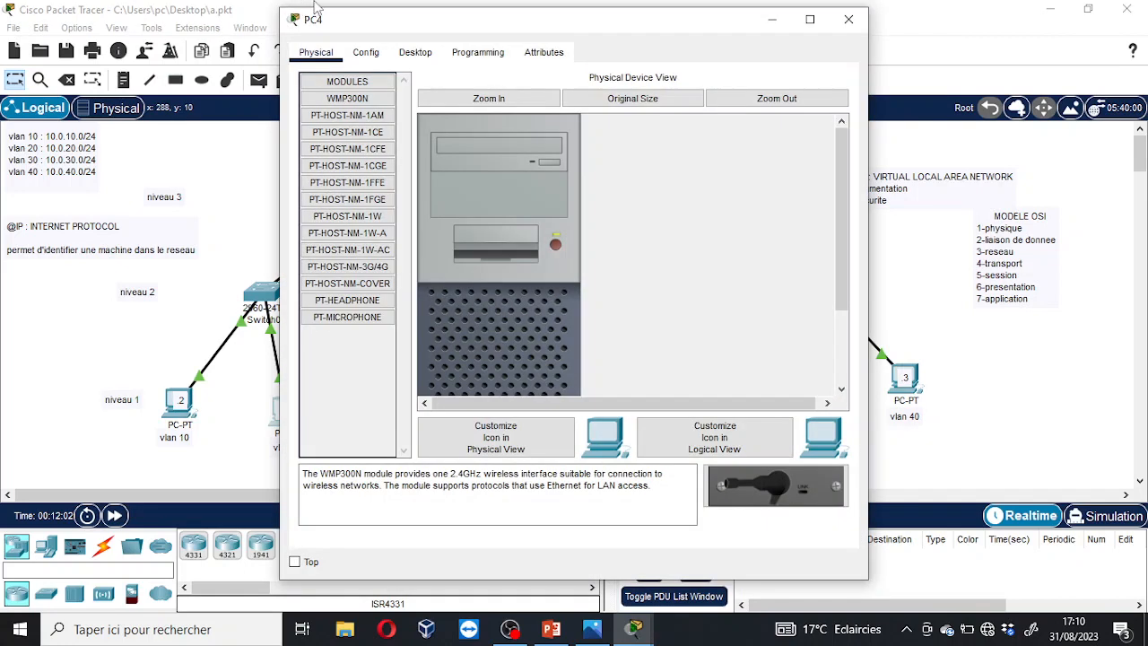
click(415, 54)
click(540, 169)
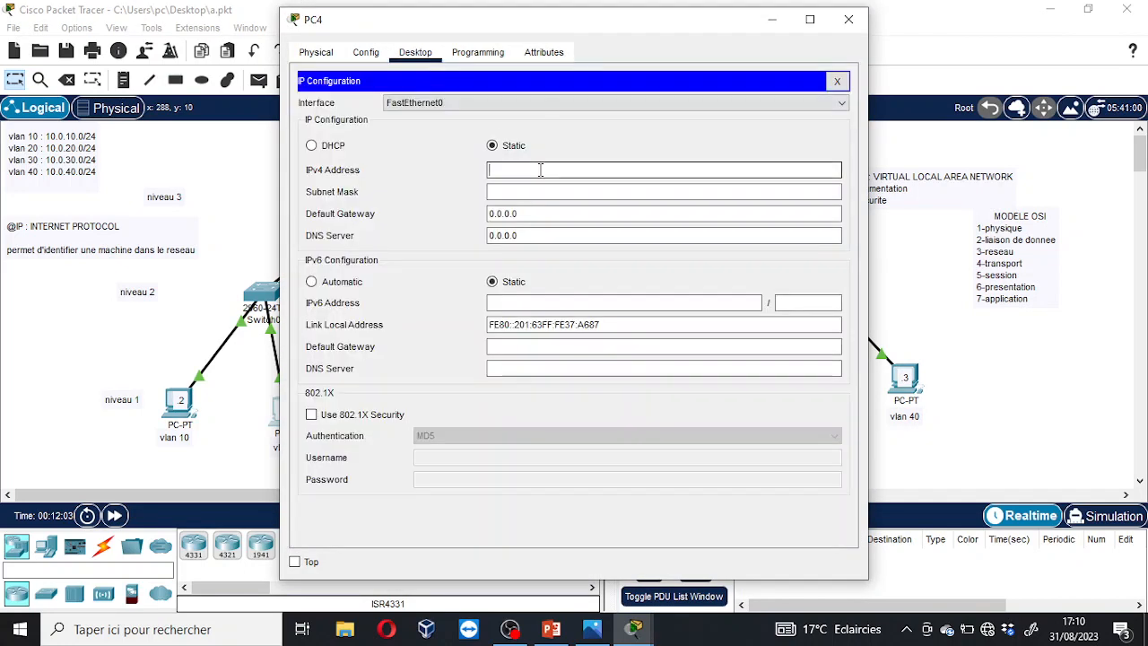
text(10.0.10.2)
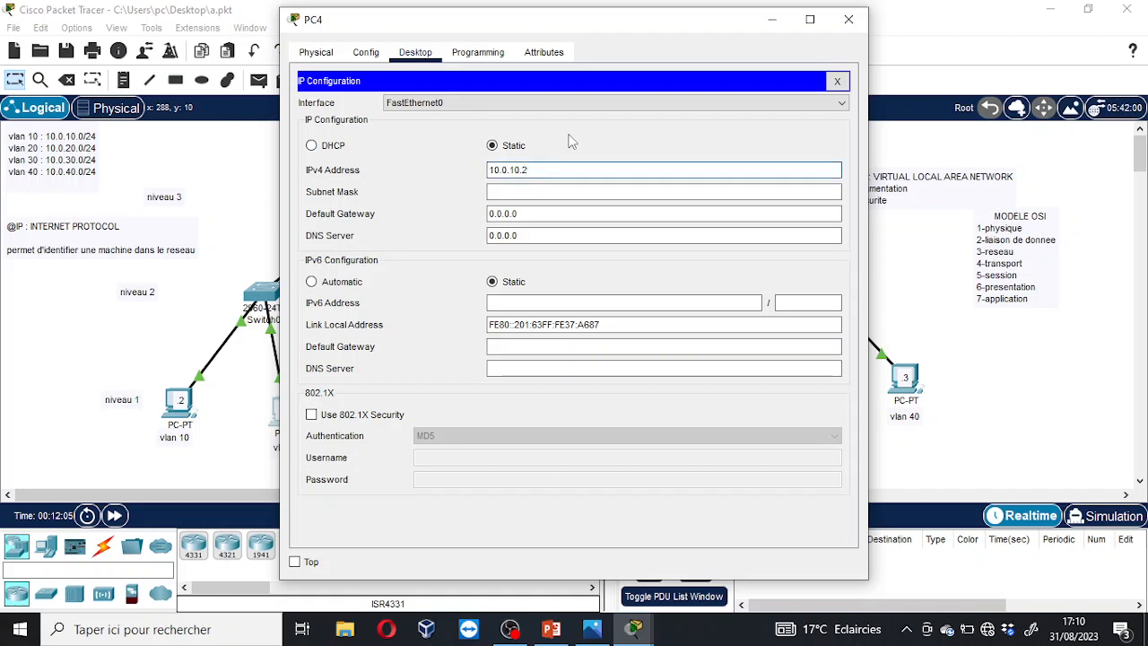
key(BackSpace)
text(2)
Set PC4's subnet mask to 255.255.255.0 and close its window.
click(601, 189)
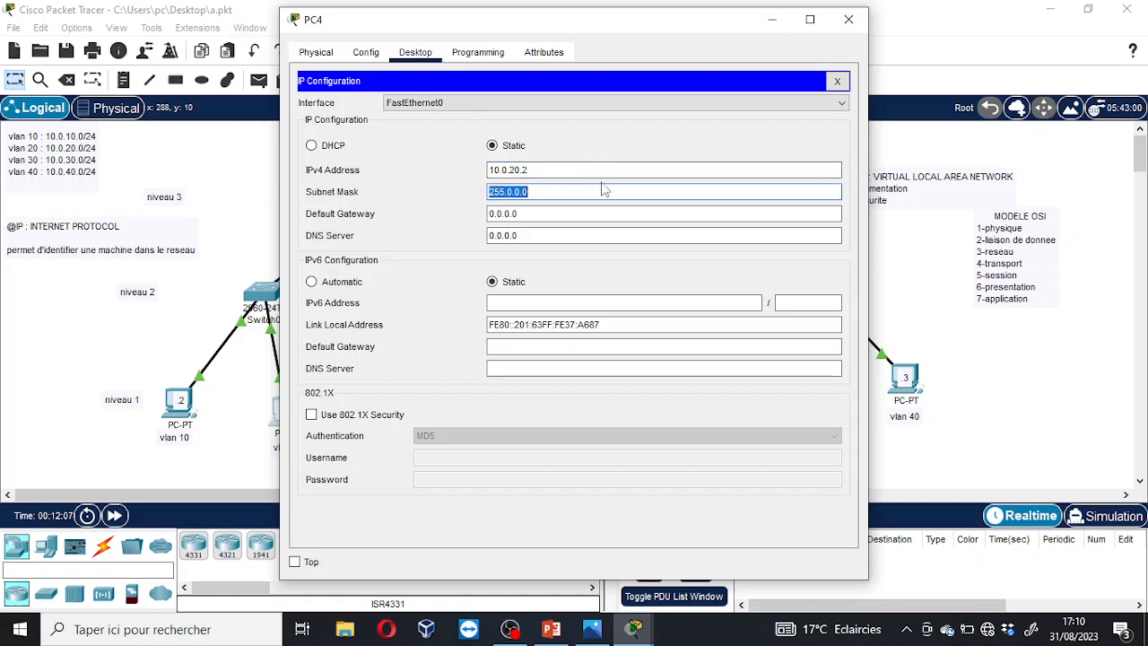
click(601, 186)
key(BackSpace)
key(BackSpace)
key(BackSpace)
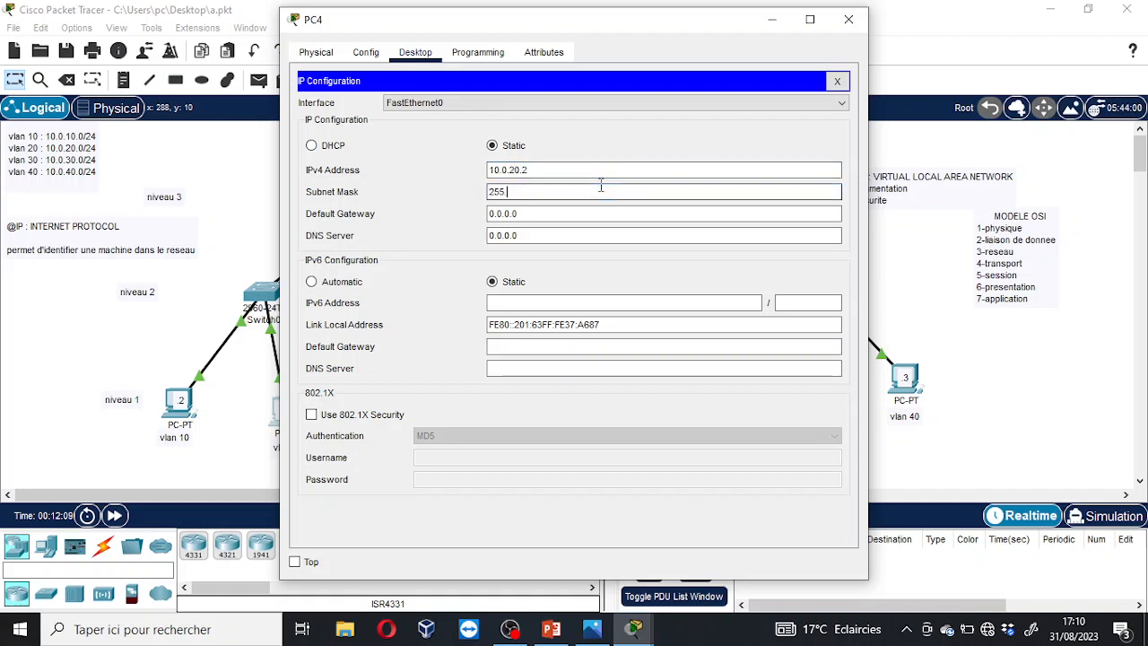
text(255.)
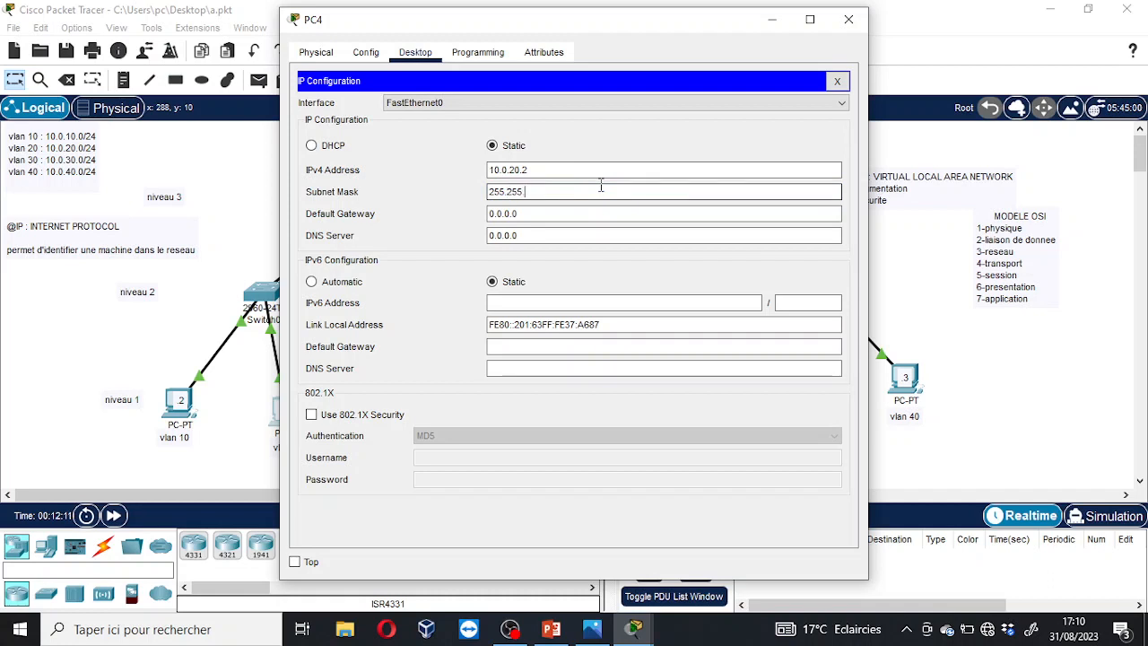
text(255.0)
key(Tab)
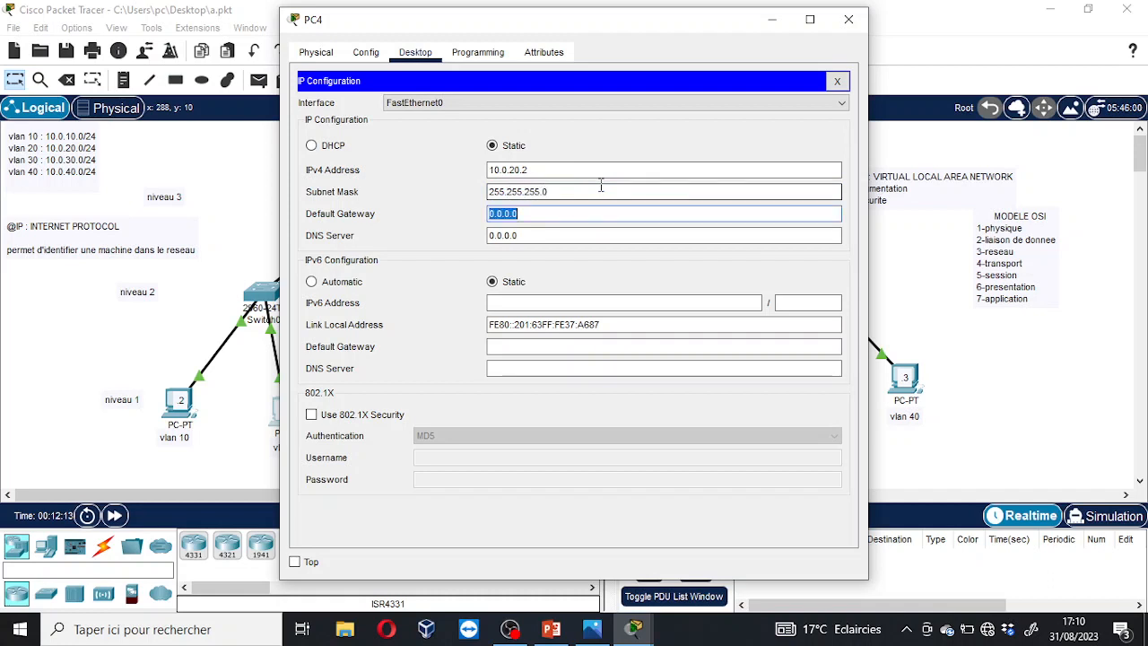
click(849, 19)
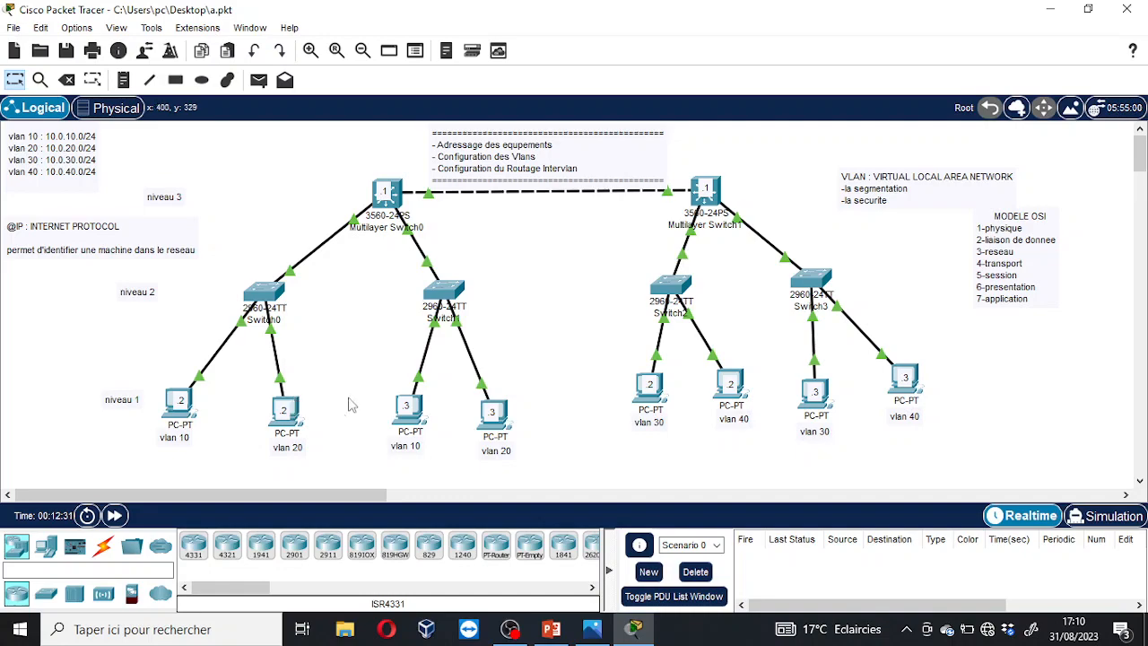
Give the vlan 10 PC under Switch1 (PC1) the static IPv4 address 10.0.10.3 with subnet mask 255.255.255.0.
click(410, 410)
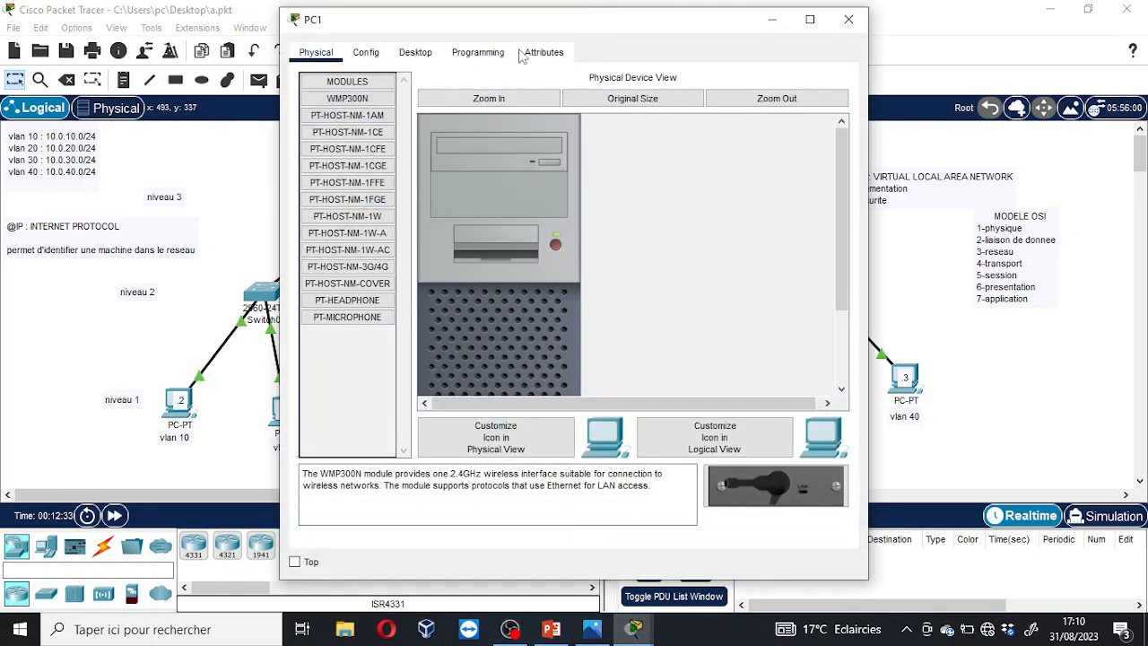
drag(577, 29, 721, 36)
click(562, 70)
drag(585, 46, 713, 50)
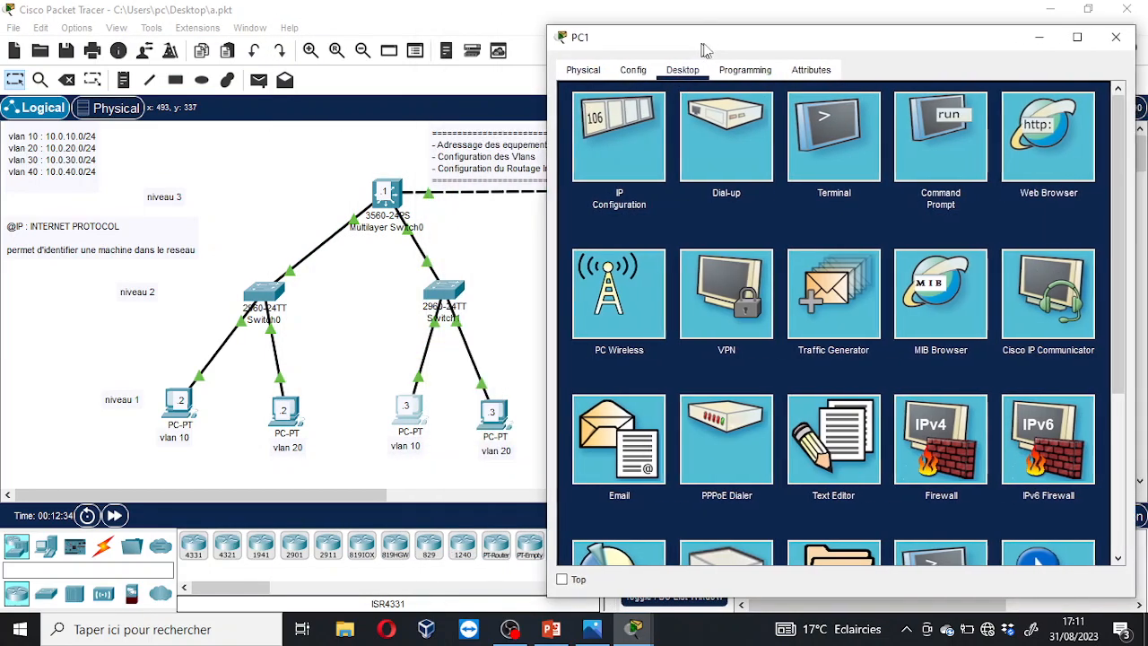
click(599, 131)
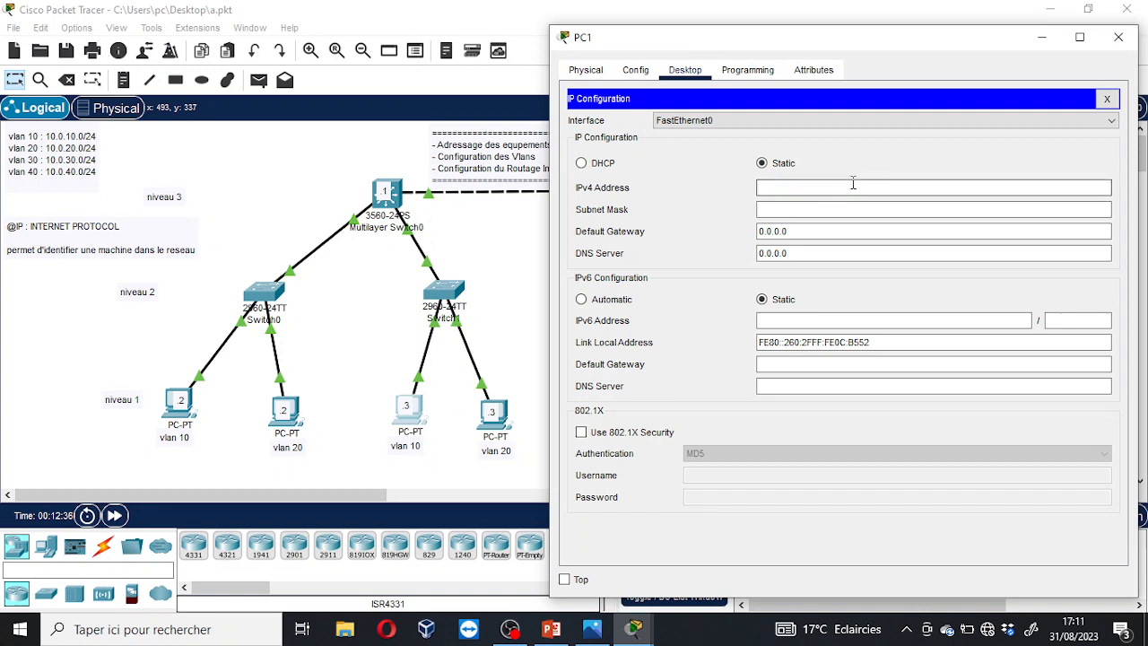
click(853, 186)
text(10.0.10.2)
key(Tab)
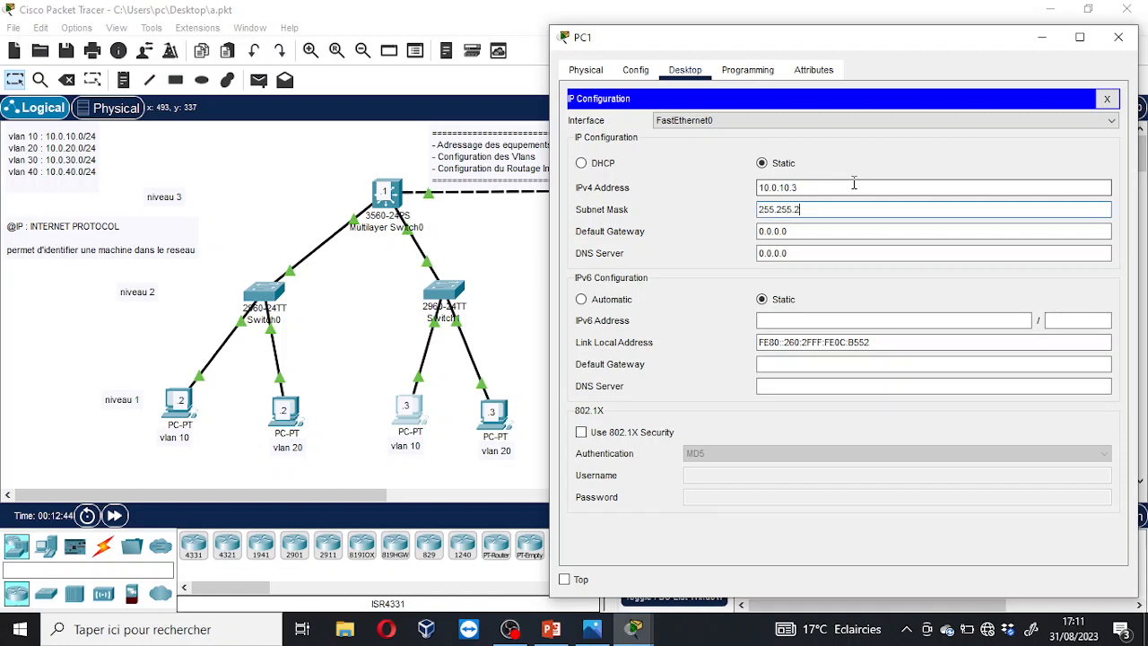
key(Tab)
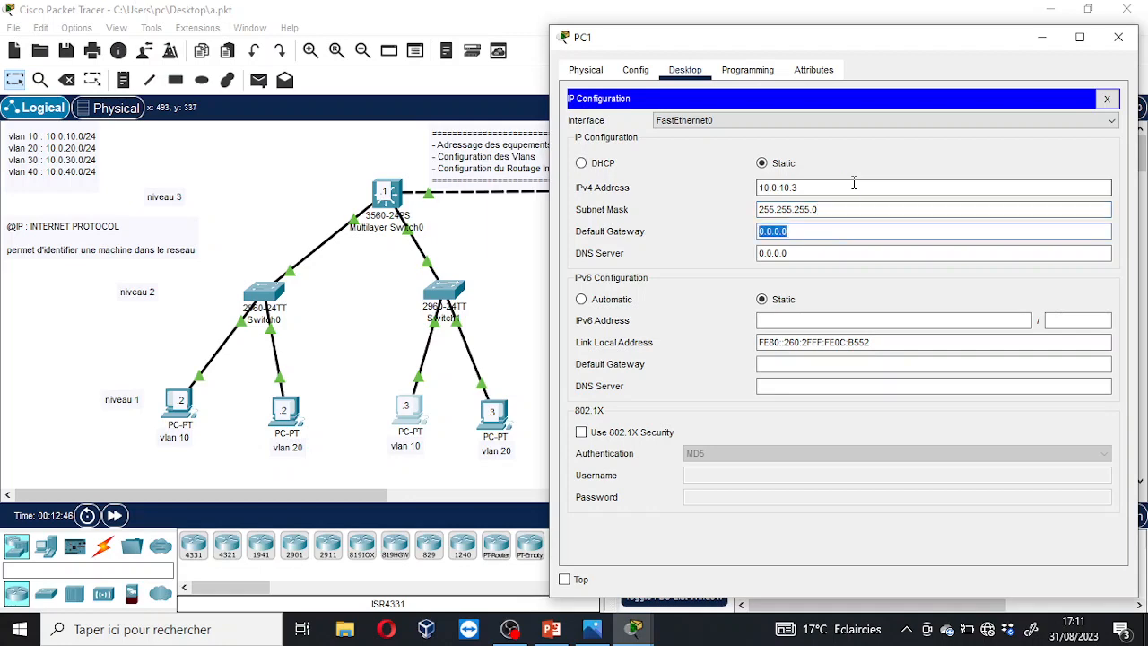
Close PC1's window and give the vlan 20 PC under Switch1 (PC5) the static IPv4 address 10.0.20.3.
click(1119, 37)
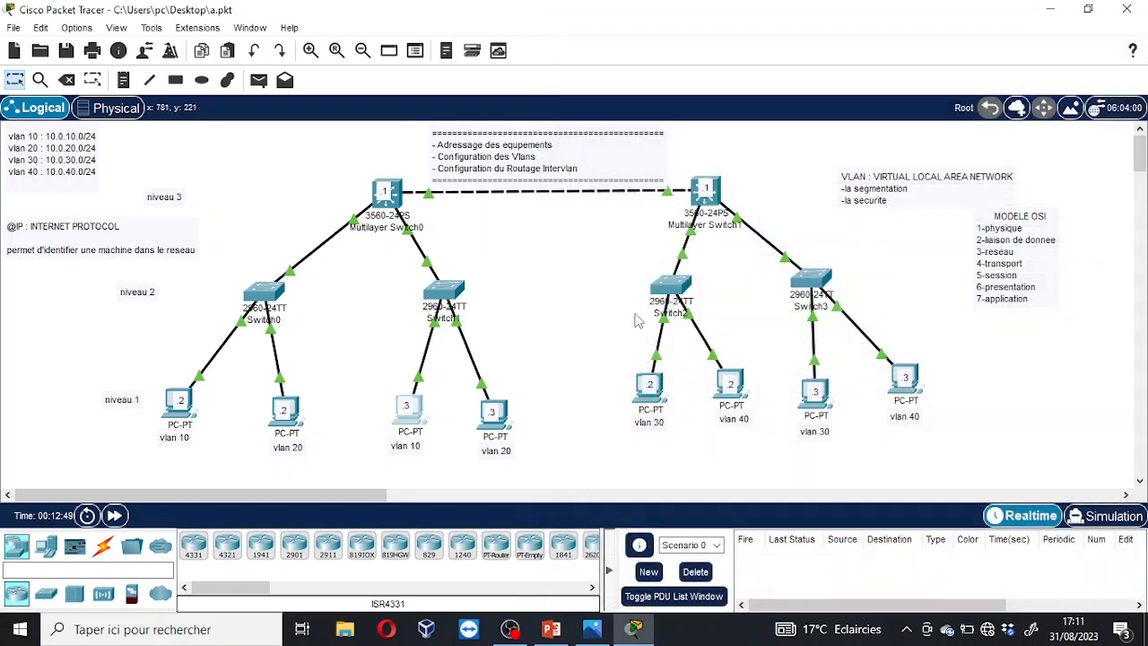
click(500, 413)
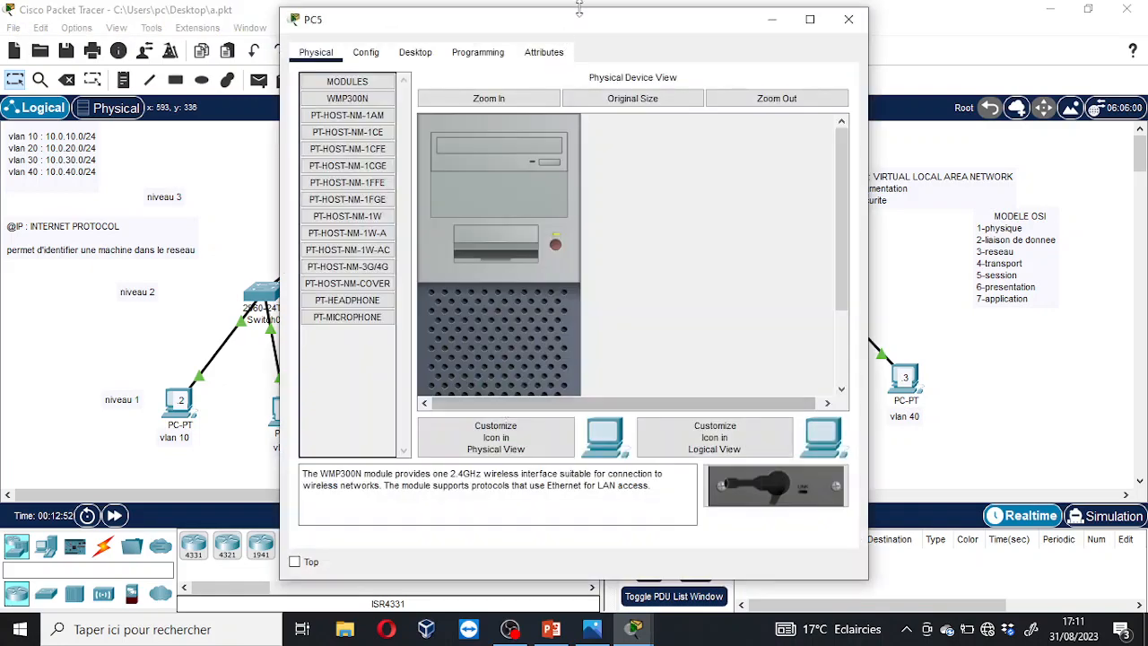
drag(581, 20, 851, 66)
click(684, 94)
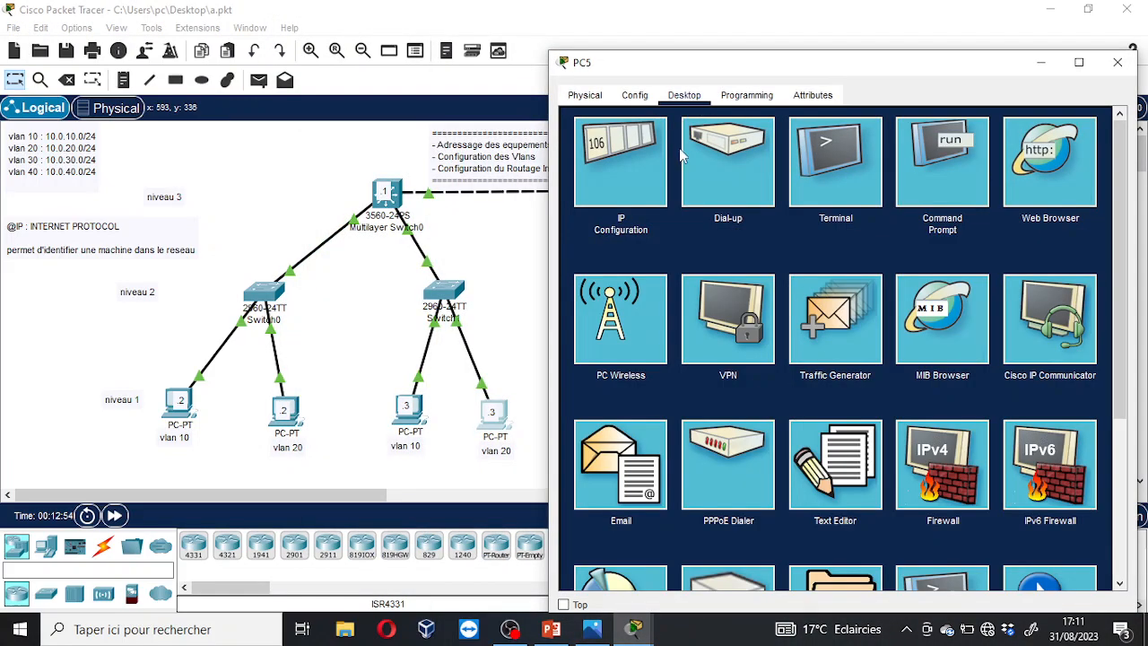
click(615, 166)
click(873, 216)
text(10.0.10.2)
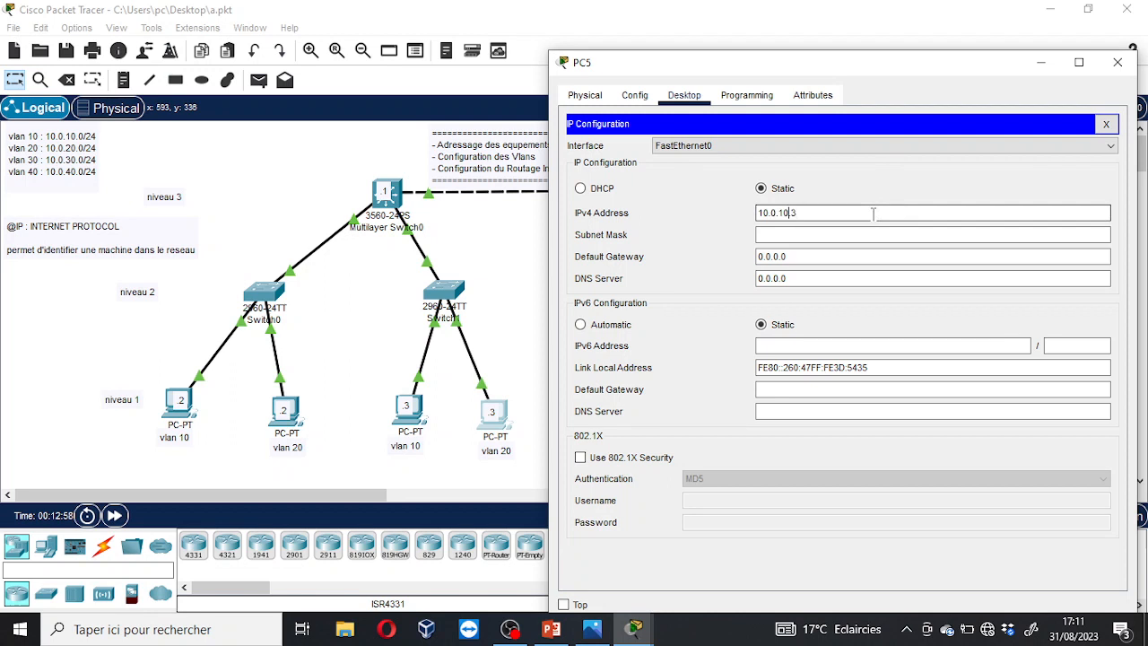
key(Left)
key(BackSpace)
text(2)
key(Tab)
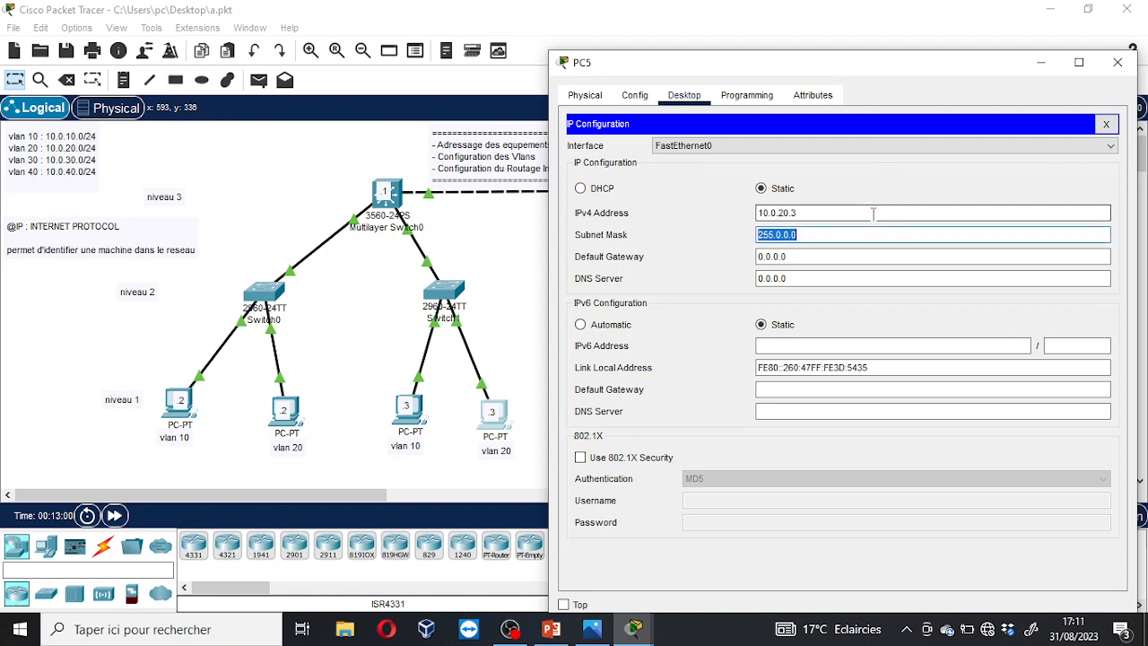
Set PC5's subnet mask to 255.255.255.0 and close its window.
key(End)
key(BackSpace)
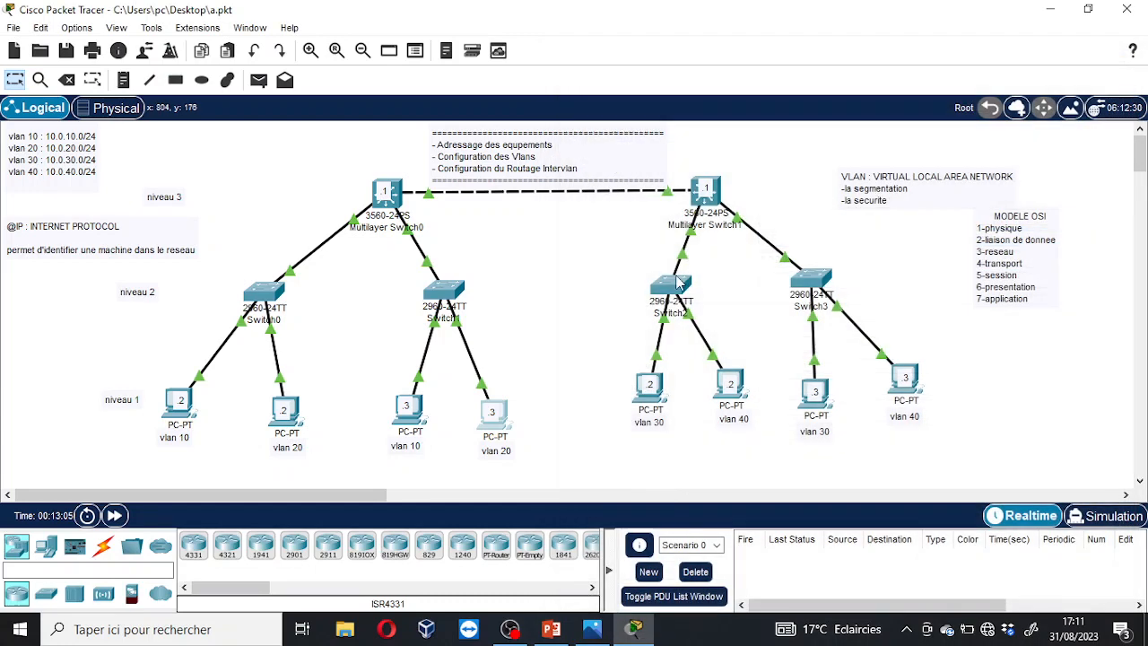
click(1118, 62)
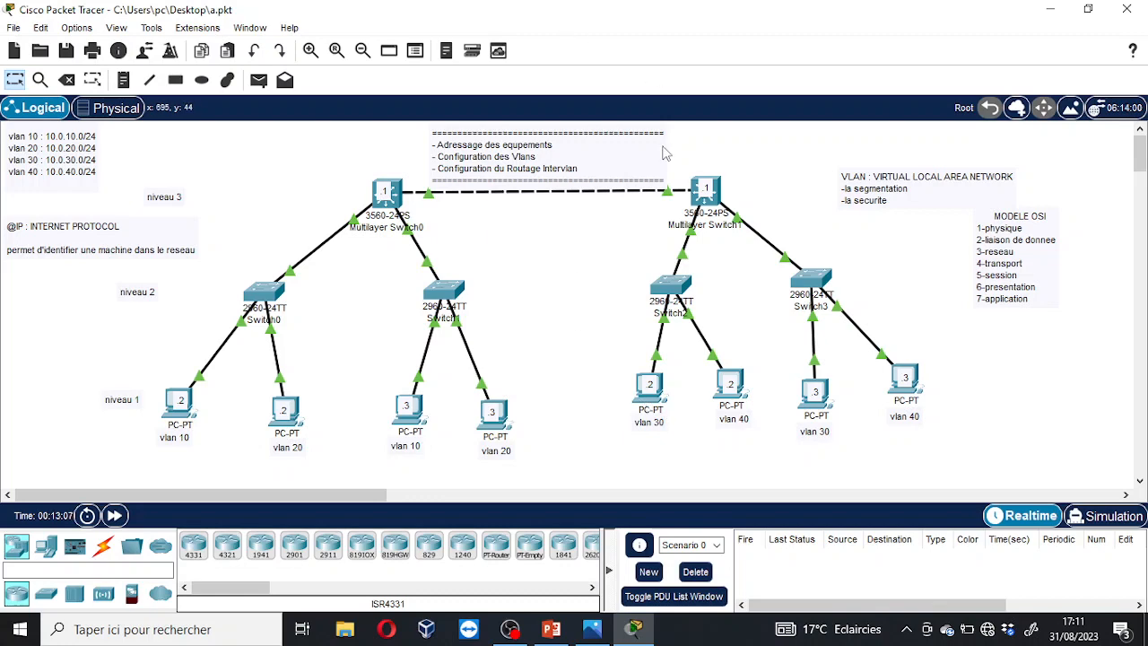
Set the static IPv4 address of the vlan 30 PC under Switch2 (PC2) to 10.0.30.2.
click(642, 403)
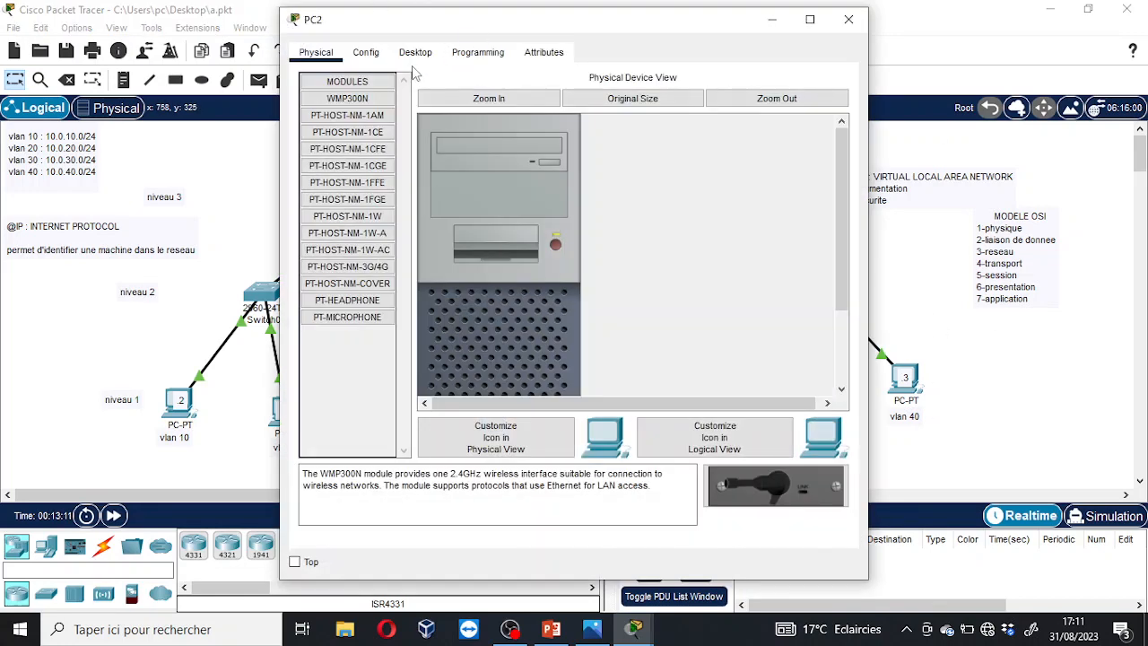
click(420, 54)
click(353, 120)
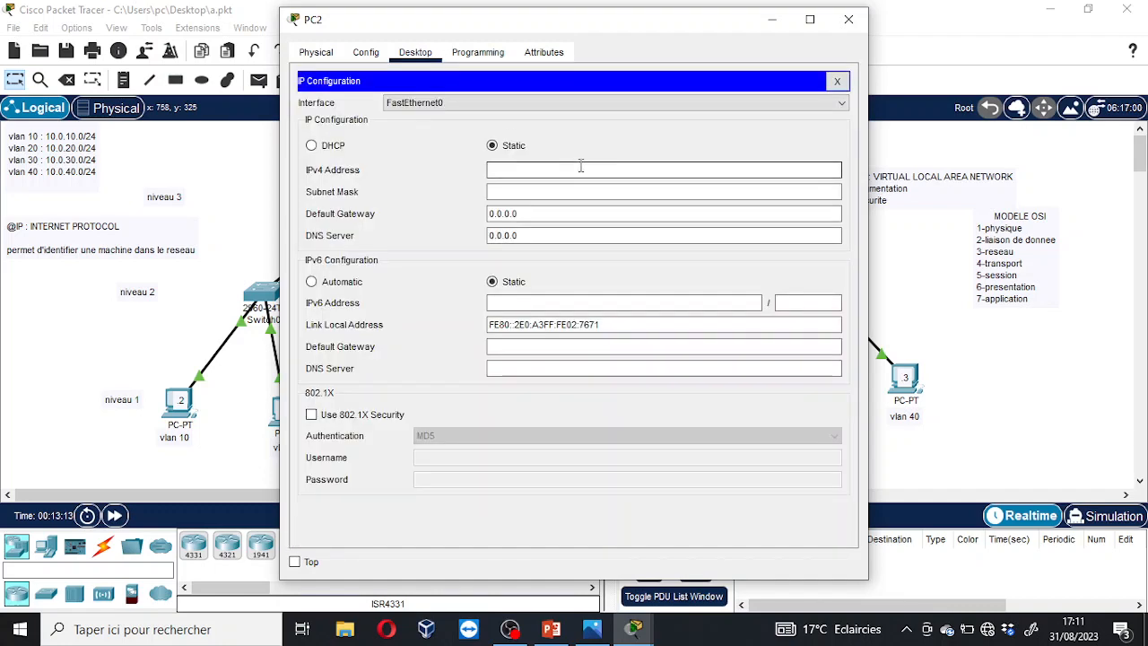
text(10.0.10.2)
key(BackSpace)
text(3)
mouse_move(441, 21)
mouse_down()
mouse_move(38, 90)
mouse_move(443, 16)
mouse_up()
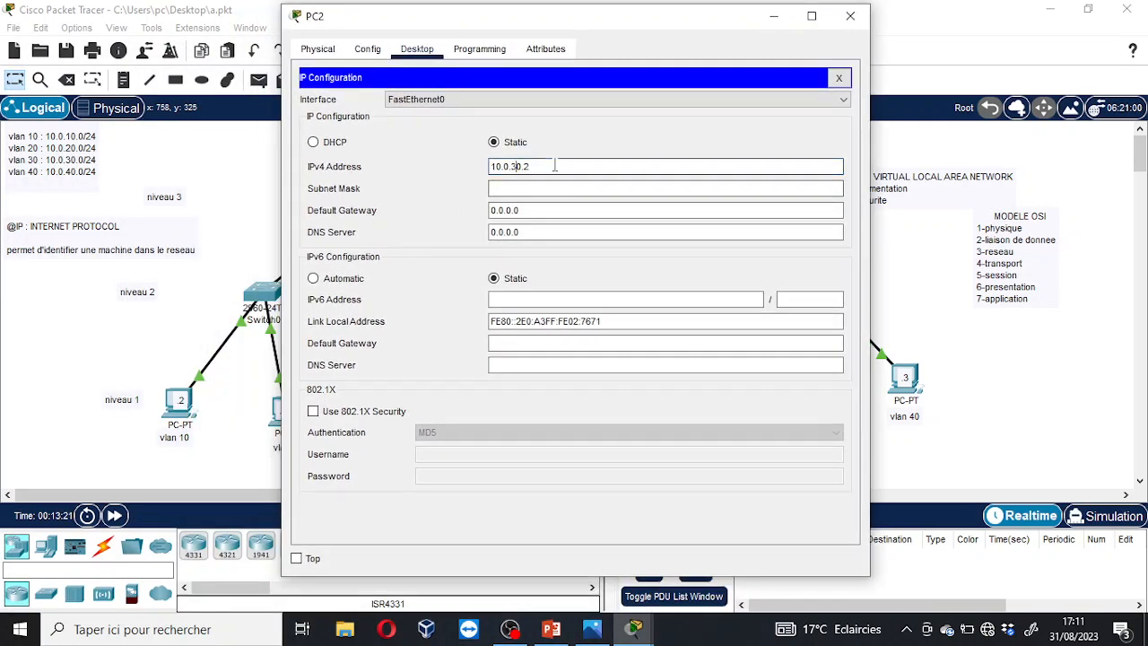
Set PC2's subnet mask to 255.255.255.0 and close its window.
key(Tab)
click(631, 189)
key(BackSpace)
key(BackSpace)
key(BackSpace)
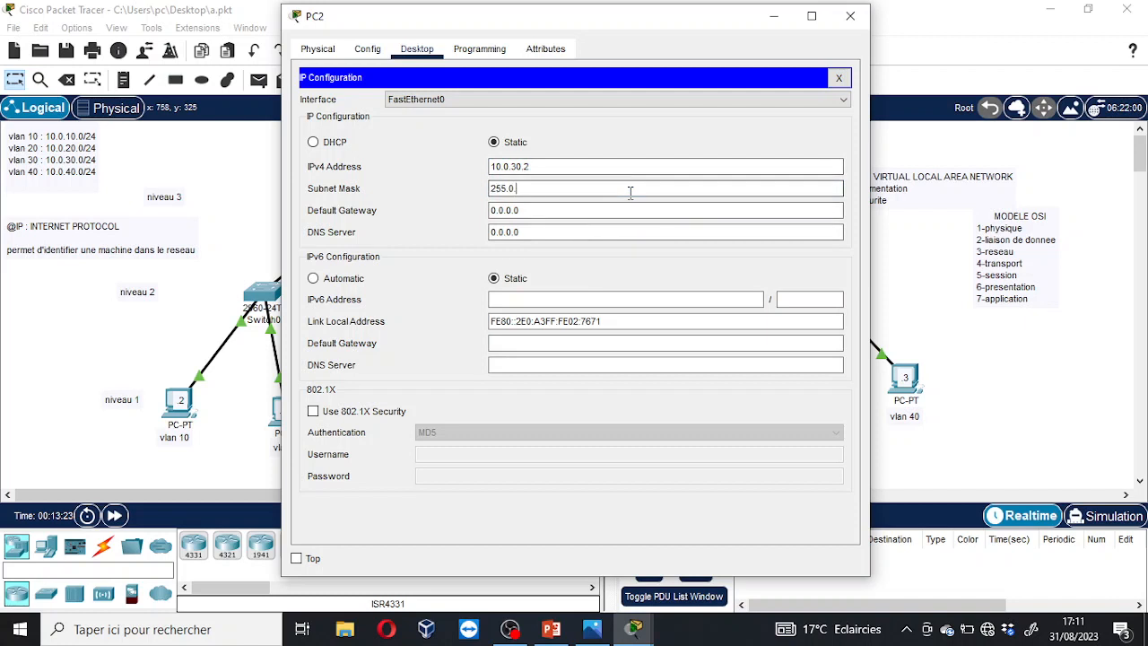
text(255.255.)
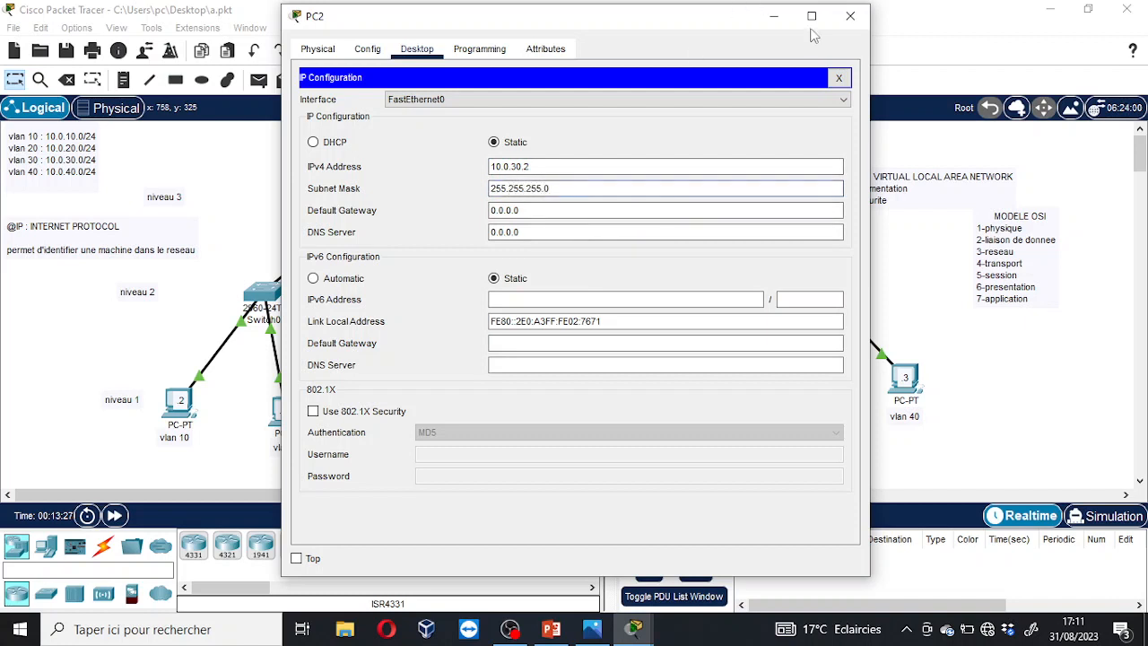
click(851, 16)
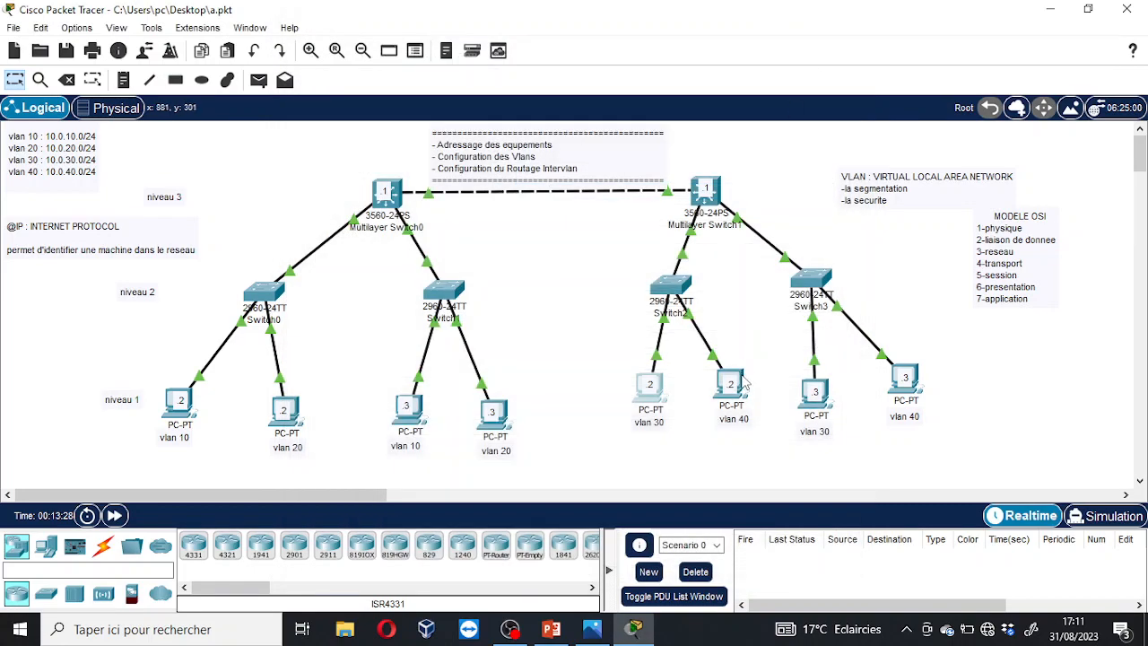
Set the static IPv4 address of the vlan 40 PC under Switch2 (PC6) to 10.0.40.2.
click(649, 386)
click(410, 55)
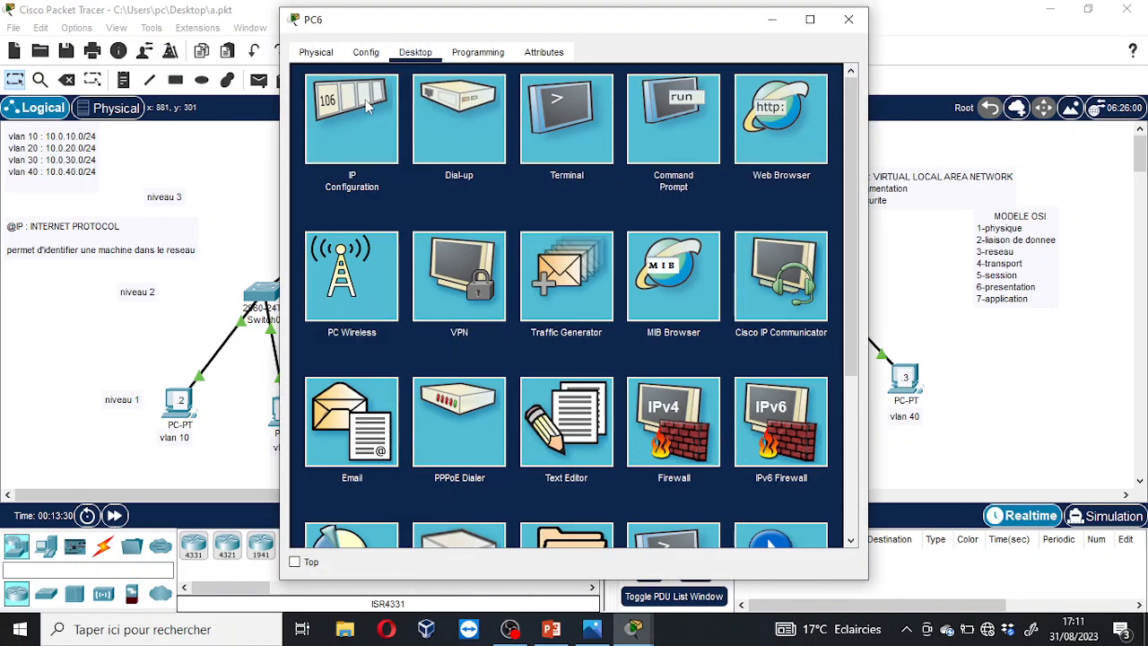
click(353, 118)
click(616, 168)
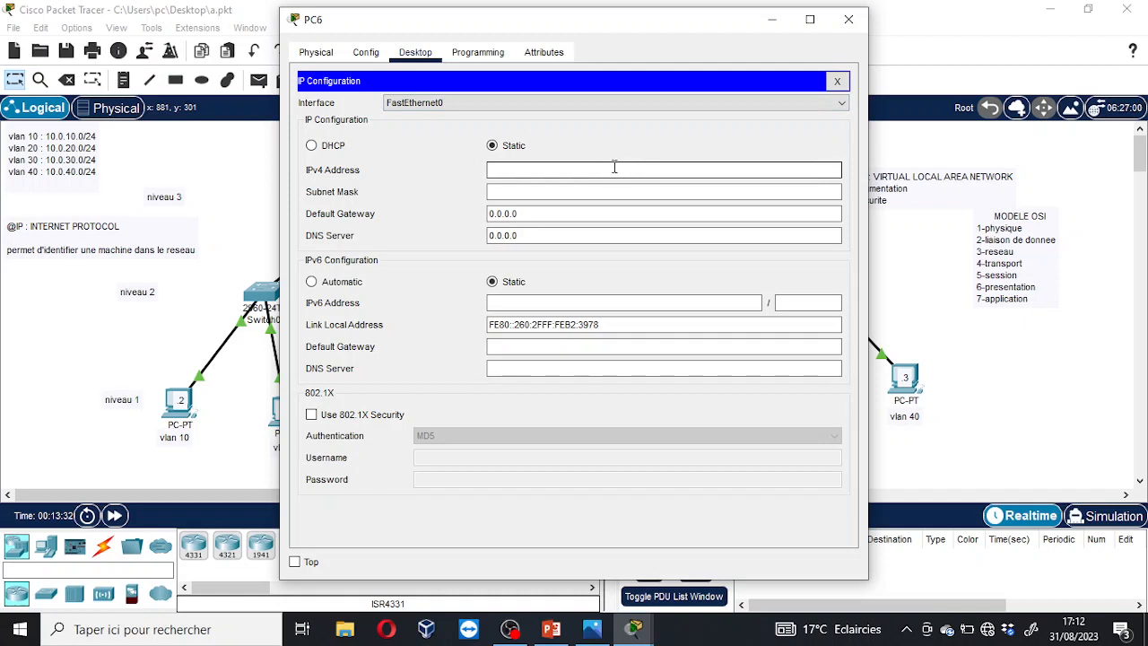
text(10.0.10.2)
key(BackSpace)
text(4)
key(ctrl+a)
Set PC6's subnet mask to 255.255.255.0 and close its window.
key(Tab)
key(End)
key(BackSpace)
key(BackSpace)
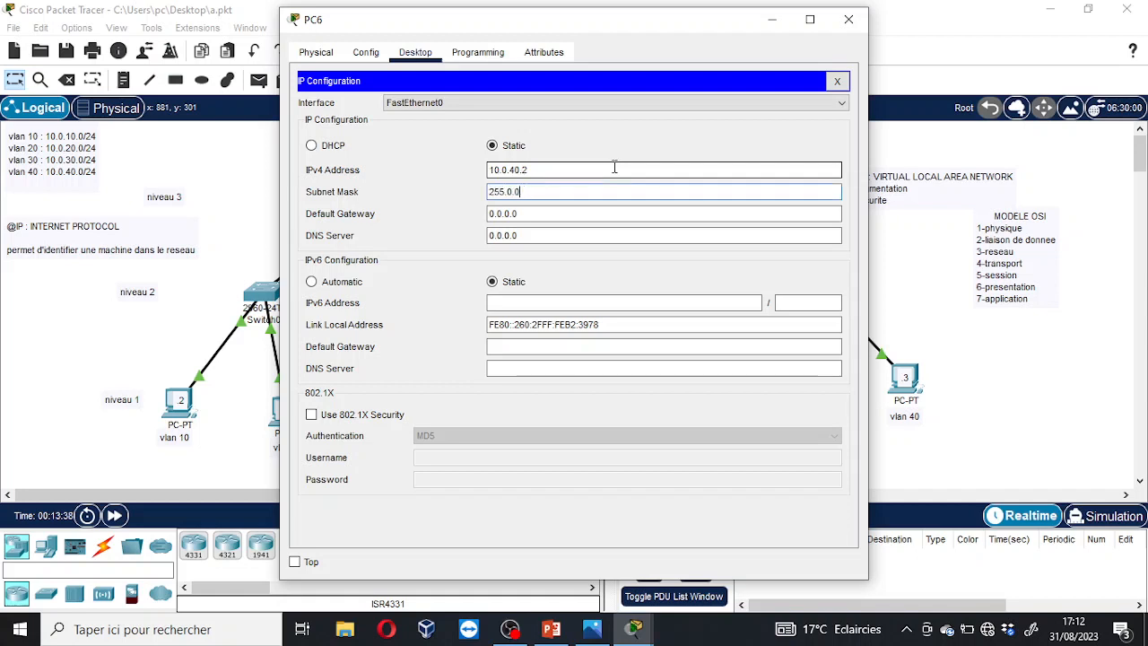
text(255.)
click(848, 19)
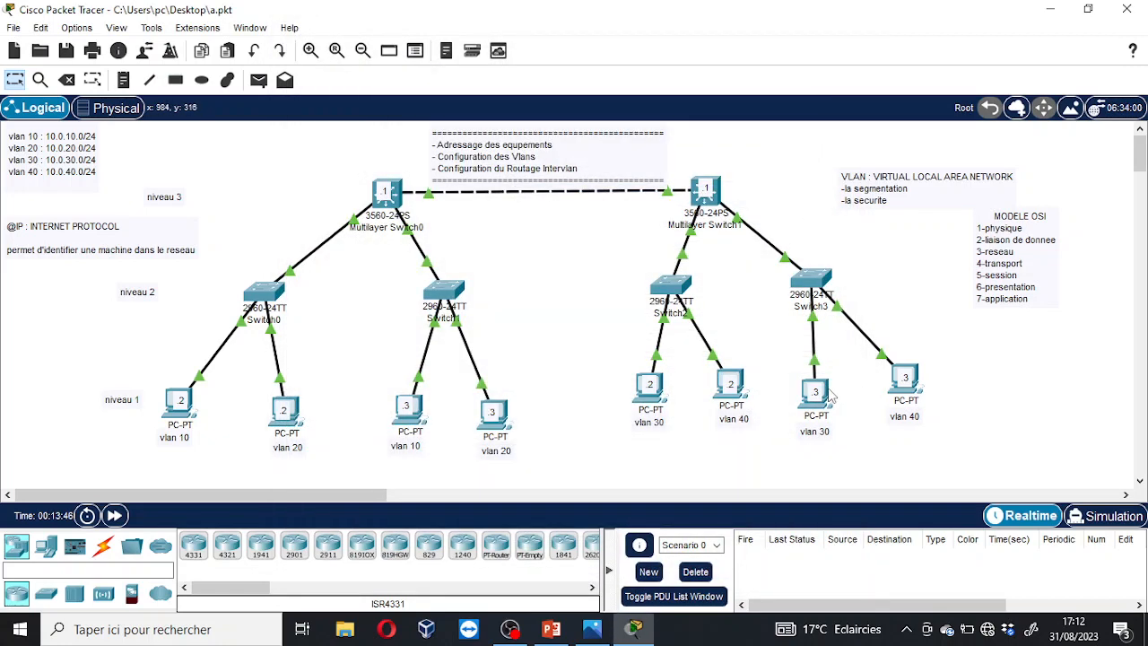
Set the static IPv4 address of the vlan 30 PC under Switch3 (PC3) to 10.0.30.3.
click(818, 395)
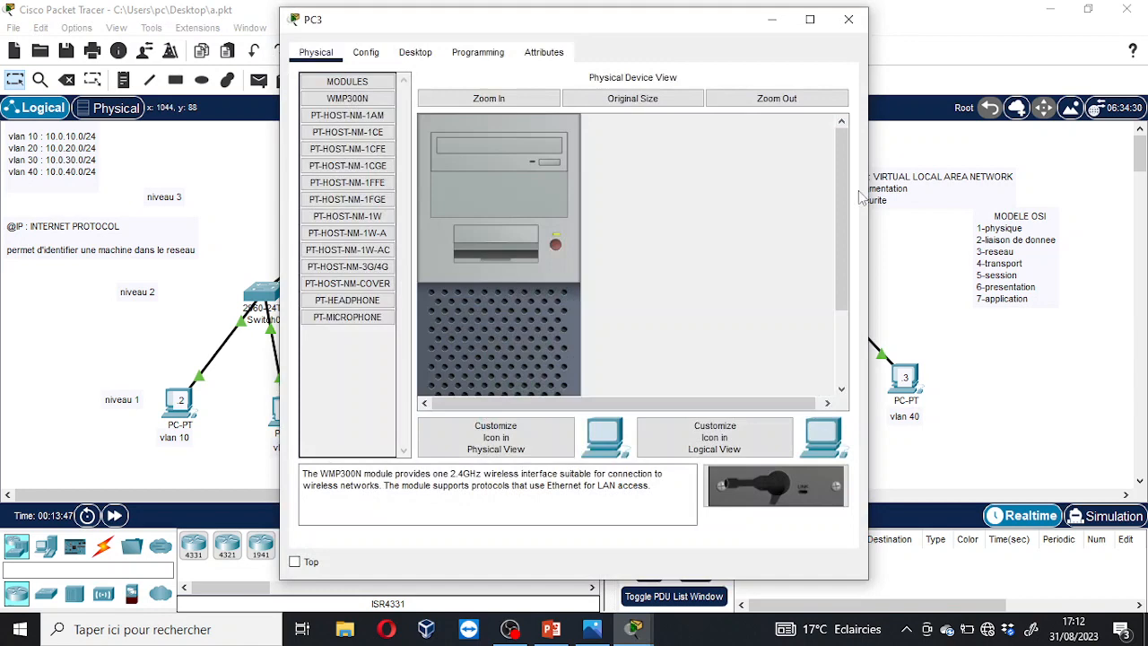
click(415, 52)
click(332, 121)
click(530, 173)
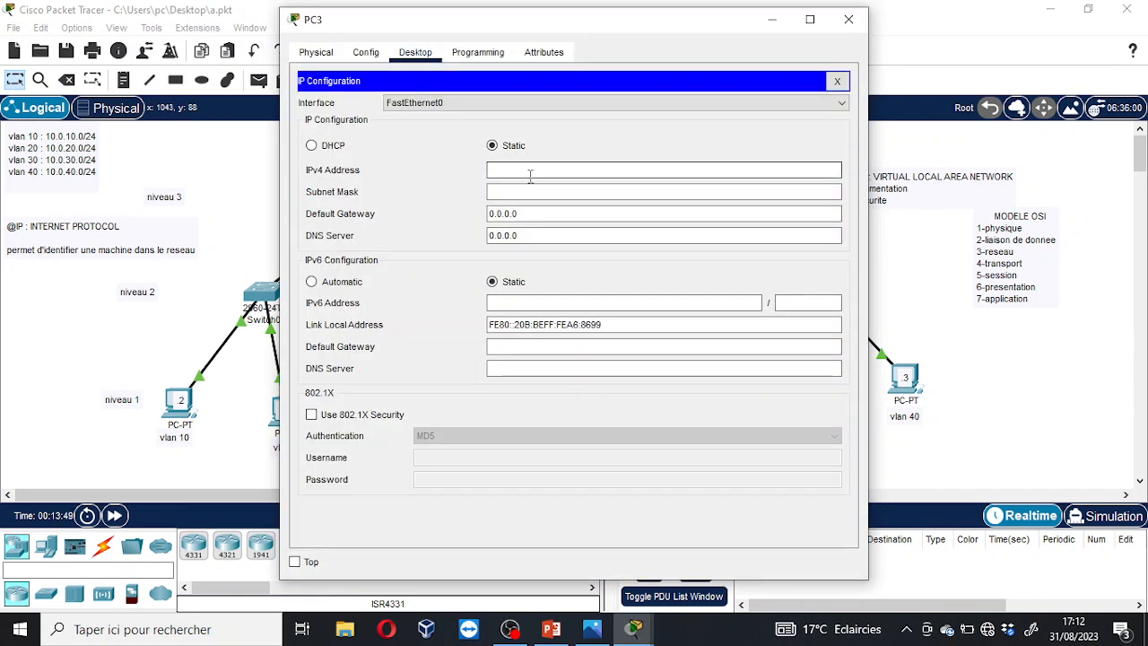
text(10.0.40.2)
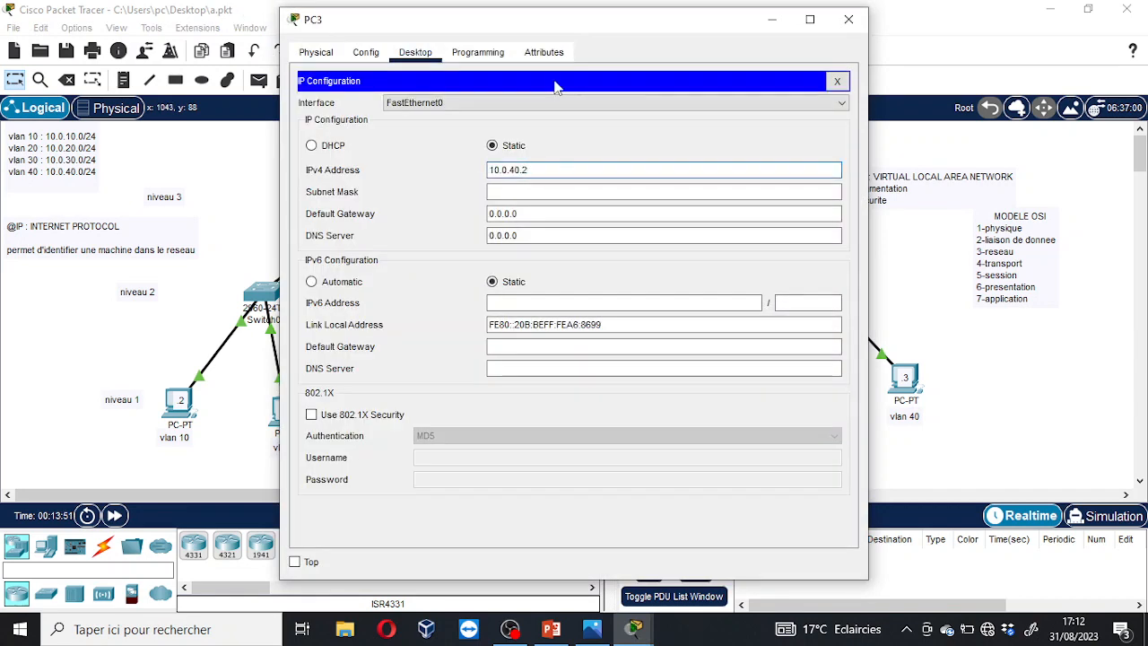
drag(603, 27, 389, 35)
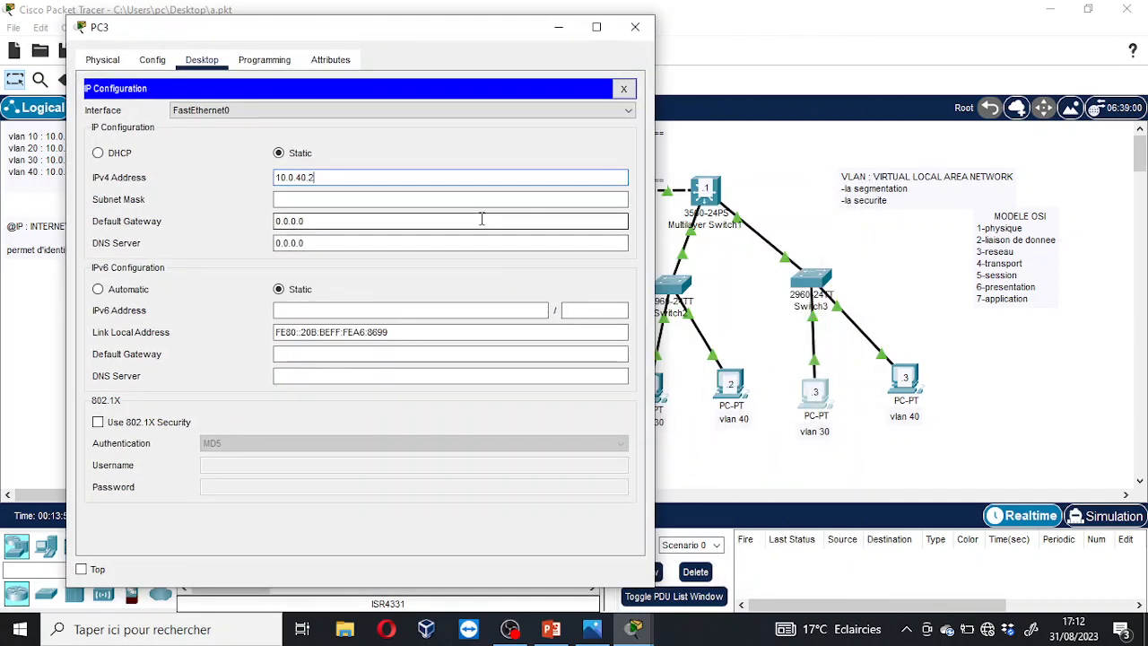
key(BackSpace)
key(BackSpace)
text(30)
Set PC3's subnet mask to 255.255.255.0 and close its window.
key(Tab)
key(End)
key(BackSpace)
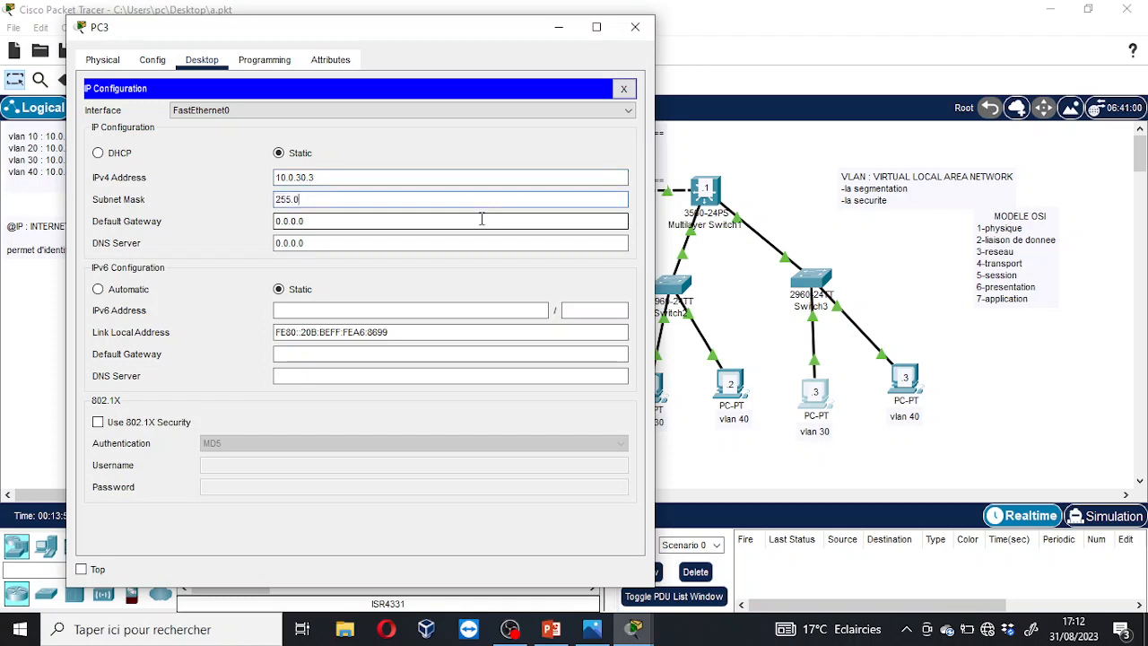
text(255.255.0)
click(636, 27)
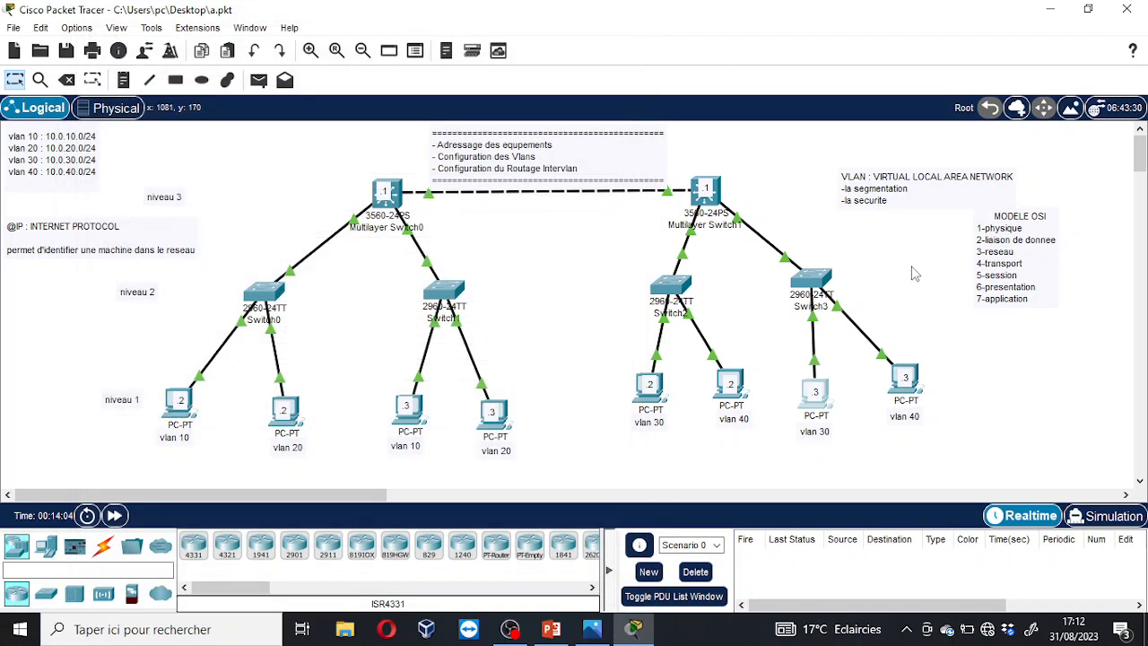
Set the static IPv4 address of the vlan 40 PC under Switch3 (PC7) to 10.0.40.3.
click(920, 379)
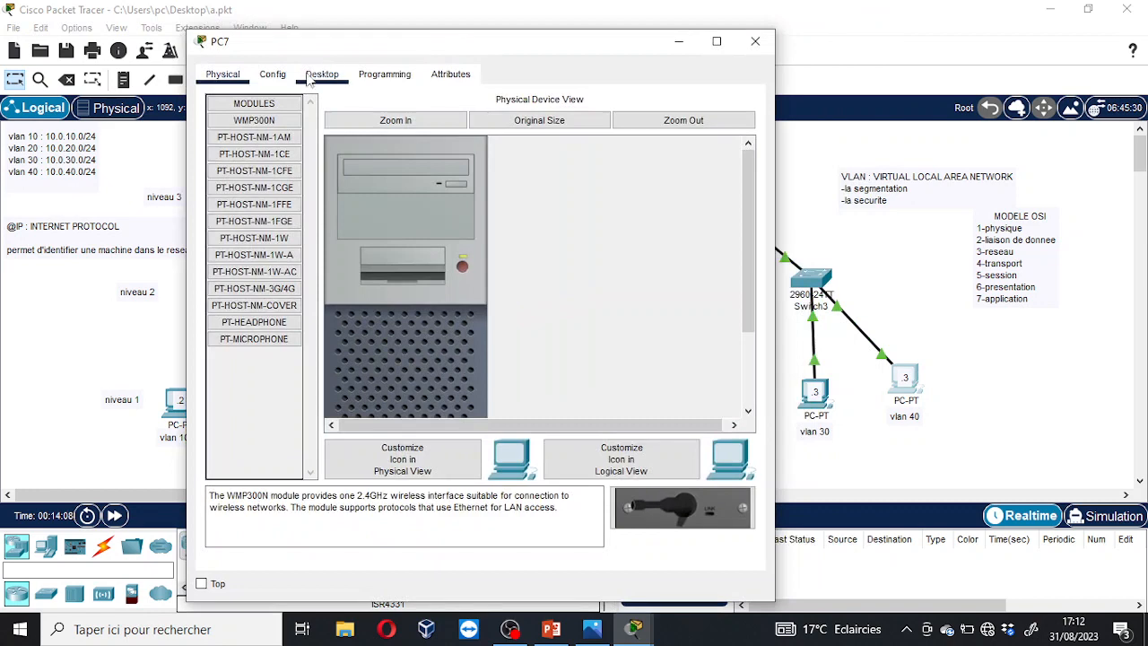
click(322, 75)
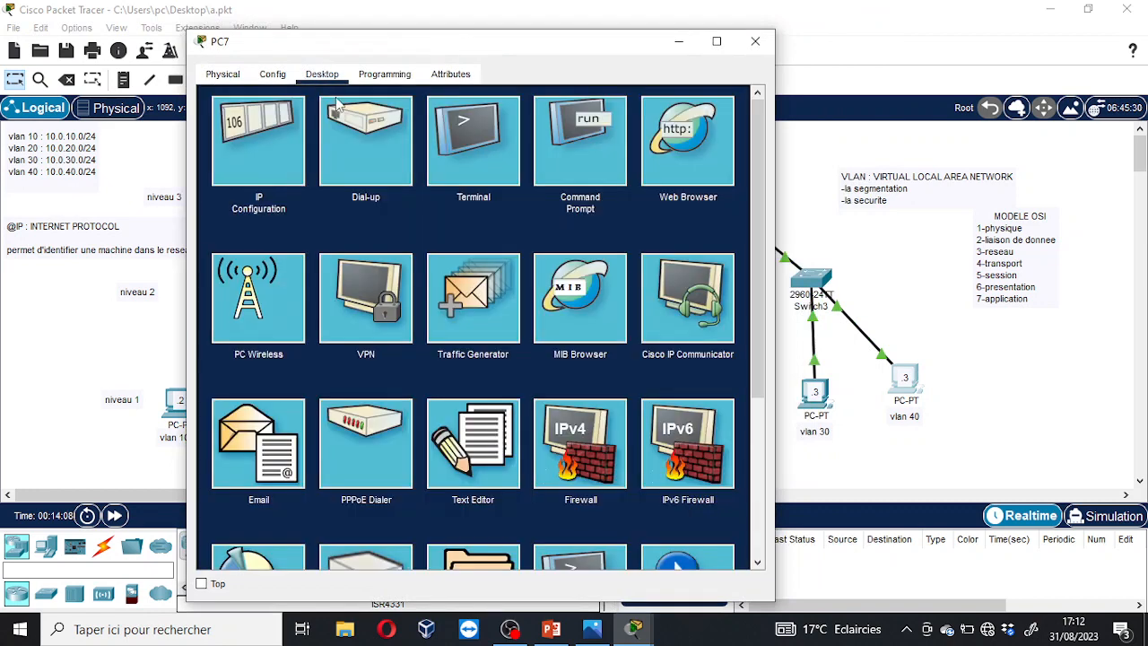
click(258, 162)
click(440, 191)
text(10.0.40.2)
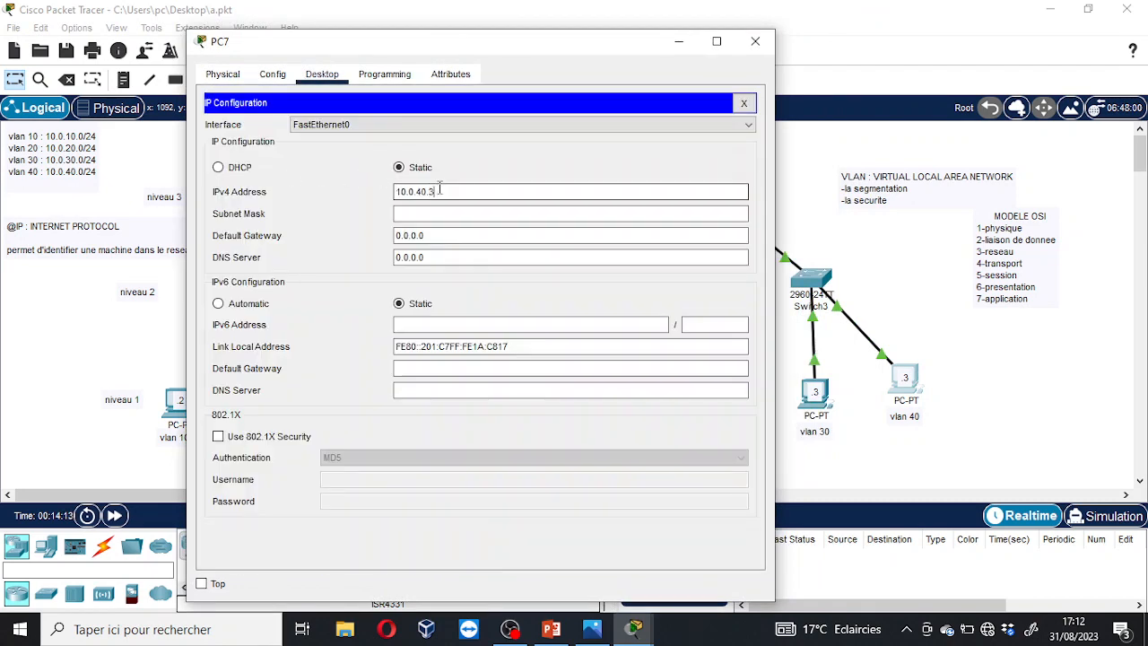
Set PC7's subnet mask to 255.255.255.0 and close its window.
key(Tab)
key(BackSpace)
key(BackSpace)
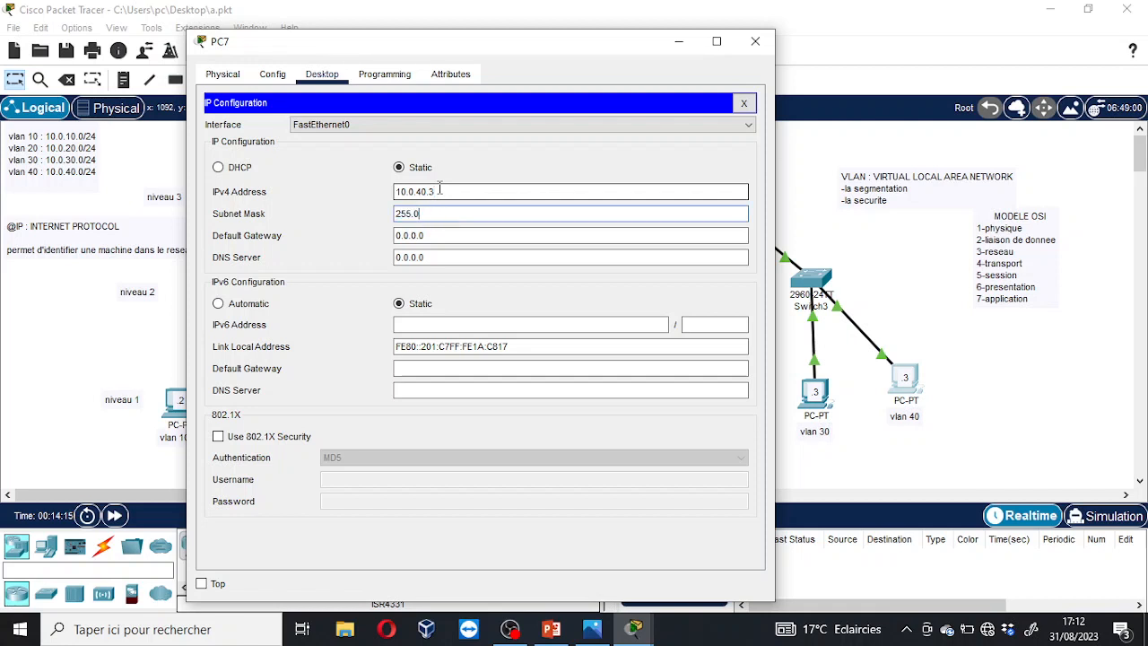
text(255.255.255.0)
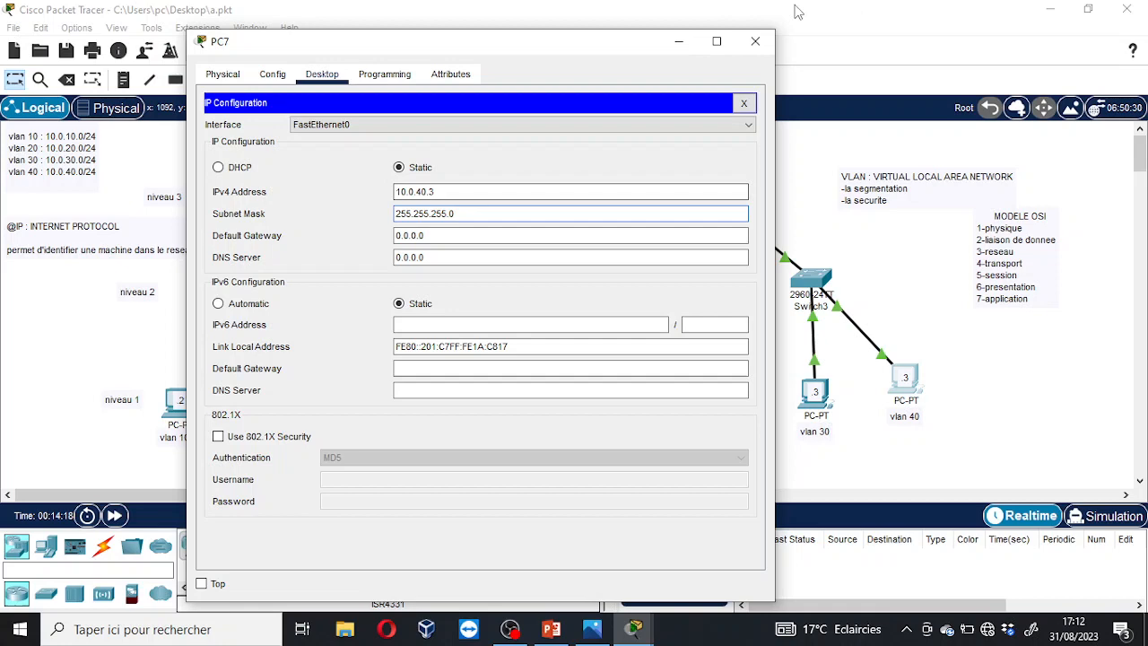
click(755, 41)
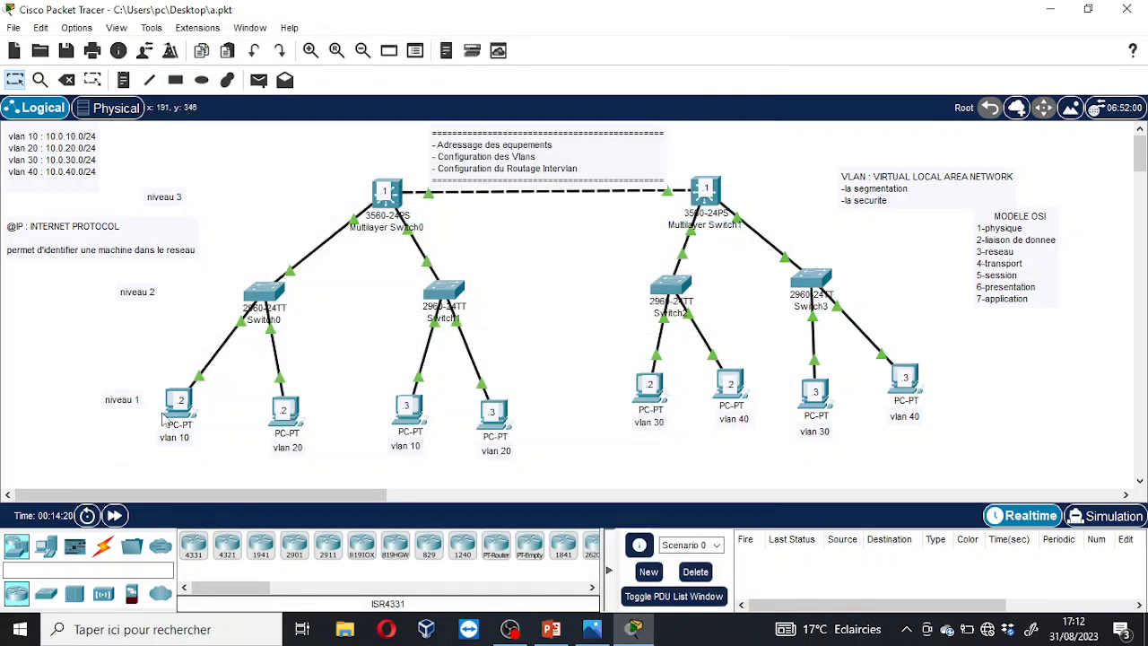
Check the IP address and prefix of each of the eight PCs in the topology through their device summaries.
mouse_move(165, 418)
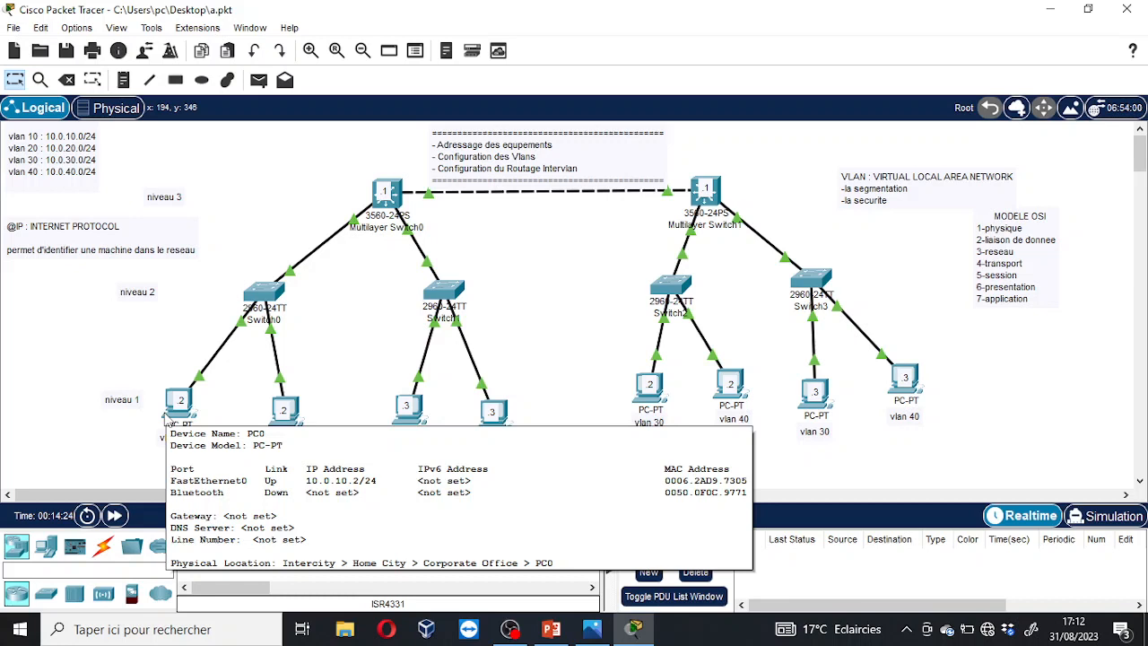
mouse_move(286, 434)
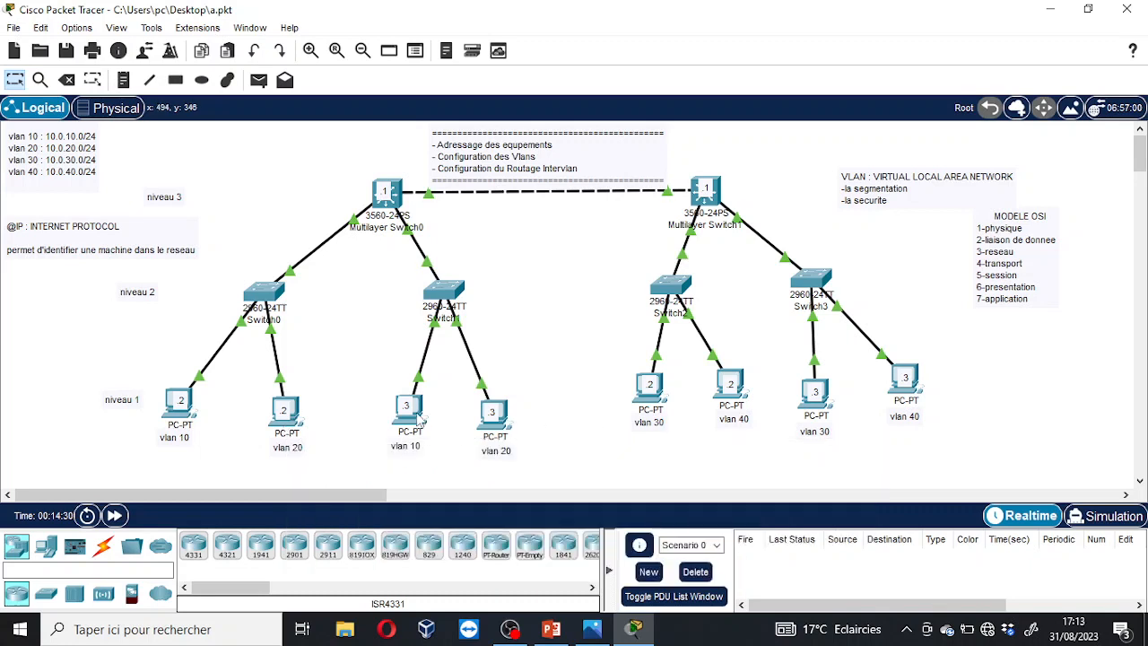
mouse_move(420, 421)
mouse_move(498, 436)
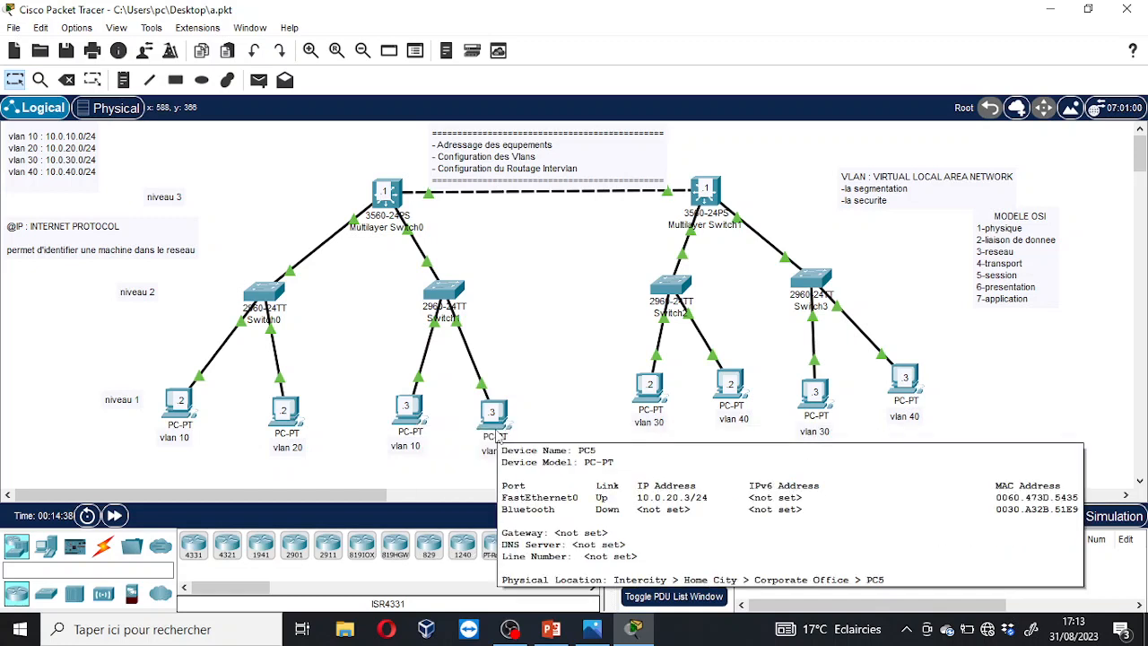
mouse_move(651, 403)
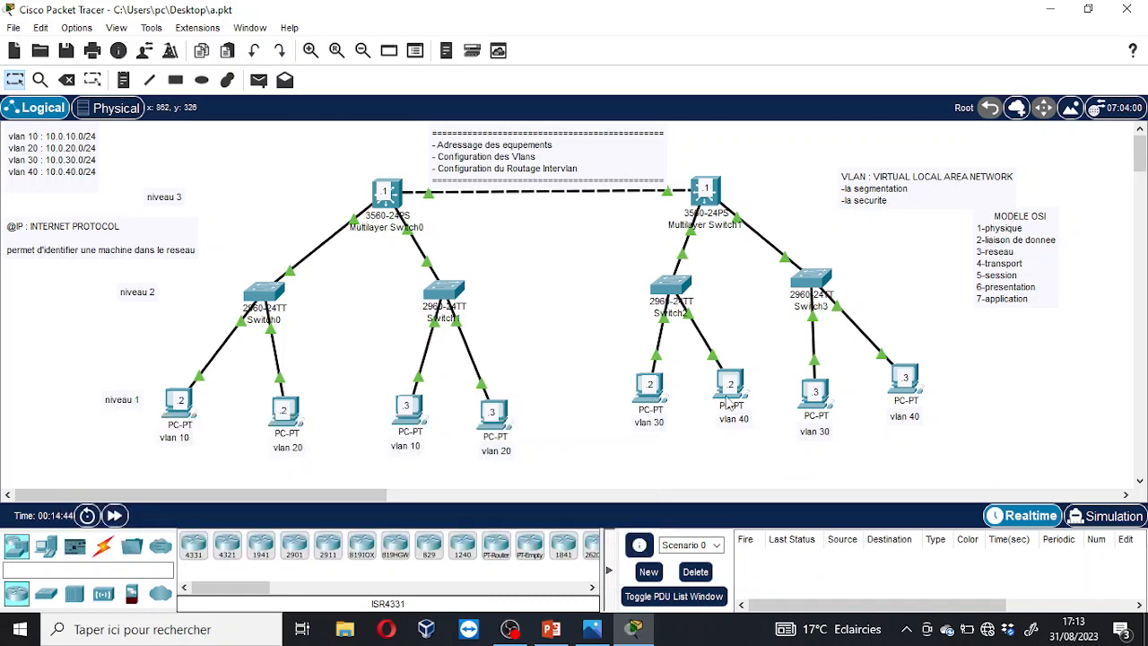
mouse_move(729, 404)
mouse_move(812, 408)
mouse_move(908, 399)
Select the whole row of PCs with their VLAN labels, and clear the selection.
drag(156, 376, 943, 447)
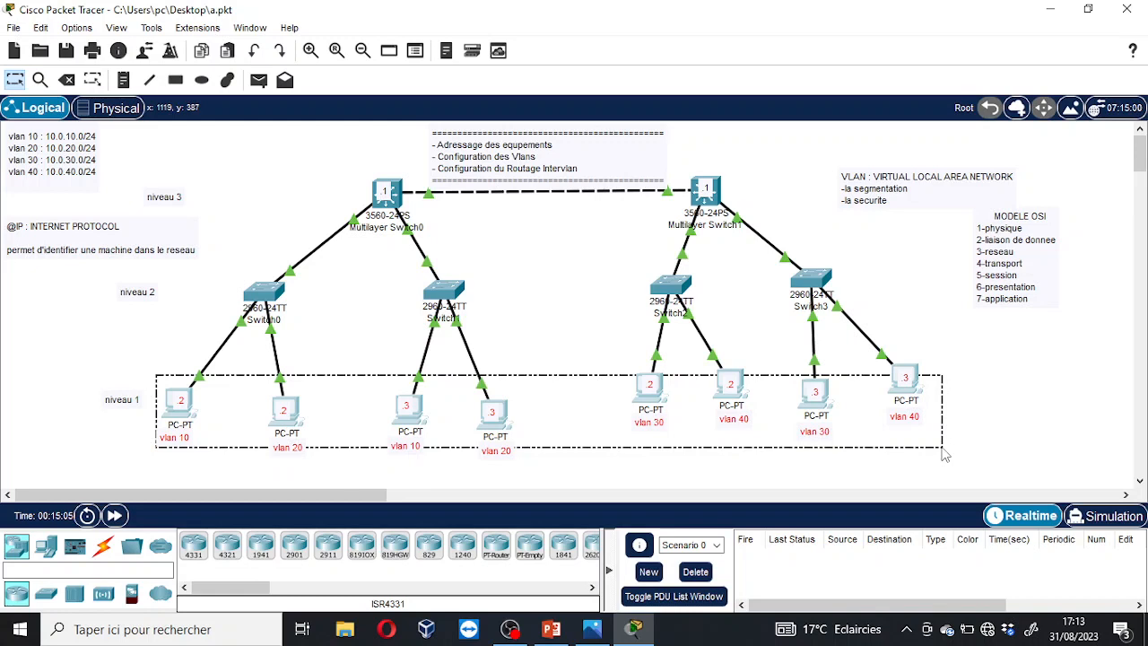
drag(942, 448, 943, 450)
click(542, 232)
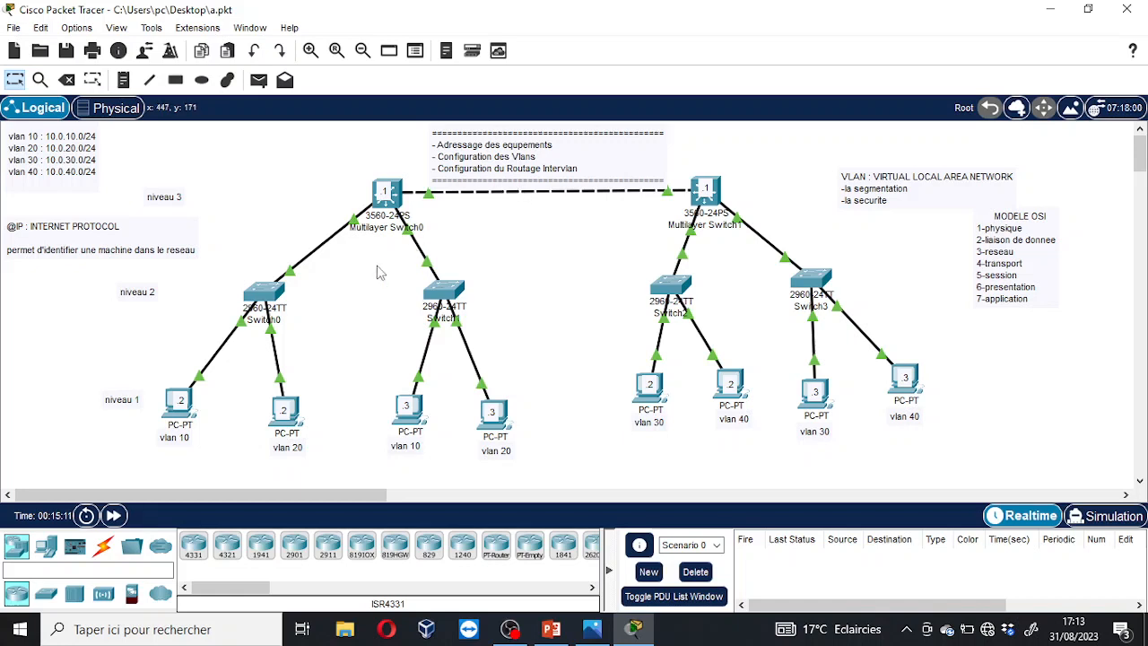
Add the note "commutateur de couche: commutateur multicouche" and place it beside the VLAN subnet list, above Multilayer Switch0.
click(125, 81)
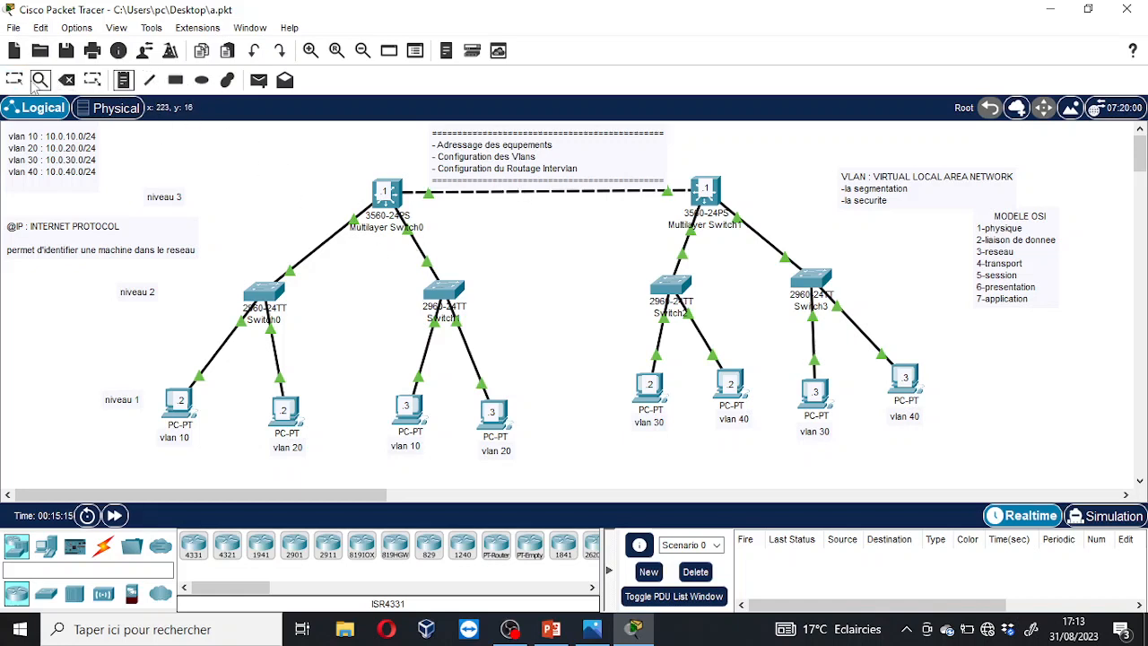
click(288, 170)
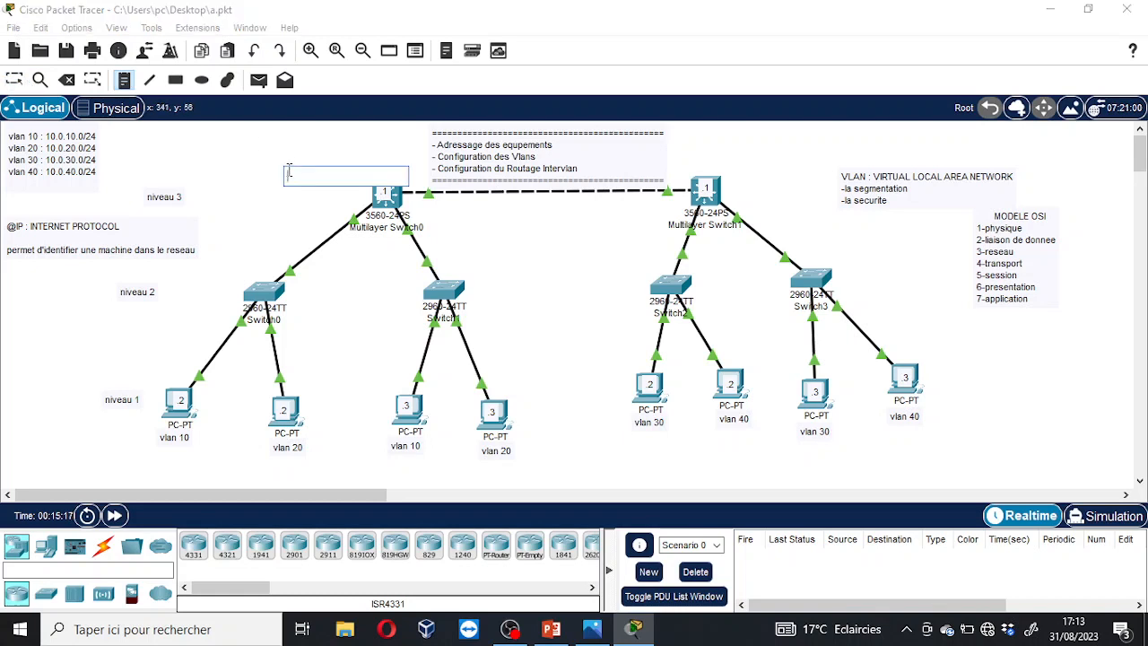
text(eur de couche)
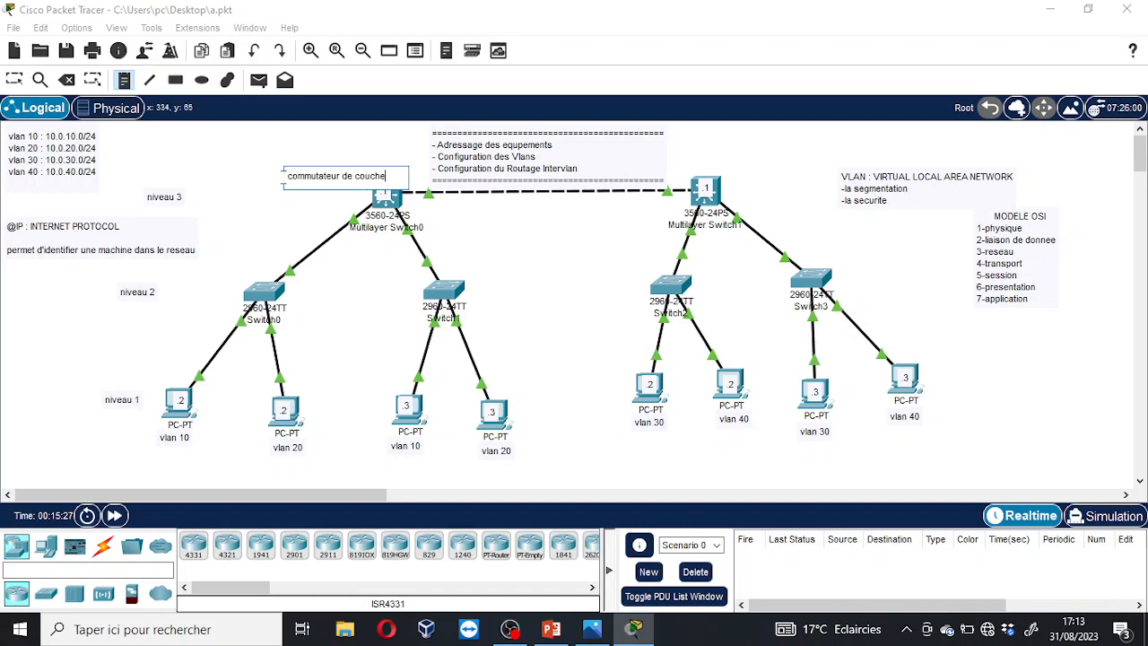
text(: co)
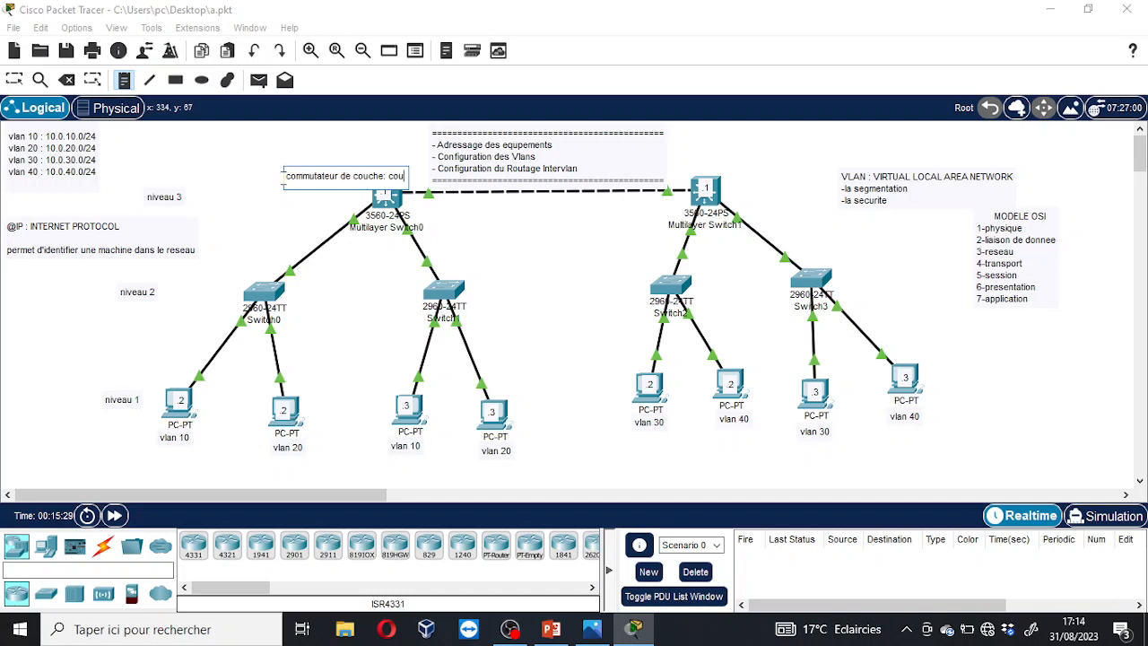
text(mm)
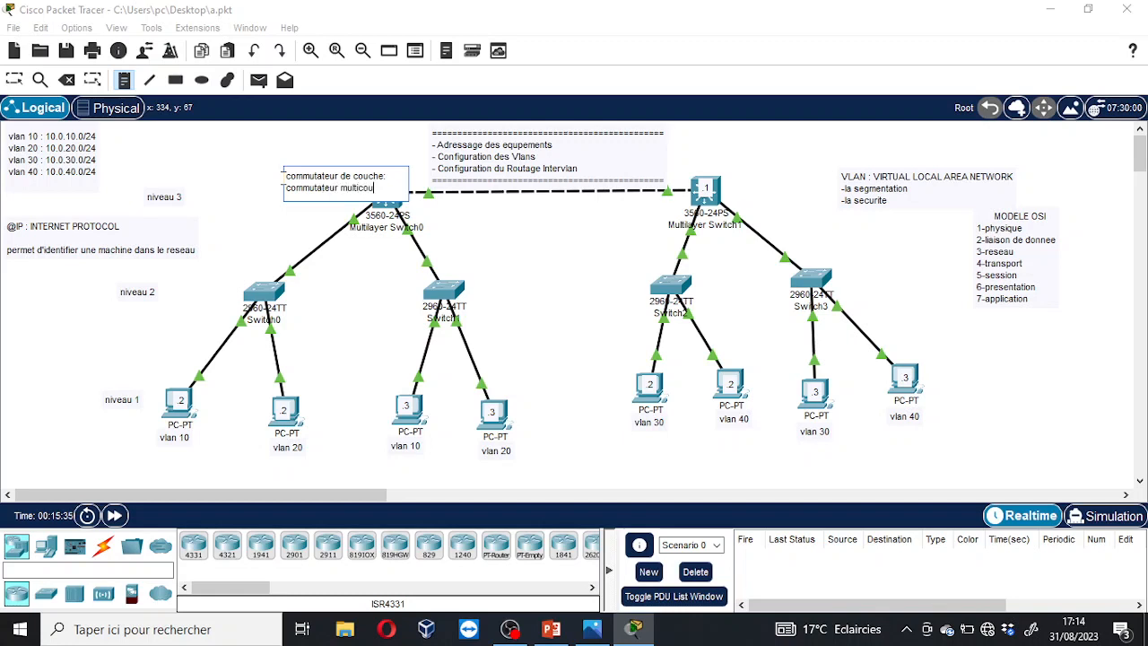
text(utateur multicouche)
click(13, 78)
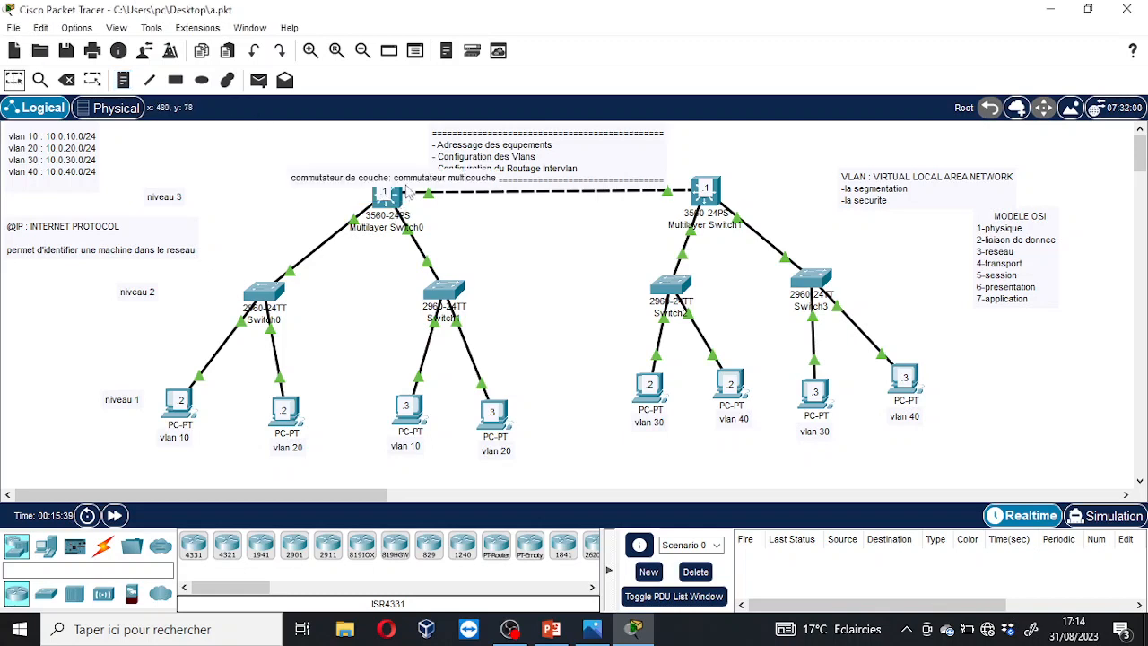
drag(385, 183, 258, 153)
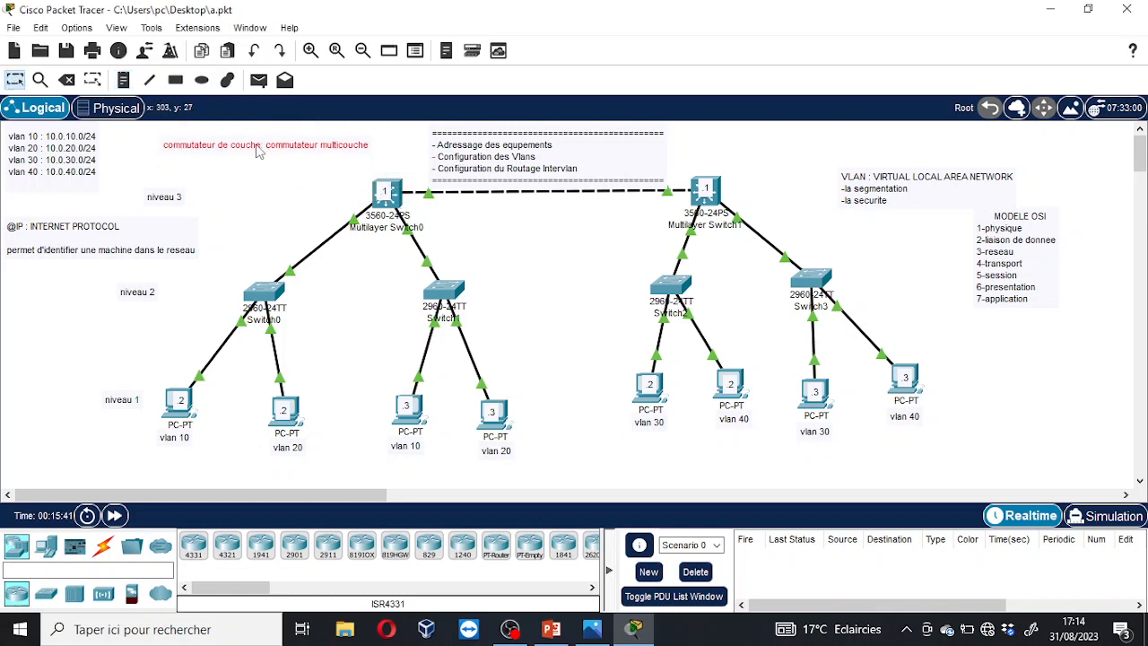
Edit the multilayer switch note so that its beginning reads "commutateur de couche 3:".
double_click(258, 151)
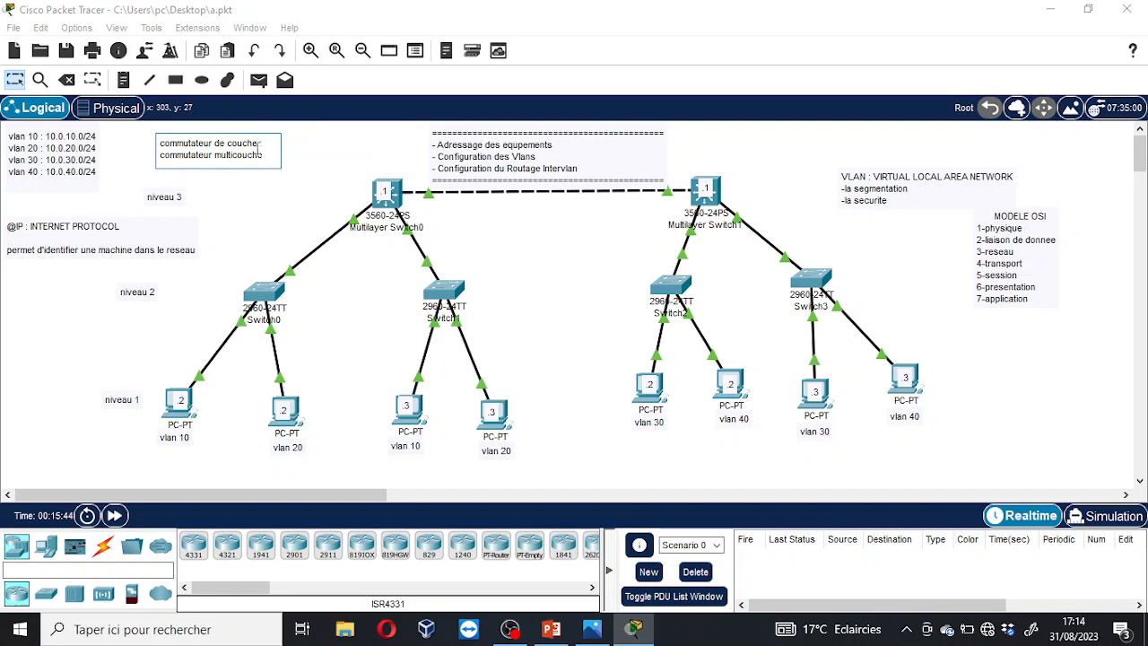
text(3:)
click(286, 226)
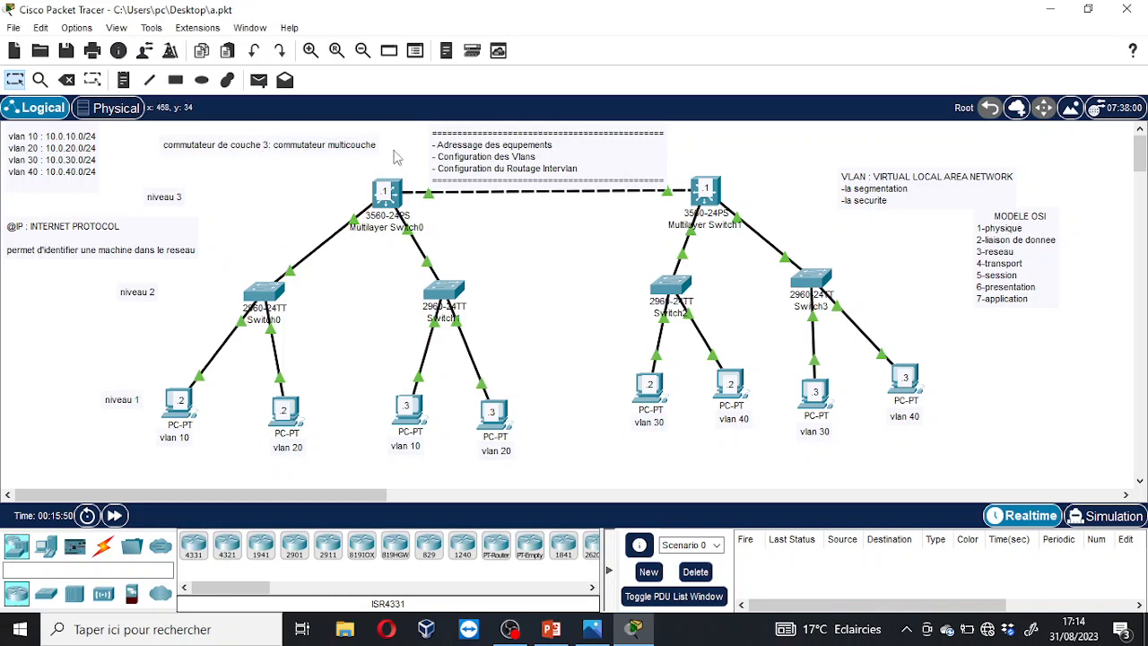
Append ", commutateur de distribution" to the end of the layer 3 switch note.
drag(392, 149, 410, 237)
double_click(359, 145)
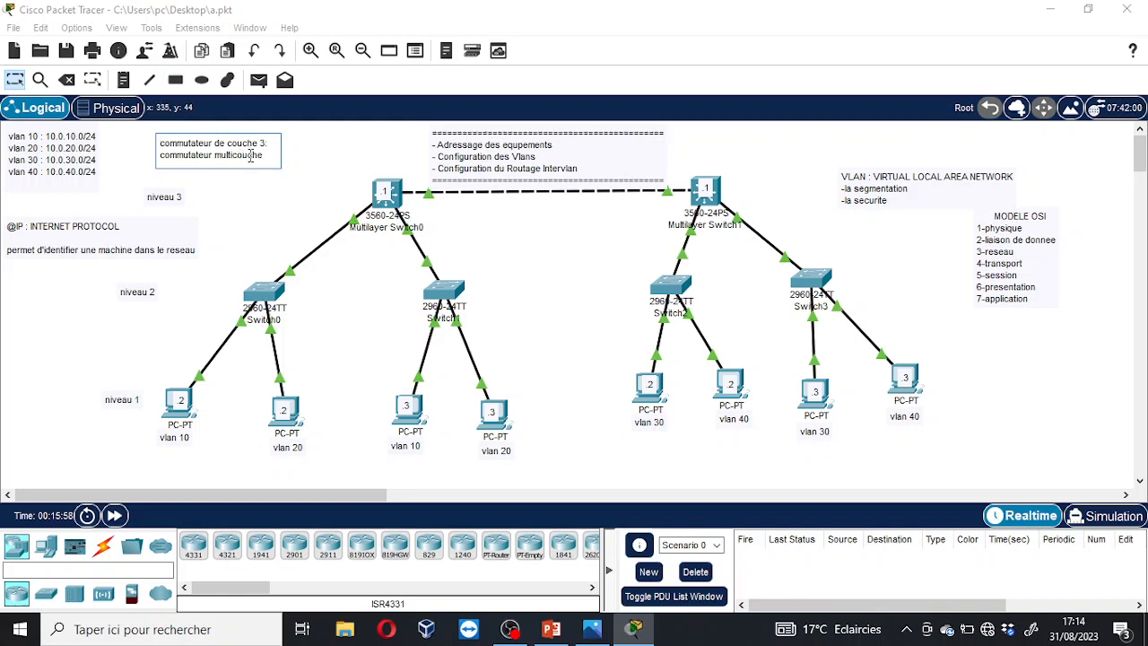
drag(250, 156, 255, 157)
text(, commutateur de)
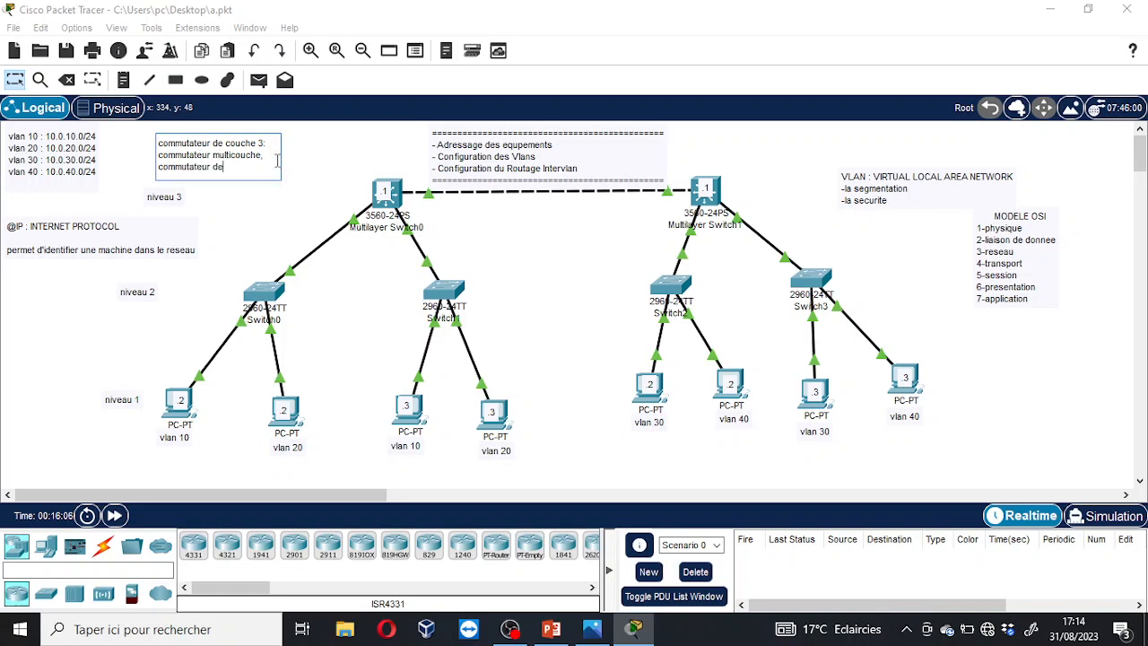
text(ribution)
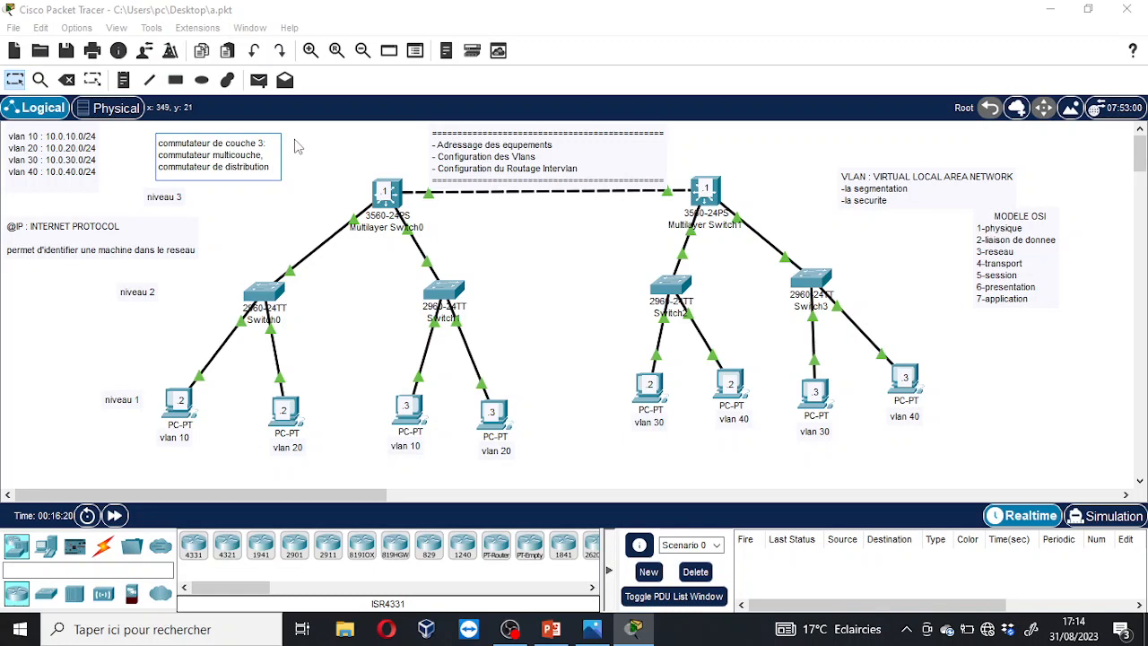
click(270, 261)
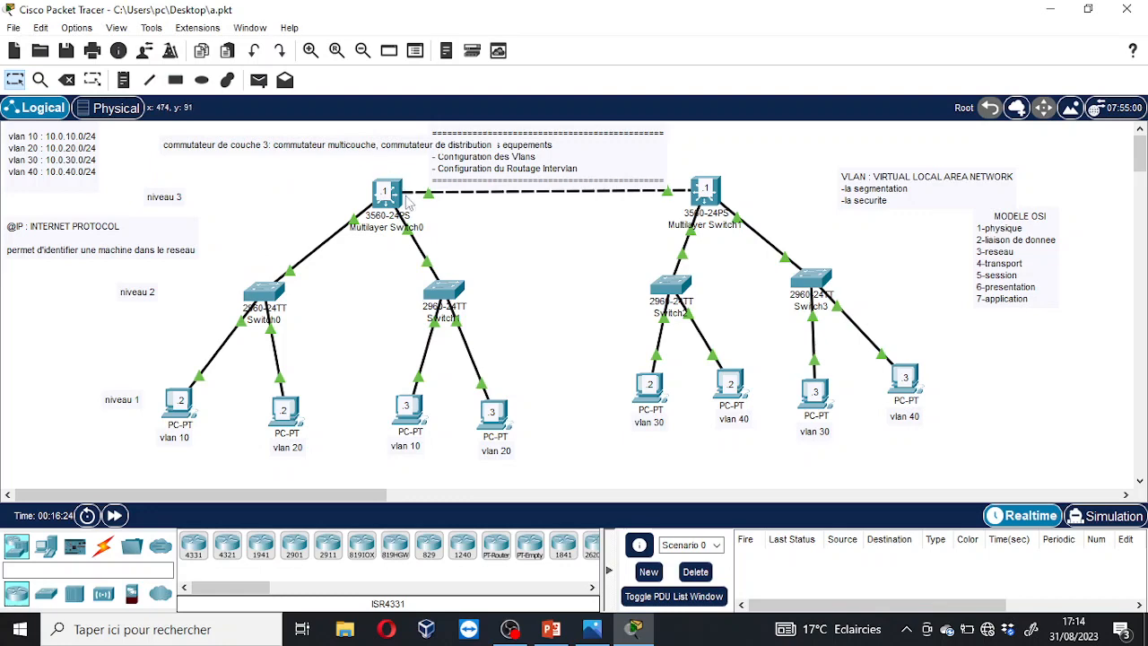
mouse_move(401, 186)
mouse_move(453, 289)
click(352, 155)
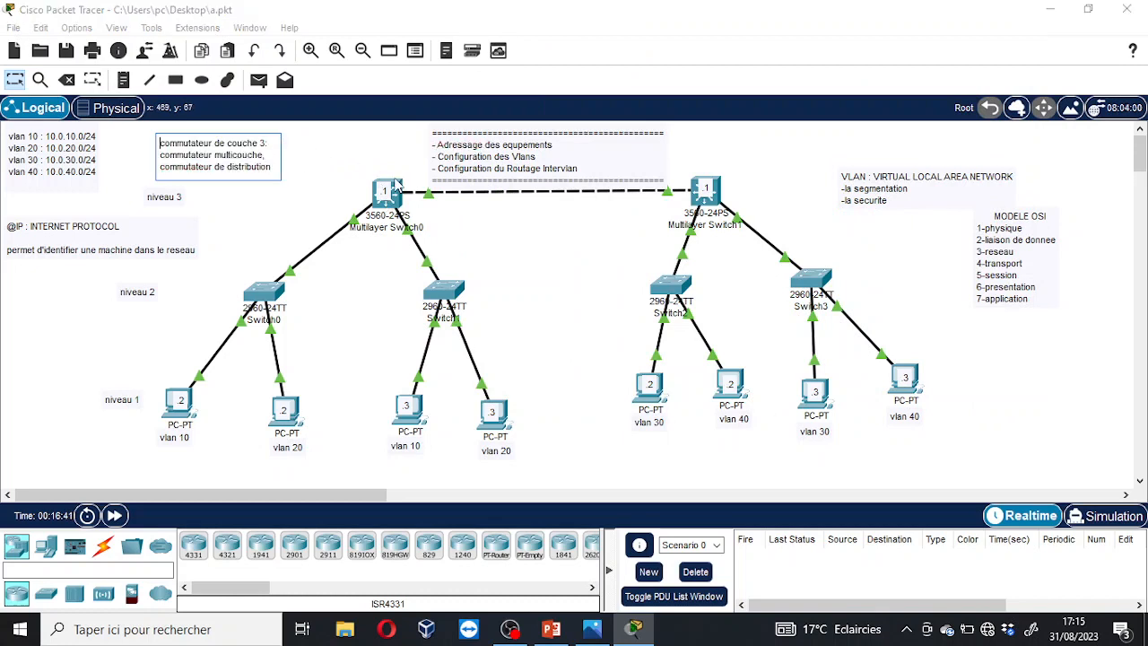
drag(363, 171, 422, 206)
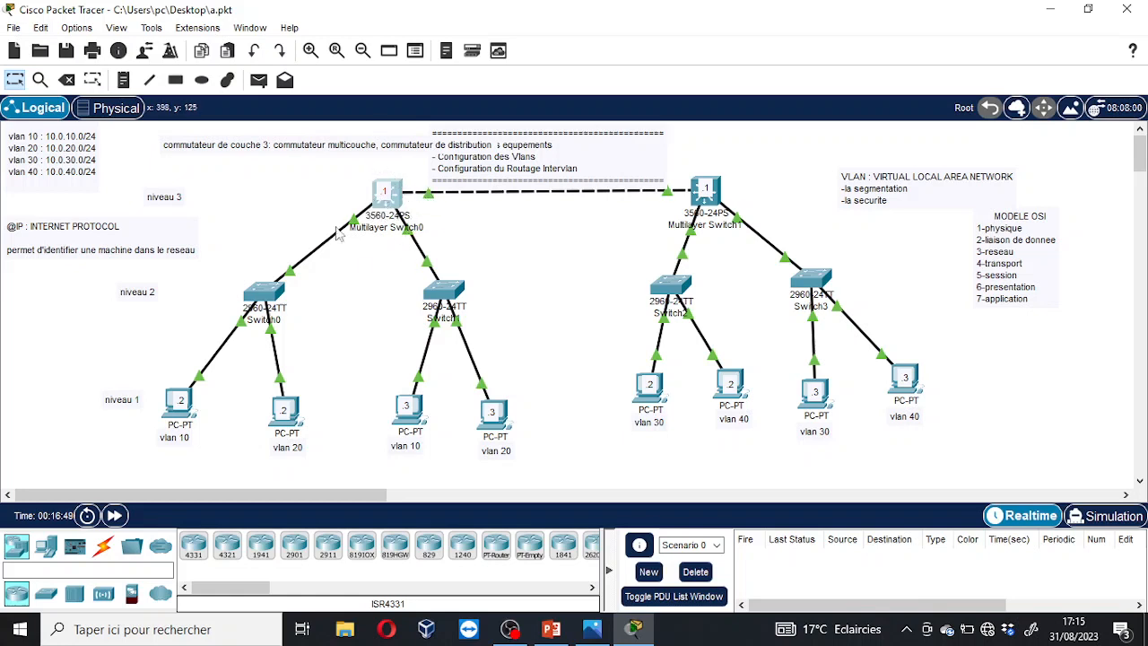
click(302, 205)
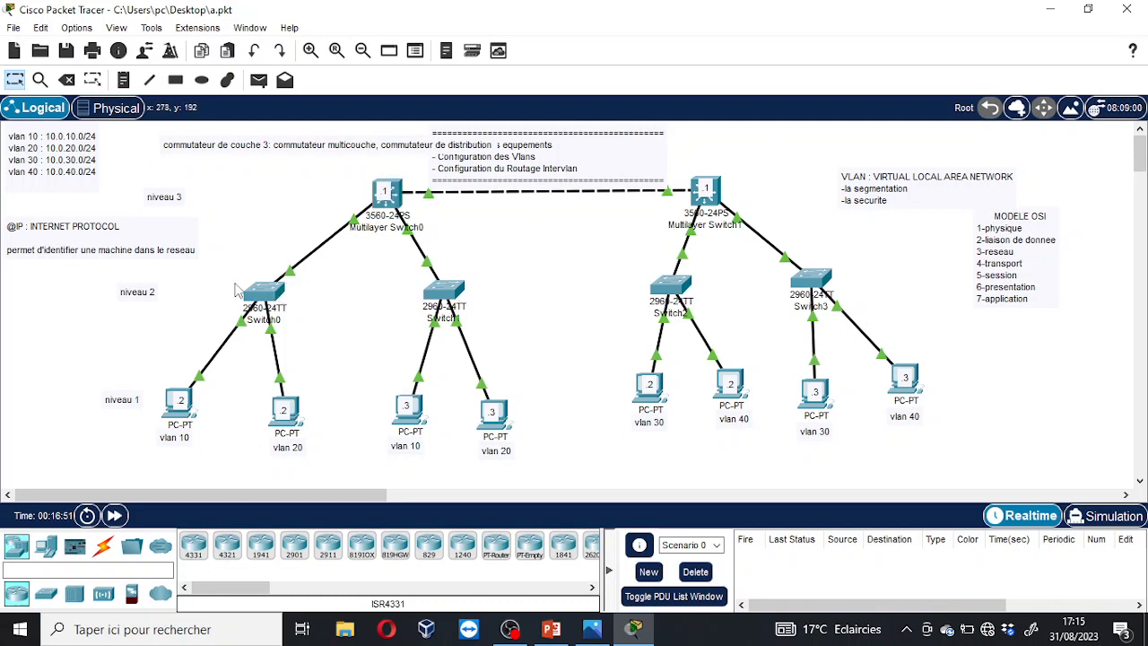
Add the note "commutateur d'acces" and place it just above Switch0.
click(124, 80)
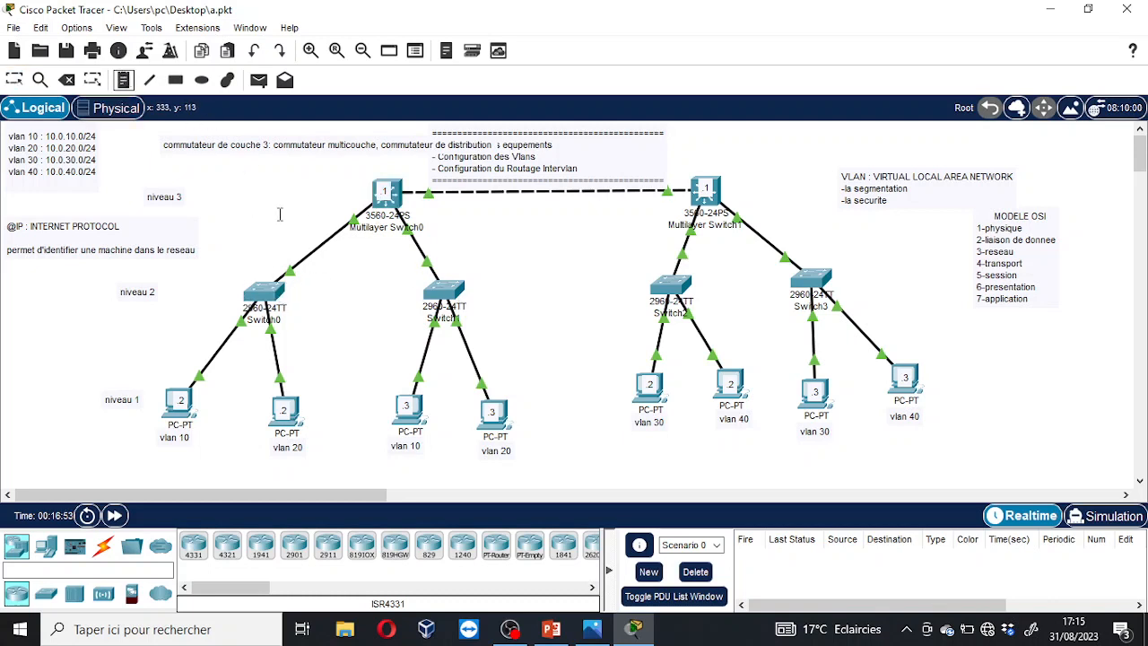
click(251, 214)
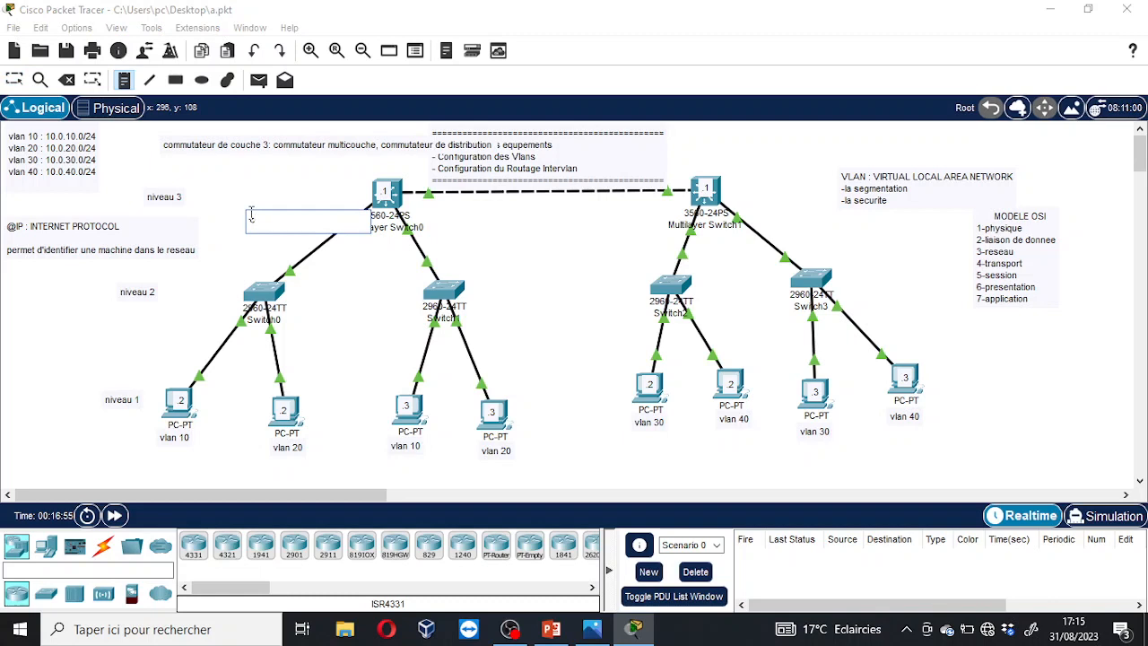
text(commutateur d'acces)
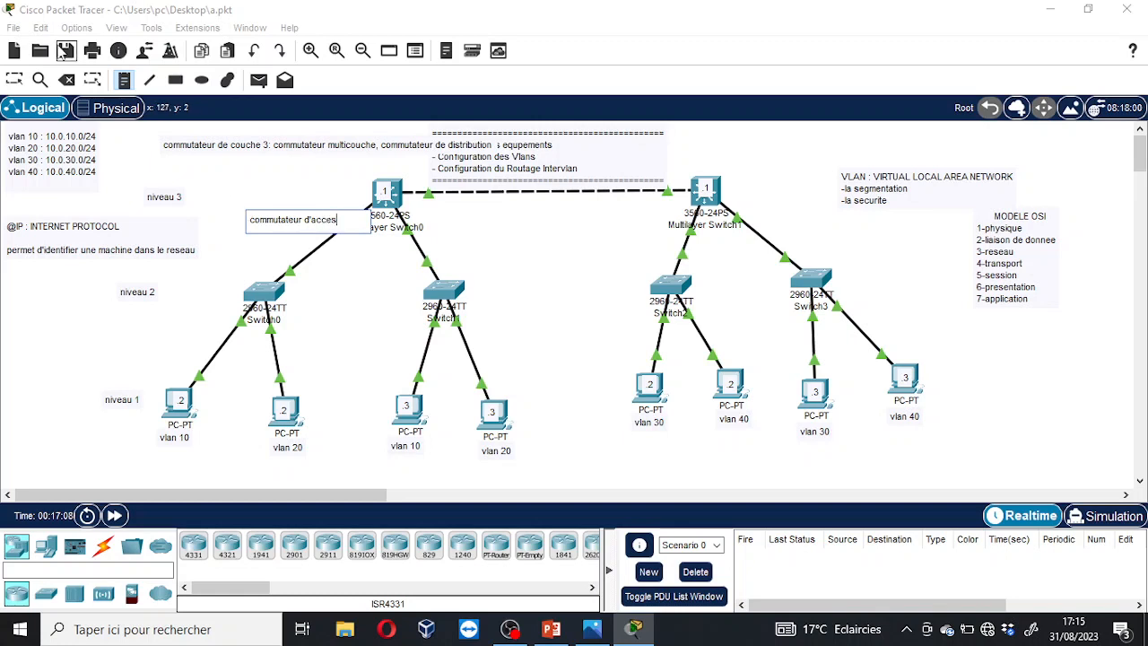
click(15, 80)
drag(303, 224, 252, 271)
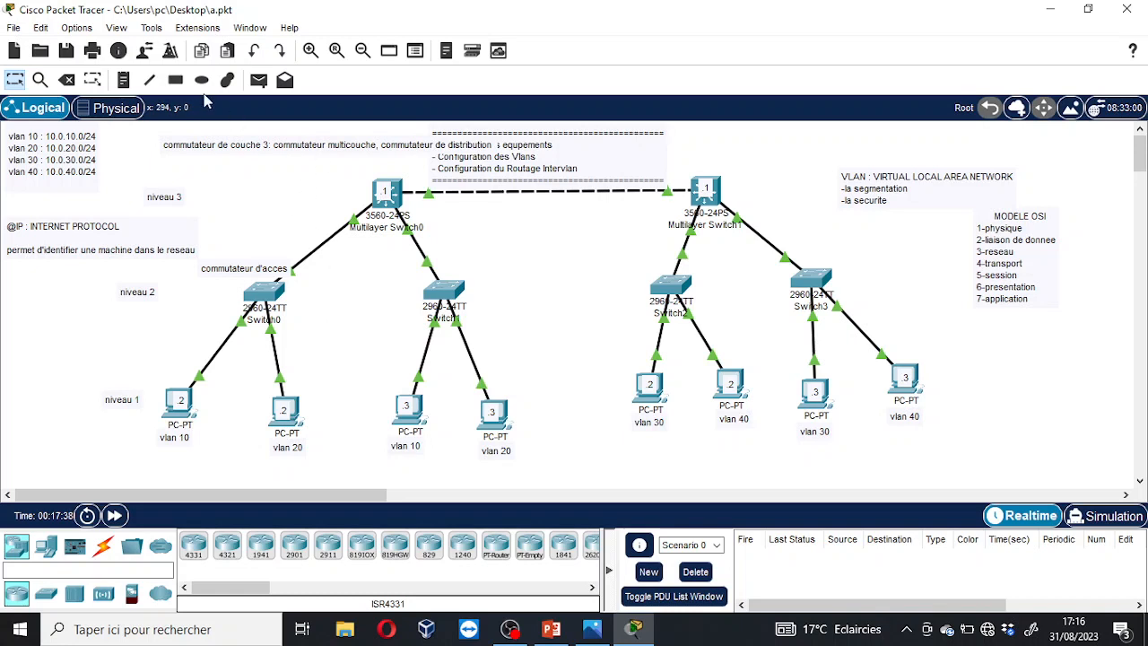
Add the note "commutateur de couche 2 # commutateur de couche 3" just below Multilayer Switch0.
click(144, 52)
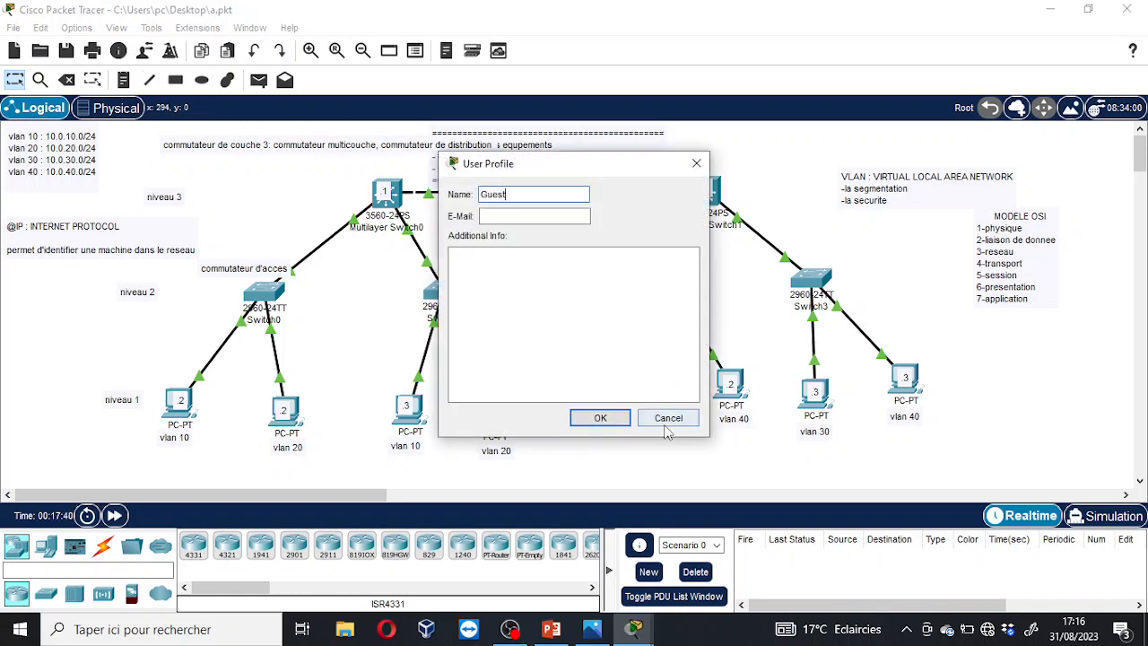
click(664, 415)
click(124, 80)
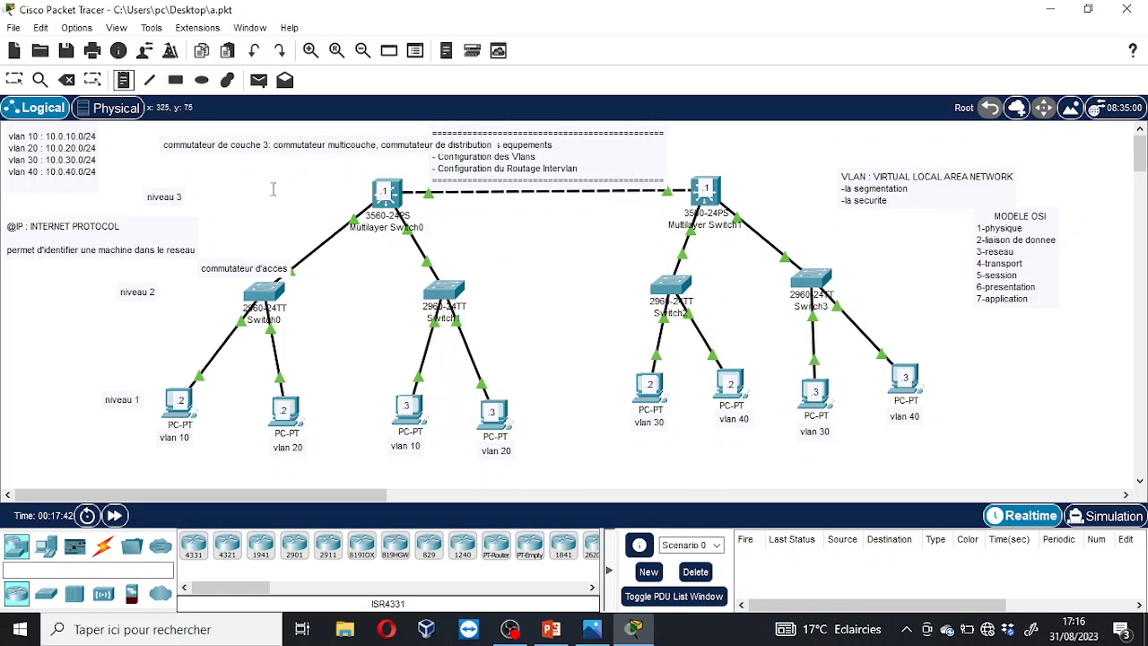
click(261, 213)
text(commutateur de)
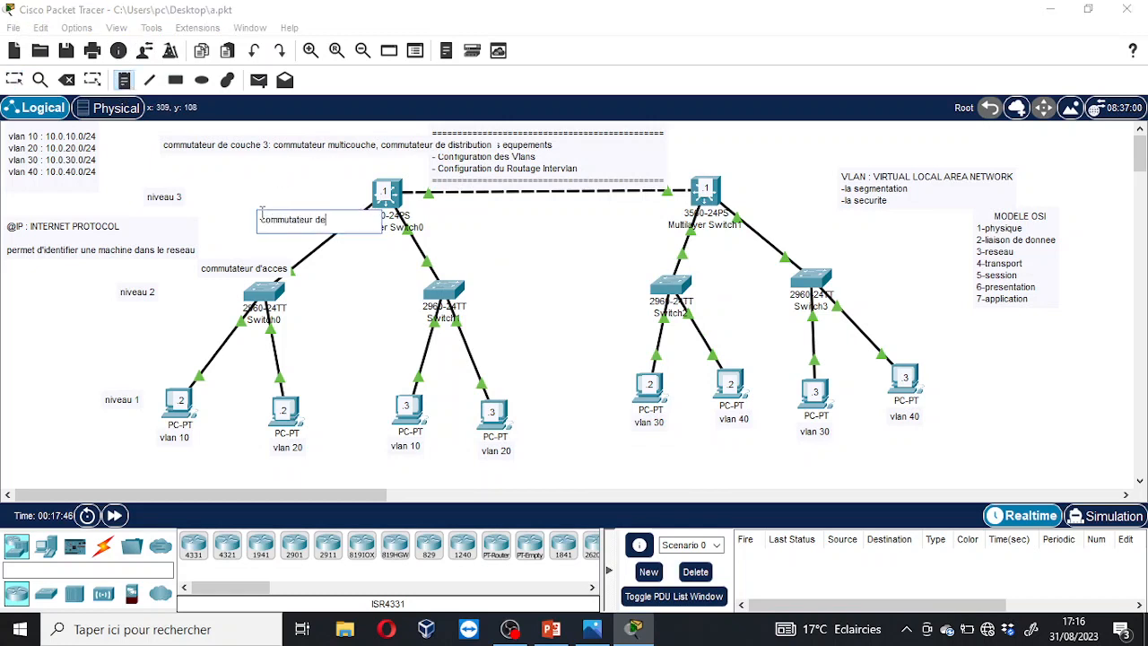
text( couche)
text(2 #)
key(Return)
text(commutateur de couche)
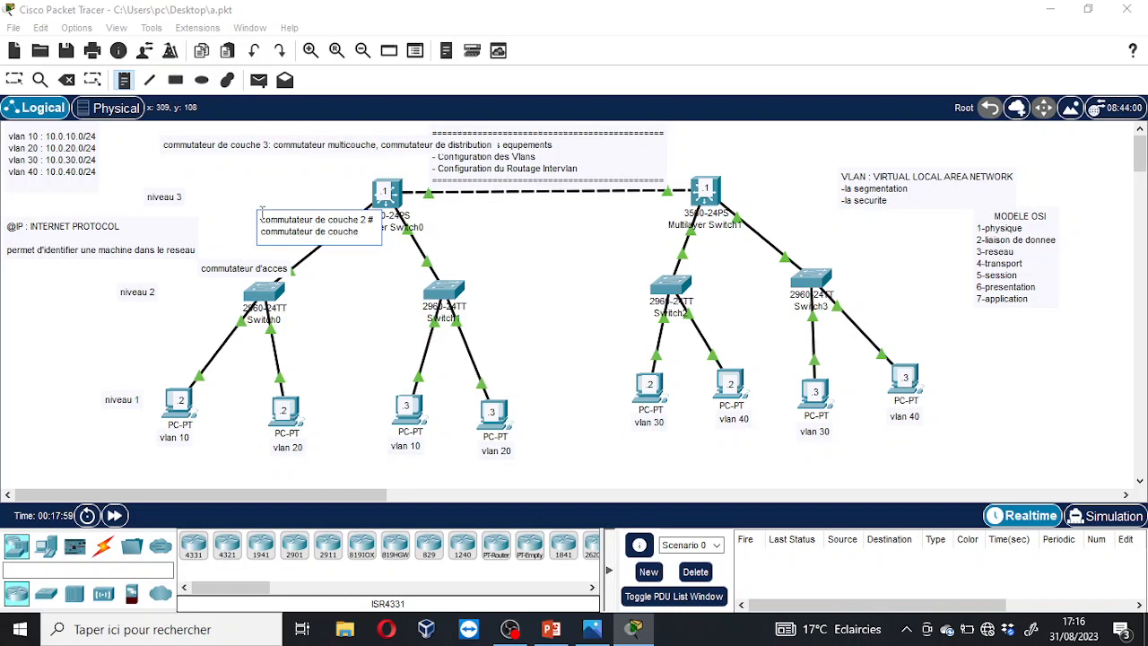
text(3)
click(510, 629)
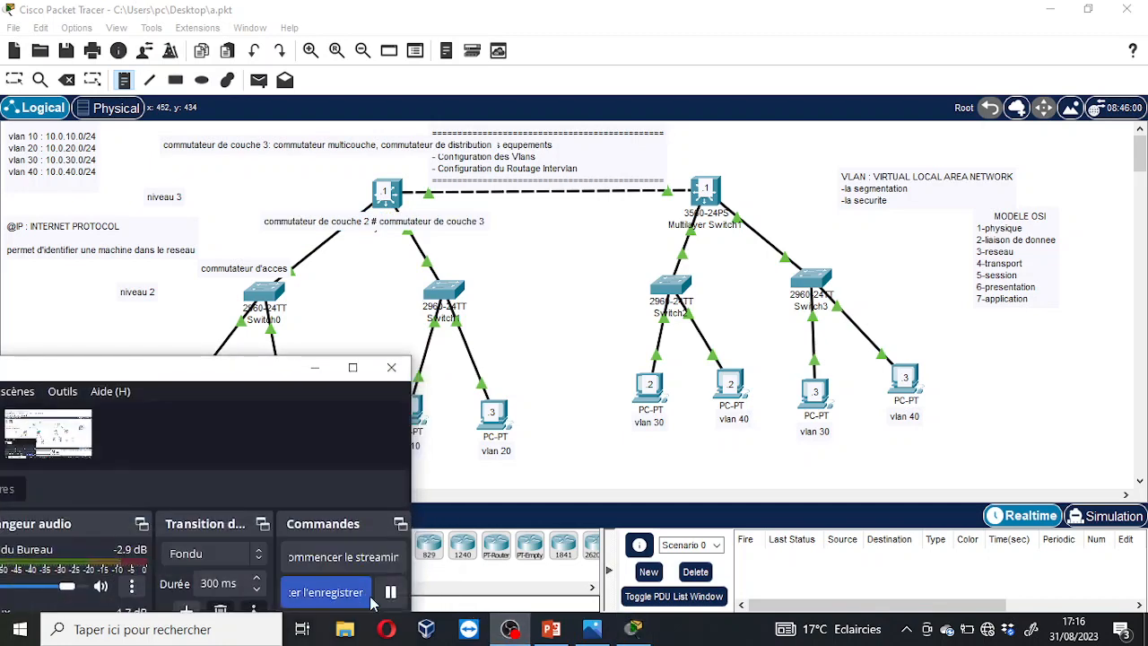
click(363, 597)
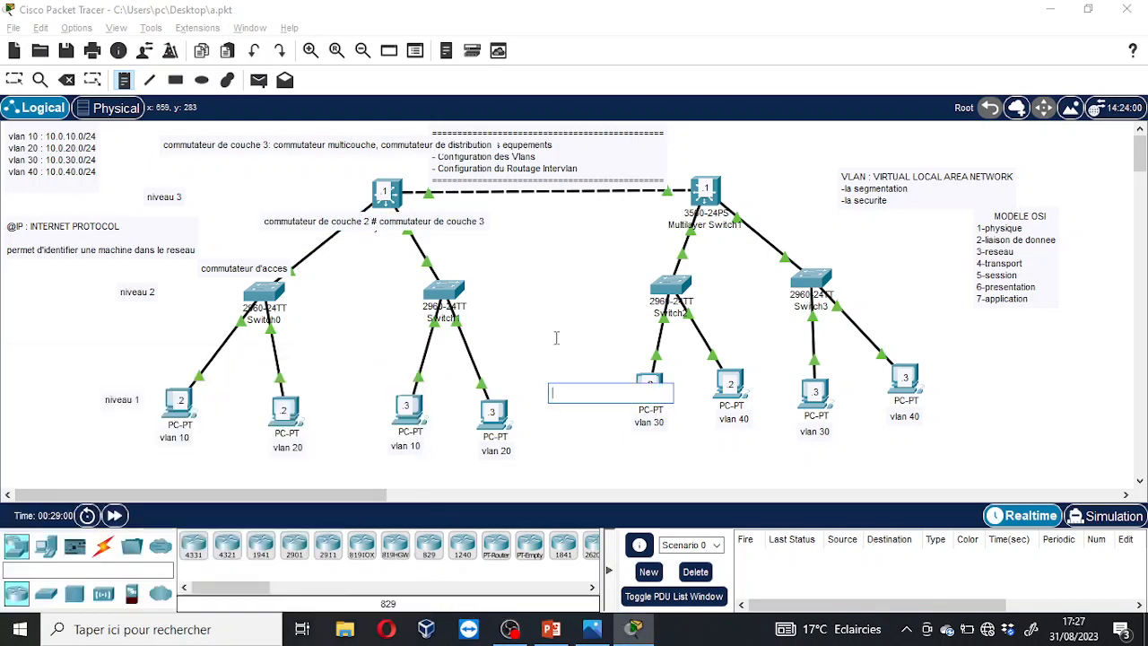
click(24, 98)
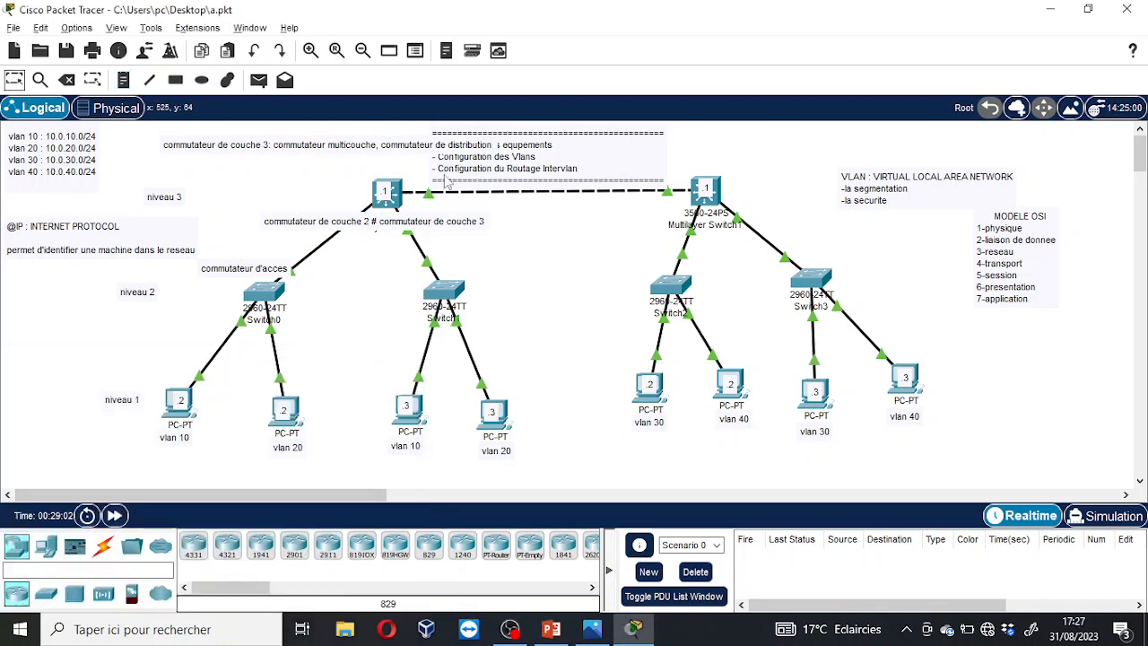
drag(348, 155, 278, 203)
click(66, 80)
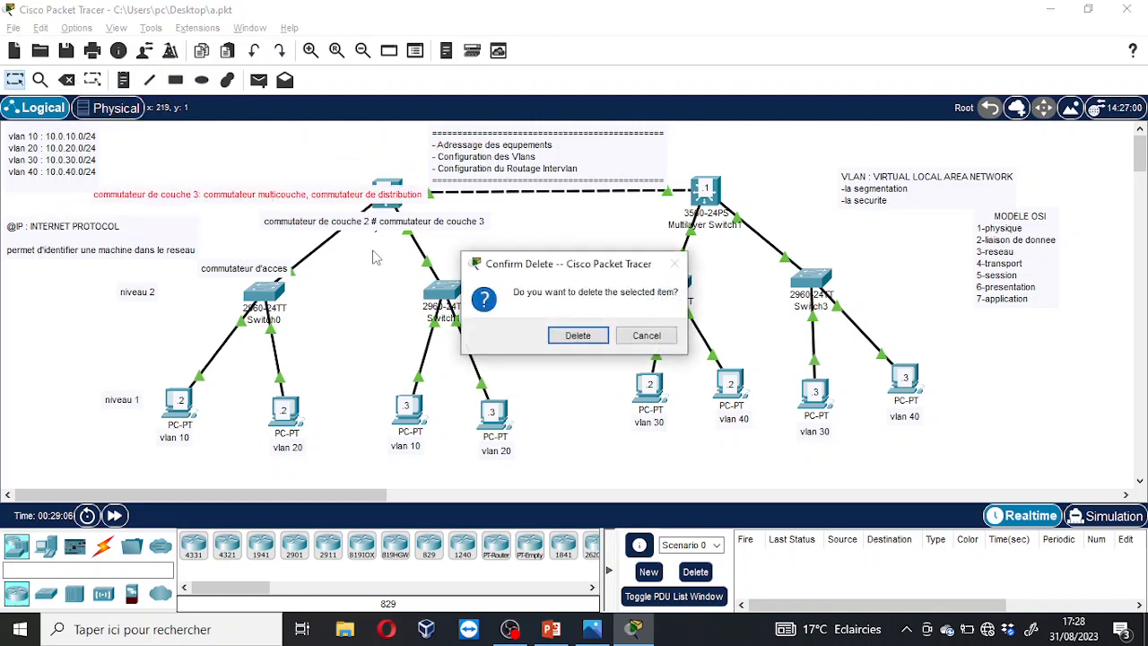
click(578, 334)
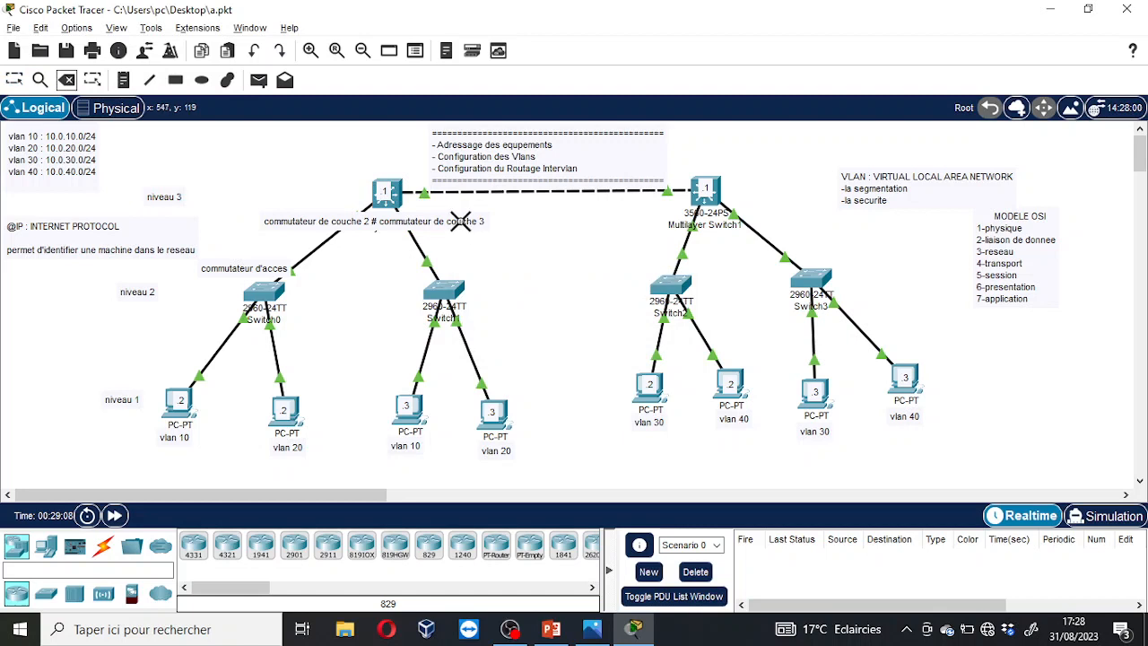
click(463, 224)
click(578, 334)
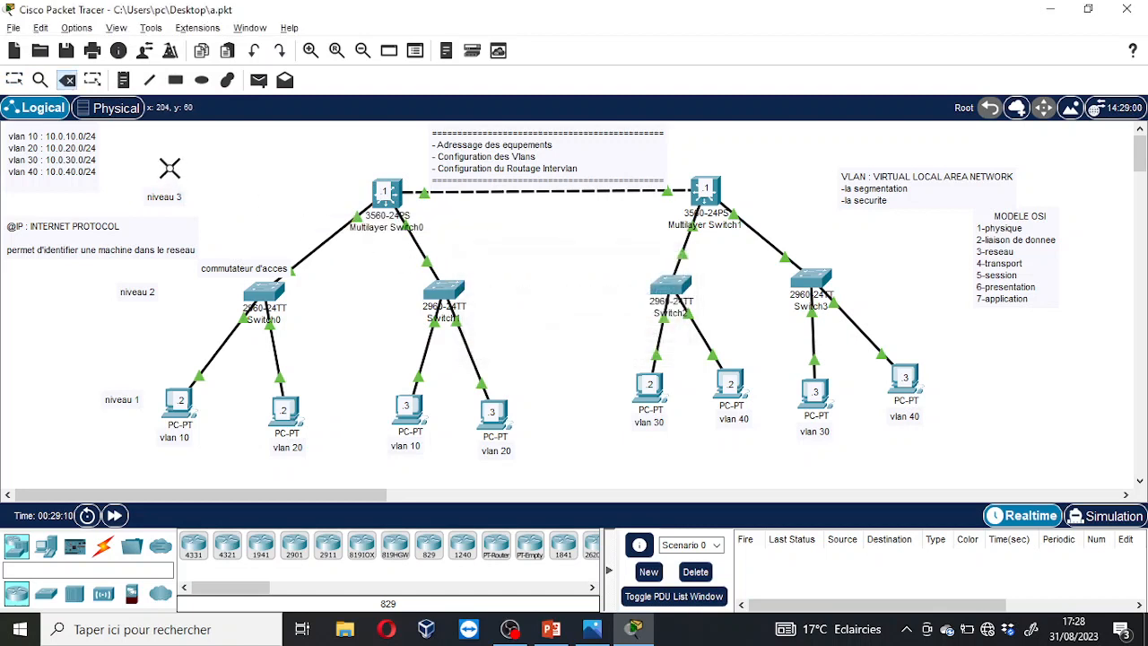
click(106, 247)
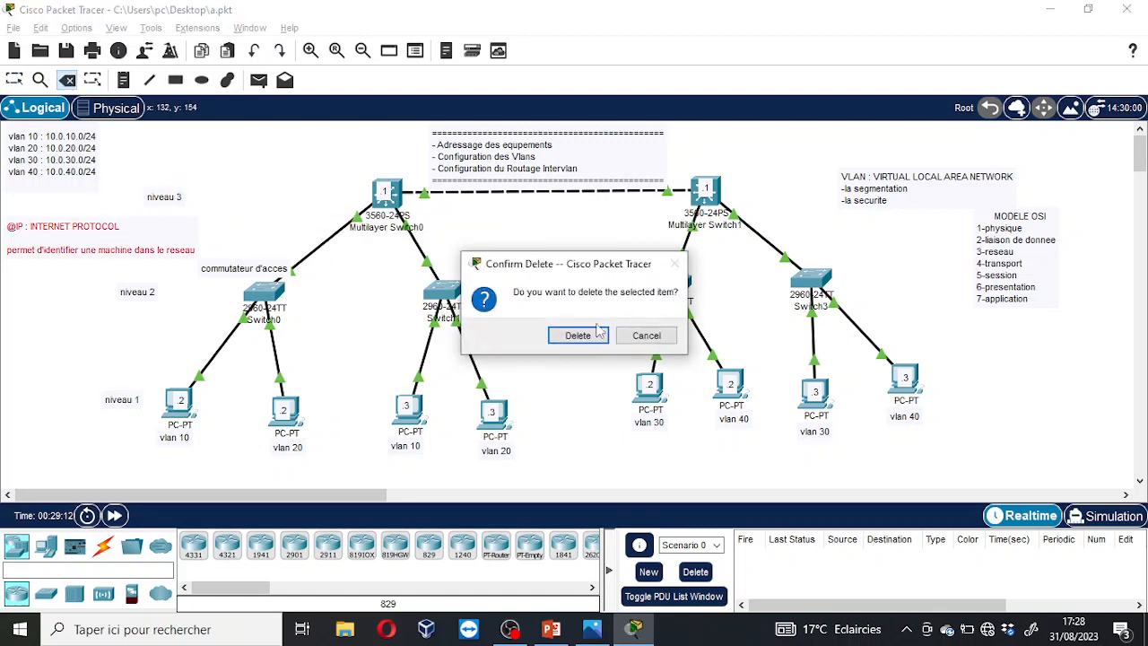
click(646, 335)
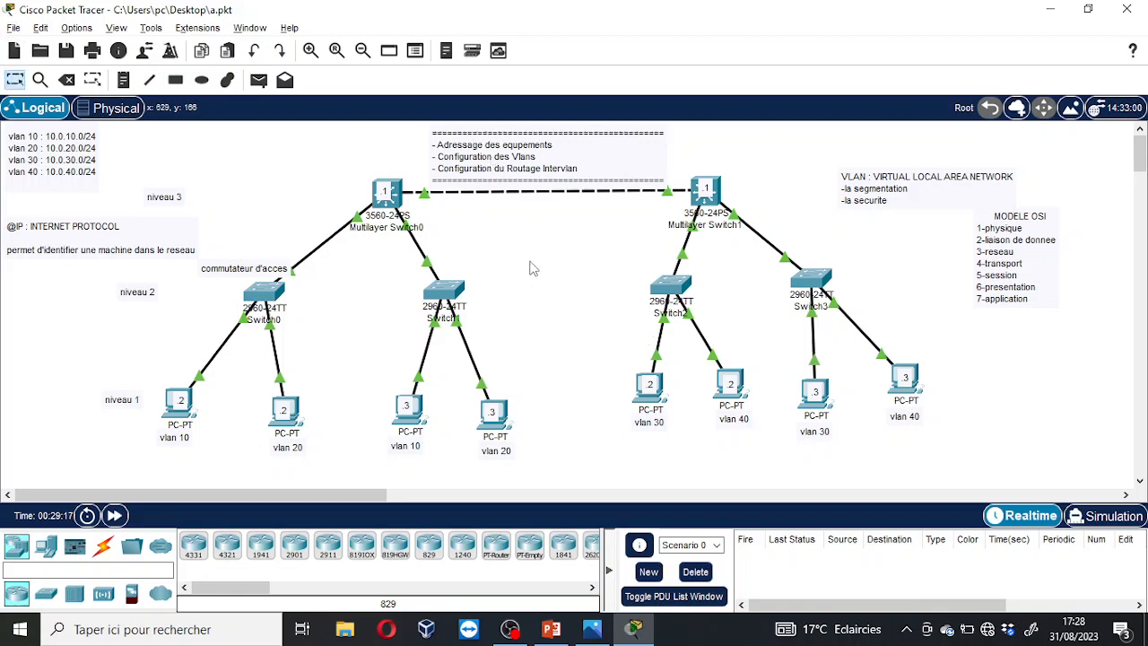
Open Switch0's command line interface and start a session at its user prompt.
click(264, 292)
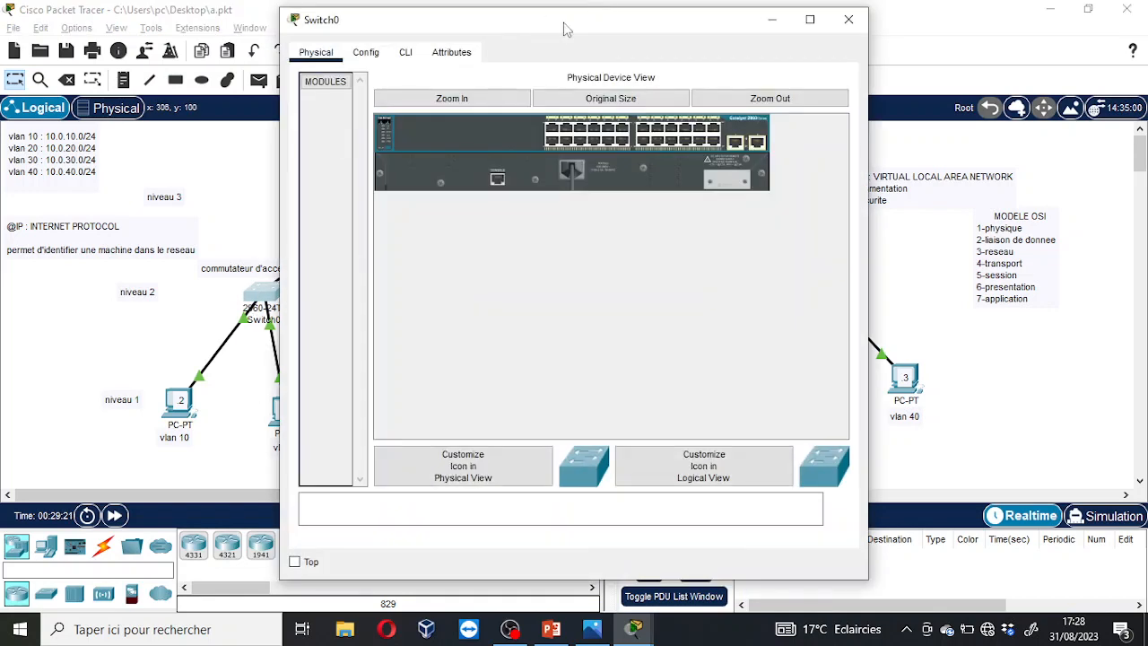
drag(554, 20, 659, 44)
click(507, 82)
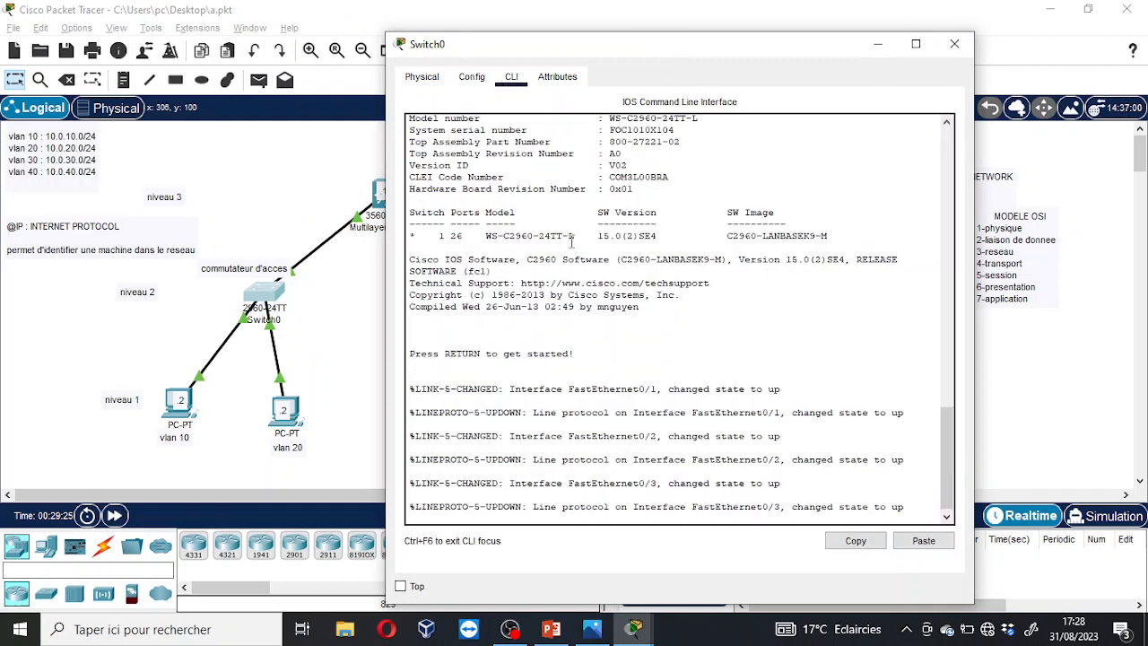
key(Return)
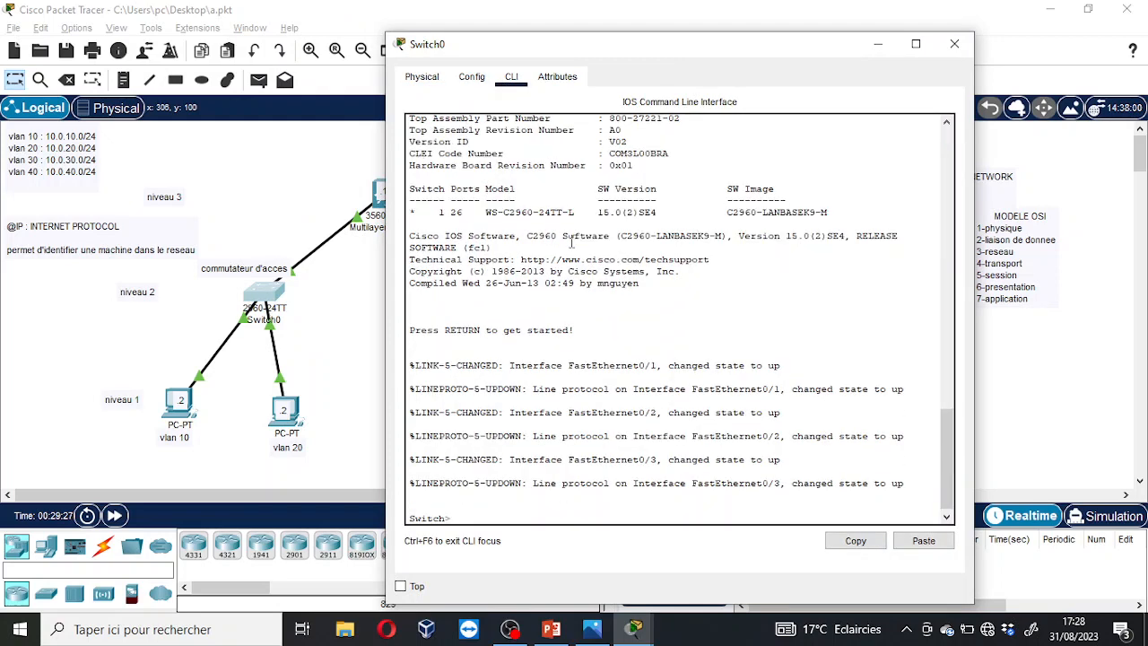
Enter privileged mode and global configuration mode on Switch0, and move its window aside to uncover more of the topology.
text(enable)
key(Return)
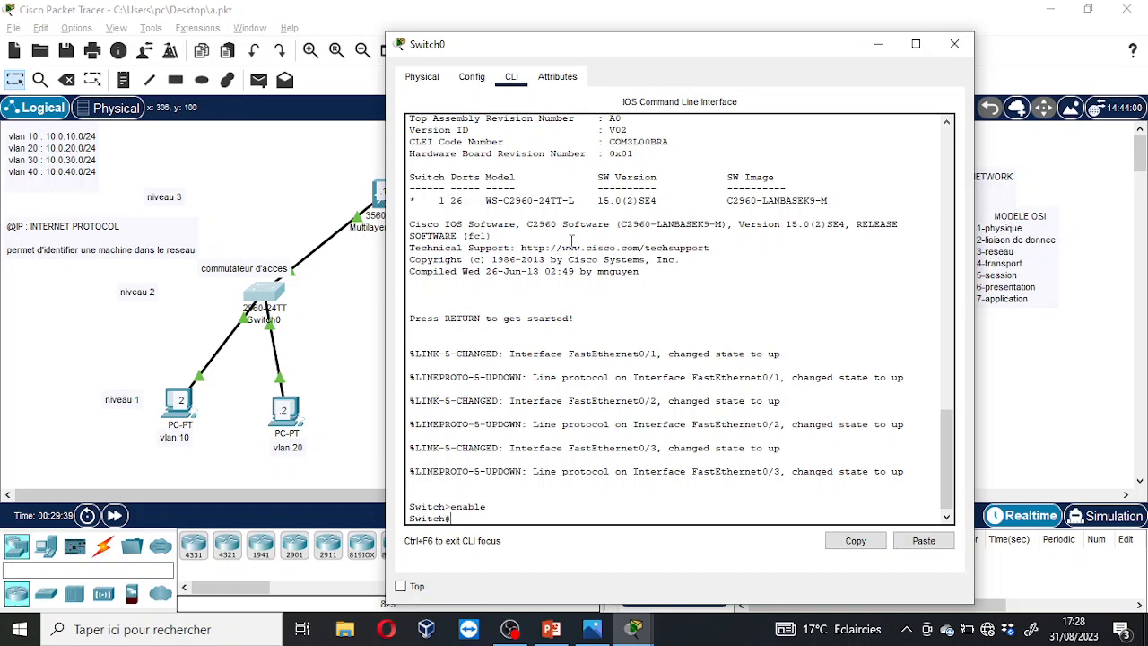
text(conf t)
key(Return)
drag(709, 45, 811, 17)
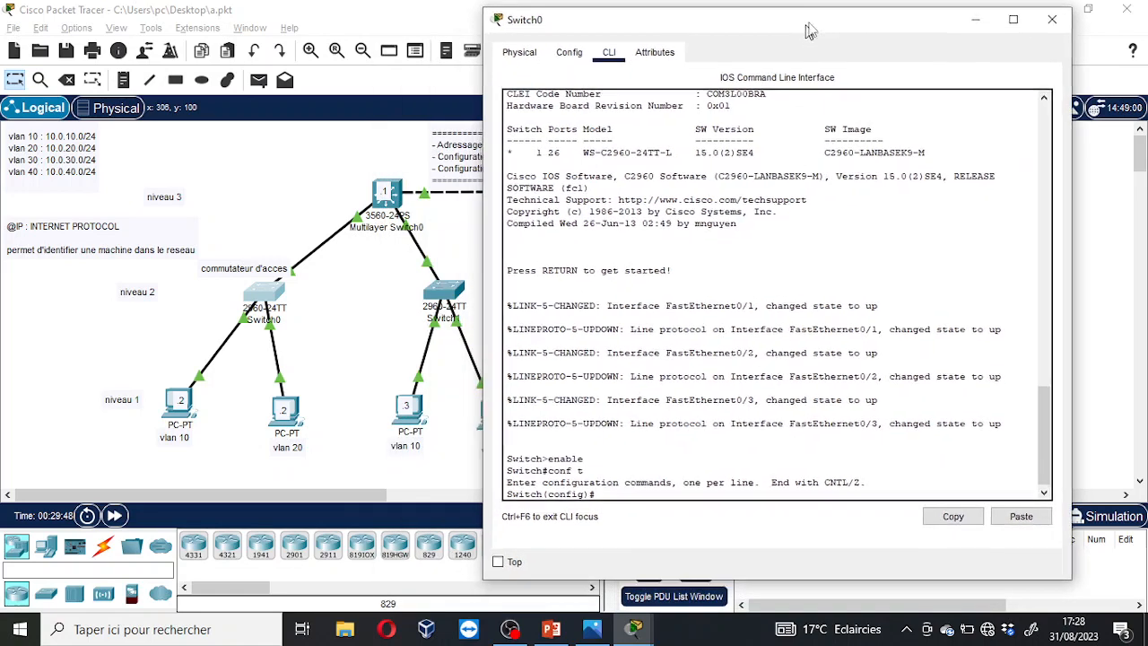
click(769, 105)
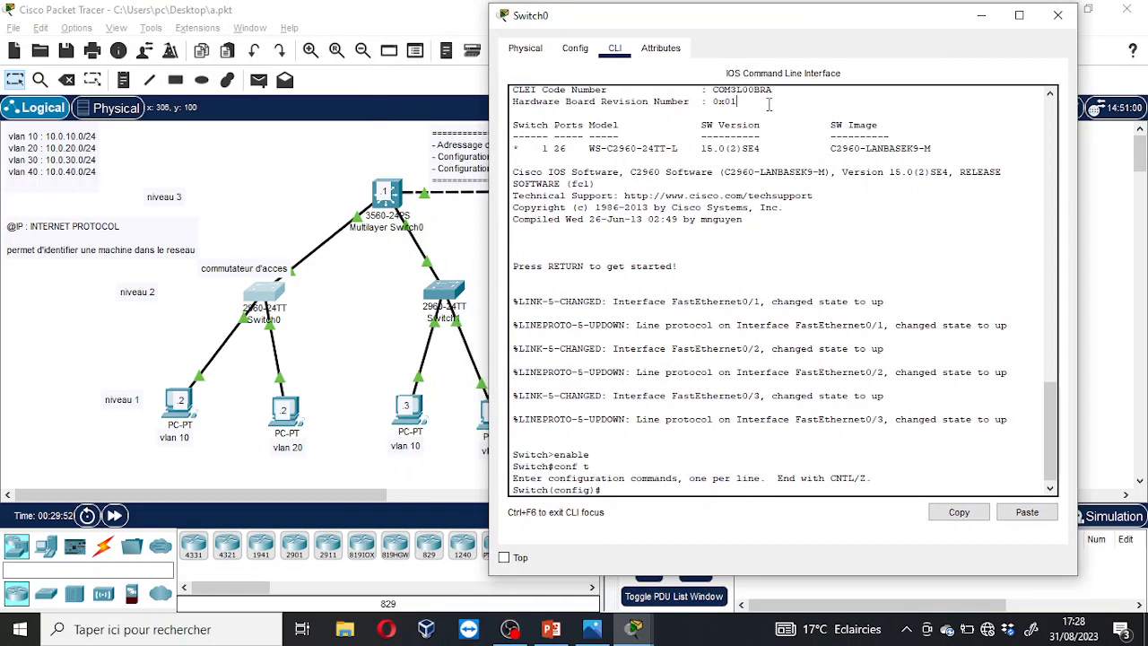
key(super+s)
key(Escape)
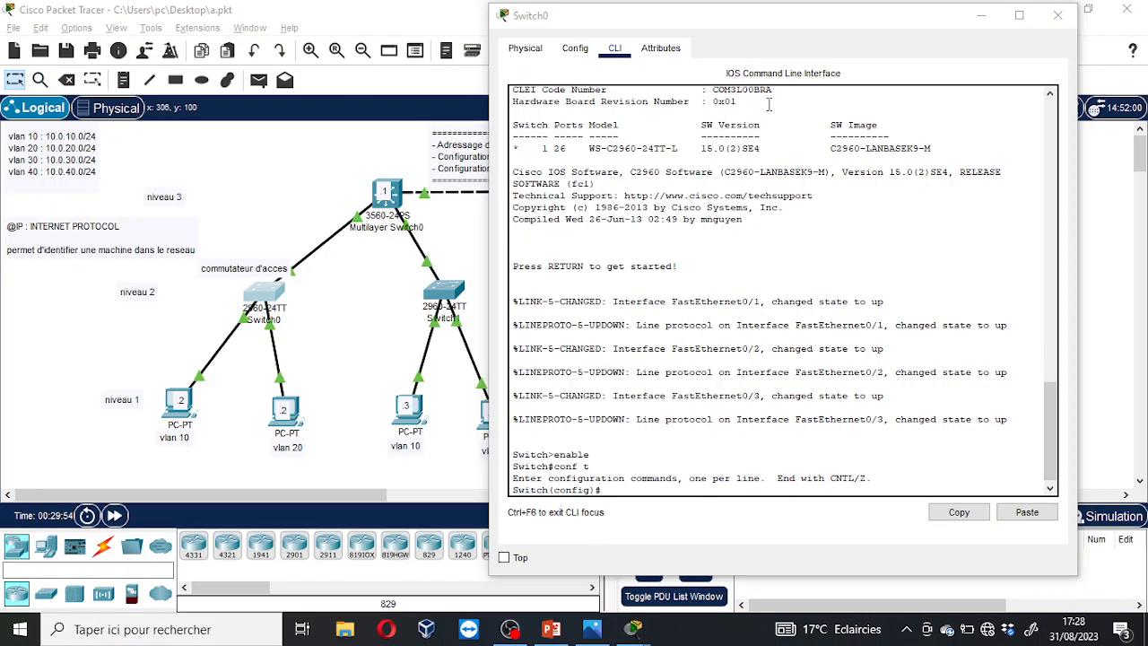
click(864, 264)
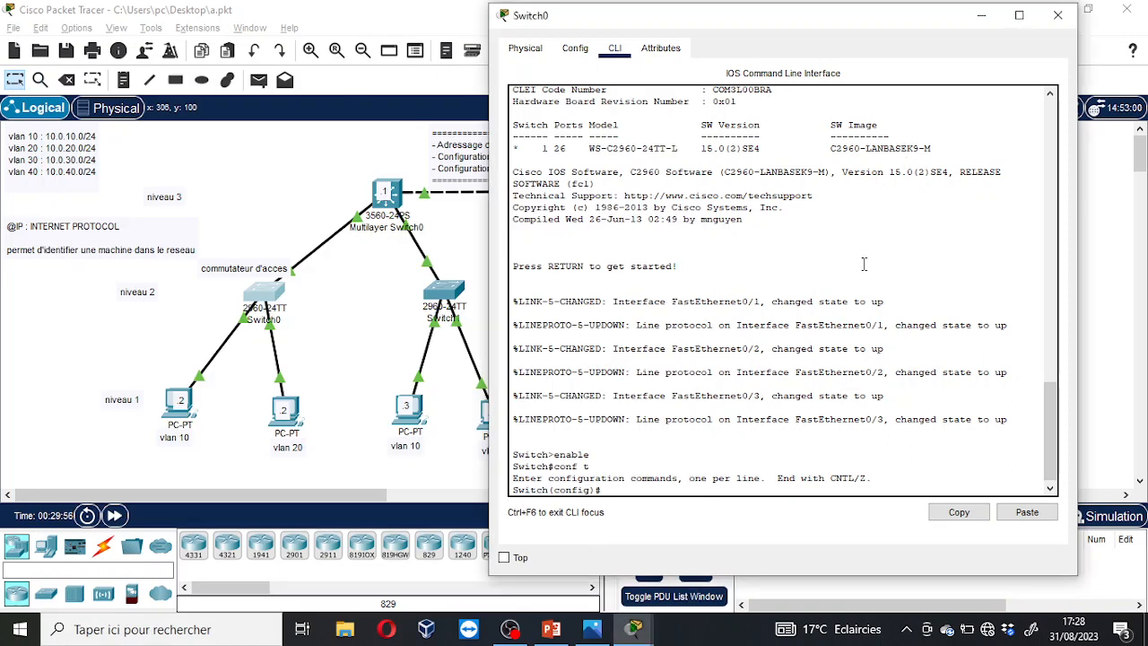
Discard the partly entered vlan command and exit global configuration back to Switch0's privileged prompt.
text(vlan)
key(BackSpace)
key(BackSpace)
key(BackSpace)
key(BackSpace)
text(exit)
key(Return)
key(Return)
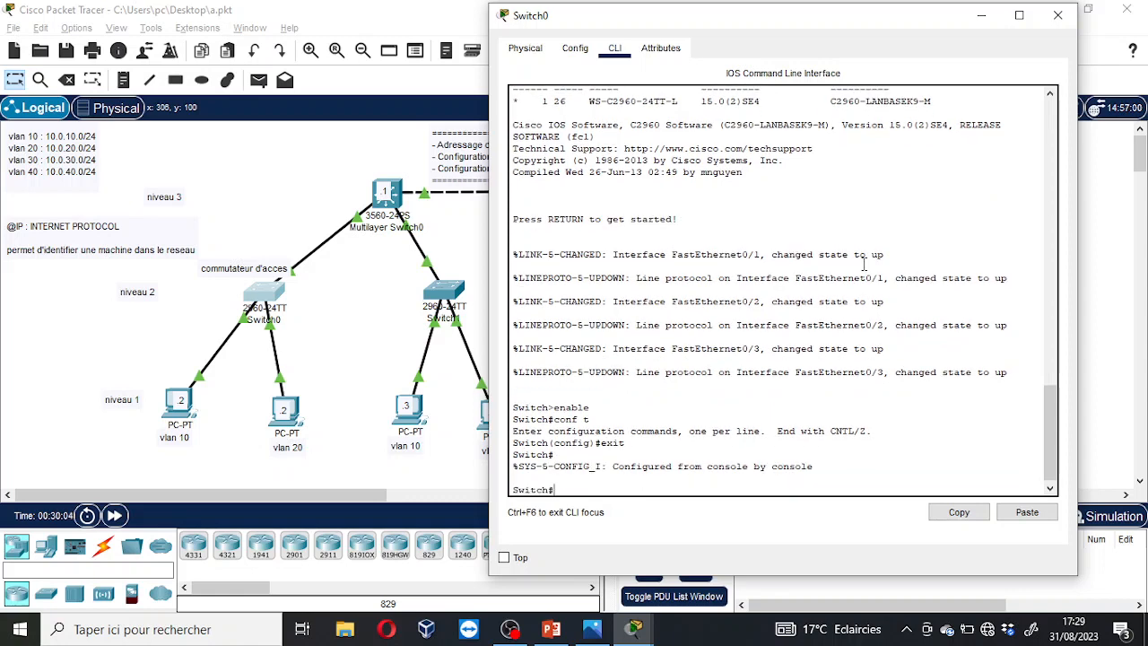
Display Switch0's VLAN table with show vlan brief.
text(sh)
key(Tab)
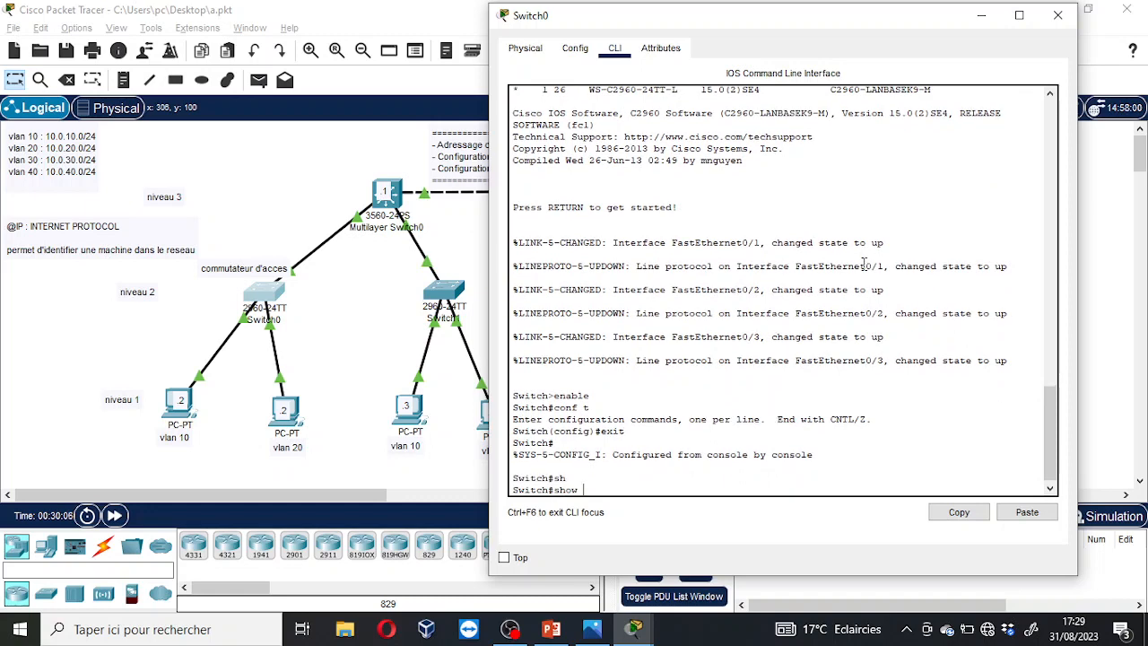
text(vl)
key(Tab)
text(br)
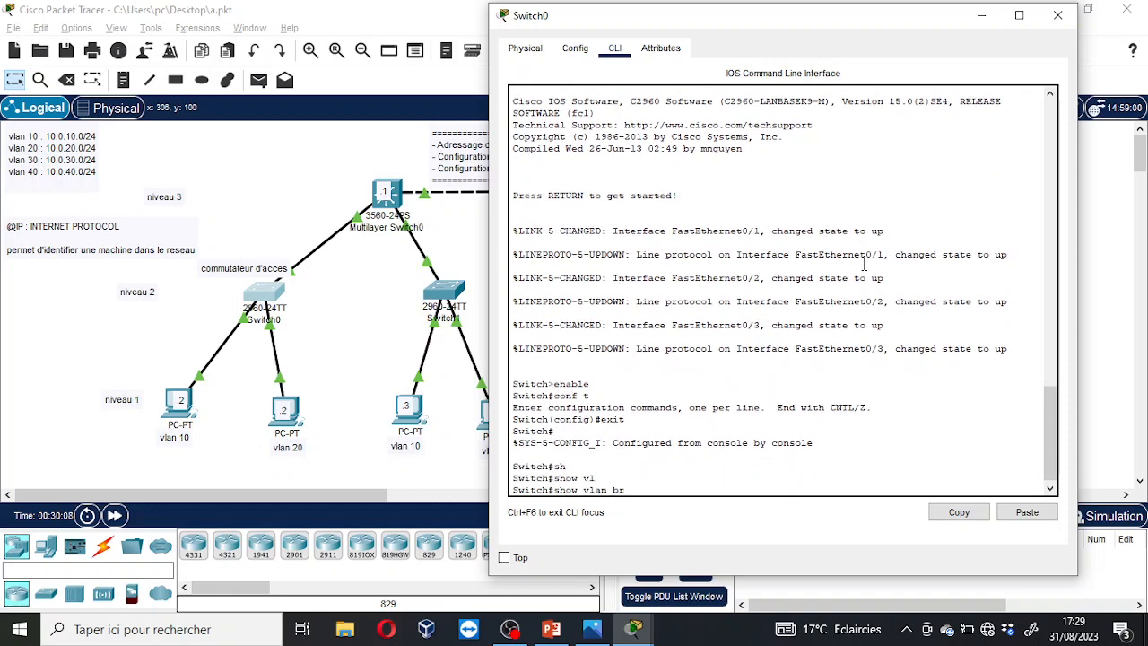
text(i)
key(Tab)
key(Return)
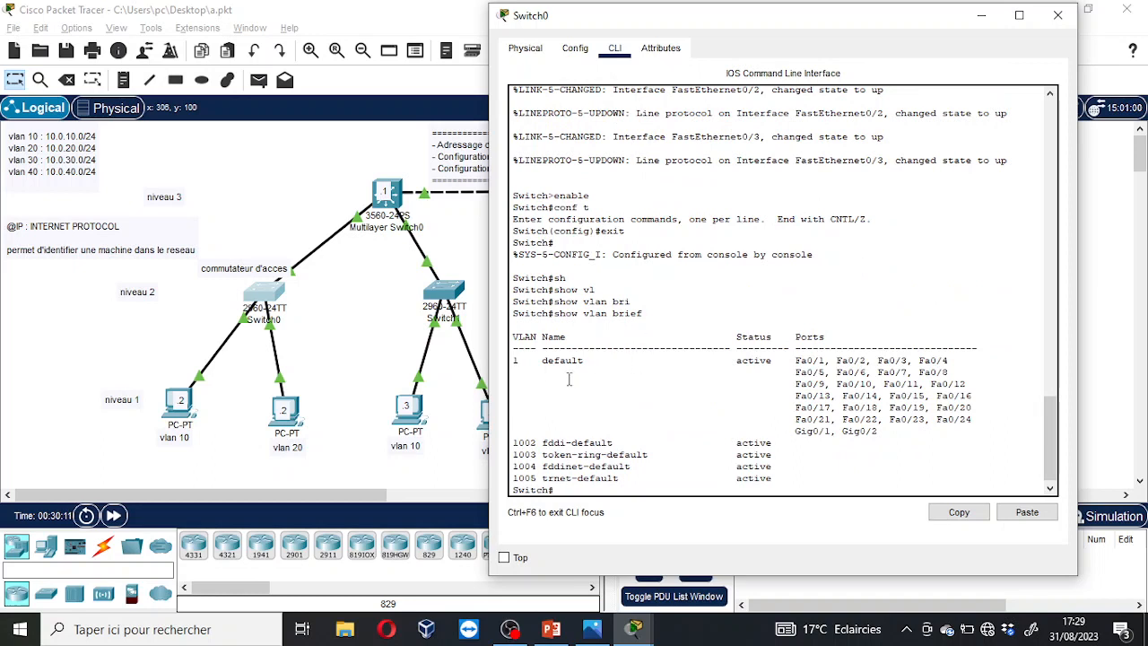
Examine default VLAN 1 and the reserved VLANs 1002 to 1005 in the VLAN table.
click(515, 362)
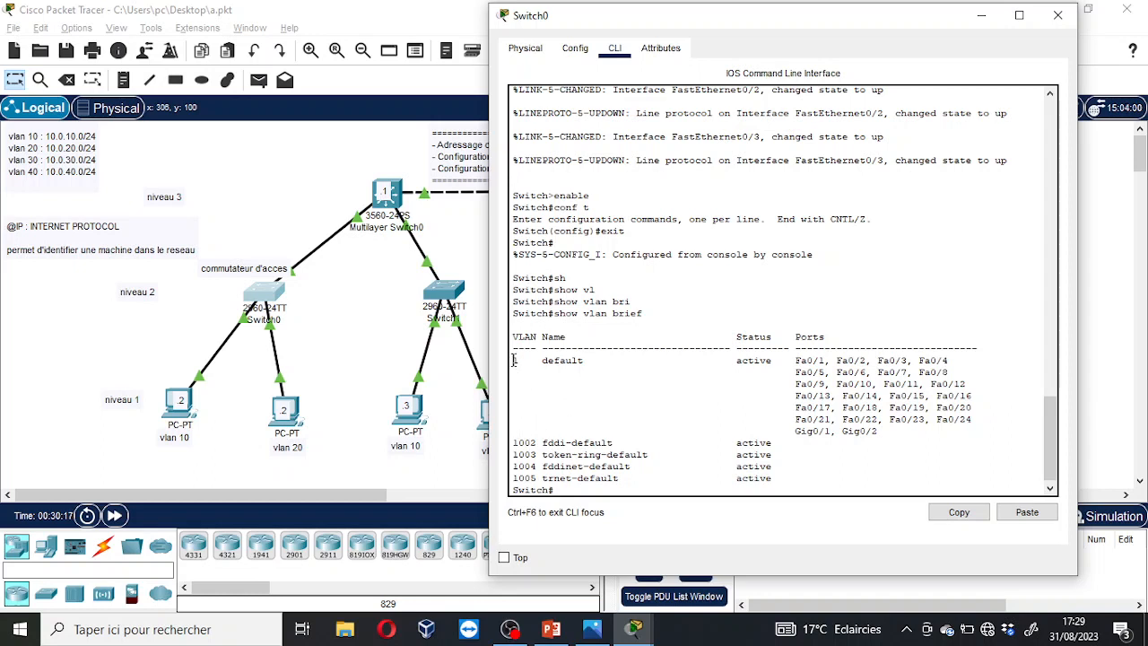
drag(513, 361, 531, 361)
click(515, 362)
drag(542, 361, 604, 365)
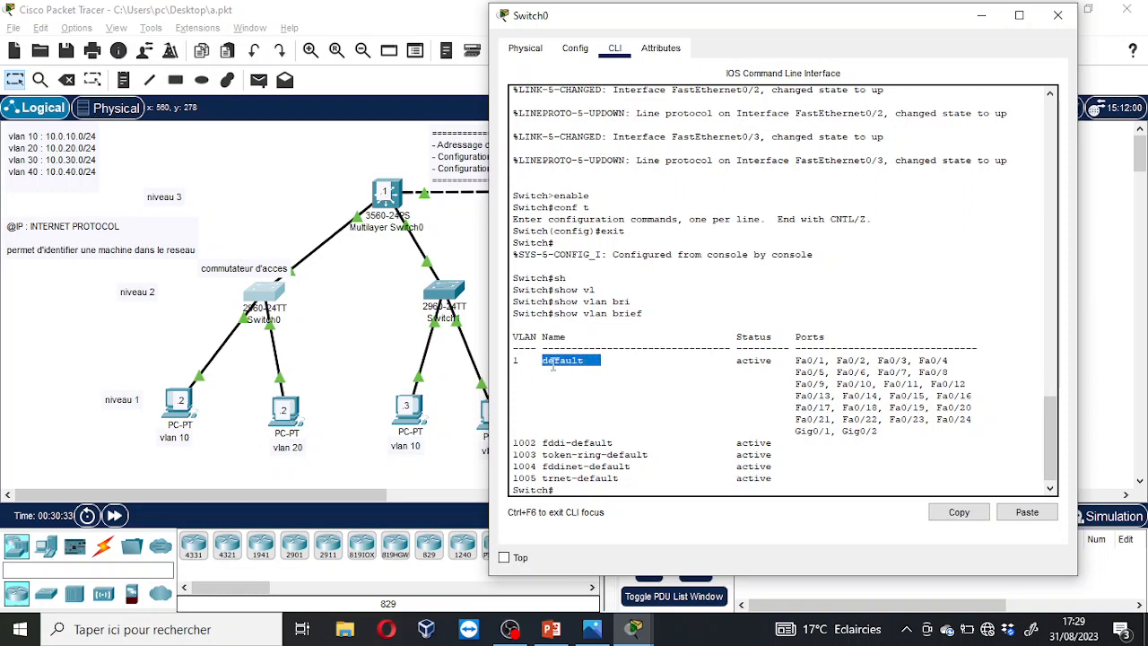
drag(544, 362, 611, 358)
click(516, 362)
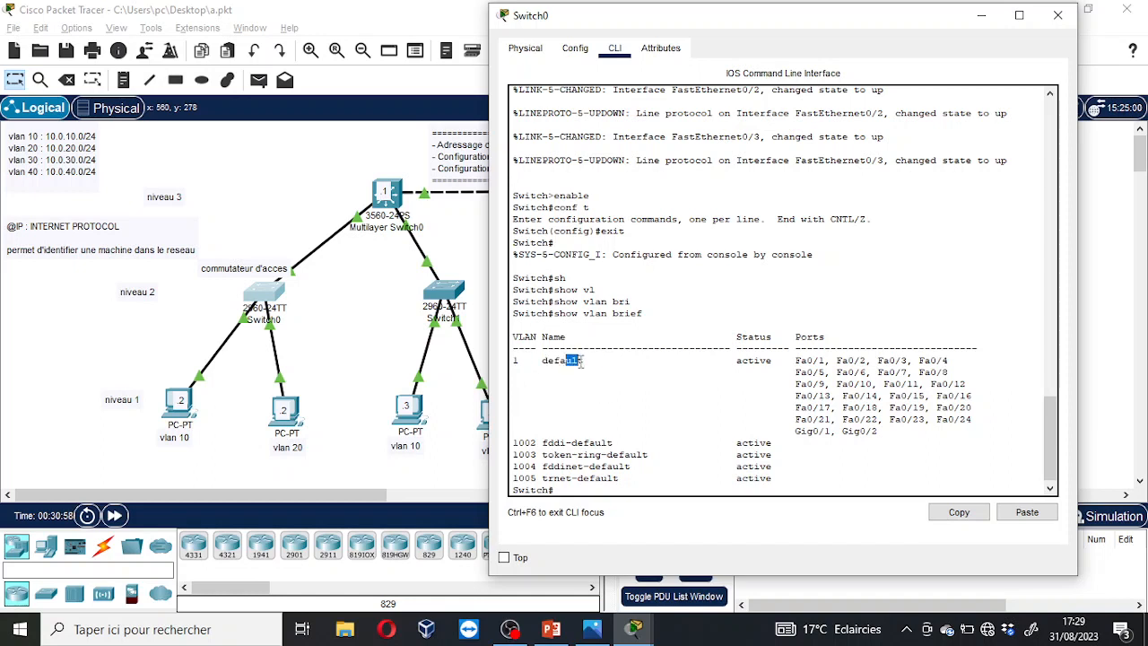
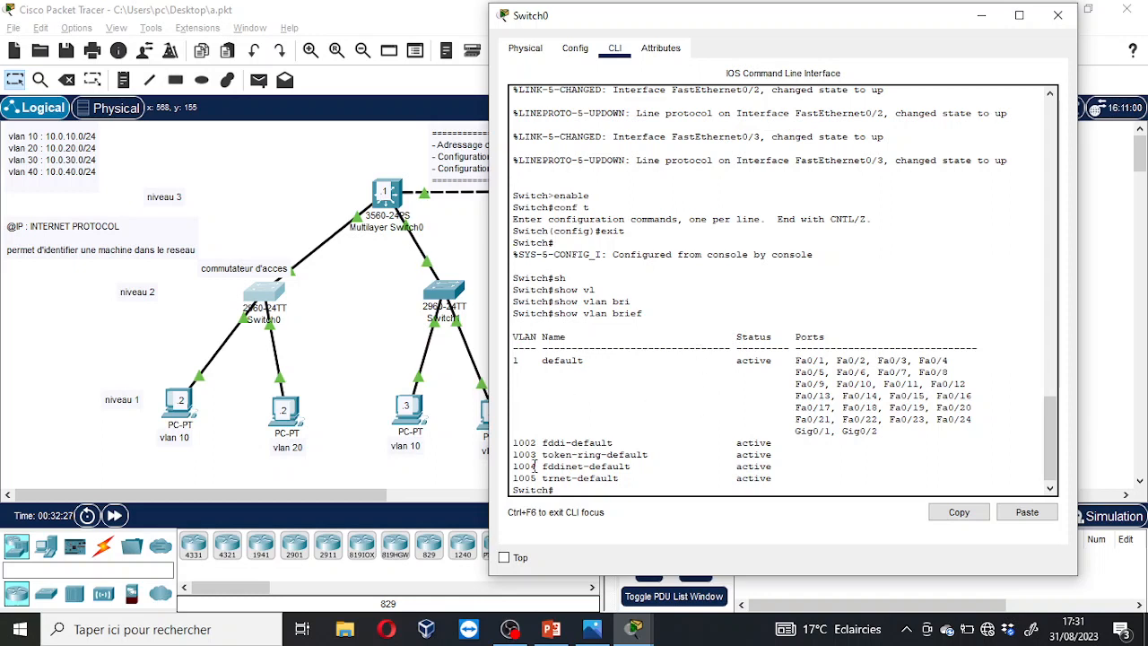
drag(516, 442, 802, 478)
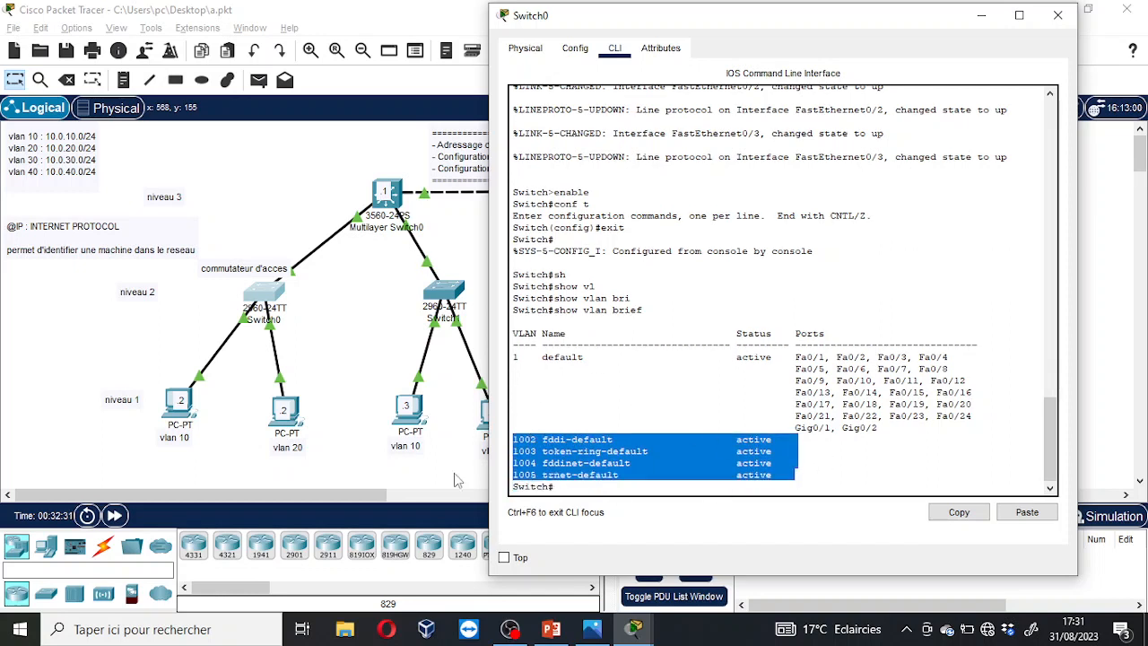
click(522, 359)
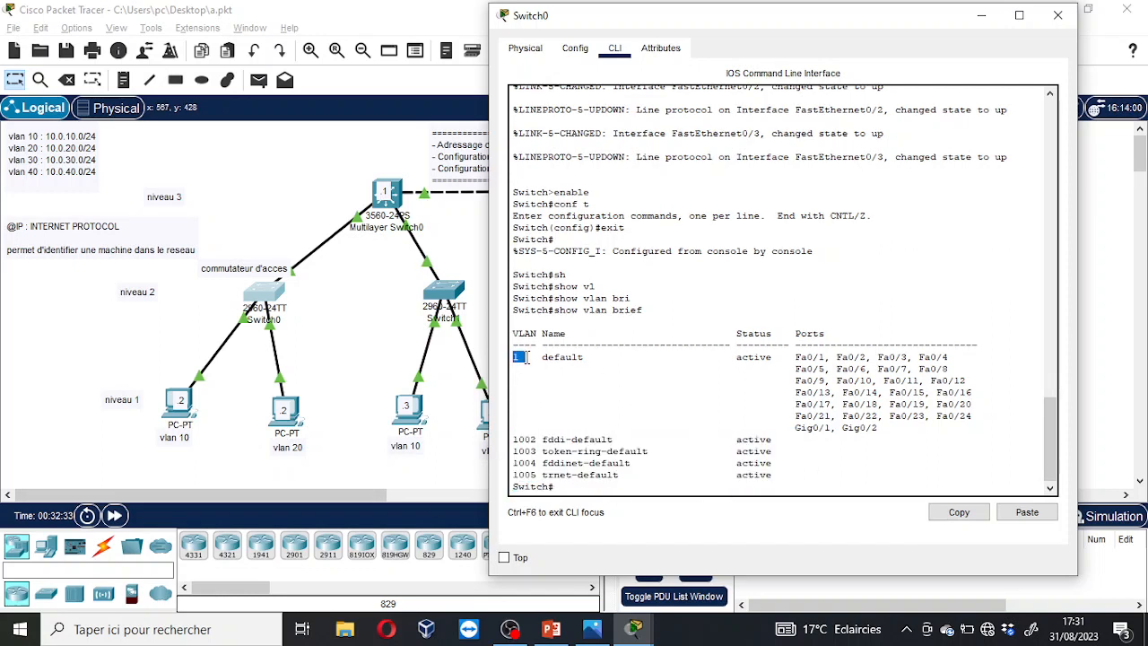
drag(519, 439, 573, 439)
click(517, 457)
Add the note "2-1001" to the workspace between the "niveau 3" label and Multilayer Switch0.
click(187, 147)
click(126, 83)
click(251, 201)
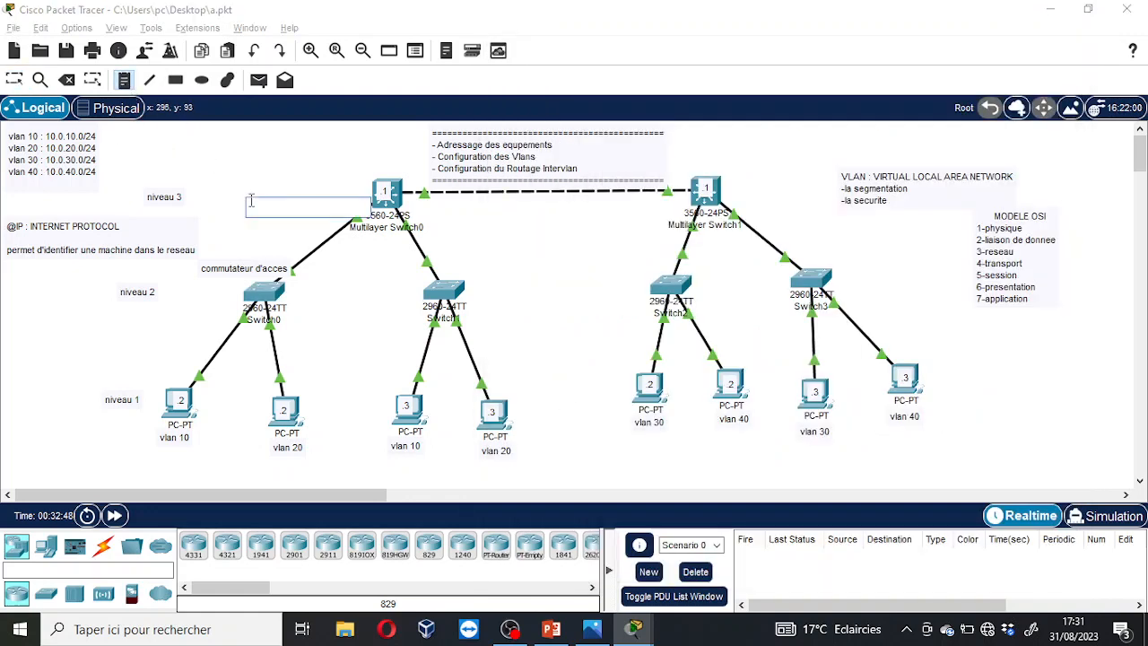
text(2-1001)
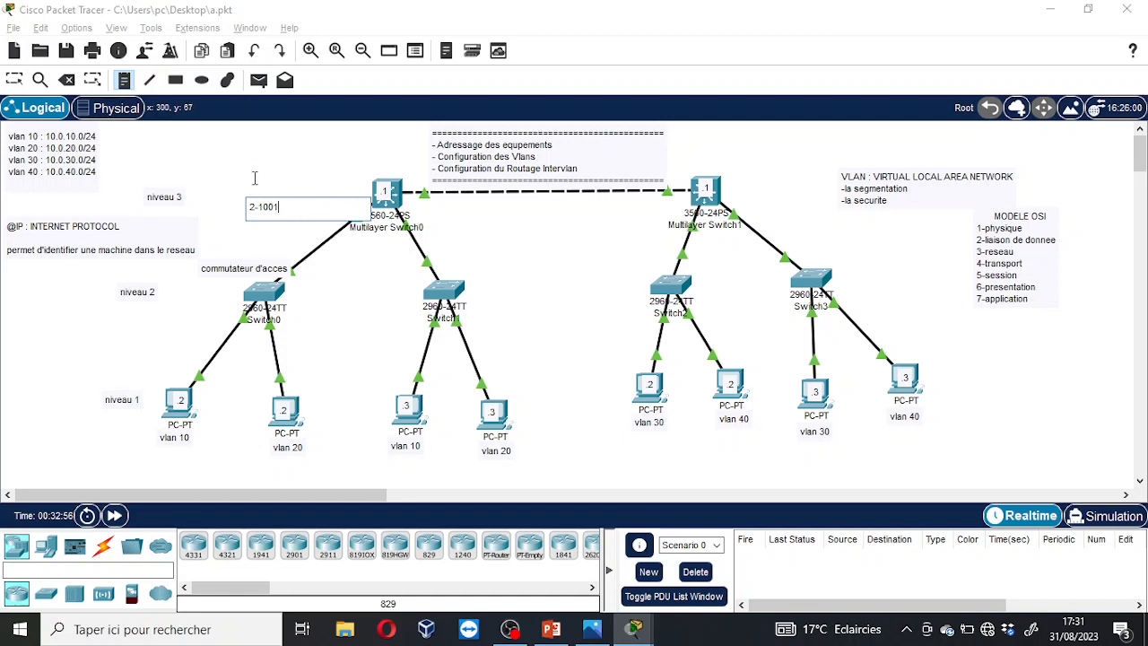
click(15, 80)
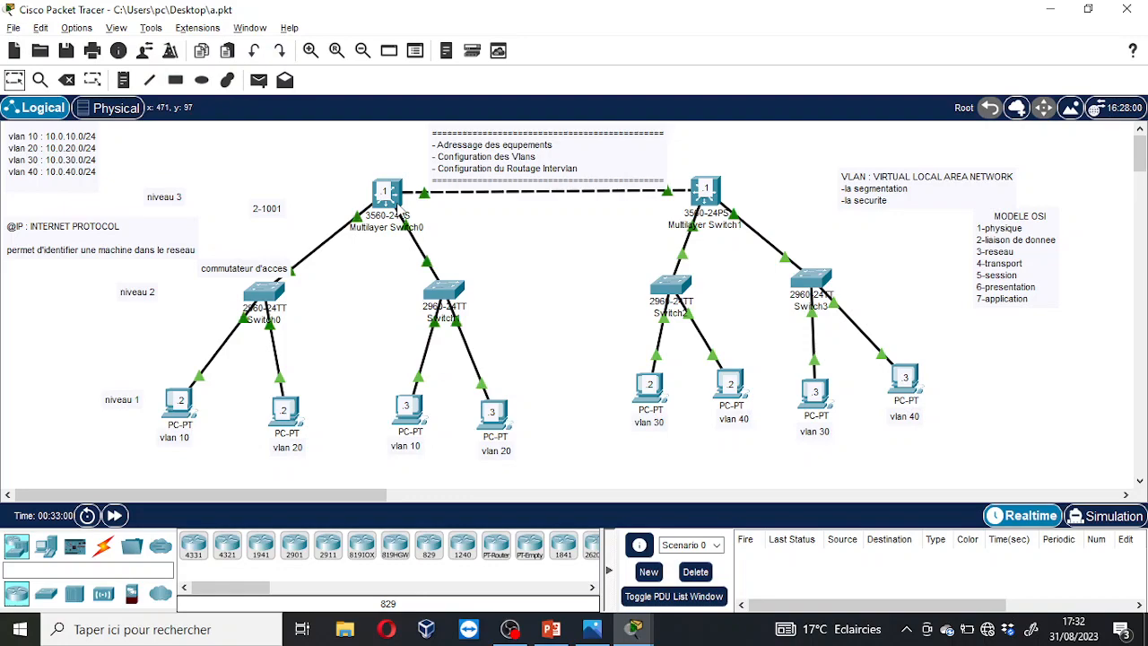
Return to Switch0's command line, enter global configuration mode and create VLAN 10.
click(274, 285)
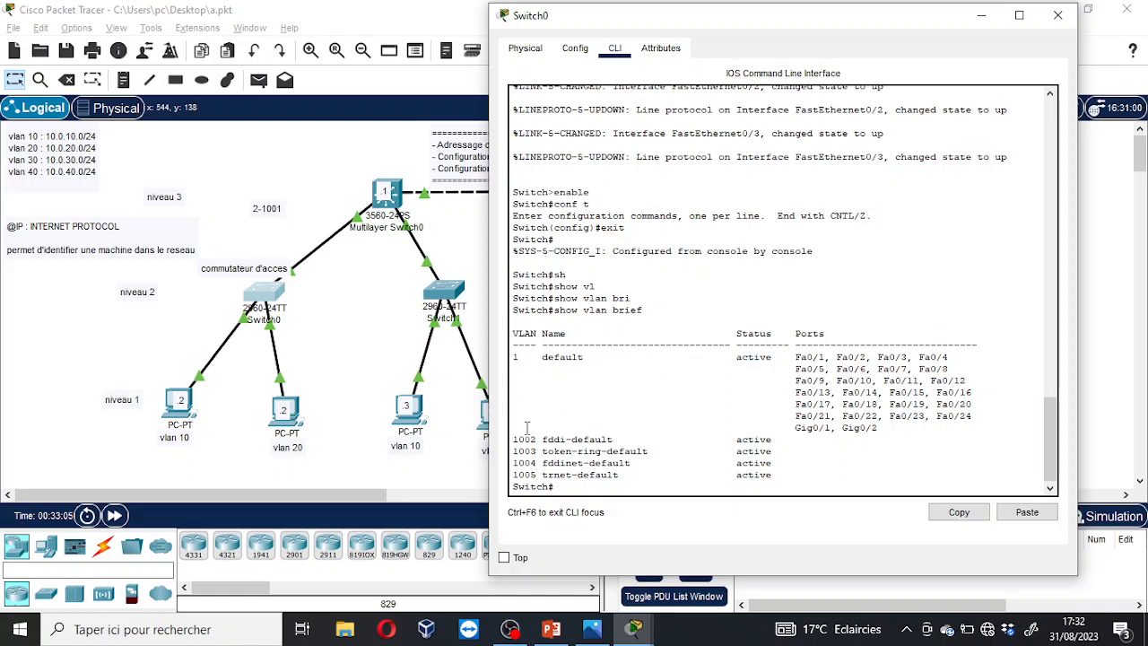
drag(514, 440, 804, 474)
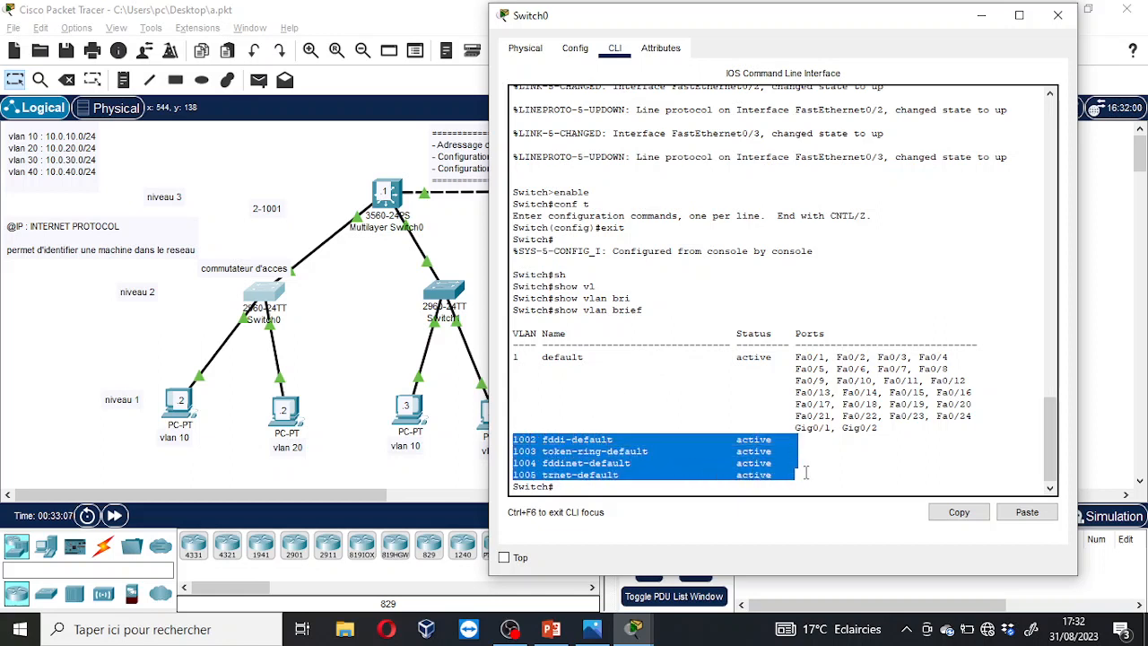
click(806, 472)
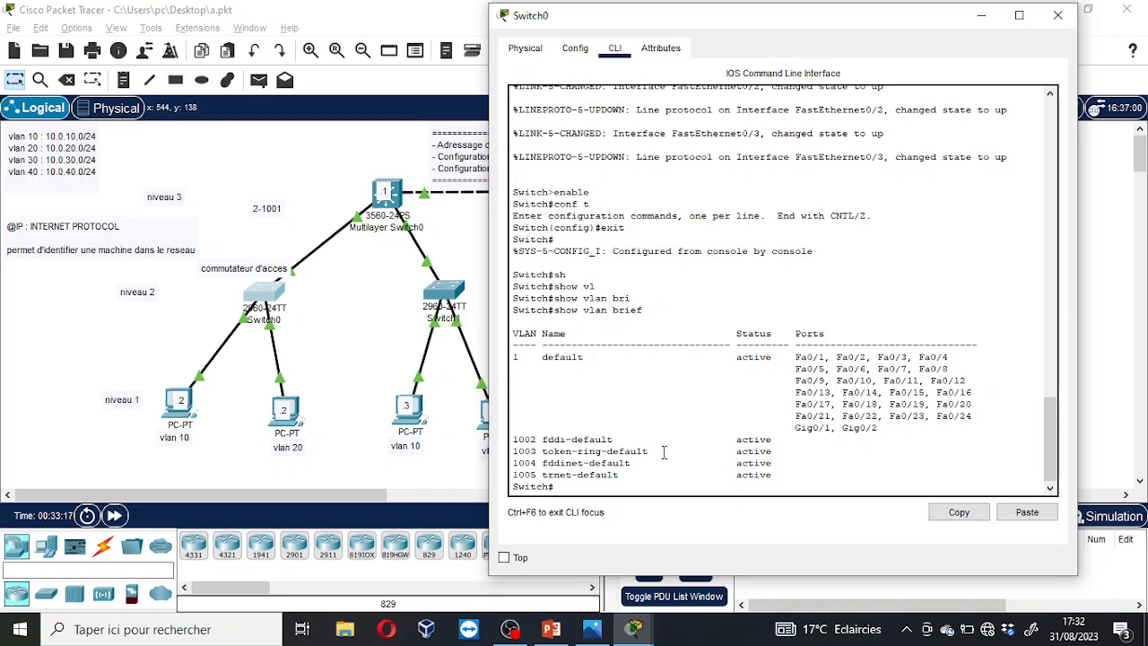
text(onf t)
key(Return)
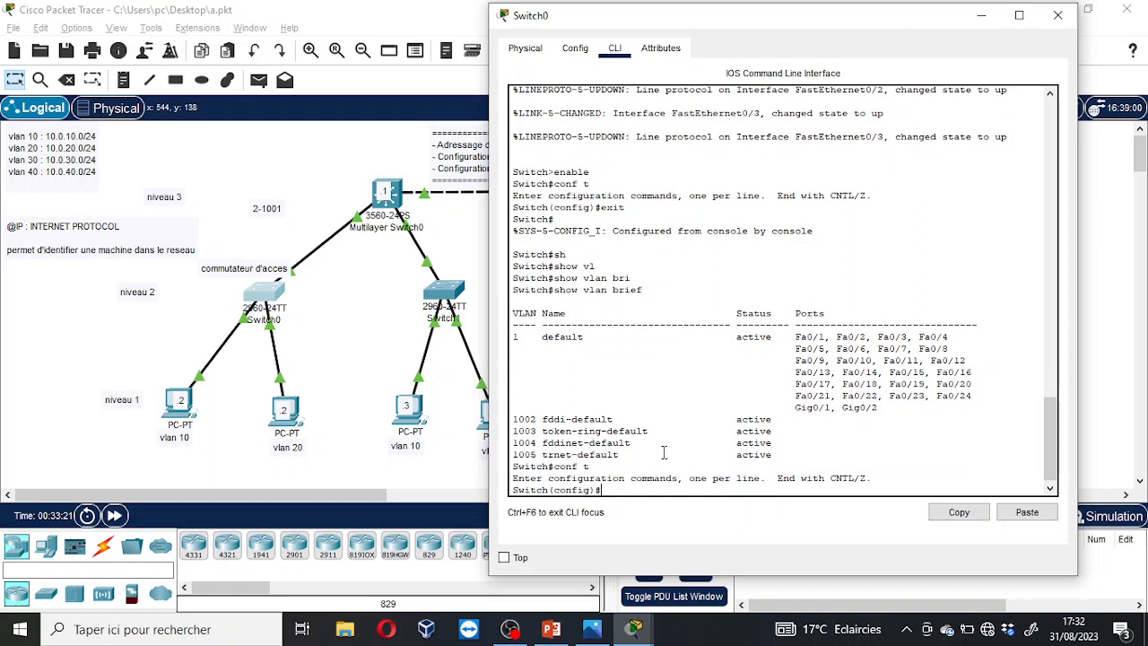
text(vlan 10)
key(Return)
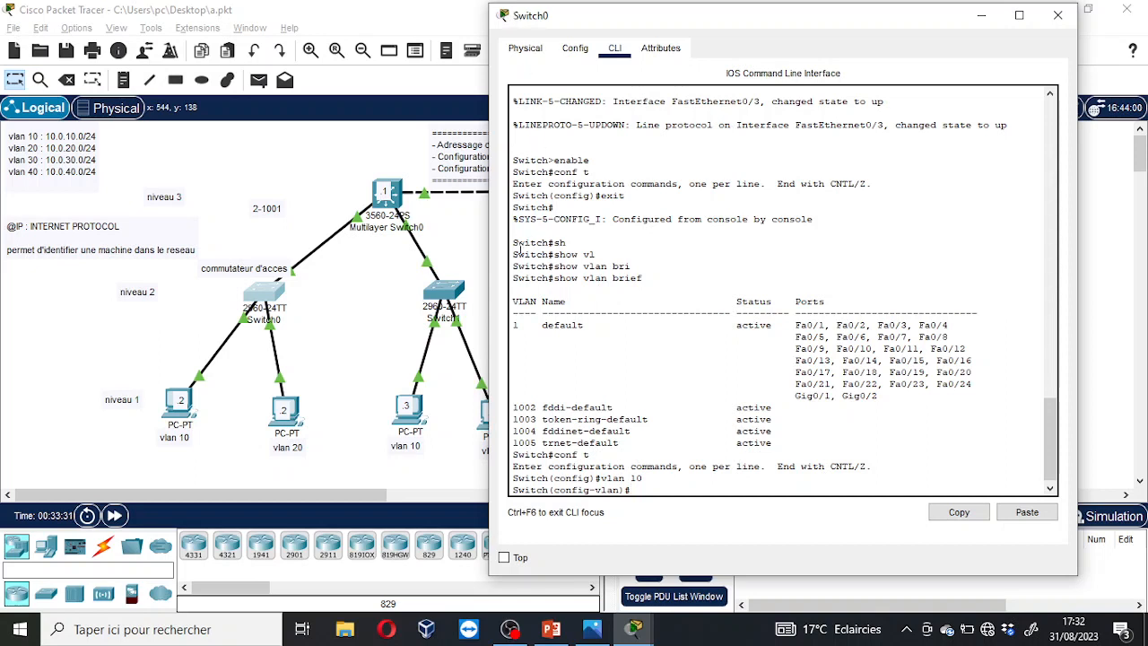
Compare the existing names in the VLAN table and name VLAN 10 IT.
drag(515, 324, 598, 325)
click(543, 292)
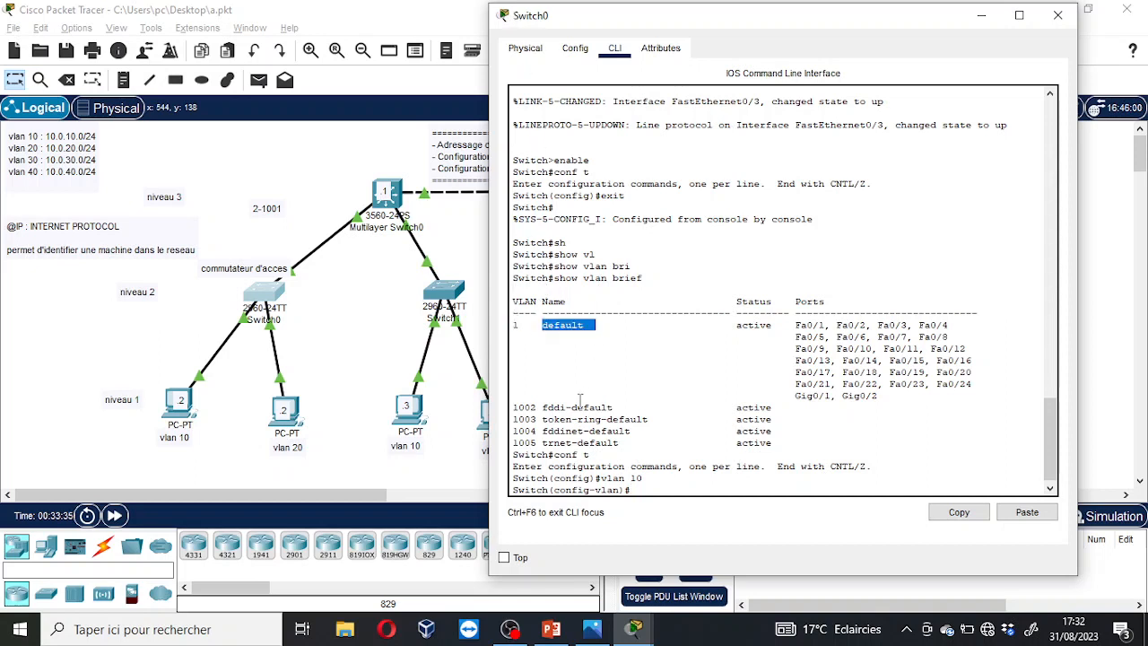
drag(539, 407, 633, 416)
drag(538, 396, 648, 409)
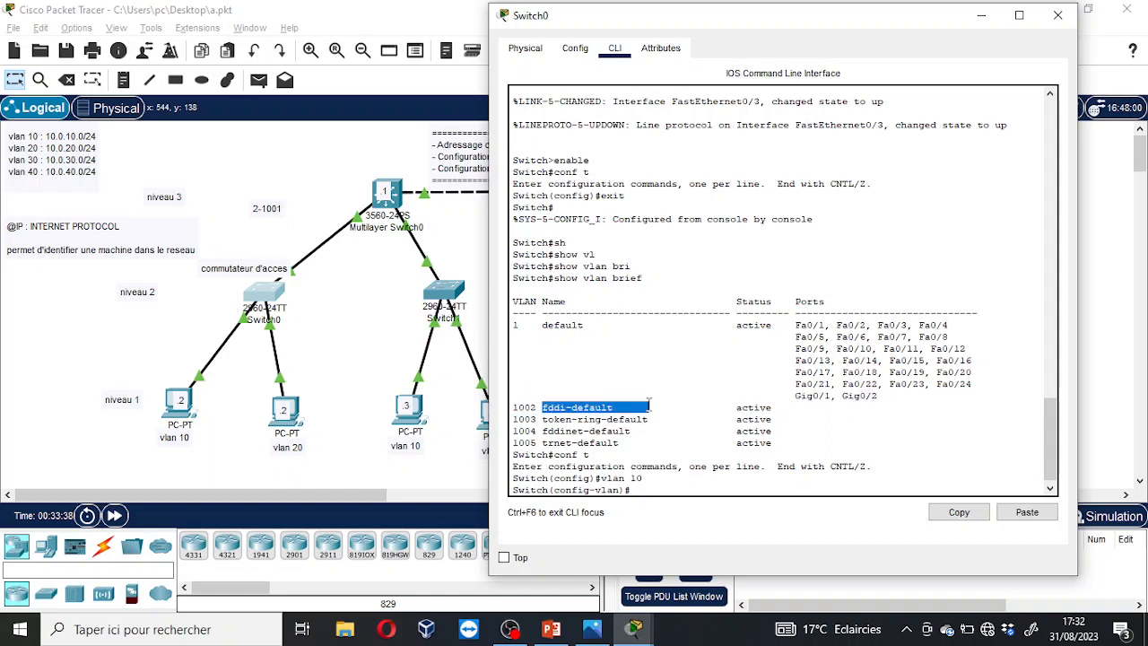
click(801, 437)
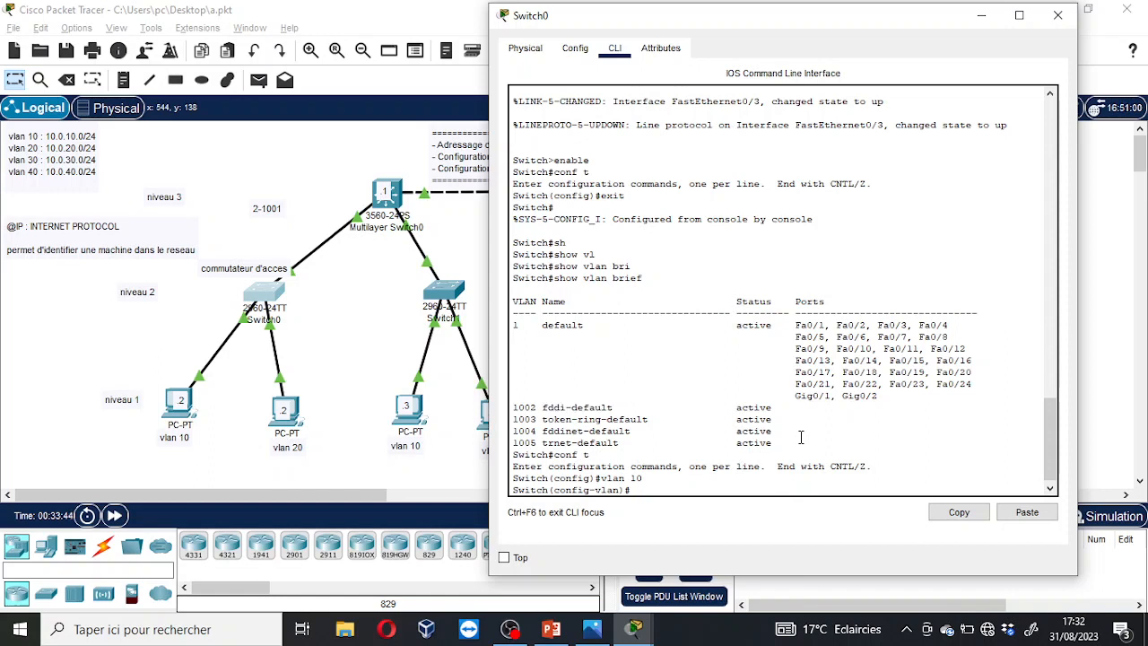
text(name IT)
key(Return)
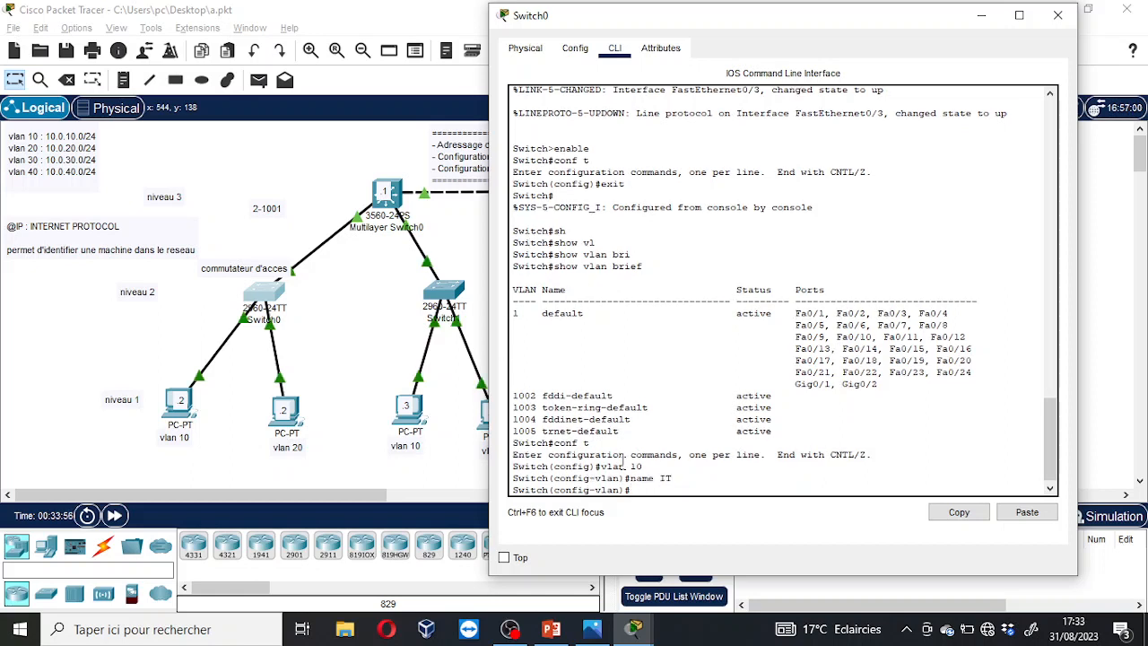
Review the VLAN 10 creation and naming commands, and exit VLAN configuration mode.
drag(599, 466, 673, 478)
click(649, 467)
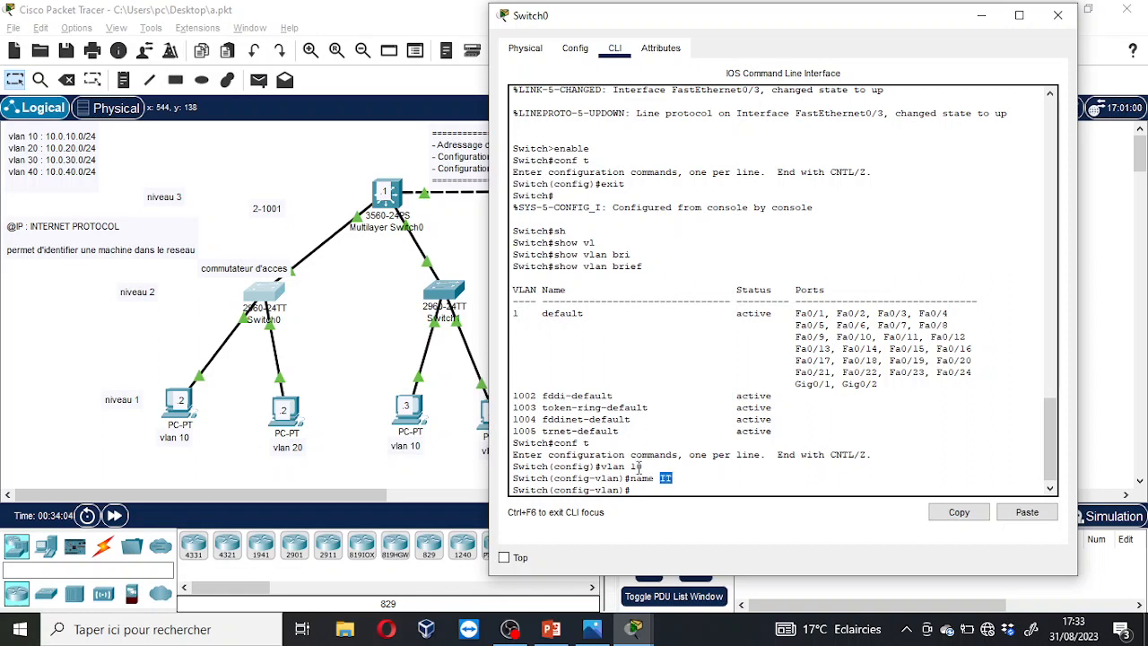
drag(677, 480, 632, 481)
click(637, 480)
double_click(637, 479)
click(681, 482)
text(exit)
key(Return)
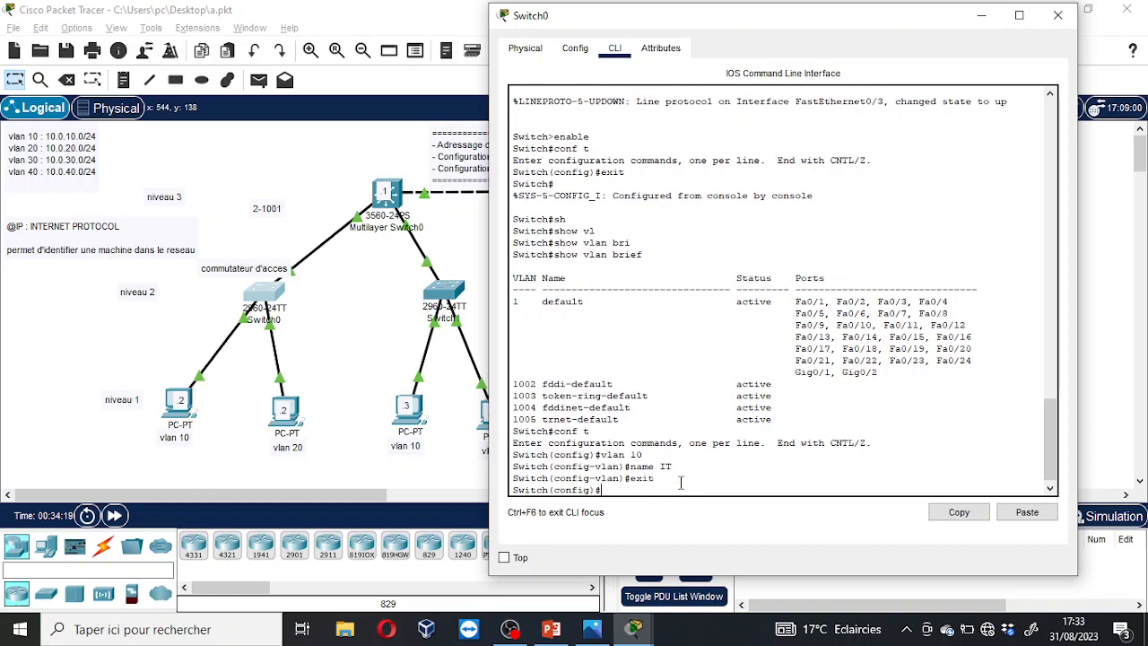
Create VLANs 20, 30 and 40 on Switch0 and end configuration at the privileged prompt.
text(vlan 20)
key(Return)
key(Up)
key(BackSpace)
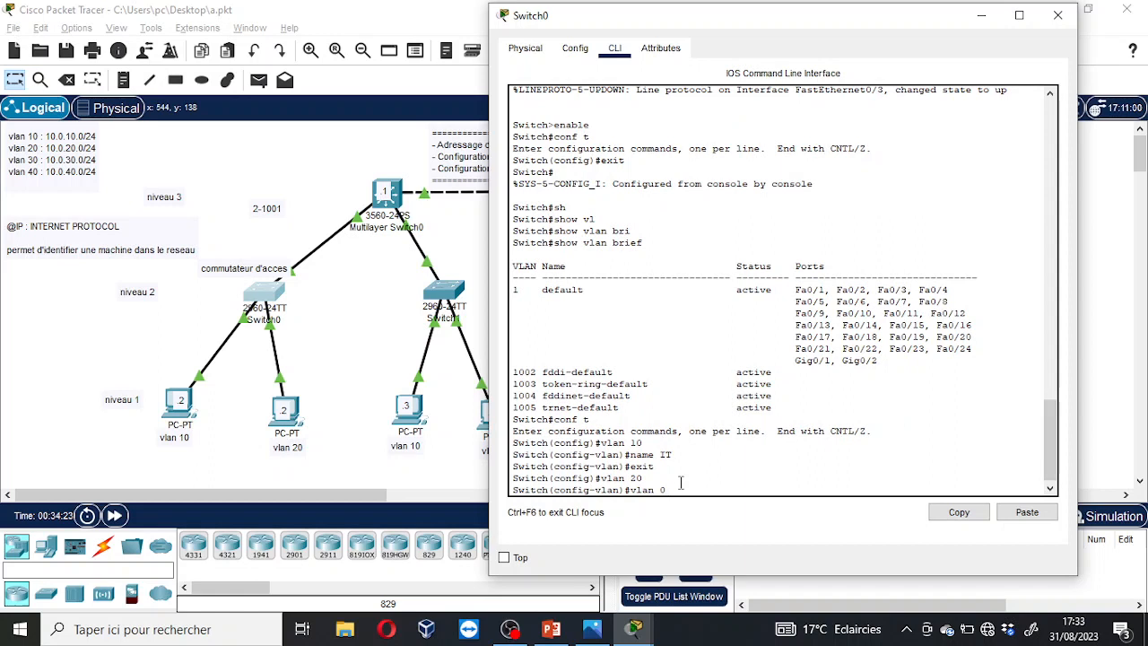
key(Return)
key(Up)
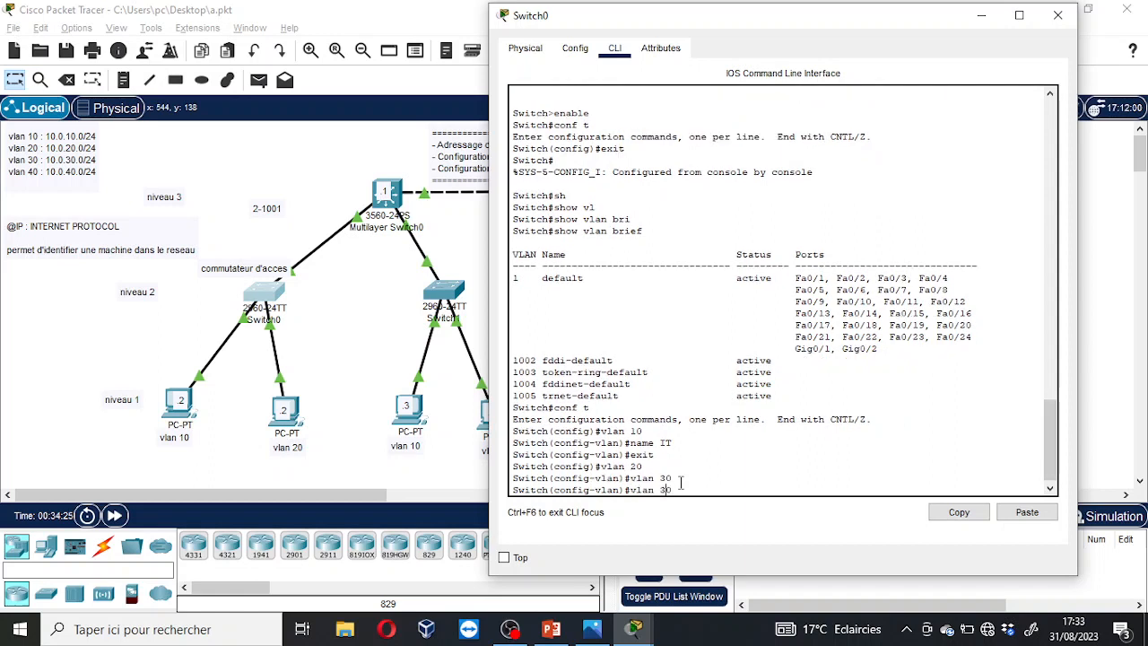
text(4)
key(Return)
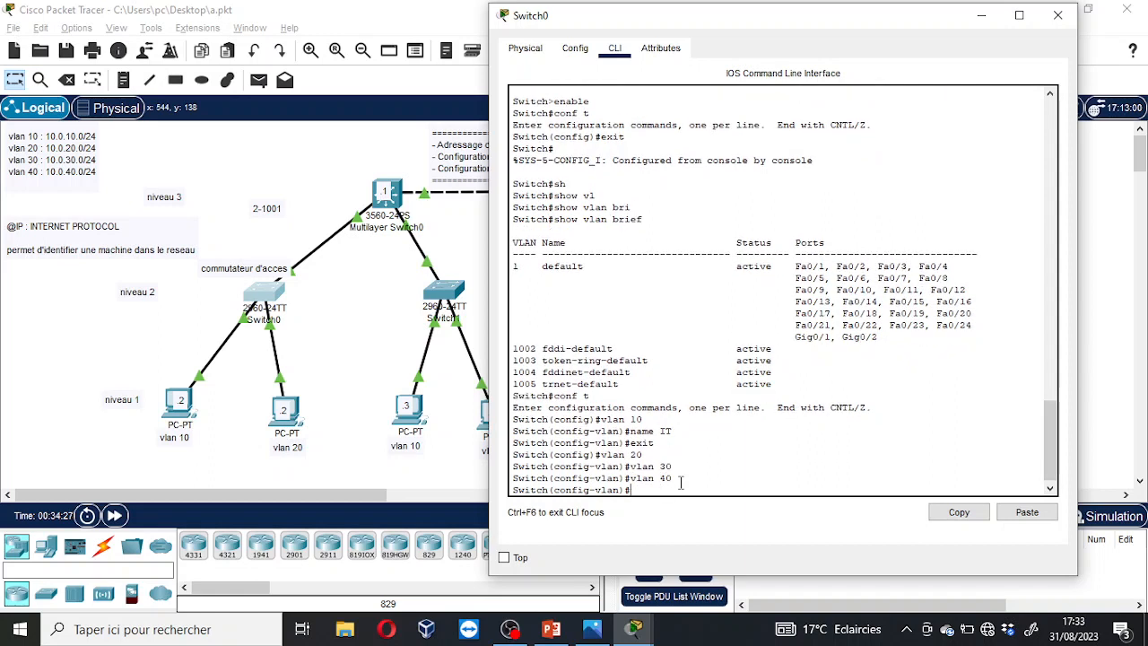
text(end)
key(Return)
key(Return)
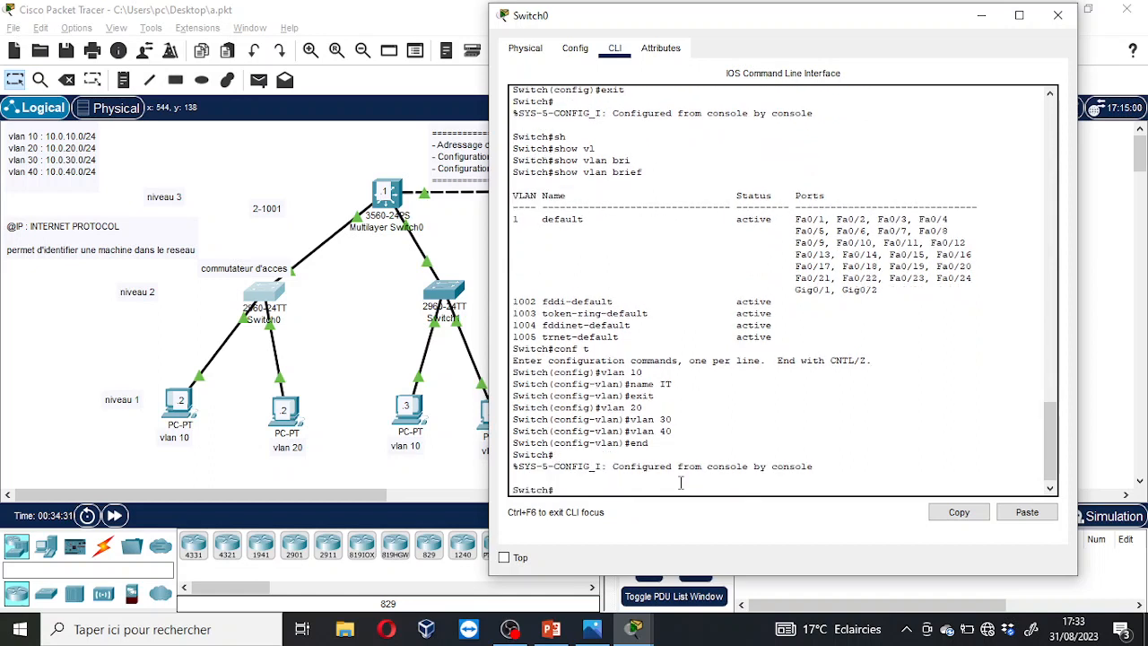
Display the brief VLAN table on Switch0 with show vlan brief.
text(sh)
key(Tab)
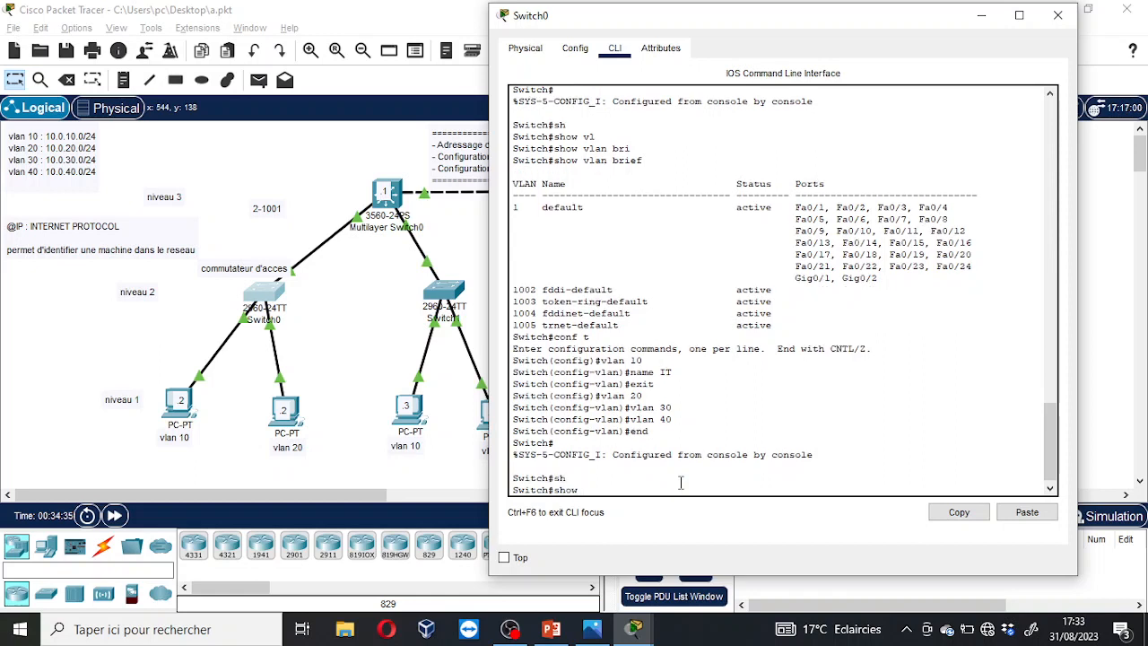
text(vla)
key(Tab)
text(br)
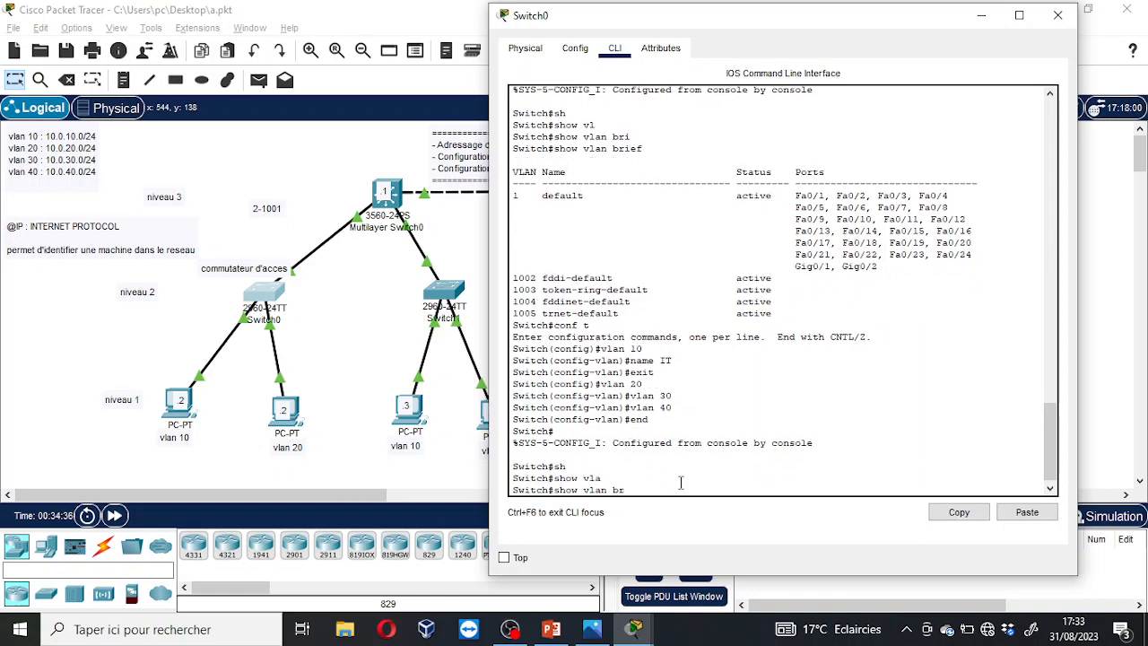
text(ief)
key(Return)
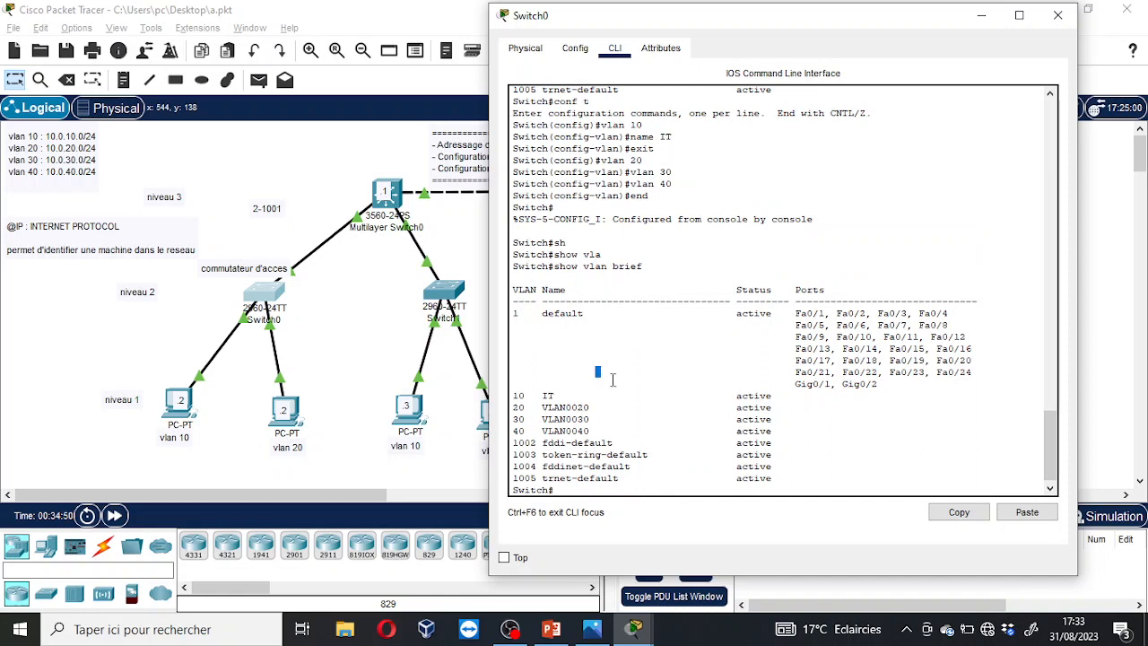
Examine the entries and names of VLANs 10, 20, 30 and 40 in Switch0's VLAN table.
drag(596, 372, 630, 419)
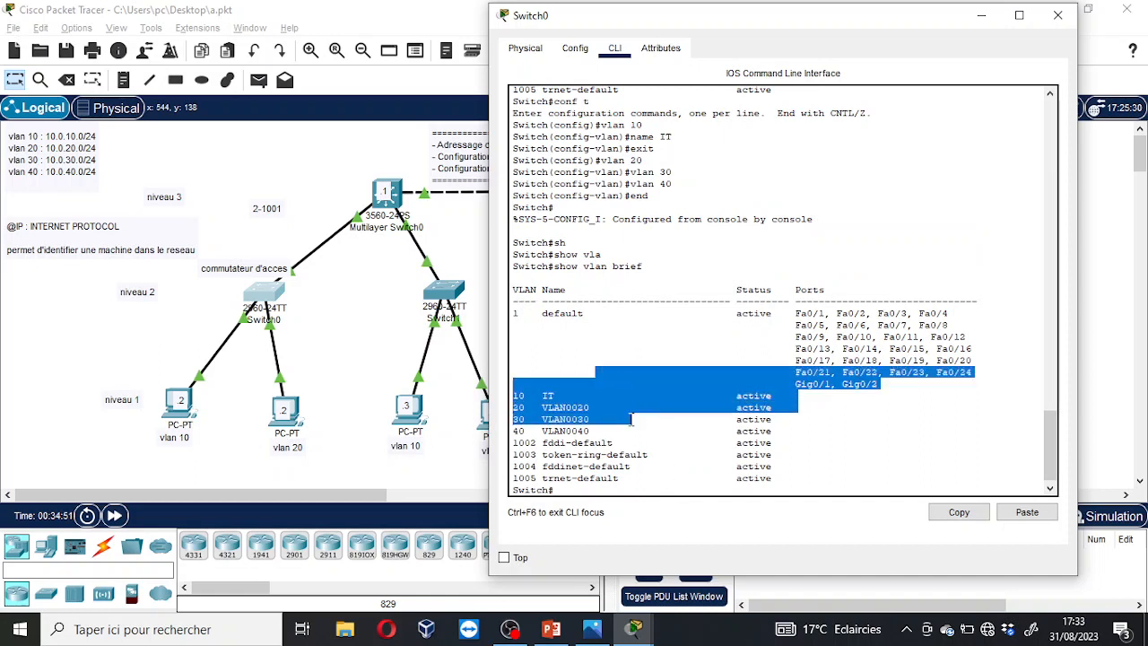
click(710, 311)
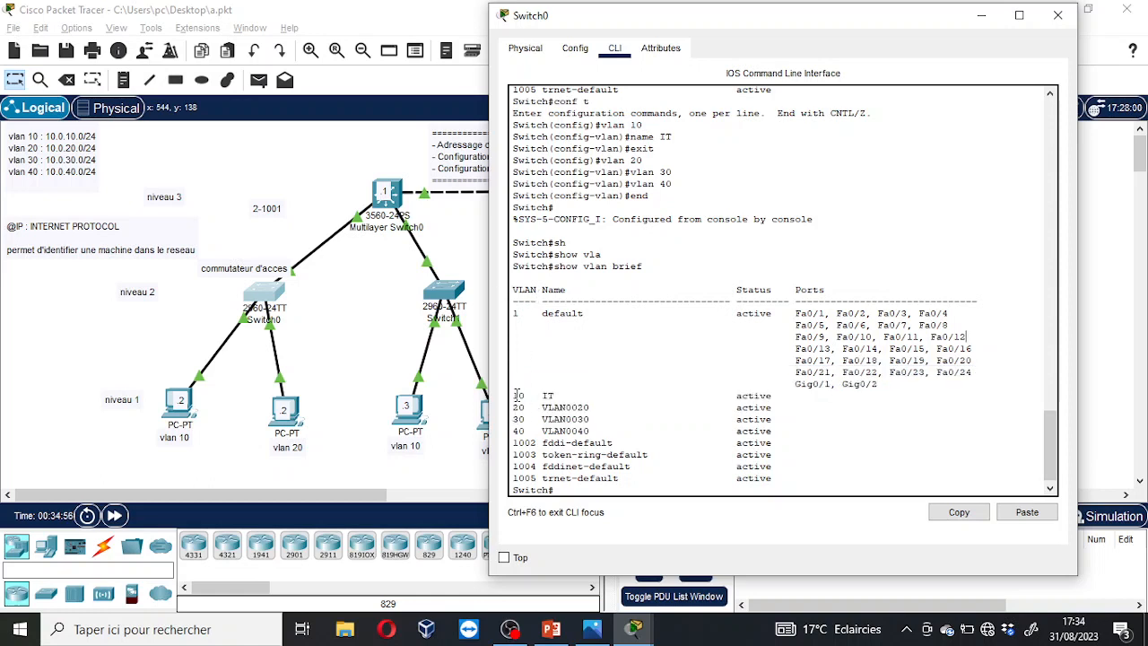
drag(513, 396, 572, 396)
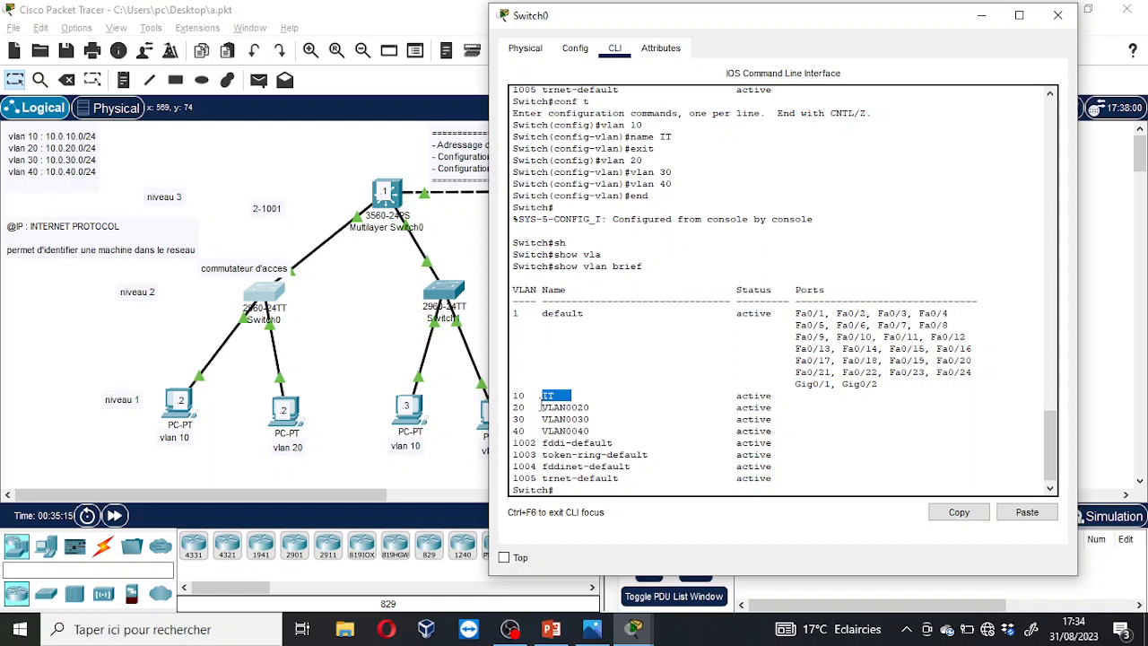
drag(542, 406, 610, 408)
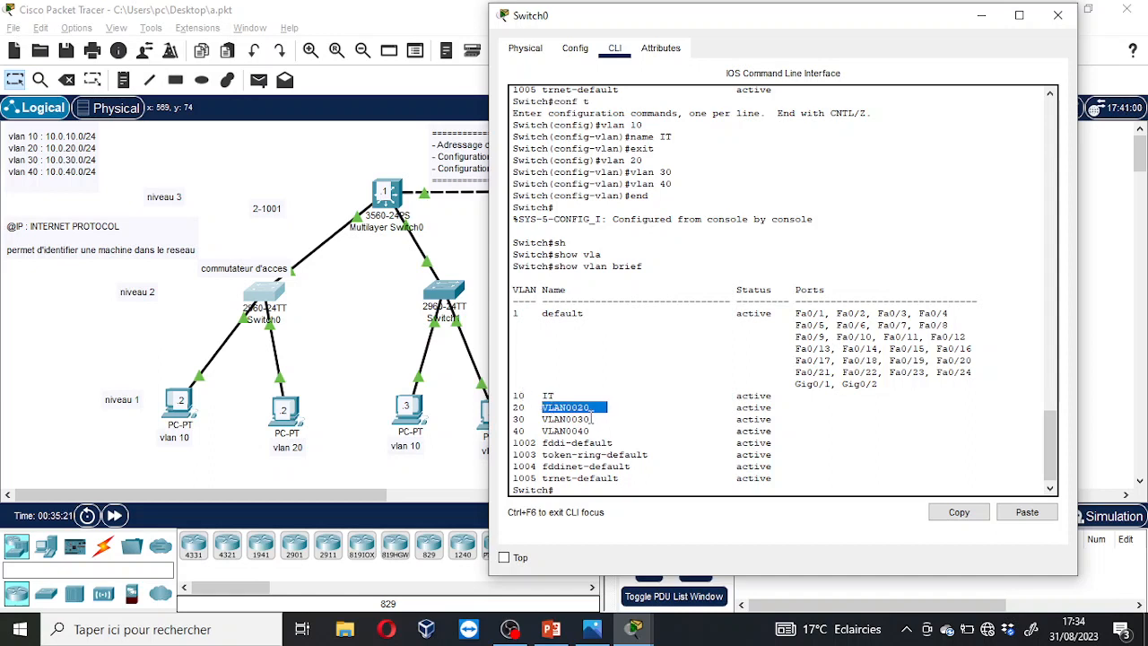
double_click(556, 419)
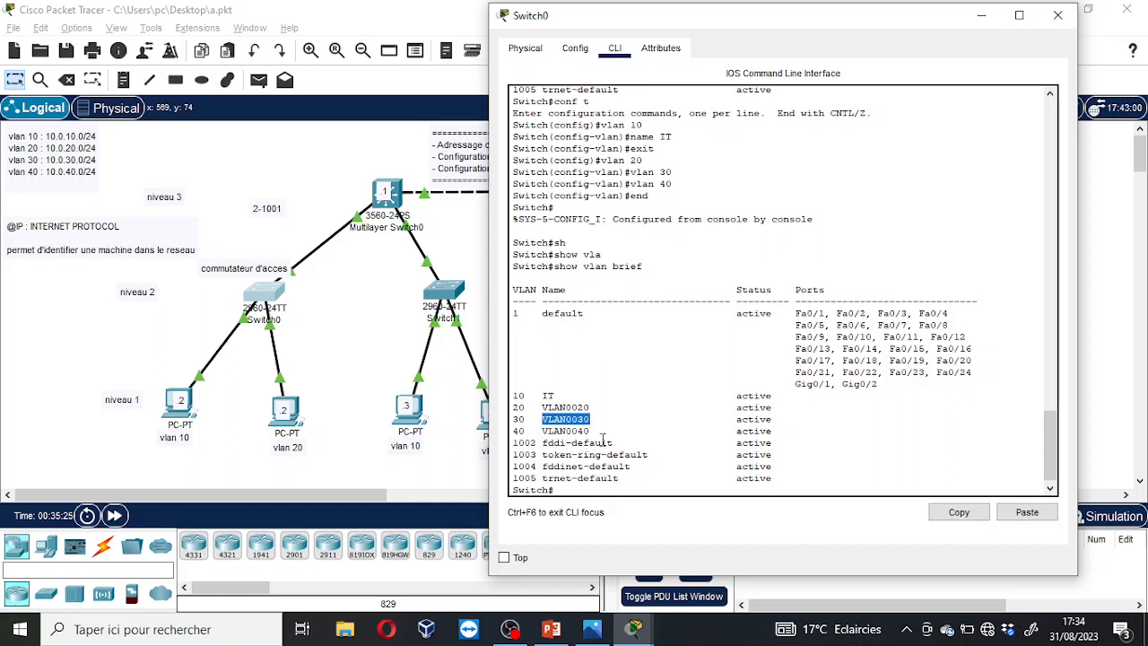
double_click(583, 431)
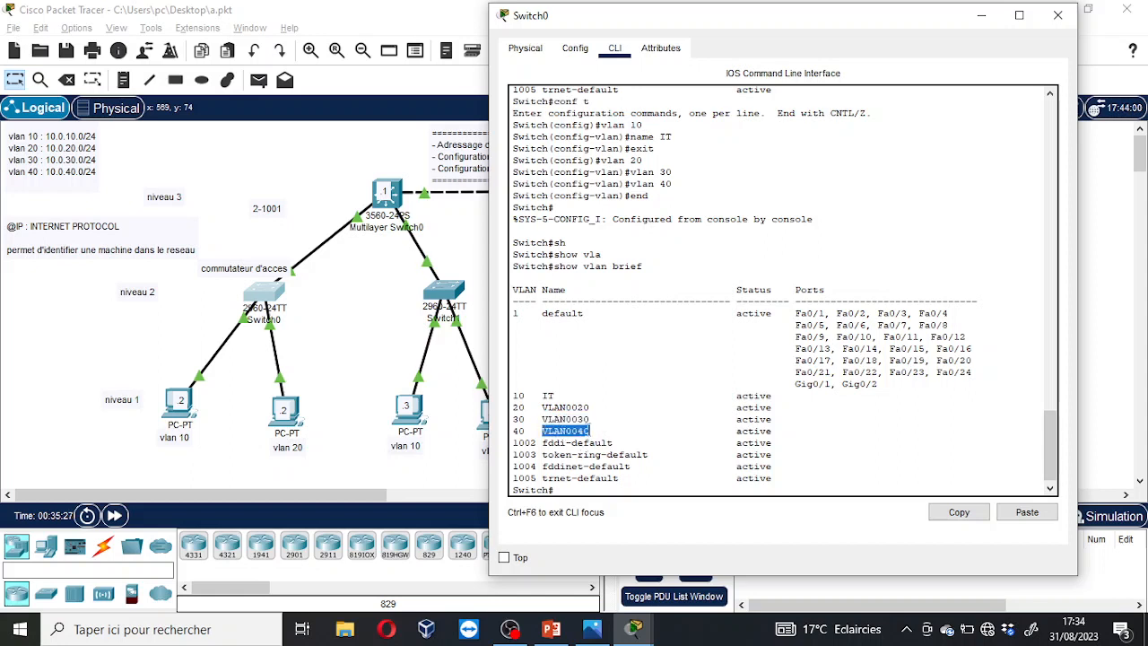
click(570, 406)
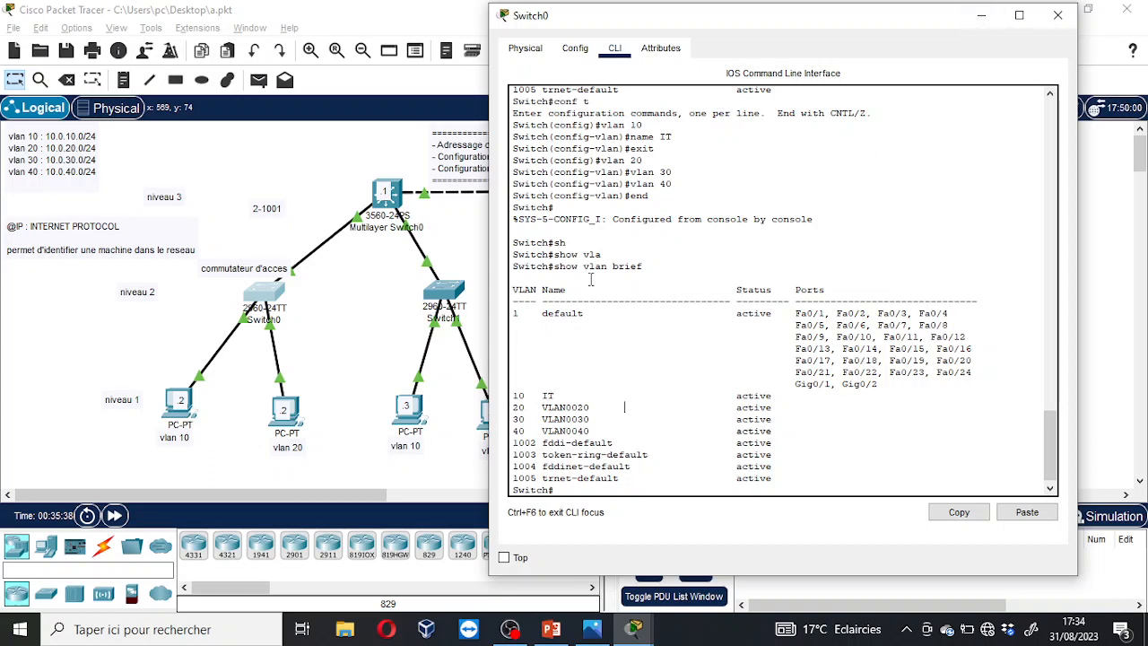
Return to the topology and compare the levels of PCs, access switches and multilayer switches.
click(982, 15)
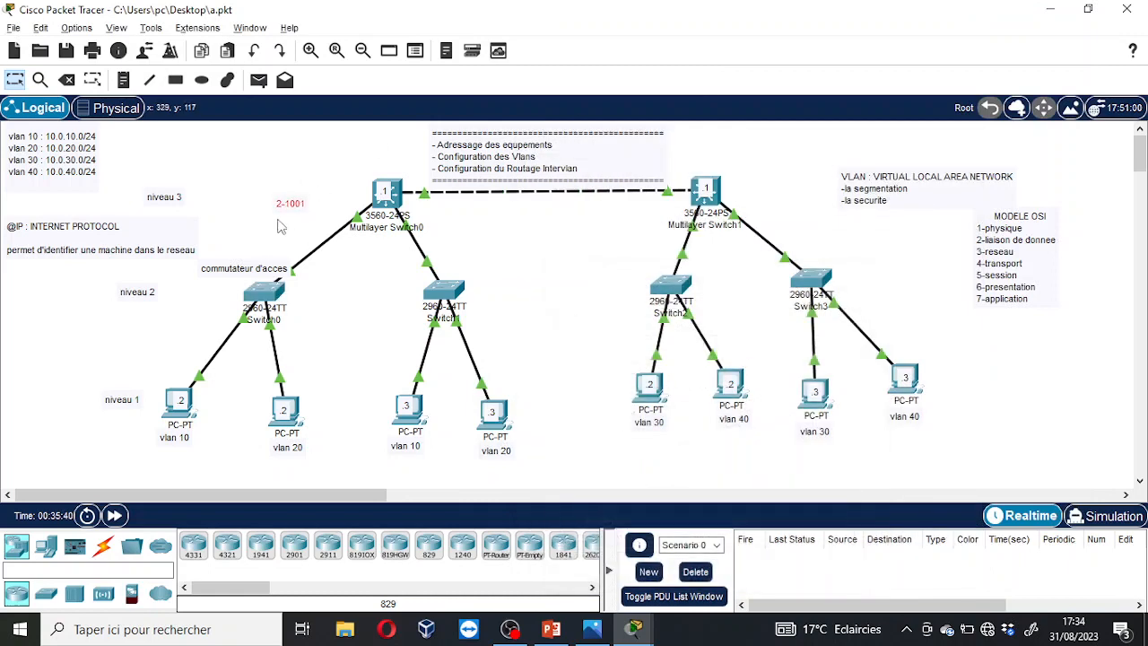
drag(295, 210, 253, 210)
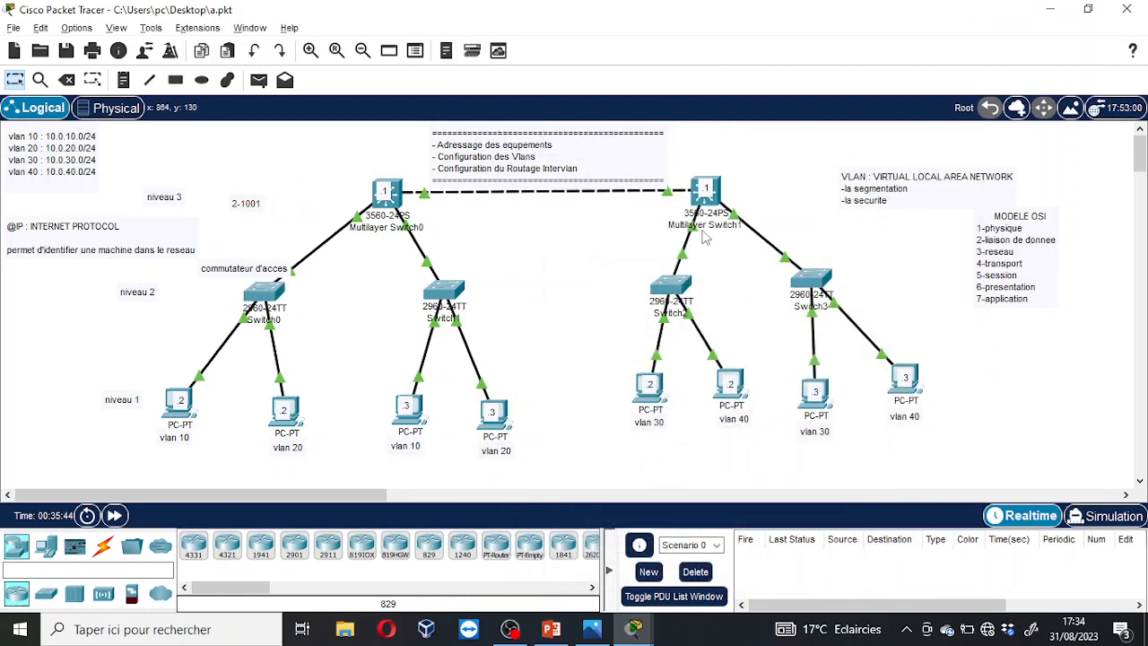
drag(142, 360, 414, 460)
drag(492, 471, 1051, 472)
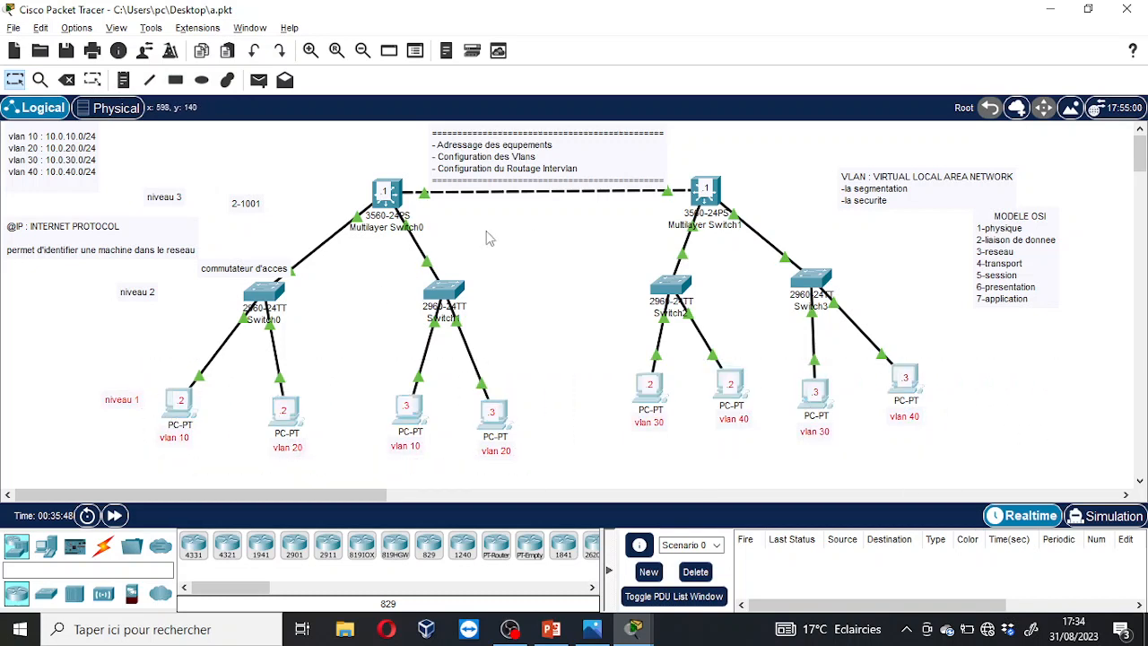
drag(204, 230, 921, 321)
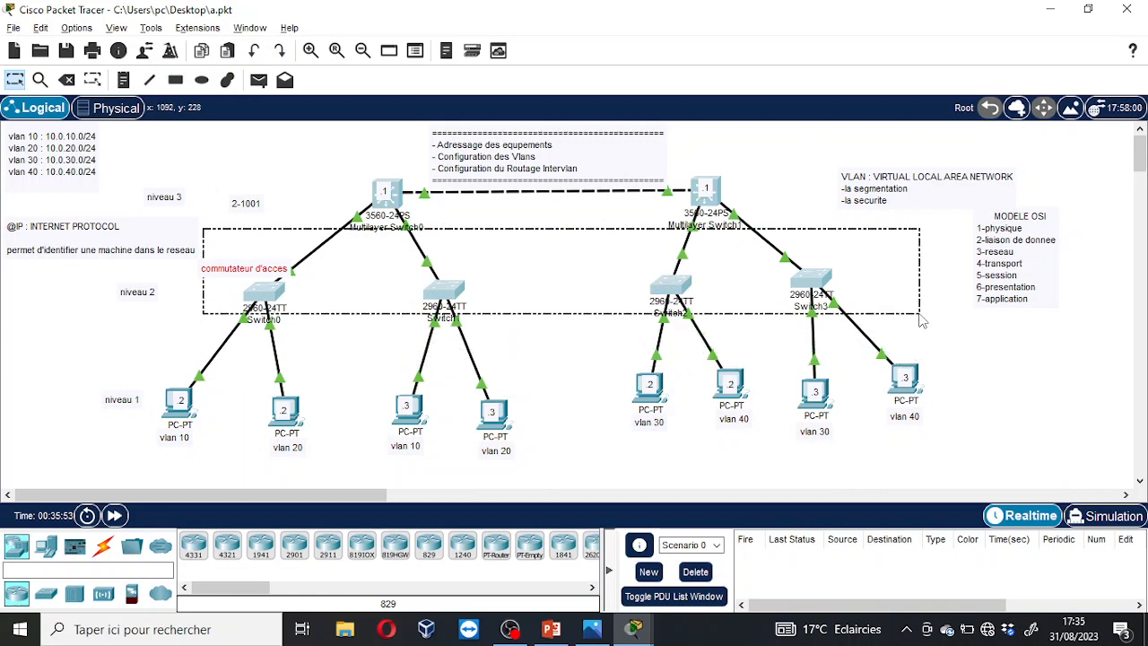
drag(921, 321, 921, 321)
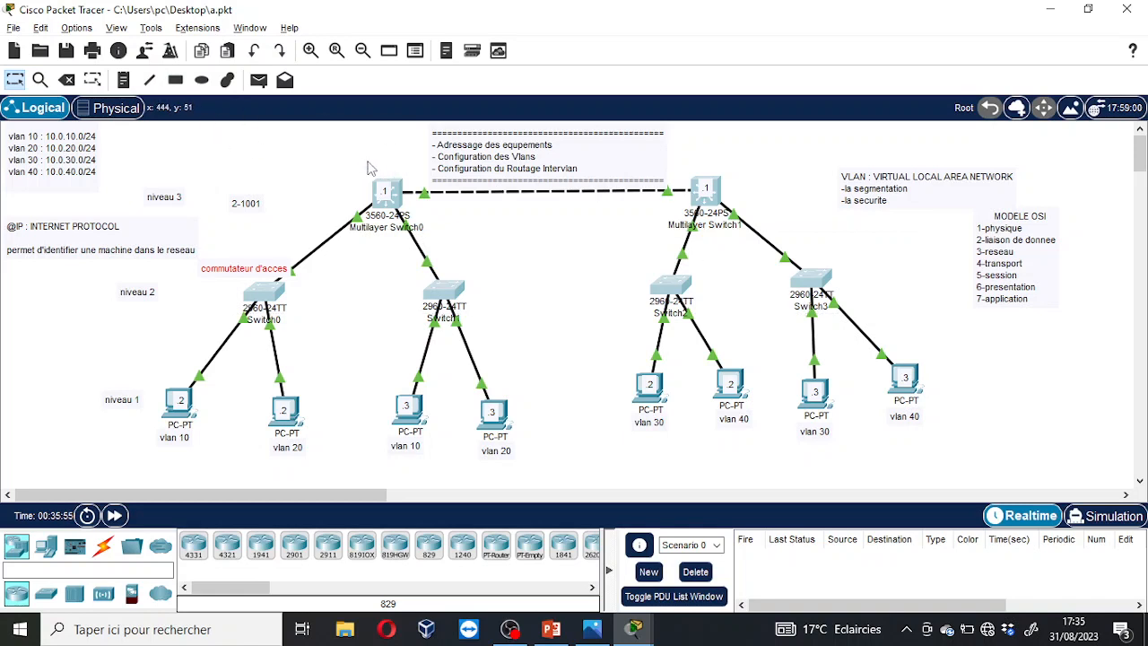
click(363, 190)
drag(364, 190, 168, 216)
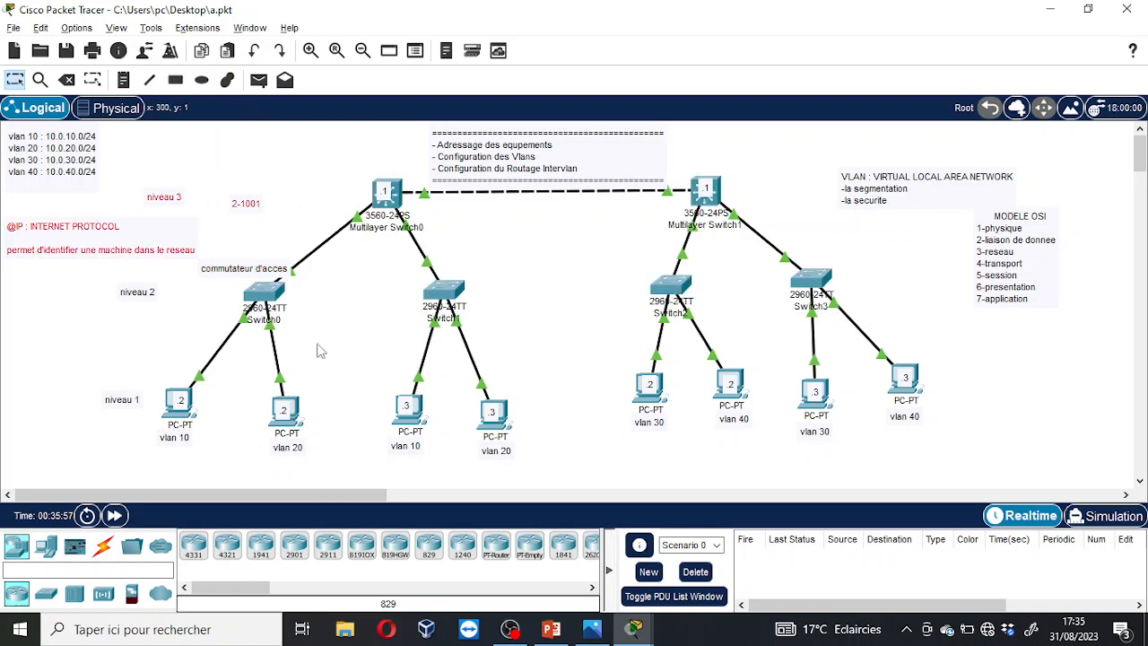
drag(177, 160, 861, 327)
click(926, 281)
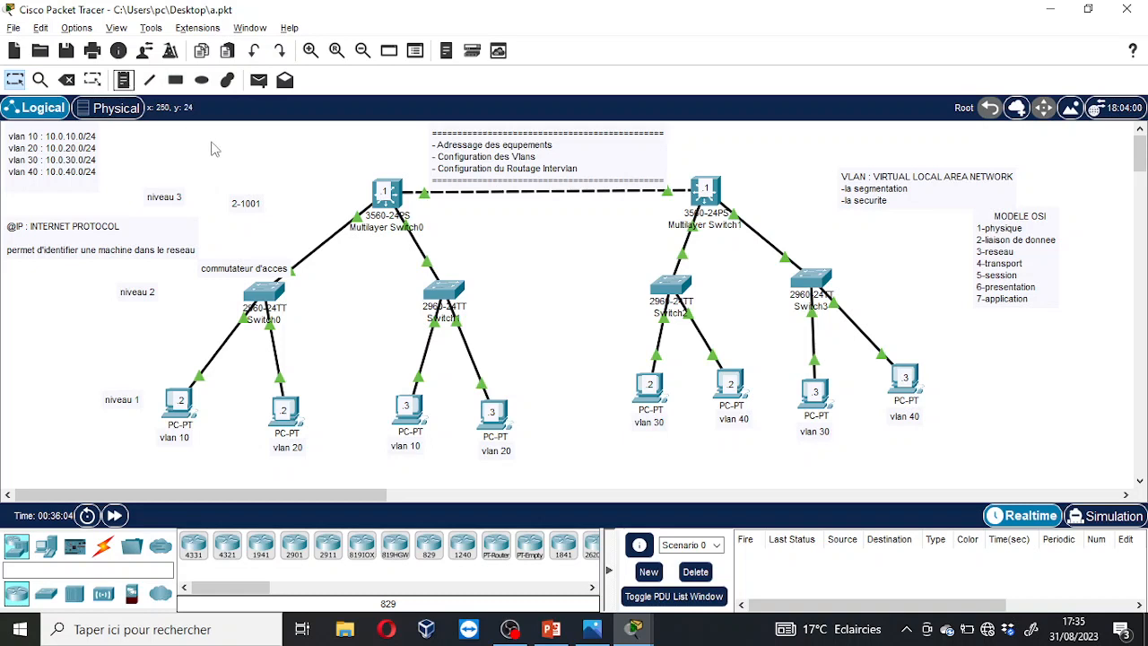
Add the note "peripherique intermediaire = element d'interconnexion" and place it beside the VLAN address list.
click(124, 80)
click(254, 152)
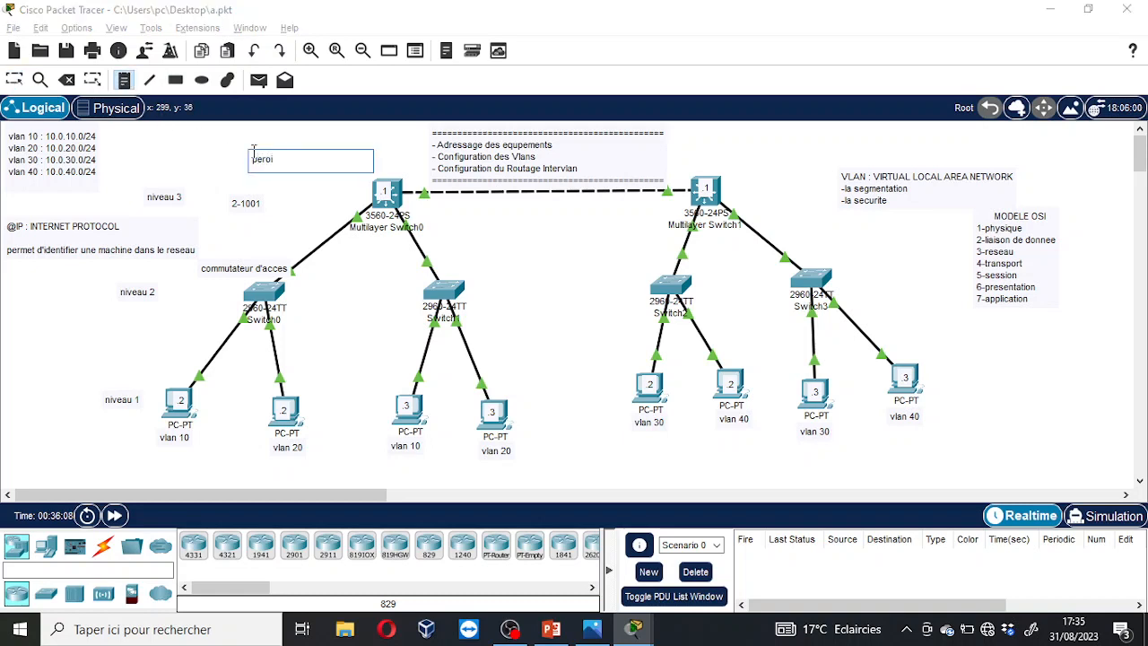
text(peripheriq)
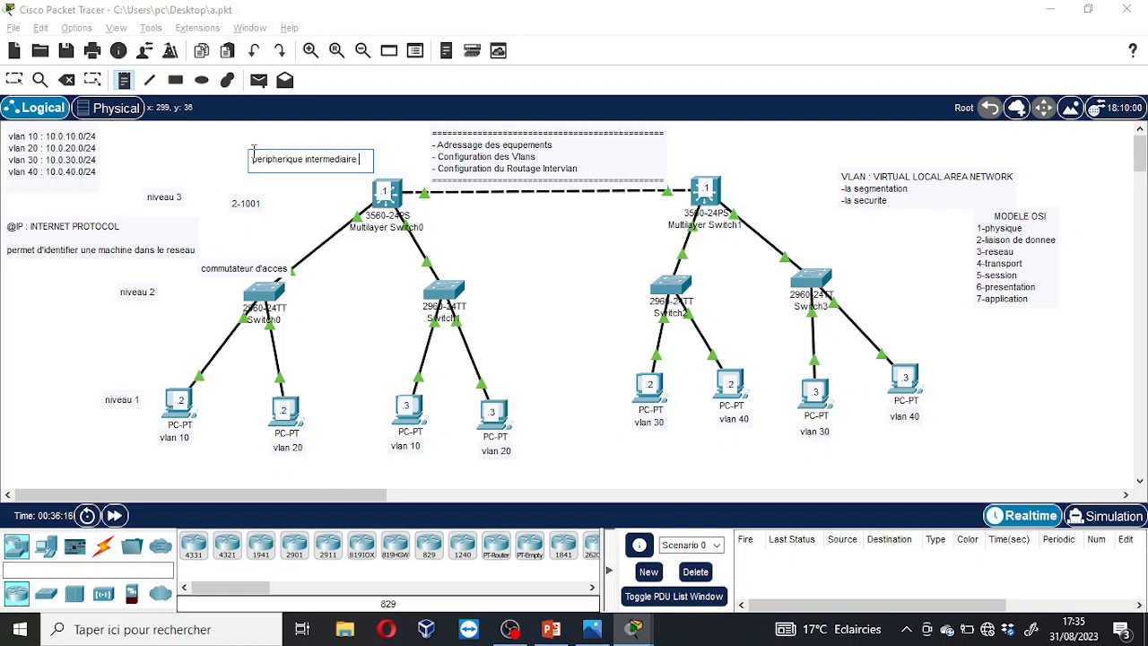
text(ue intermediaire = e)
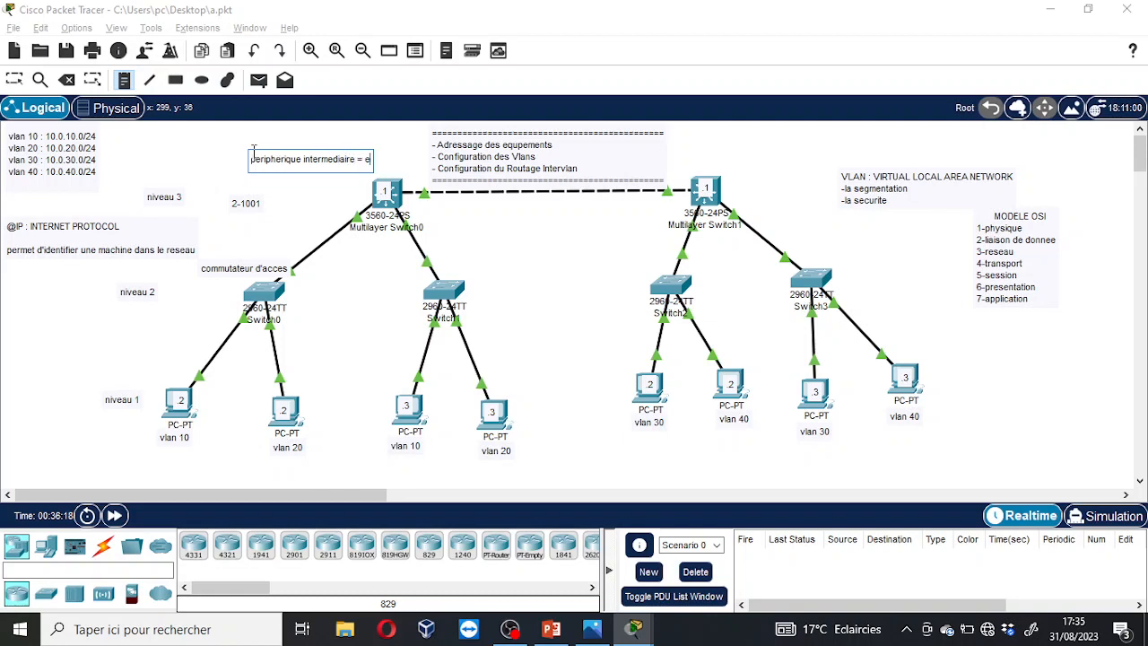
text(leme)
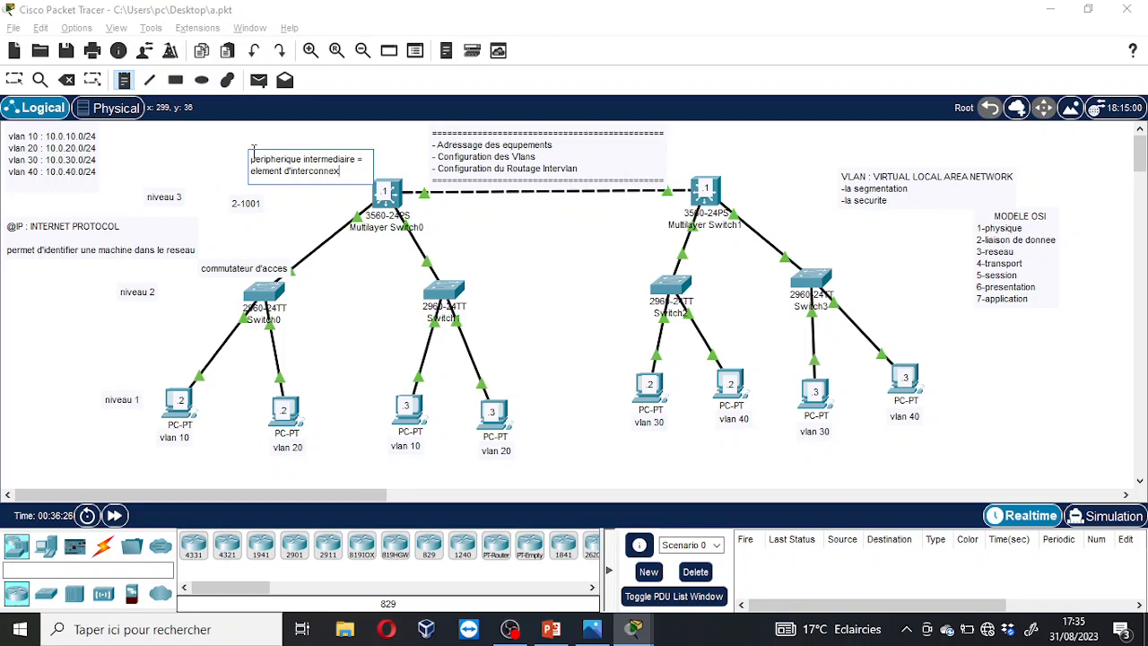
click(15, 81)
drag(337, 160, 215, 141)
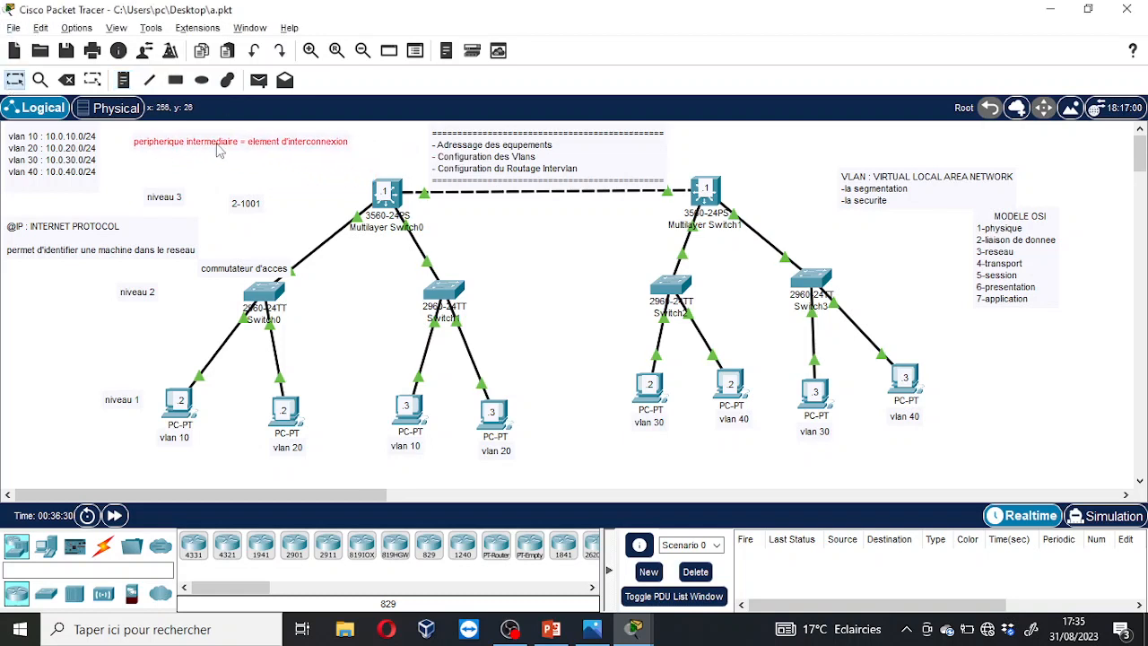
click(312, 175)
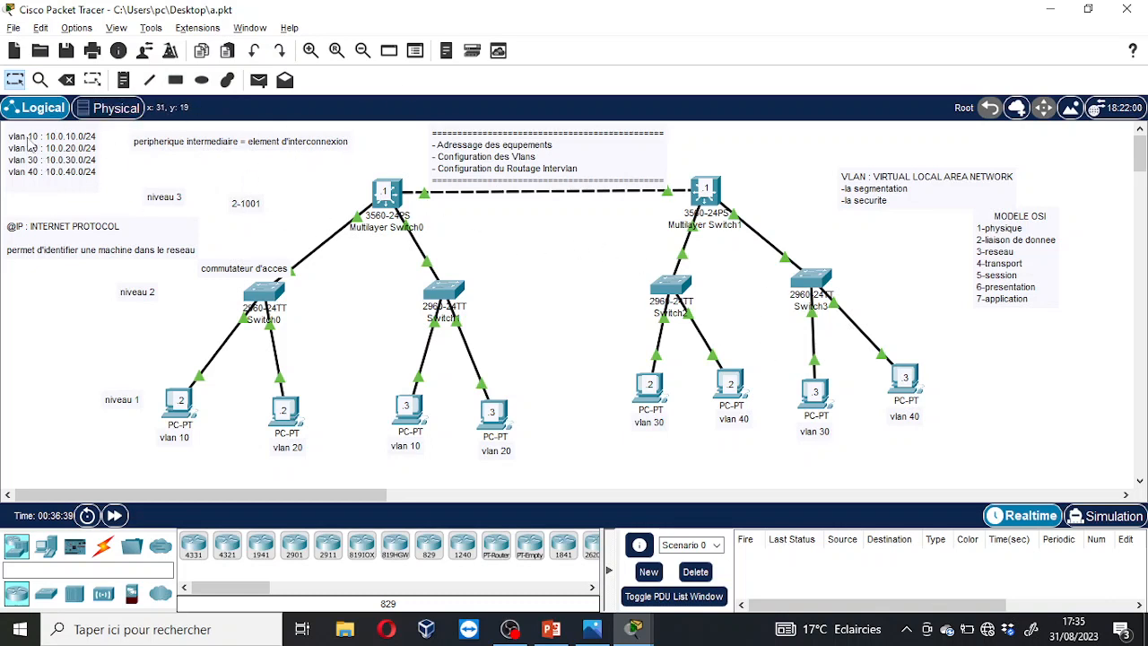
Add a note between Switch1 and Switch2 listing en, conf t, vlan 10, vlan 20, vlan 30 and vlan 40 on separate lines.
click(124, 80)
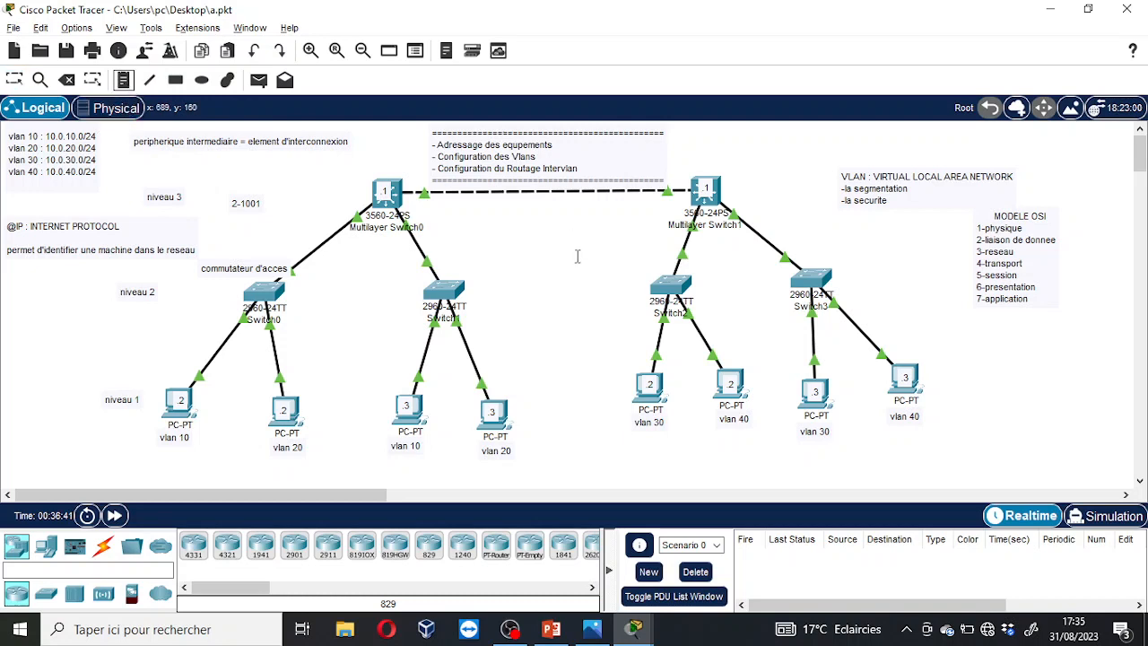
click(549, 253)
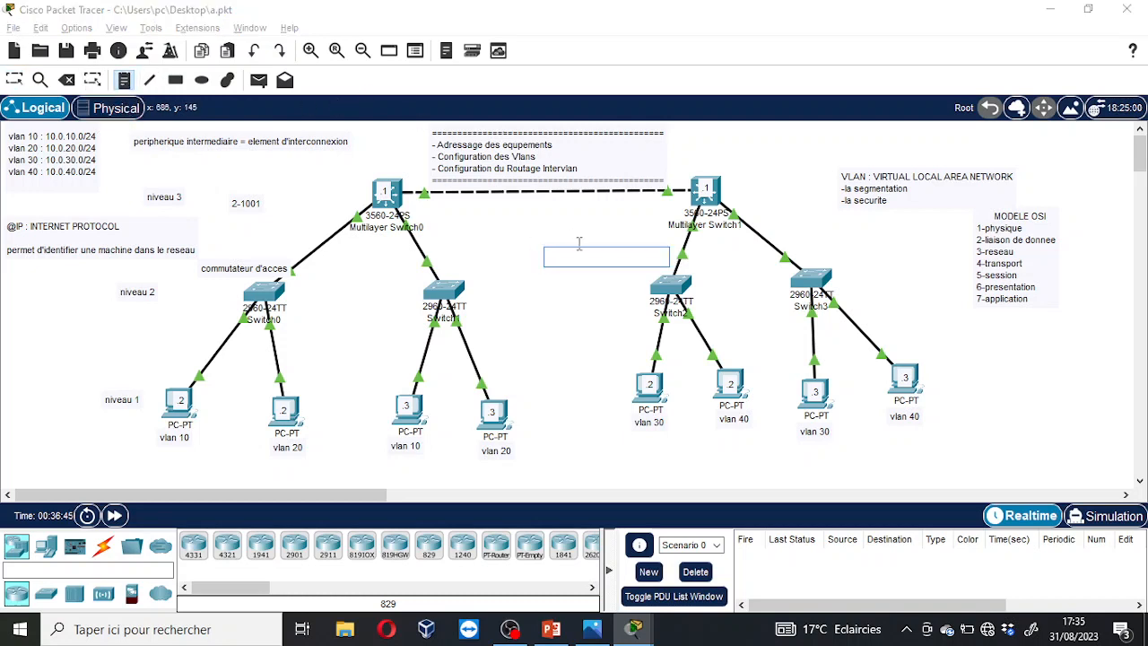
text(en)
key(Return)
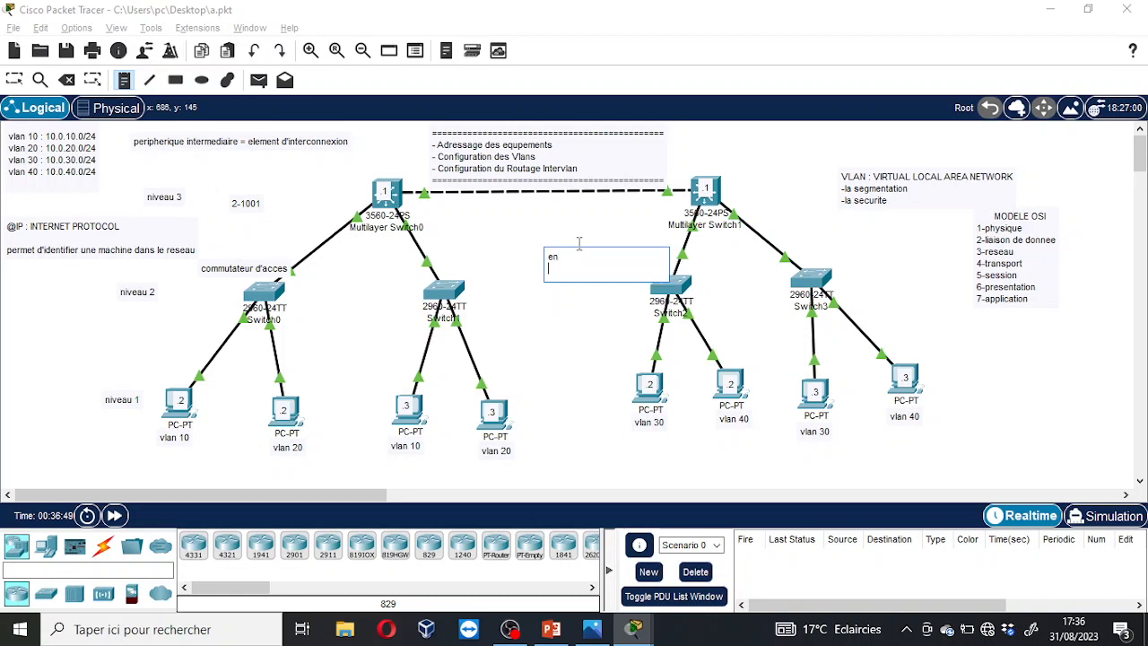
text(conf t)
key(Return)
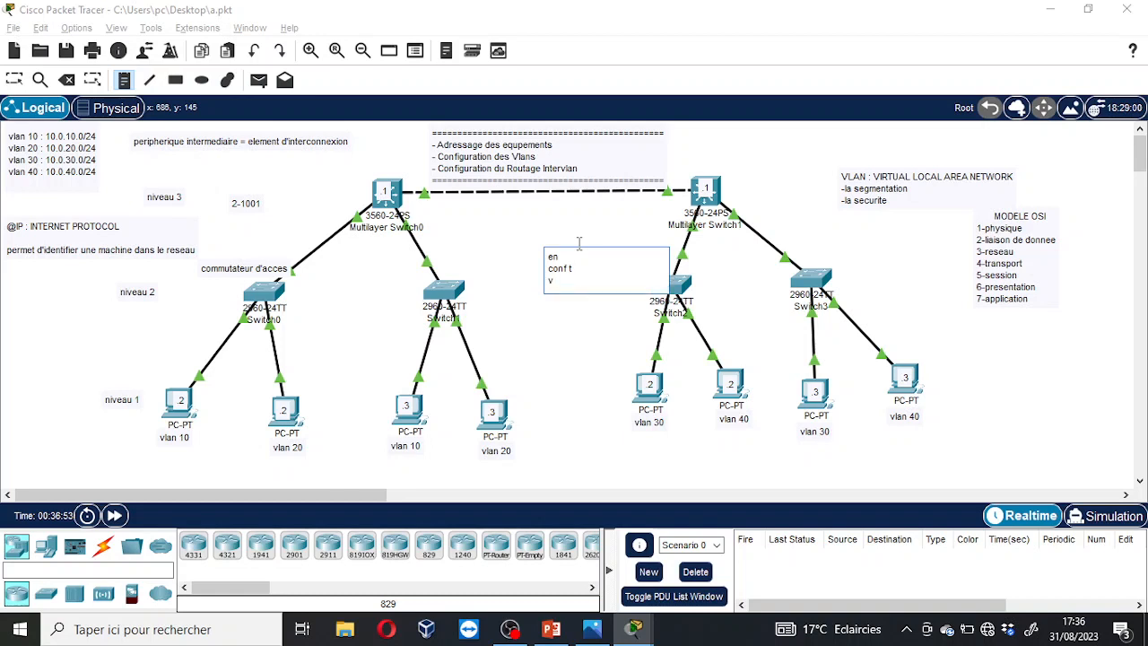
text(vlan 10)
key(Return)
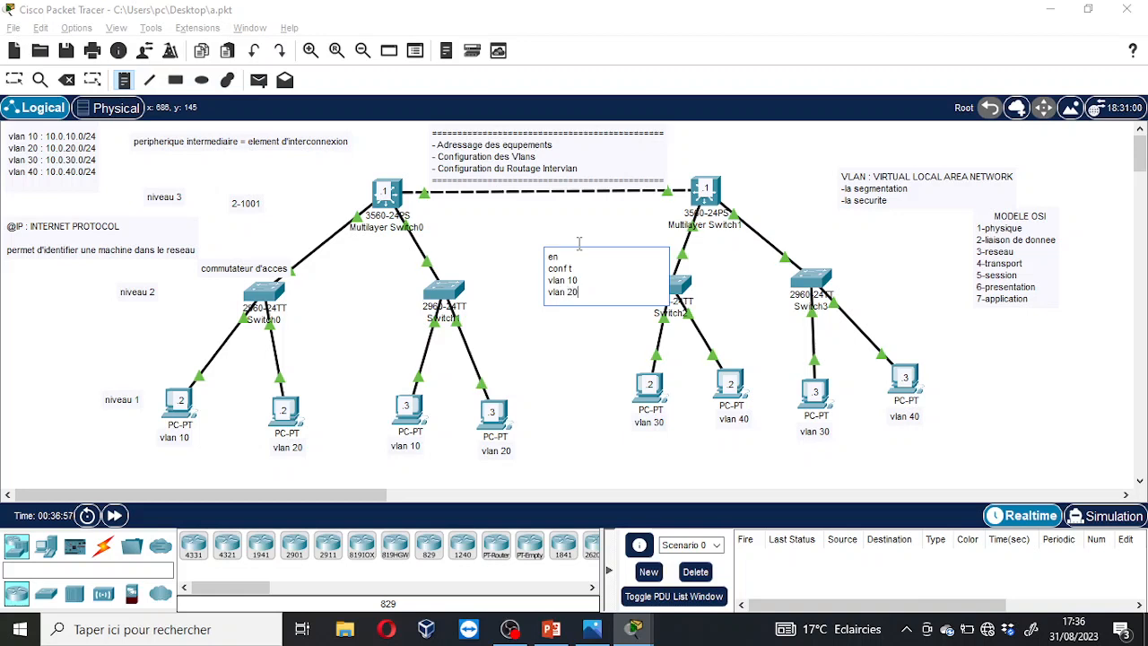
text(vlan 20)
key(Return)
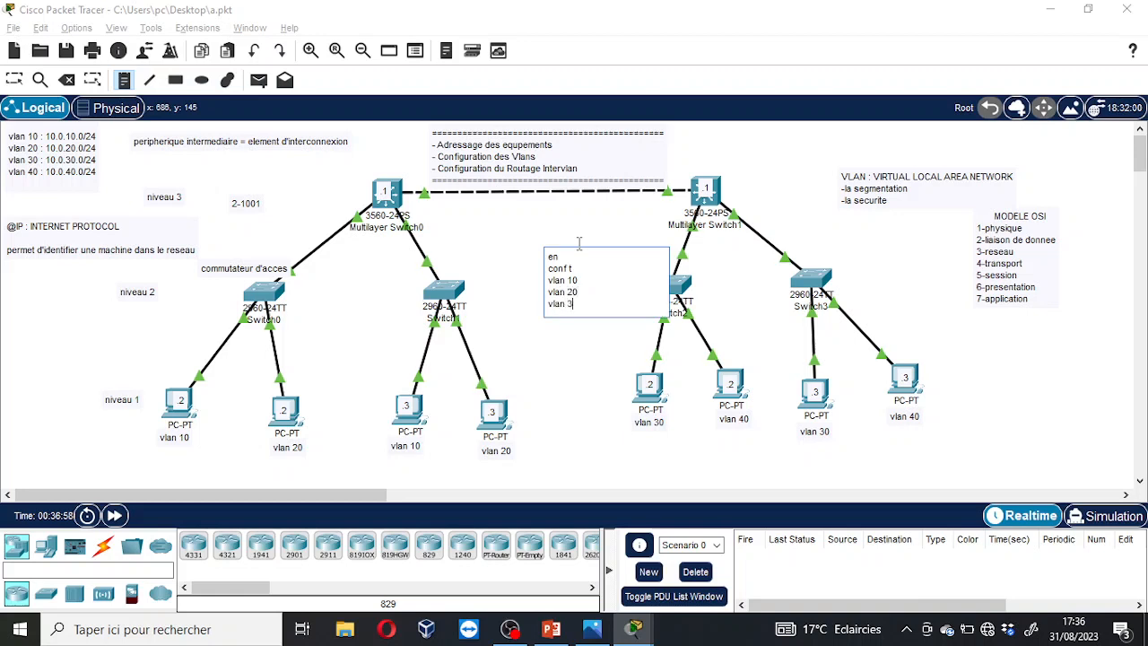
text(vlan 30)
key(Return)
text(vl)
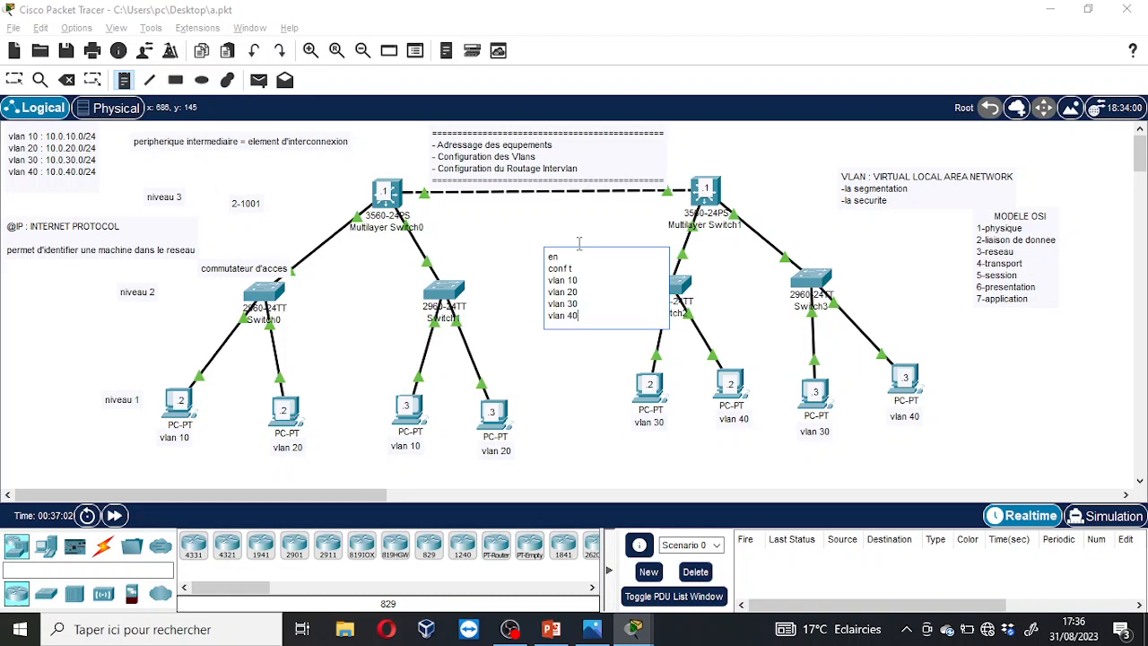
Copy the whole command list from the note and finish placing notes.
key(ctrl+a)
key(super+c)
click(360, 272)
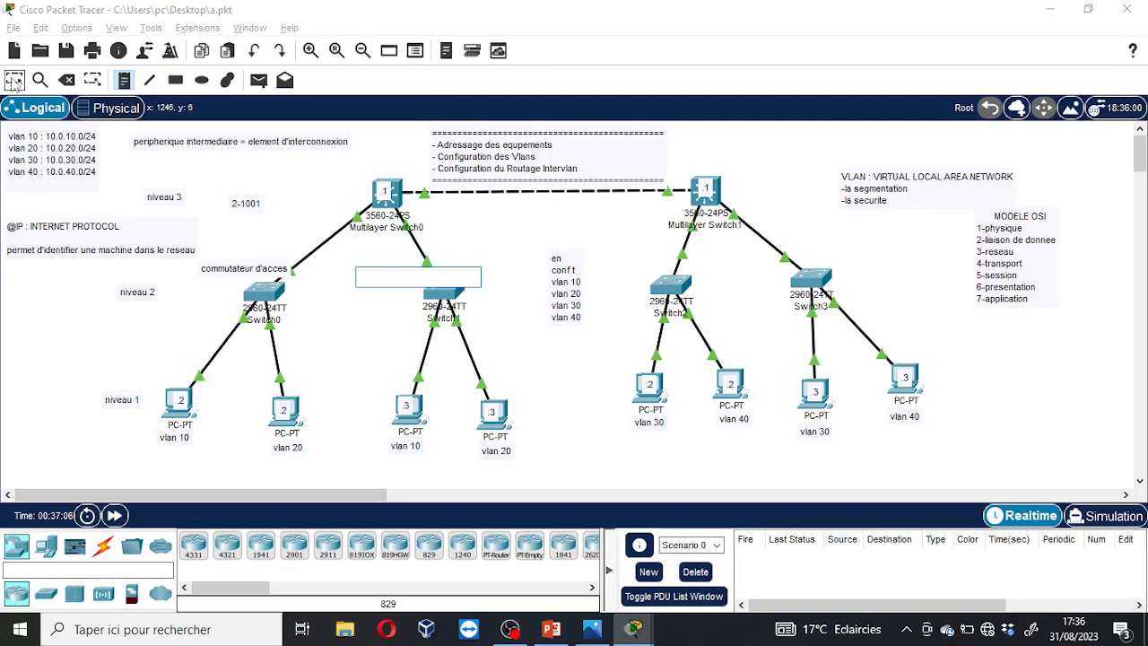
click(251, 225)
Run the copied command list on Switch1 to create VLANs 10, 20, 30 and 40, and leave configuration mode.
click(447, 296)
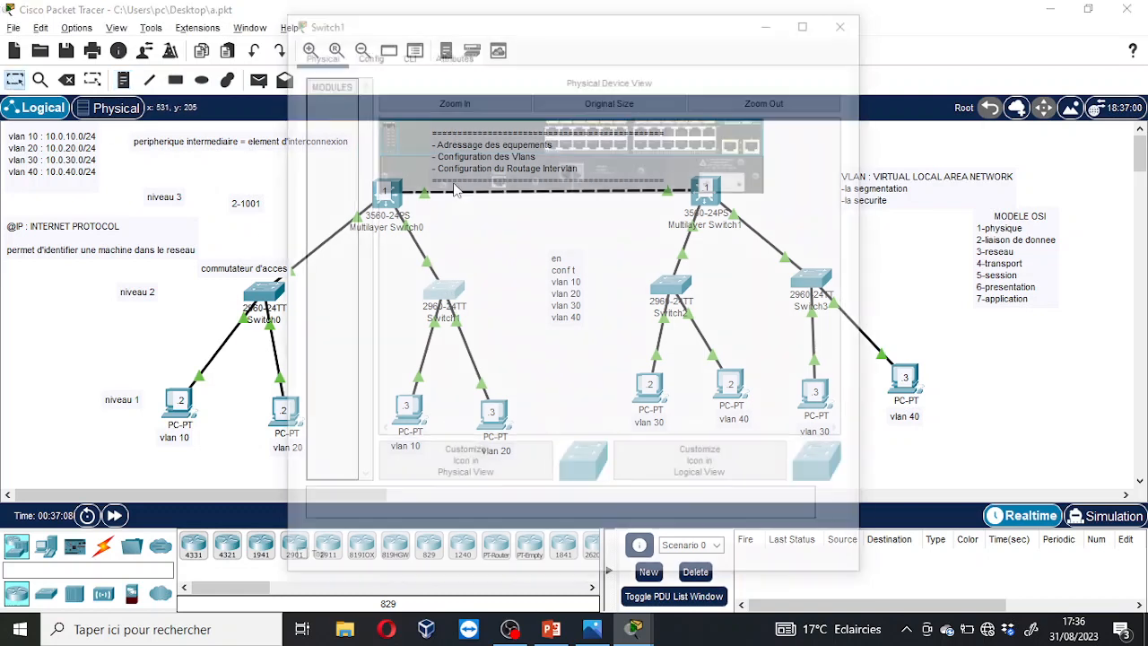
click(405, 52)
drag(621, 327, 626, 314)
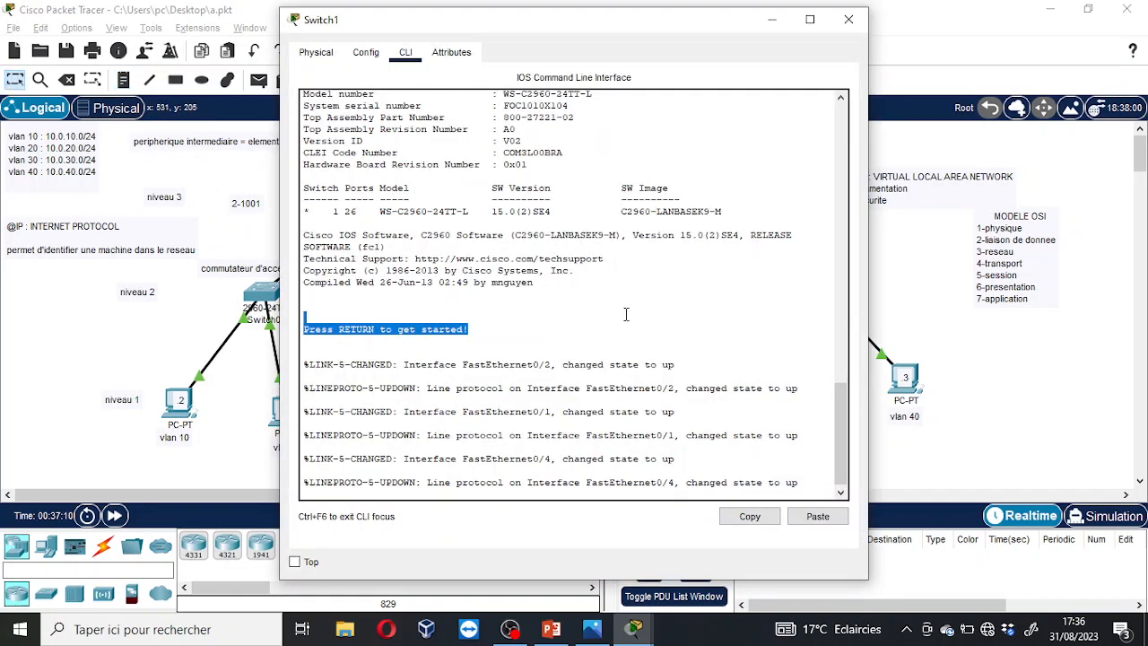
key(Return)
right_click(626, 315)
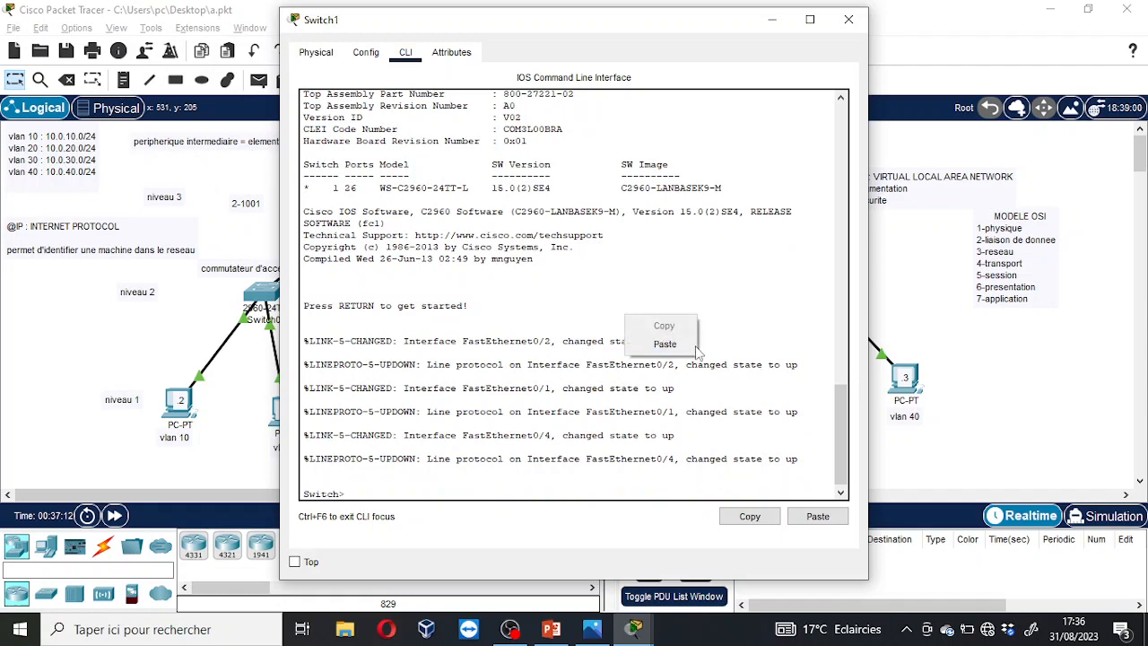
click(799, 462)
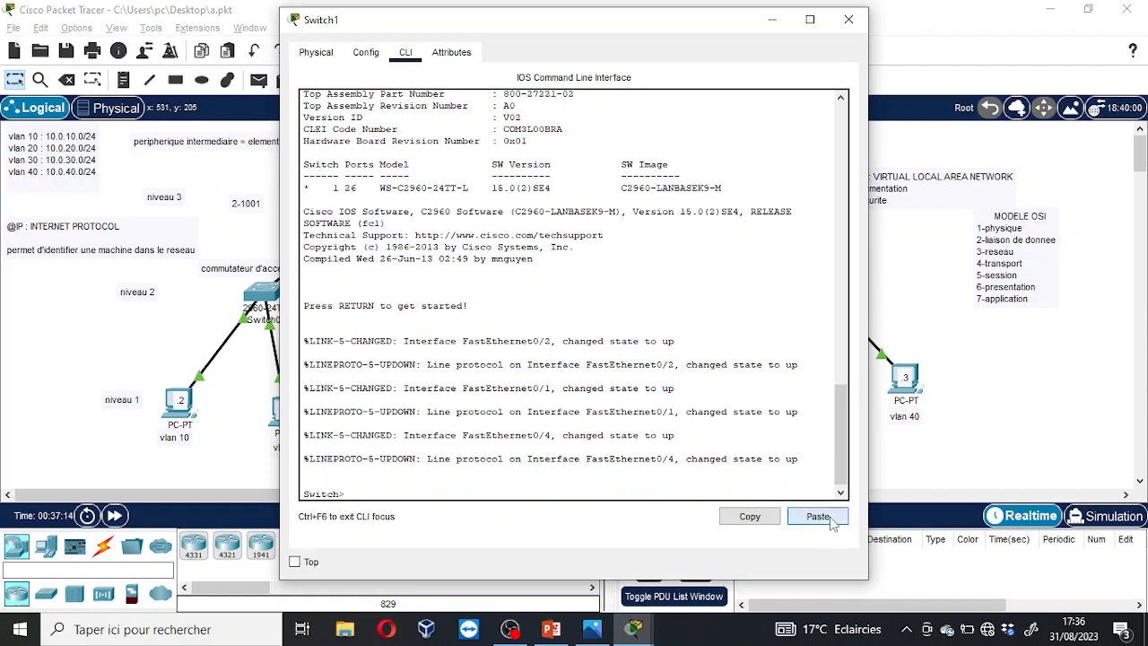
click(817, 517)
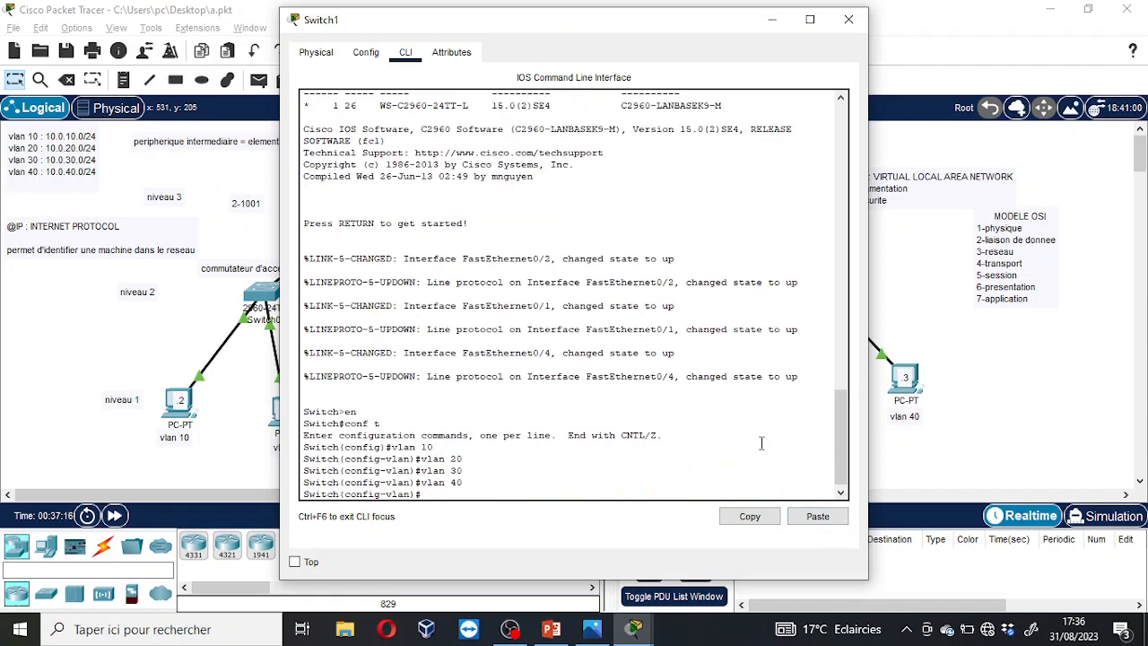
text(d)
key(ctrl+z)
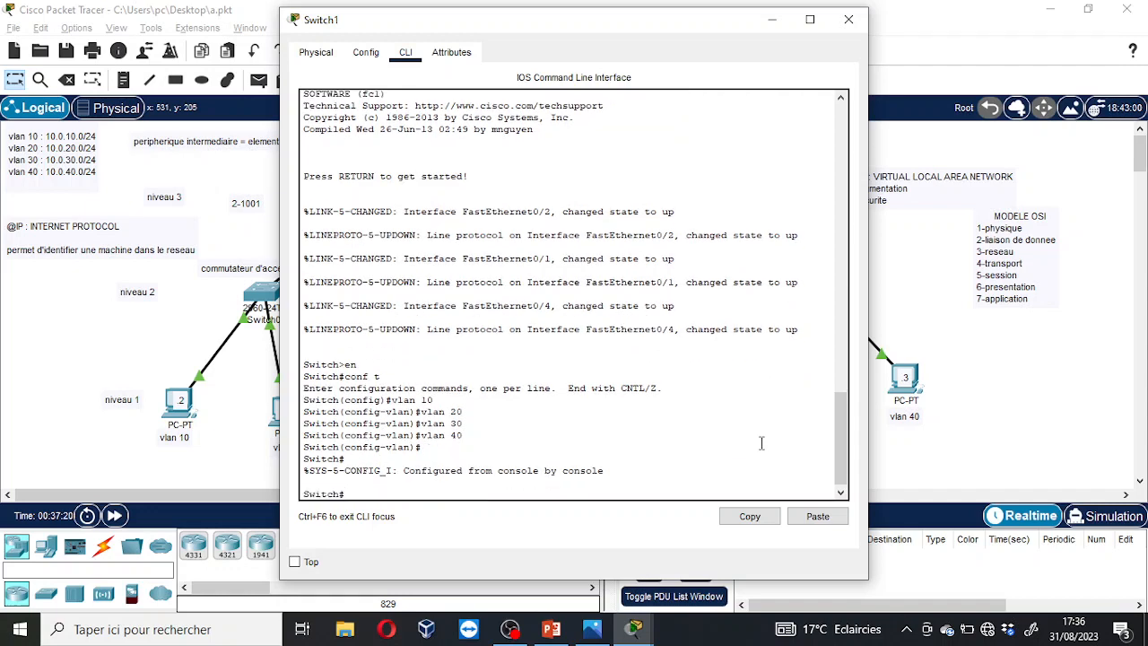
Check the VLAN table on Switch1 with show vlan brief and put its window away.
text(sh)
key(Tab)
text(vl)
key(Tab)
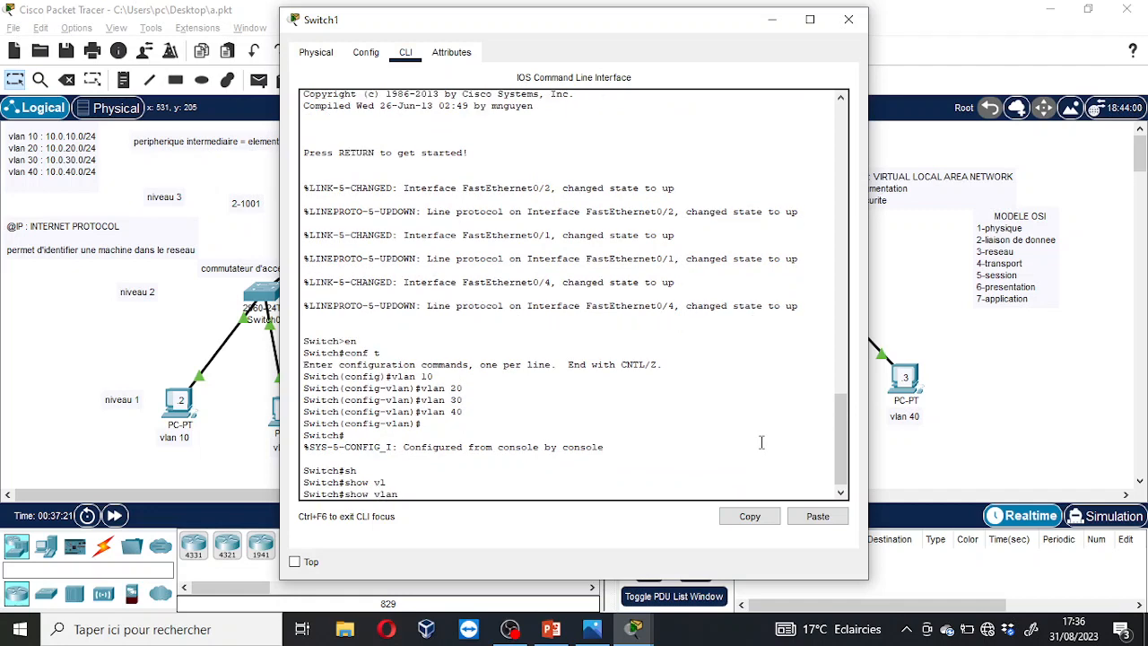
text(bri)
key(Tab)
key(Return)
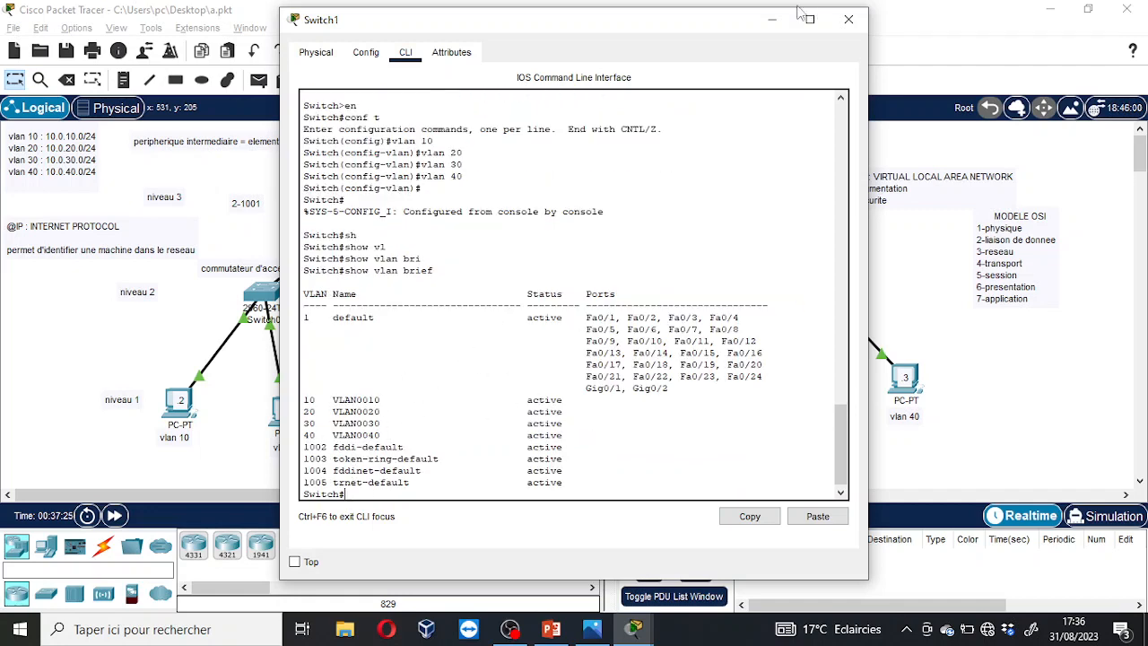
click(772, 19)
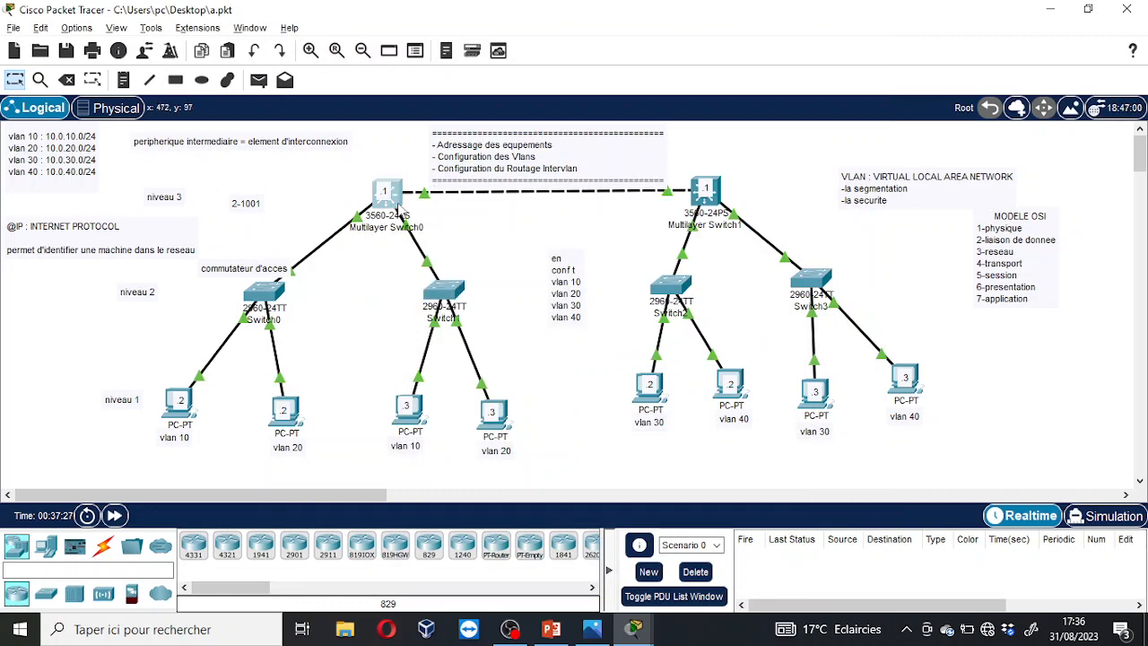
Run the copied command list from user mode on Multilayer Switch0 to enter VLANs 10, 20, 30 and 40, and close its window.
click(386, 194)
click(404, 52)
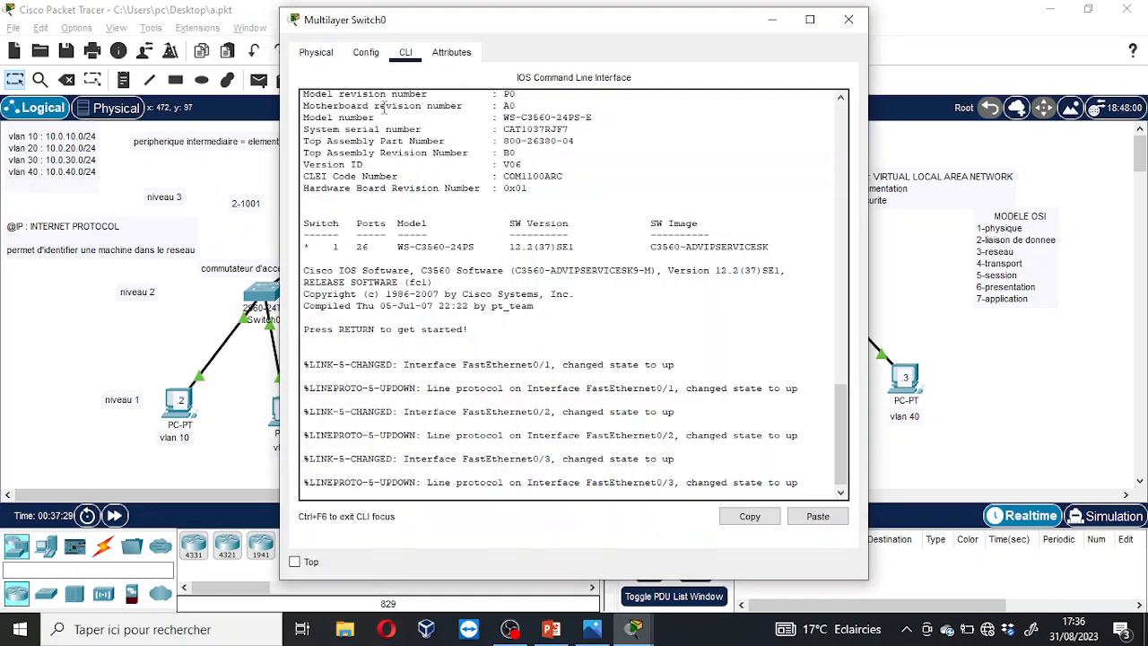
key(Return)
text(en)
key(Return)
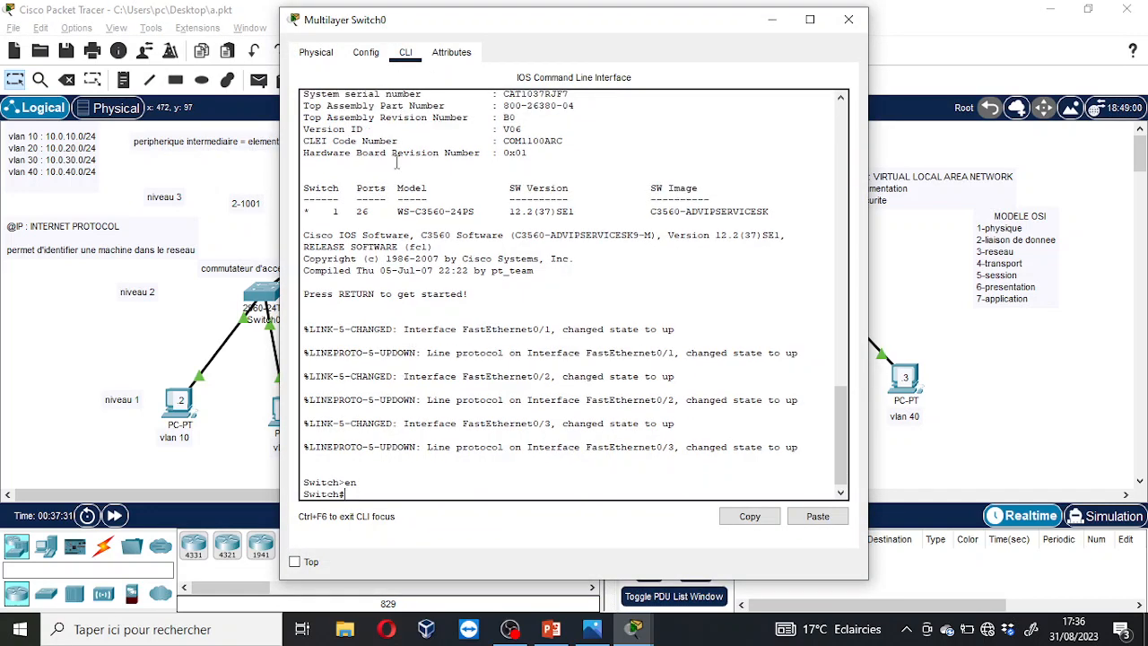
text(exit)
key(Return)
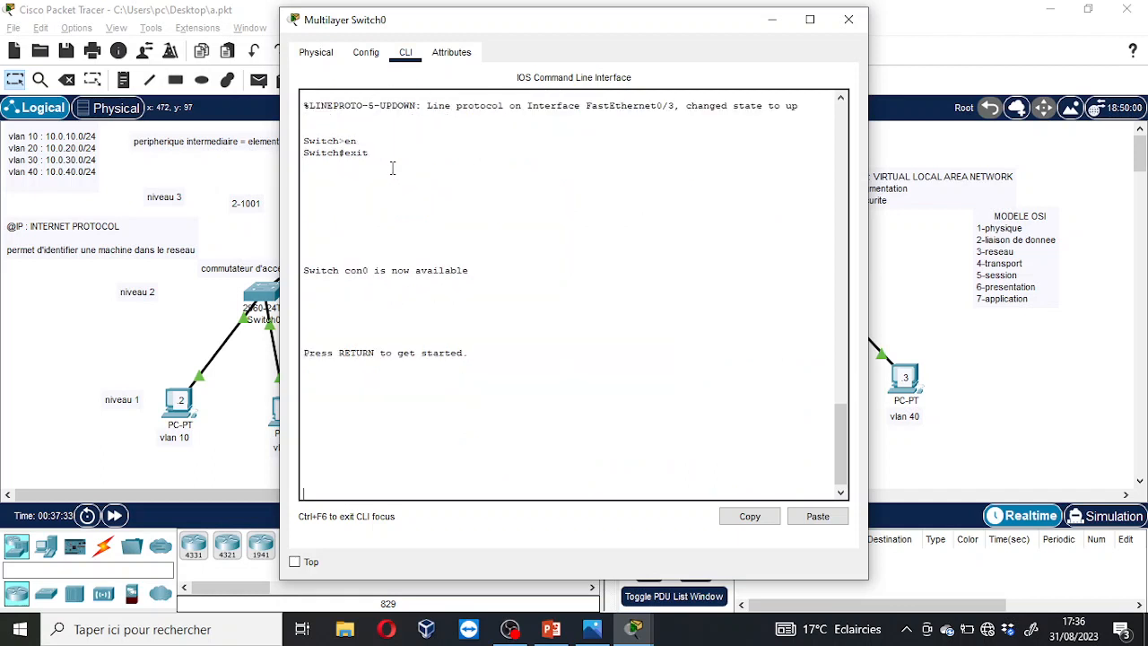
key(Return)
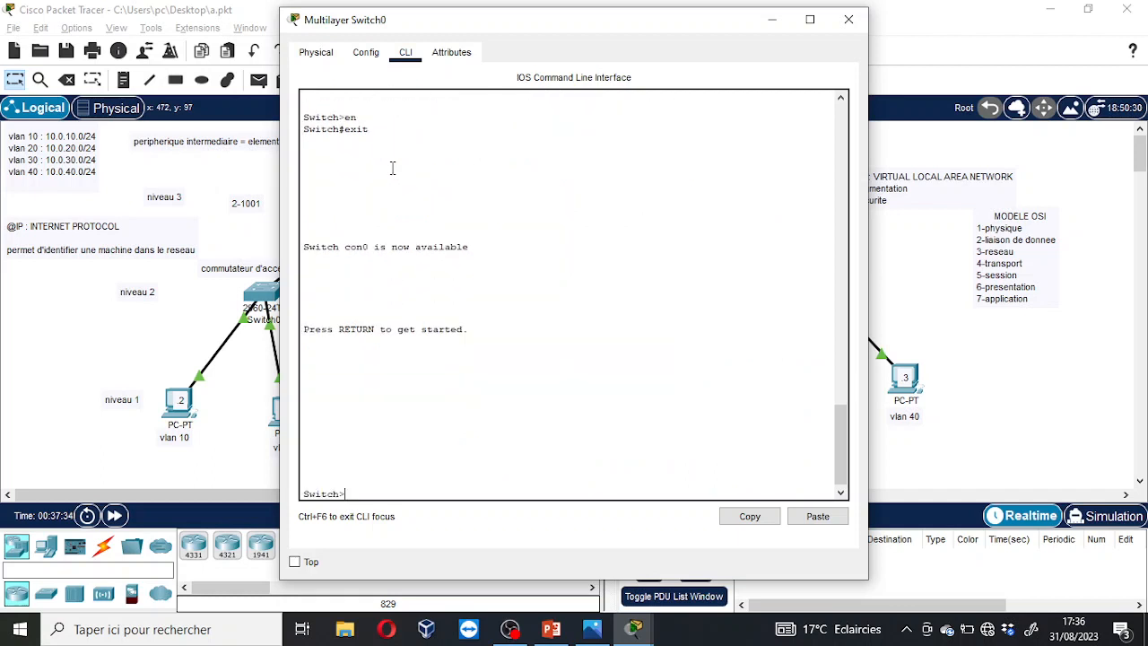
click(817, 515)
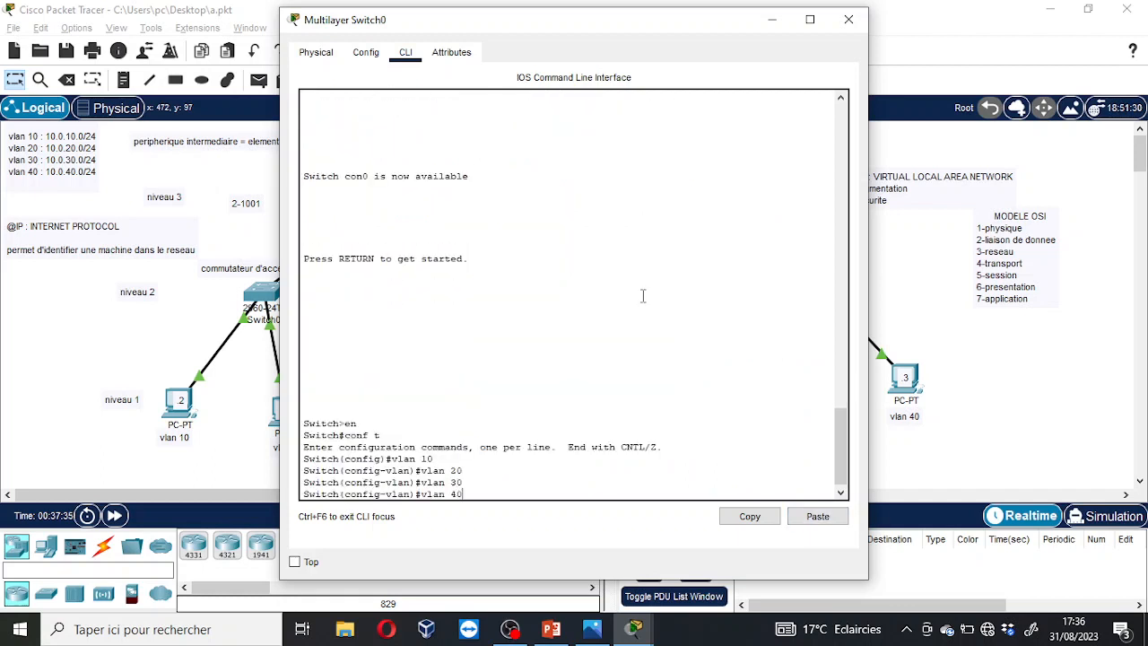
click(849, 19)
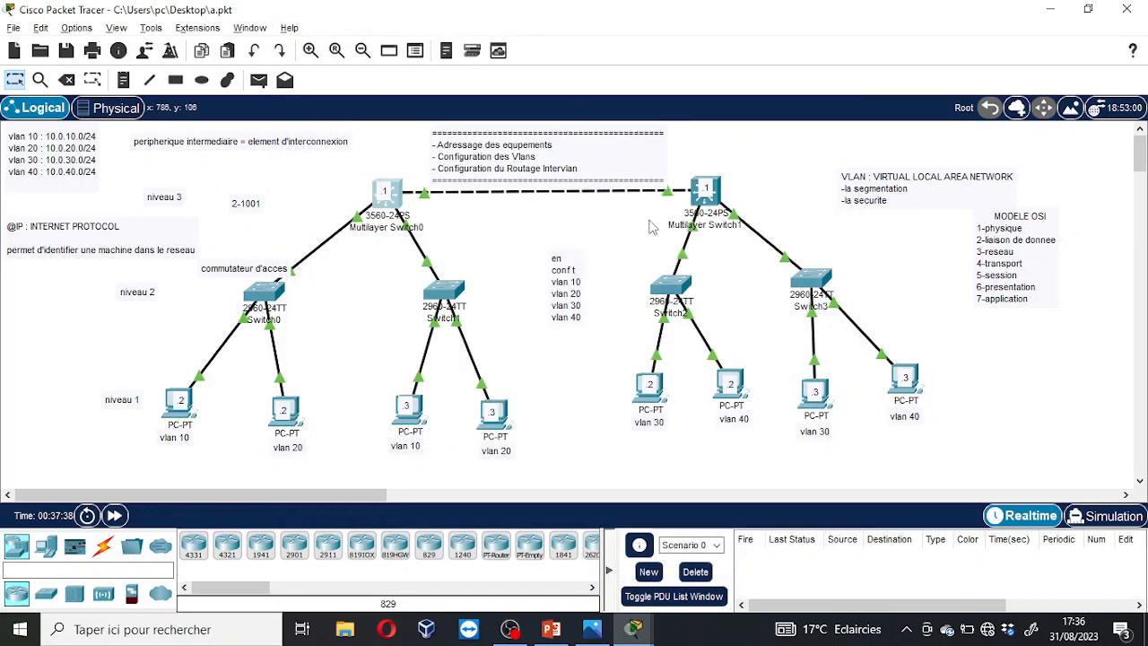
Run the copied command list on Multilayer Switch1 to enter VLANs 10, 20, 30 and 40, and close its window.
click(707, 190)
click(406, 52)
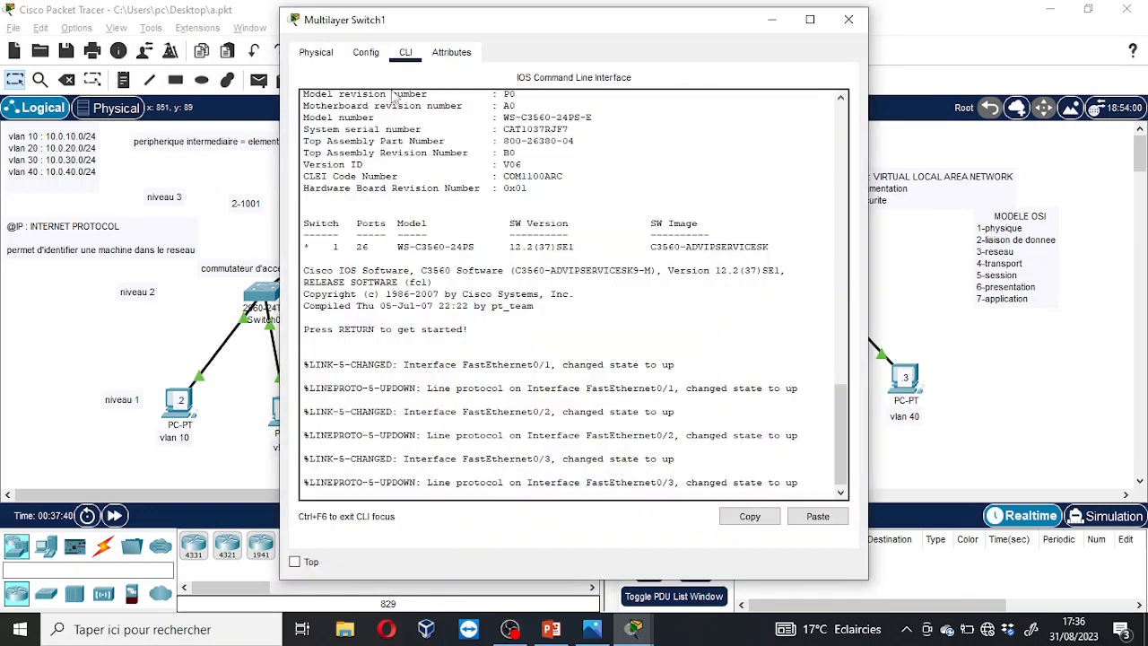
key(Return)
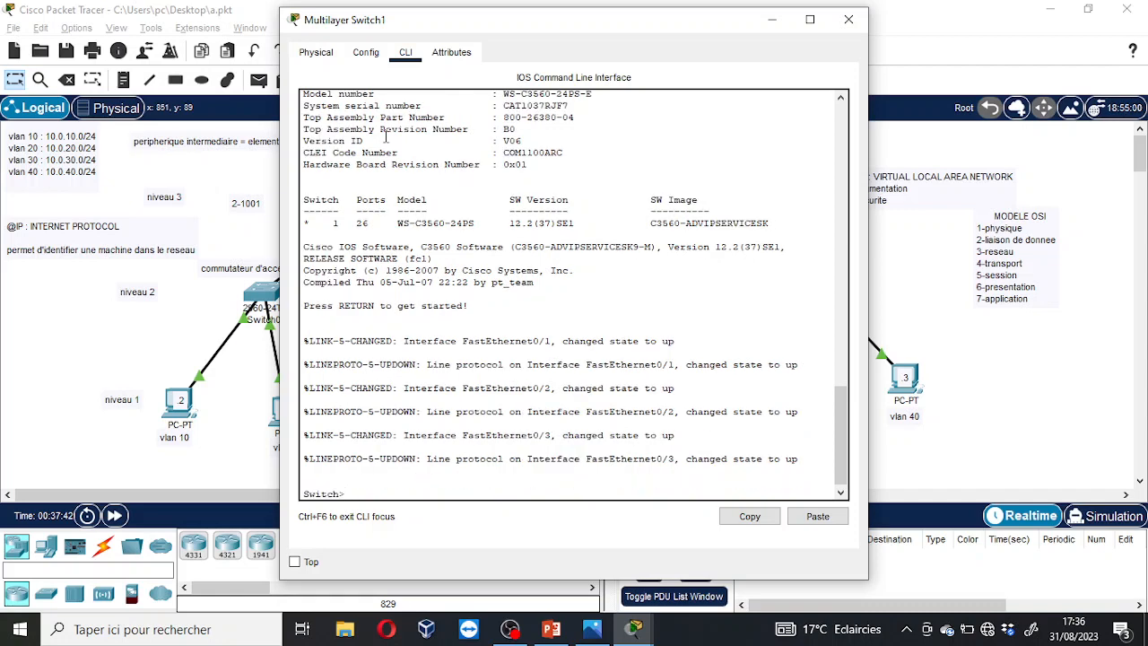
right_click(398, 153)
click(458, 191)
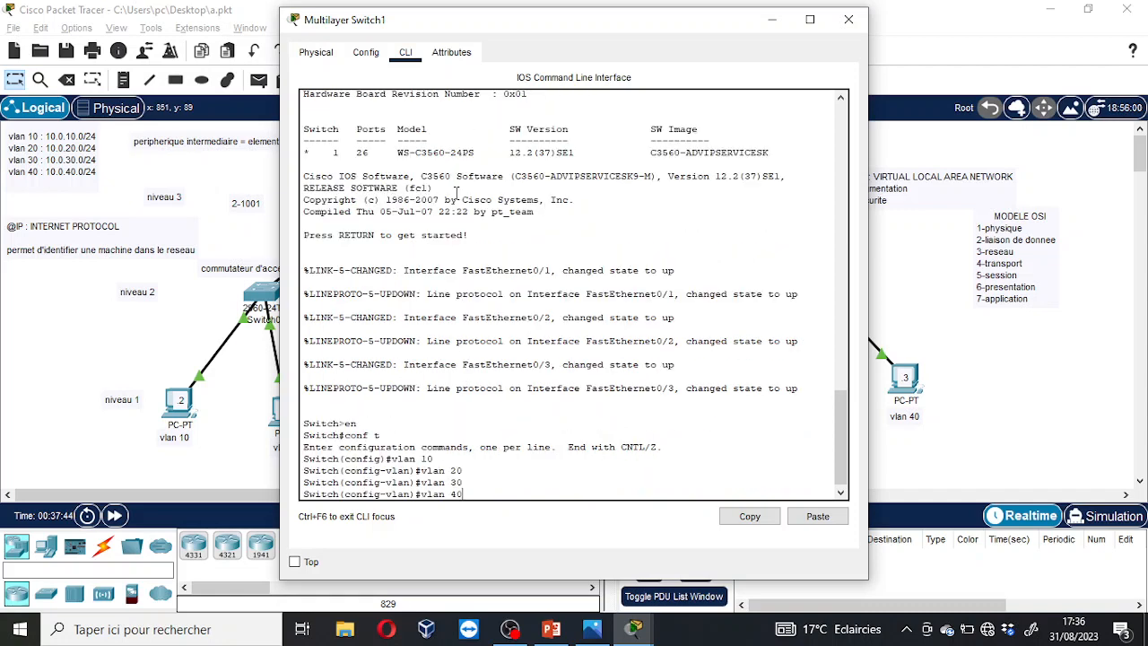
click(849, 19)
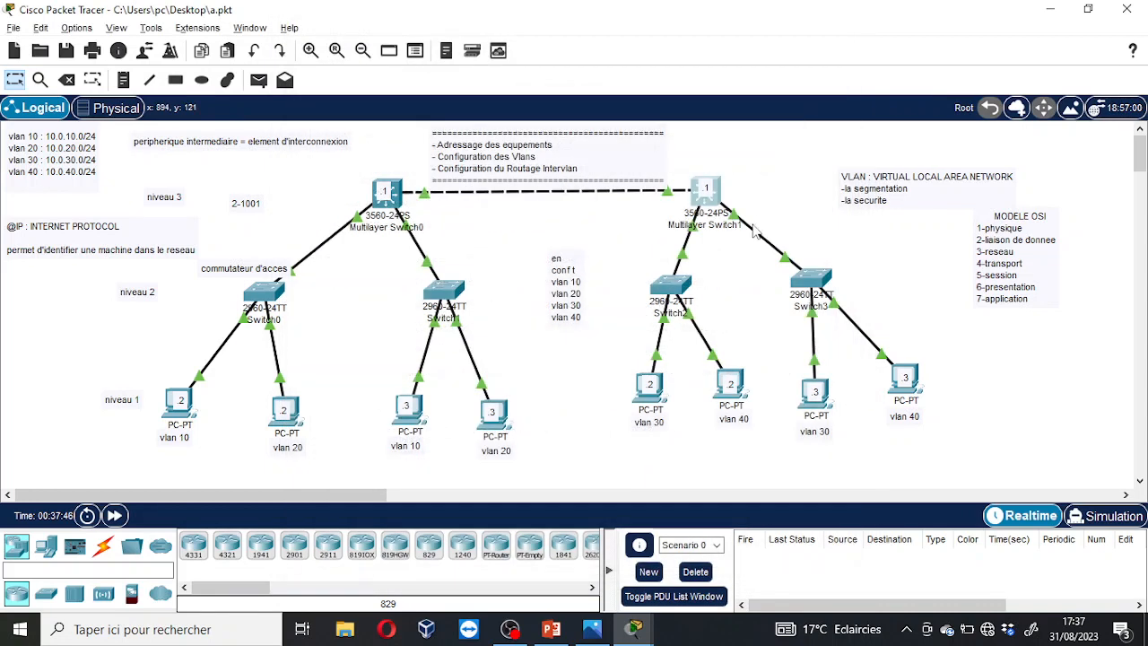
Run the copied command list on Switch2, repeating it until VLANs 10, 20, 30 and 40 are entered, and close its window.
click(675, 301)
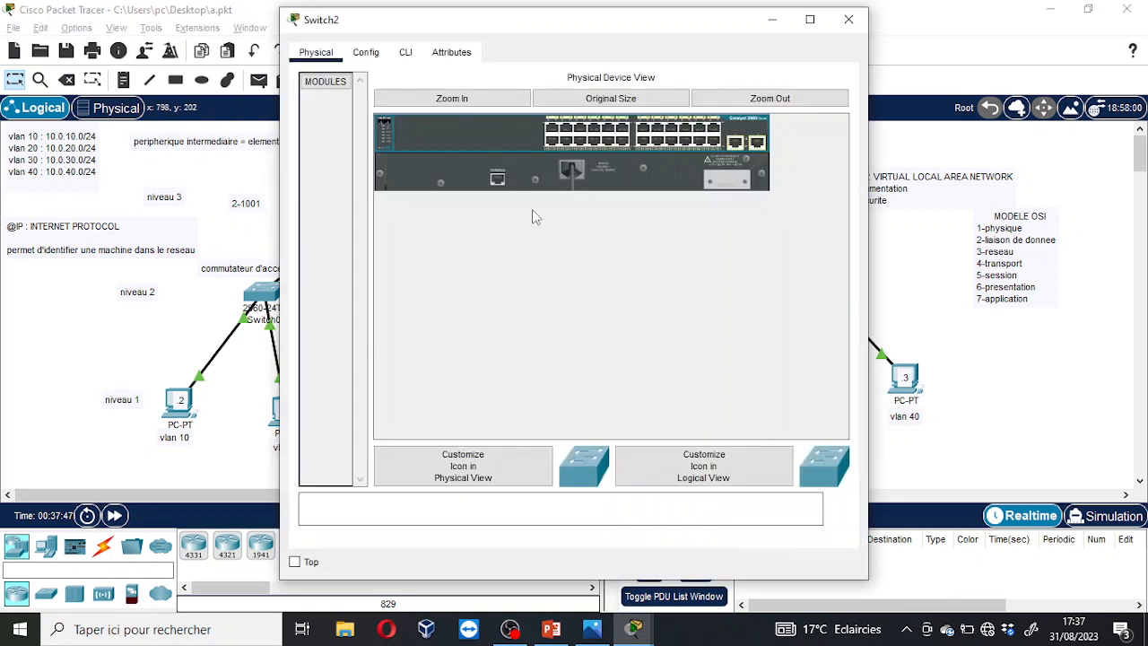
click(406, 52)
right_click(429, 145)
click(467, 169)
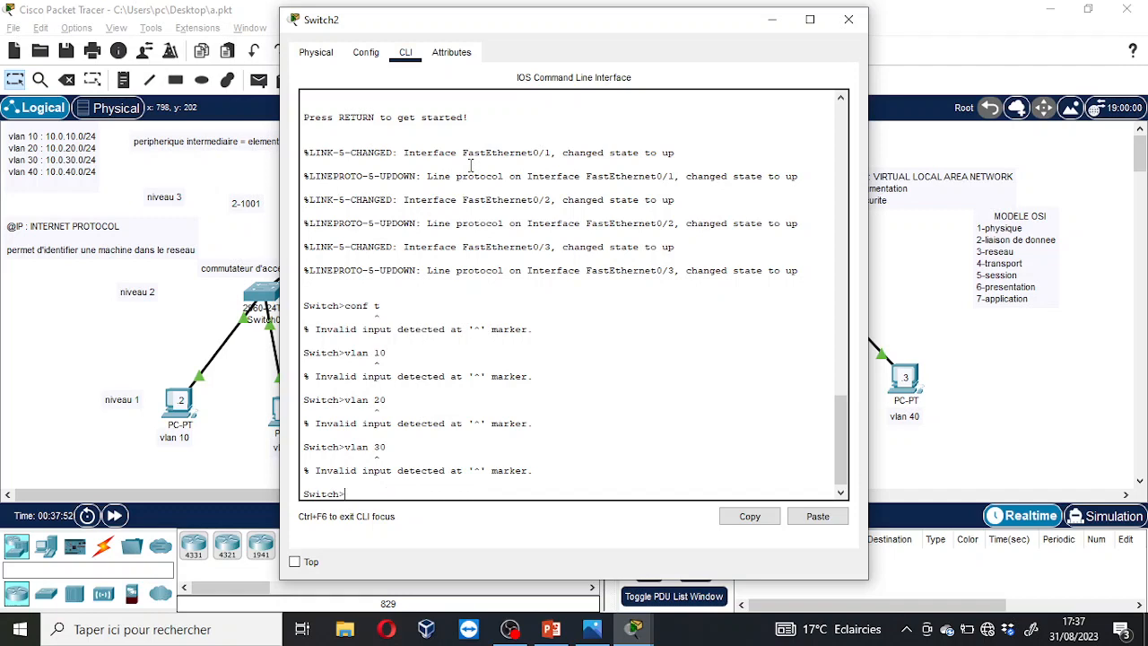
right_click(472, 163)
click(490, 194)
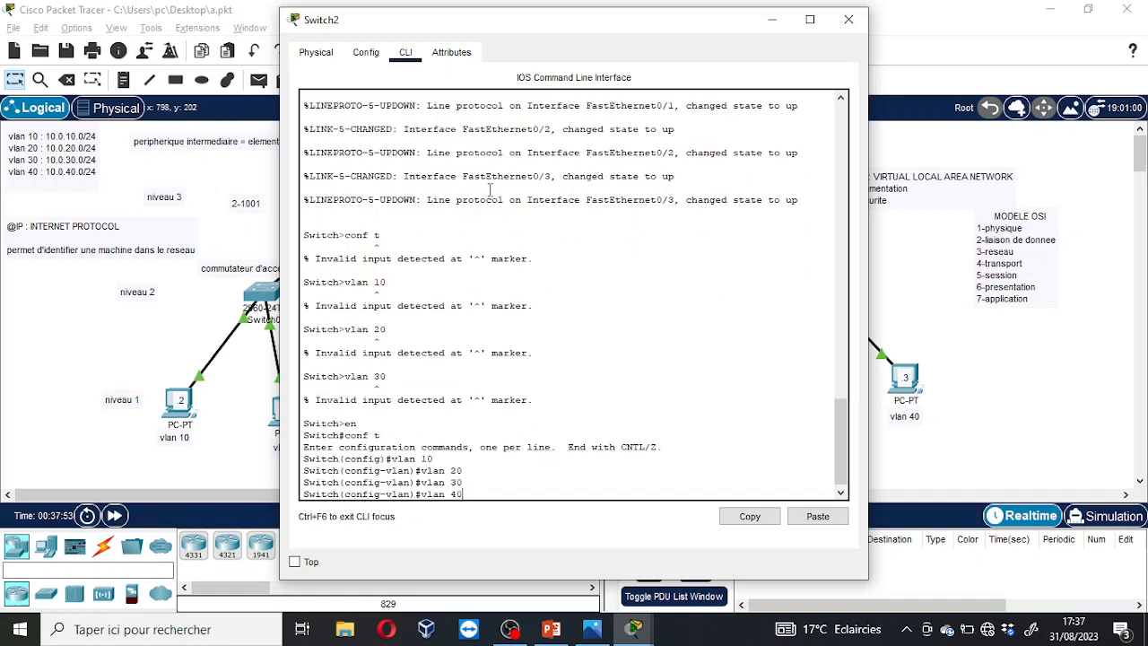
click(857, 27)
Enter privileged mode on Switch3 with en and try to leave it with the command xit.
click(811, 279)
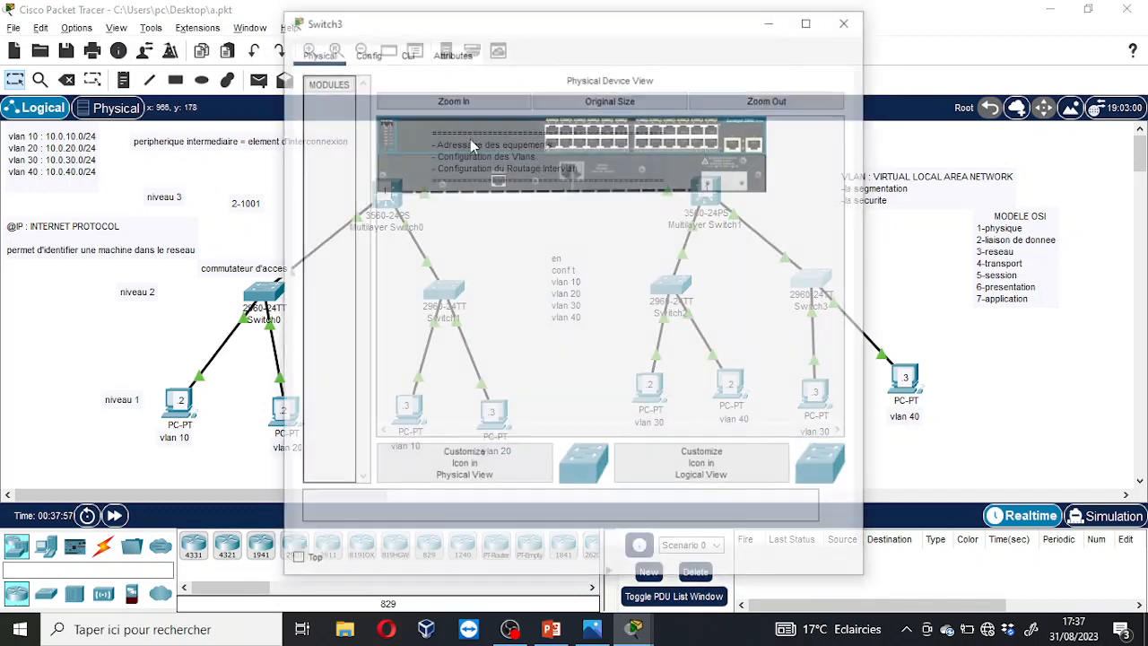
click(405, 52)
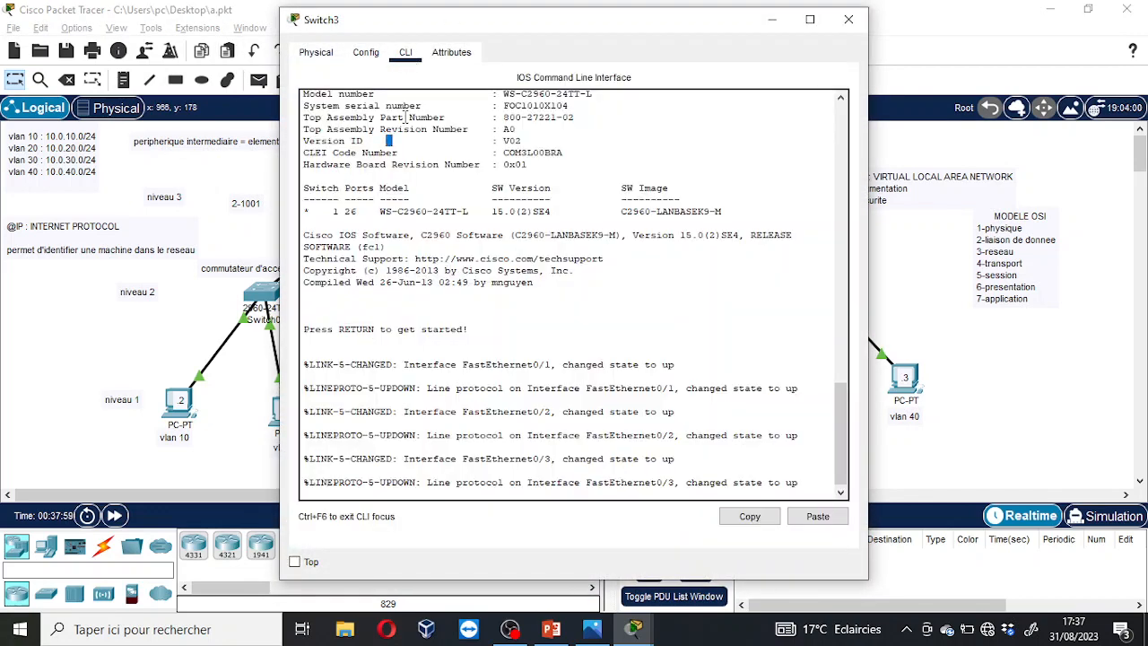
text(en)
key(Return)
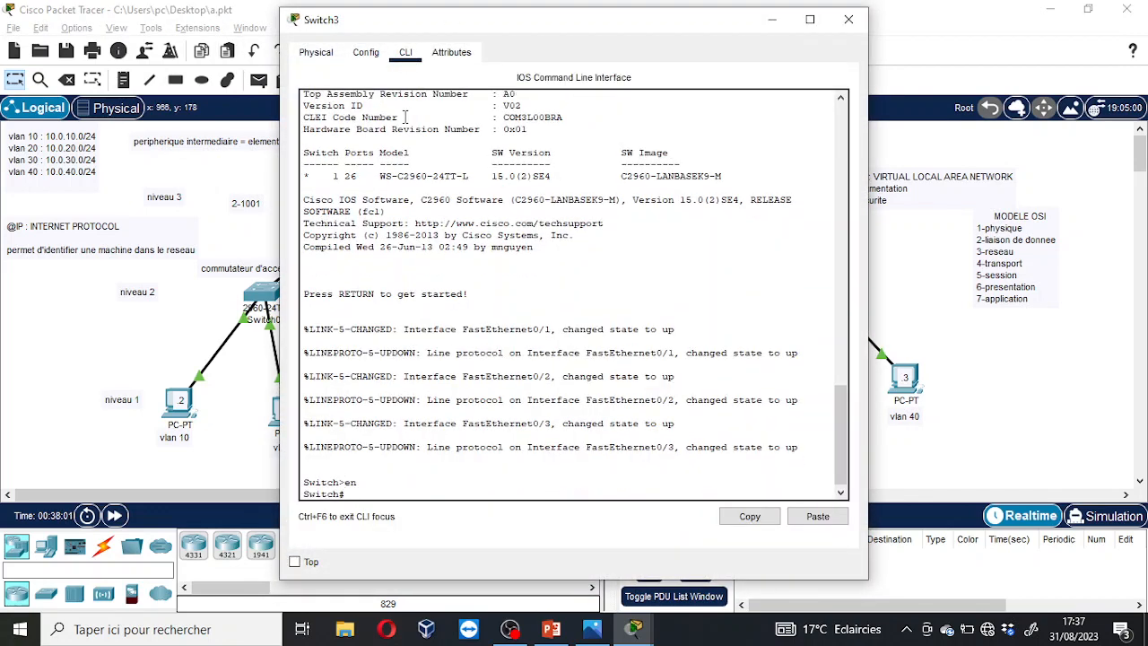
text(xit)
key(Return)
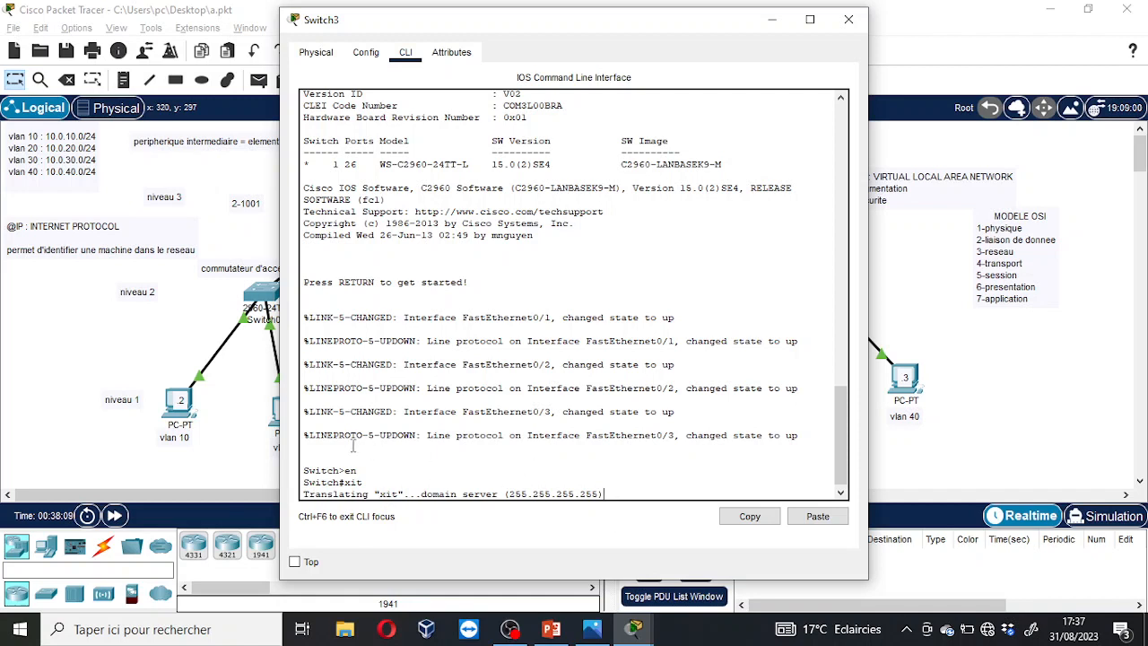
Examine the console output of the mistyped xit command on Switch3 and close its window.
drag(364, 483, 345, 483)
scroll(674, 183, up, 3)
scroll(674, 183, down, 3)
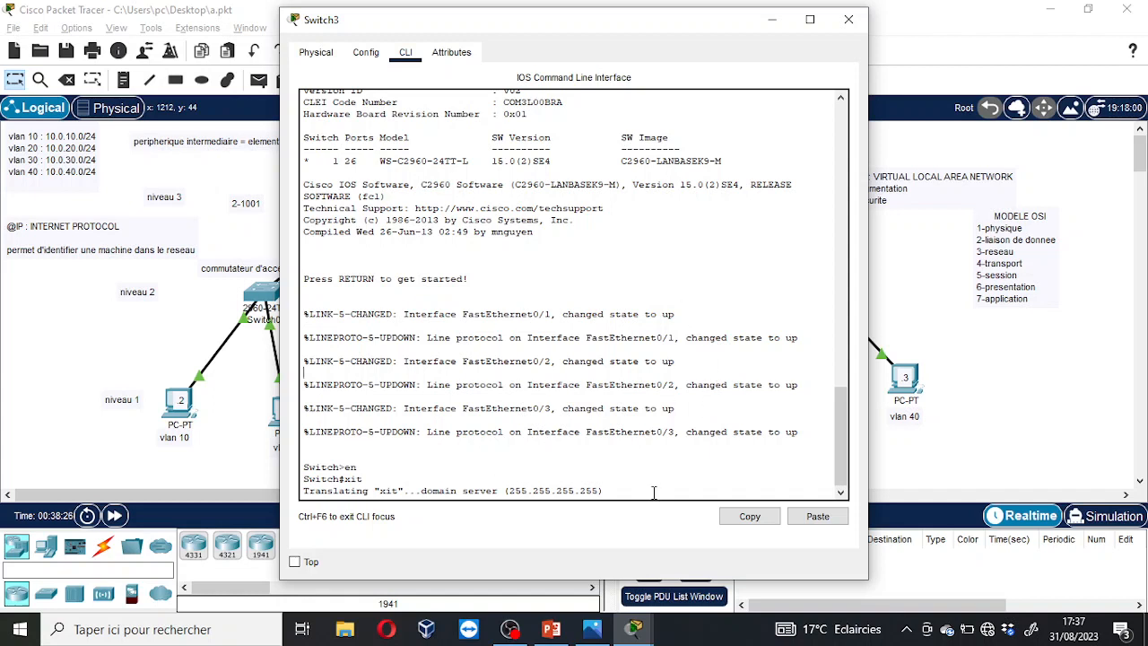
drag(654, 491, 293, 497)
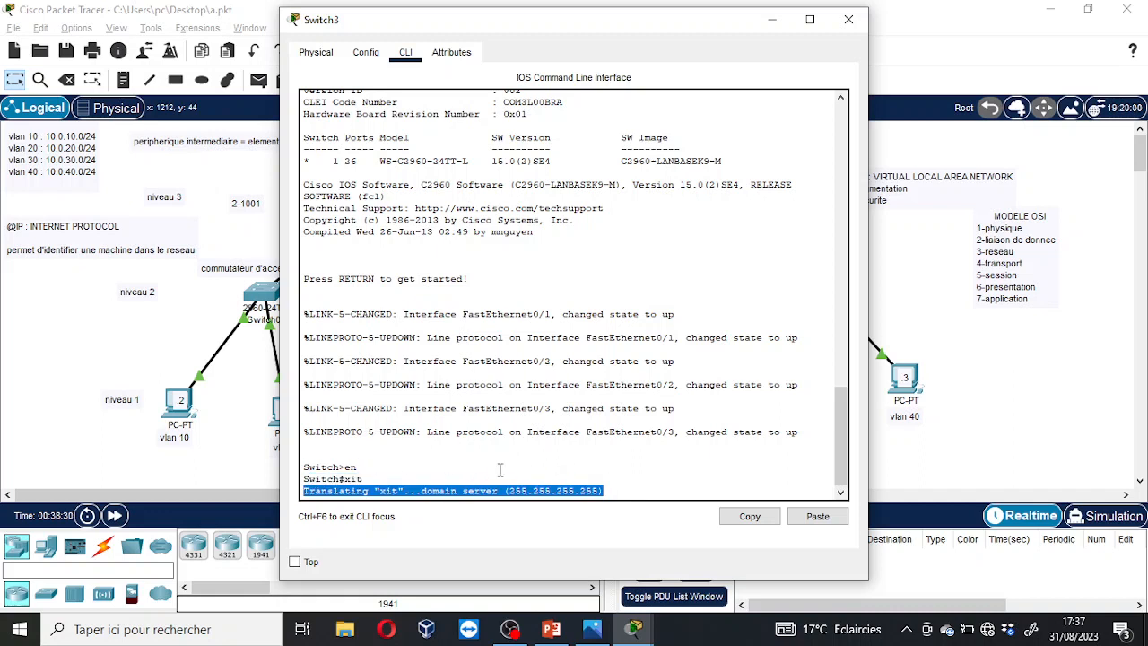
click(501, 470)
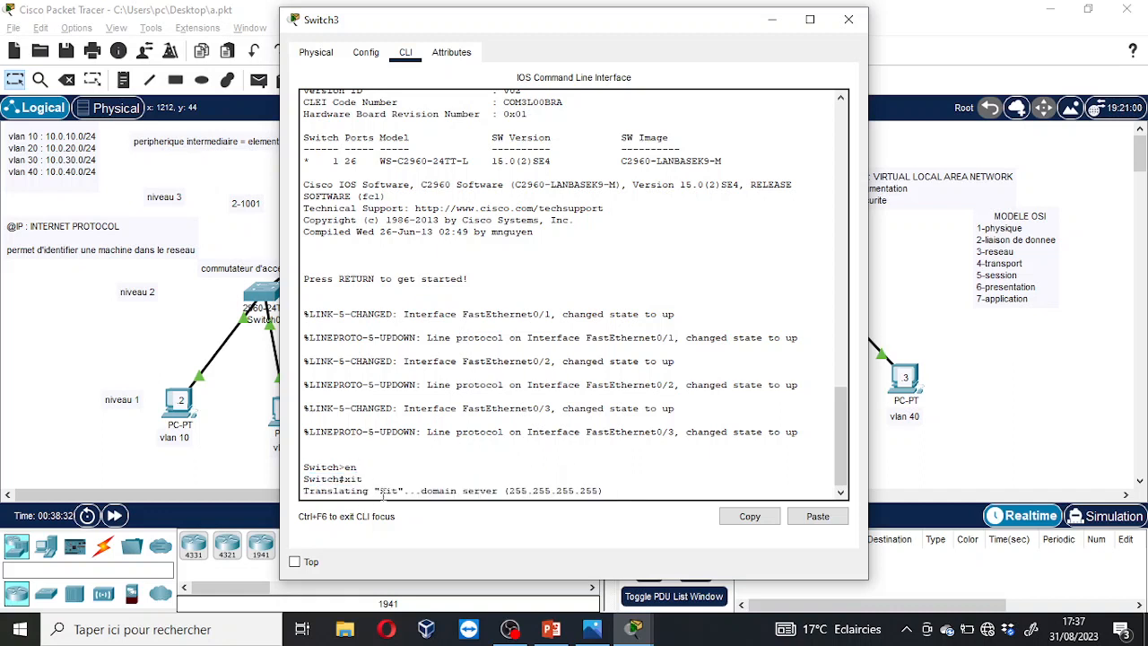
drag(375, 491, 606, 493)
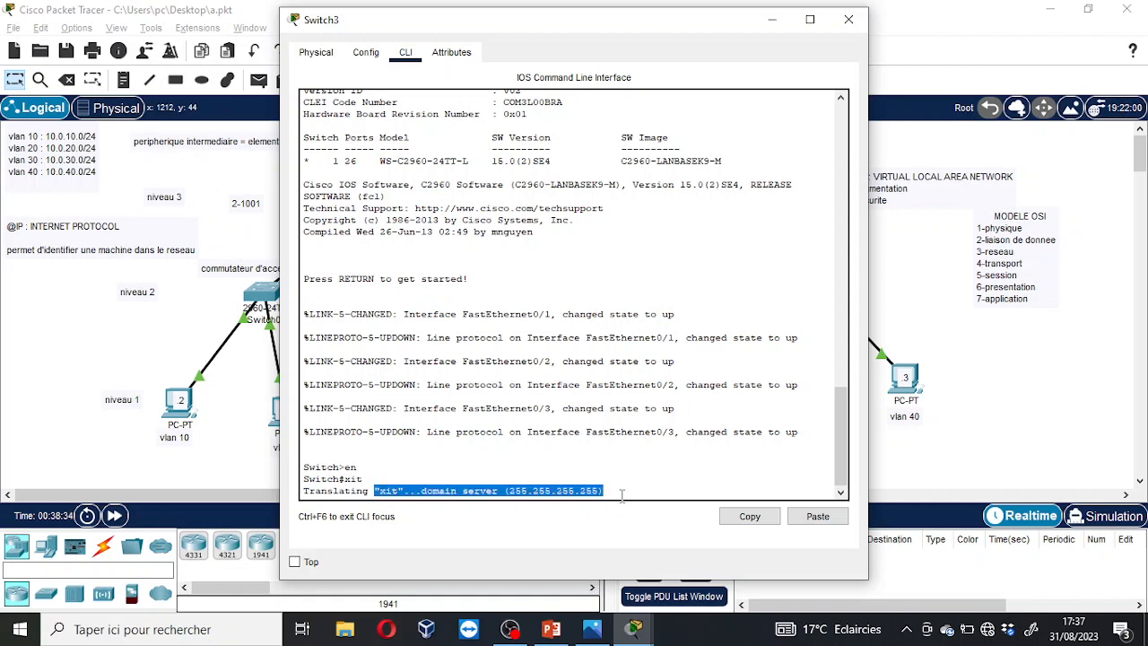
click(528, 468)
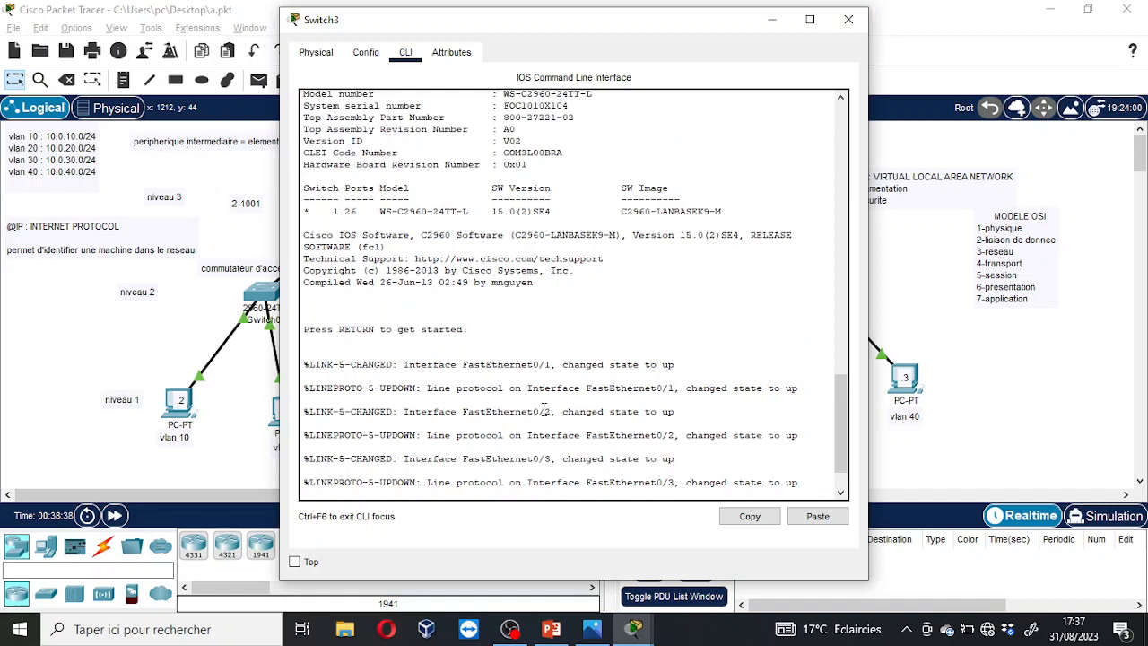
click(848, 18)
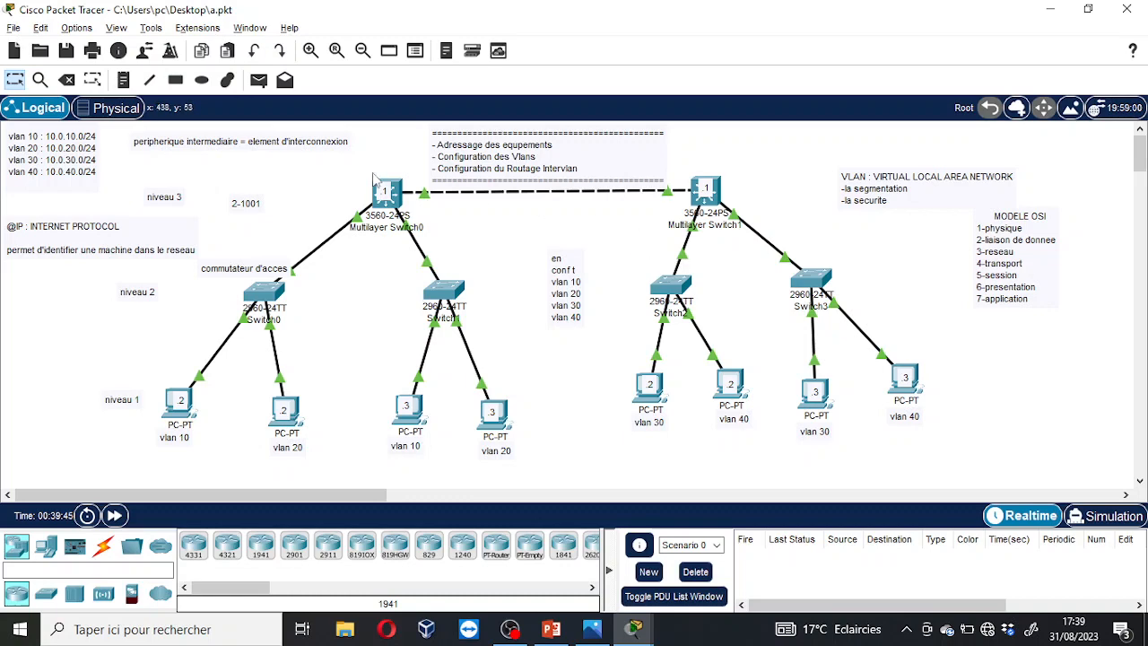
Exit privileged mode on Switch3 and run the copied command list to enter VLANs 10, 20, 30 and 40.
click(819, 285)
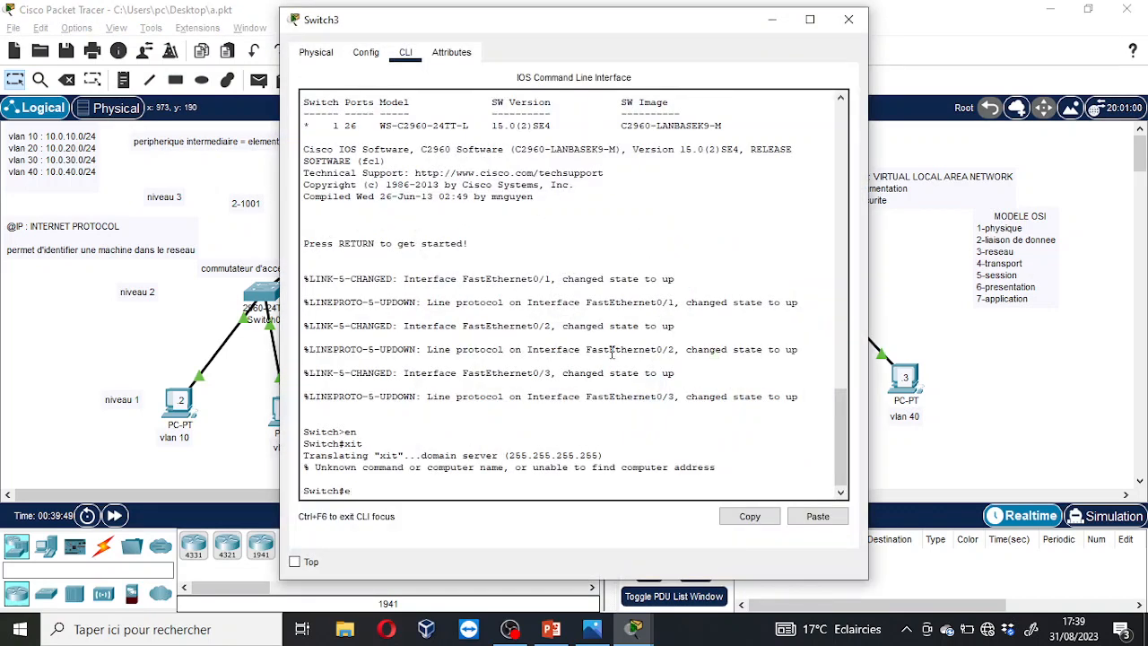
key(Return)
key(Return)
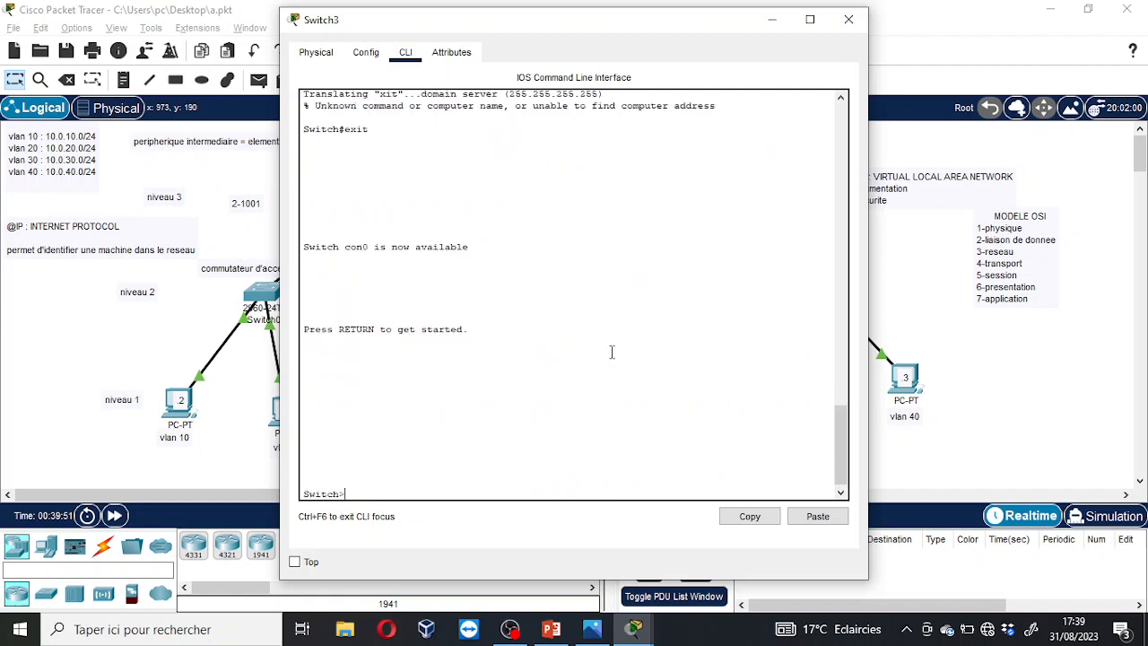
click(817, 516)
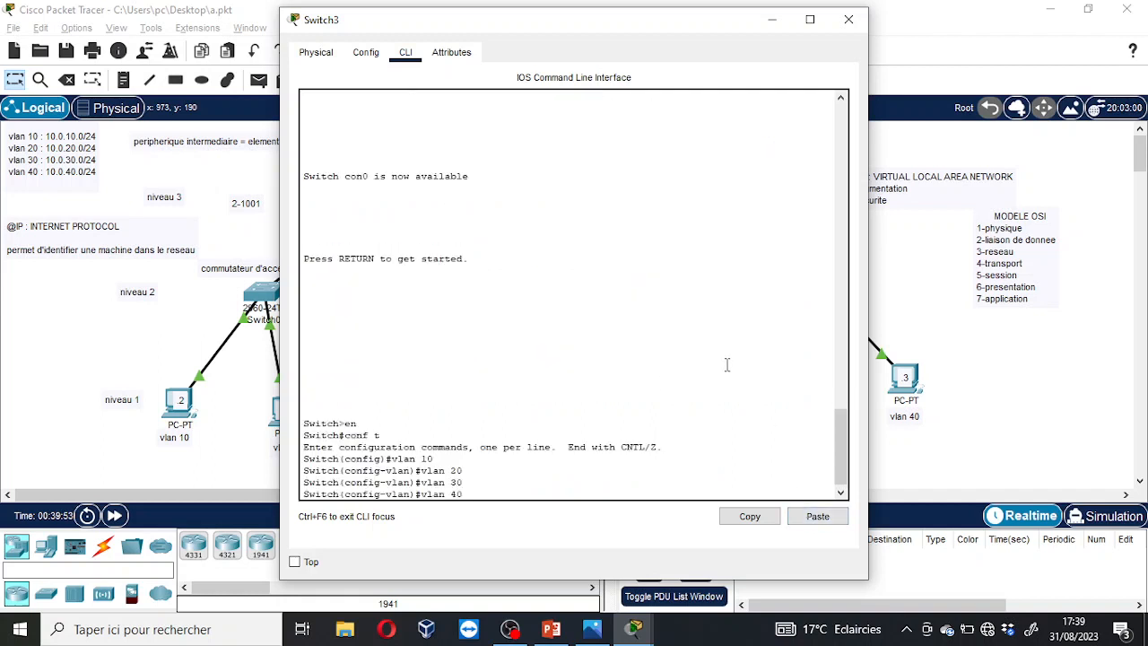
Close Switch3's window and enter global configuration mode on Switch0 with conf t.
click(848, 20)
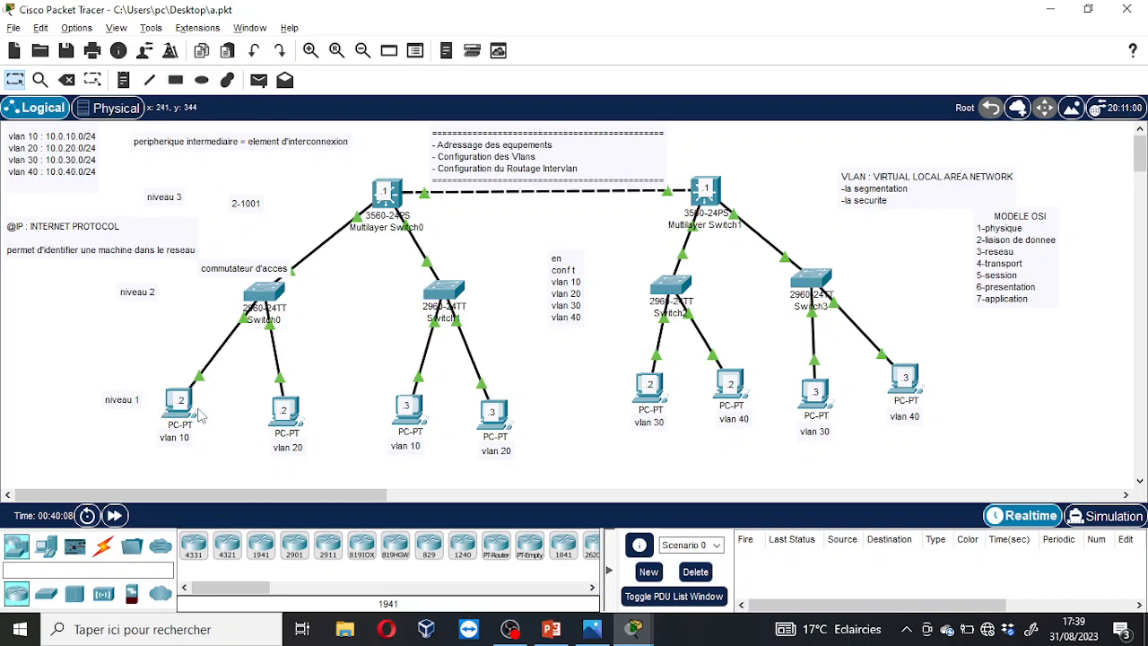
click(278, 294)
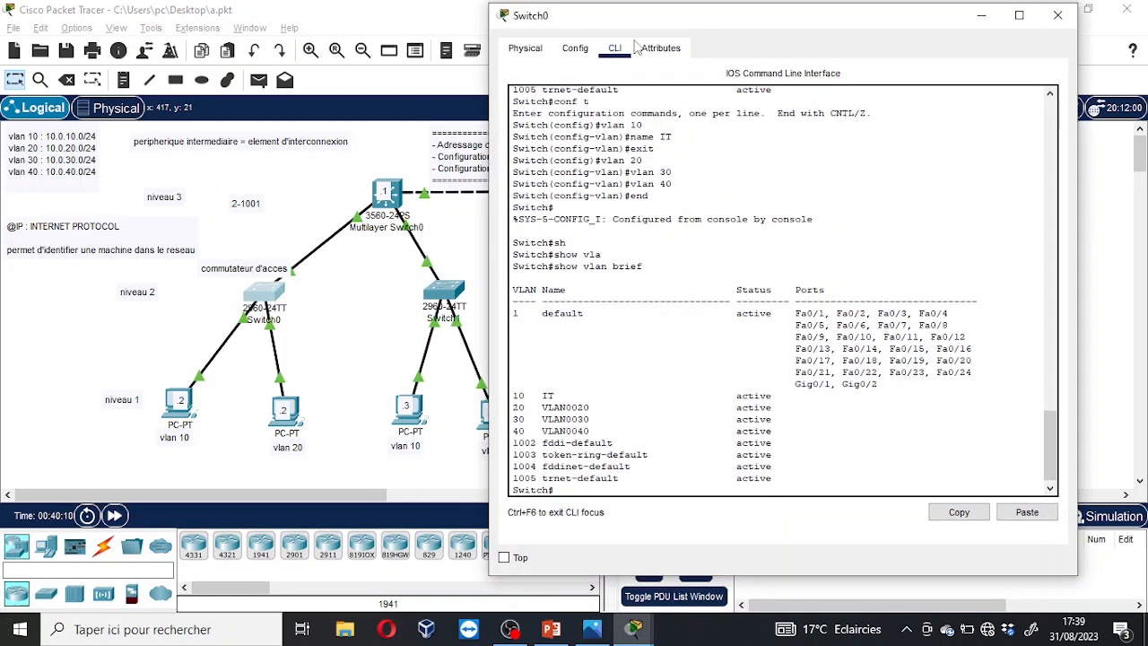
text(conf t)
key(Return)
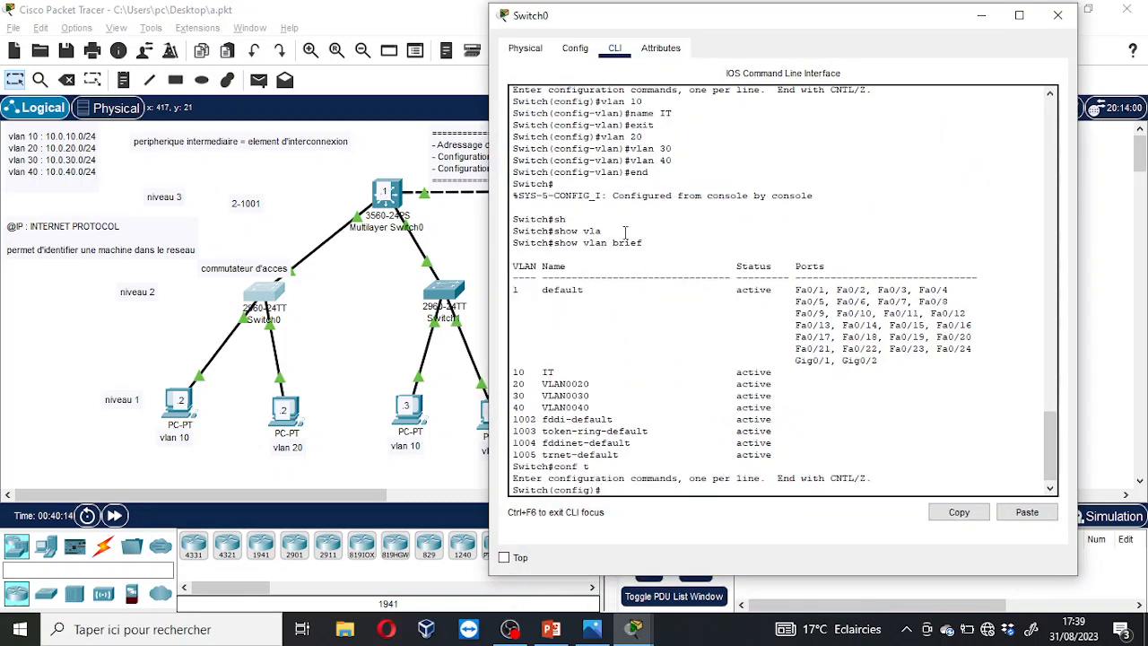
Select interface fa0/2 on Switch0 and set it to access mode with the short form sw mo acc.
click(352, 280)
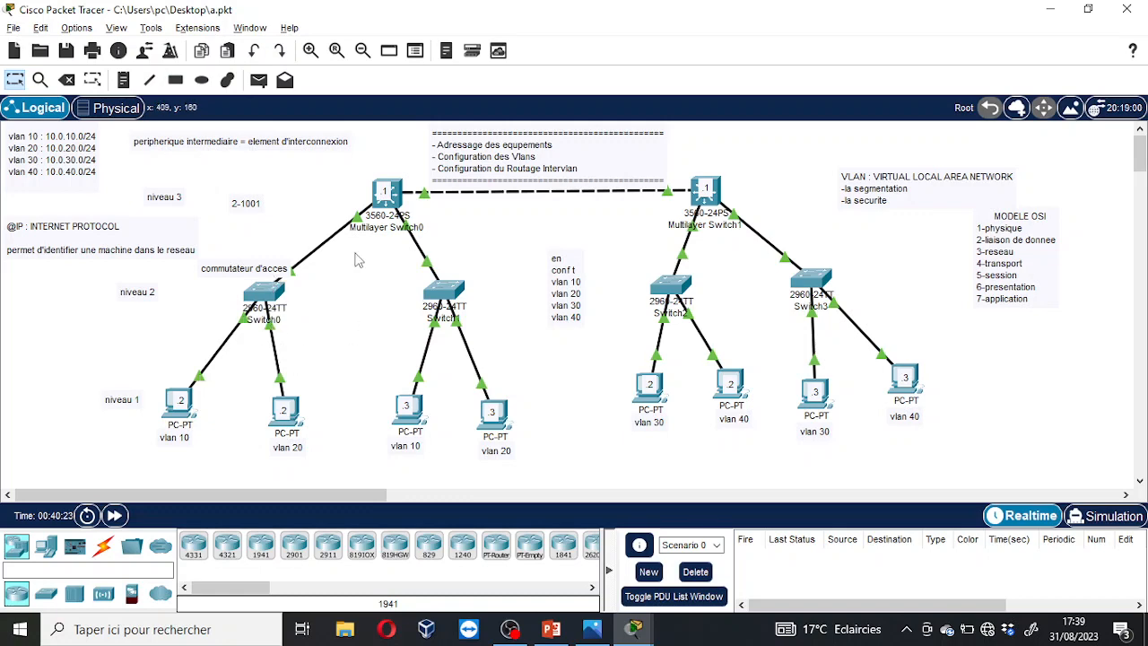
click(269, 296)
drag(949, 301, 671, 308)
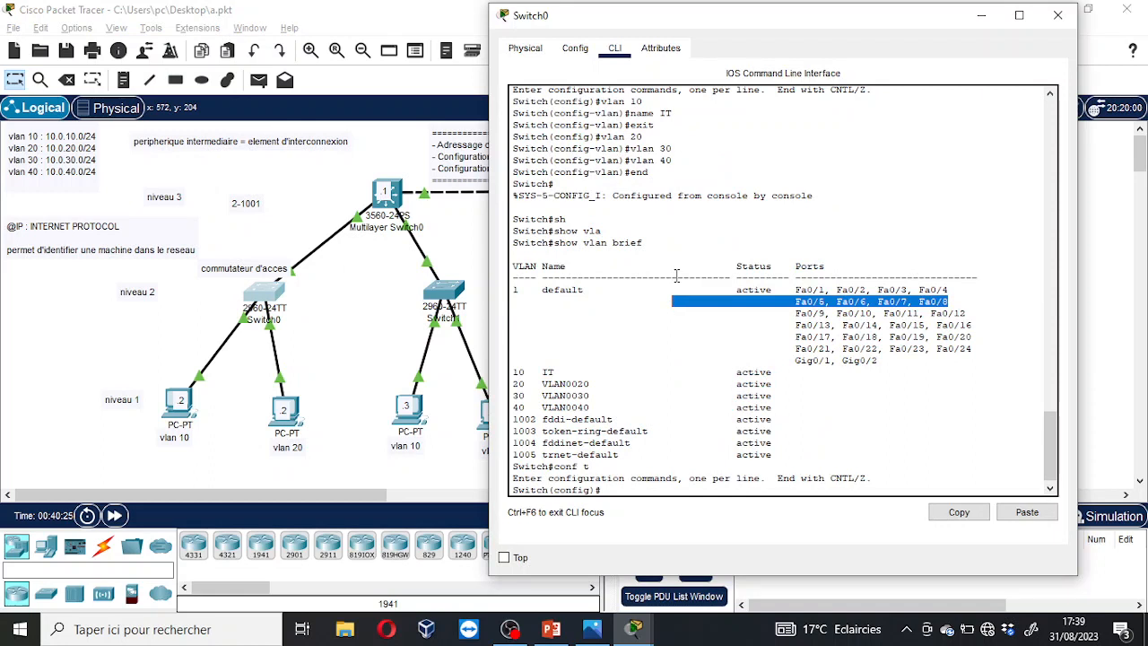
text(int fa)
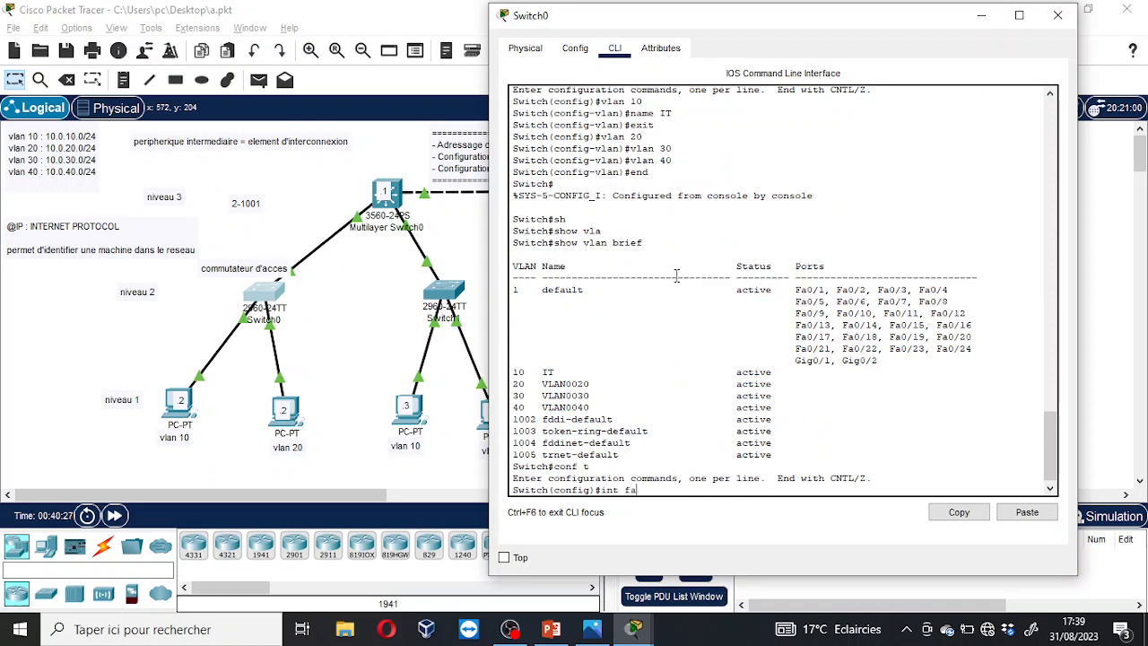
text(0/2)
key(Return)
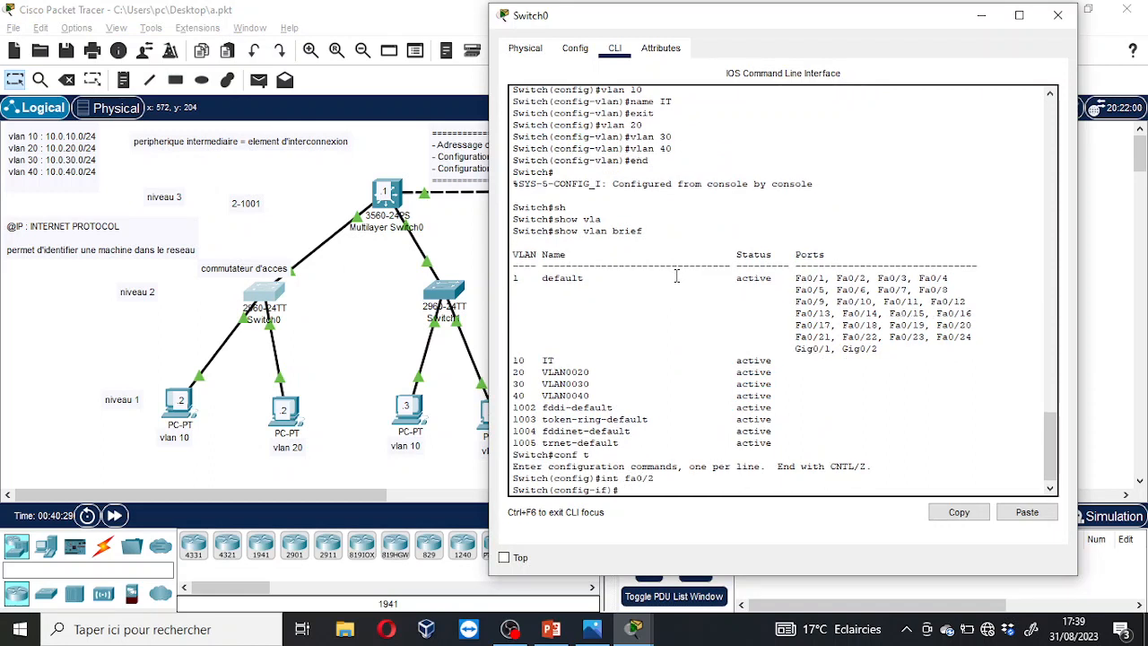
text(sw mo acc)
key(Return)
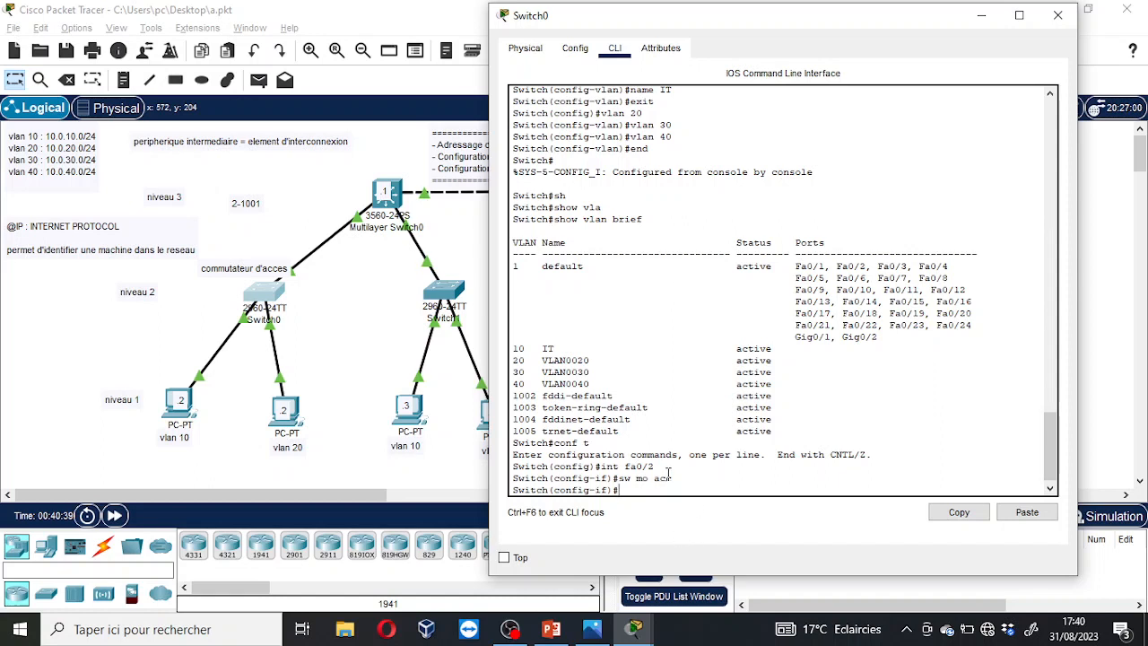
Repeat the access mode setting on Switch0's fa0/2 with the full command switchport mode access.
text(w)
key(Tab)
text(m)
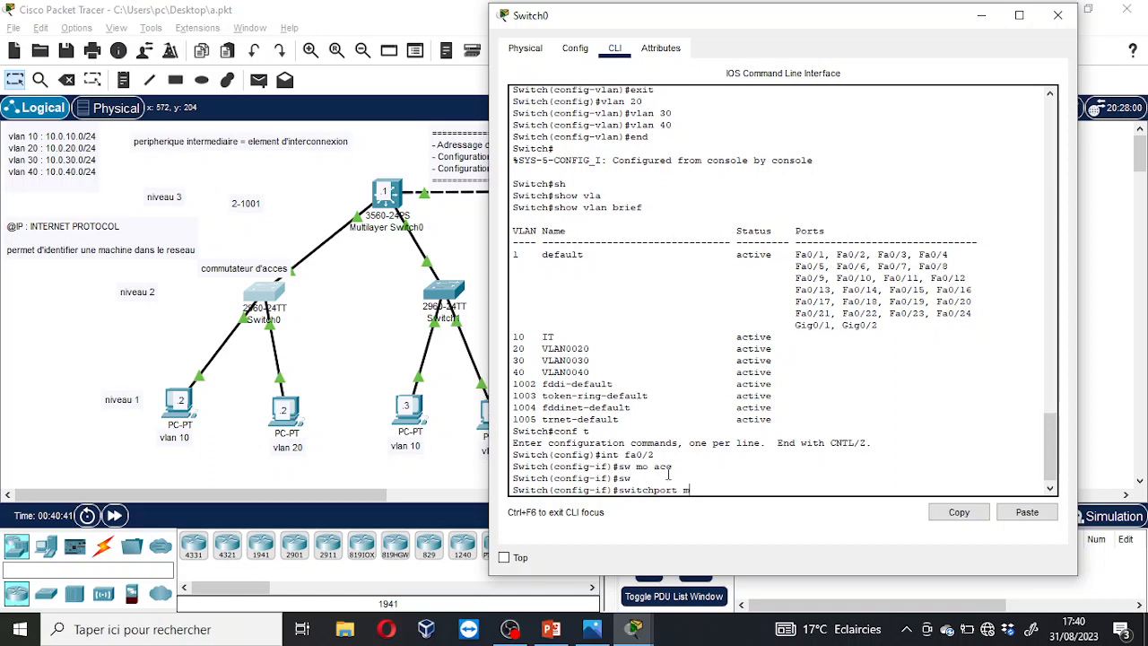
text(o)
key(Tab)
text(ac)
key(Tab)
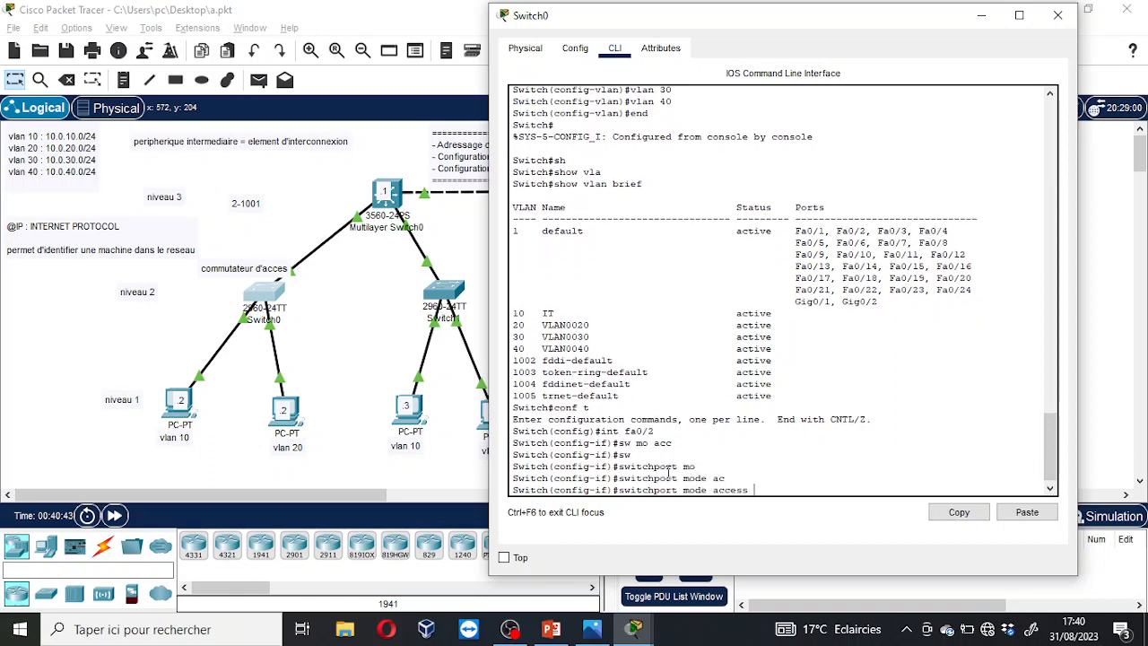
key(Return)
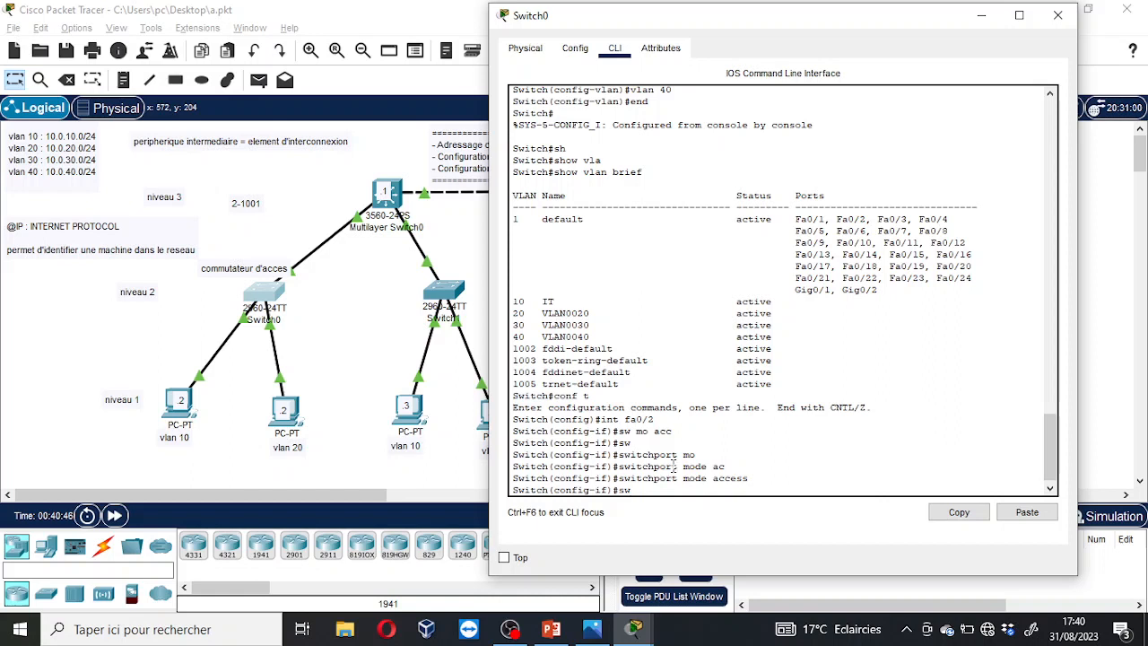
Assign Switch0's interface fa0/2 to VLAN 10 with switchport access vlan 10.
text(sw)
key(Tab)
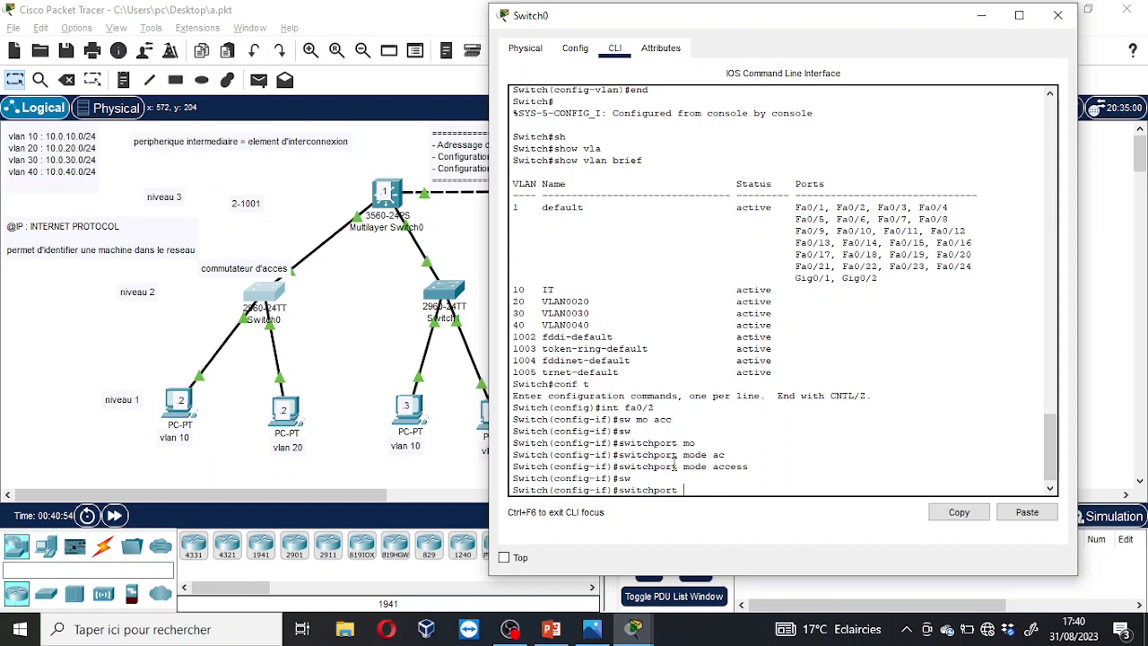
text(cc)
key(Tab)
text(v)
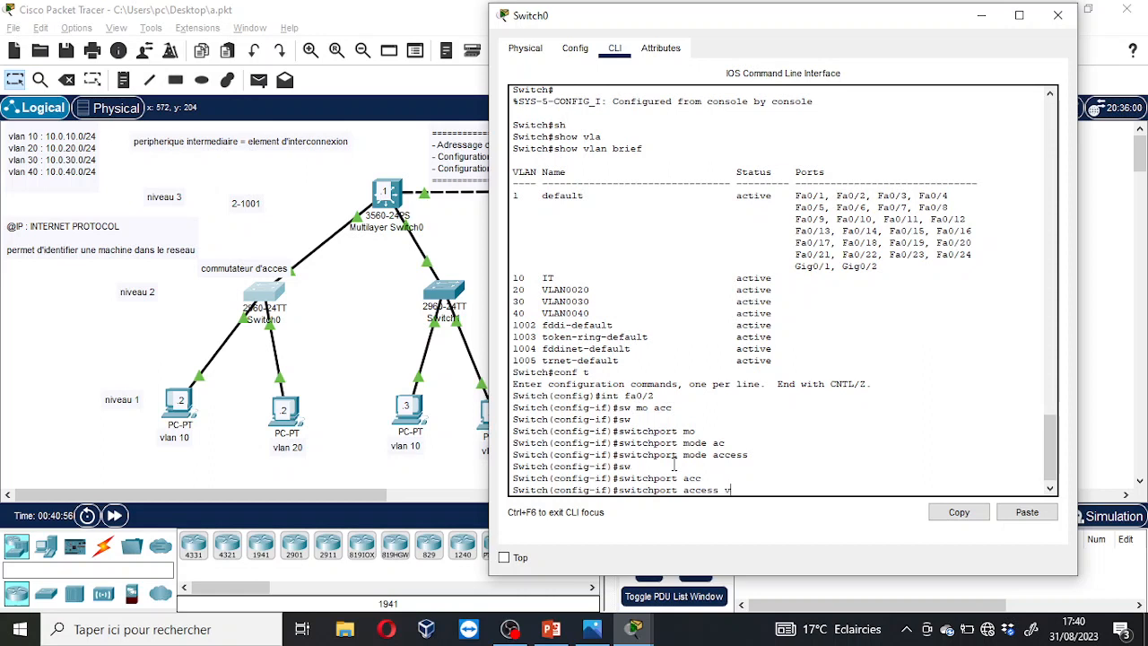
text(l)
key(Tab)
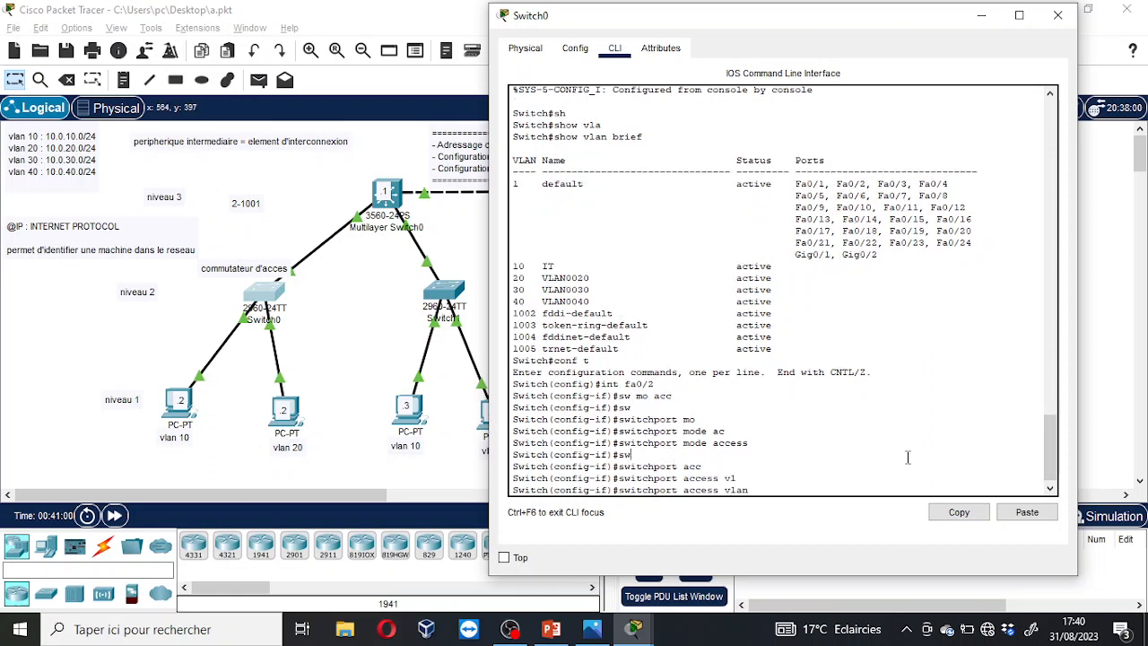
text(10)
key(Return)
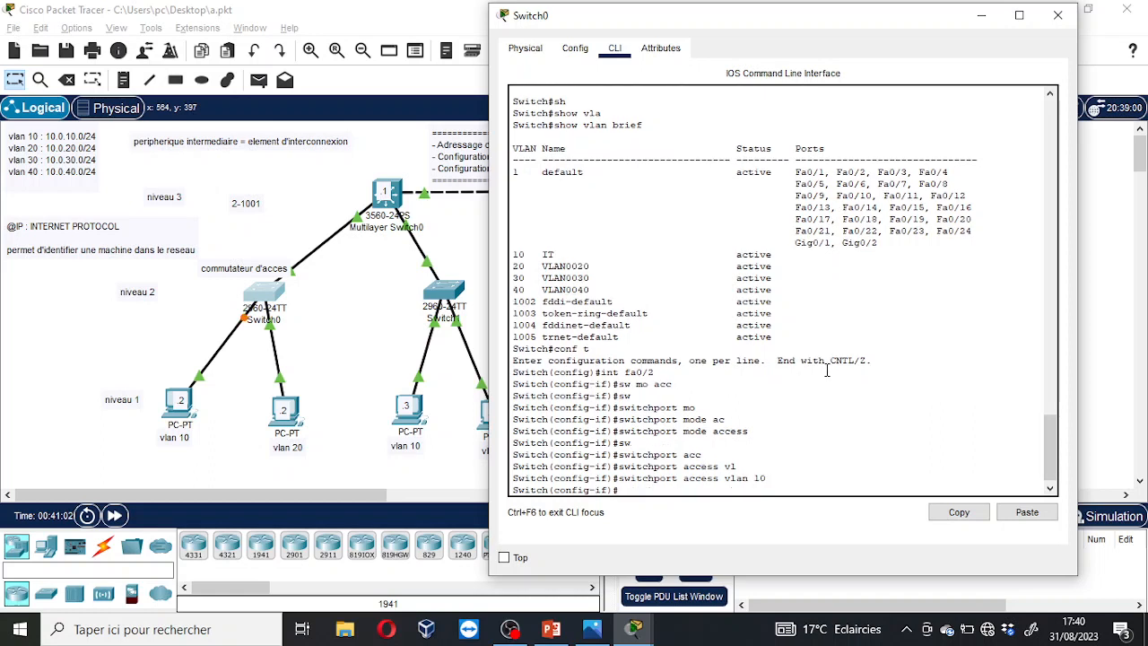
Set Switch0's interface fa0/3 to access mode in VLAN 20 and close the switch's window.
text(exit)
key(Return)
text(int fa0/2)
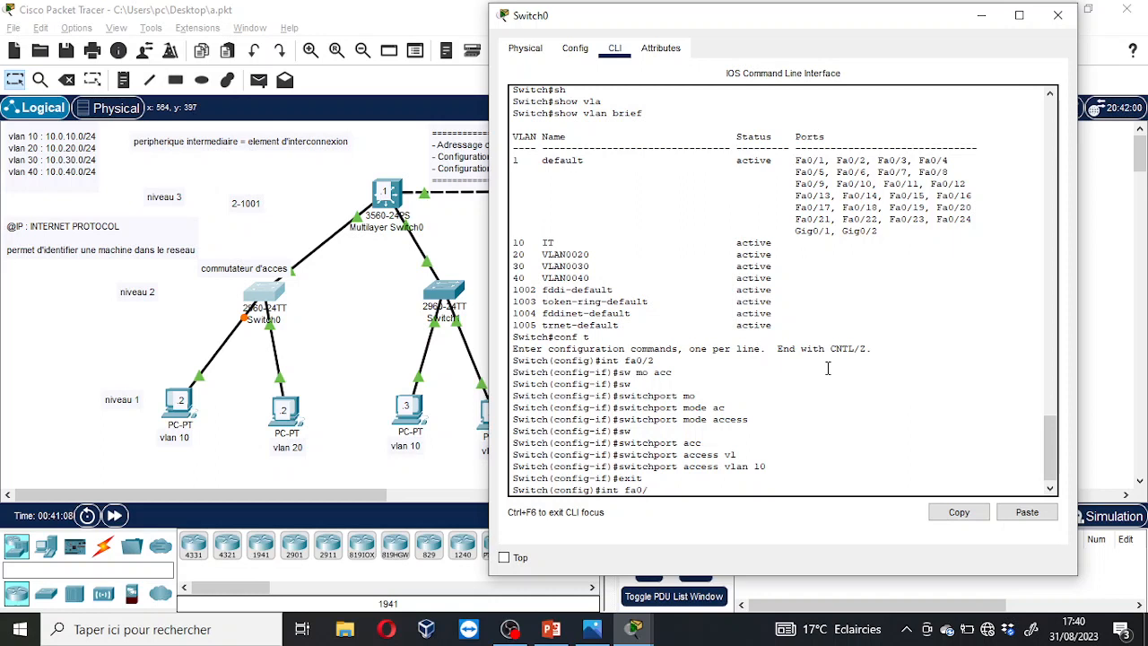
key(Return)
text(switchport mode access)
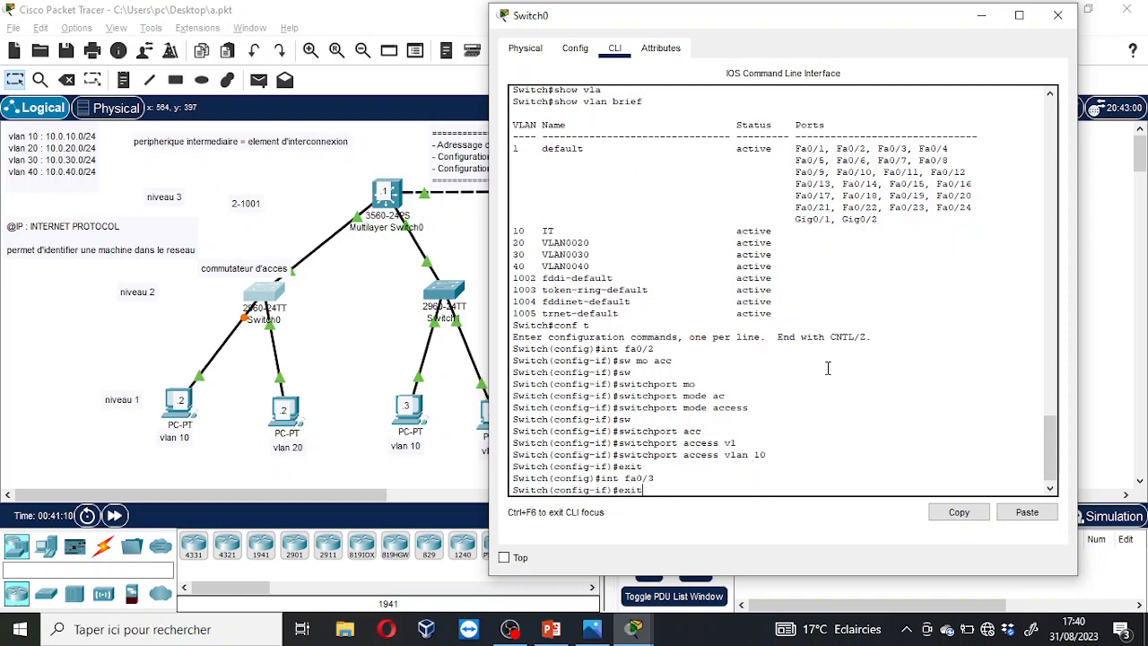
key(Return)
text(switchport access vlan 10)
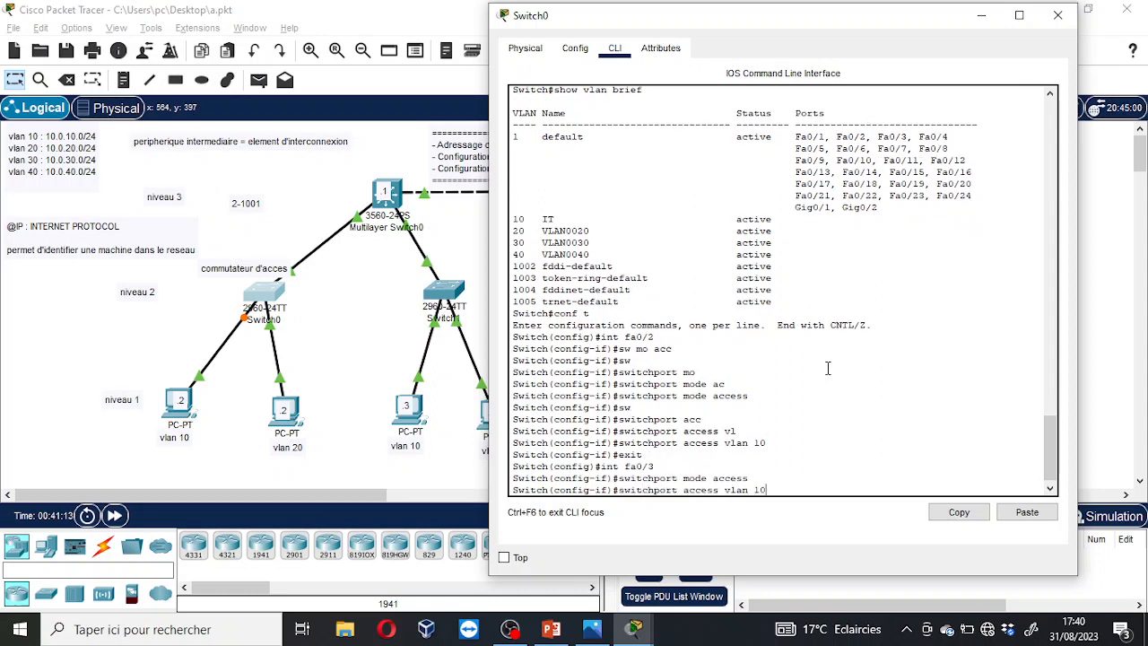
text(2)
key(Return)
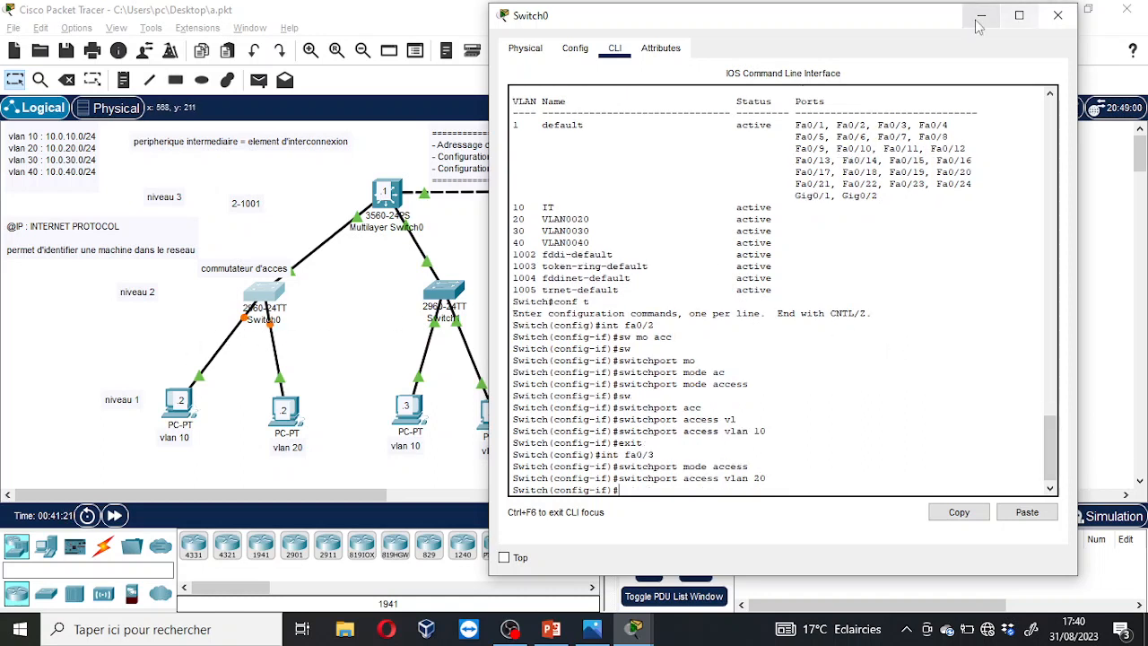
click(1058, 15)
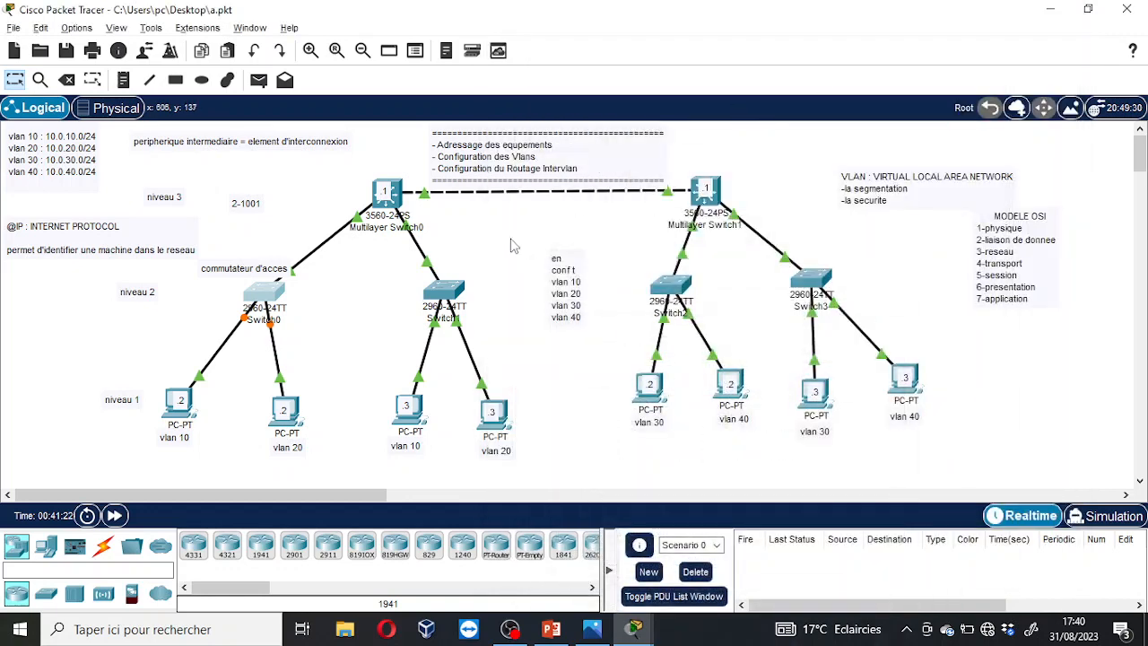
Enter global configuration on Switch1 and set interface f0/1 to access mode with sw mo acc.
click(455, 293)
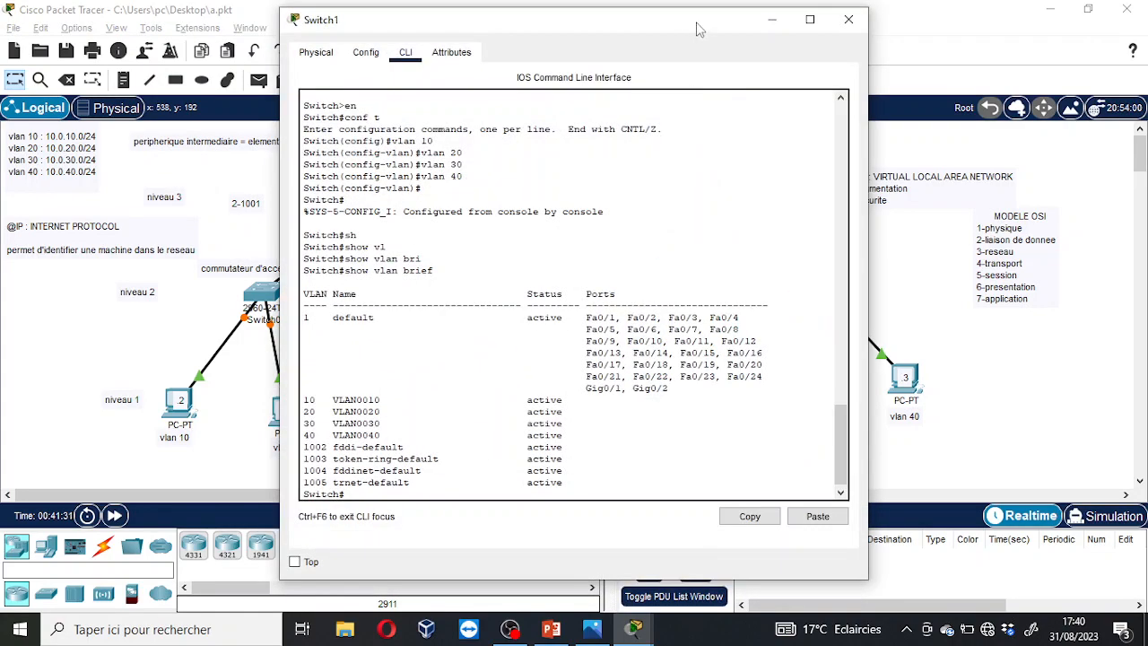
drag(700, 21, 976, 40)
text(conf t)
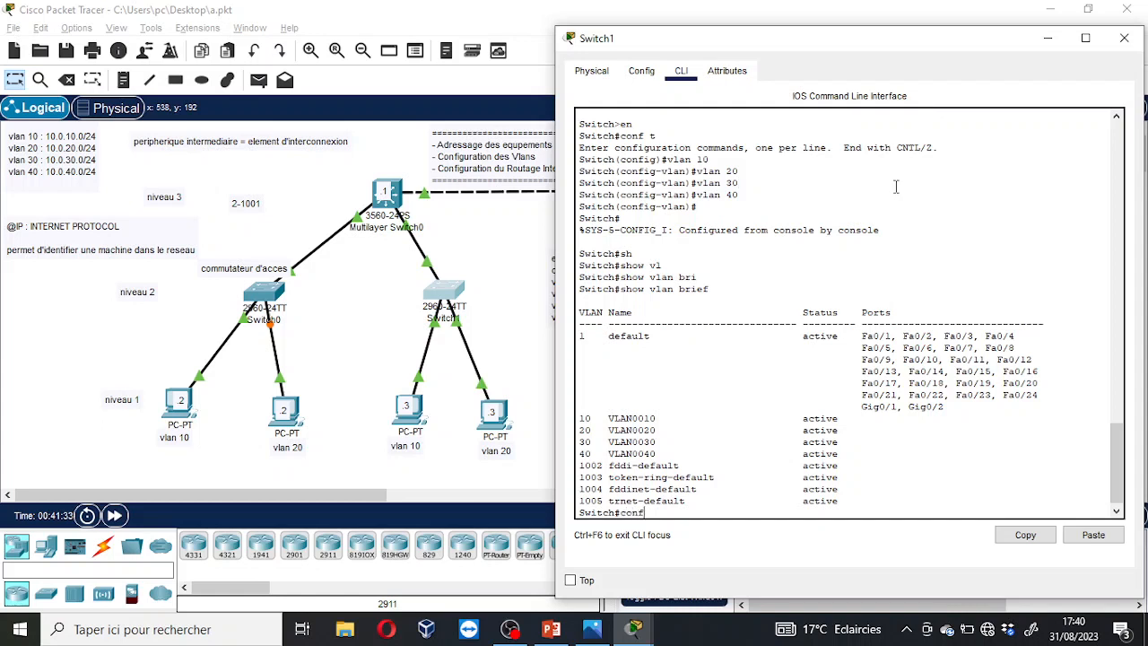
key(Return)
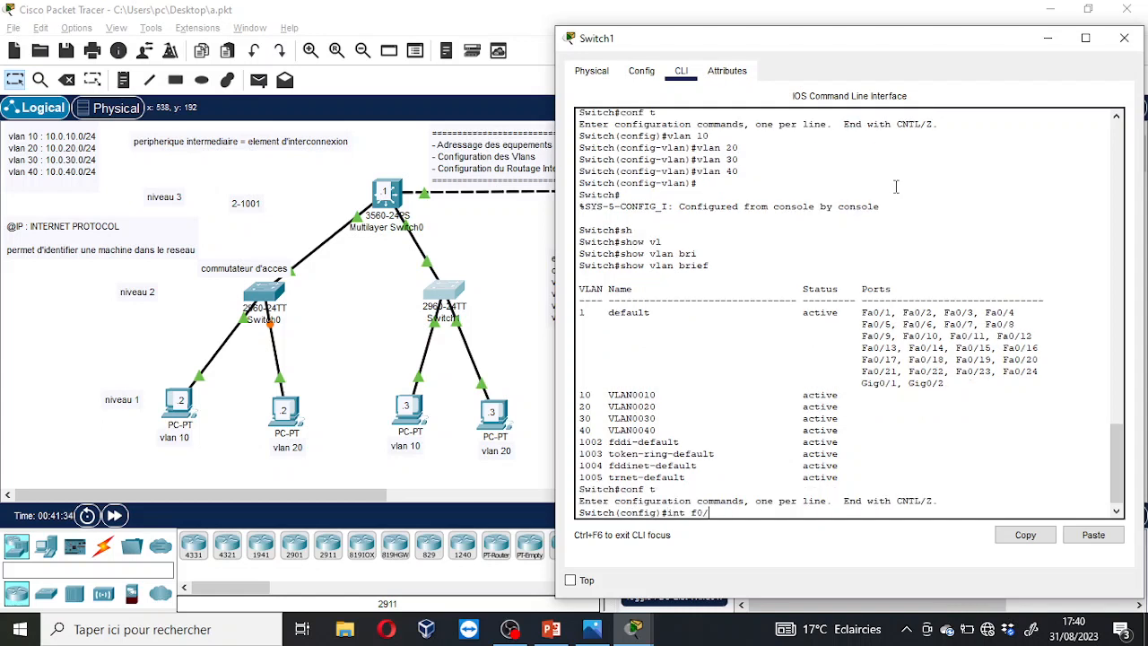
text(1)
key(Return)
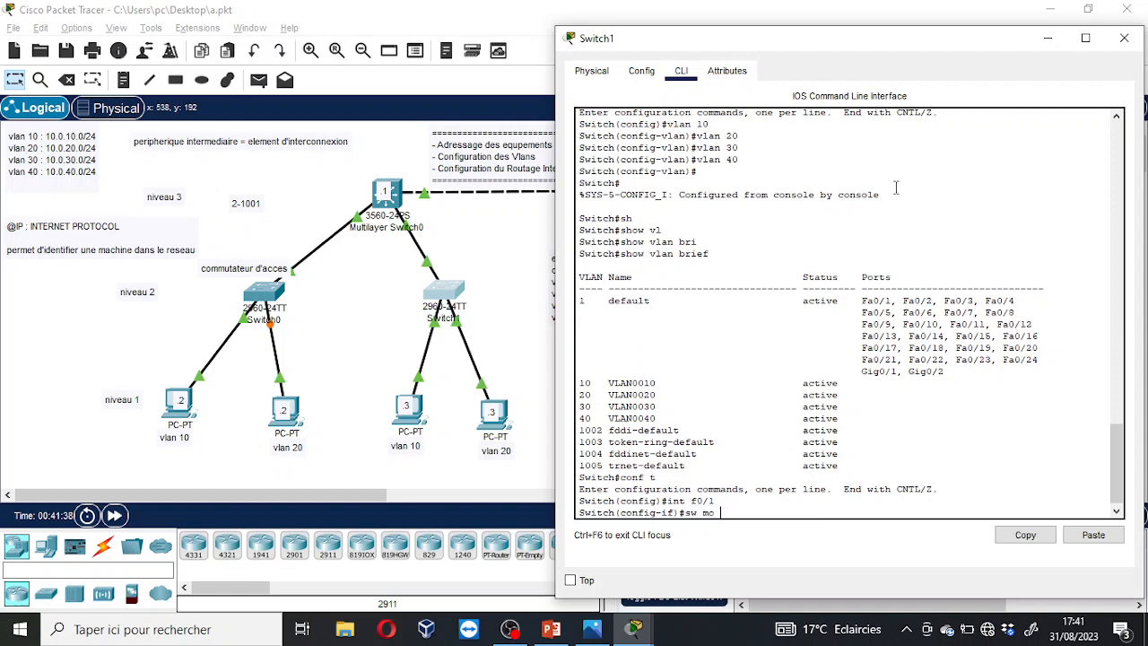
text(sw mo acc)
key(Return)
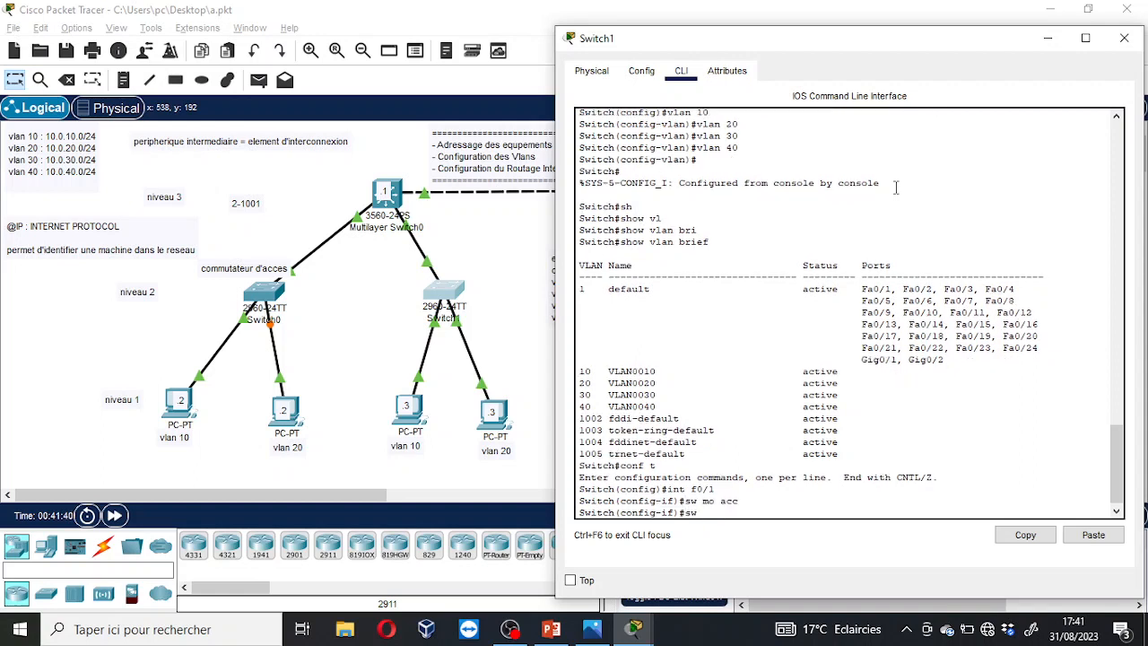
Assign Switch1's interface f0/1 to VLAN 10 with switchport access vlan 10.
text(s)
key(Tab)
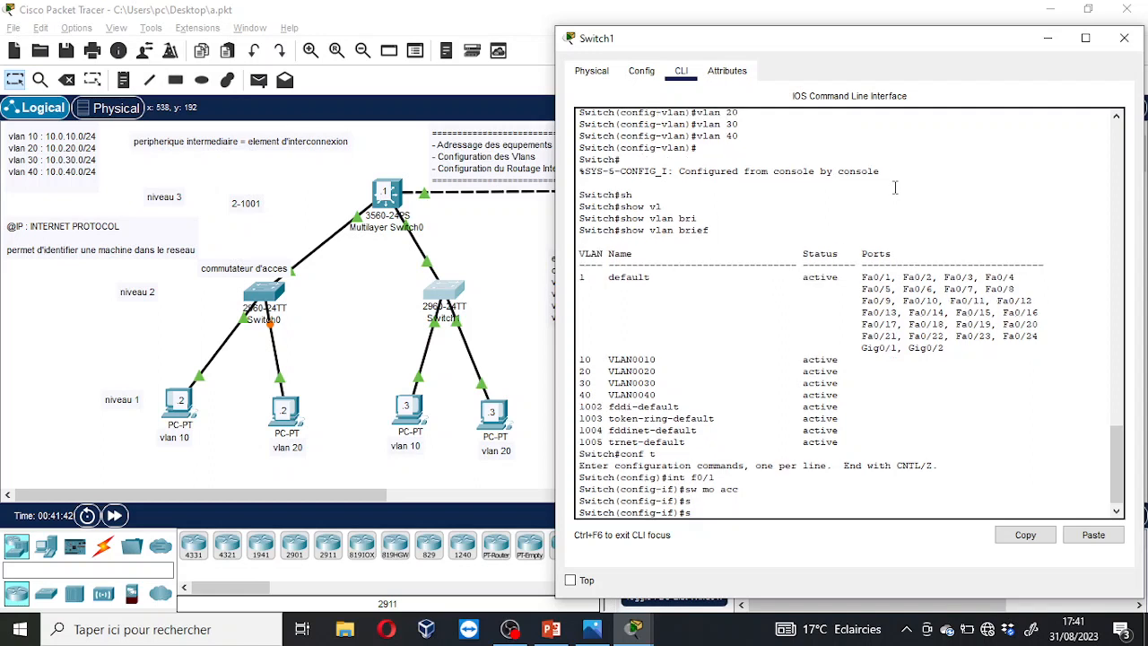
text(w)
key(Tab)
text(acc)
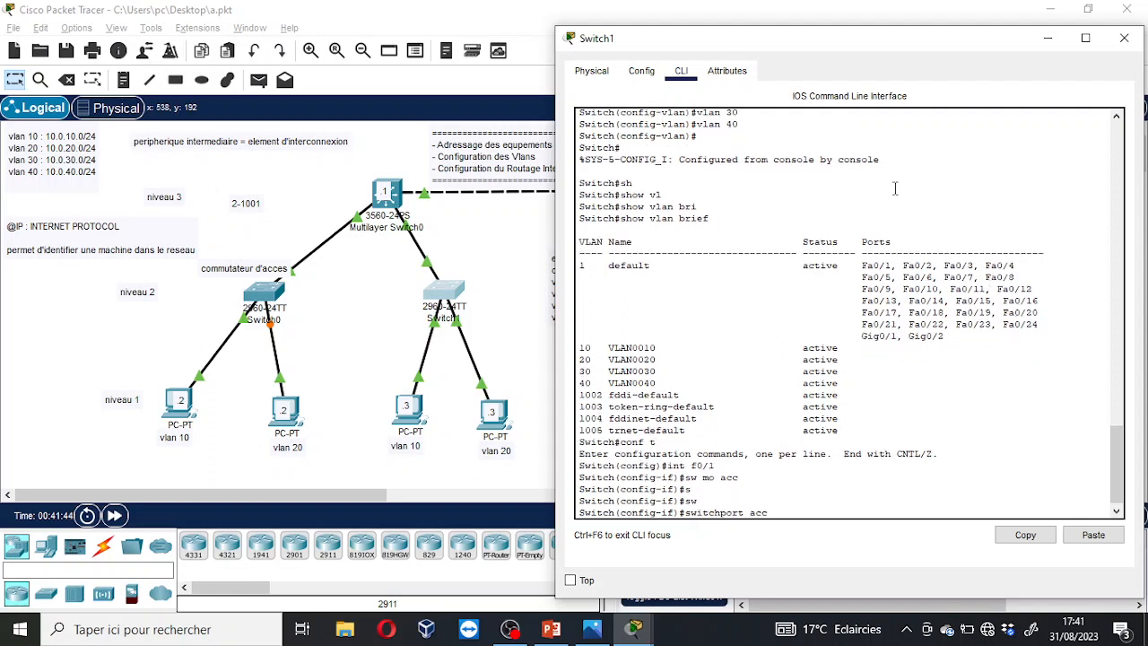
key(Tab)
text(vl)
key(Tab)
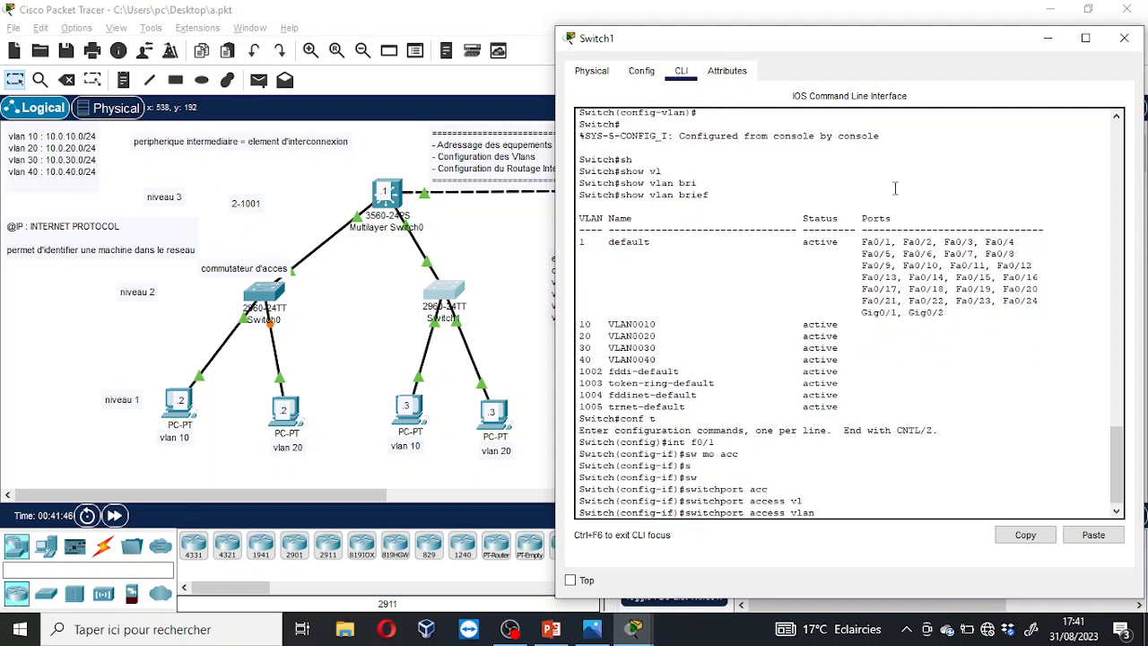
text(10)
key(Return)
Select interface f0/4 on Switch1 and set it to access mode with sw mo acc.
text(int f0/1)
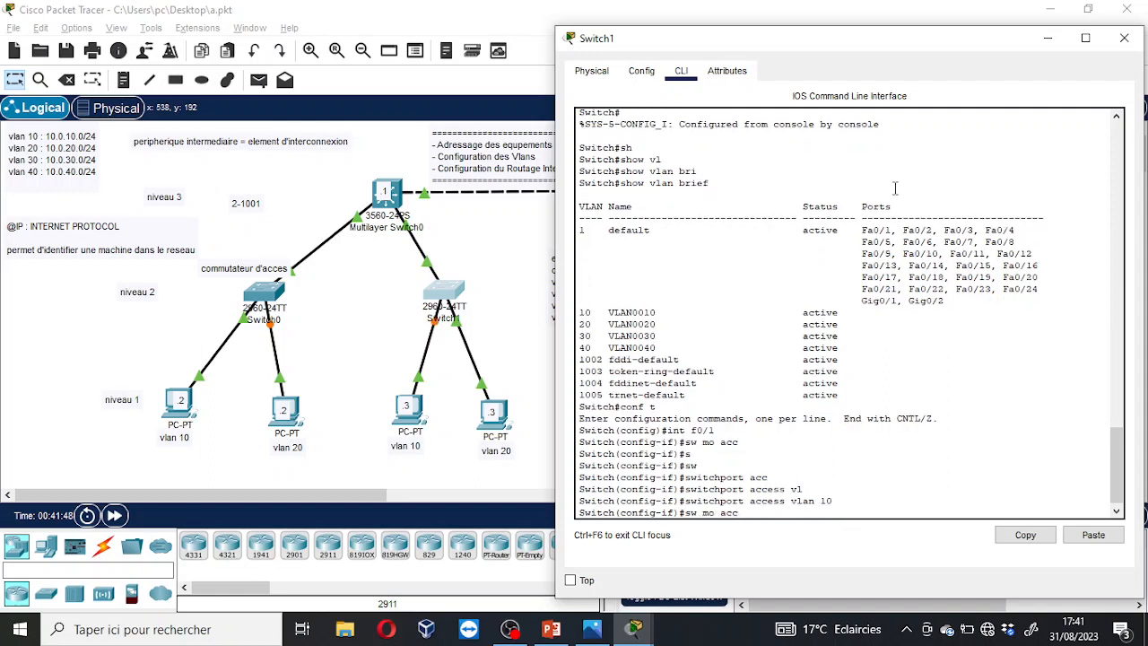
key(BackSpace)
text(4)
key(Return)
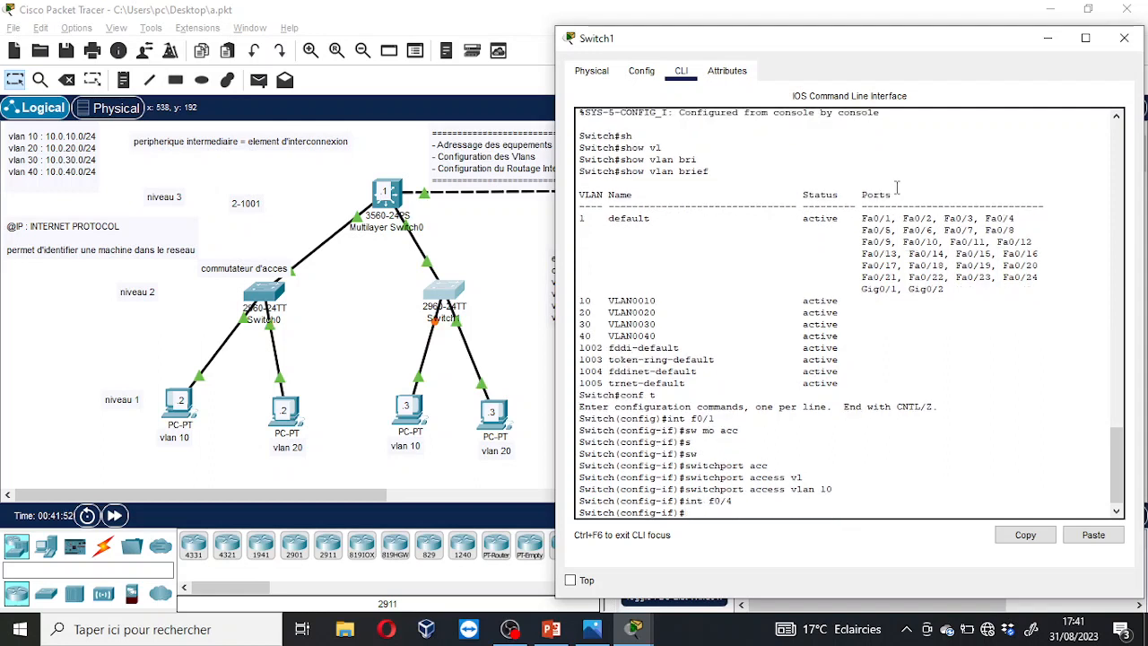
key(Up)
key(Up)
key(Up)
key(Up)
key(Up)
key(Up)
key(Up)
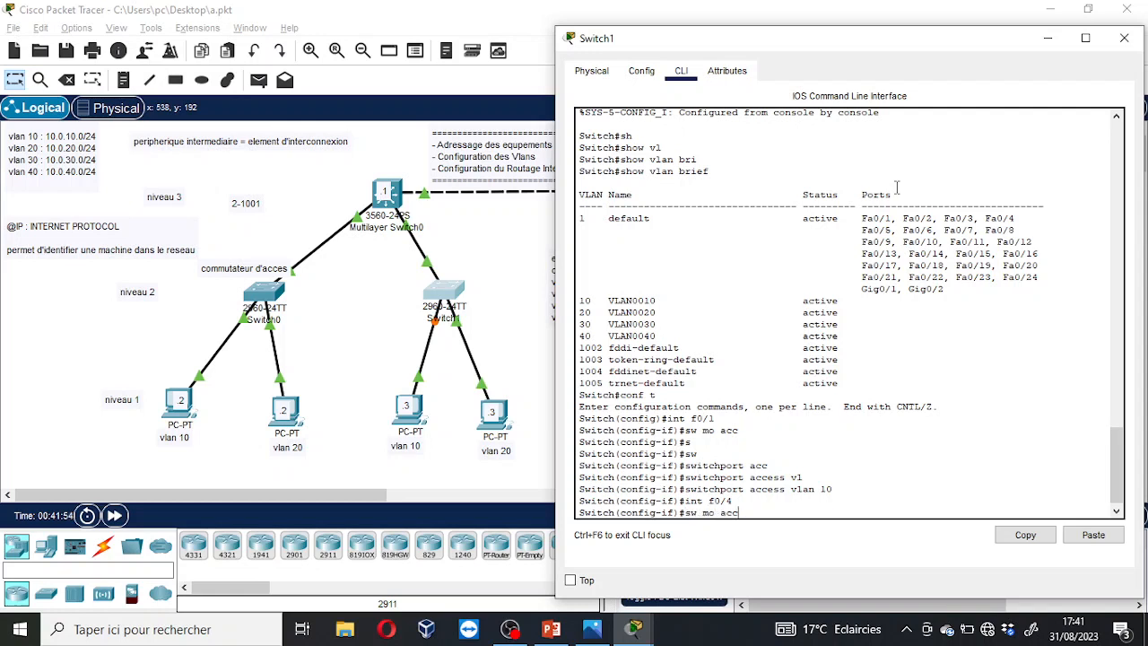
key(Return)
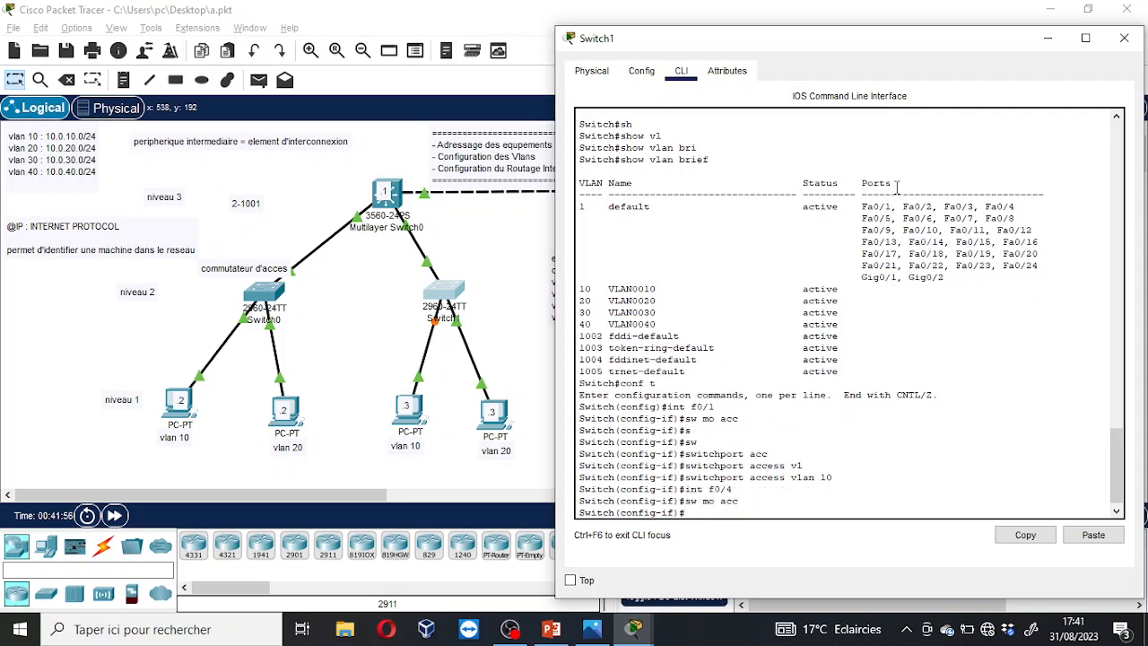
Assign Switch1's interface f0/4 to VLAN 20 and put the switch's window away.
key(Up)
key(Up)
key(Up)
key(Return)
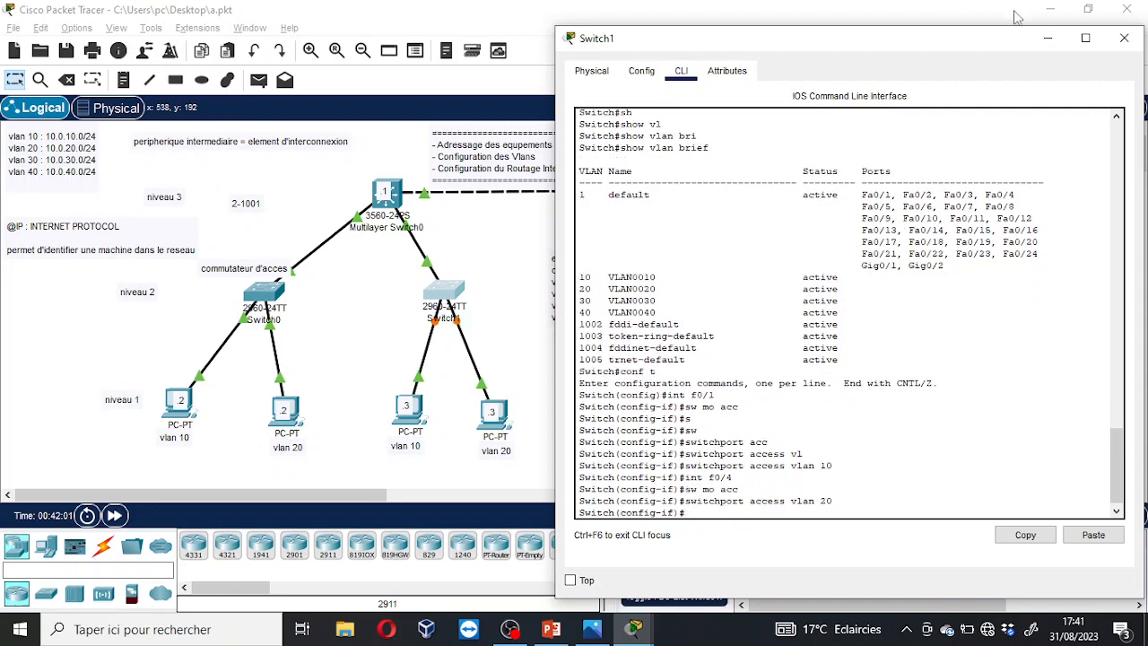
click(1048, 38)
Open Switch2's command line and exit VLAN configuration mode to global configuration.
click(675, 289)
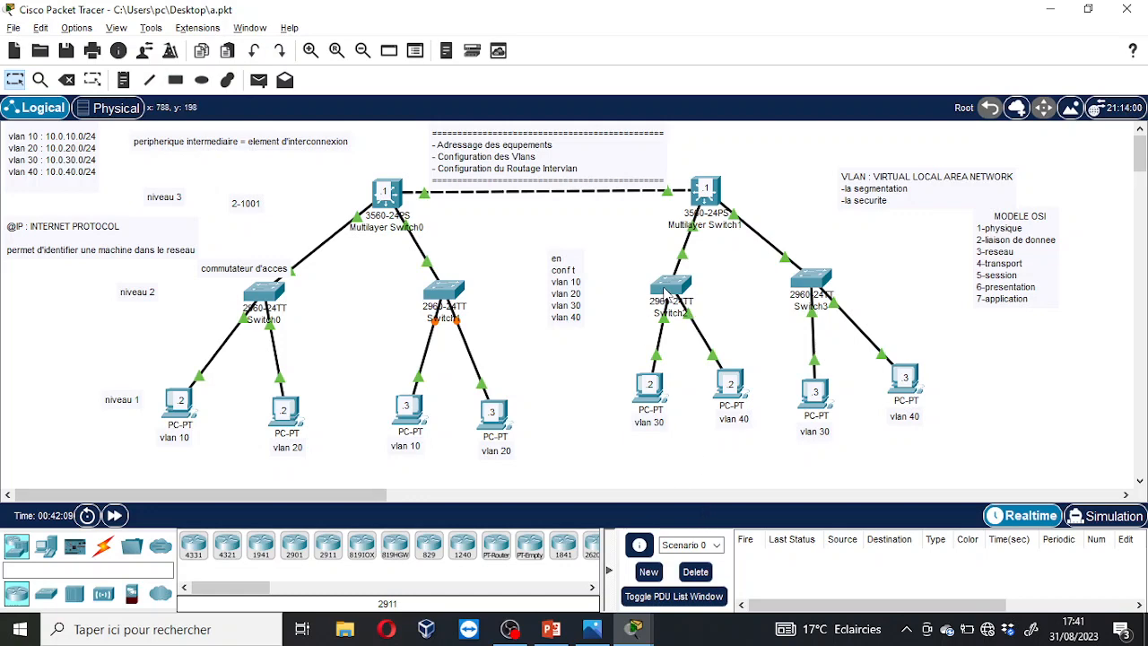
click(669, 292)
drag(569, 27, 411, 25)
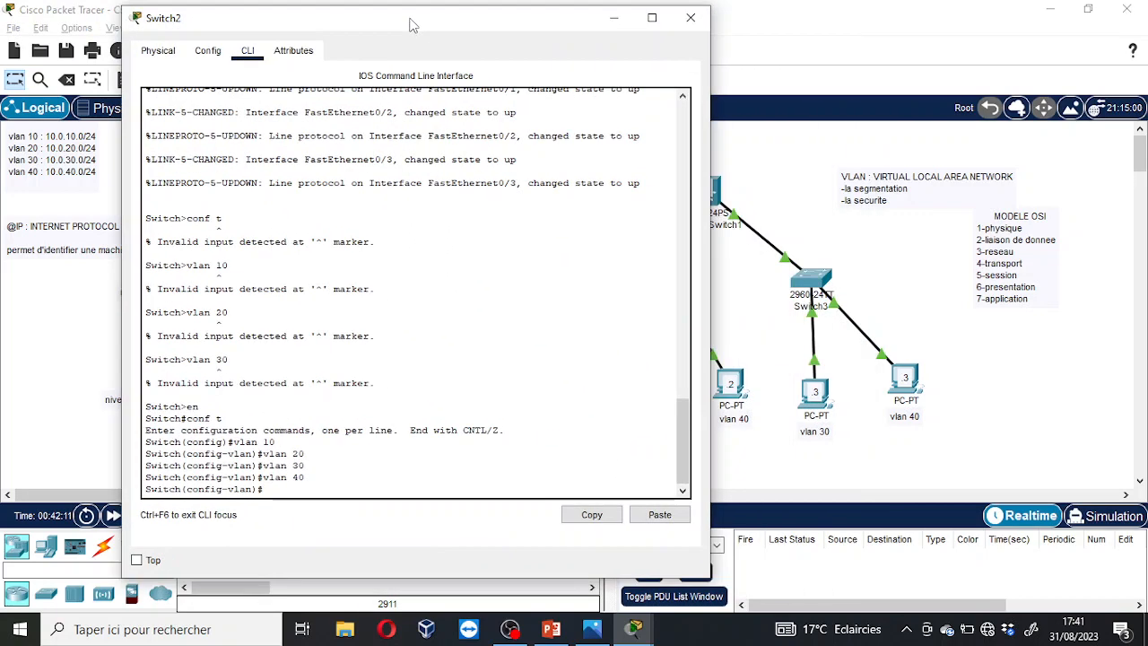
text(exit)
key(Return)
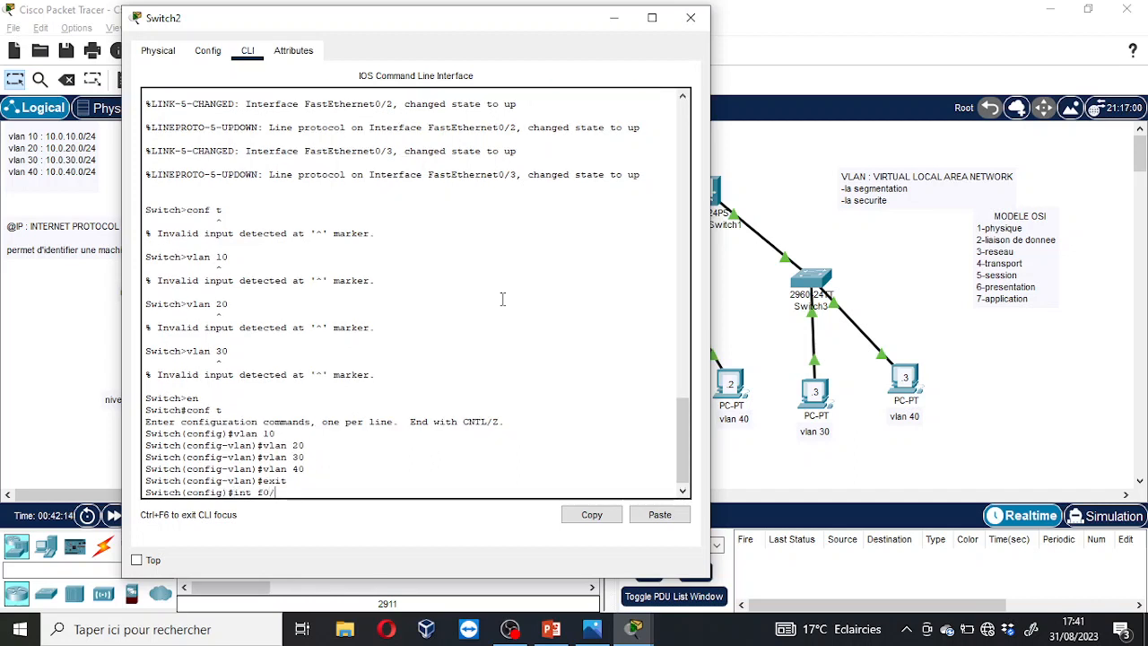
Select interface f0/2 on Switch2 and set it to access mode with sw mo acc.
text(int f0/2)
key(Return)
text(sw m)
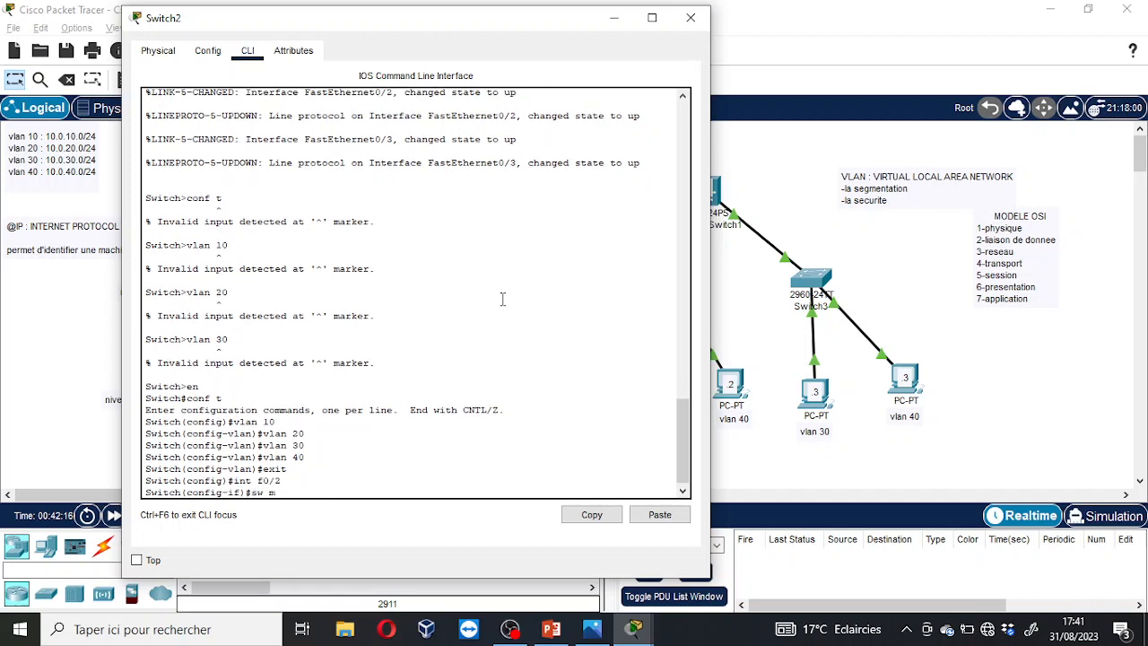
text(o acc)
key(Return)
Assign Switch2's interface f0/2 to VLAN 30 with sw acc vl 30, keeping the topology's PC labels in view.
text(sw)
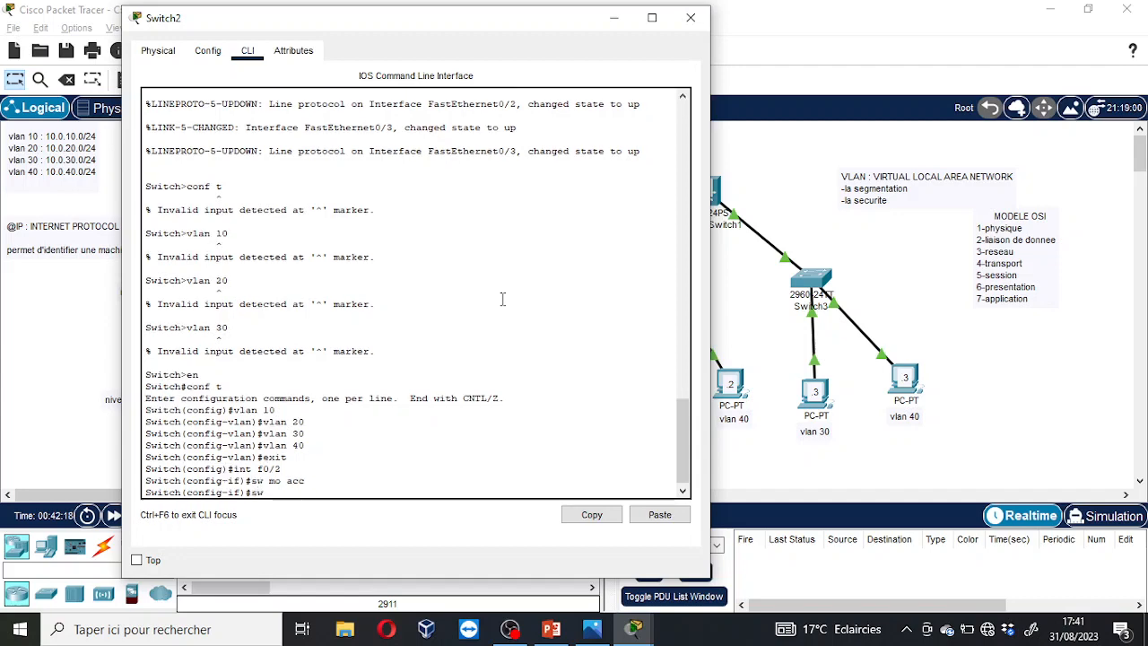
text( acc vl)
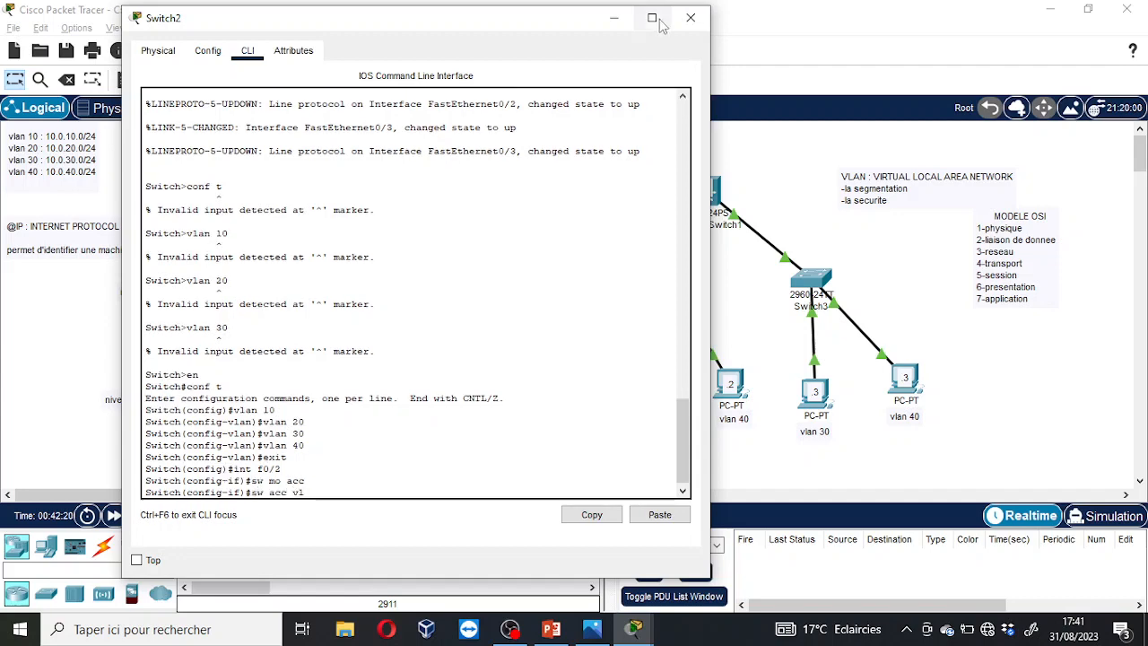
drag(533, 24, 454, 37)
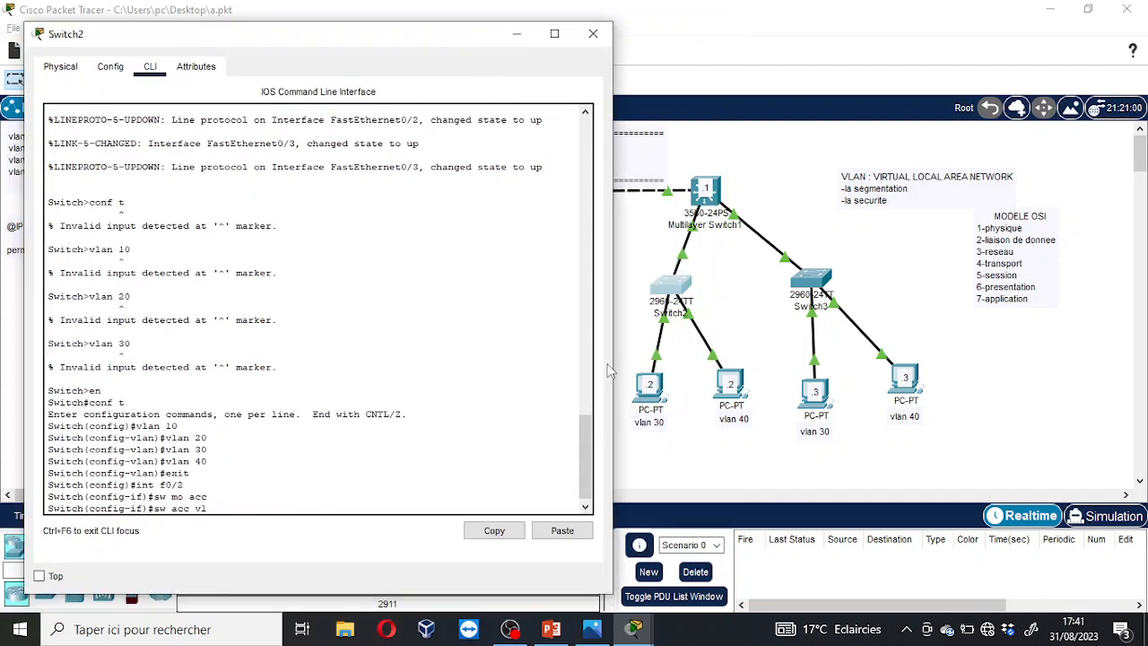
text(vl 30)
key(Return)
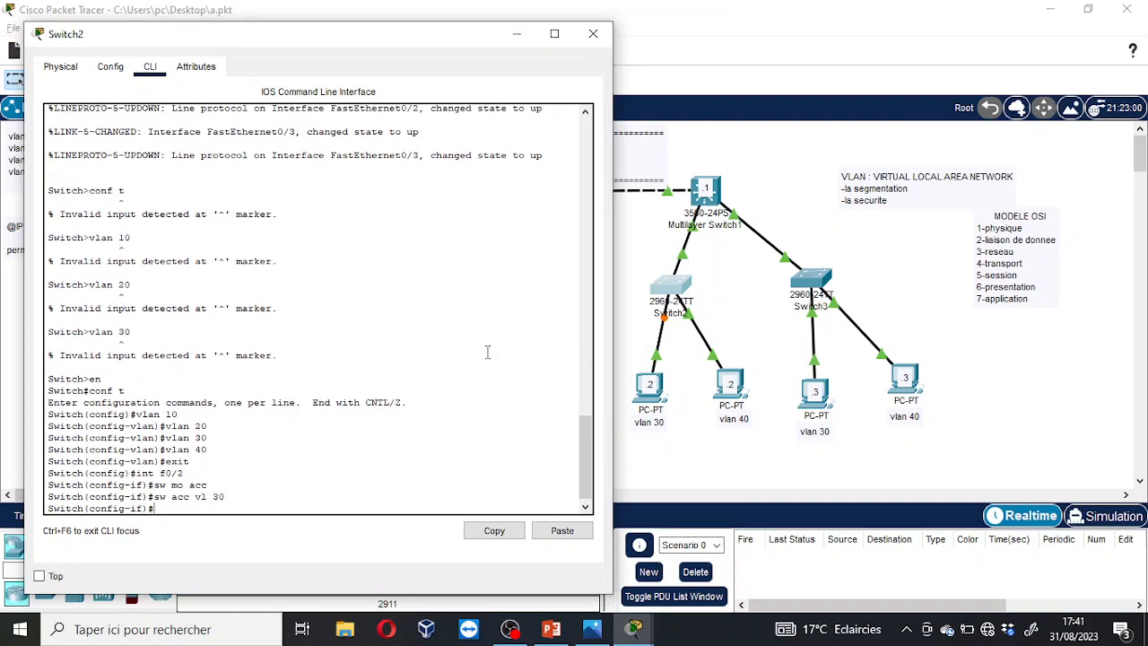
Detach the VLAN 40 PC's cable from Switch2 and reconnect it to the switch's FastEthernet0/3 port.
text(int f0/2)
click(679, 334)
click(690, 316)
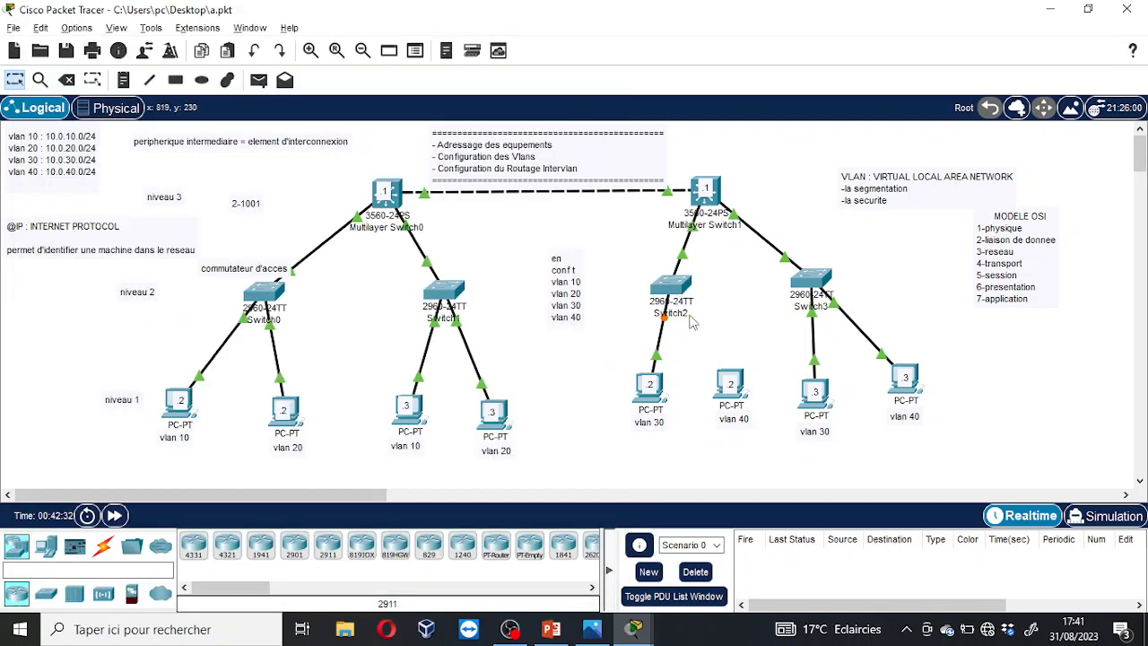
click(675, 287)
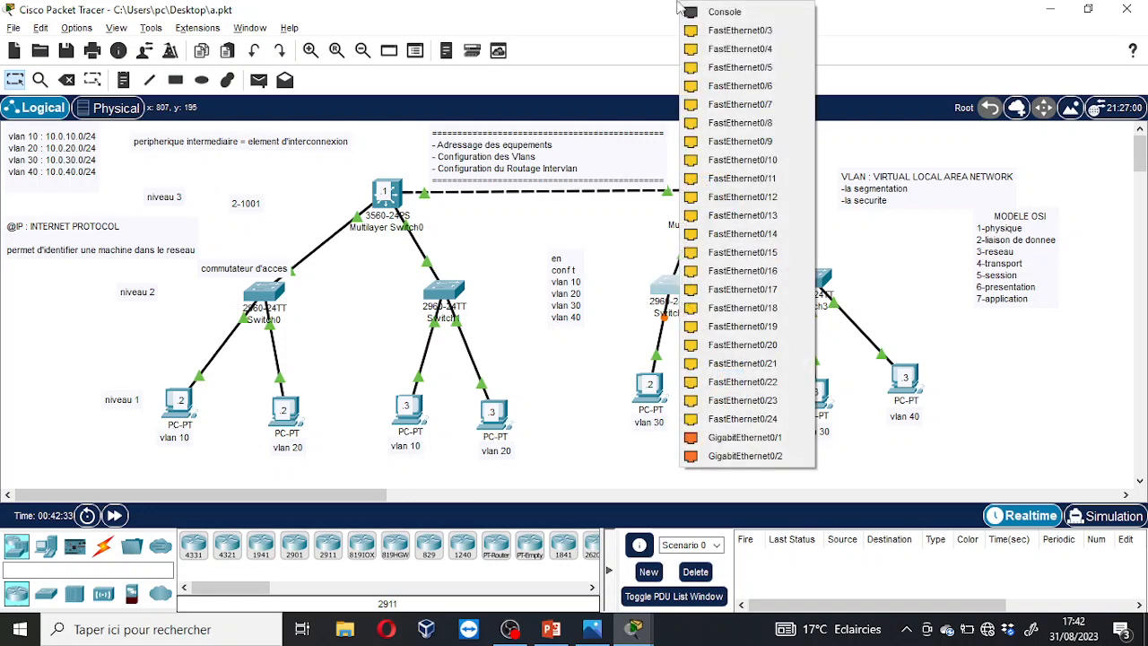
click(745, 31)
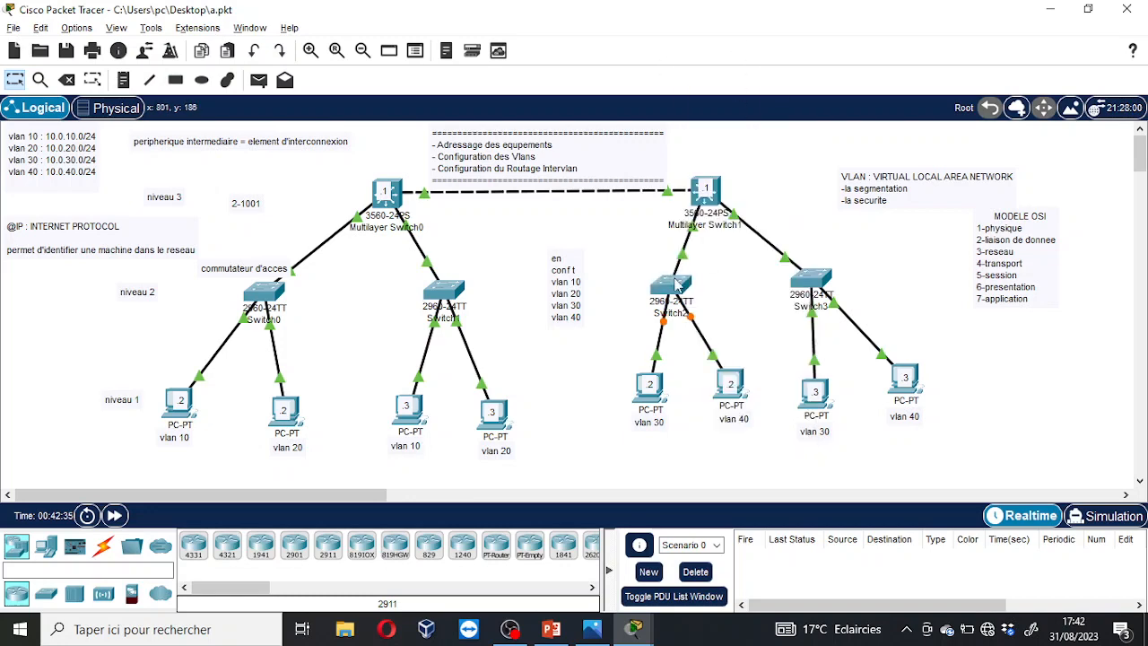
Set the current interface f0/3 on Switch2 to access mode, assign it to VLAN 40, and close the command line.
click(677, 285)
key(Return)
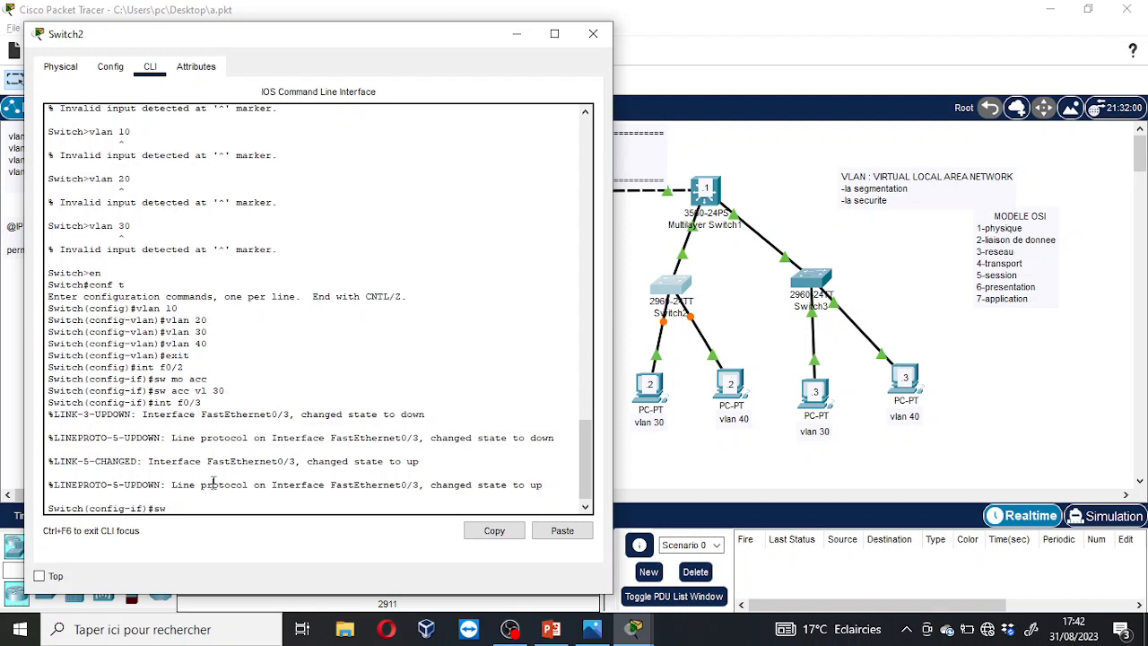
text(sw mo acc)
key(Return)
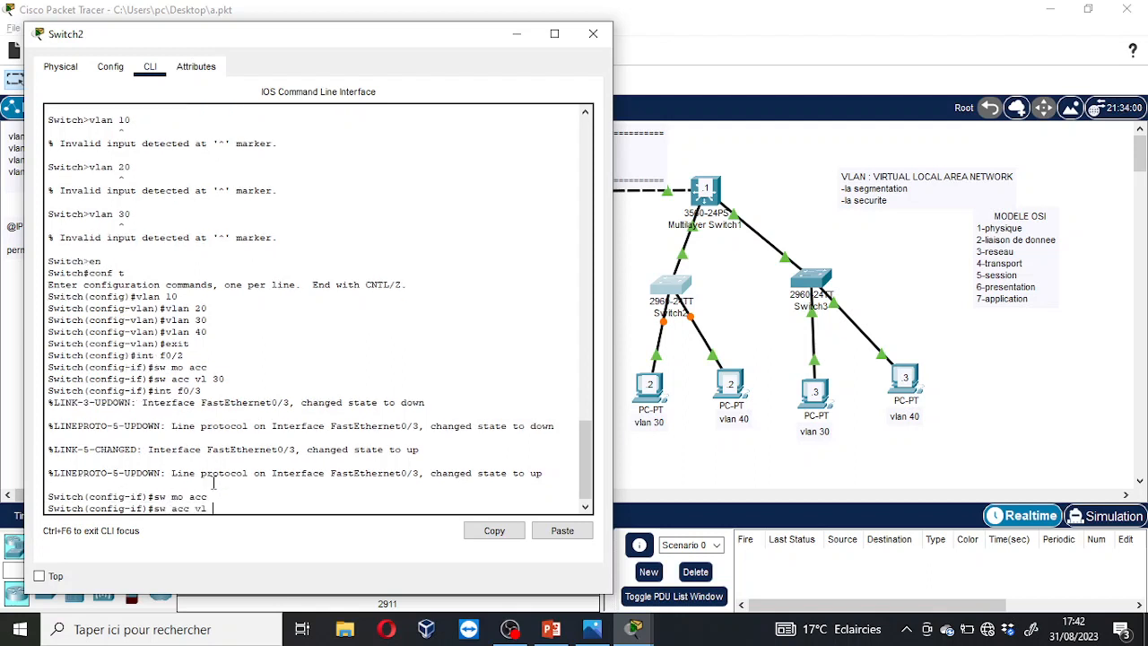
text(sw acc vl 40)
key(Return)
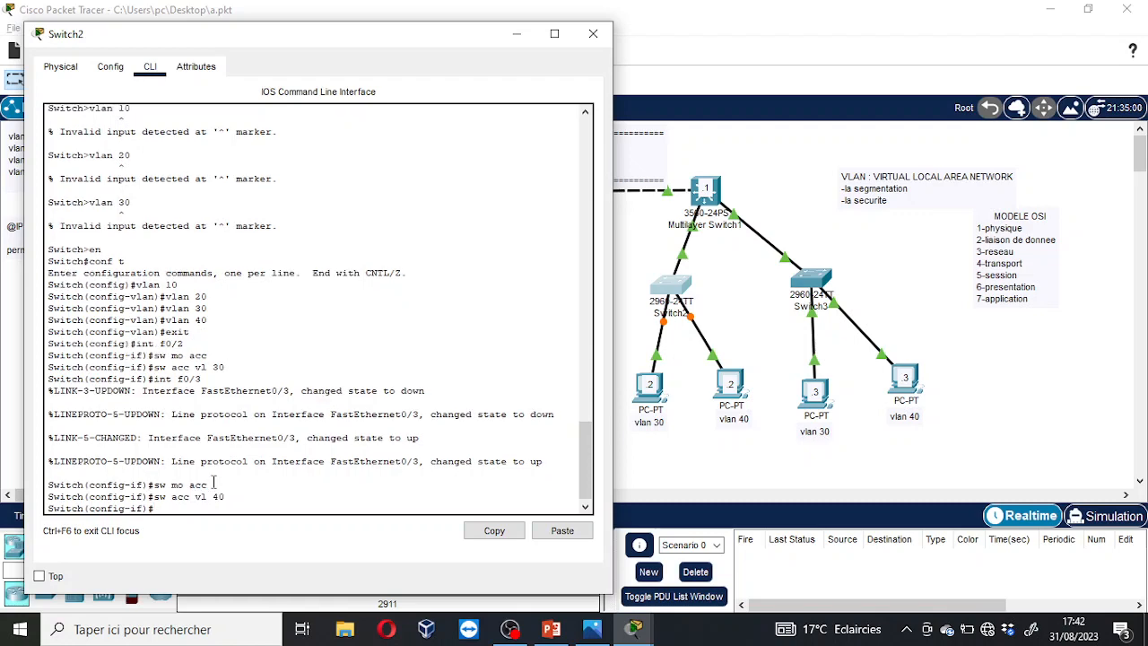
click(904, 246)
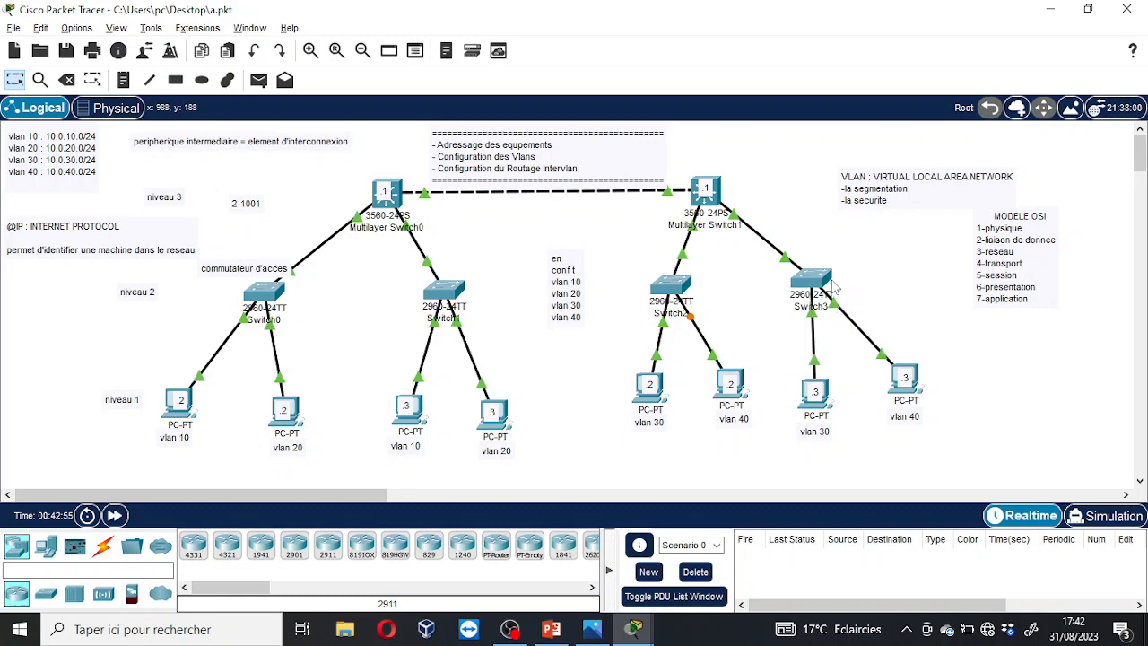
Open Switch3's command line and exit VLAN configuration back to global configuration mode.
click(812, 287)
double_click(350, 20)
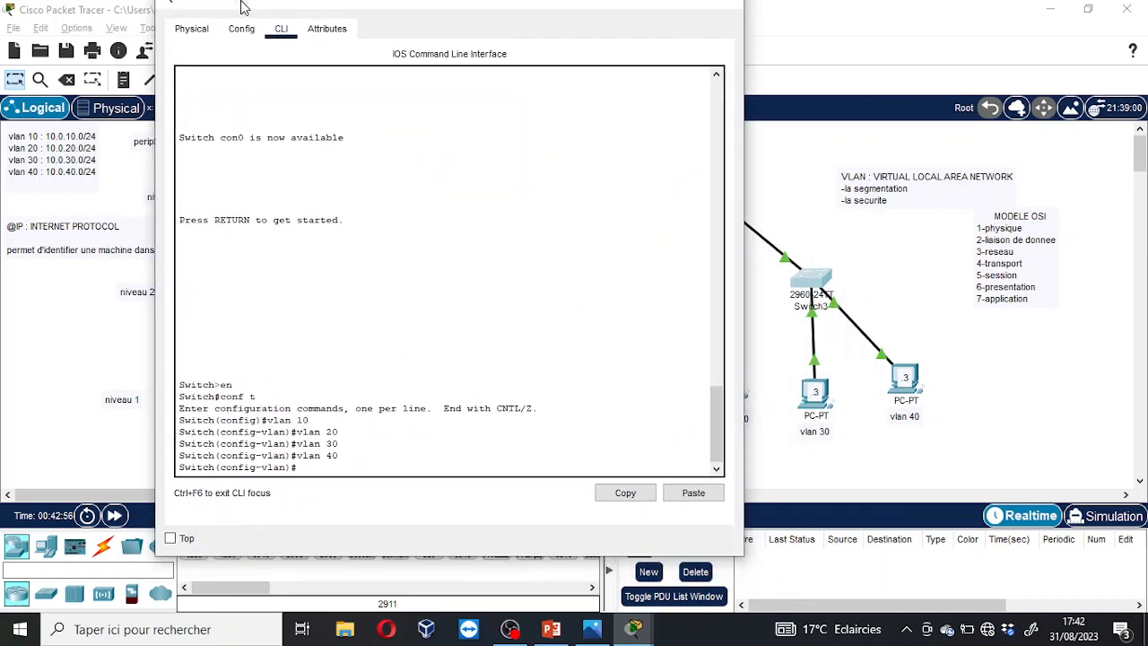
click(1081, 12)
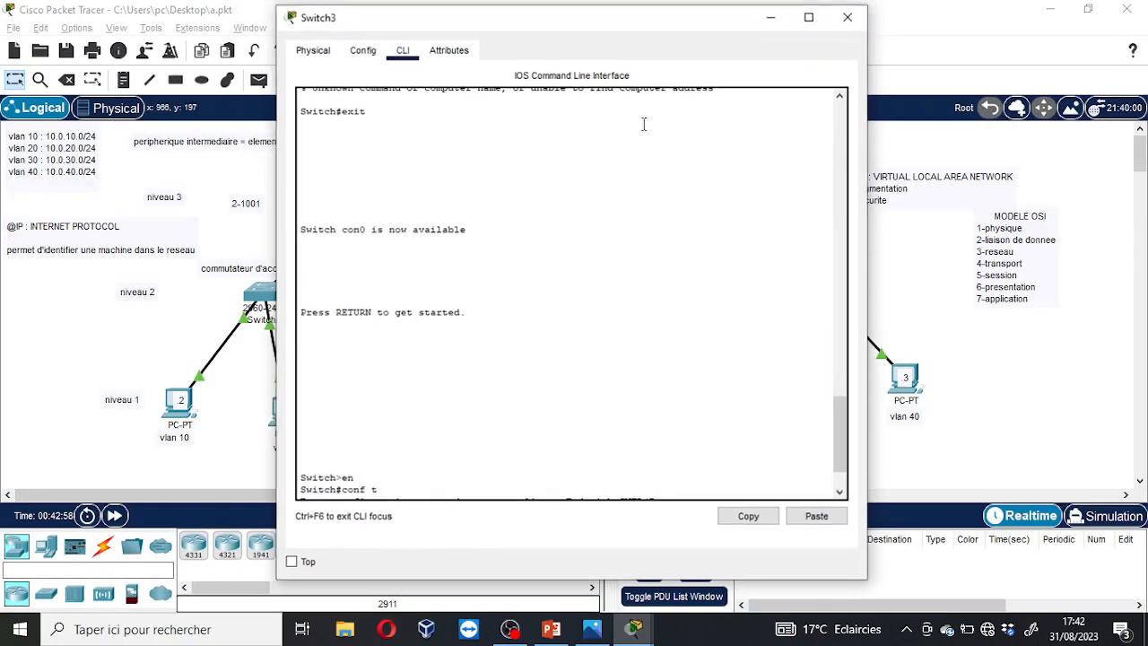
drag(646, 14, 363, 22)
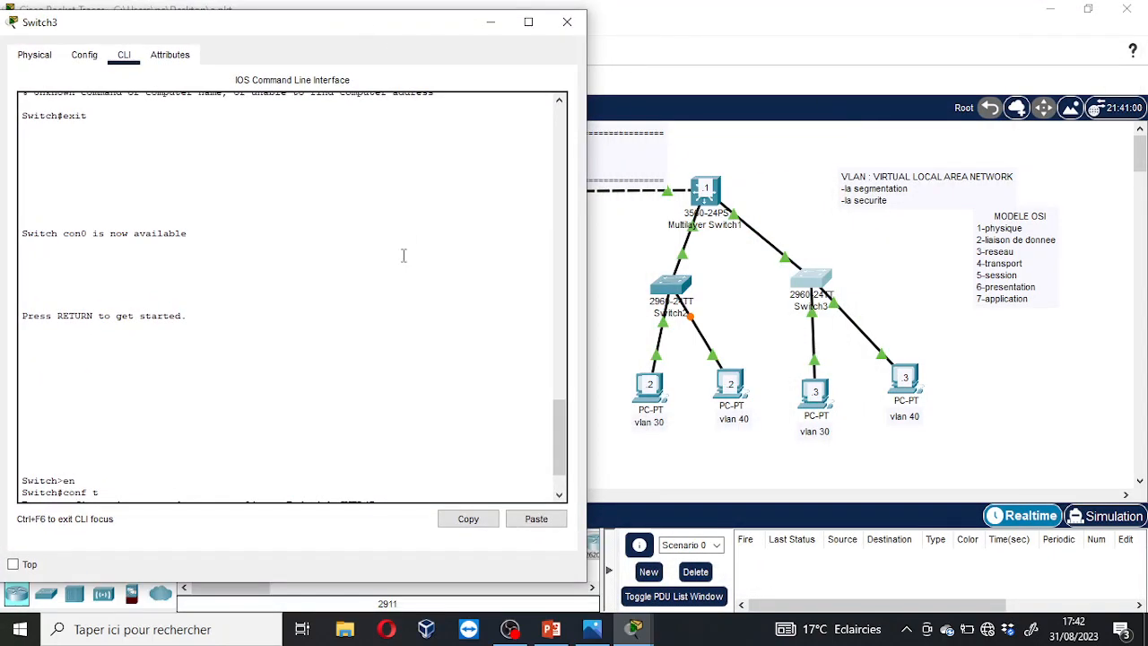
key(Return)
text(exi)
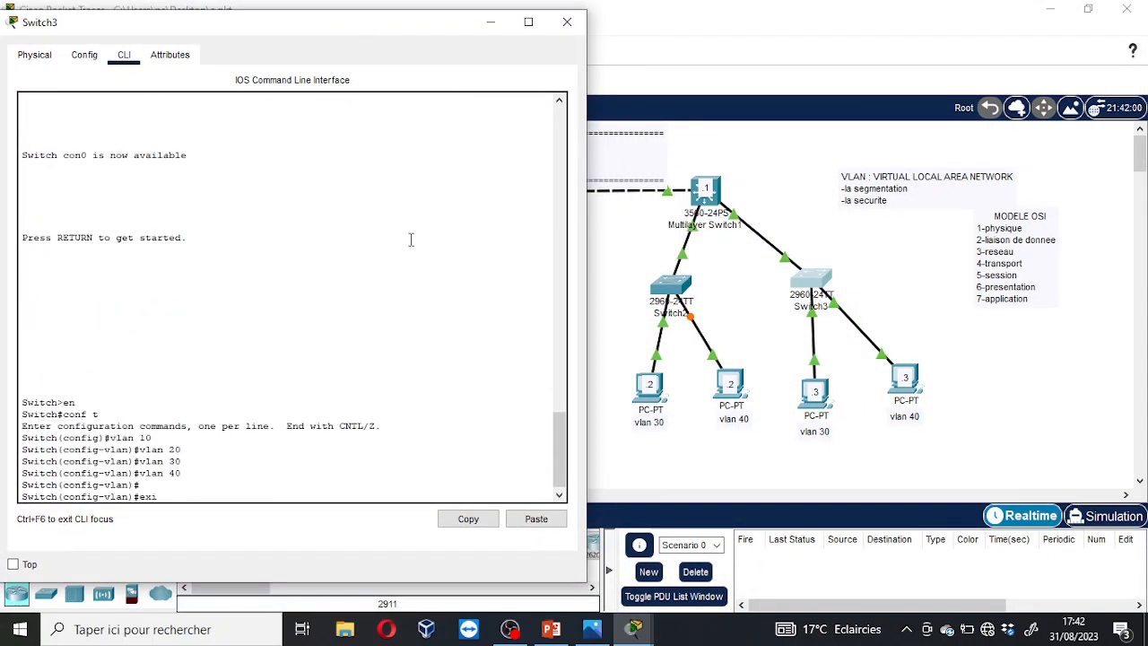
text(t)
key(Return)
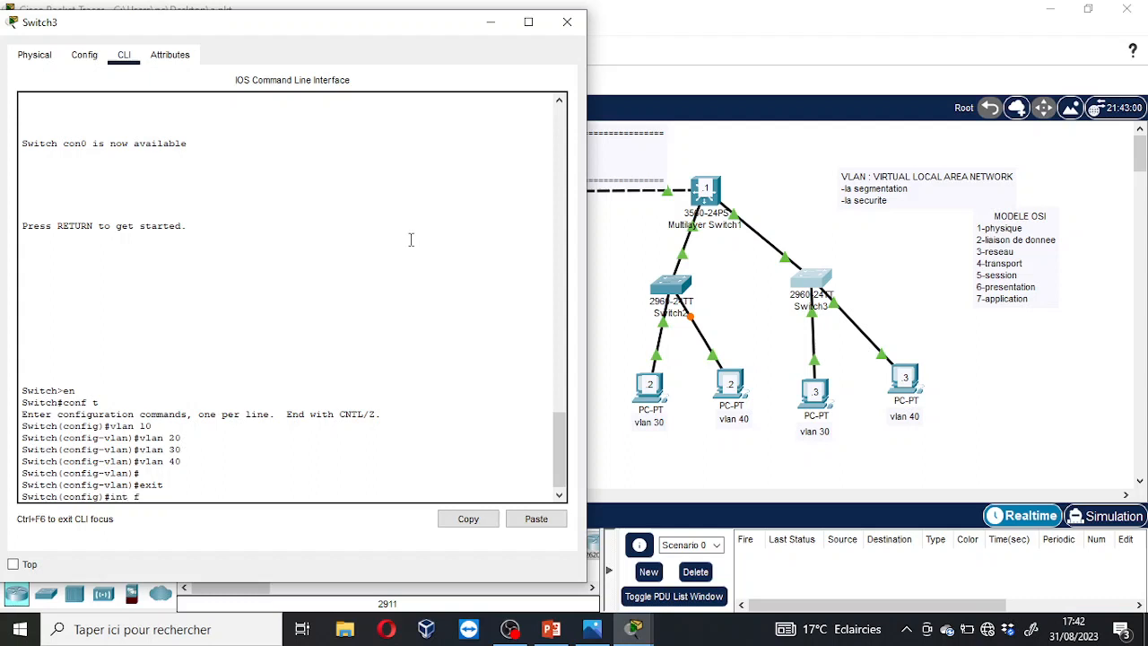
Configure Switch3's interface f0/2 as an access port in VLAN 30.
text(int f0/2)
key(Return)
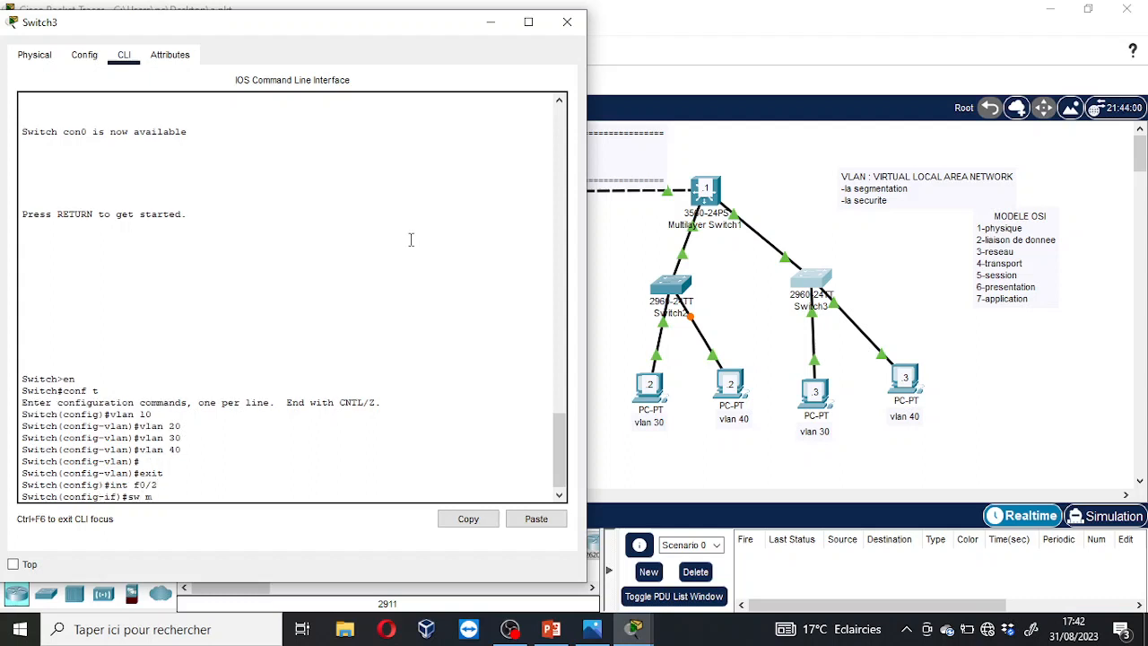
text(sw mo acc)
key(Return)
text(sw acc vl)
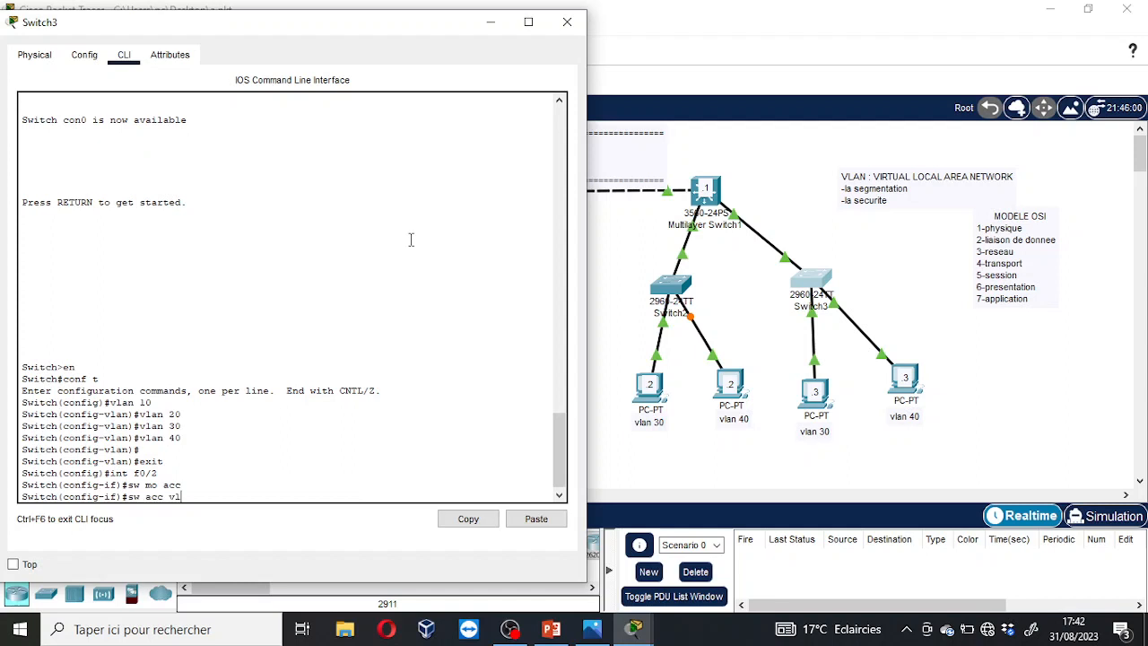
text( 30)
key(Return)
Configure Switch3's interface f0/3 as an access port in its connected PC's VLAN, and fast-forward the simulation time.
text(int f0/2)
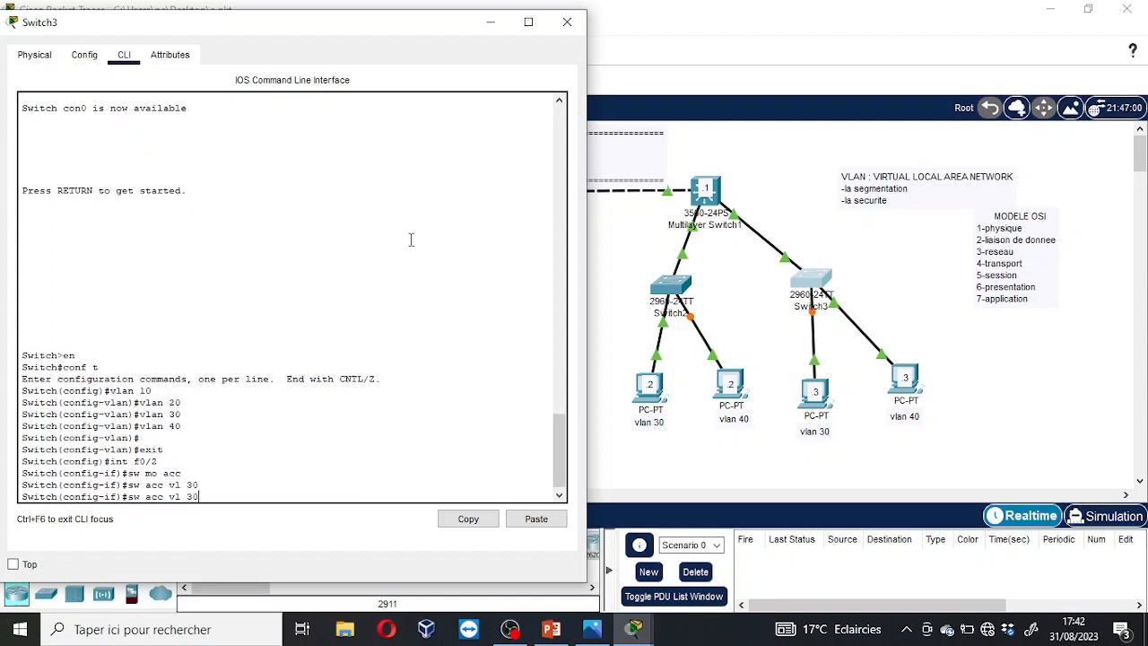
text(3)
key(Return)
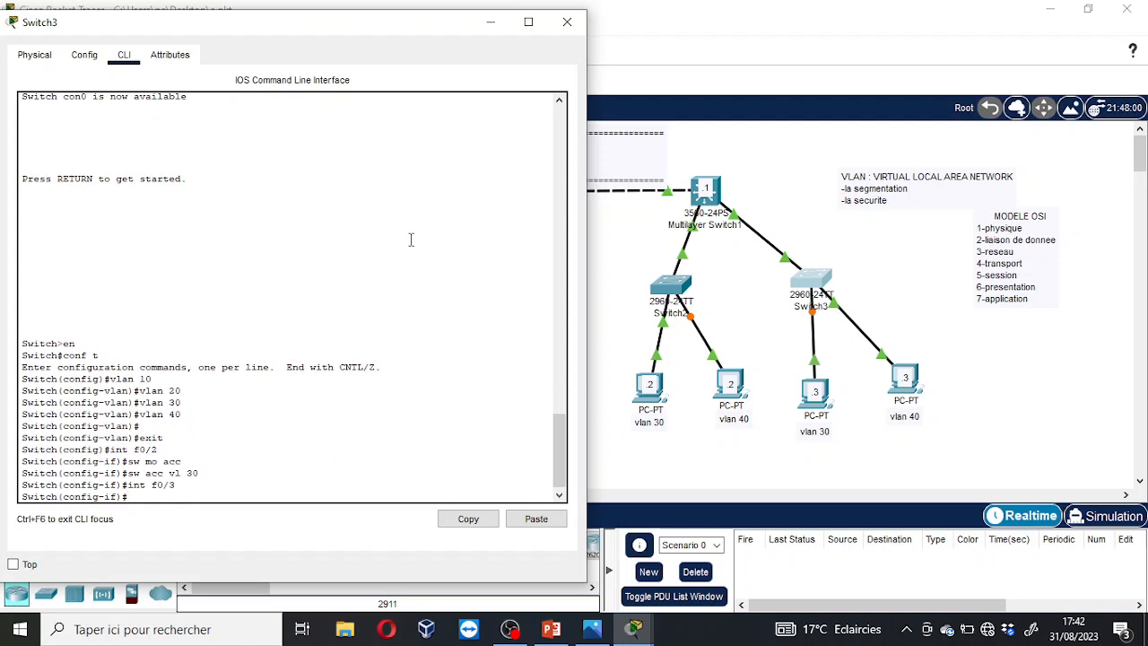
text(sw mo acc)
key(Return)
text(int f0/3)
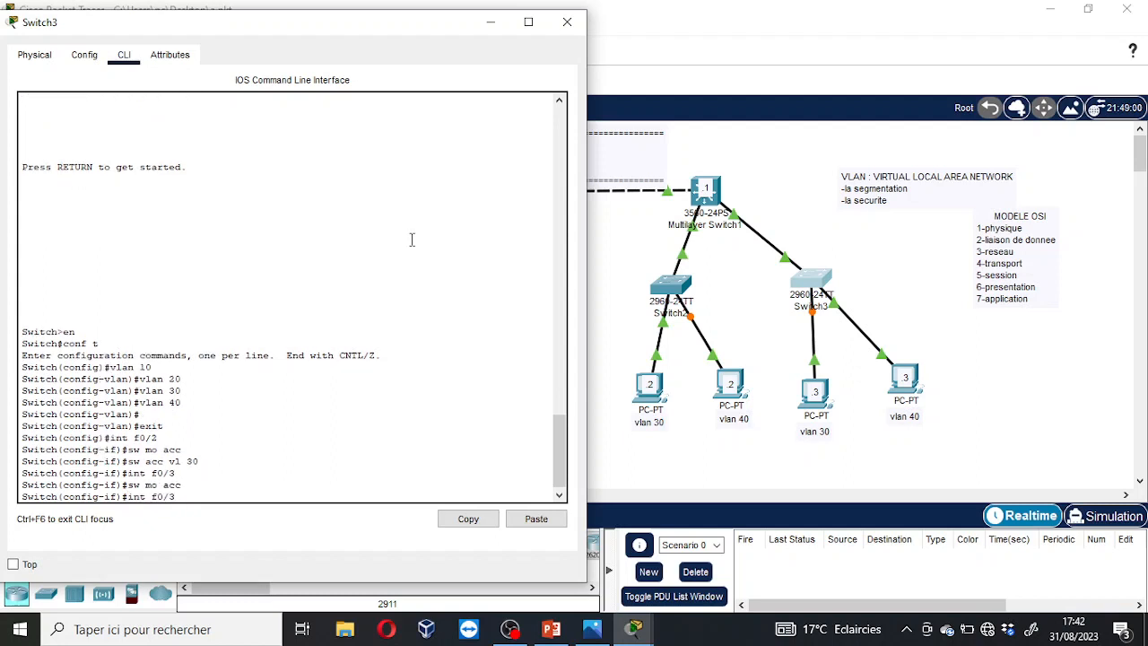
key(Up)
key(Up)
key(Up)
key(Return)
click(491, 22)
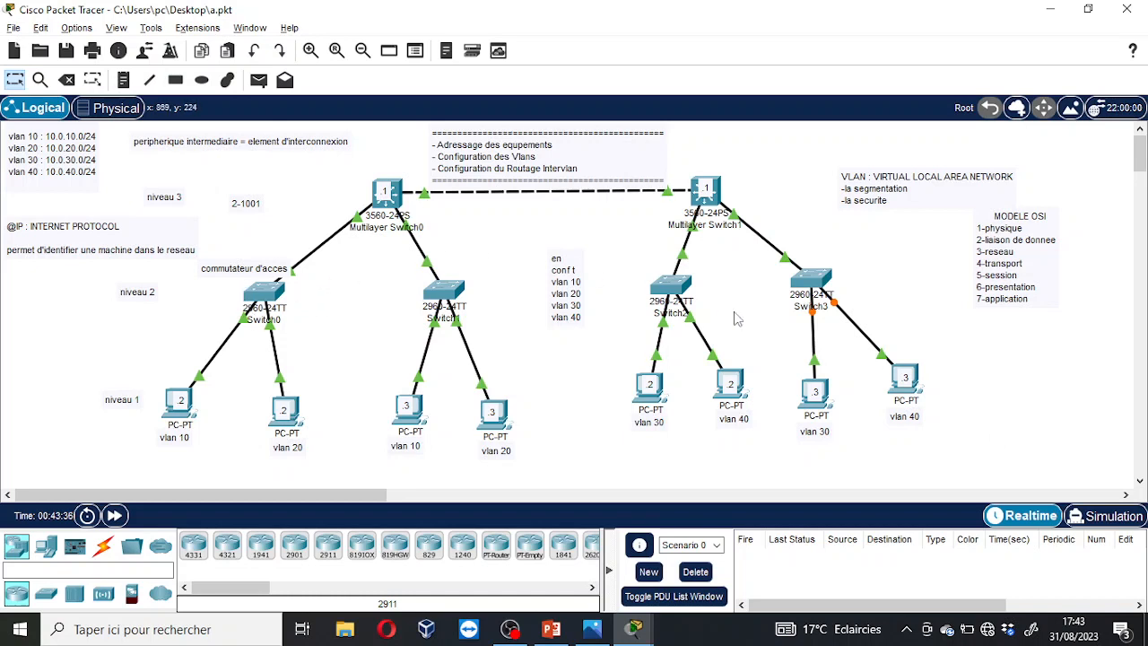
click(115, 517)
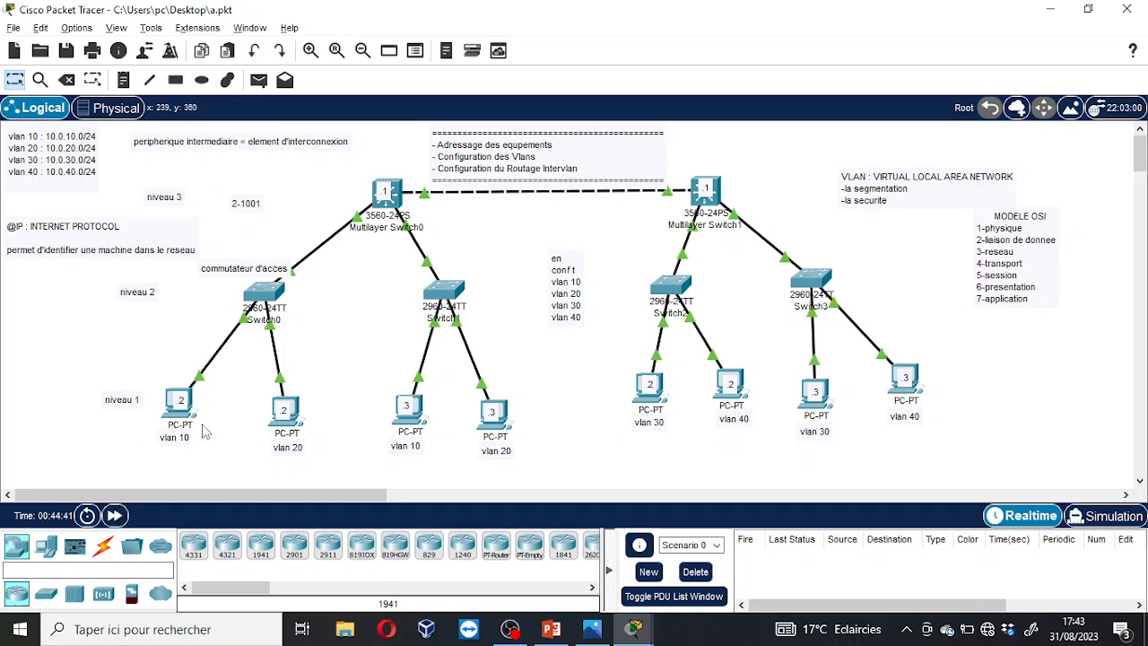
drag(104, 306, 921, 262)
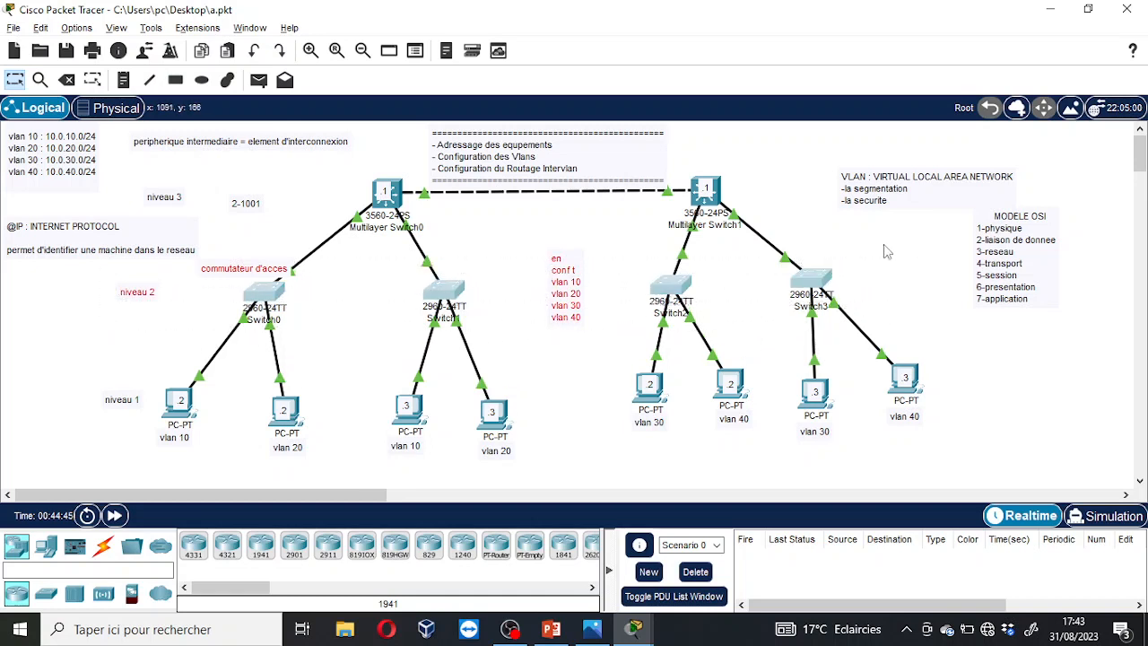
click(576, 380)
drag(162, 374, 1004, 443)
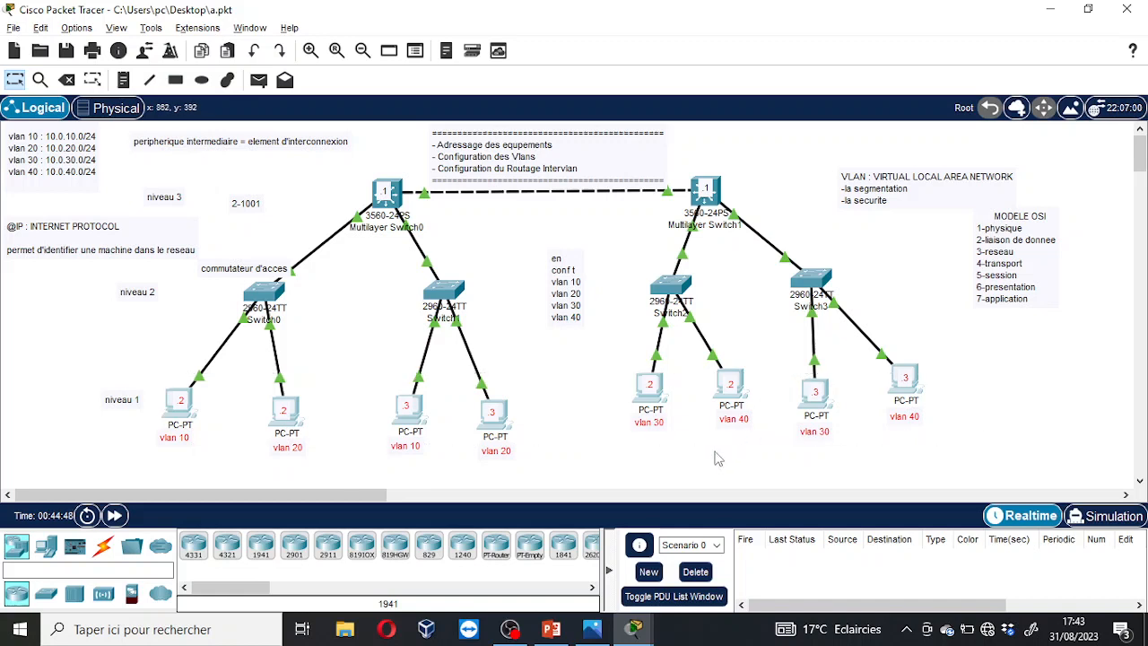
drag(207, 239, 874, 332)
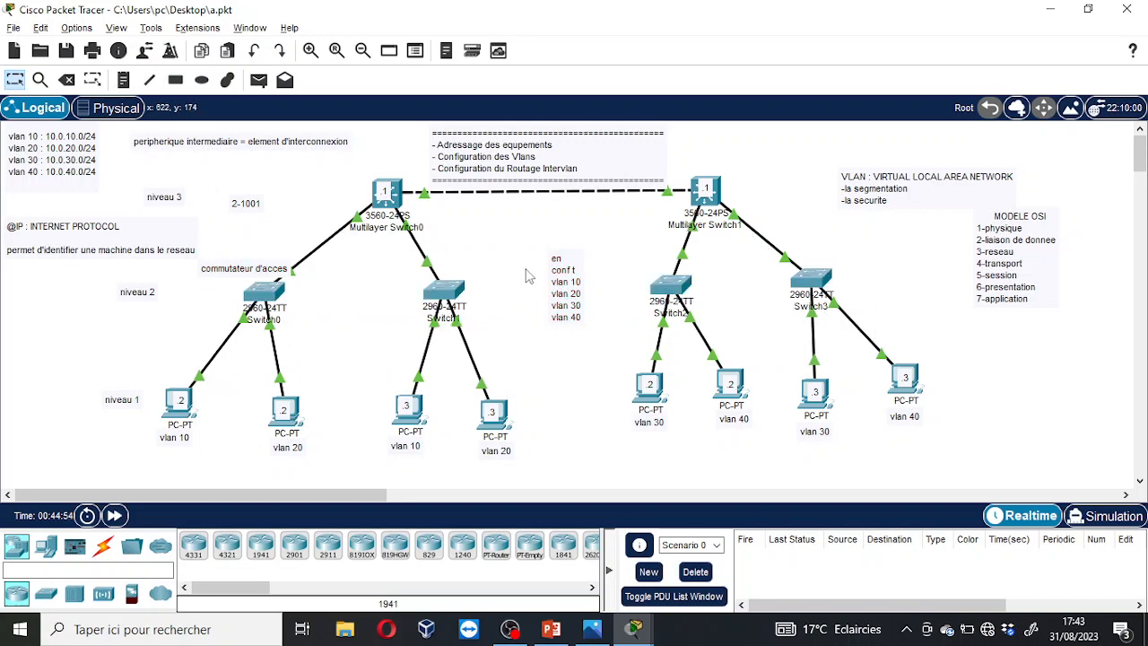
click(531, 278)
Move the "commutateur d'acces" note away from Switch0's uplink to just below and left of the "niveau 2" note.
drag(221, 282, 122, 321)
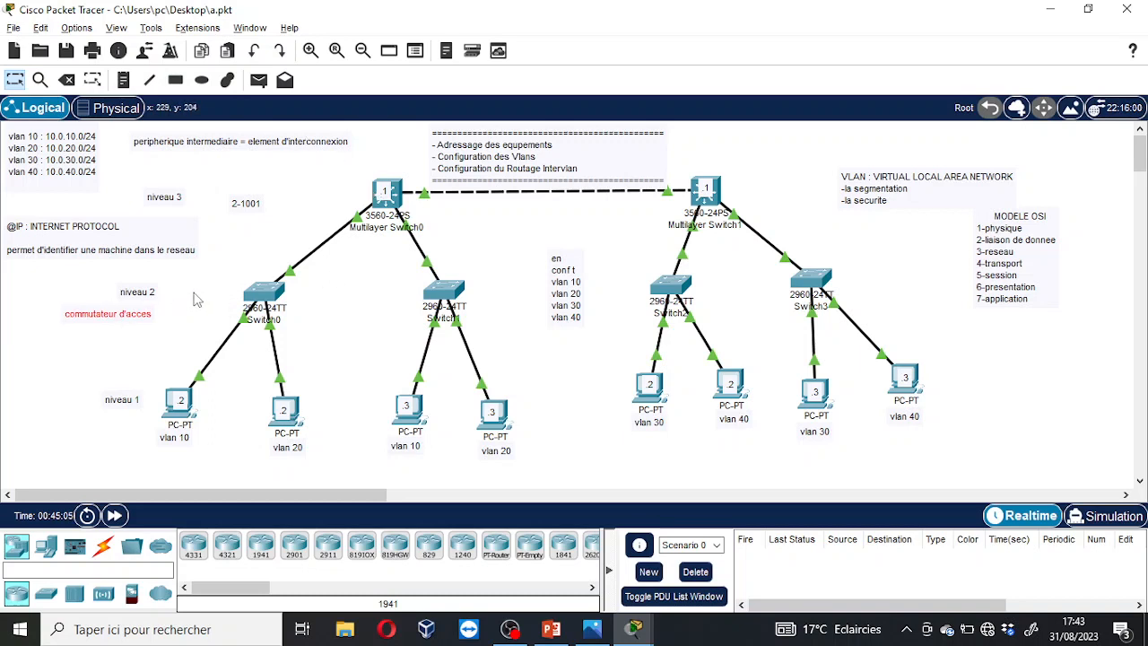
drag(105, 319, 55, 314)
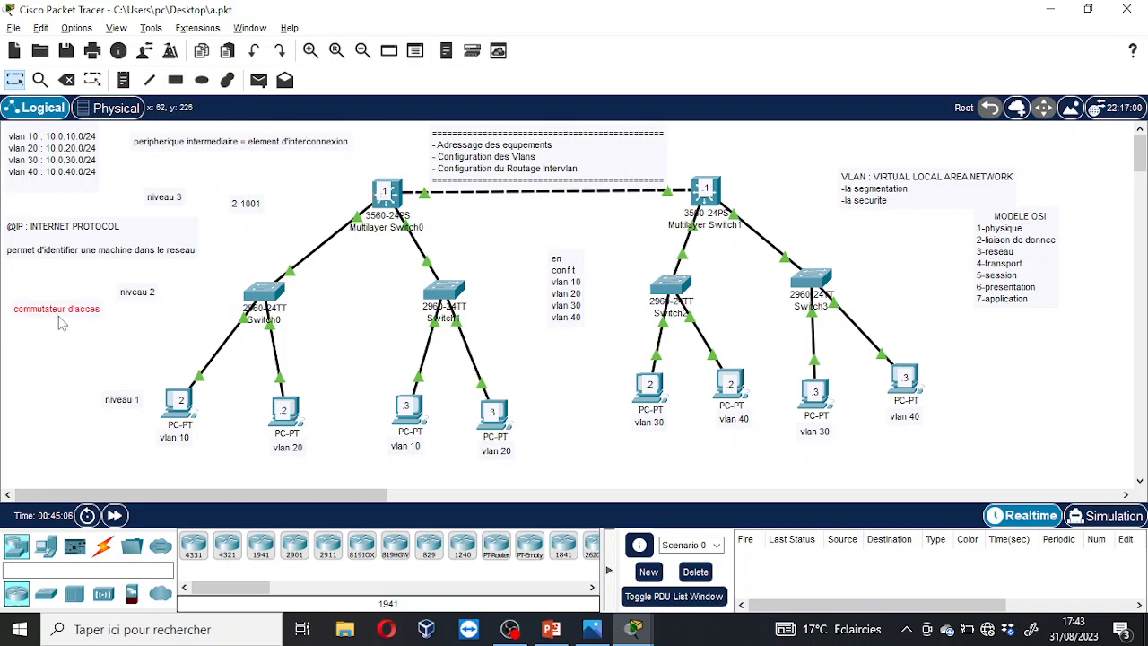
click(87, 329)
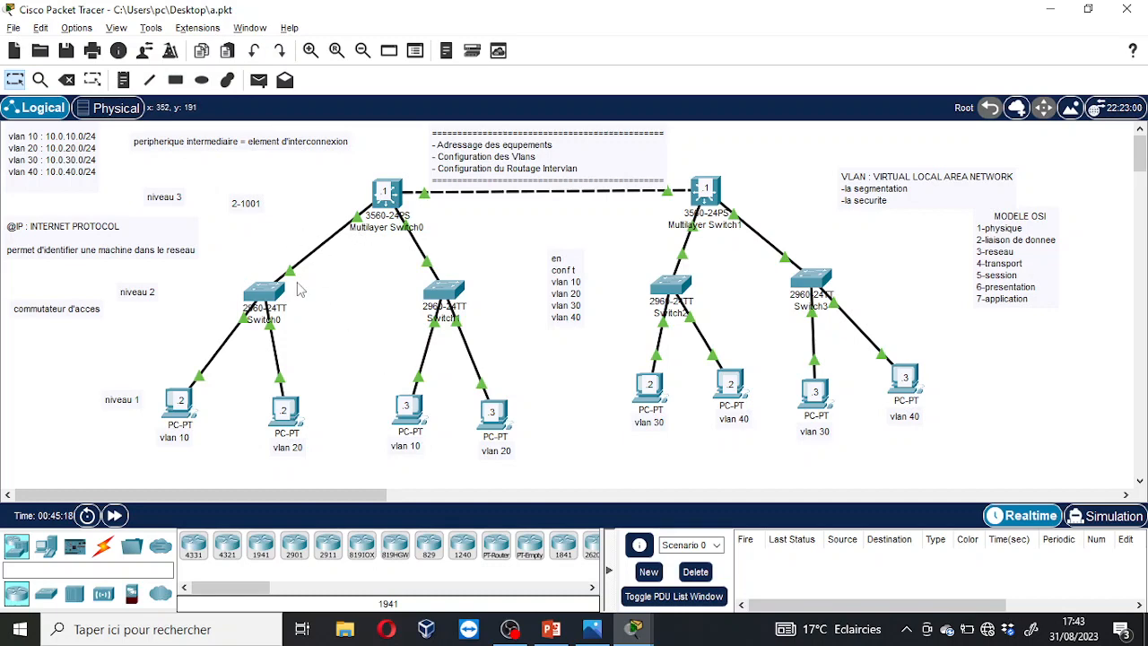
click(265, 290)
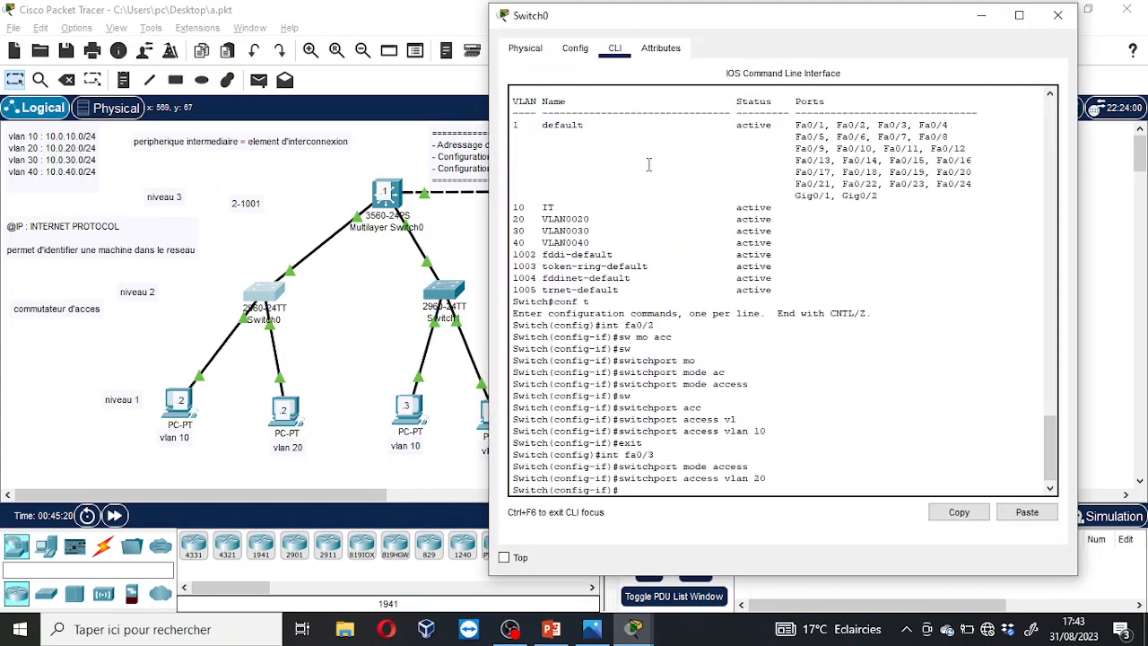
click(341, 302)
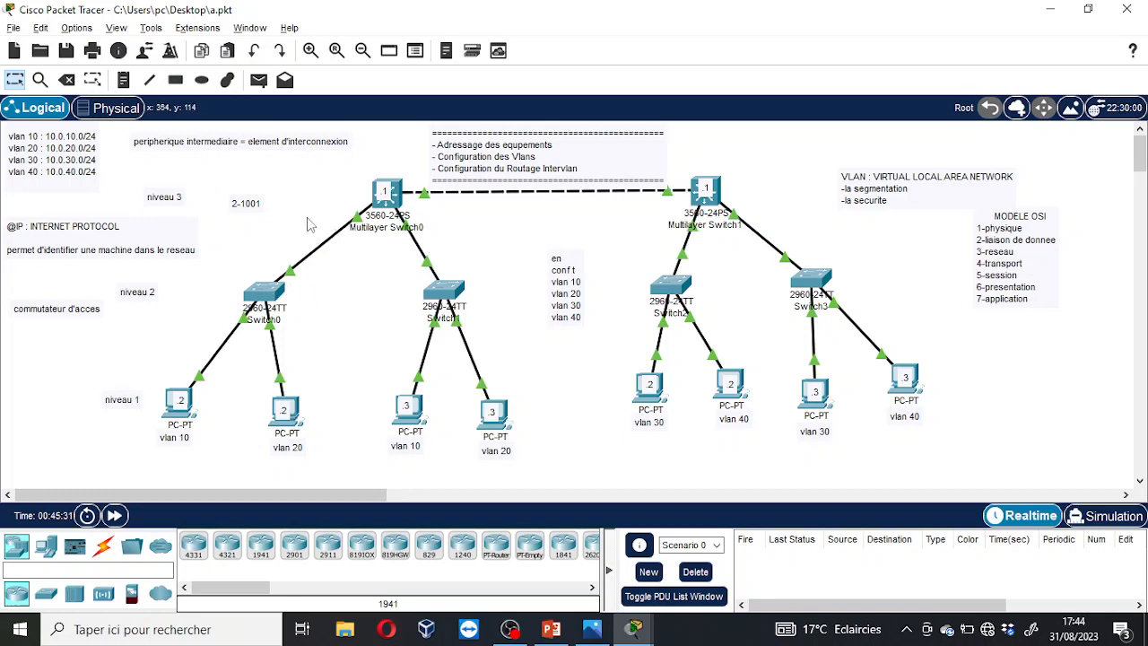
Add the note "liaison trunking: 802.1q" beside the link between Switch0 and Multilayer Switch0, just below the "2-1001" note.
click(131, 81)
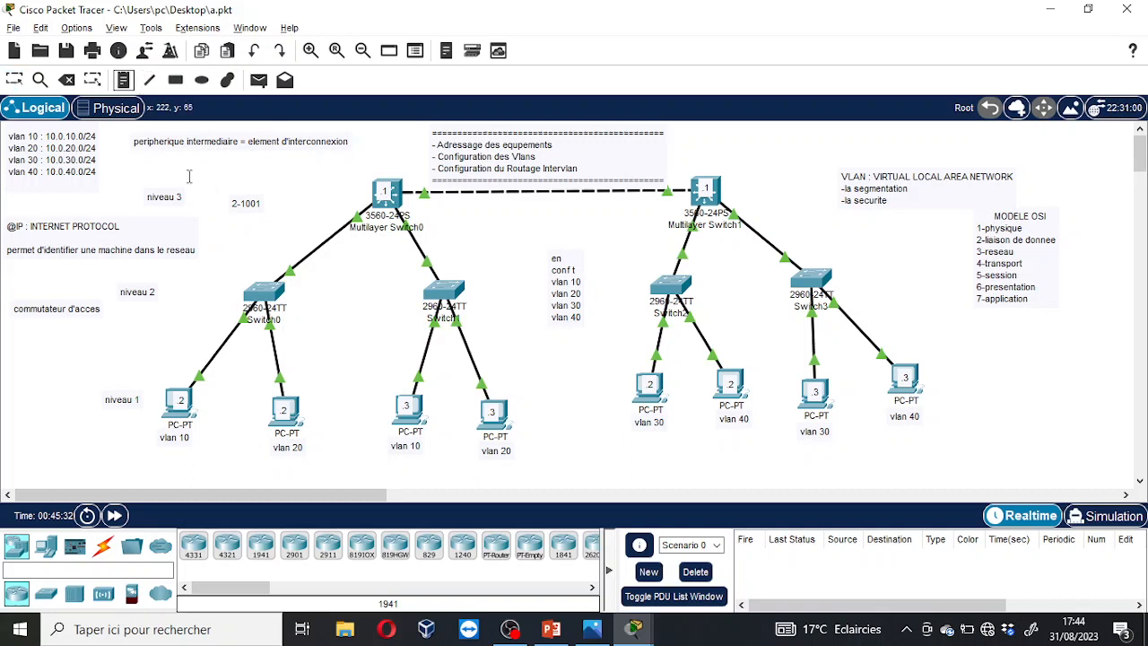
click(235, 239)
text(1002)
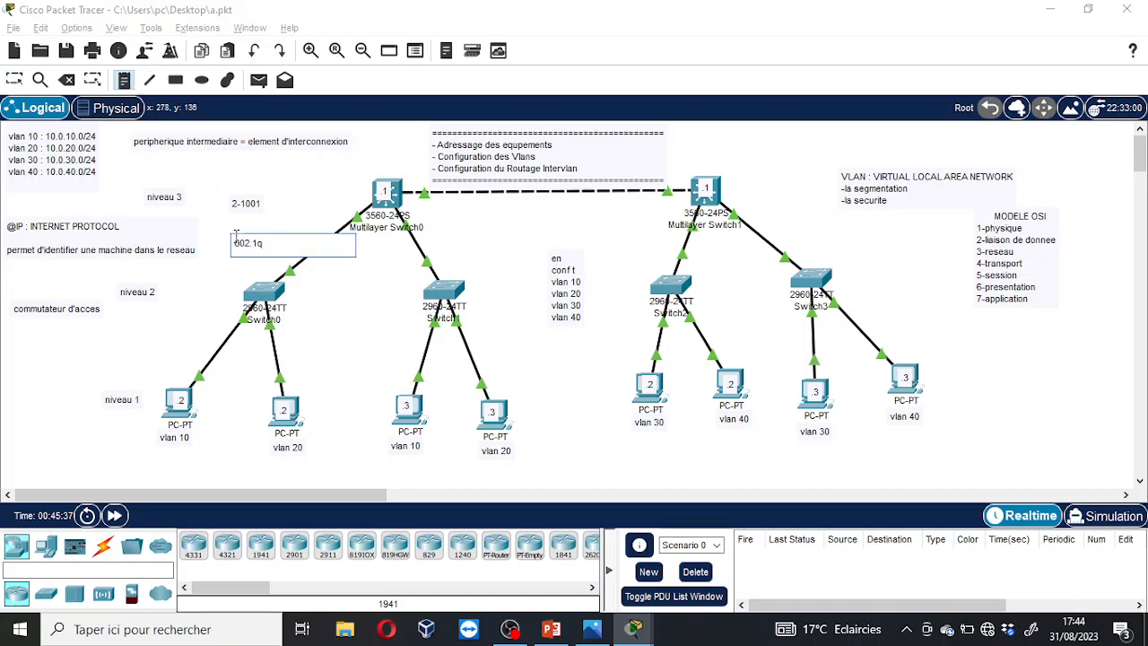
text(liaison trunking:)
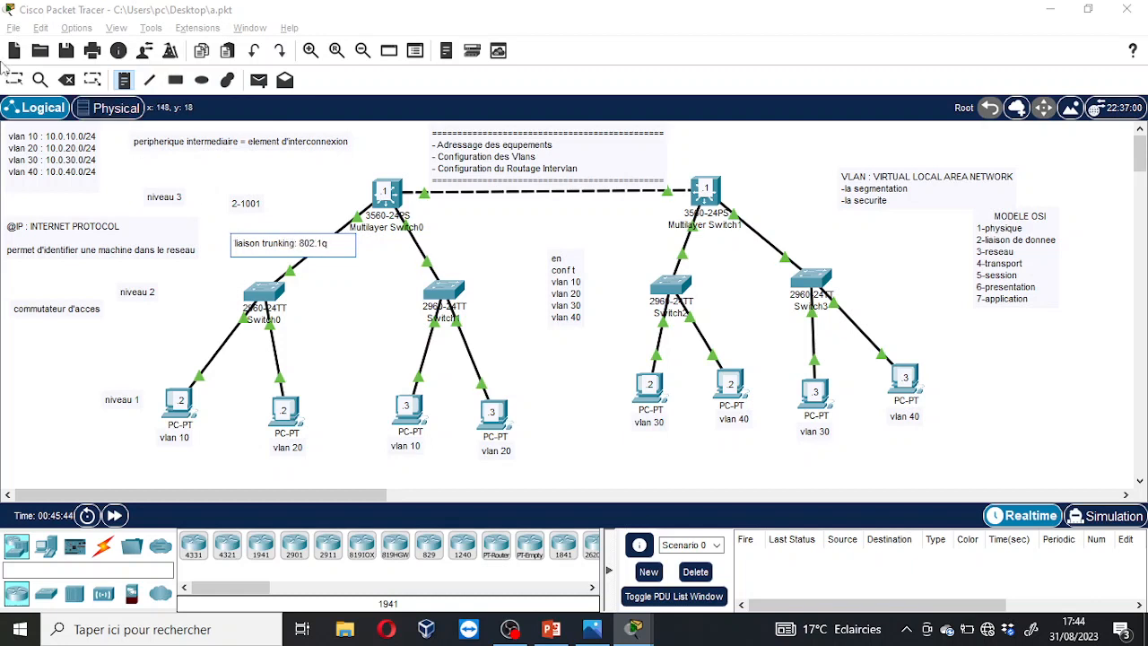
click(14, 78)
drag(285, 254, 272, 247)
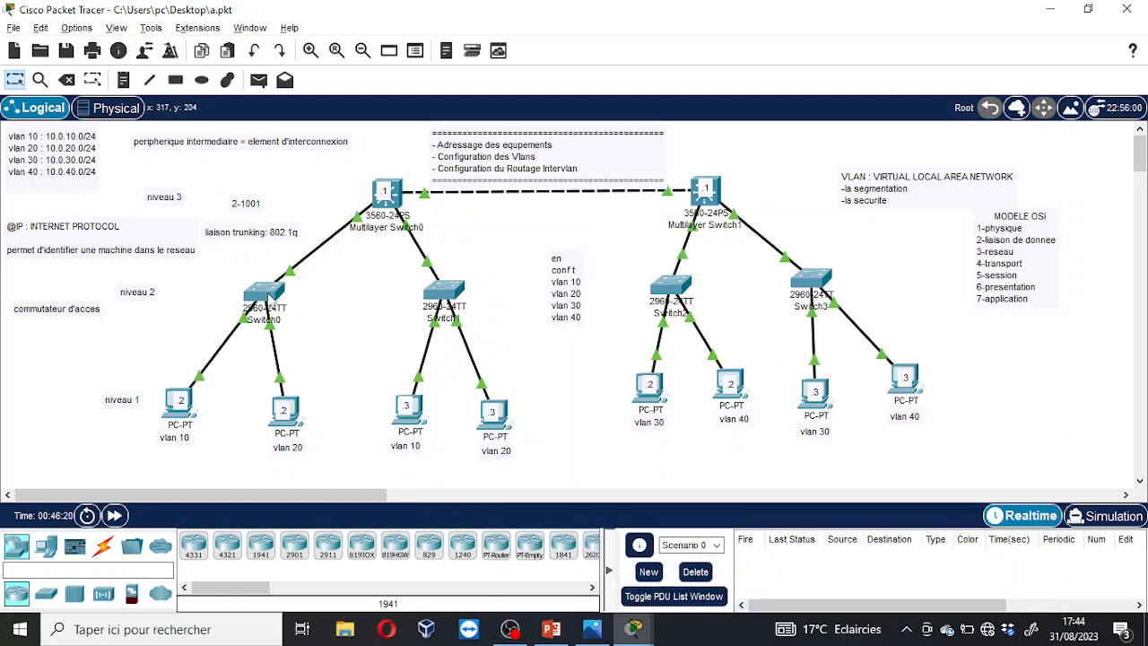
Open Switch0's command line, exit the current interface, and enter configuration of interface fastEthernet 0/1.
click(285, 284)
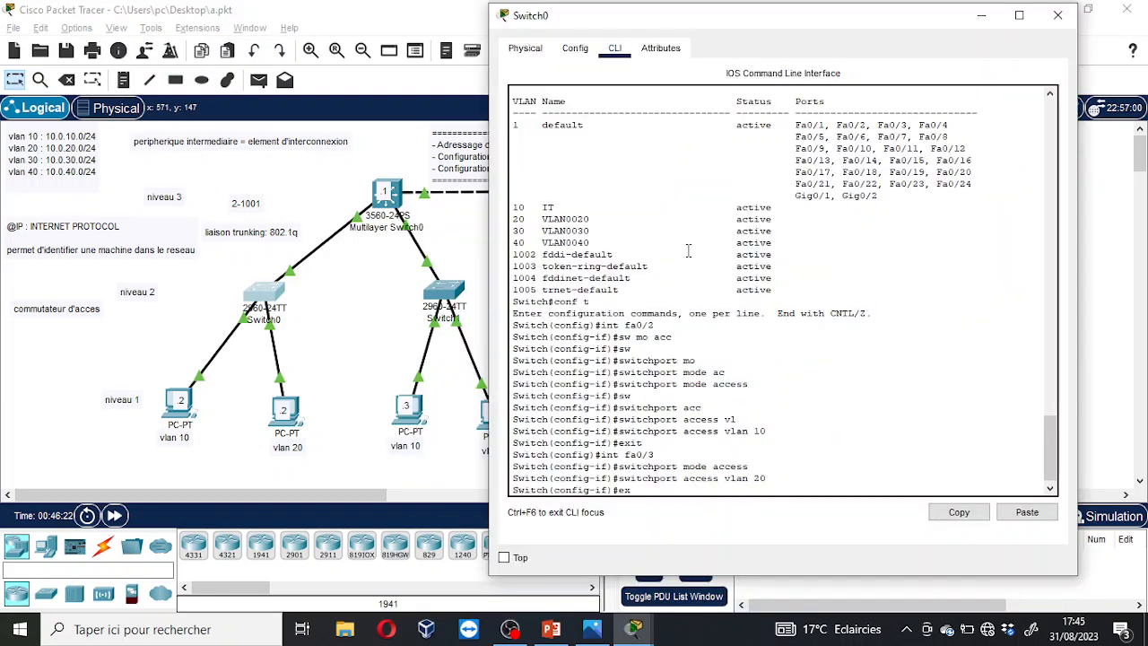
text(it)
key(Return)
text(int)
key(Tab)
text(f)
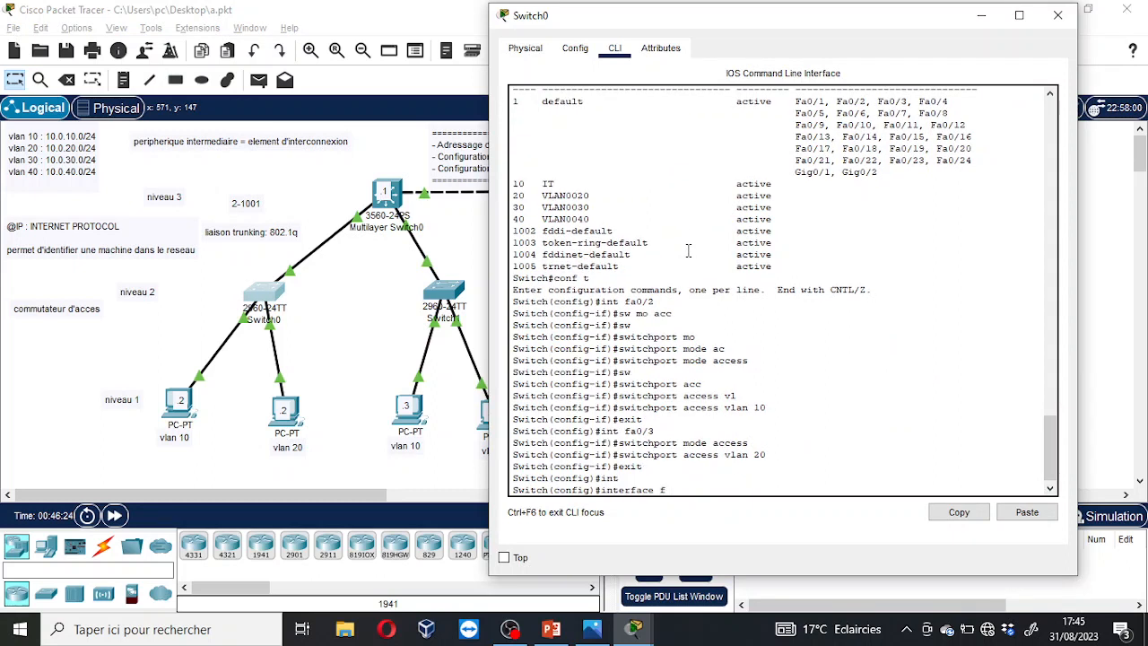
key(Tab)
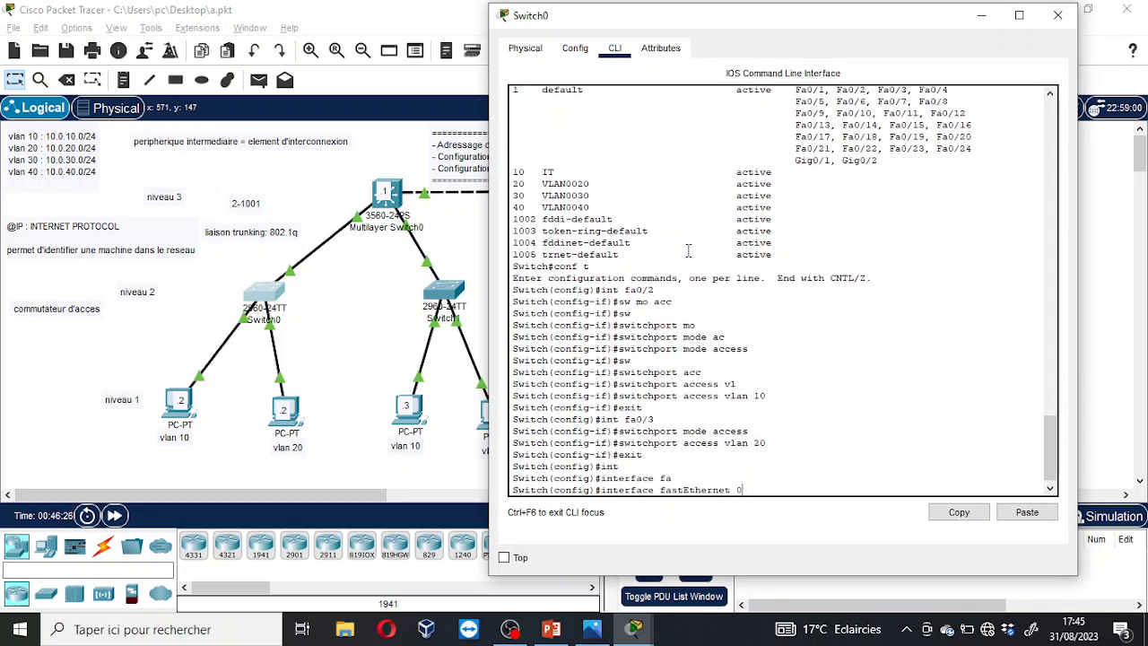
key(Return)
Set Switch0's uplink interface to trunk mode with switchport mode trunk.
text(sw)
key(Tab)
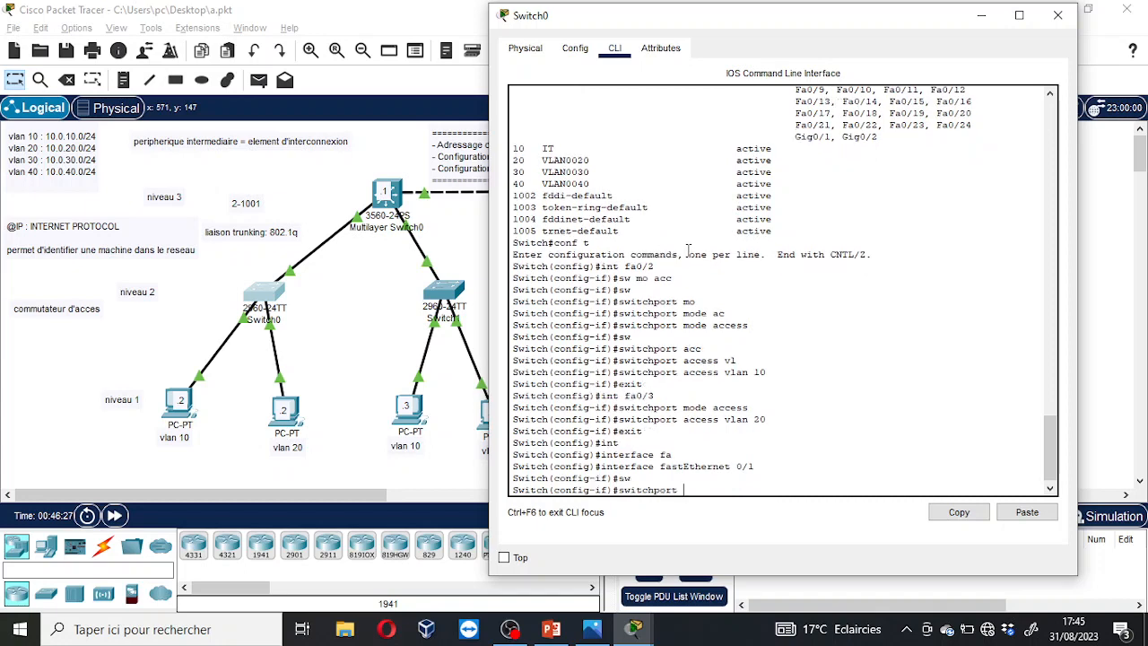
text(mode)
key(Tab)
text(tr)
key(Tab)
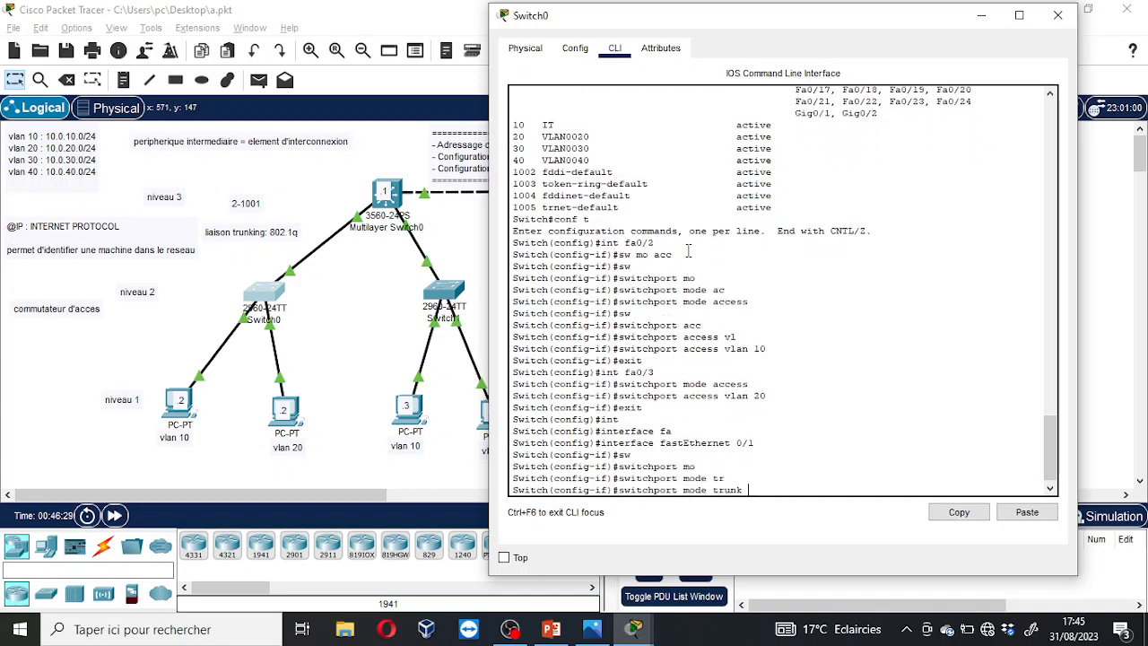
key(Return)
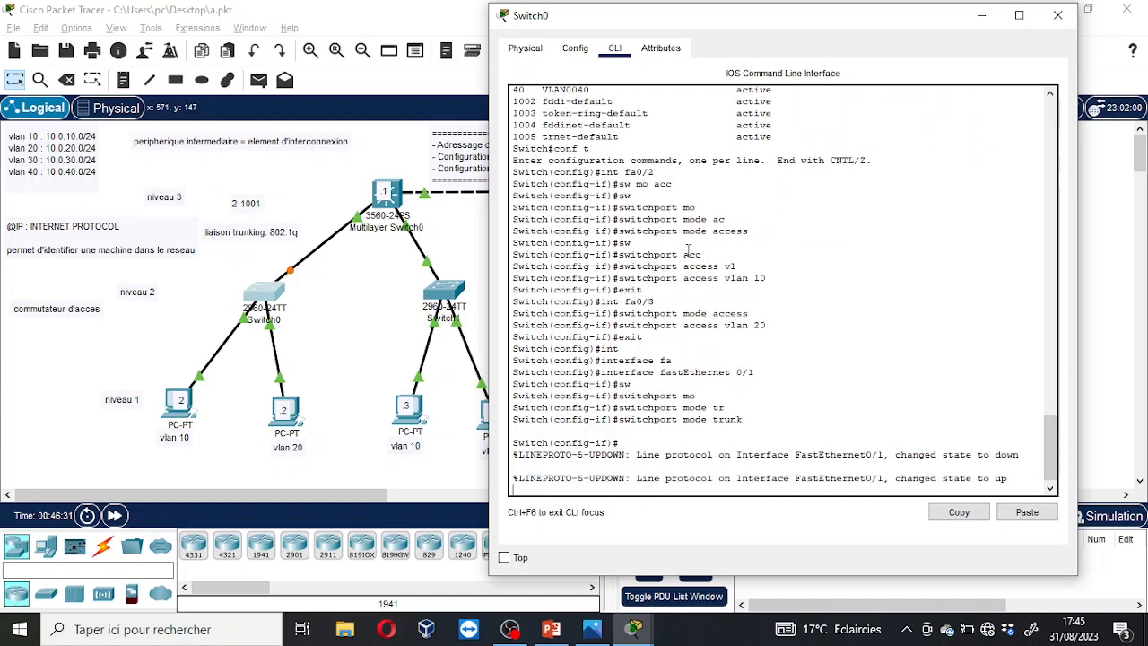
key(Return)
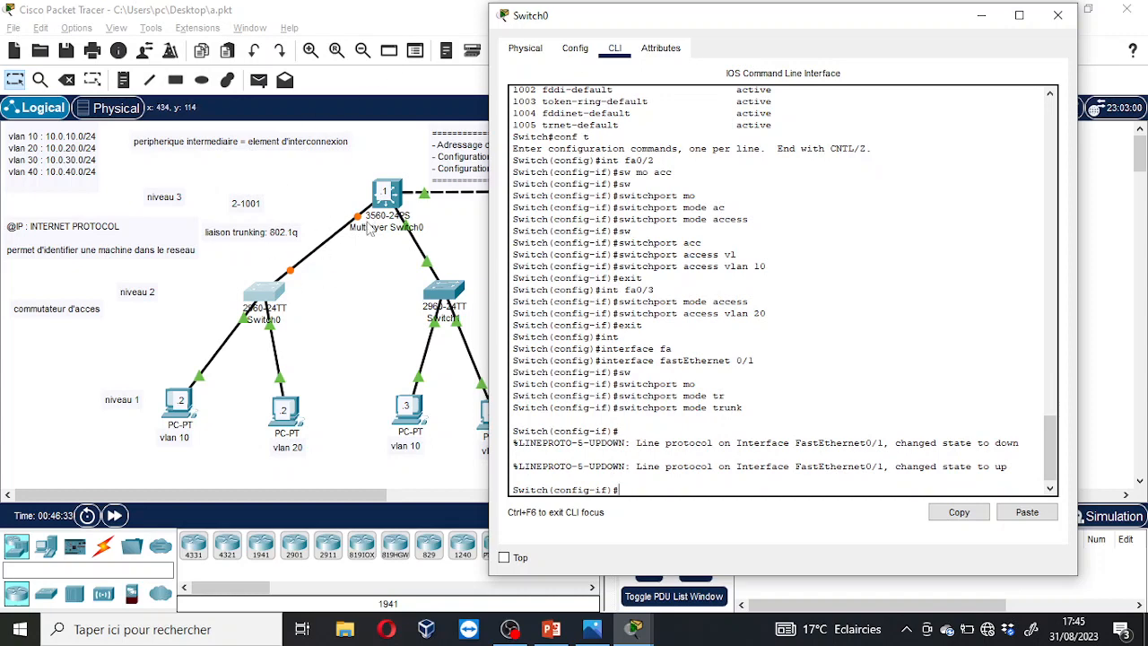
In Switch1's command line, exit the current interface and set interface f0/2 to trunk mode.
click(982, 16)
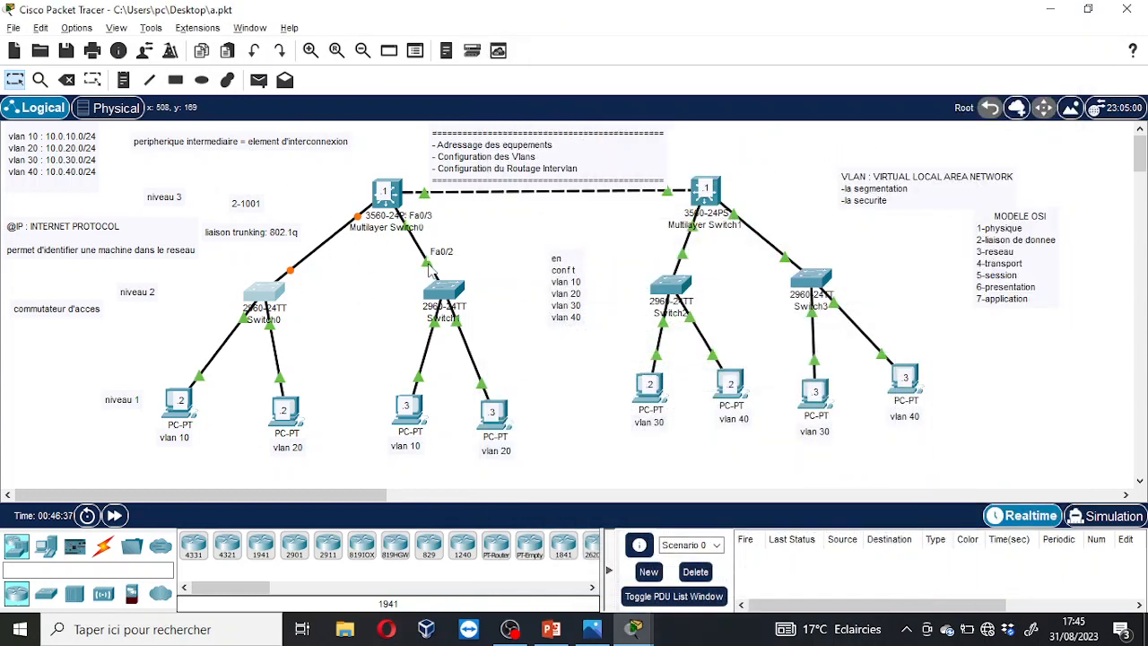
click(444, 292)
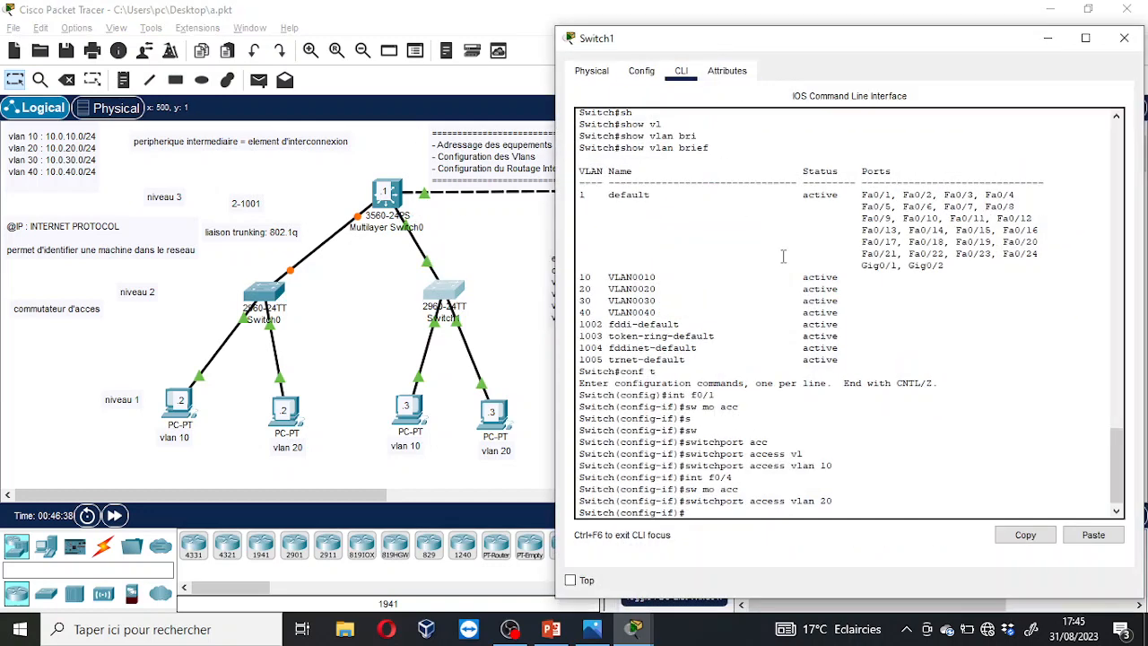
text(xit)
key(Return)
text(int)
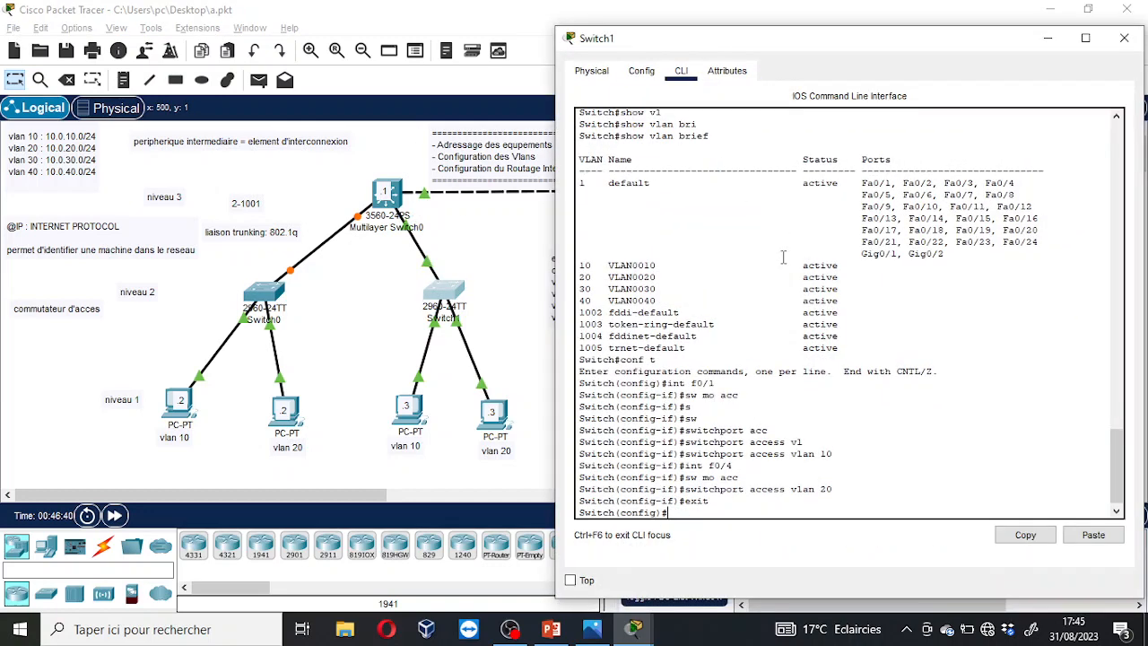
text( f0/2)
key(Return)
text(sw mo tr)
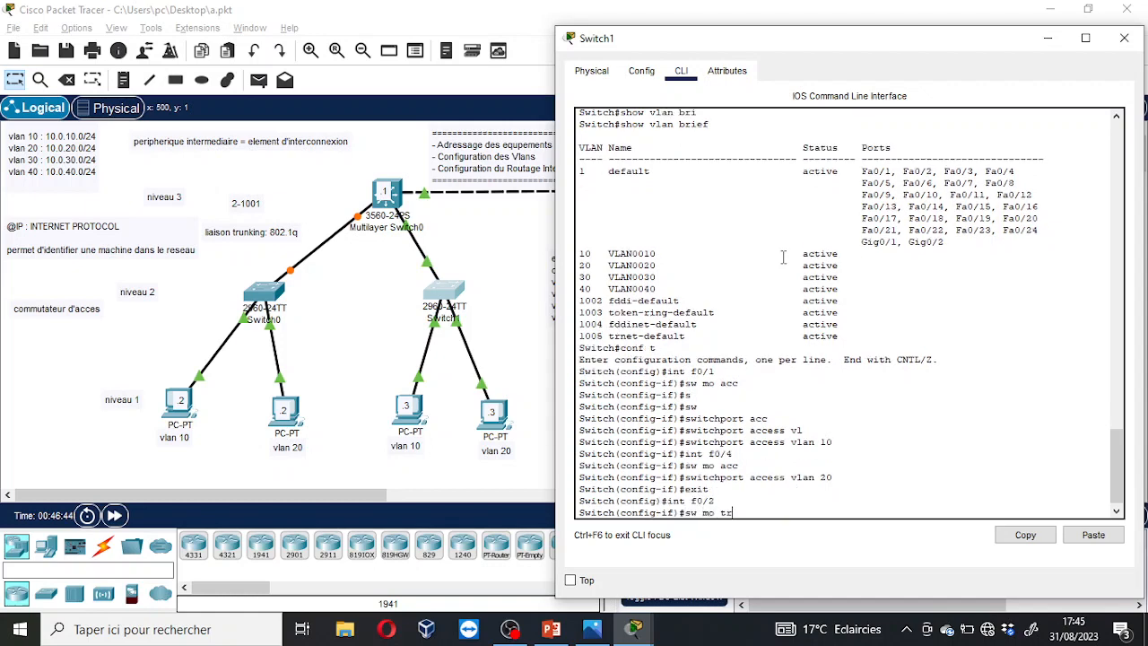
key(Return)
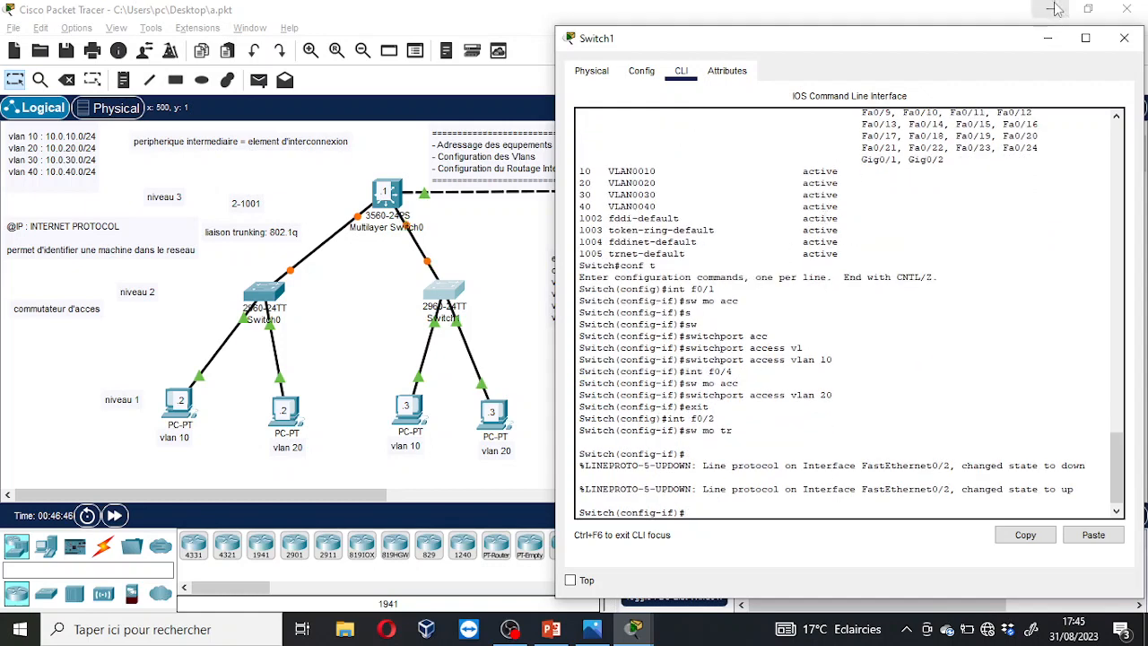
click(1051, 40)
Open Switch2's command line, exit the current interface, and enter configuration of interface f0/1.
click(687, 300)
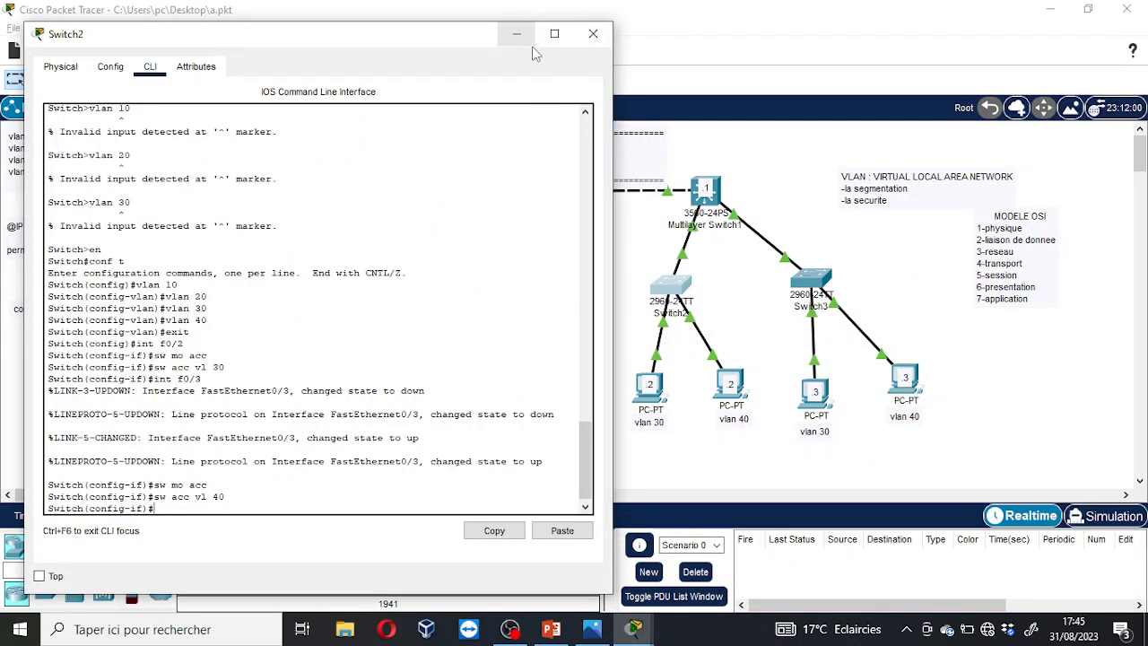
click(735, 285)
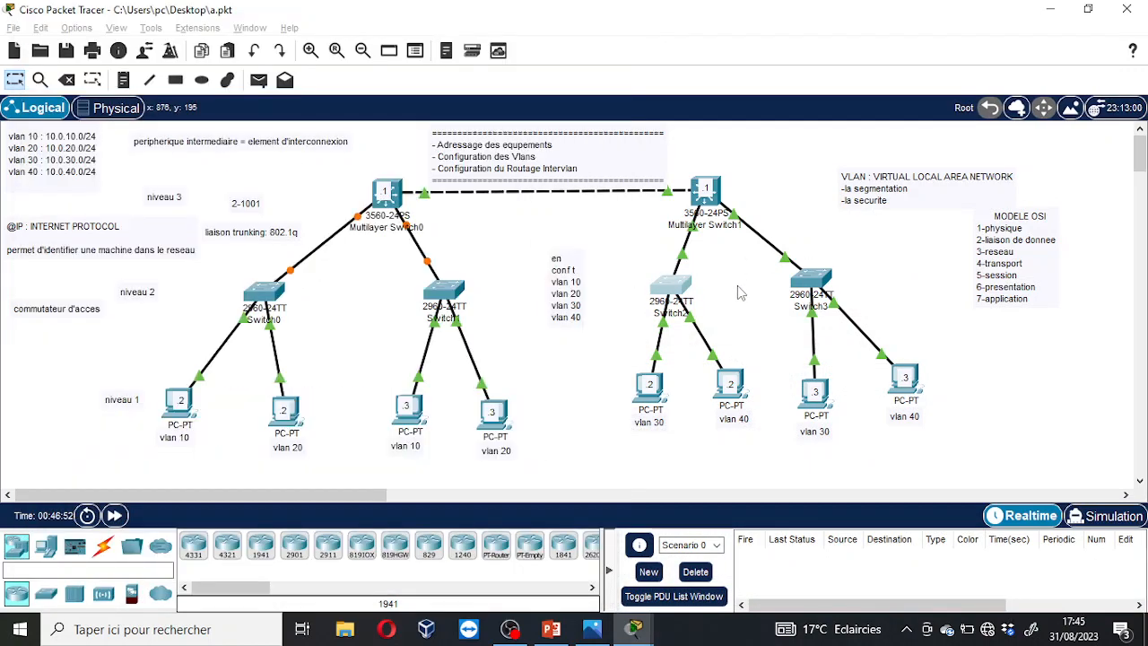
click(679, 291)
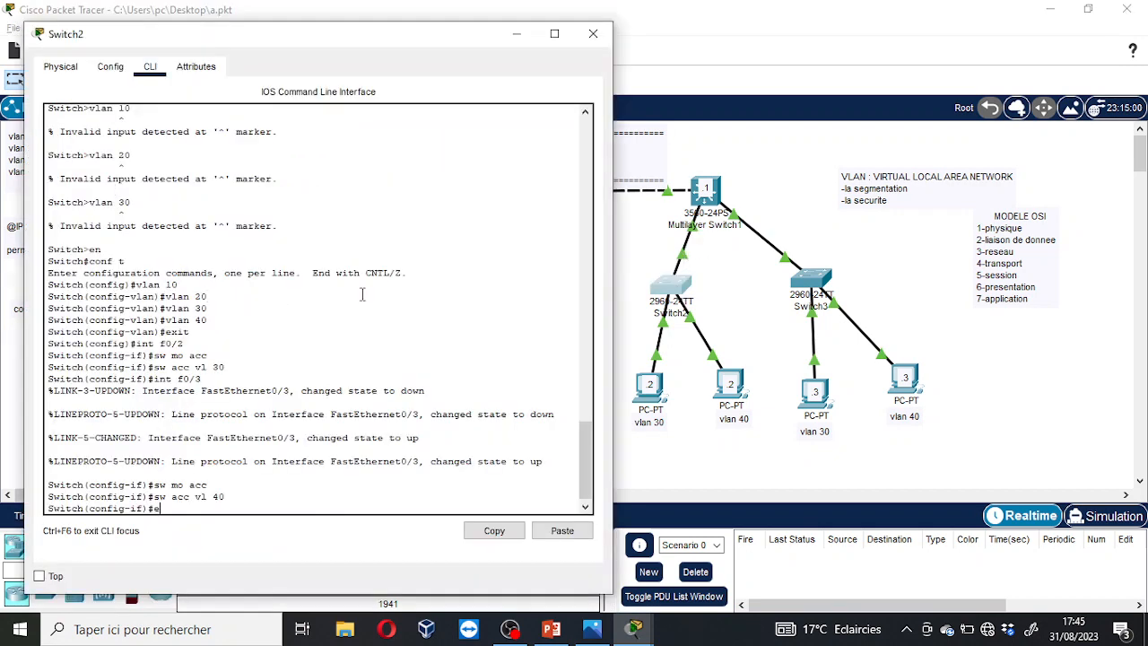
text(exit)
key(Return)
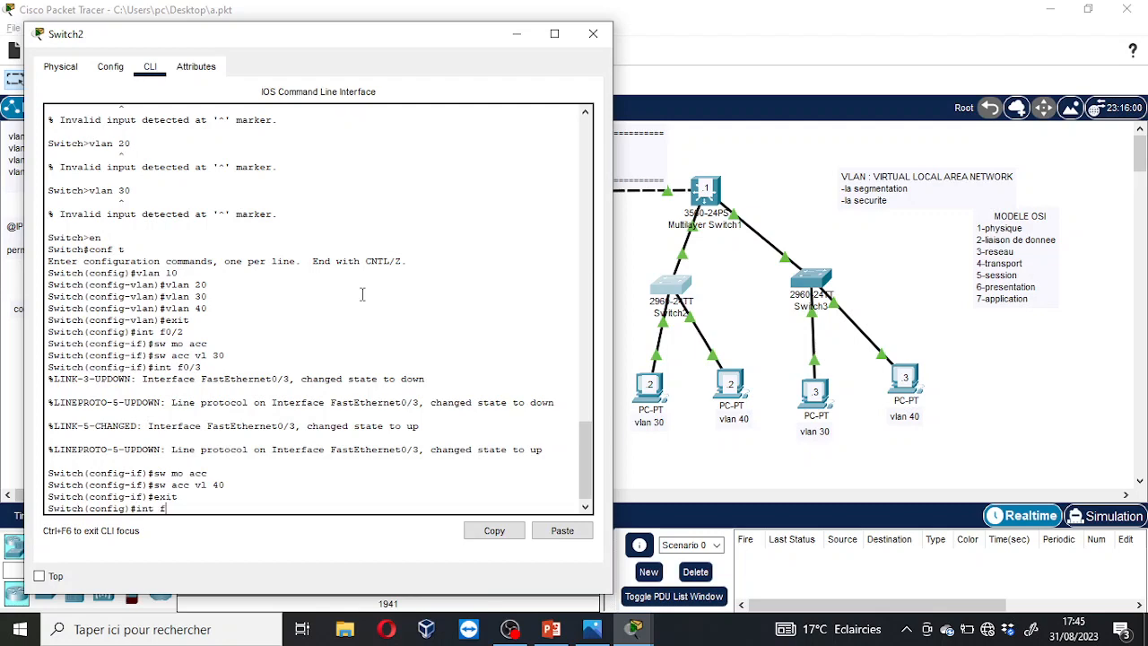
text(int f0/1)
key(Return)
Set Switch2's uplink interface to trunk mode with switchport mode trunk.
text(sw)
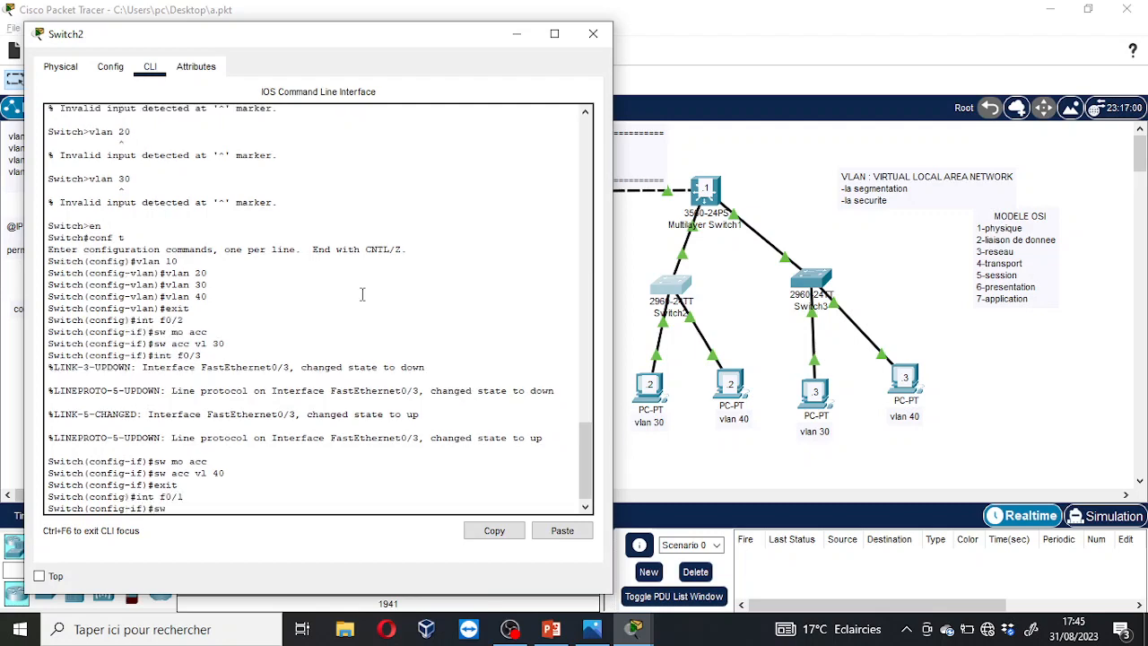
key(Tab)
text(mo)
key(Tab)
text(tr)
key(Tab)
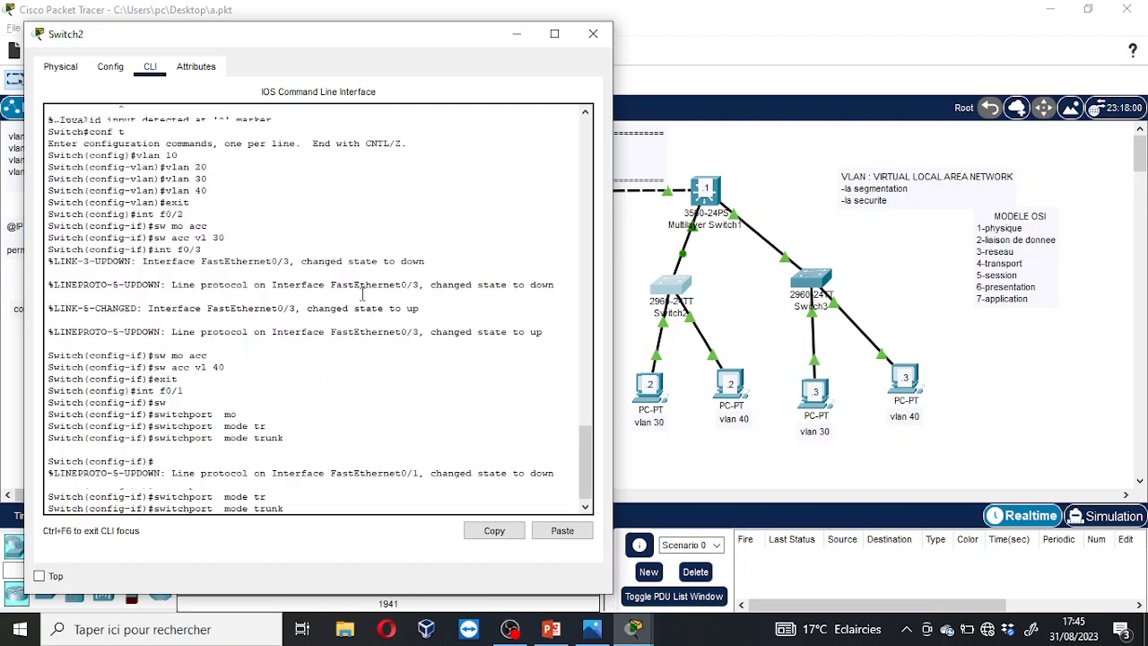
key(Return)
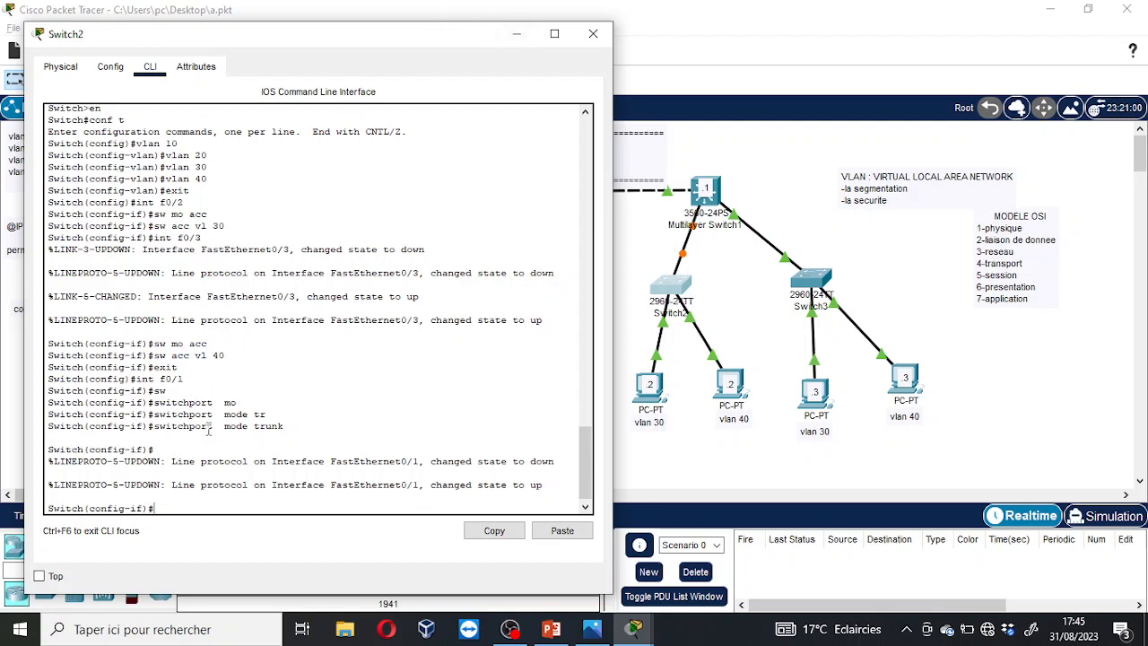
Highlight the switchport mode trunk command entered in Switch2's command line and put that window away.
drag(293, 427, 221, 431)
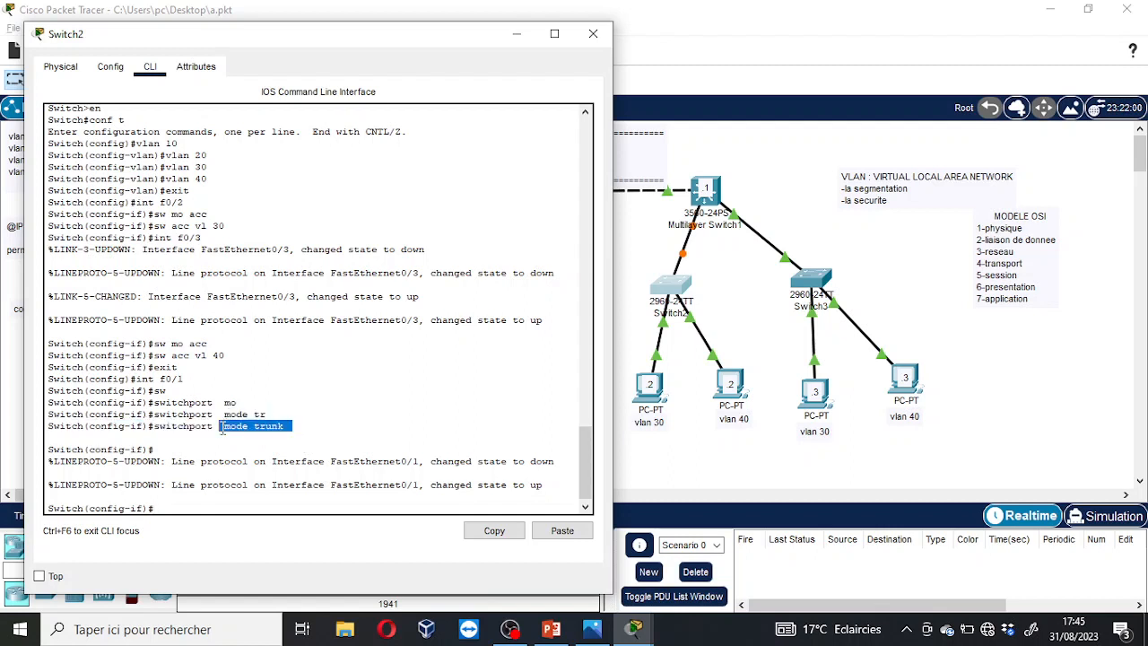
click(221, 430)
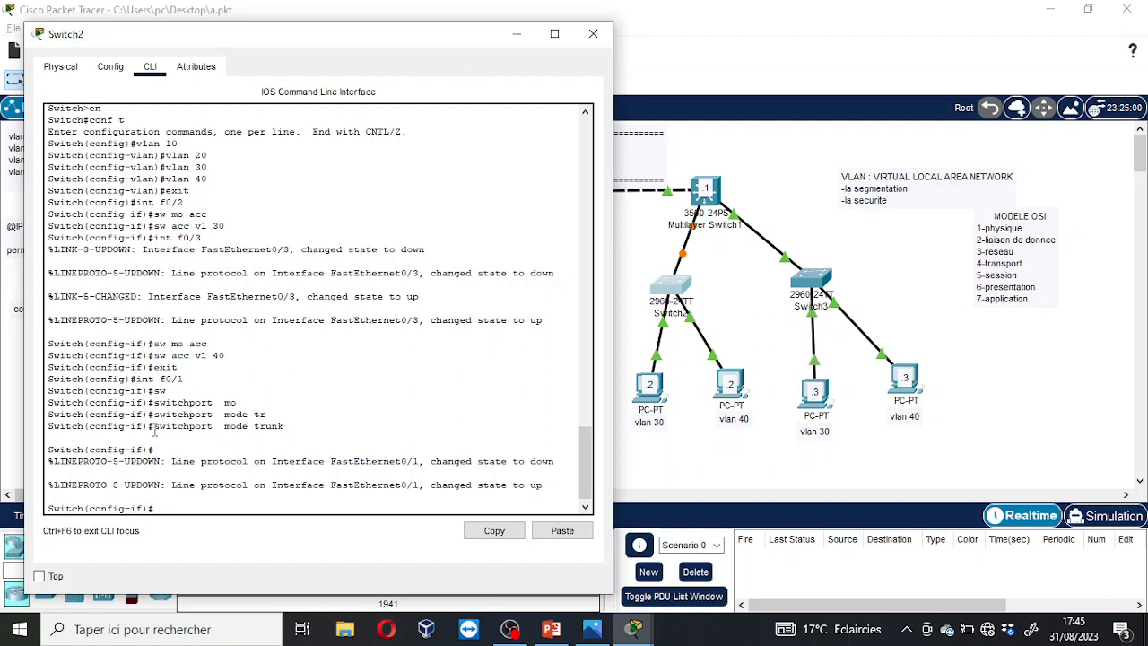
drag(155, 431, 346, 433)
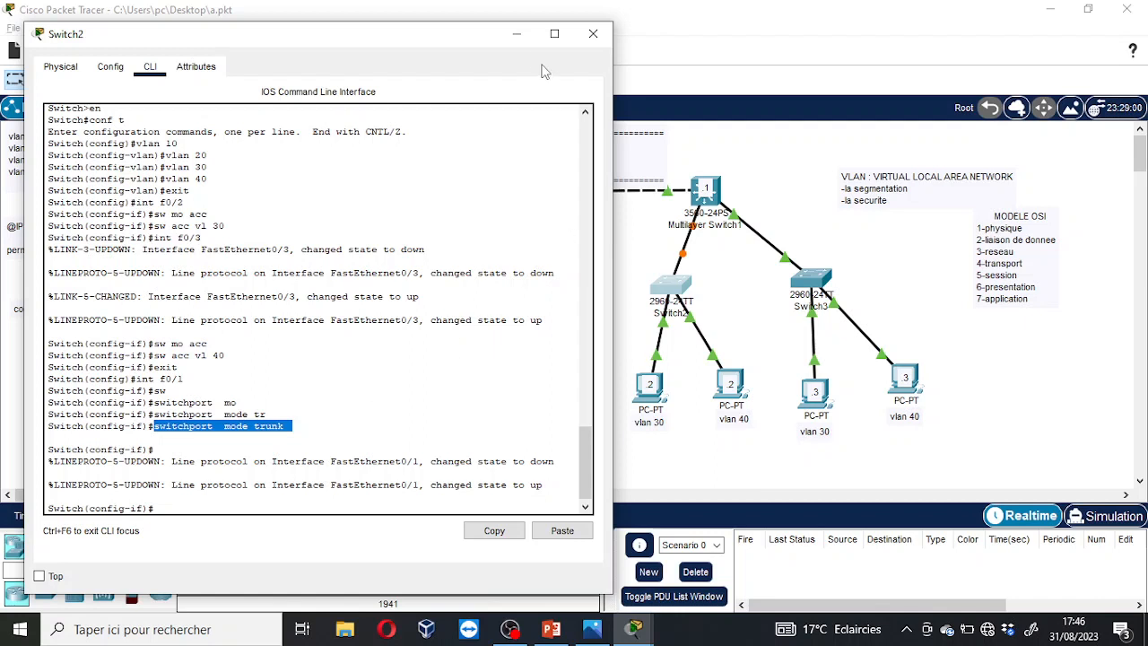
click(517, 34)
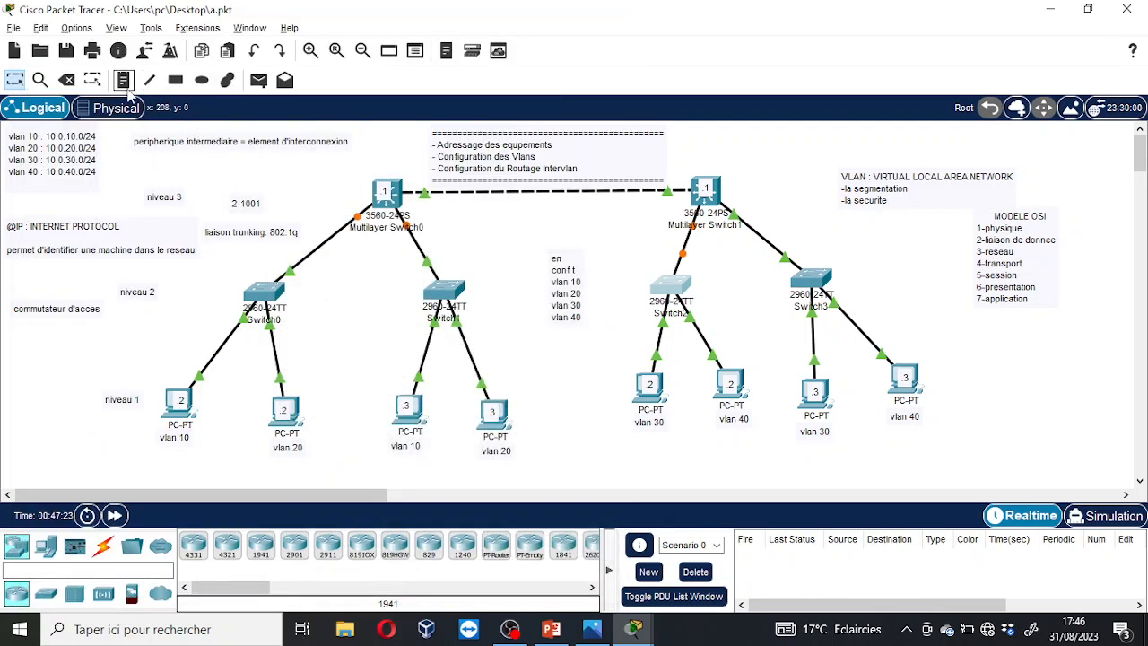
Add the note "DTP(DYNAMIC TRUNK PROTOCOL)" in the empty area below and to the right of Switch3's vlan 40 PC.
click(1014, 417)
text(DTP()
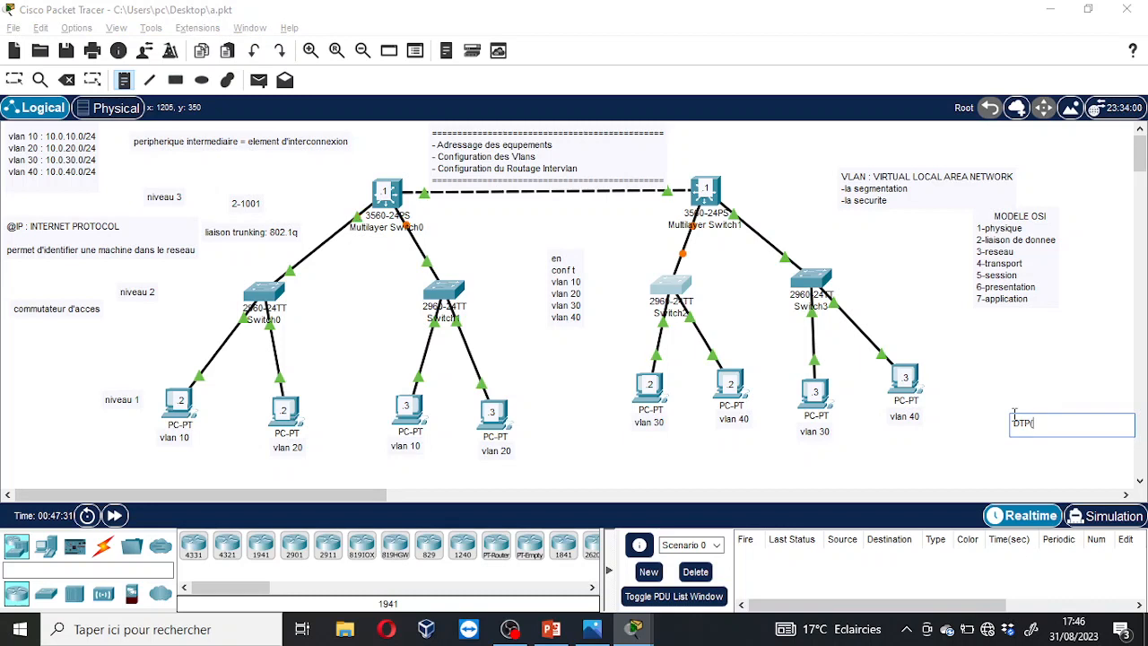
text(YNA)
text(MIC t)
text( TR)
text(UNK PR)
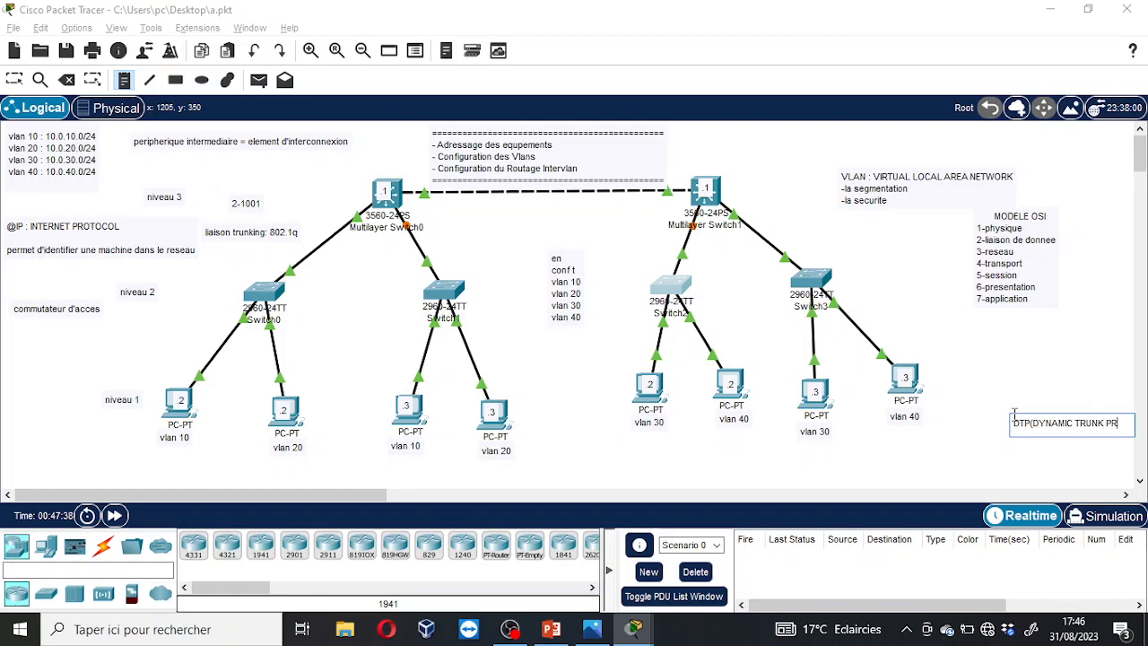
text(OTOCOL)
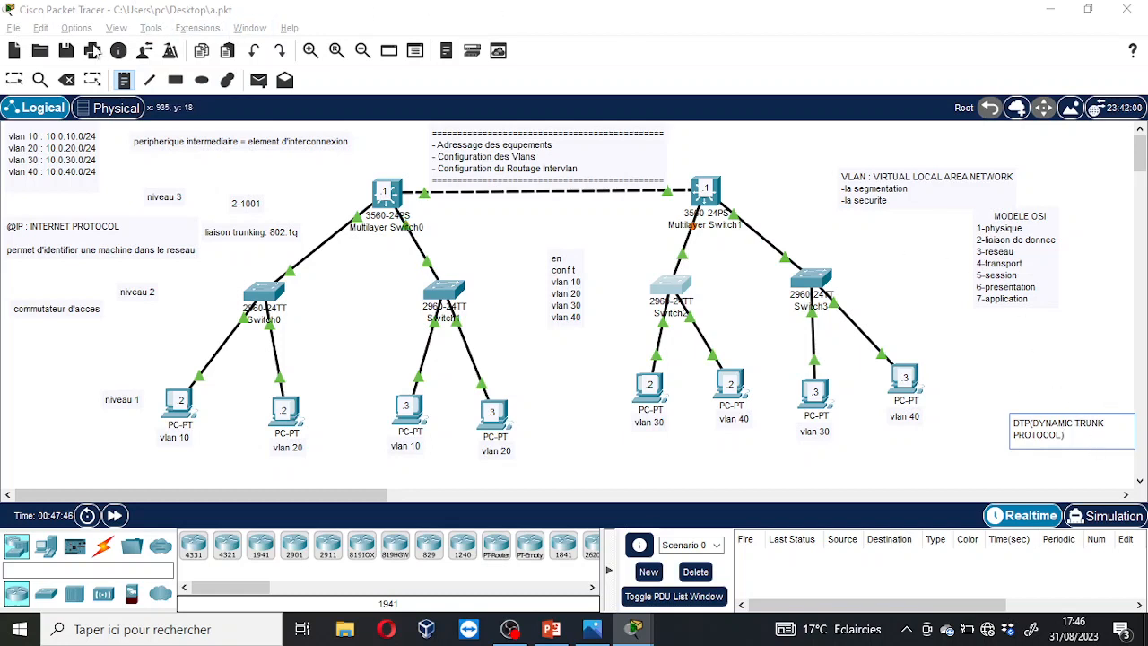
click(25, 78)
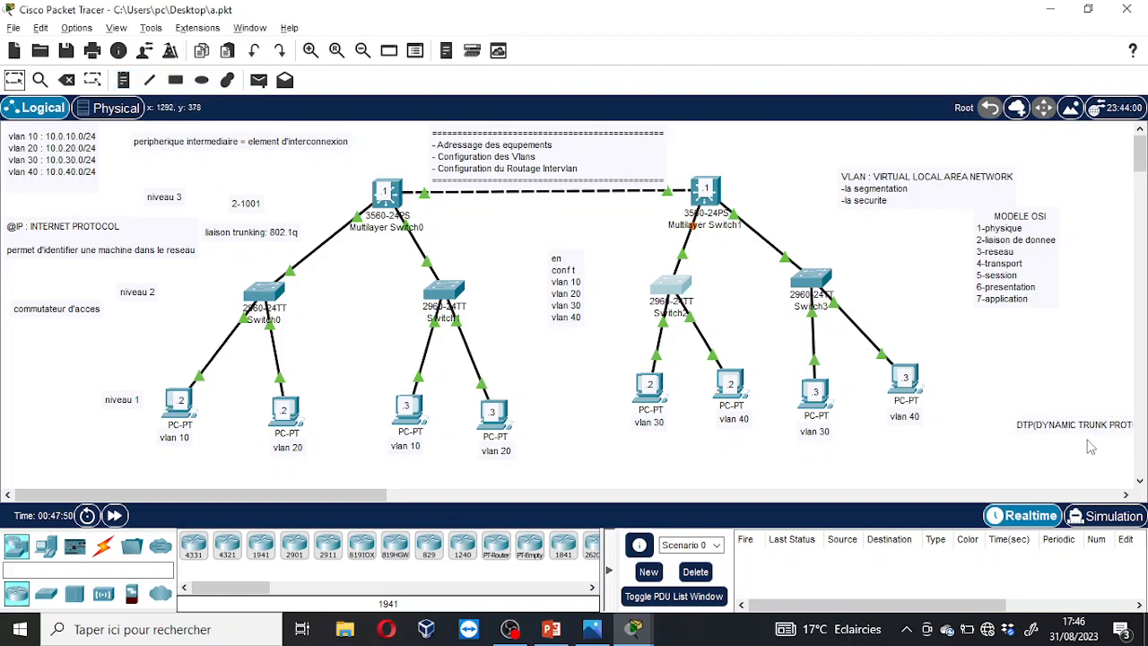
Move the DTP note left and slightly down so its whole text fits in the workspace view.
drag(1051, 413, 1056, 432)
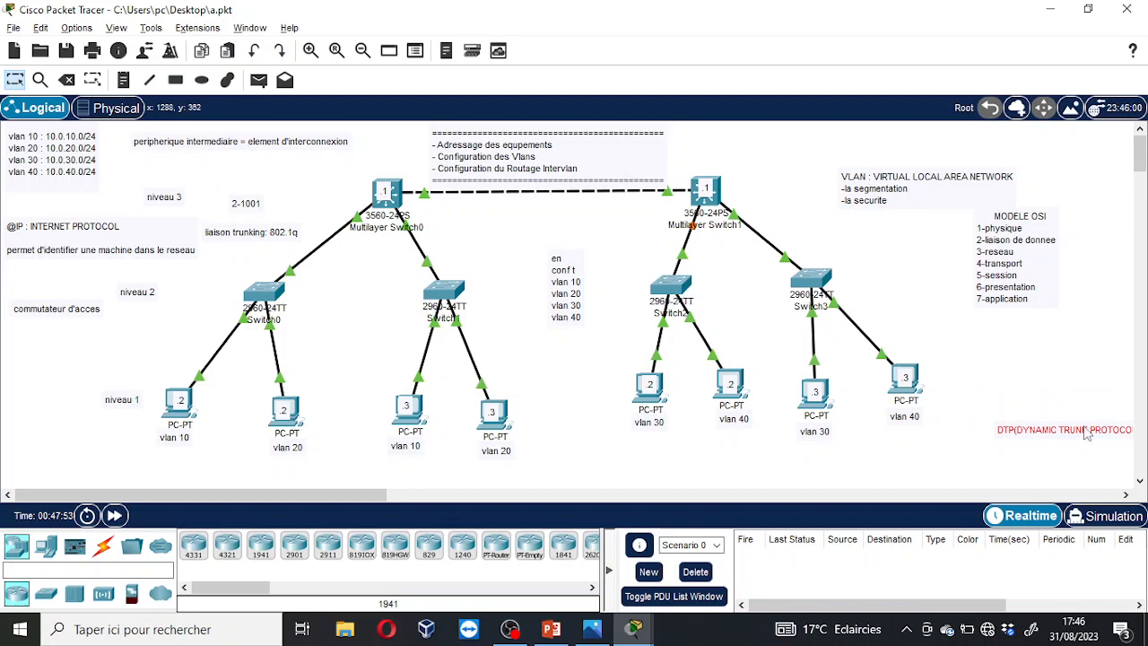
drag(1089, 434, 1031, 445)
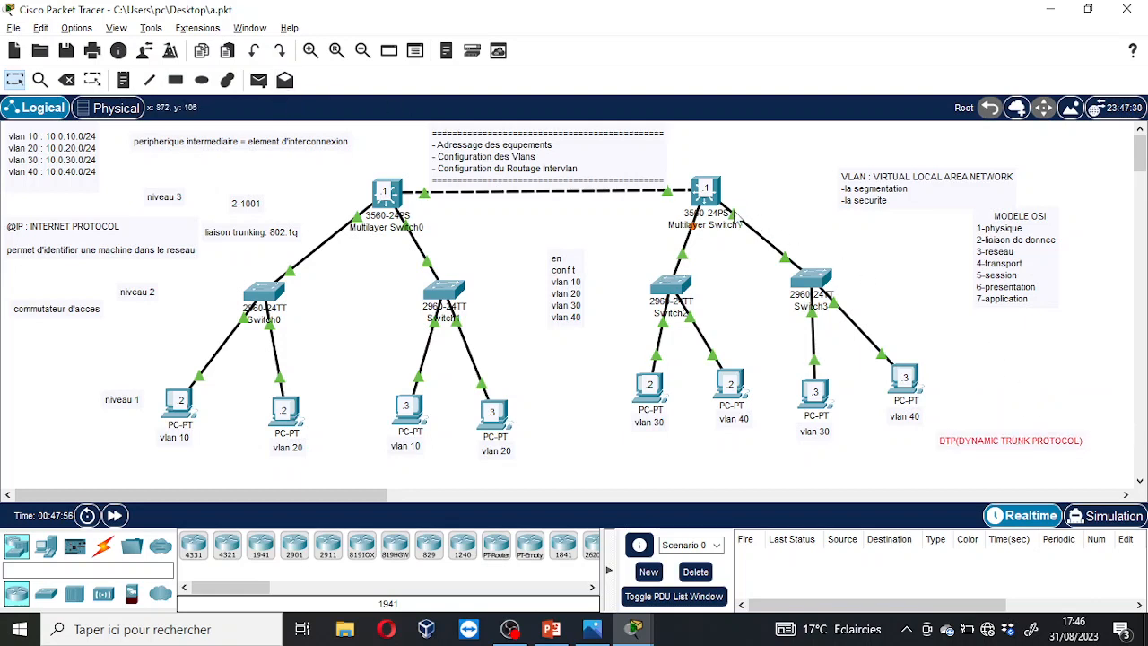
click(796, 216)
Open Switch3's command line, exit the current interface, and enter configuration of interface f0/3.
click(814, 282)
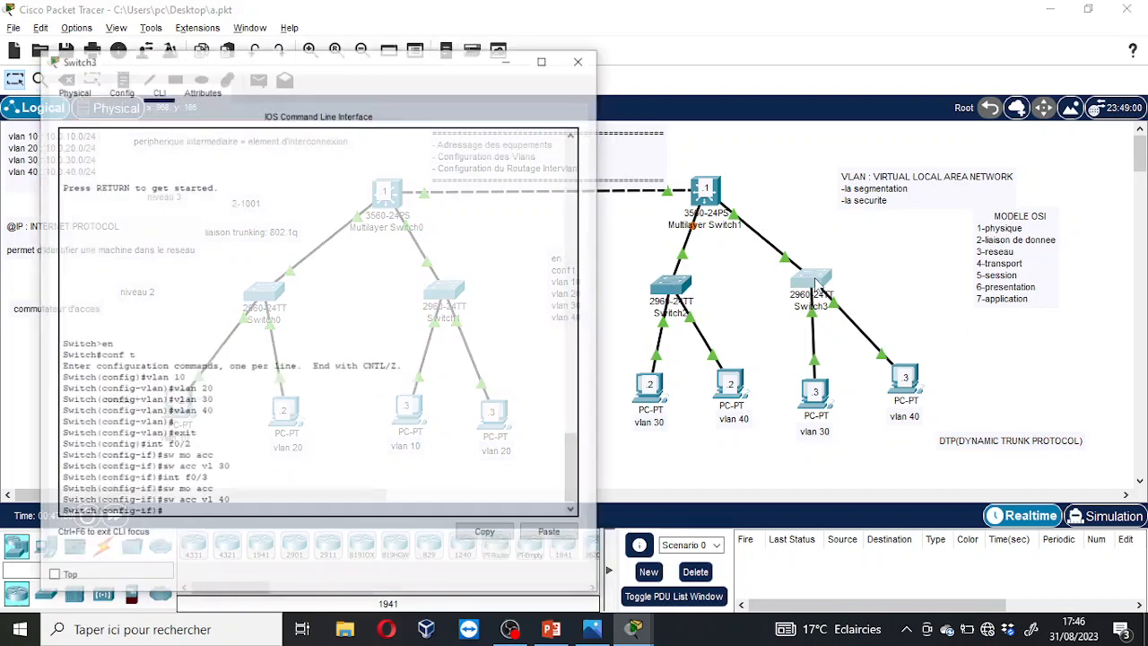
text(ex)
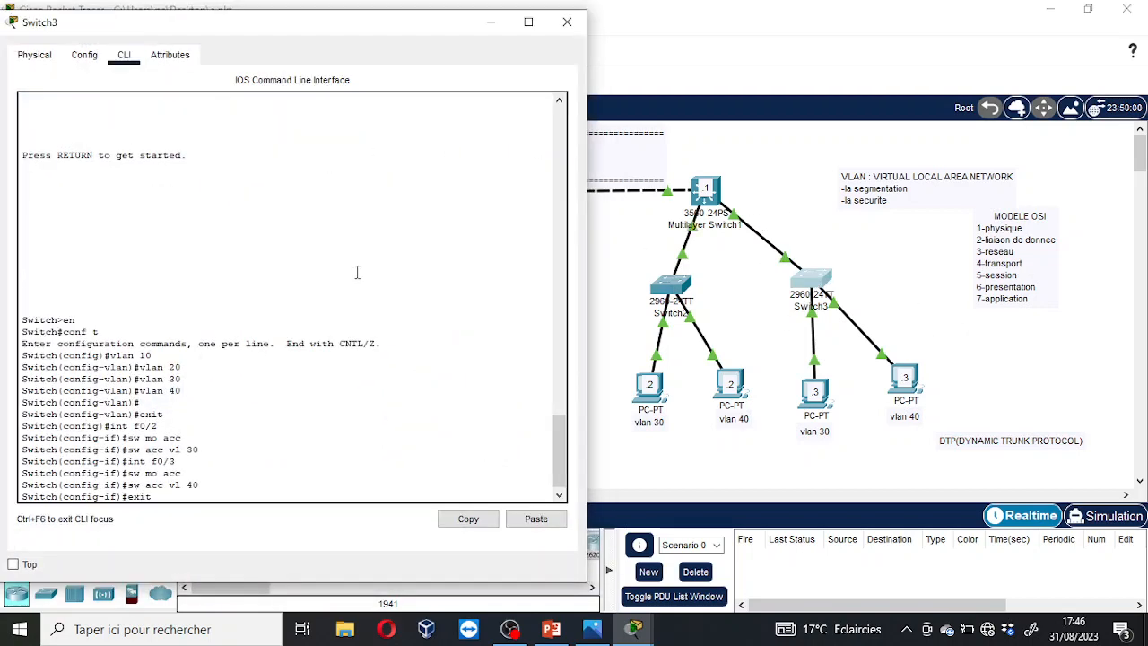
text(it)
key(Return)
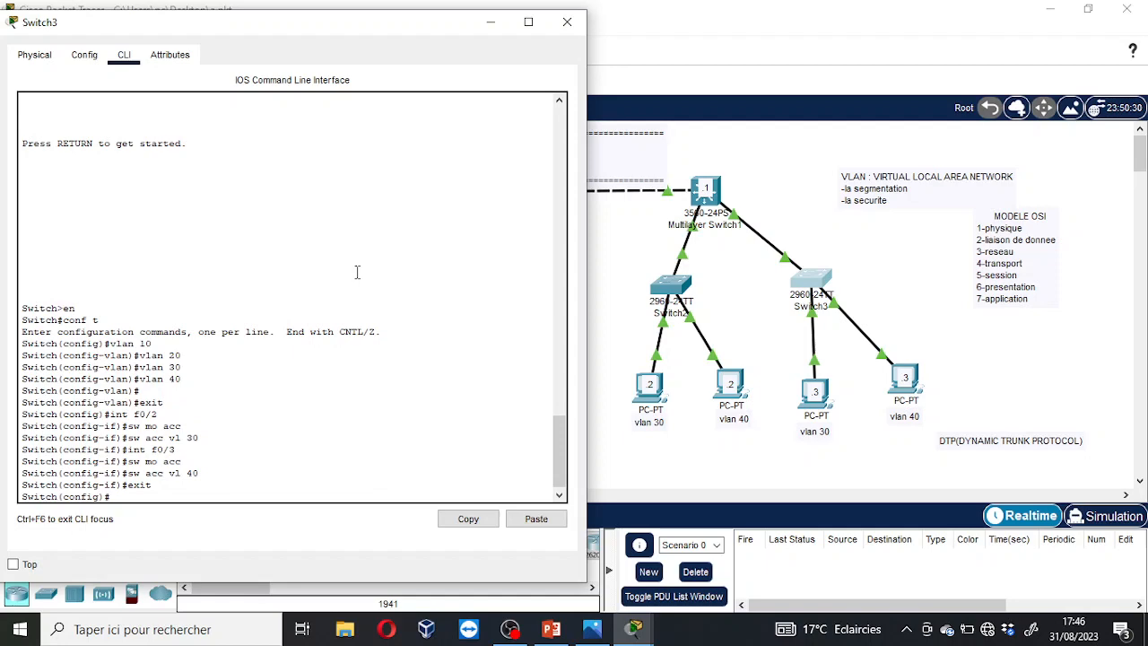
click(807, 228)
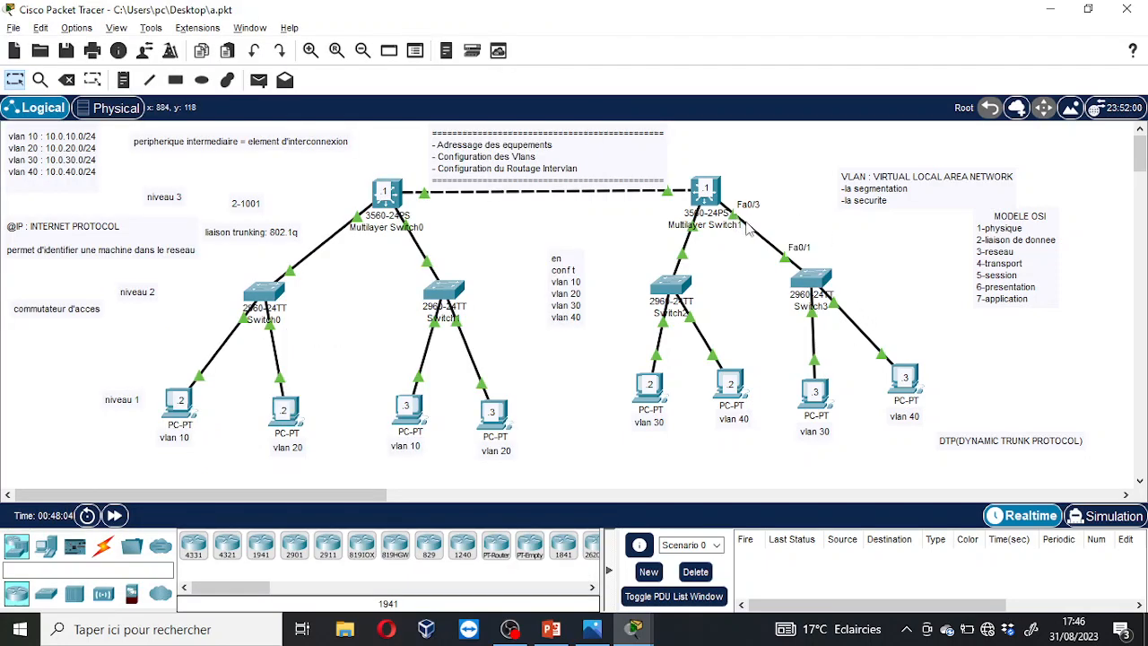
click(811, 278)
text(itch(config)#i)
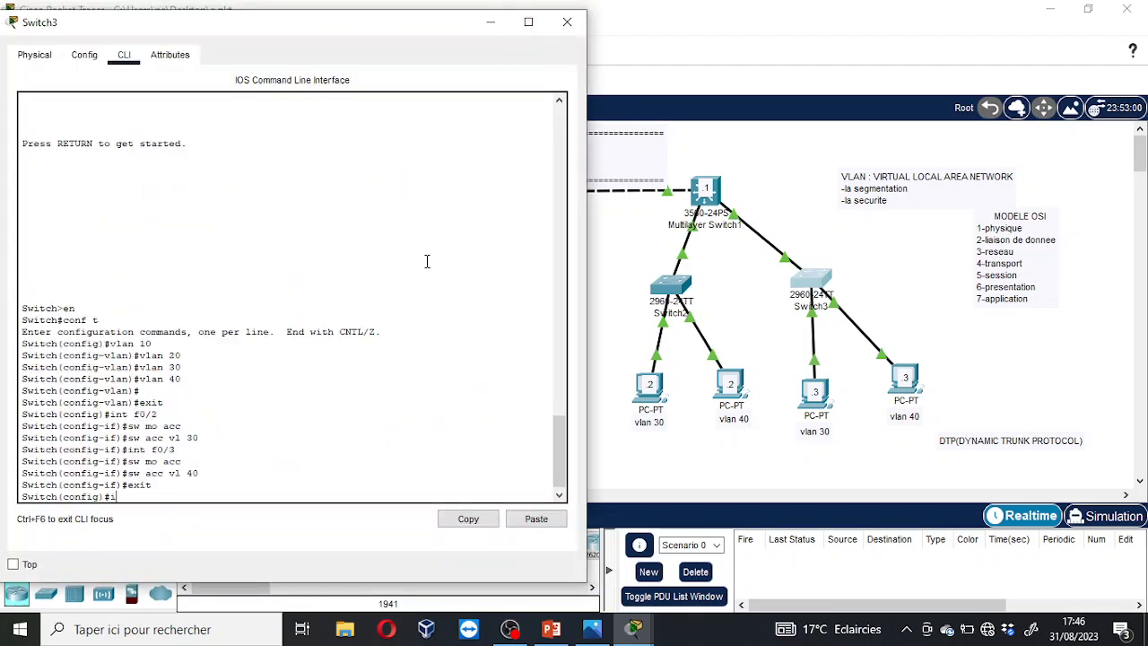
text(nt f0/3)
key(Return)
Set Switch3's interface f0/3 to trunk mode with sw mo tr.
text(sw mo)
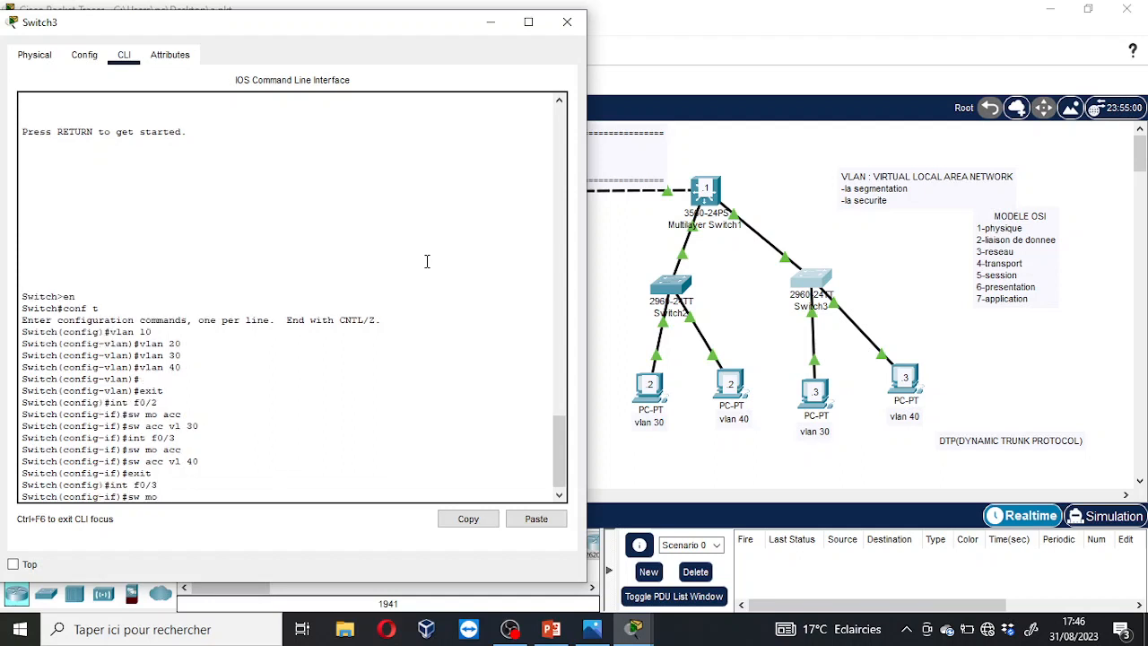
text( tr)
key(Return)
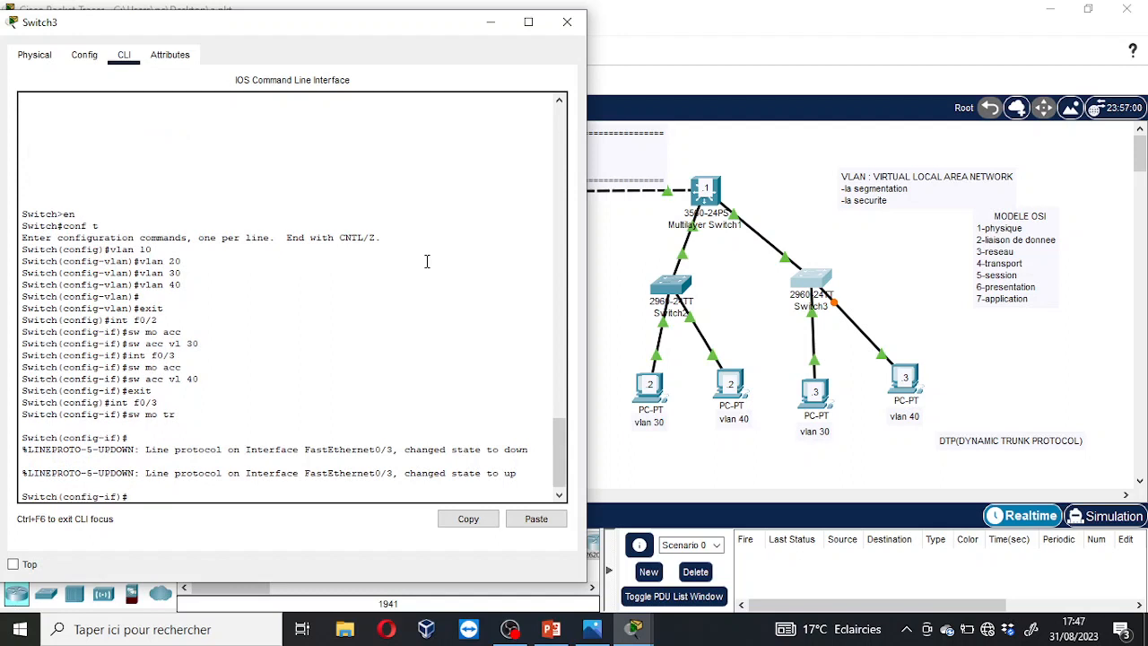
Return Switch3 to privileged mode and list its trunk ports with show interfaces trunk.
key(ctrl+z)
text(sh)
key(Tab)
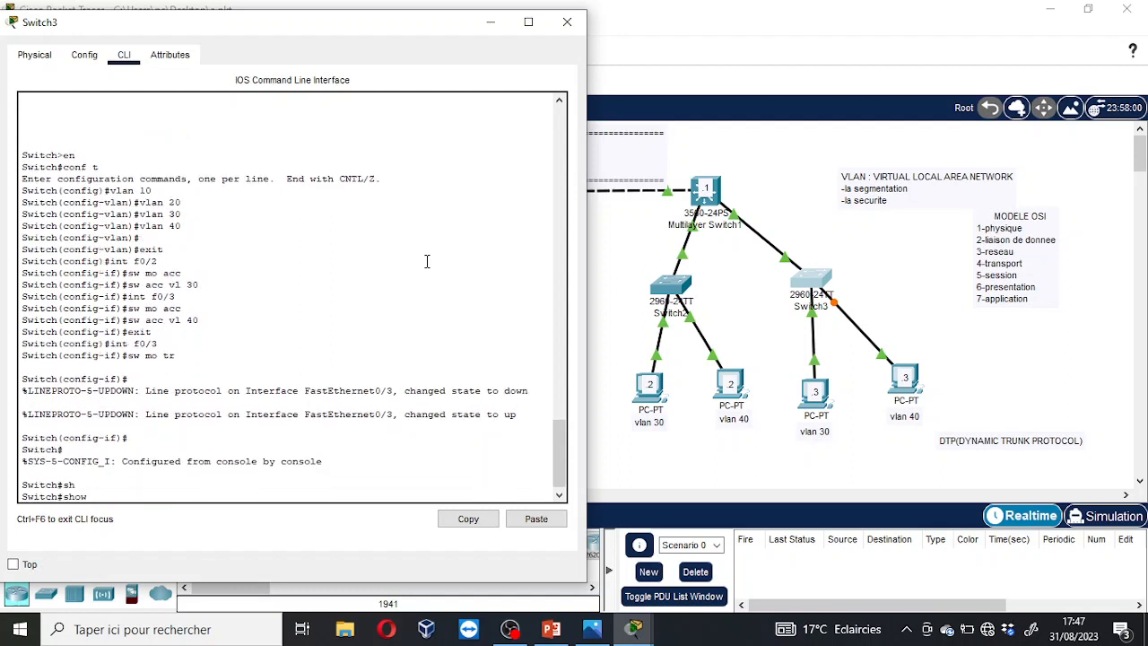
text(int)
key(Tab)
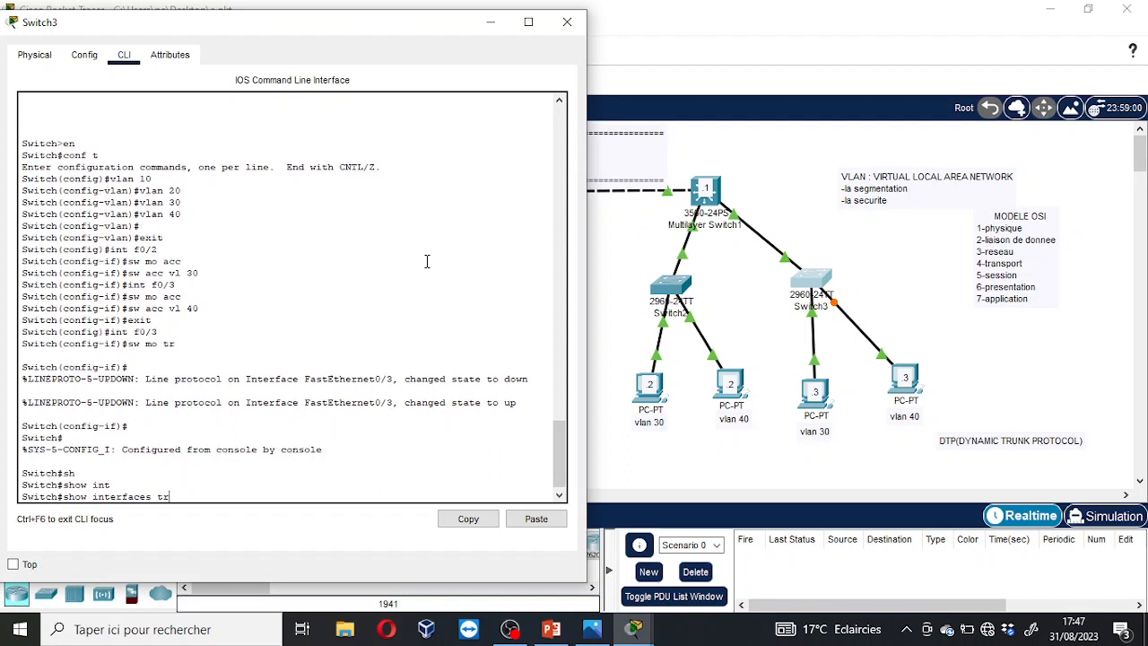
text(tr)
key(Tab)
key(Return)
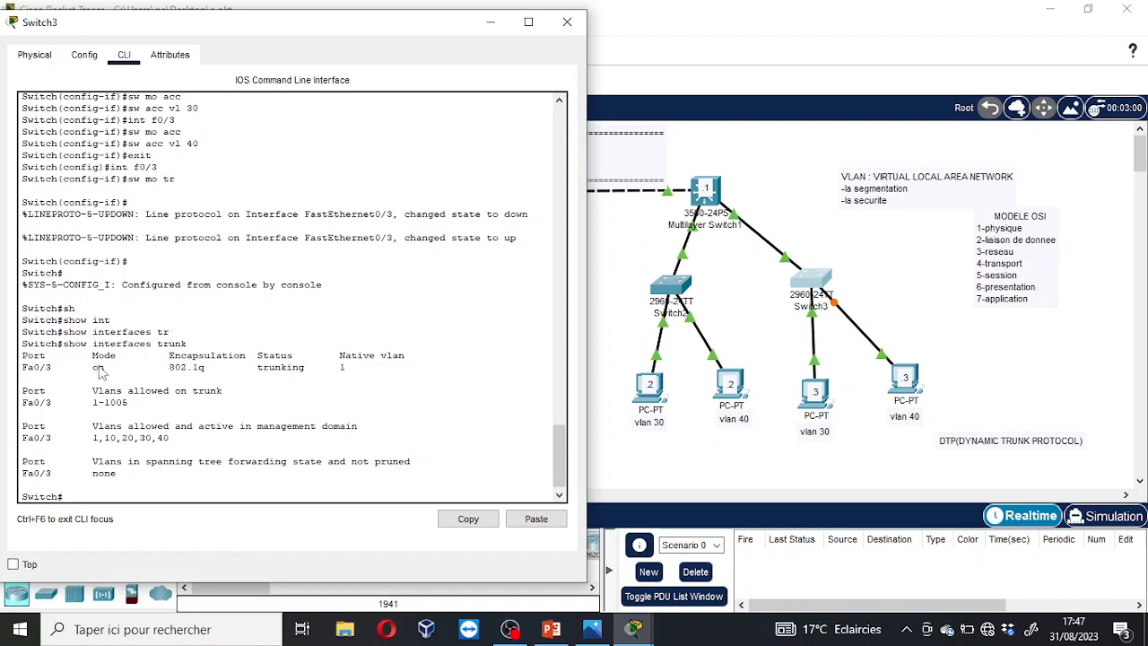
Highlight the status, encapsulation, mode and active VLANs of port Fa0/3 in Switch3's trunk listing.
drag(310, 368, 263, 368)
drag(163, 368, 217, 371)
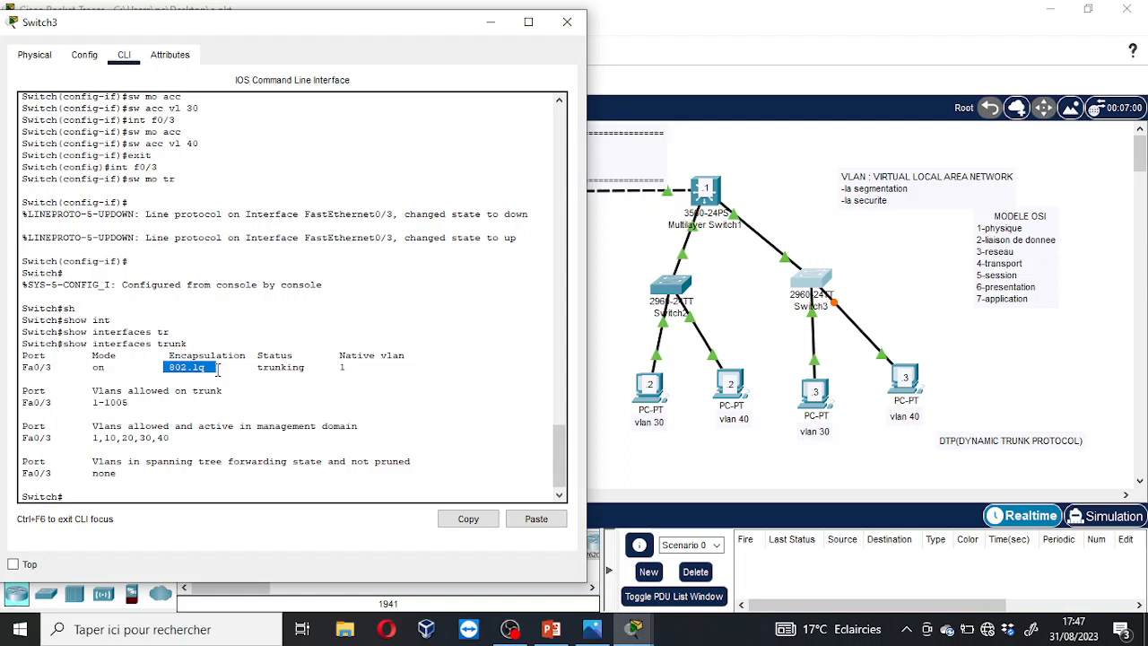
drag(112, 375, 89, 371)
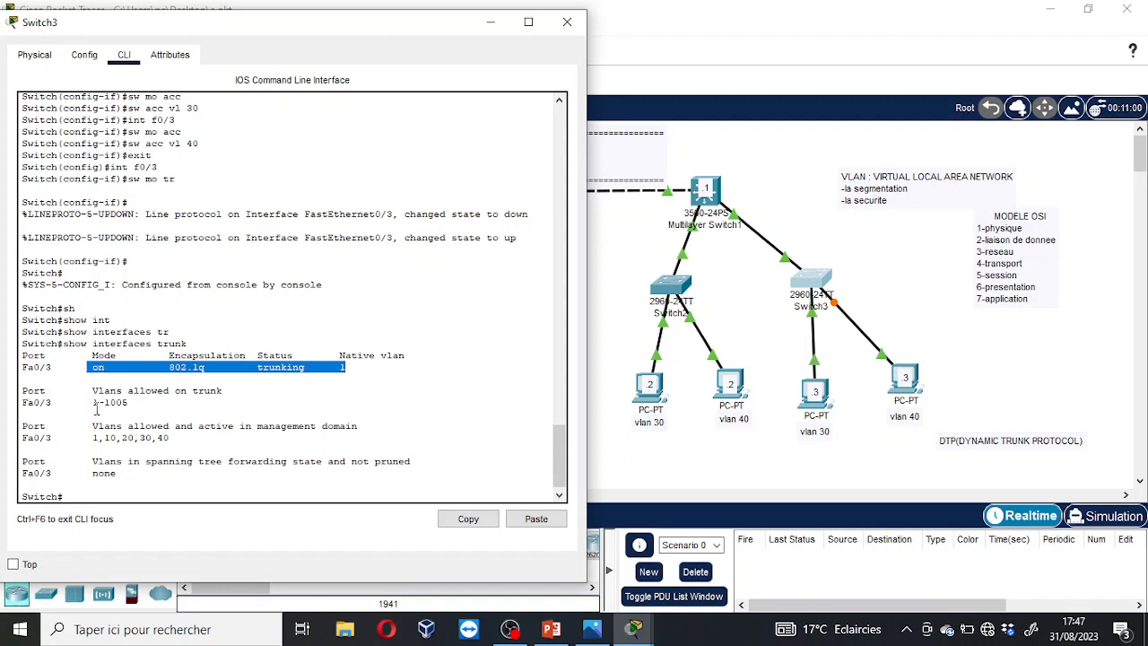
drag(83, 436, 215, 447)
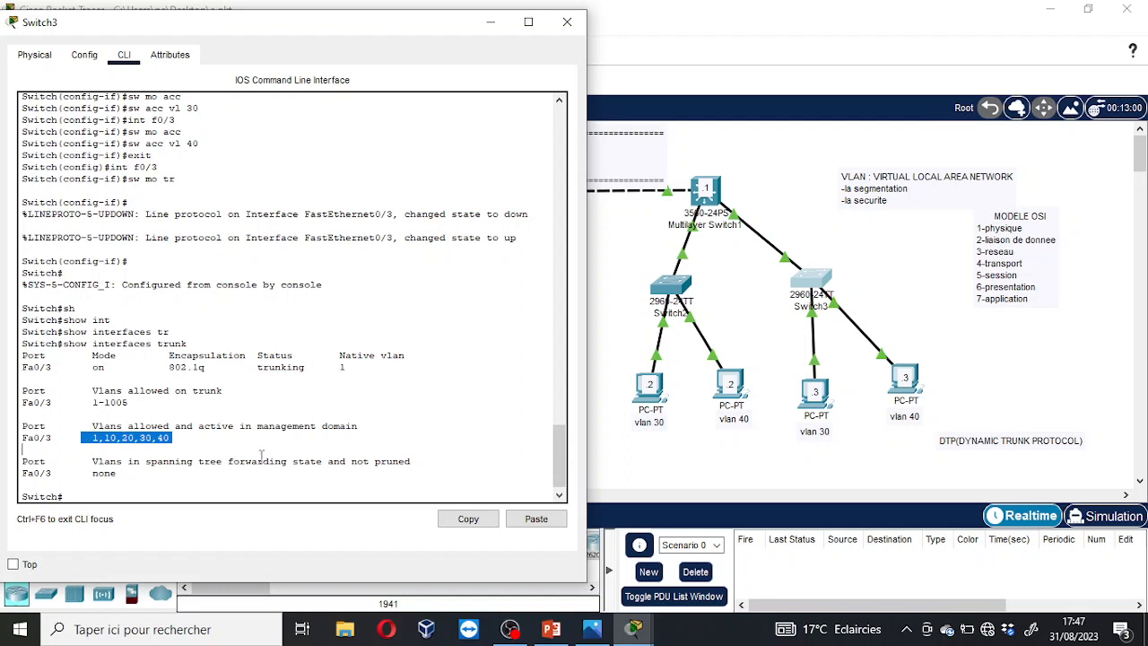
Mark the active VLANs of Fa0/3 in the trunk listing, clear the selection, and minimize Switch3's window.
click(102, 441)
drag(101, 441, 121, 445)
click(124, 446)
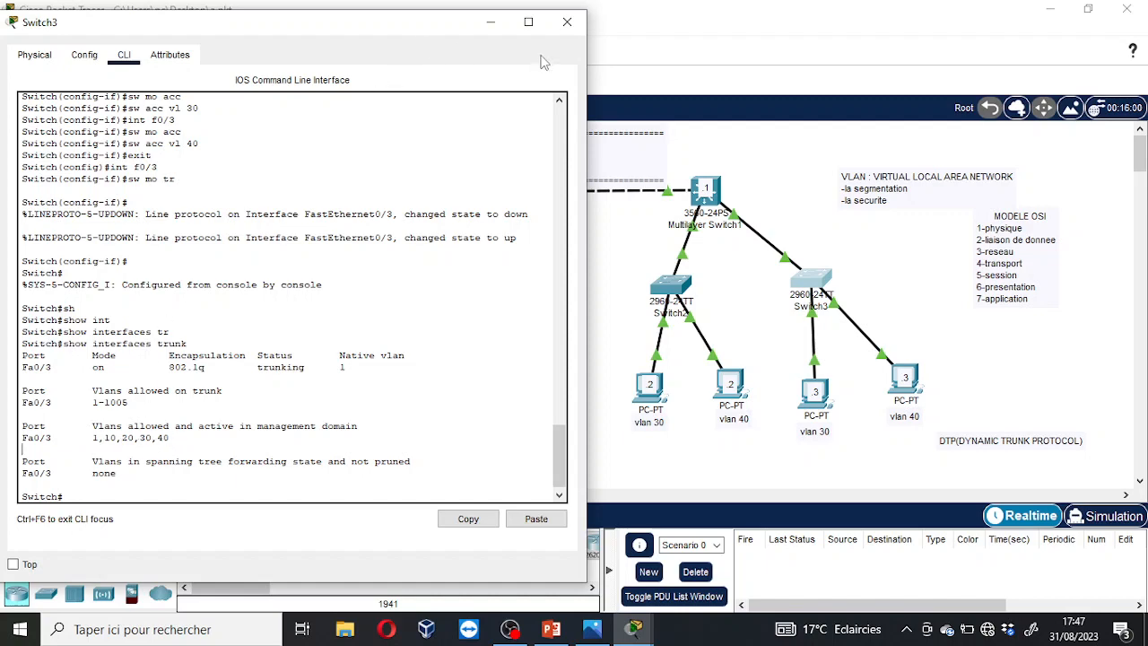
click(490, 21)
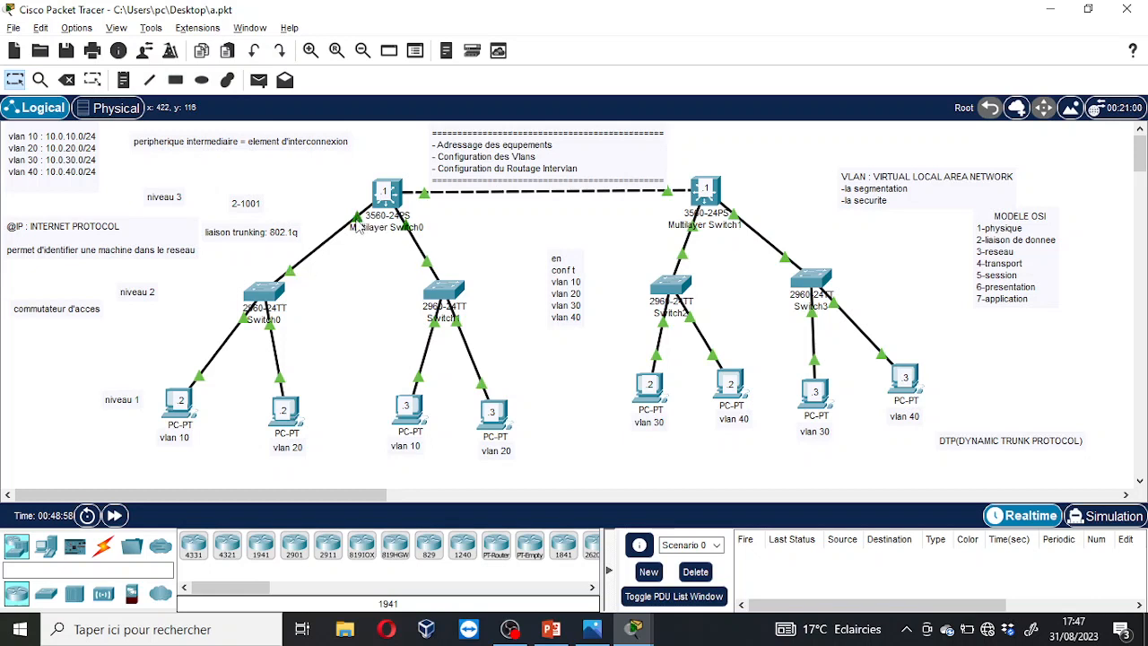
Open Multilayer Switch0's command line and enter global configuration mode with en and conf t.
click(399, 196)
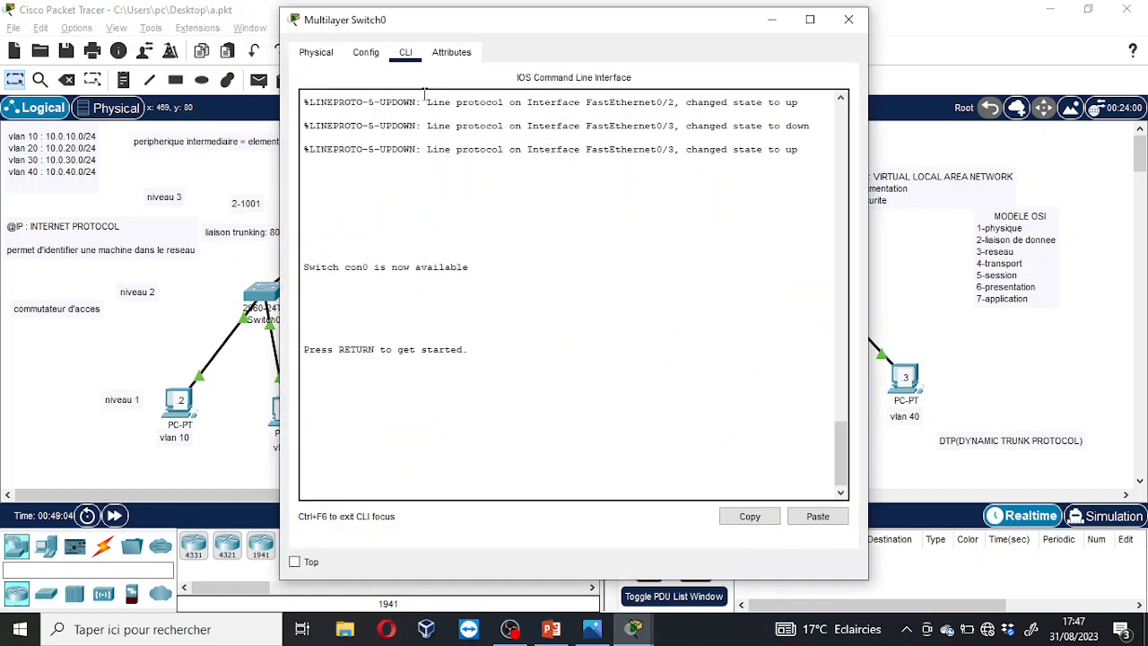
drag(487, 38, 661, 64)
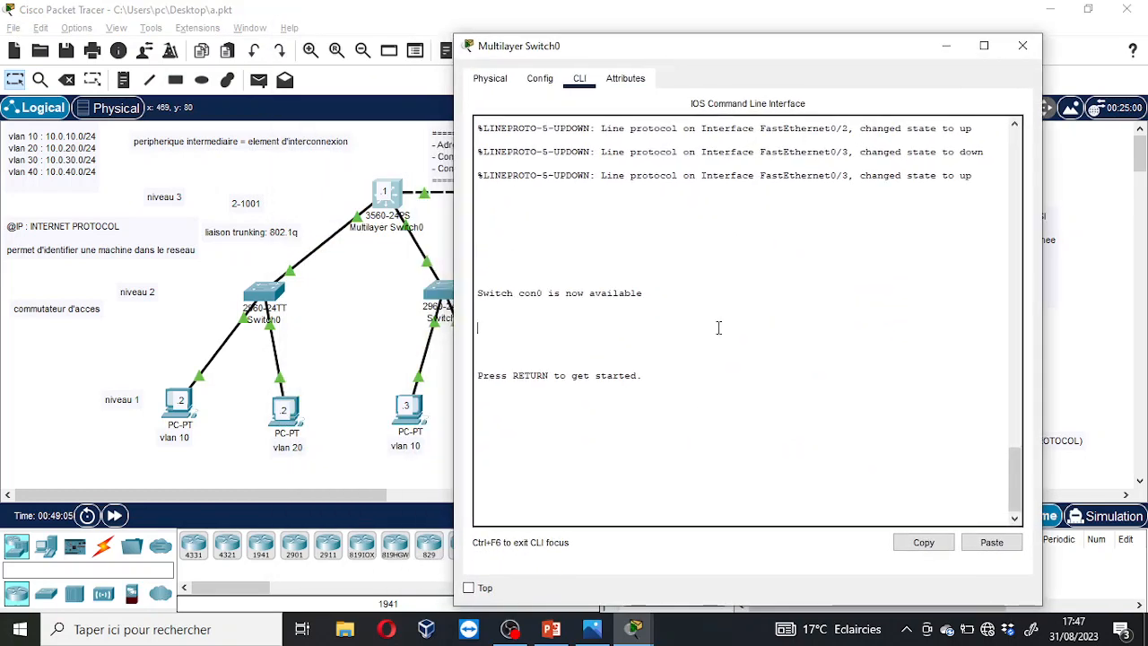
key(Return)
text(en)
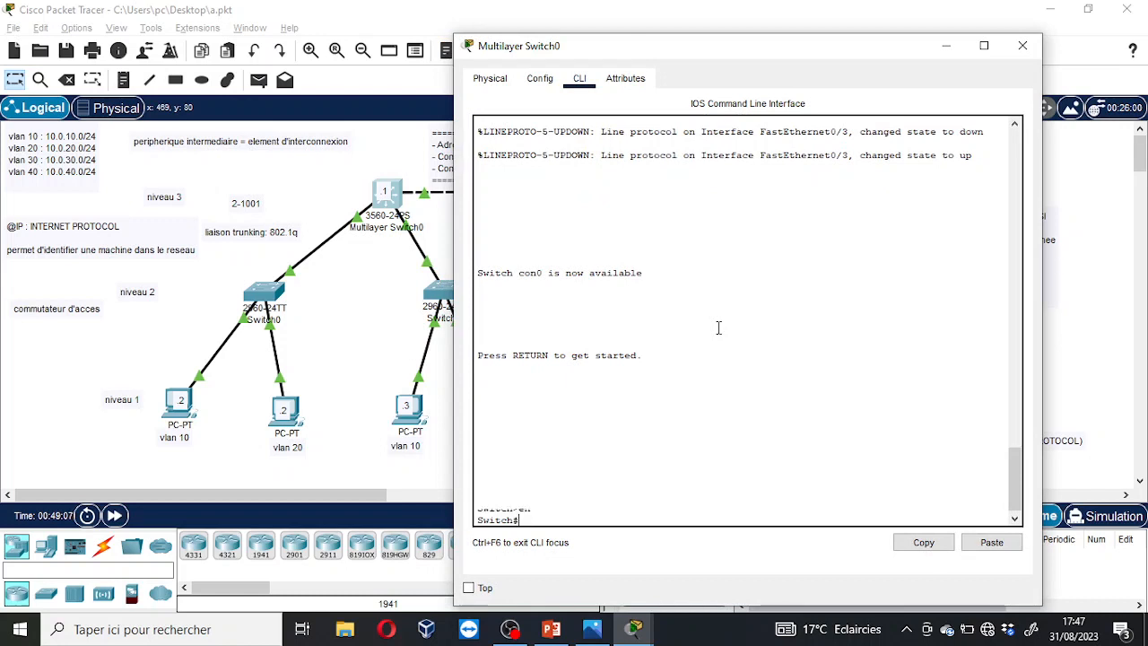
key(Return)
text(o)
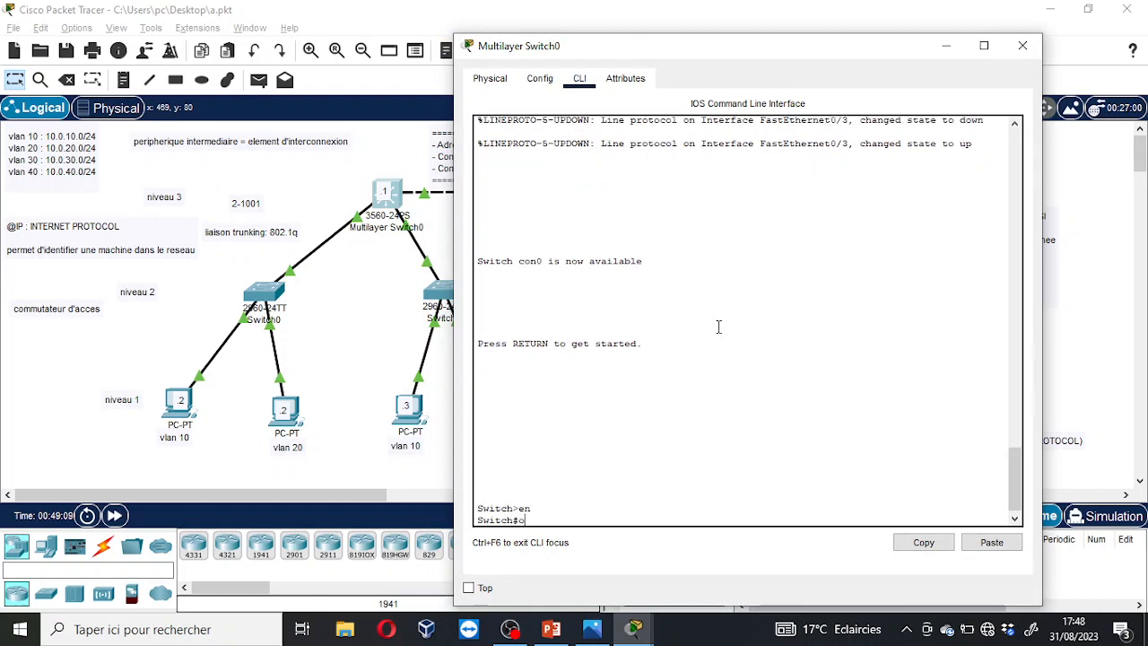
text(nf t)
key(Return)
text(con)
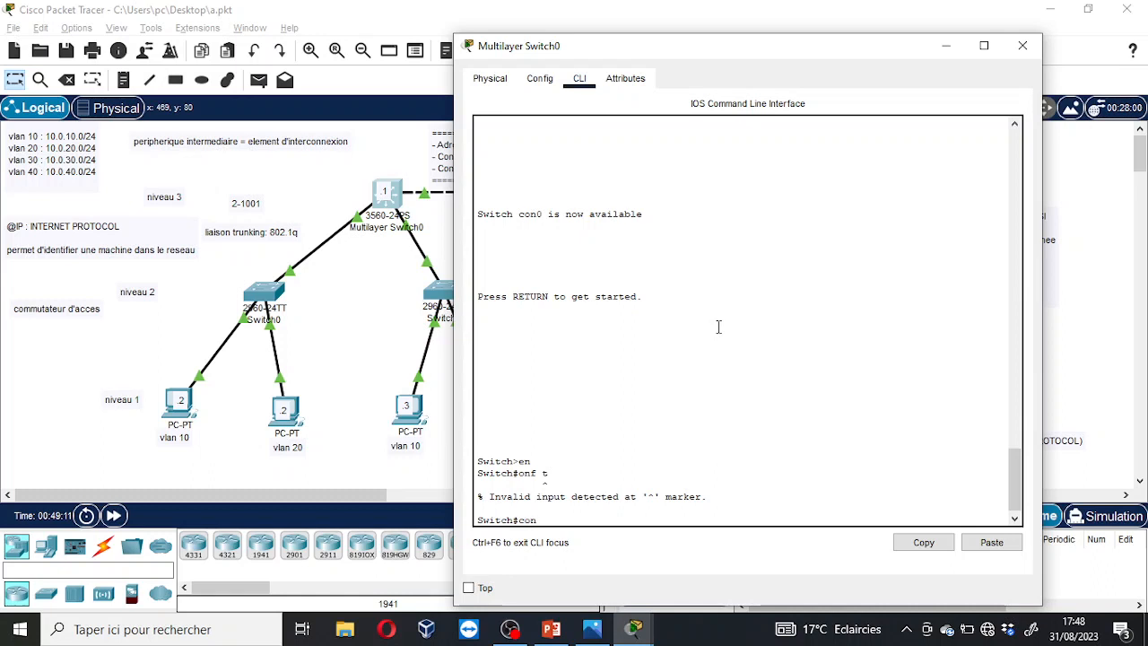
text(f t)
key(Return)
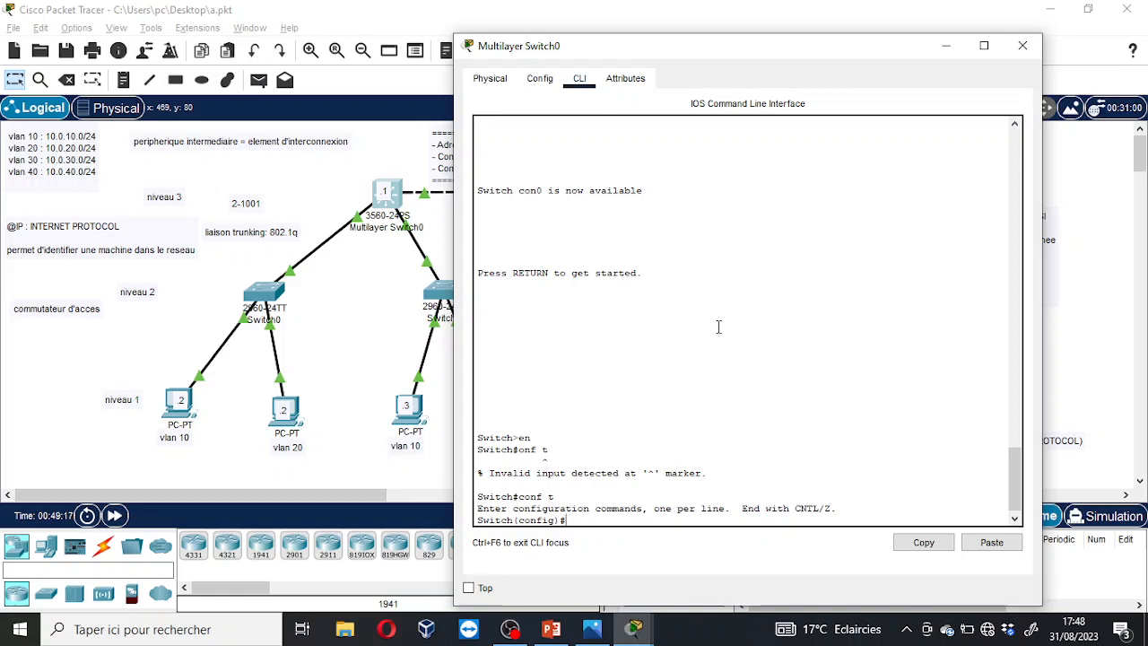
Enter configuration of Multilayer Switch0's ports together with interface range fastEthernet 0/2 - 3.
text(nt)
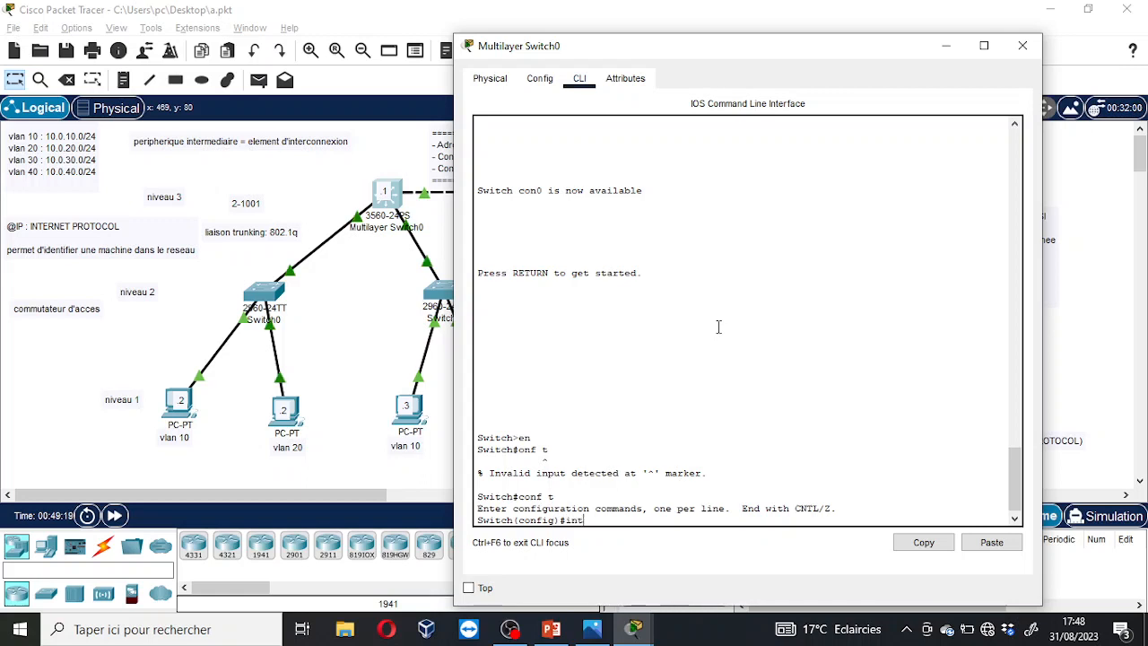
key(Tab)
text(ran)
key(Tab)
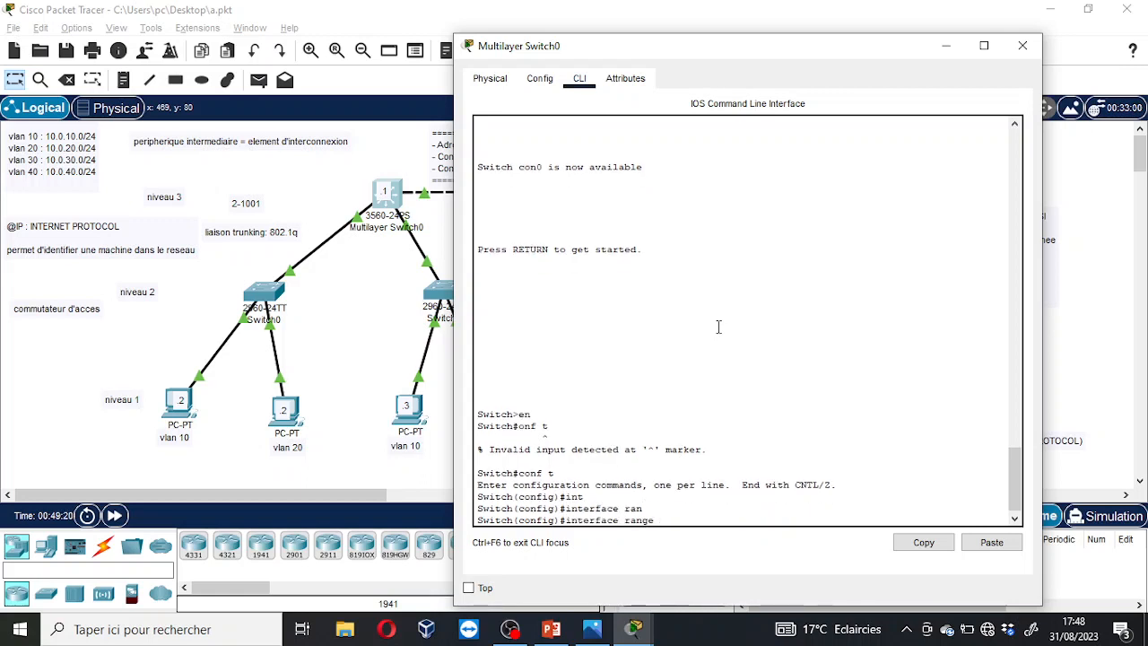
text(fa)
key(Tab)
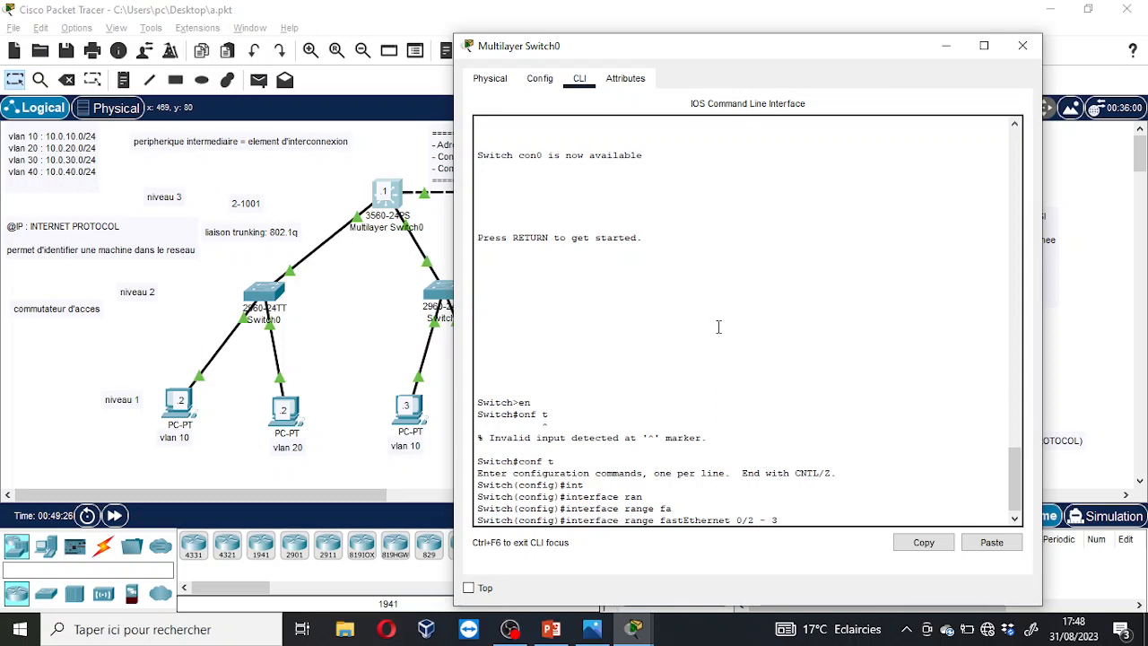
key(Return)
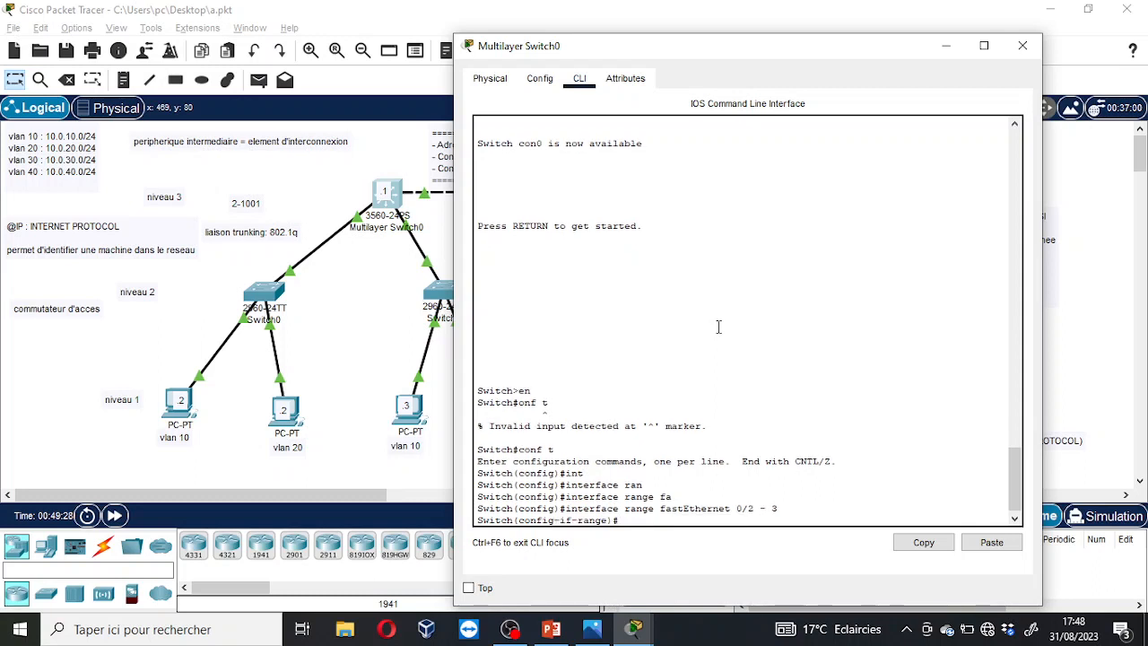
Try to set Multilayer Switch0's interfaces fastEthernet 0/2 - 3 to trunk mode with switchport mode trunk.
text(sw)
key(Tab)
text(m)
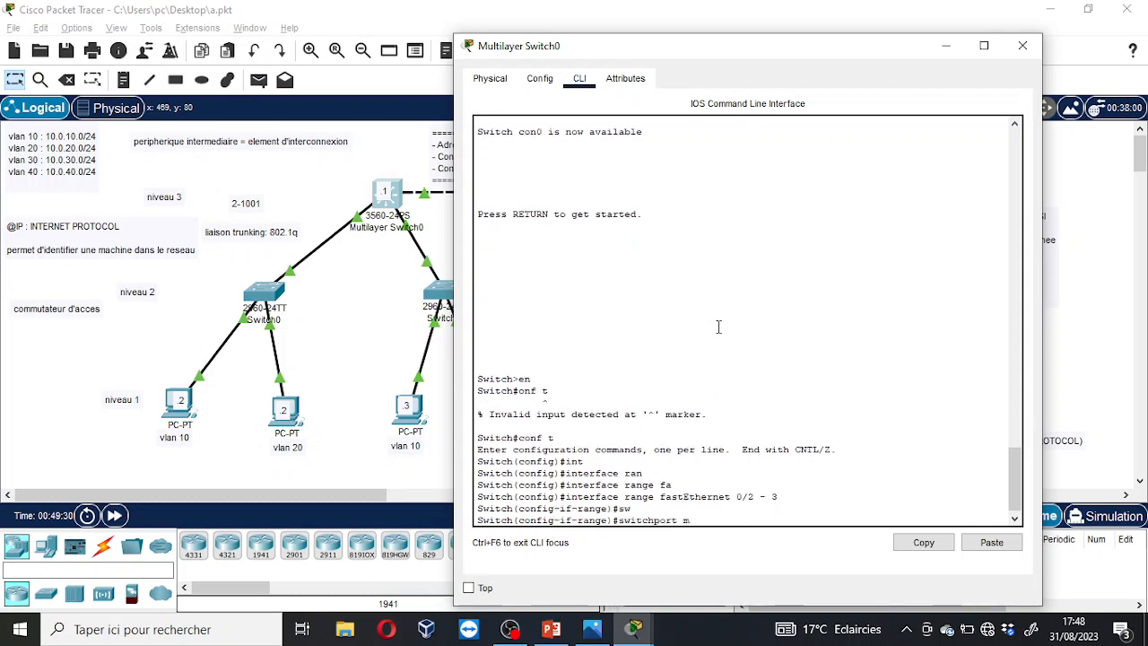
text(o)
drag(868, 59, 947, 49)
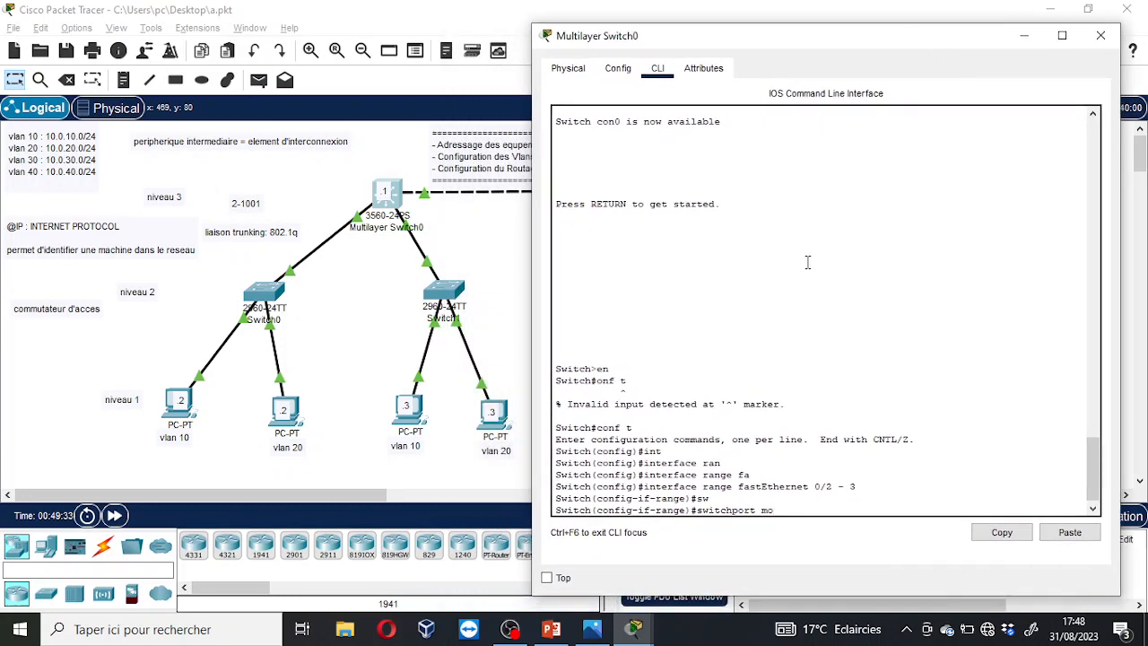
text(de)
key(Tab)
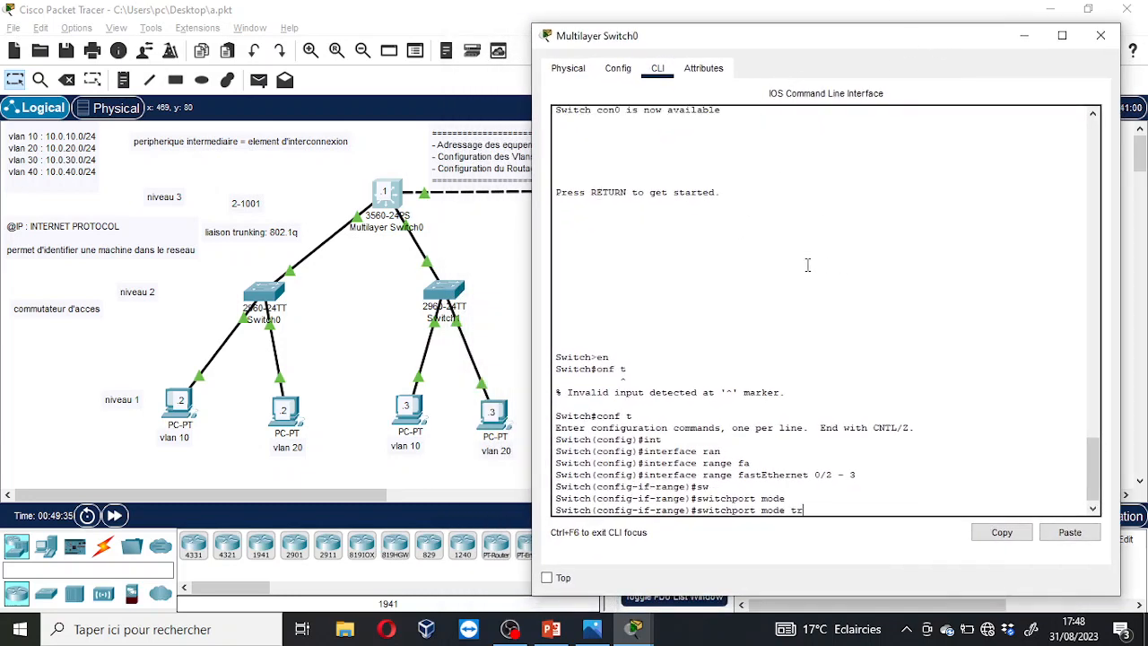
text(tr)
key(Tab)
key(Return)
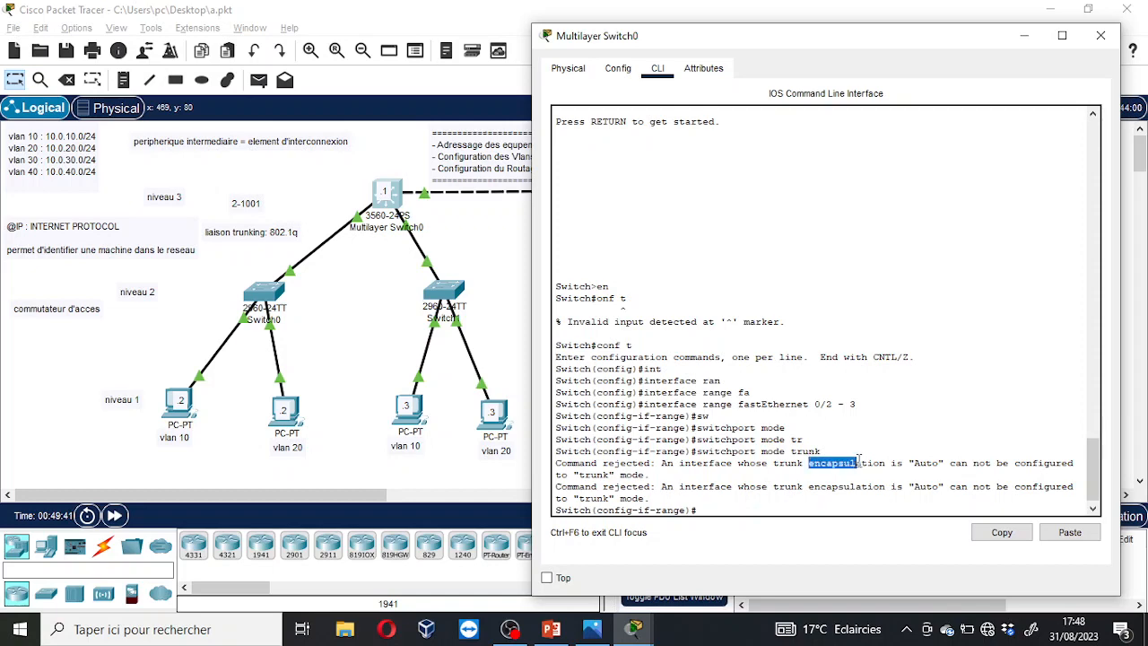
drag(811, 464, 909, 475)
click(522, 304)
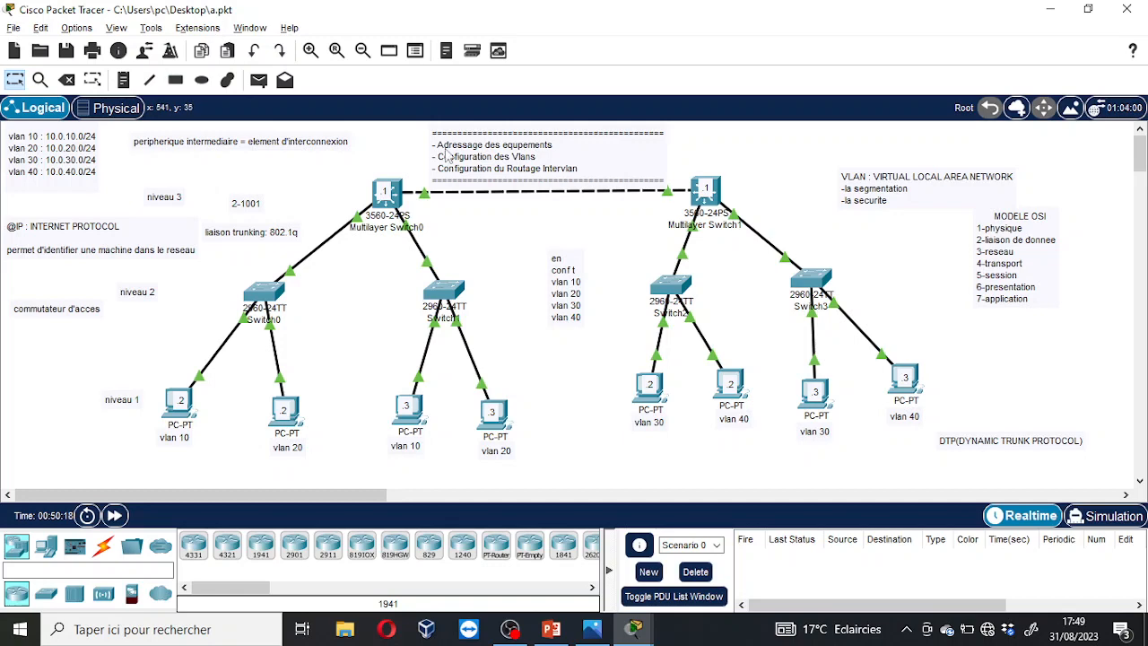
Set the encapsulation of Multilayer Switch0's interface range to 802.1q with switchport trunk encapsulation dot1q.
click(395, 196)
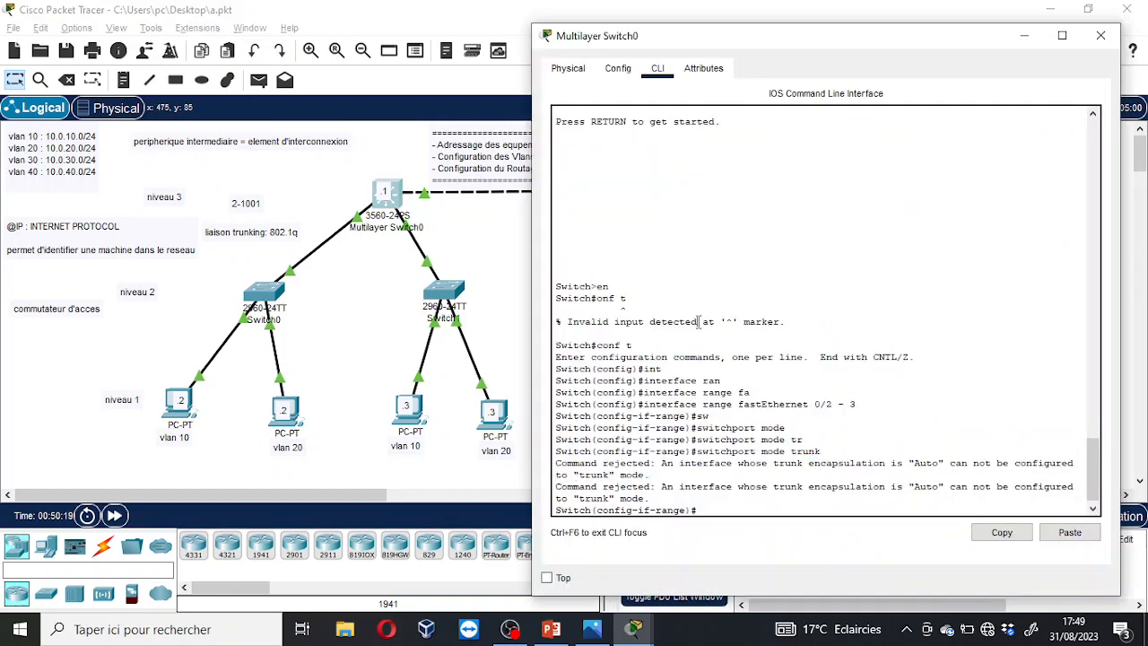
text(sw)
key(Tab)
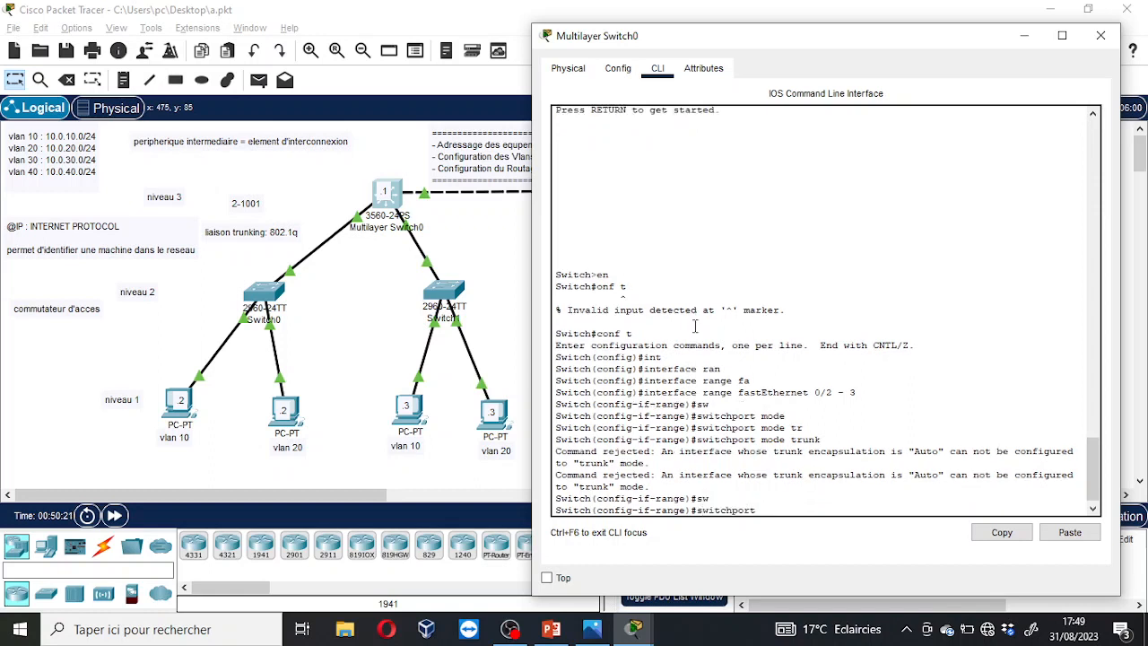
text(tr)
key(Tab)
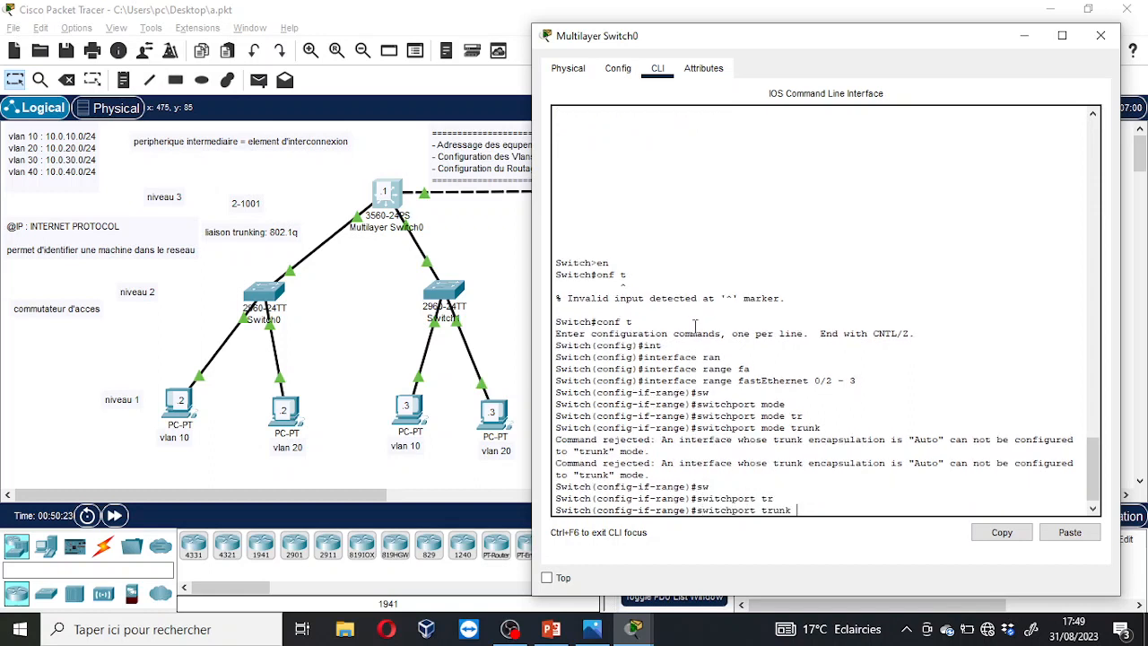
text(en)
key(Tab)
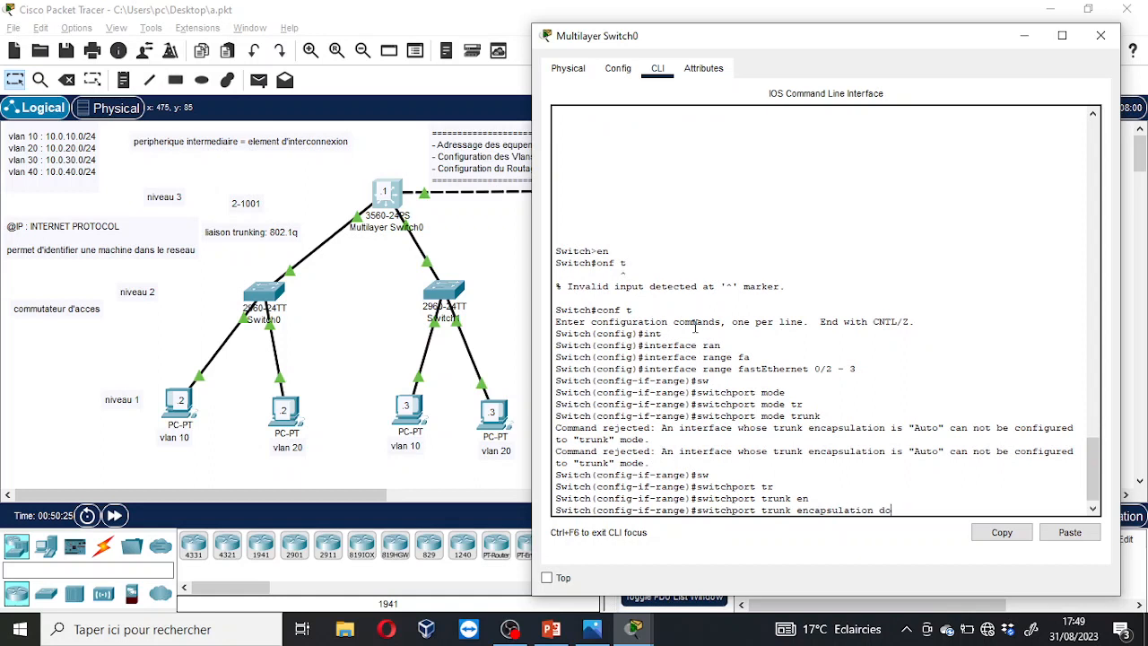
text(do)
key(Tab)
key(Return)
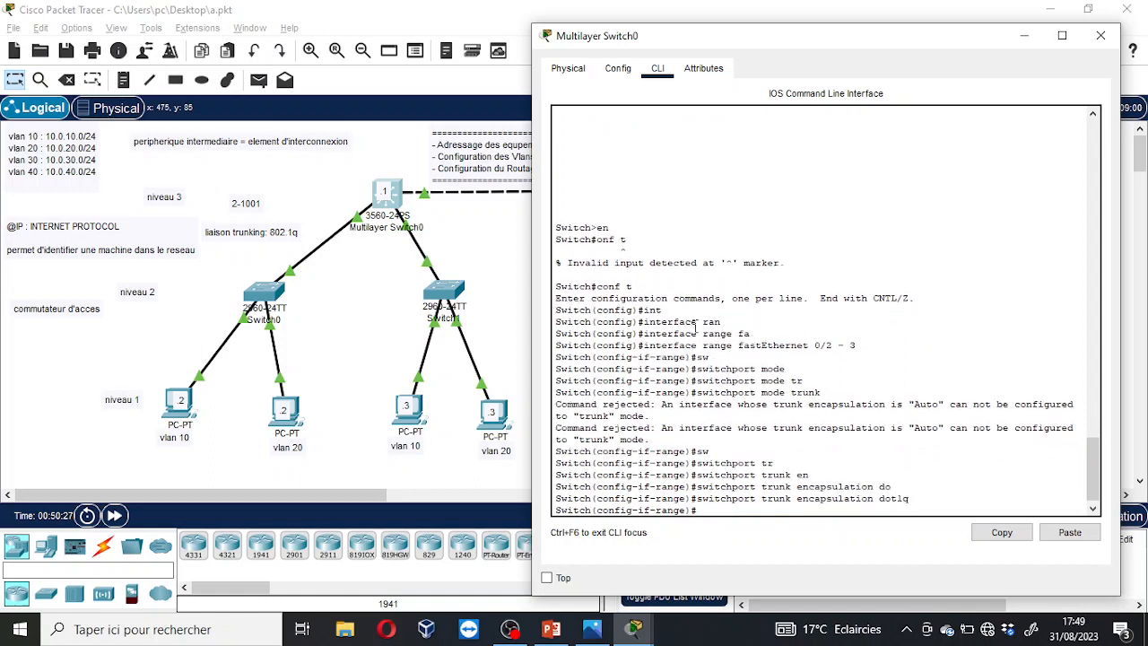
Put the dot1q-encapsulated interface range of Multilayer Switch0 into trunk mode with switchport mode trunk.
text(sw)
key(Tab)
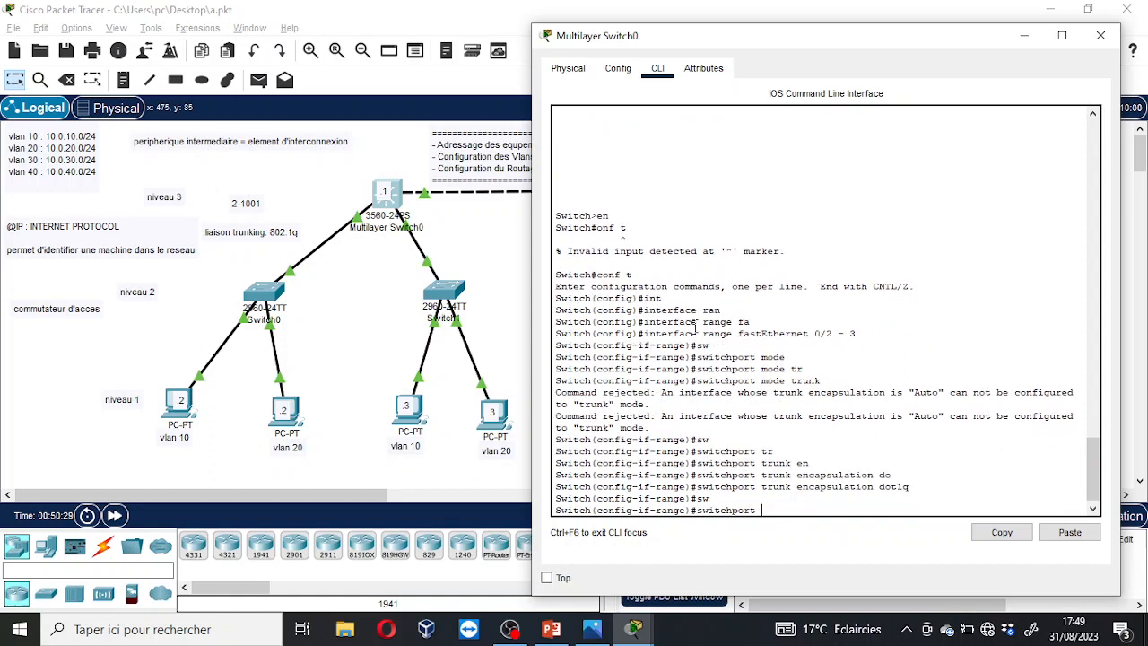
text(mo)
key(Tab)
text(tr)
key(Tab)
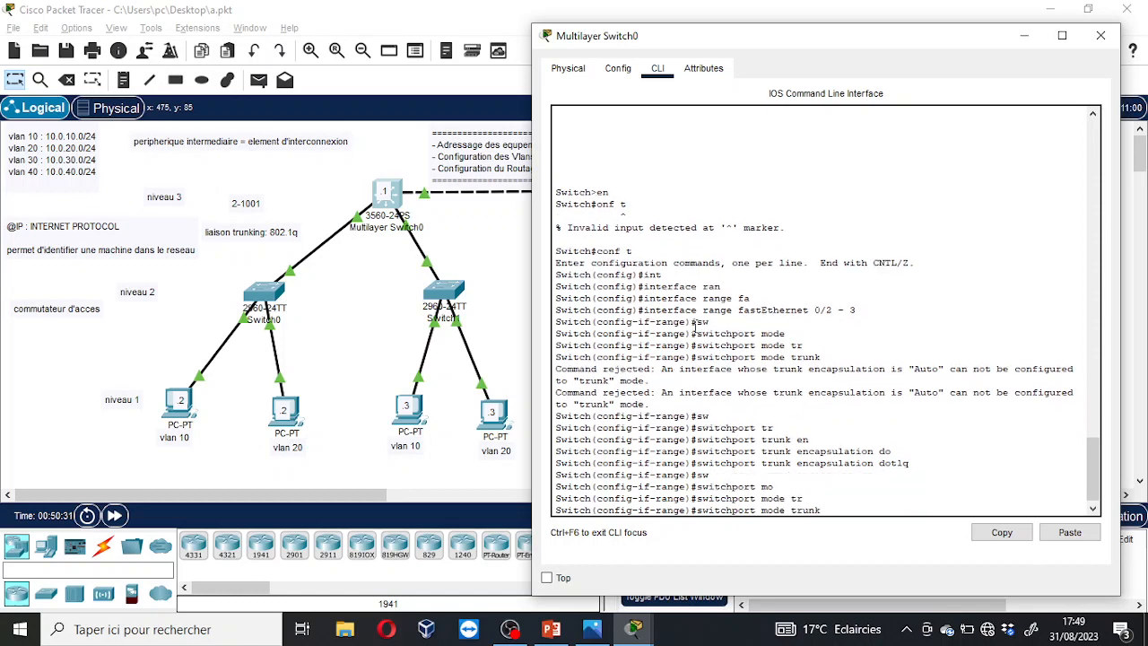
key(Return)
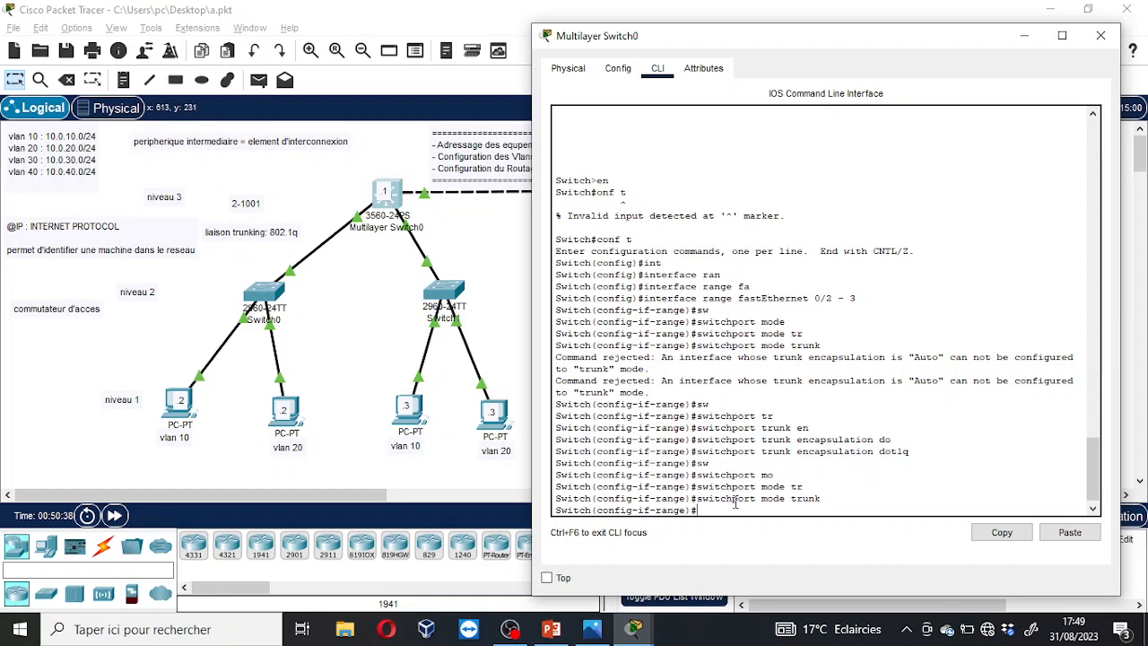
Highlight the encapsulation command, and place a text note reading DOT1Q=802.1Q above the niveau 1 label in the topology.
drag(691, 451, 934, 455)
click(123, 80)
click(65, 362)
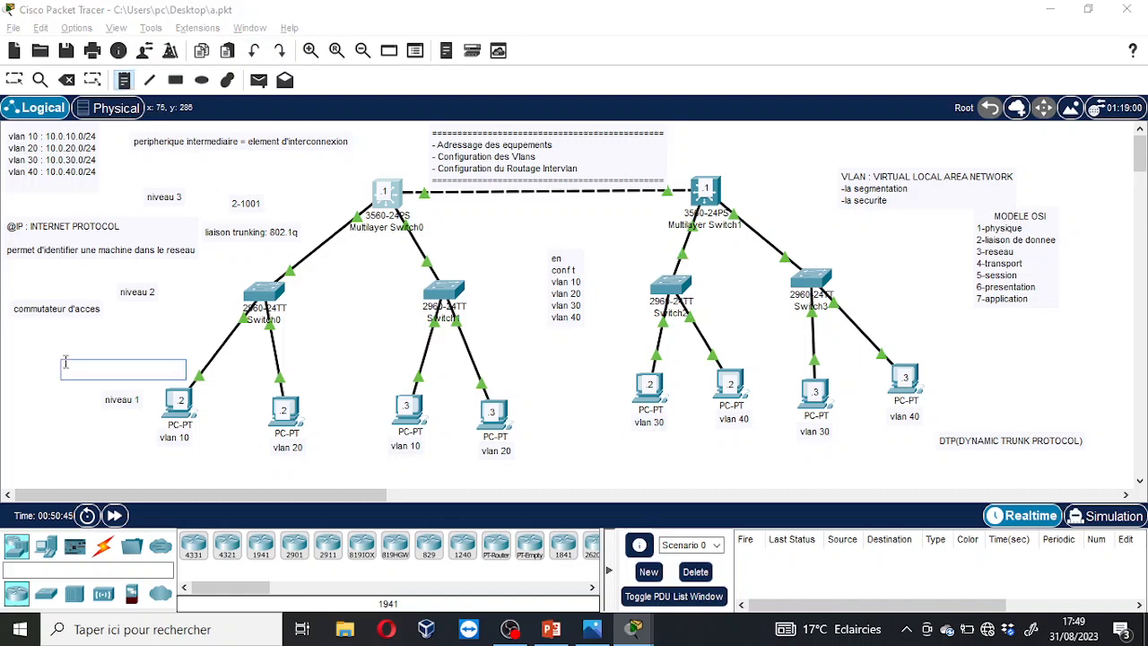
text(DOT1Q=802.1Q)
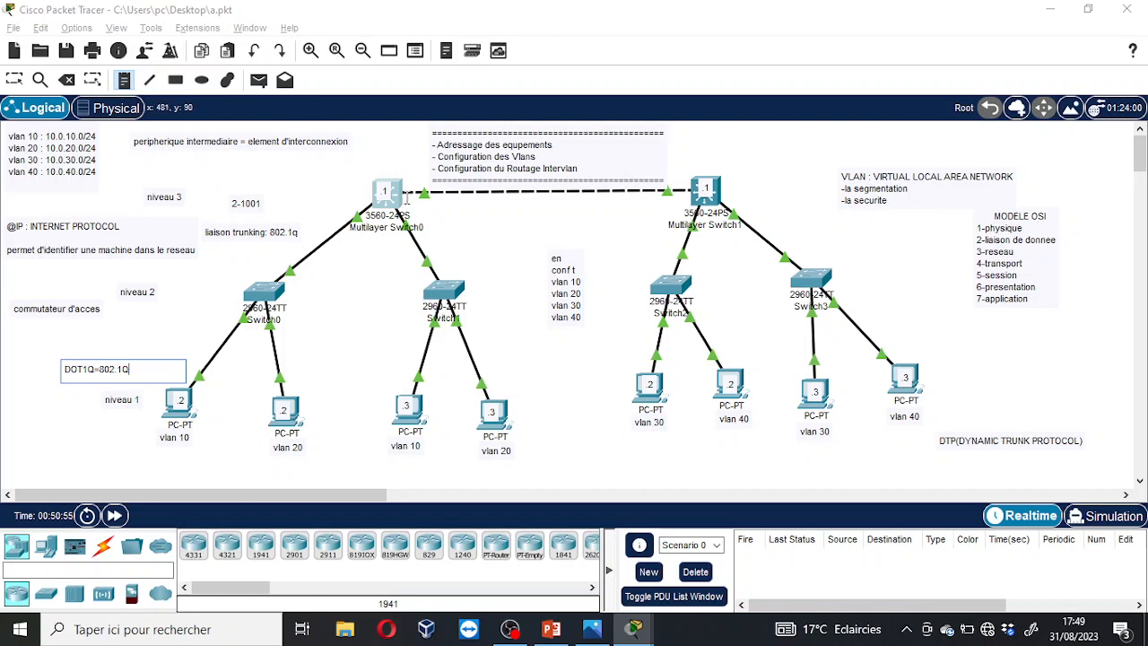
click(24, 83)
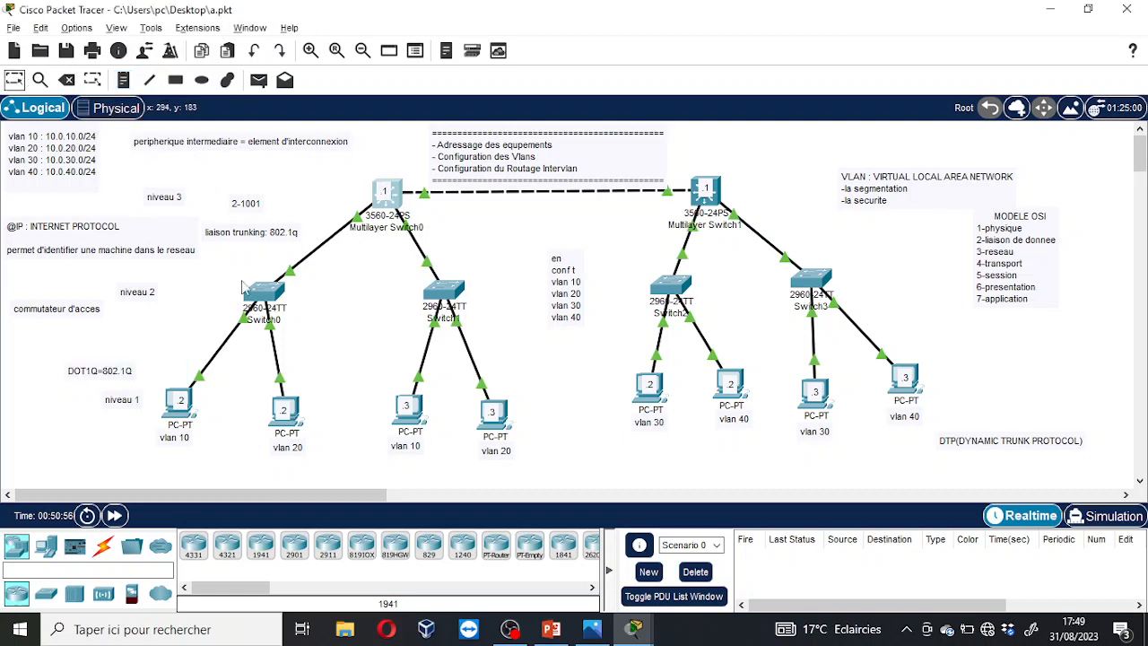
Highlight DOT1Q in the note and dot1q in Multilayer Switch0's encapsulation command, and minimize the switch's window.
double_click(125, 373)
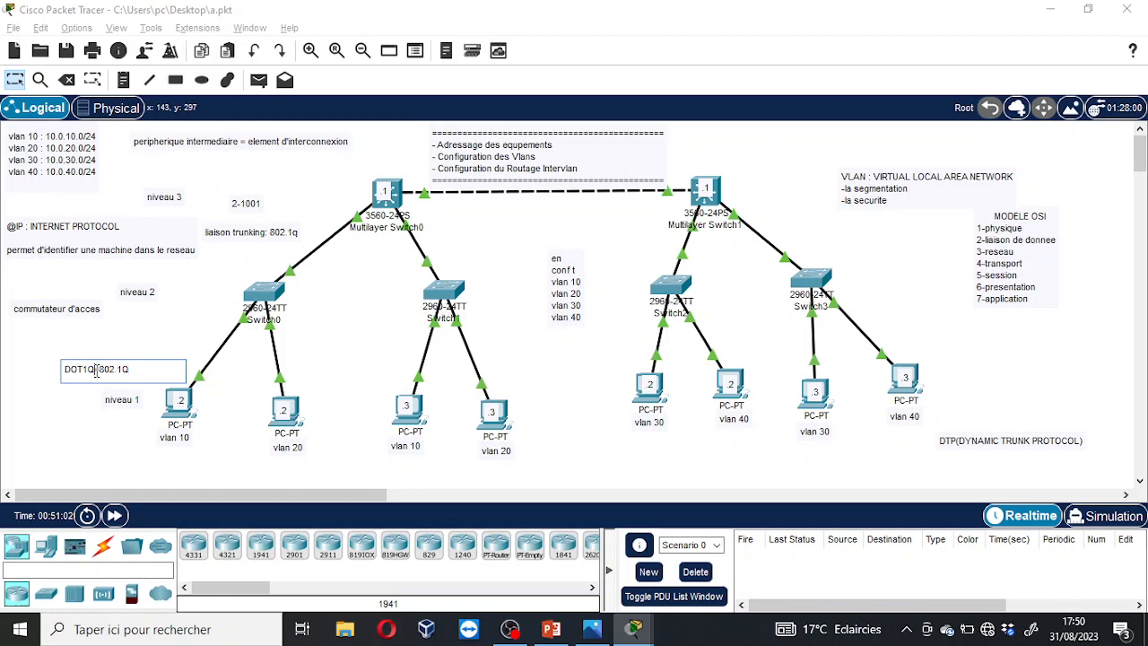
drag(94, 369, 63, 373)
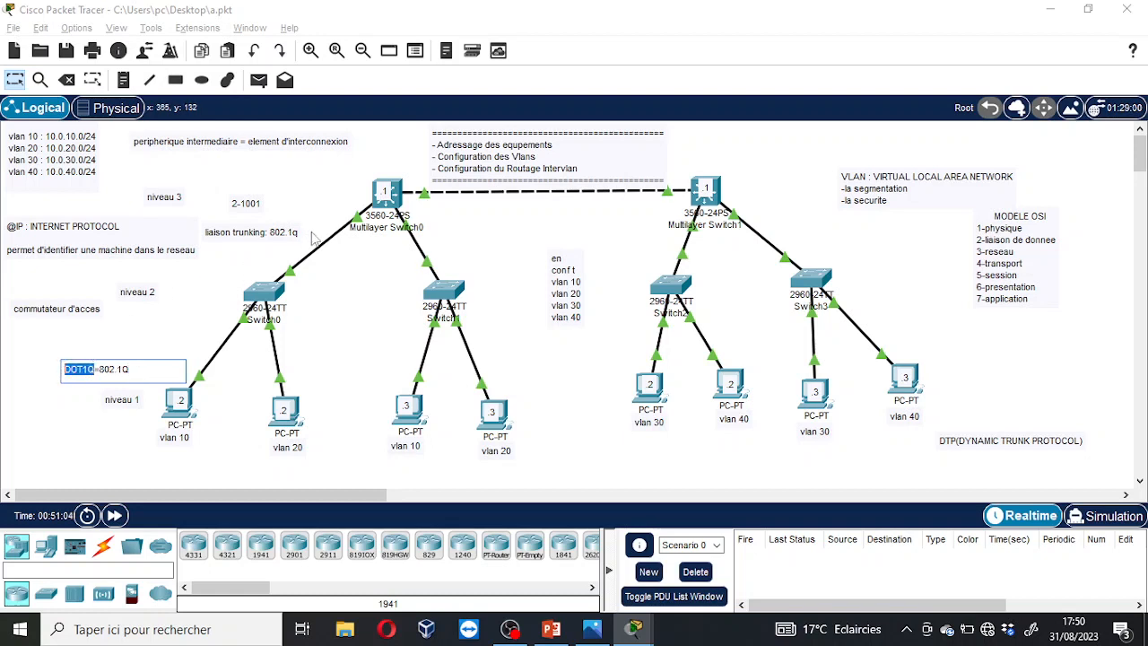
click(388, 212)
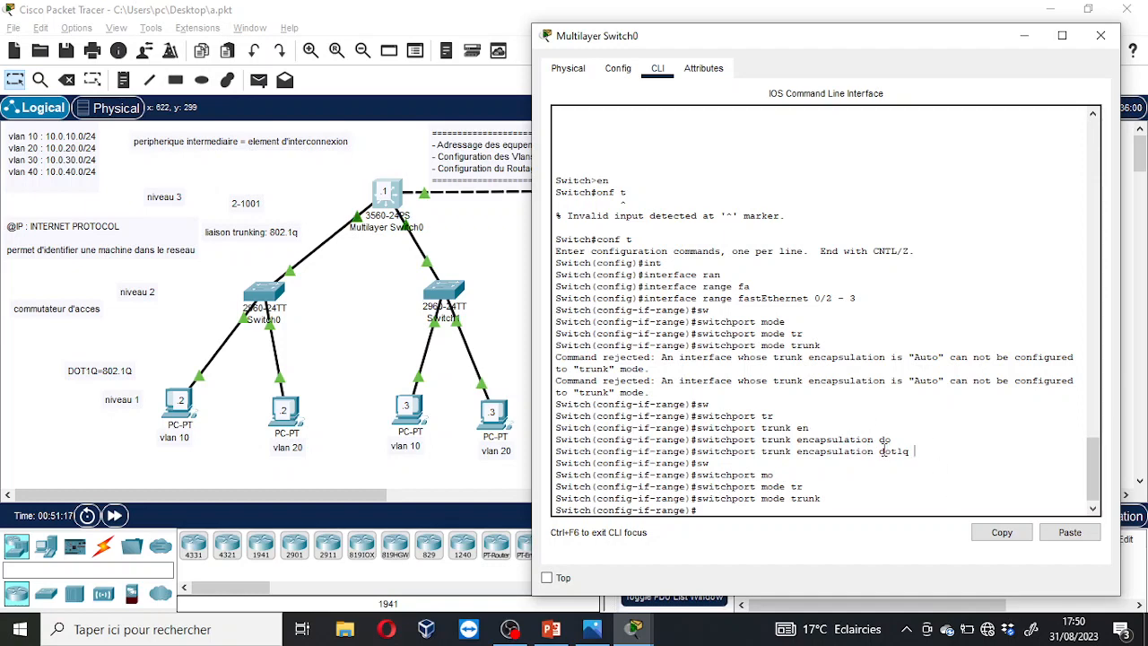
double_click(883, 452)
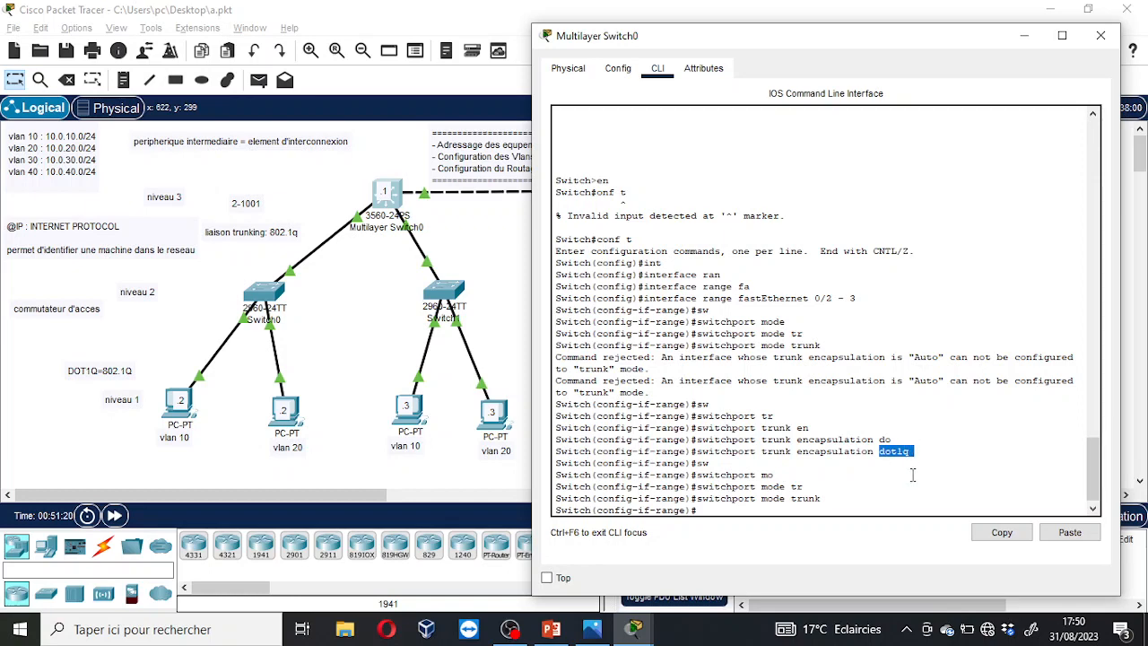
click(913, 476)
click(1024, 36)
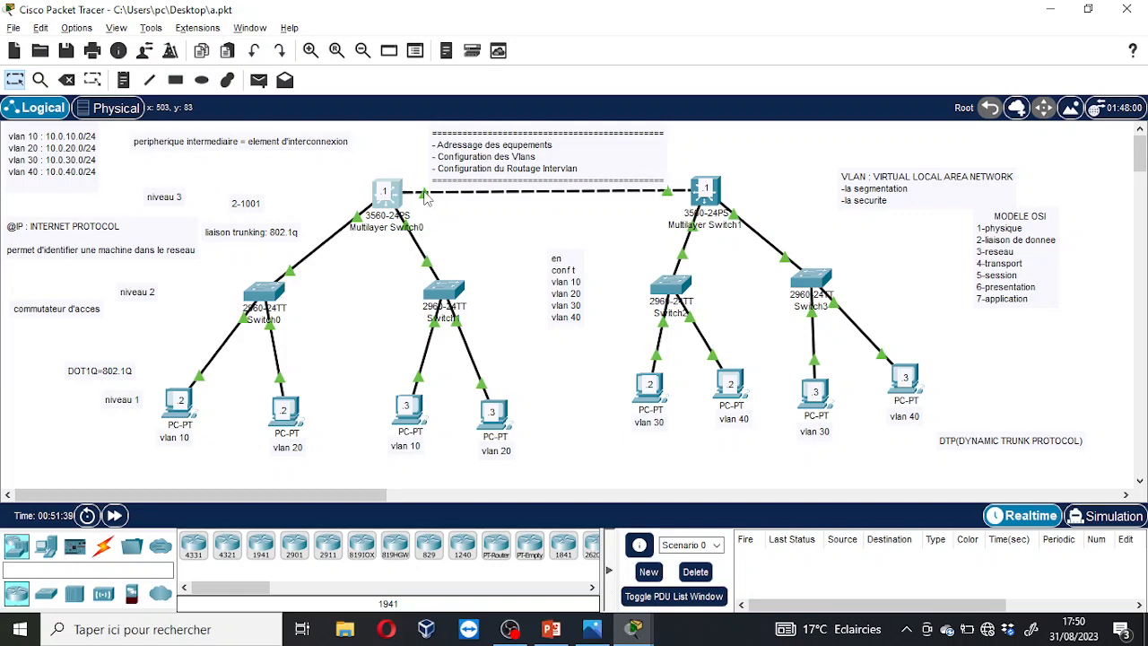
Reopen Multilayer Switch0's CLI, exit the interface range, and enter interface f0/1 configuration.
click(395, 197)
text(e)#e)
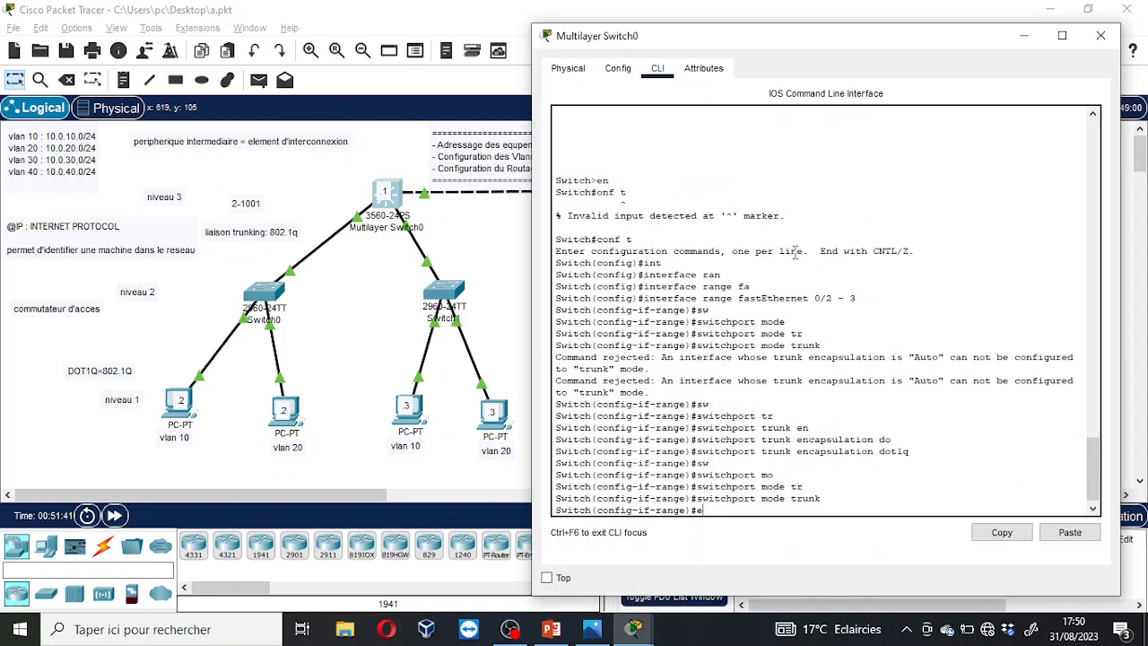
text(xit)
key(Return)
text(int)
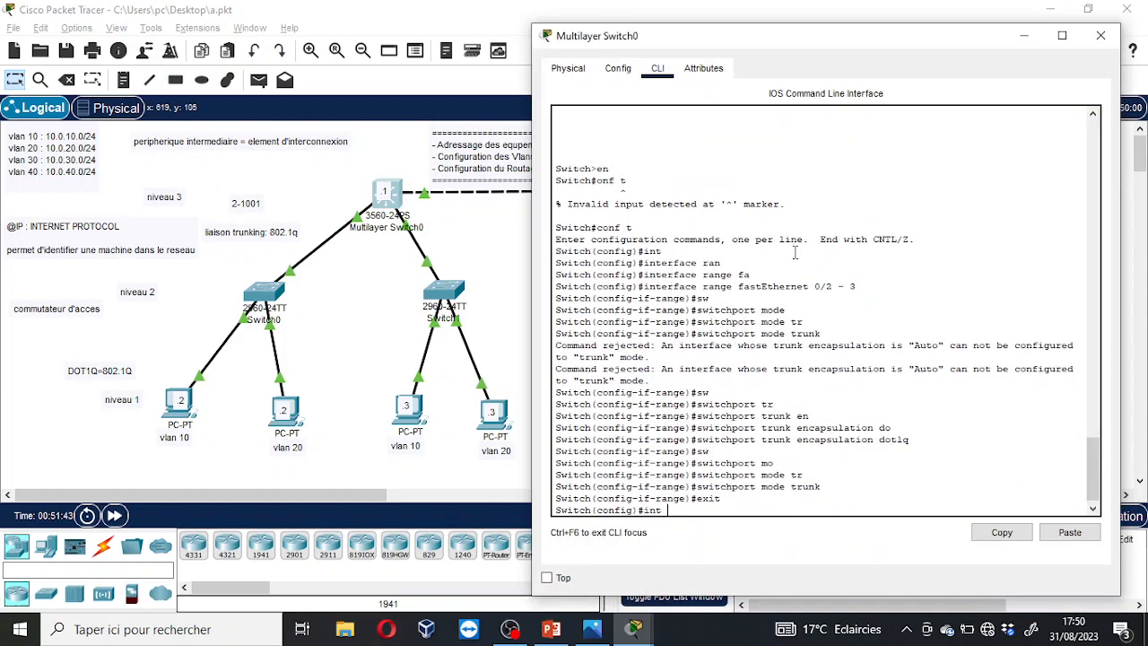
text( f0/1)
key(Return)
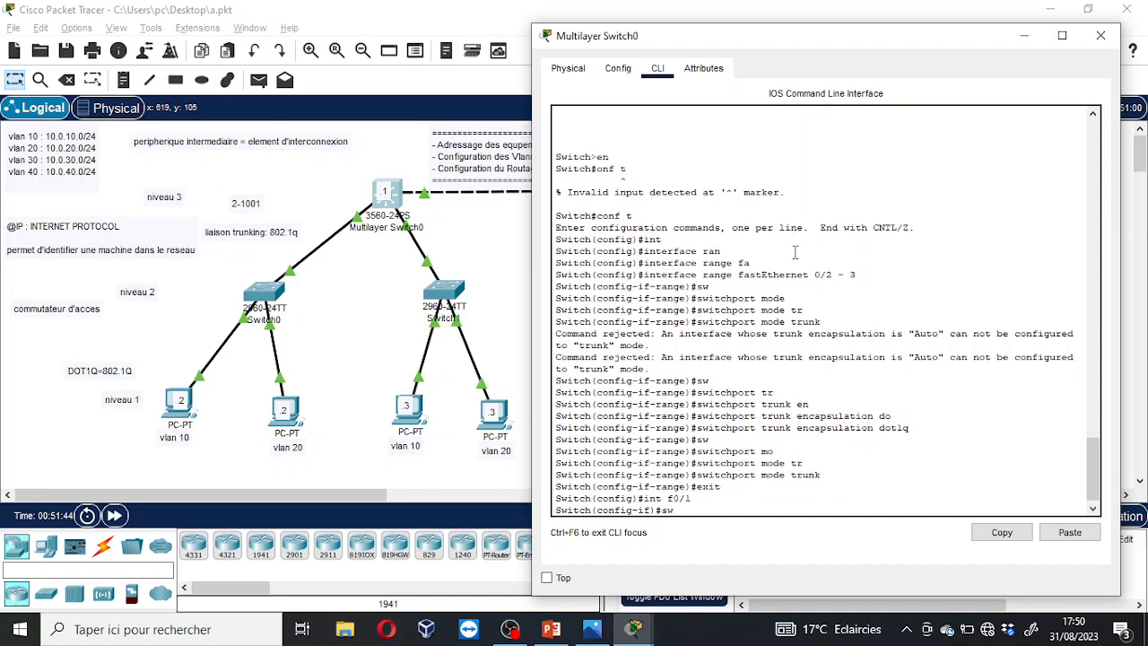
Try to set the encapsulation of Multilayer Switch0's f0/1 with the shortened command sw enc tr do.
text(enc)
key(Tab)
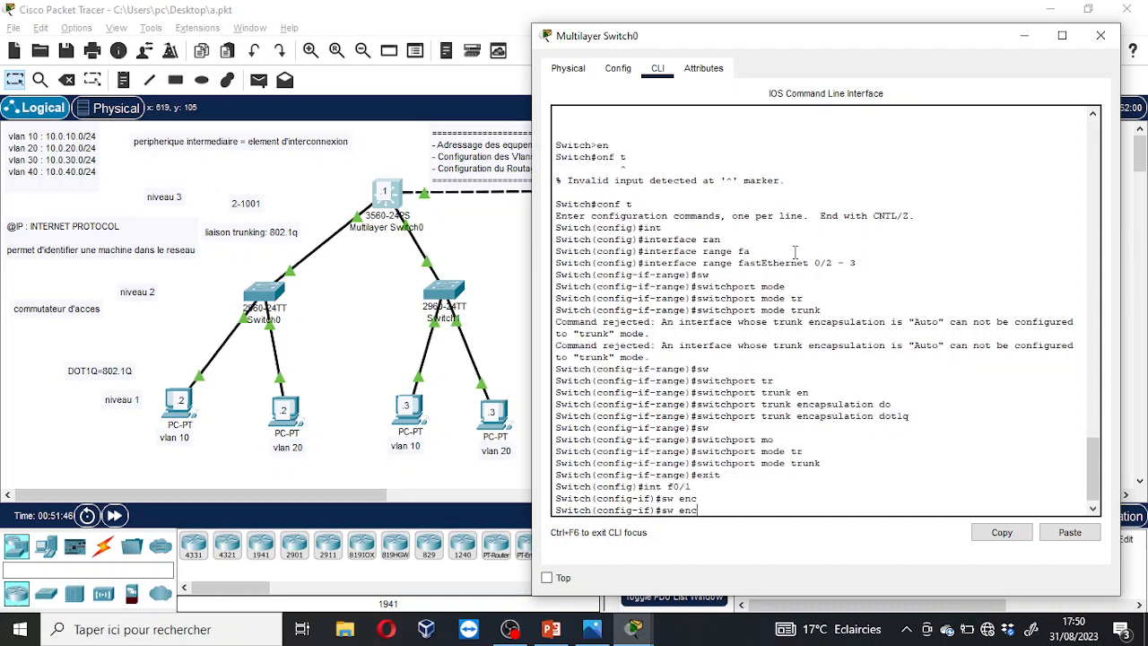
text(tr do)
key(Return)
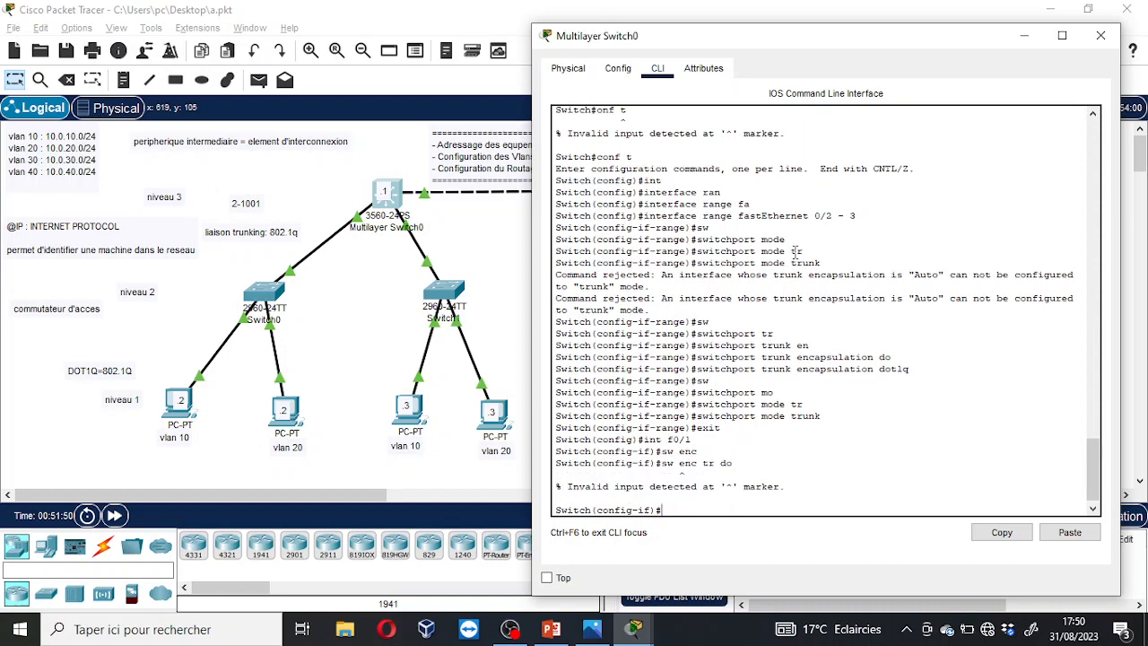
Set the encapsulation of Multilayer Switch0's f0/1 to 802.1q with switchport trunk encapsulation dot1q.
text(sw)
key(Tab)
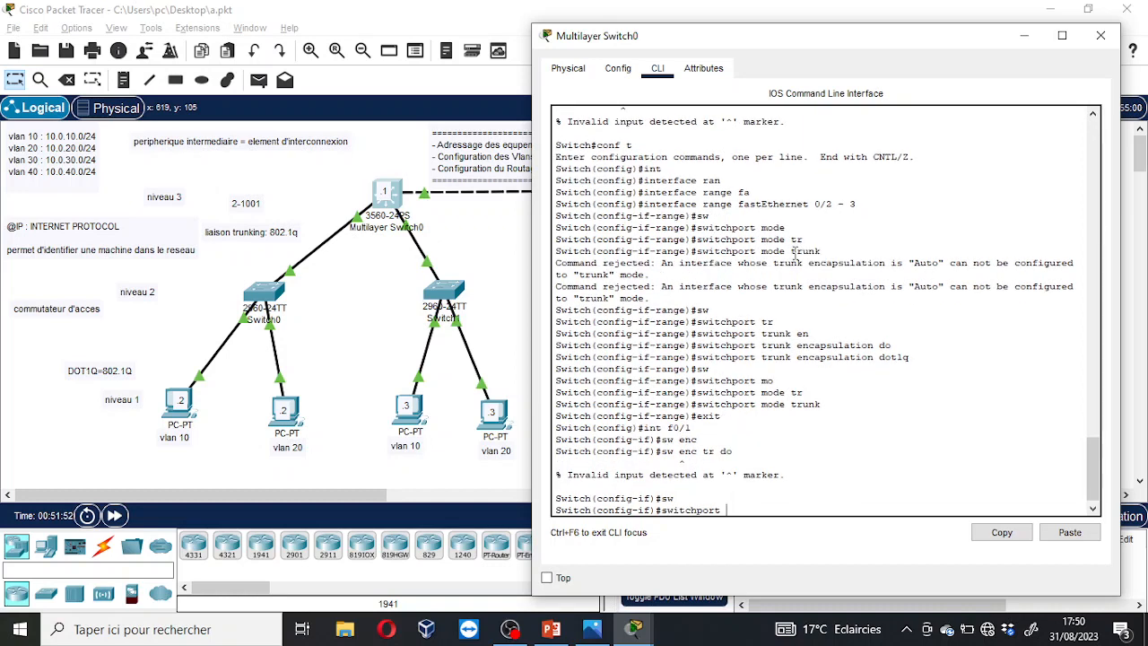
text(en)
key(Tab)
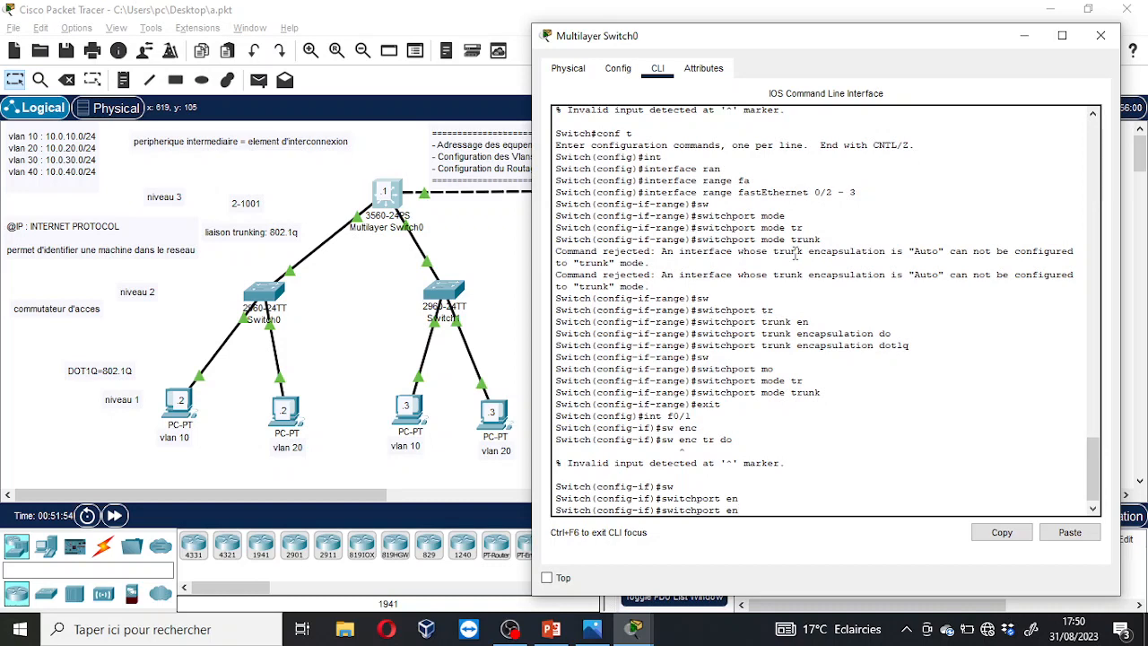
key(BackSpace)
key(BackSpace)
key(BackSpace)
key(BackSpace)
text(t tr)
key(Tab)
text(e)
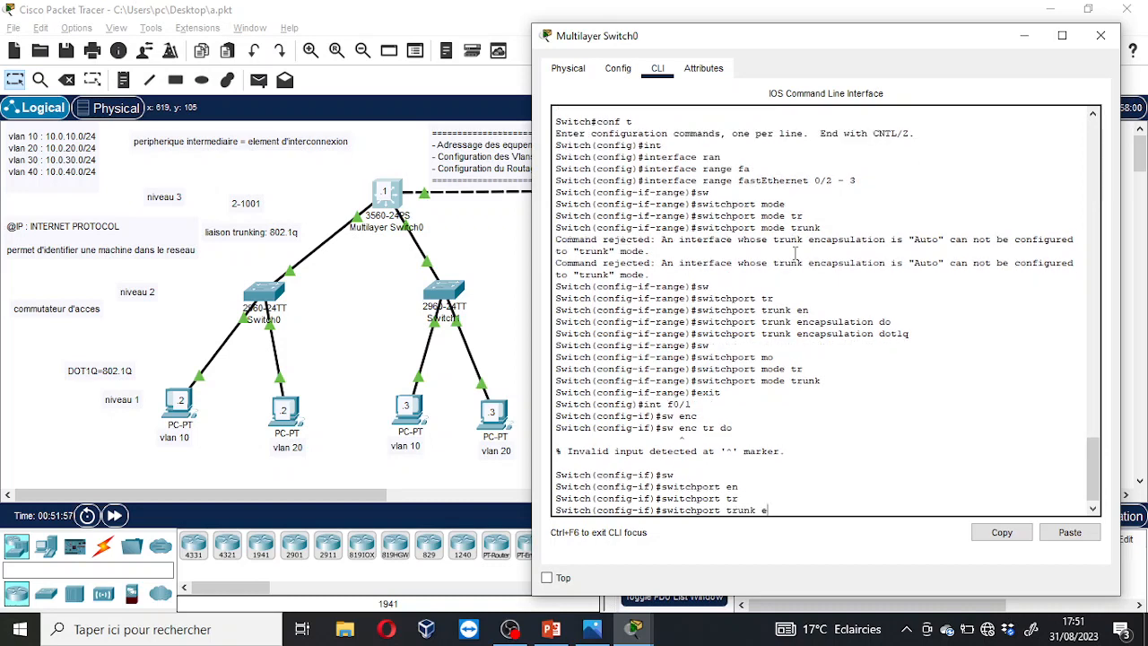
text(n)
key(Tab)
text(do)
key(Tab)
key(Return)
Put Multilayer Switch0's f0/1 into trunk mode with switchport mo tr, and minimize the switch's window.
text(s)
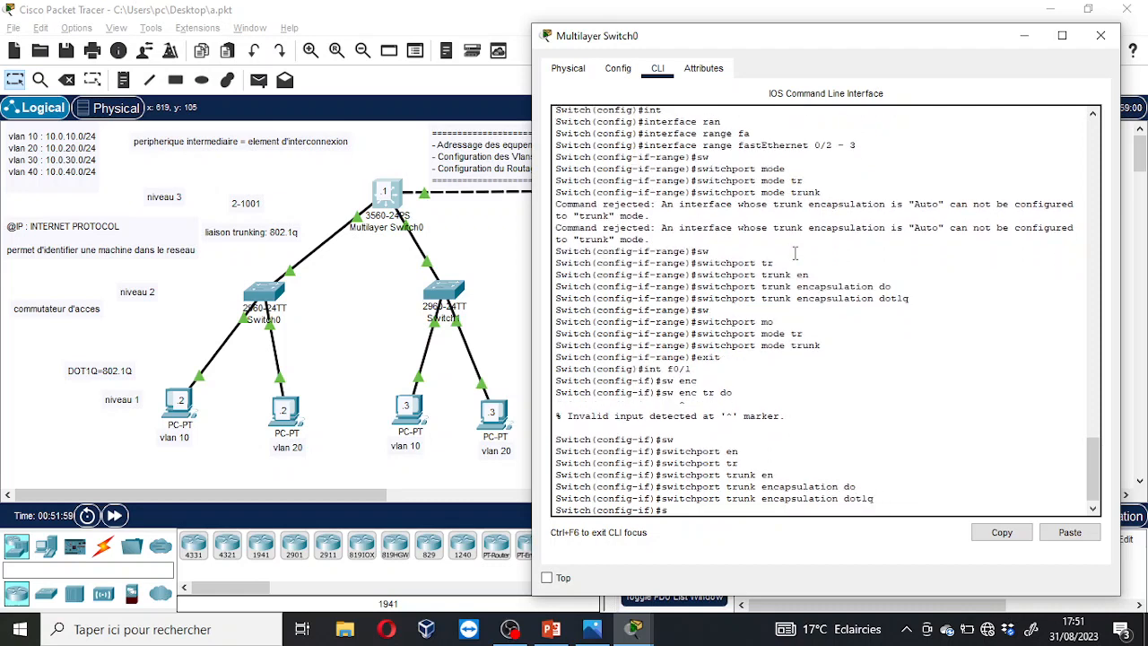
text(w)
key(Tab)
text(mo tr)
key(Return)
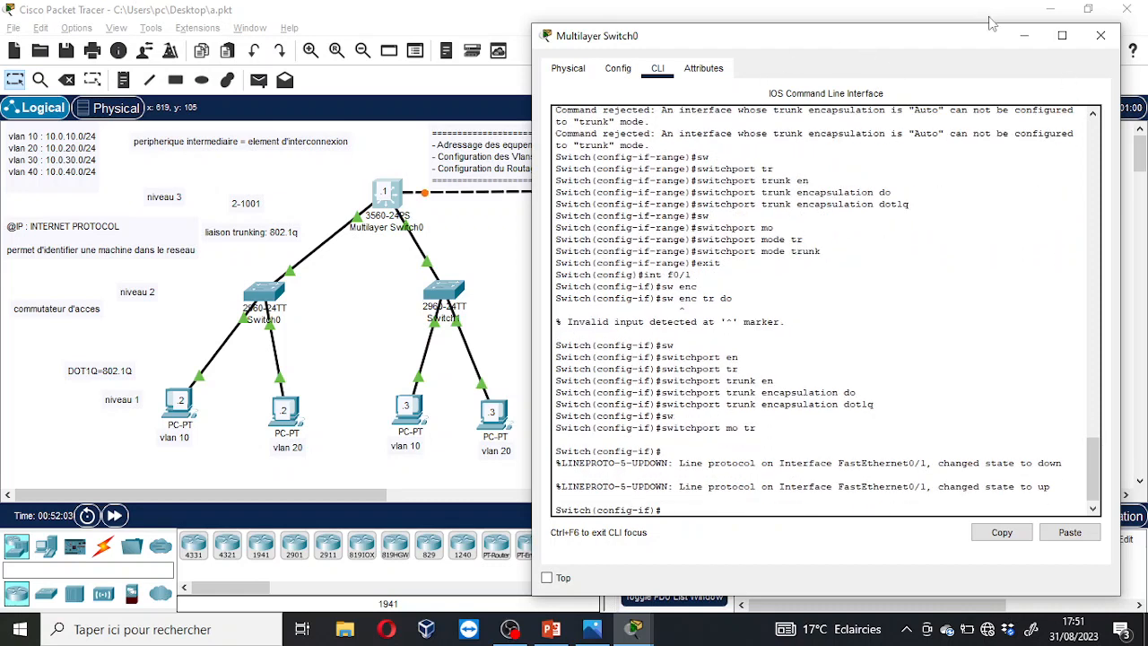
click(1023, 35)
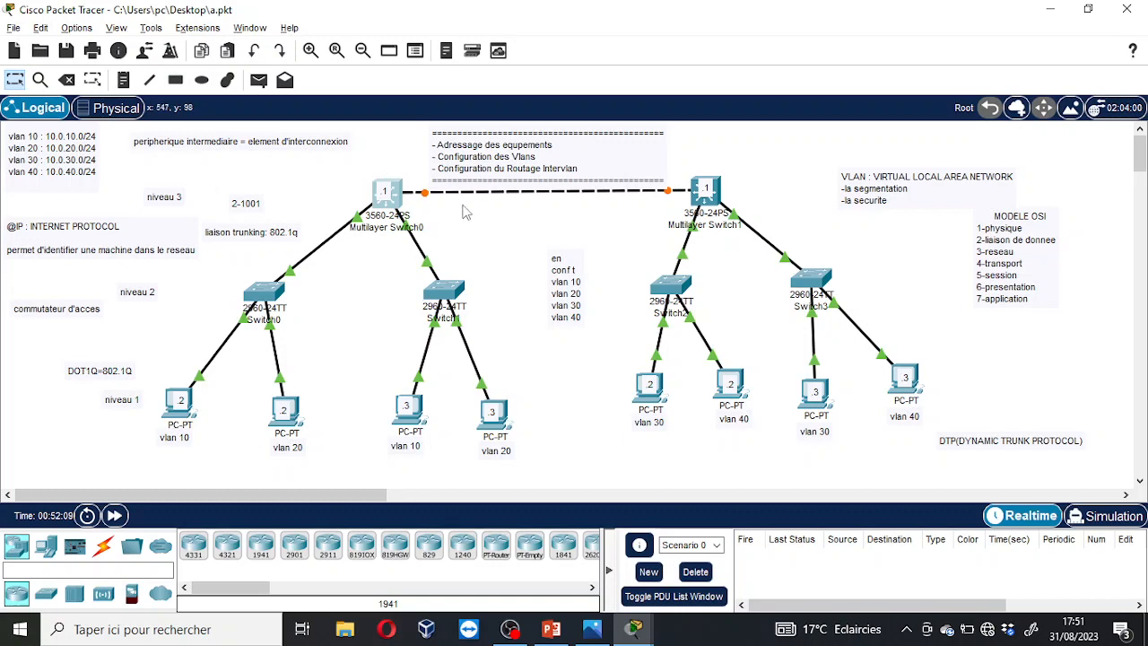
Open Multilayer Switch1's CLI, enter global configuration mode with en and conf t, and select interface f0/1.
click(706, 190)
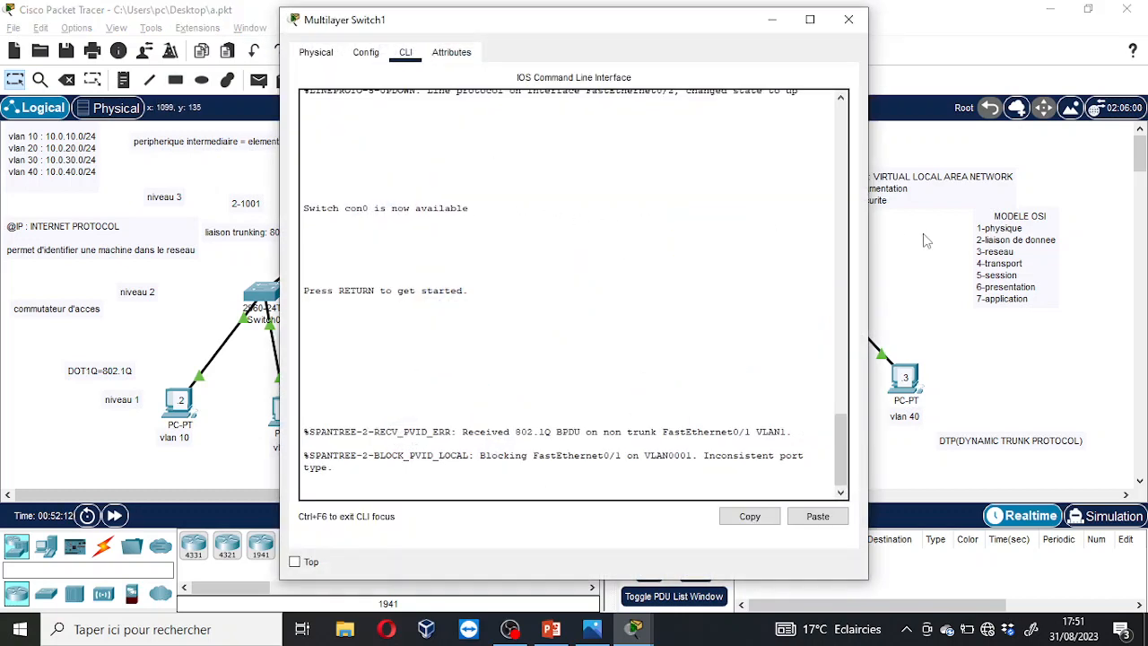
click(913, 278)
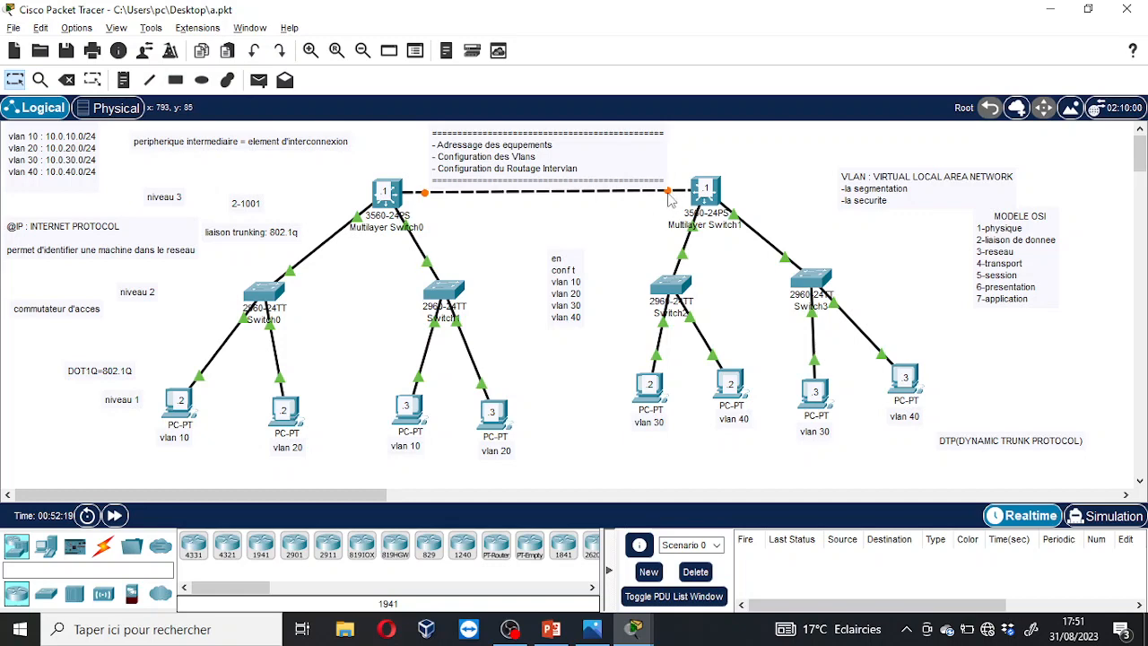
click(705, 199)
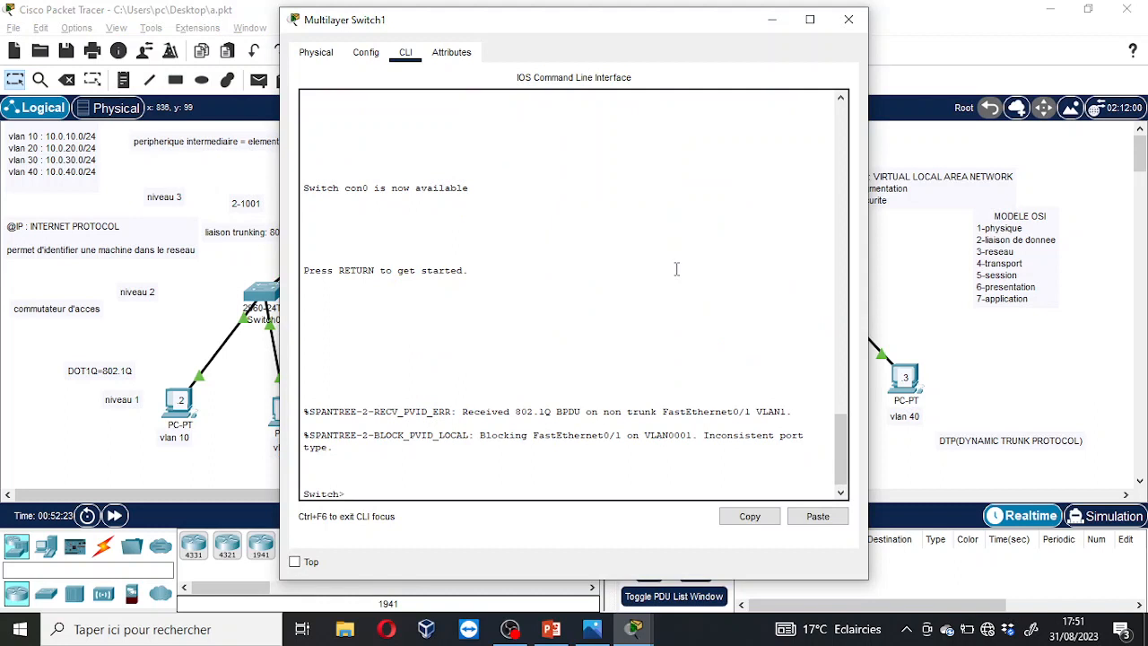
text(n)
key(Return)
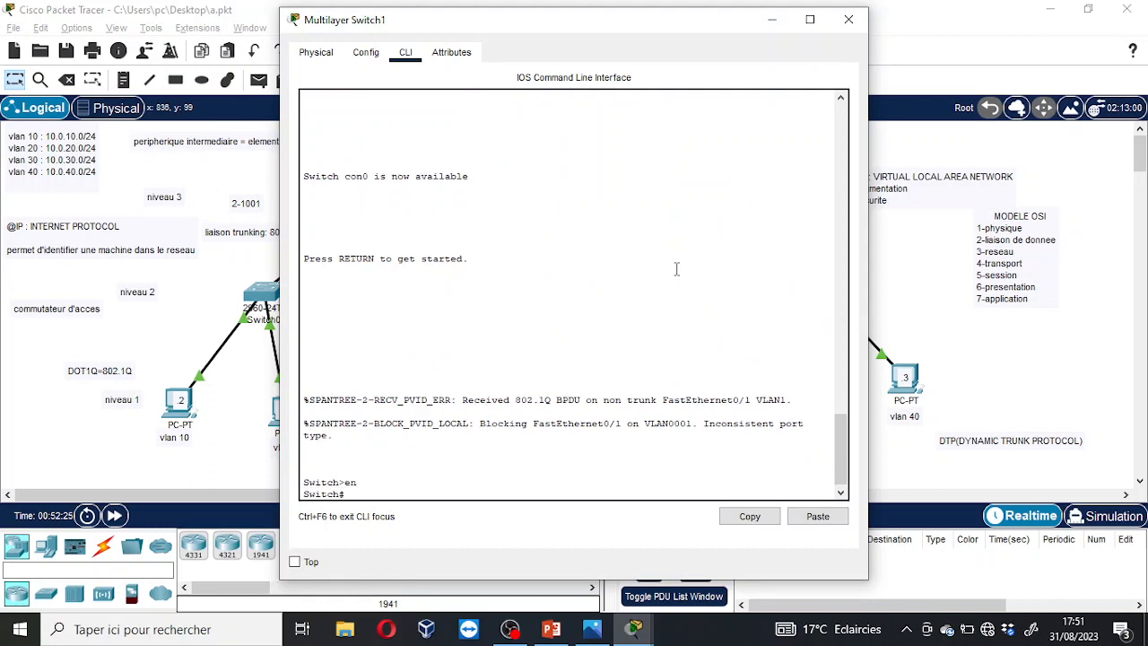
text(conf t)
key(Return)
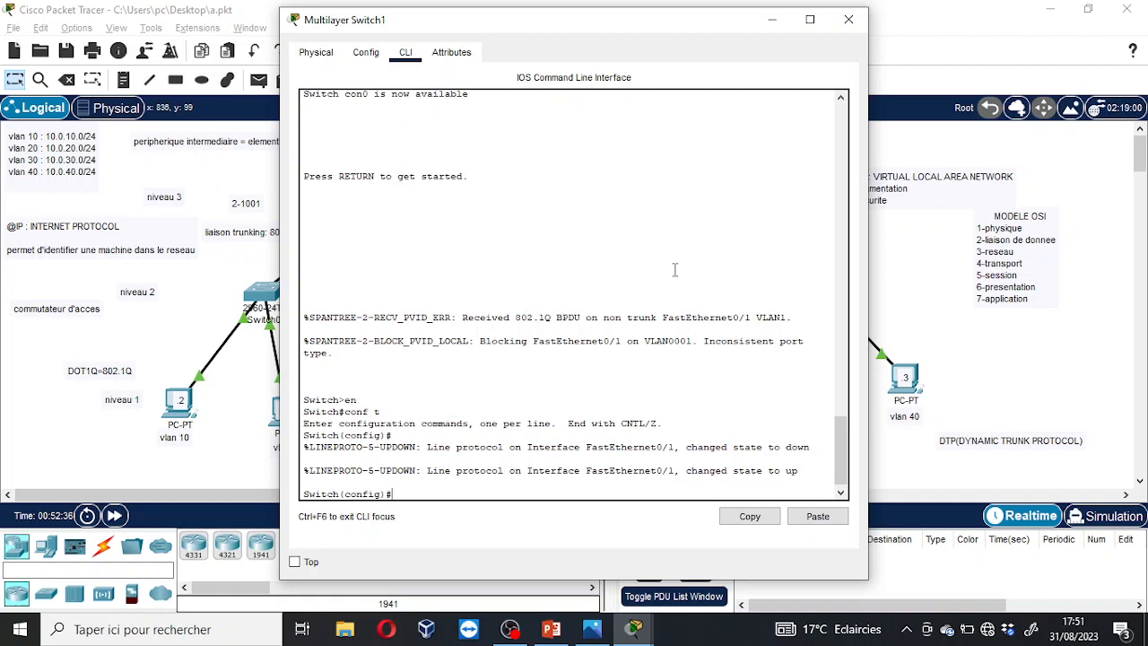
text(int f0/1)
key(Return)
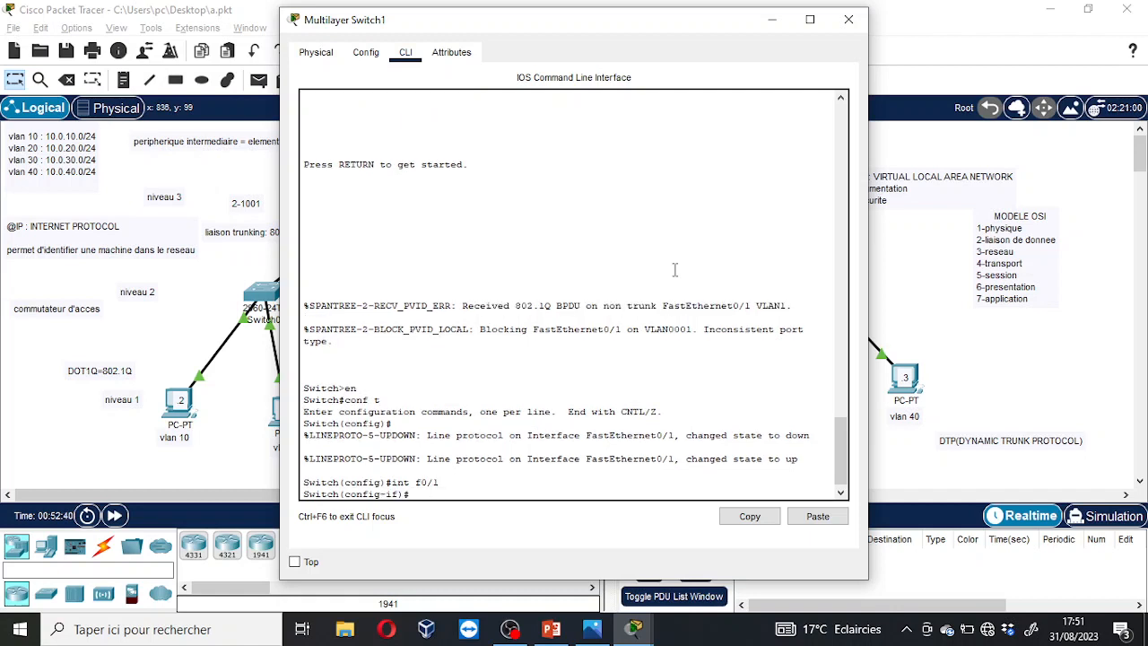
Set the encapsulation of Multilayer Switch1's f0/1 to 802.1q with switchport trunk encapsulation dot1q.
text(sw)
key(Tab)
text(tr)
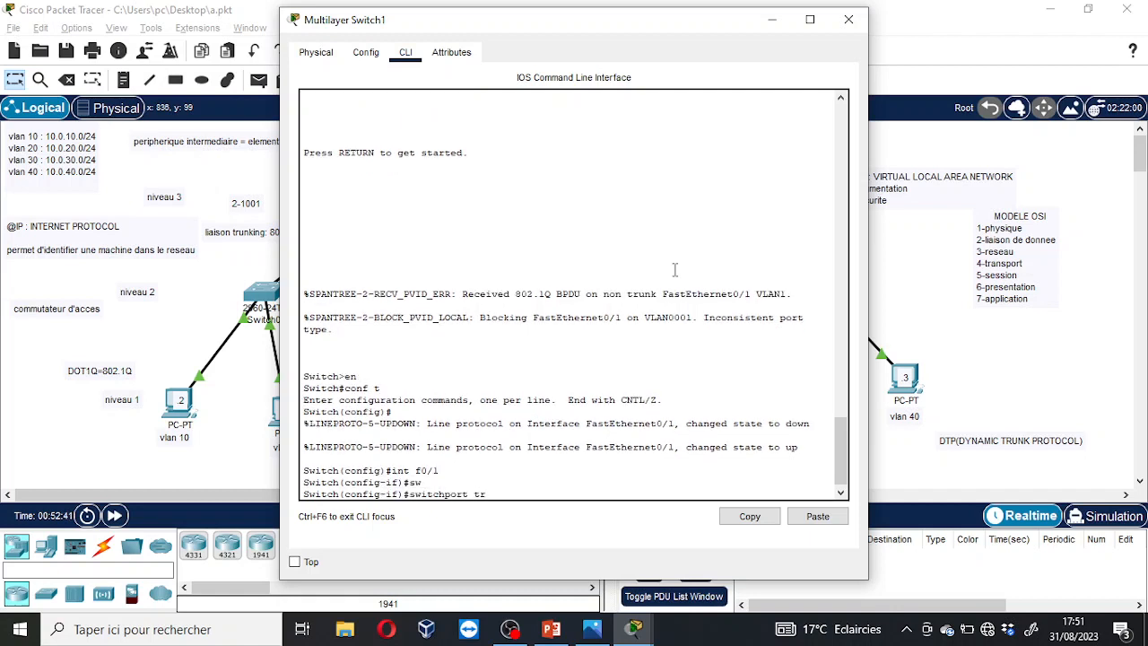
key(Tab)
text(en)
key(Tab)
text(do)
key(Tab)
key(Return)
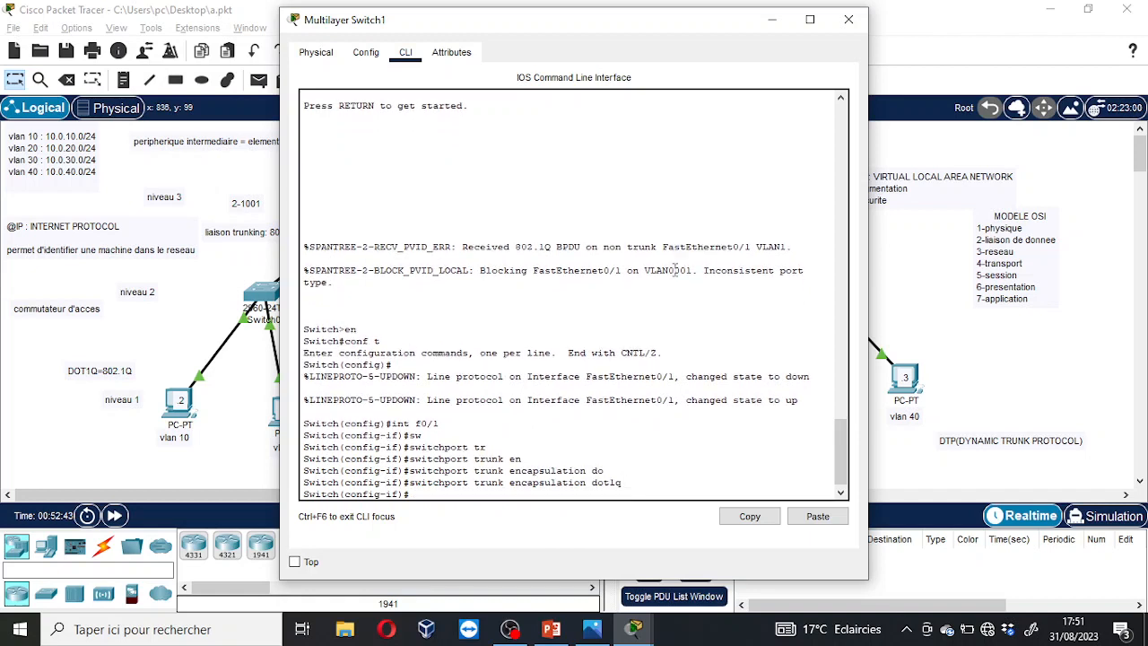
Put Multilayer Switch1's f0/1 into trunk mode with switchport mode trunk, and close the switch's window.
text(sw)
key(Tab)
text(mo)
key(Tab)
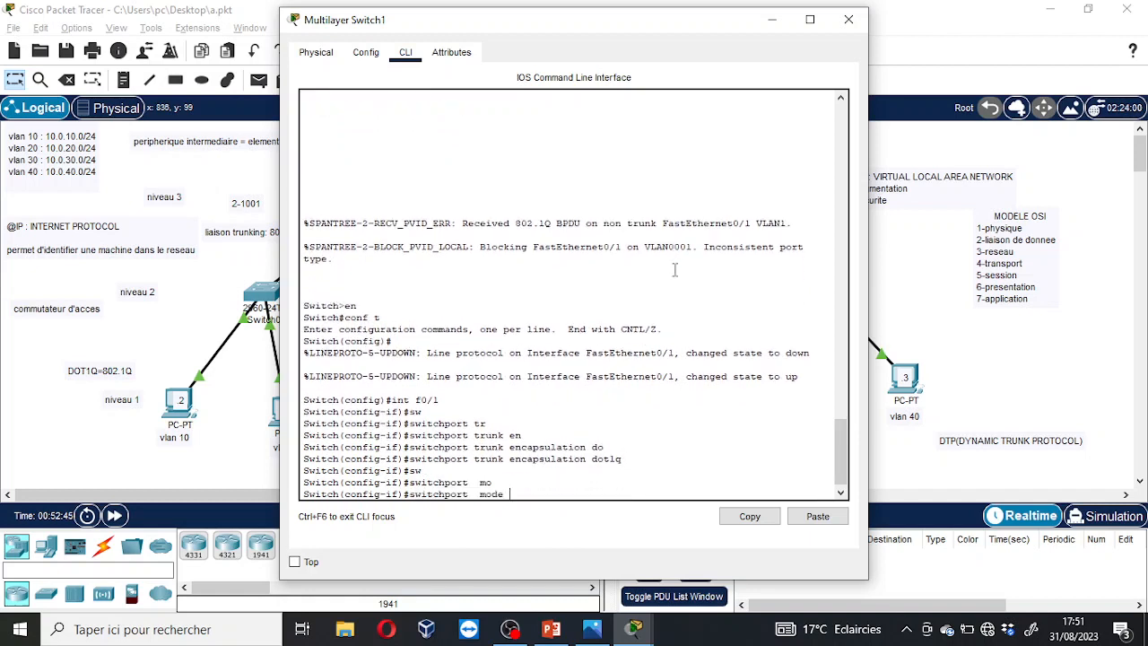
text(tr)
key(Tab)
key(Return)
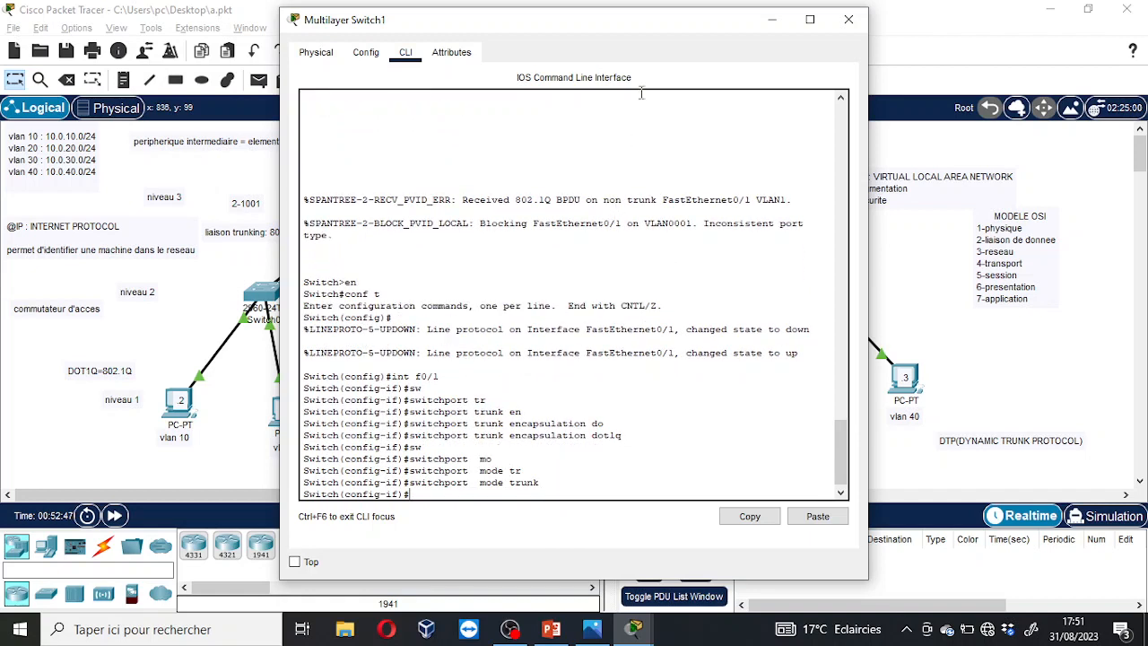
click(851, 19)
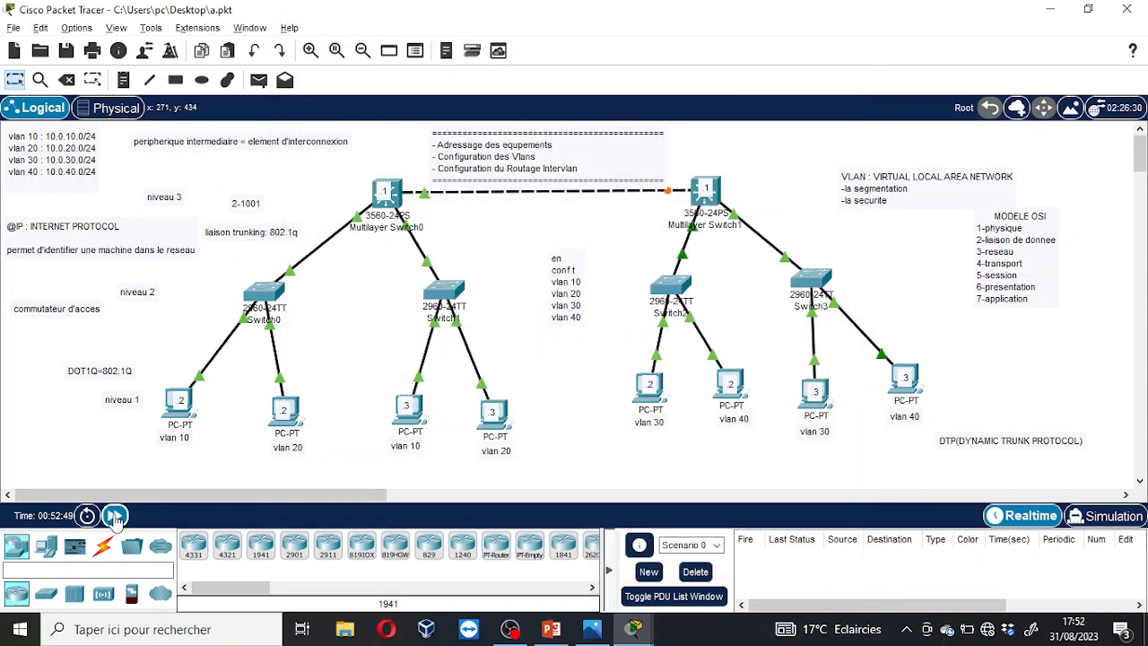
Fast-forward the network time to speed up convergence of the link between the two multilayer switches.
click(115, 515)
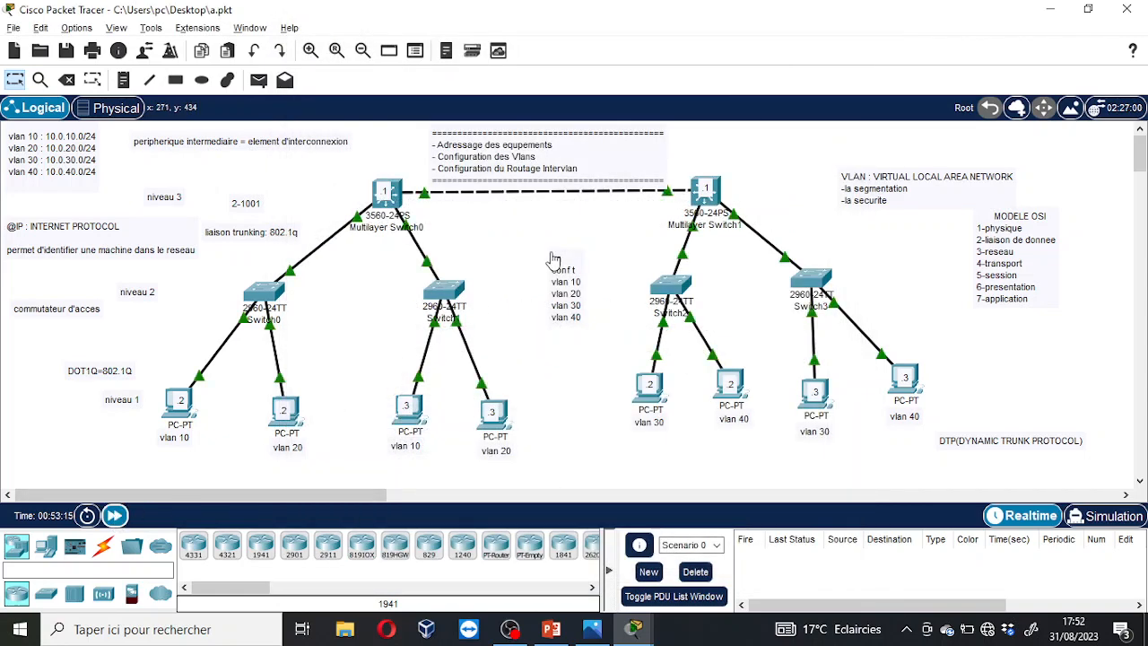
click(551, 258)
click(515, 231)
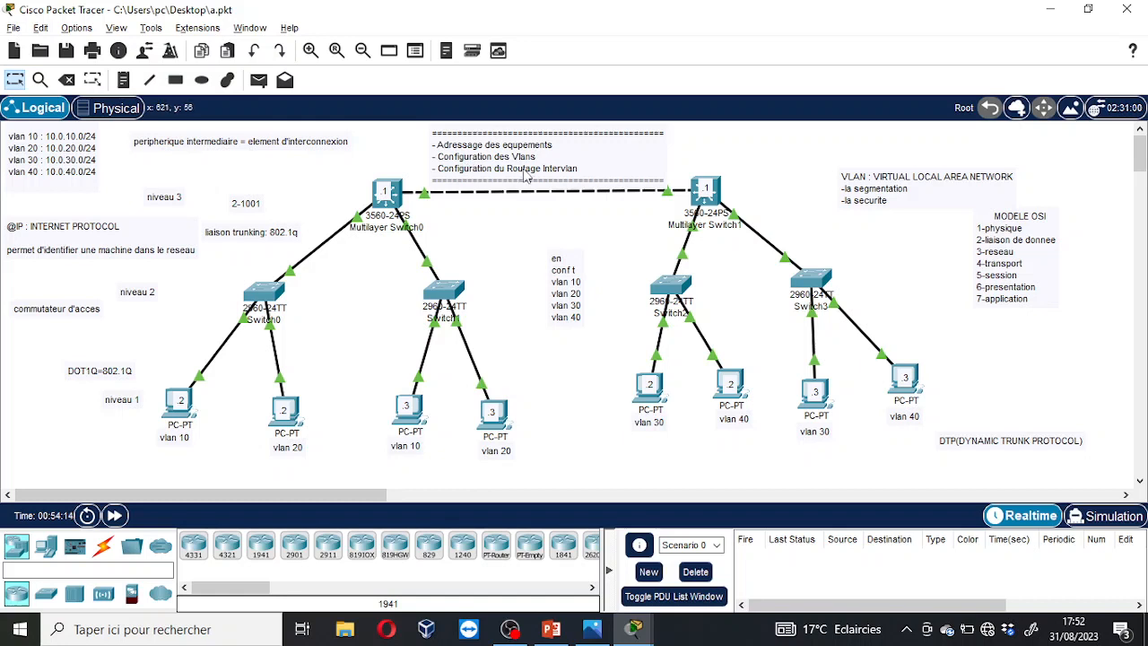
Move the liaison trunking note above the VLAN definition, the 2-1001 note beside the vlan list, and niveau 3 next to Multilayer Switch0.
drag(230, 235, 1044, 149)
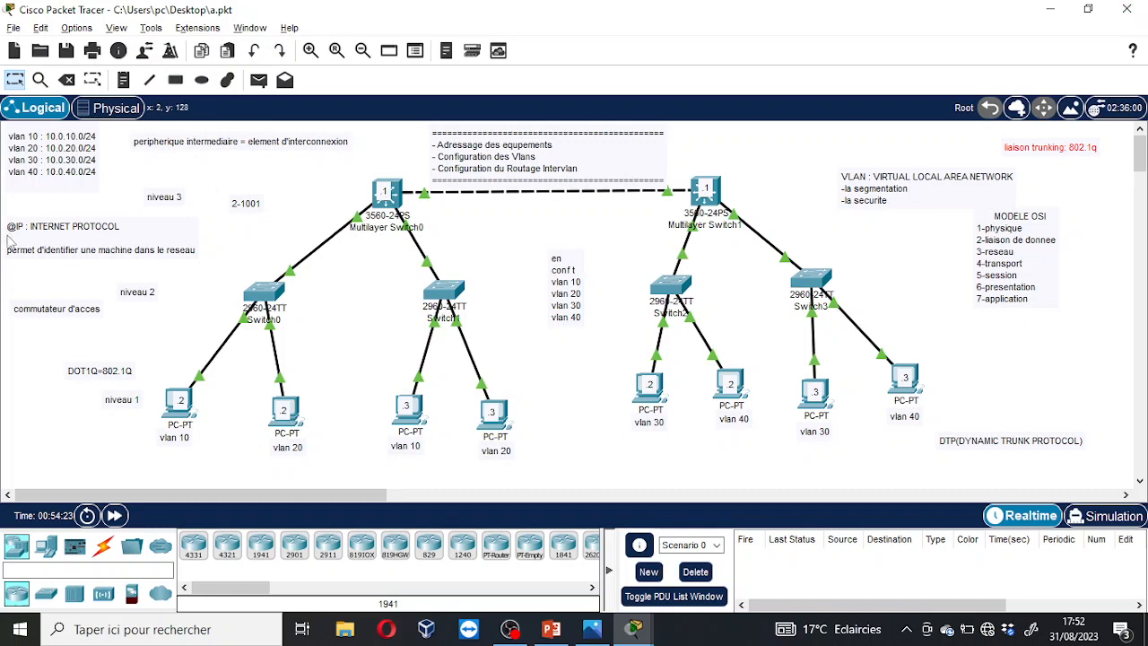
mouse_move(149, 194)
mouse_down()
mouse_move(280, 182)
mouse_move(231, 196)
mouse_move(131, 180)
mouse_up()
click(226, 196)
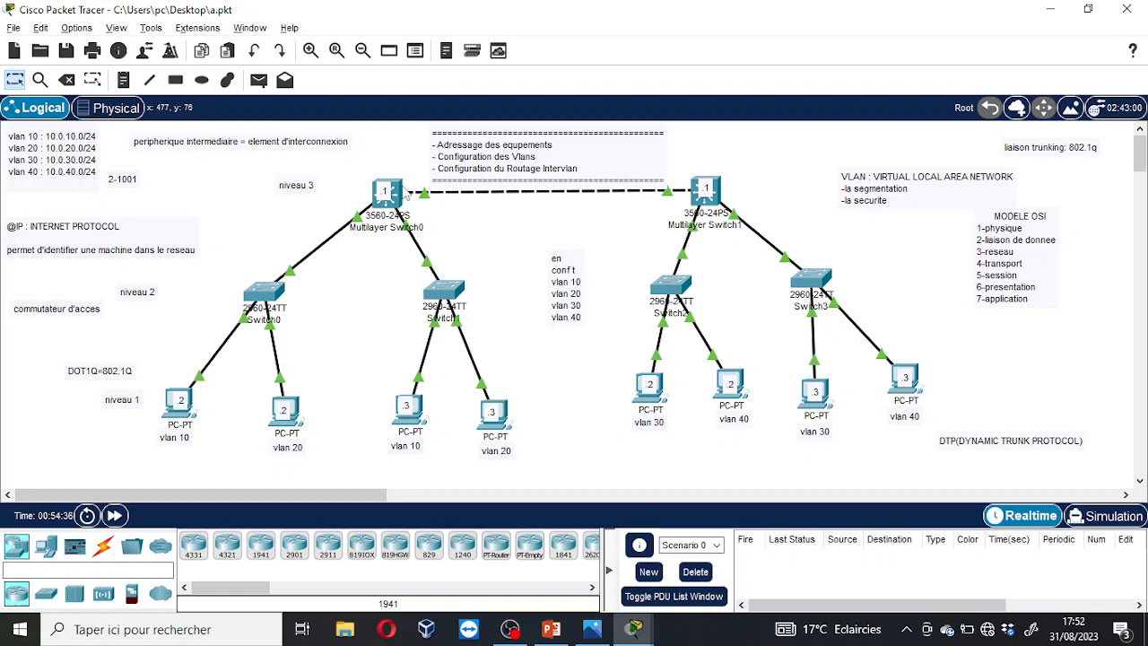
Inspect Multilayer Switch0's port summary, and switch to PowerPoint to consult the inter-VLAN routing slides.
mouse_move(405, 191)
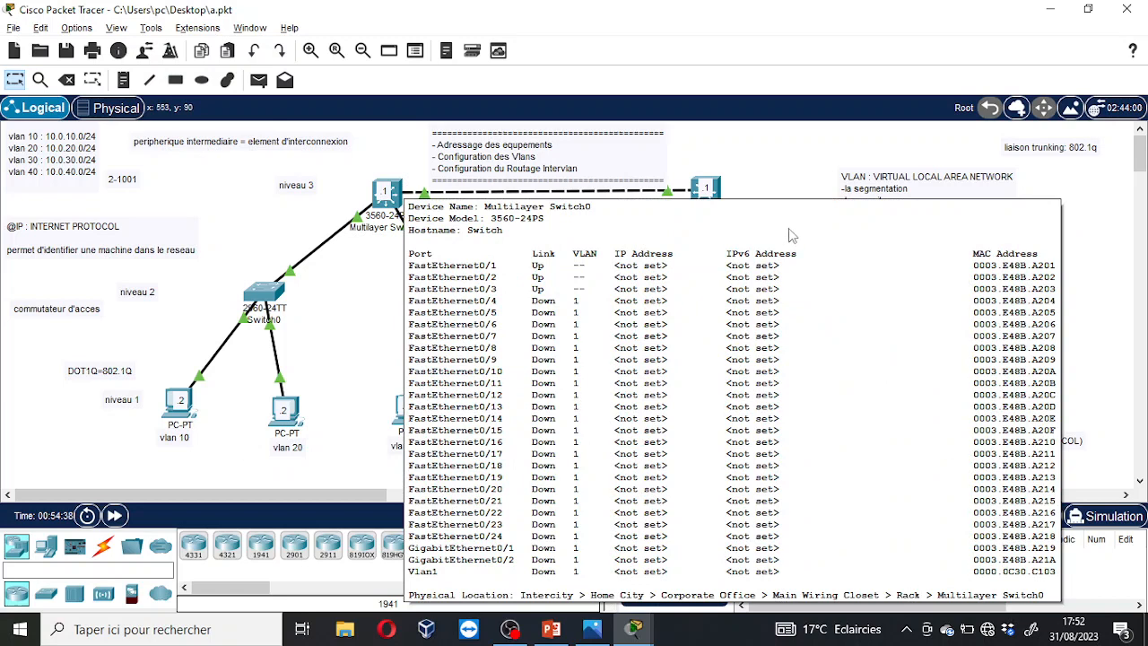
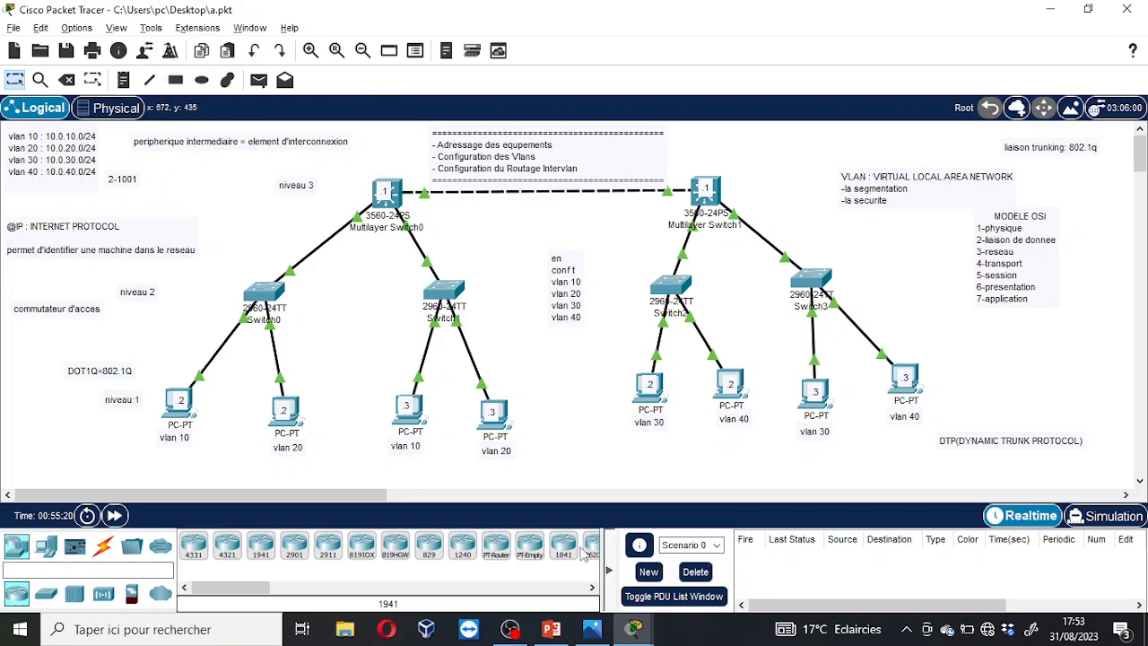
click(551, 629)
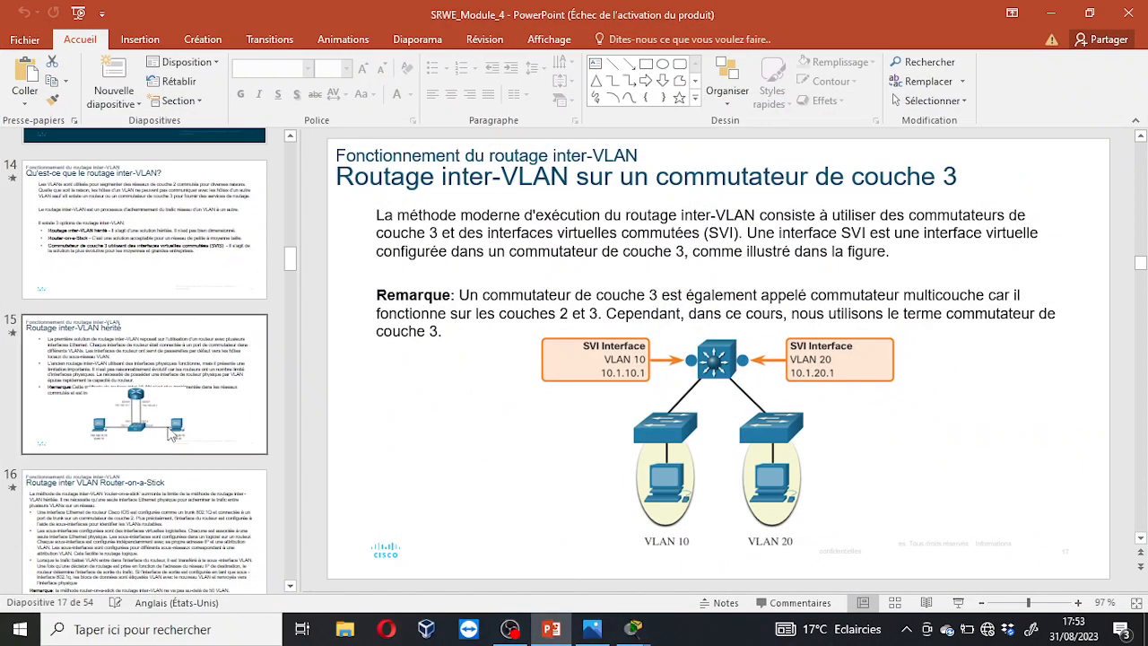
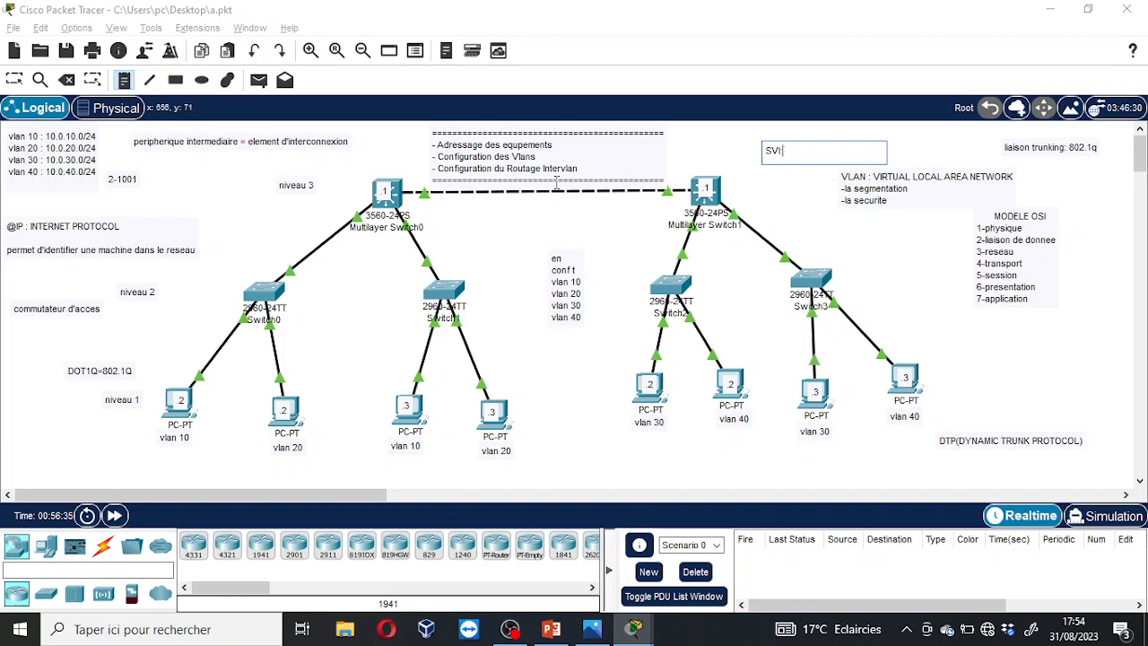
Place a text note reading SVI: above Multilayer Switch1 in the topology, and return to the selection tool.
text(:)
key(BackSpace)
key(BackSpace)
key(BackSpace)
key(BackSpace)
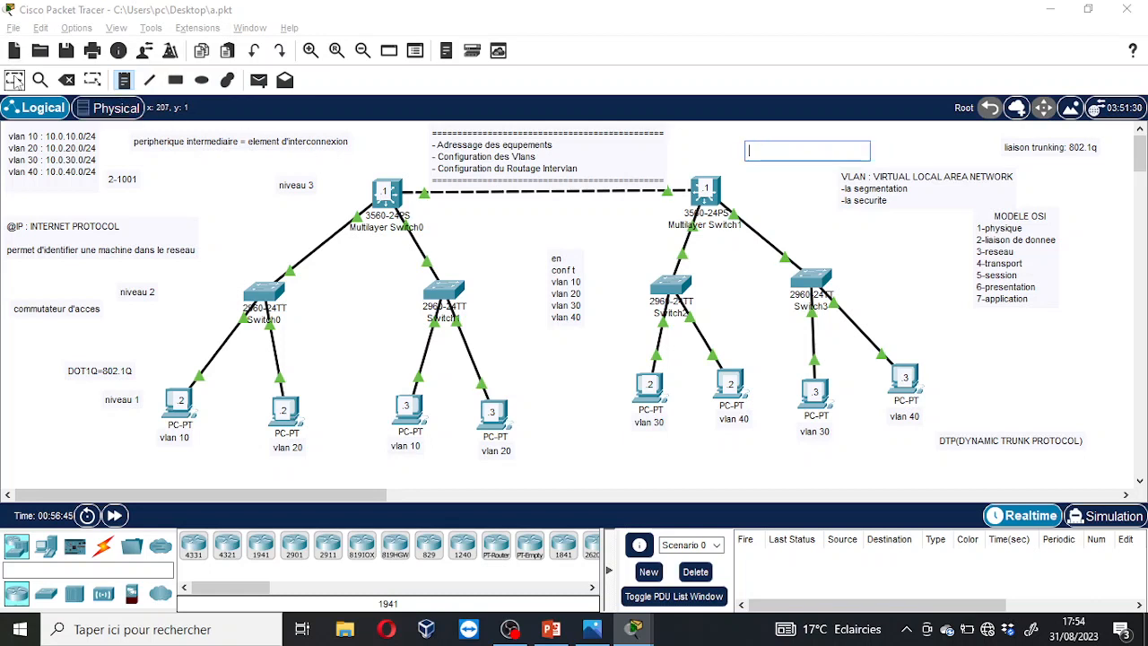
click(16, 82)
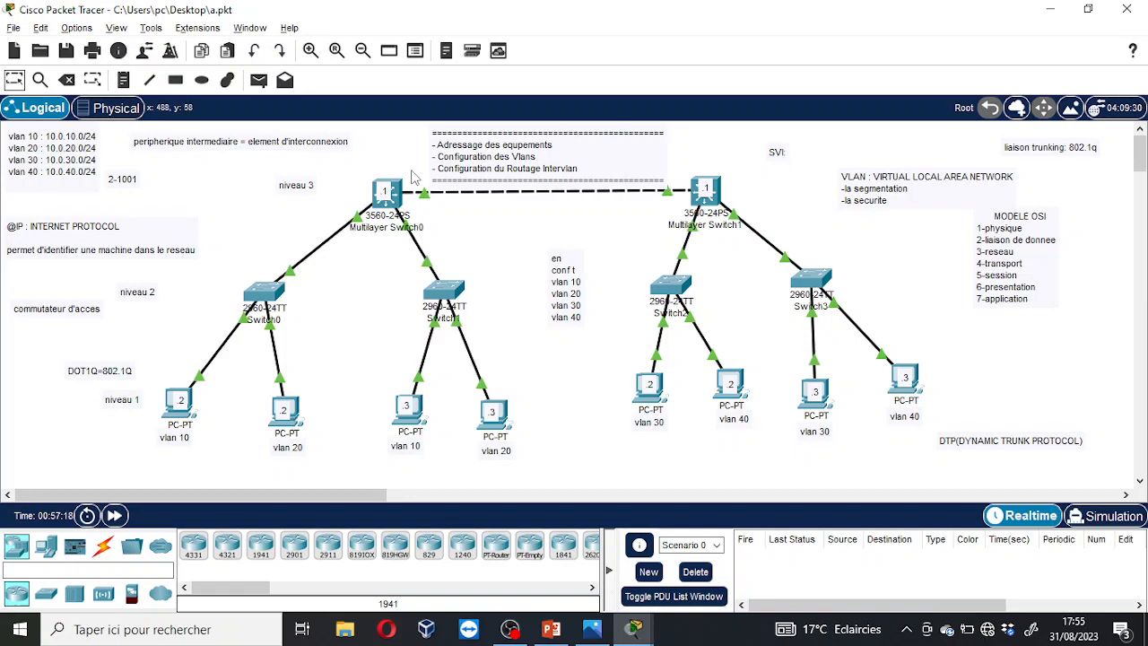
Reopen Multilayer Switch0's CLI, and exit interface configuration to global configuration mode.
click(388, 204)
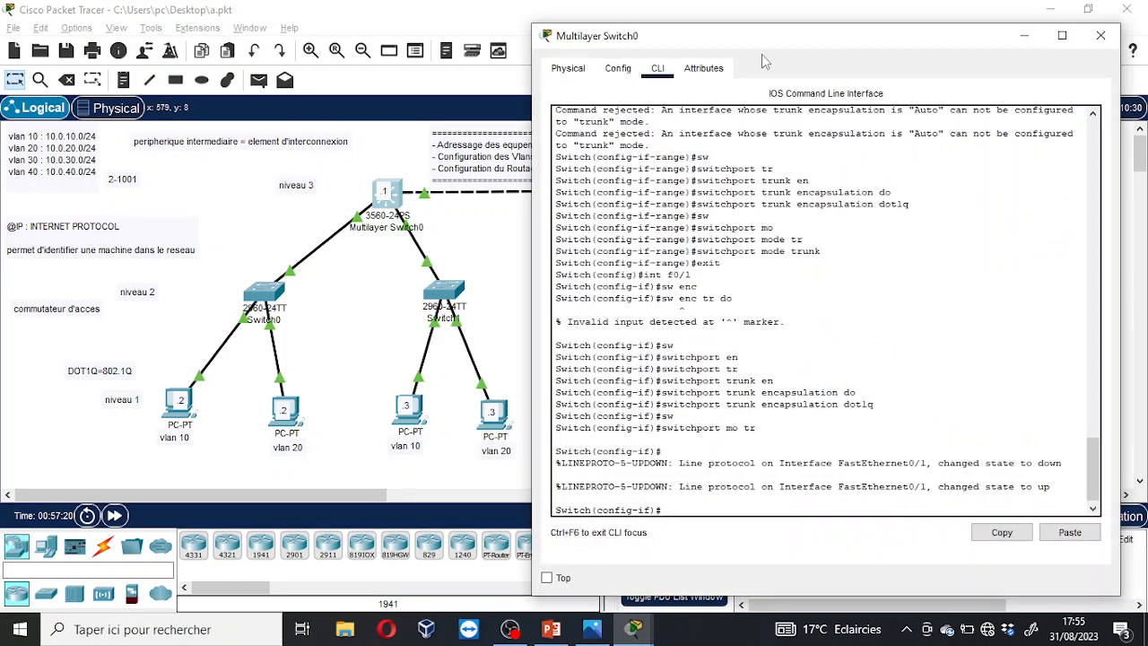
text(exit)
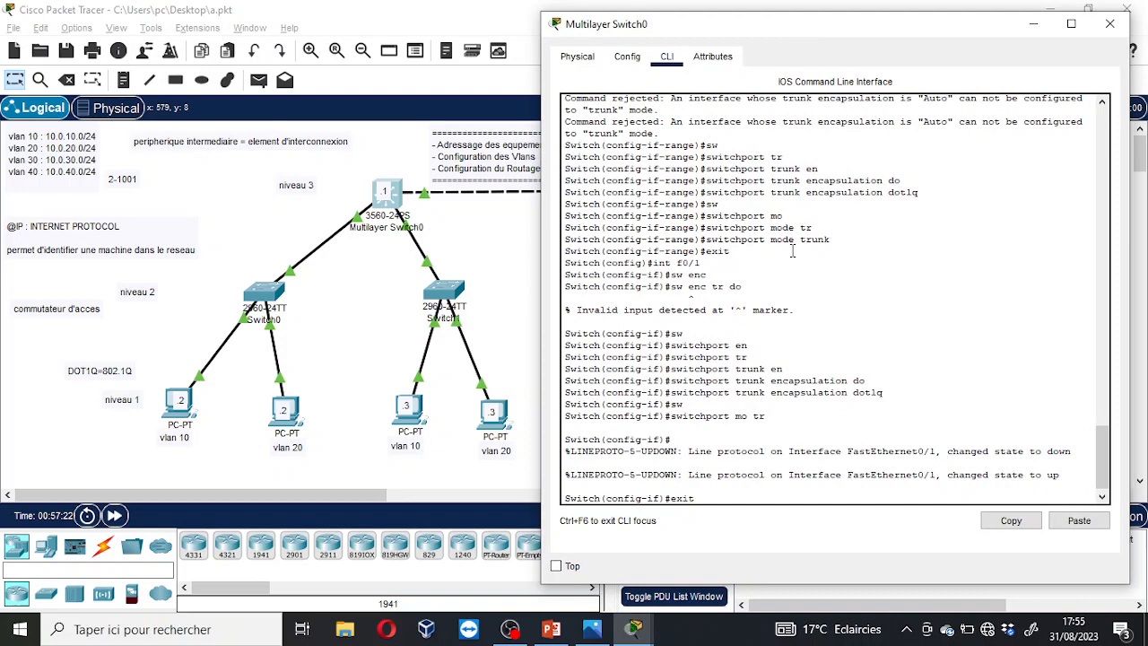
key(Return)
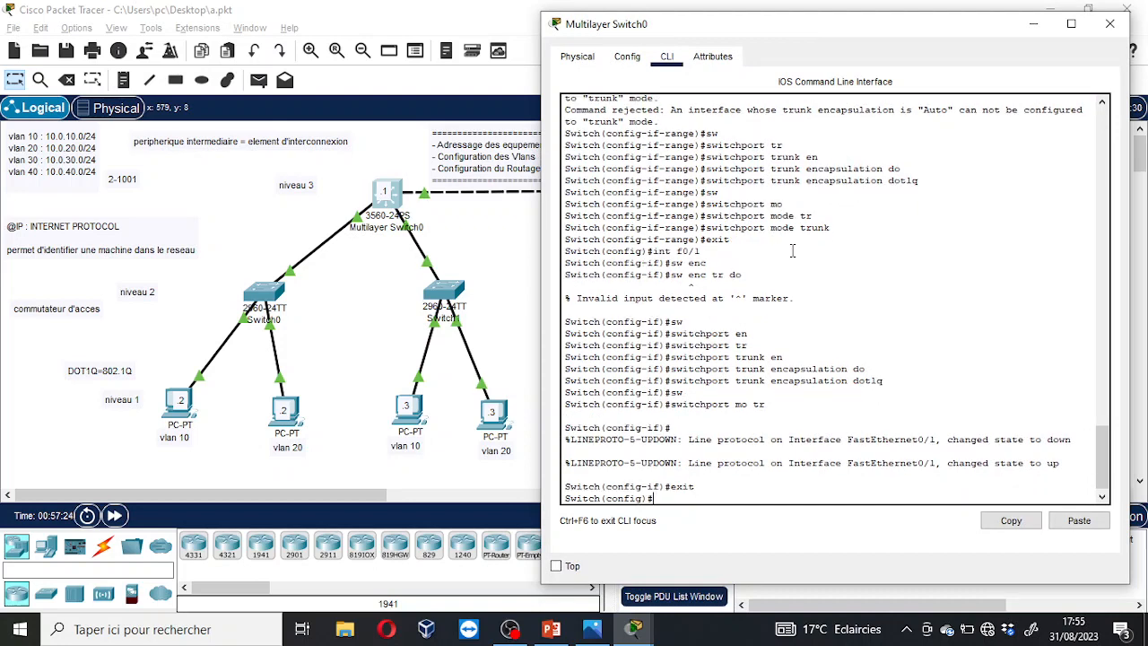
text(int)
key(Tab)
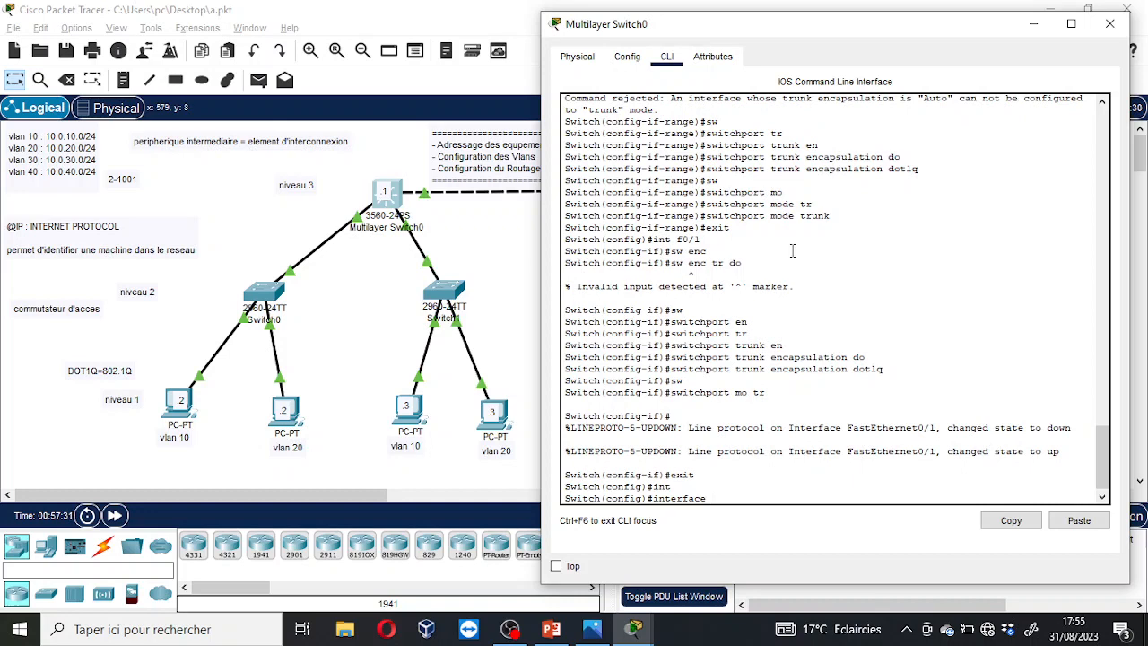
text(vl)
key(Tab)
text(10)
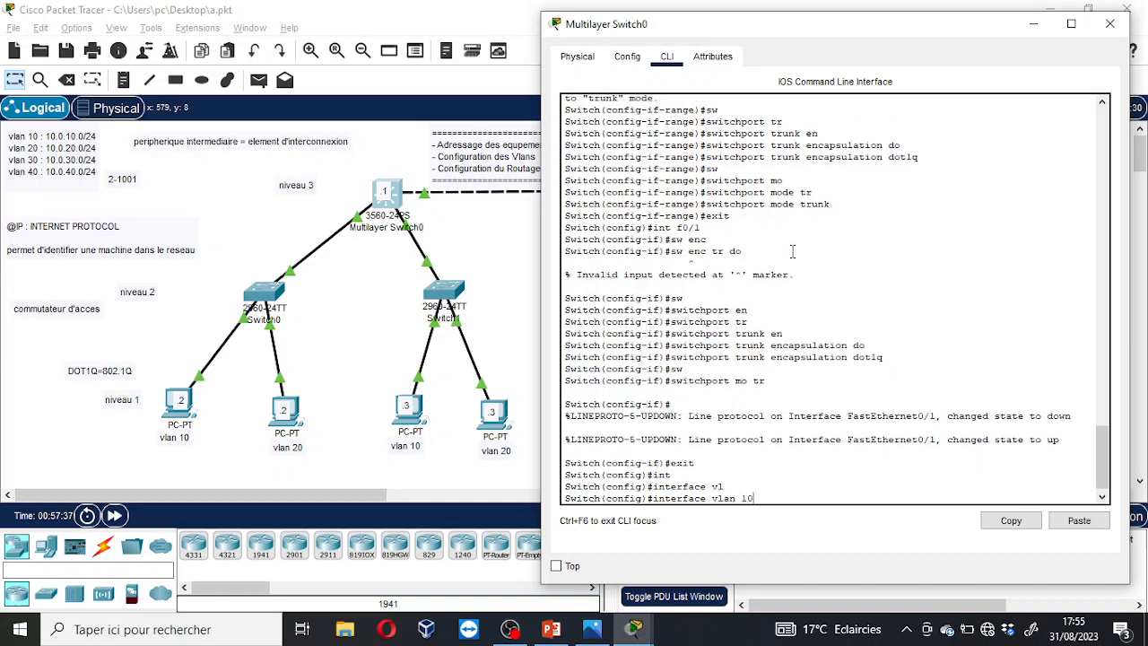
key(BackSpace)
key(BackSpace)
key(BackSpace)
key(BackSpace)
key(BackSpace)
key(BackSpace)
key(BackSpace)
key(BackSpace)
key(BackSpace)
key(BackSpace)
key(BackSpace)
key(BackSpace)
key(BackSpace)
key(BackSpace)
key(BackSpace)
key(BackSpace)
key(BackSpace)
List the VLANs with do show vlan brief, and enter interface configuration for VLAN 10 on Multilayer Switch0.
text(do show vlan brief)
key(Return)
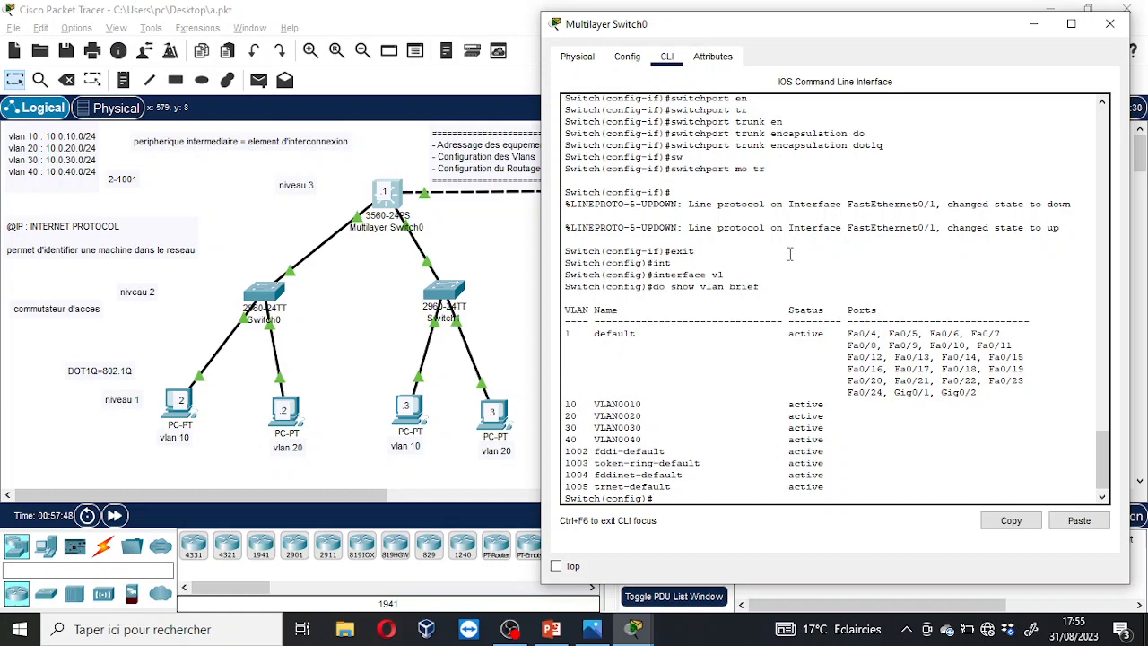
text(int)
key(Tab)
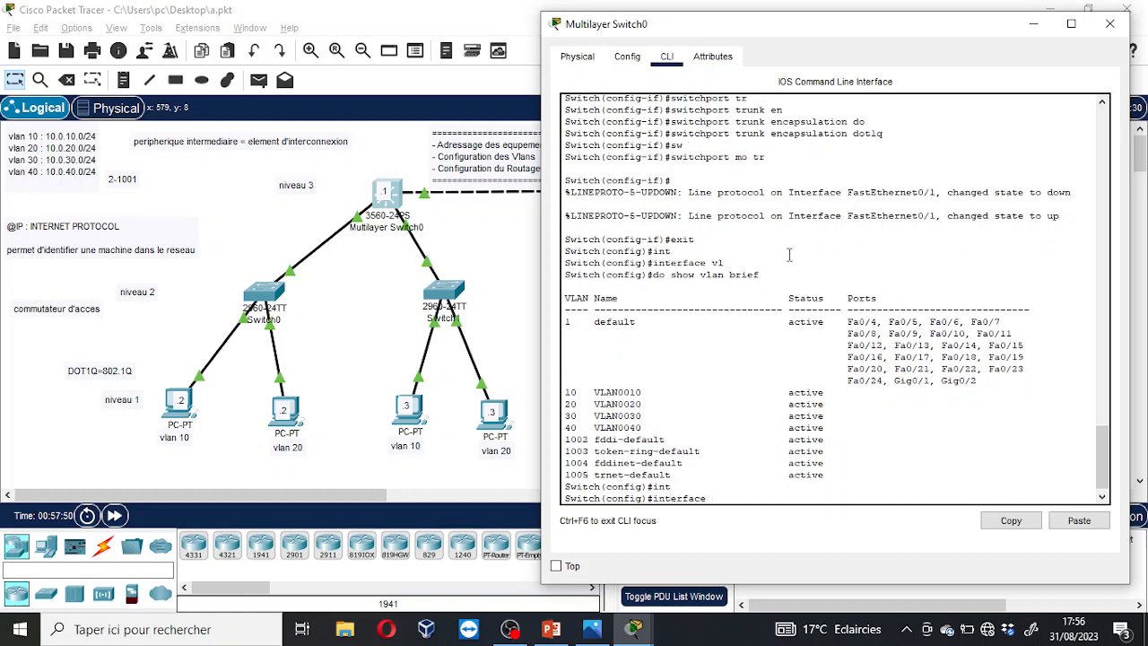
text(vl)
key(Tab)
text(1)
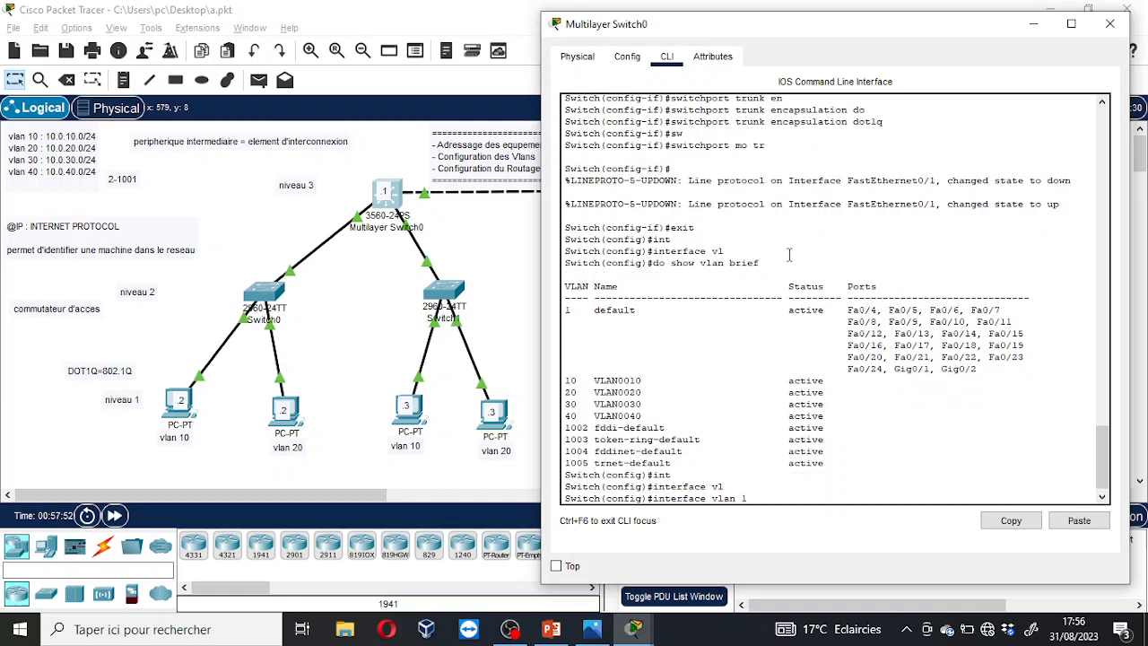
text(0)
key(Return)
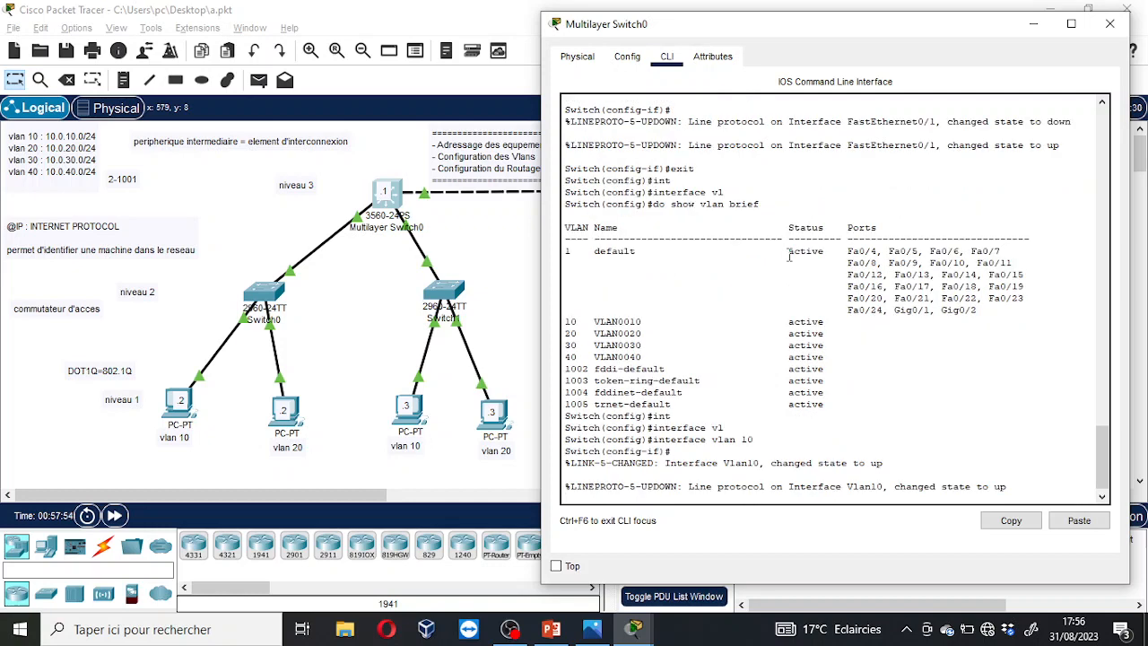
Assign IP address 10.0.10.1 with mask 255.255.255.0 to the VLAN 10 interface.
key(Return)
text(itch(config-if)#i)
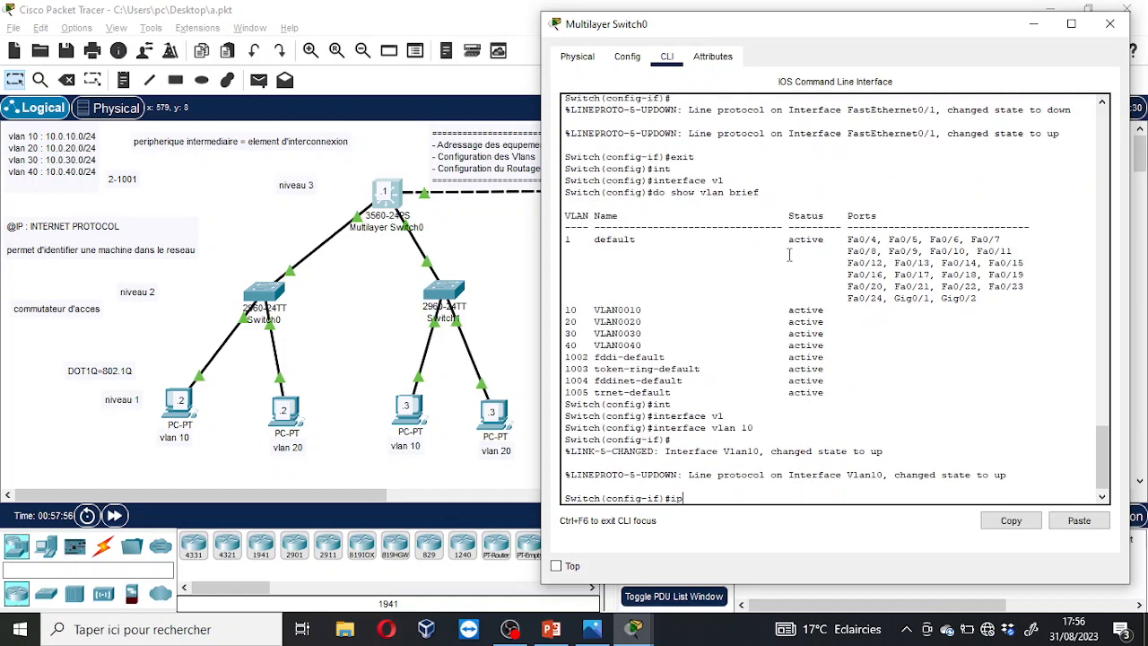
text(p)
text(add)
key(Tab)
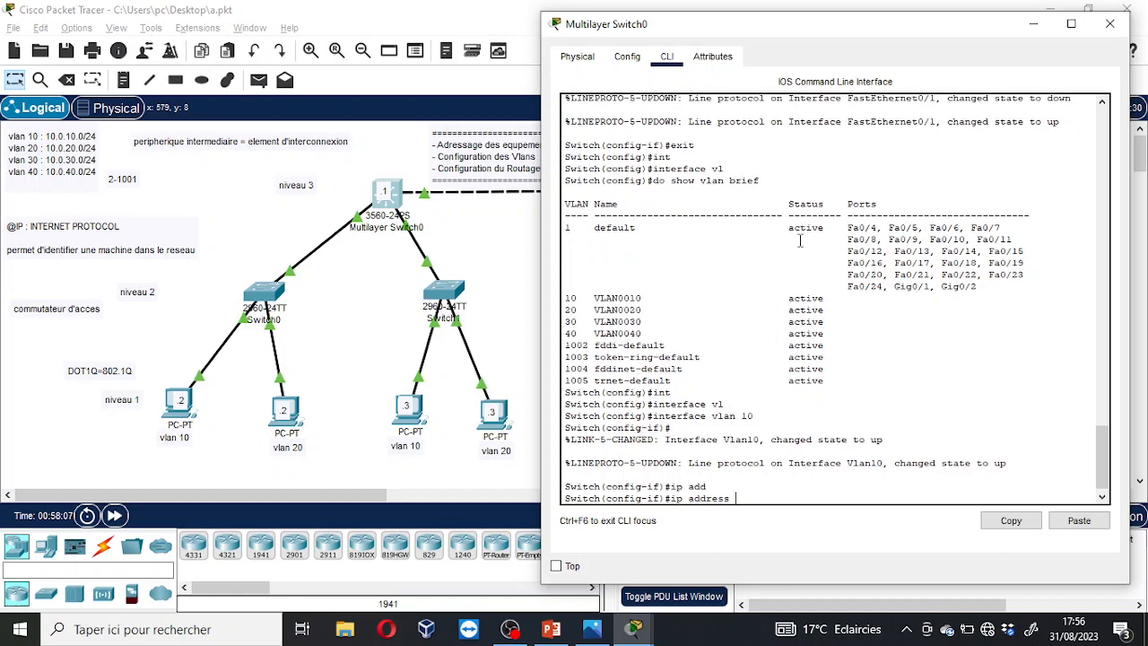
text(10.0.10.1)
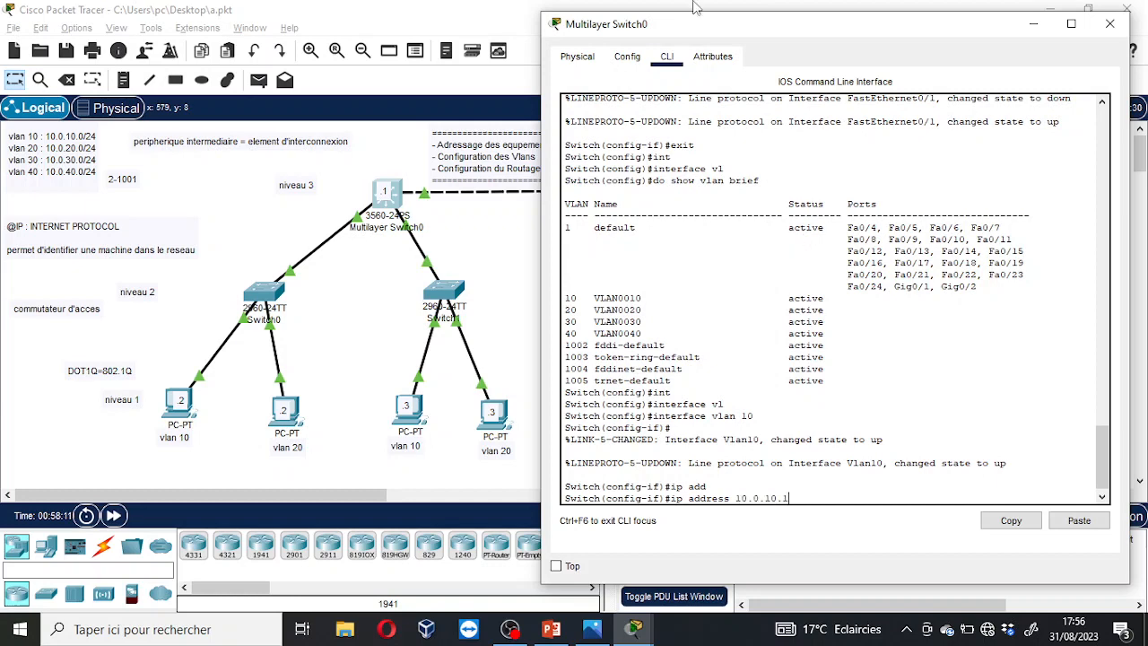
click(274, 247)
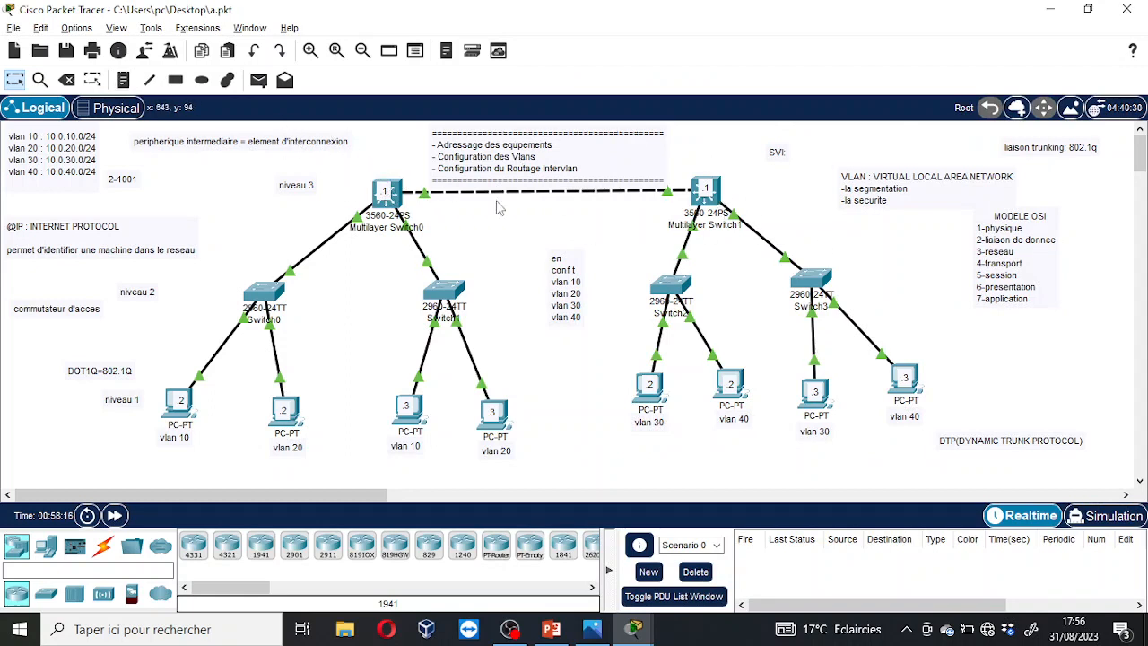
click(401, 213)
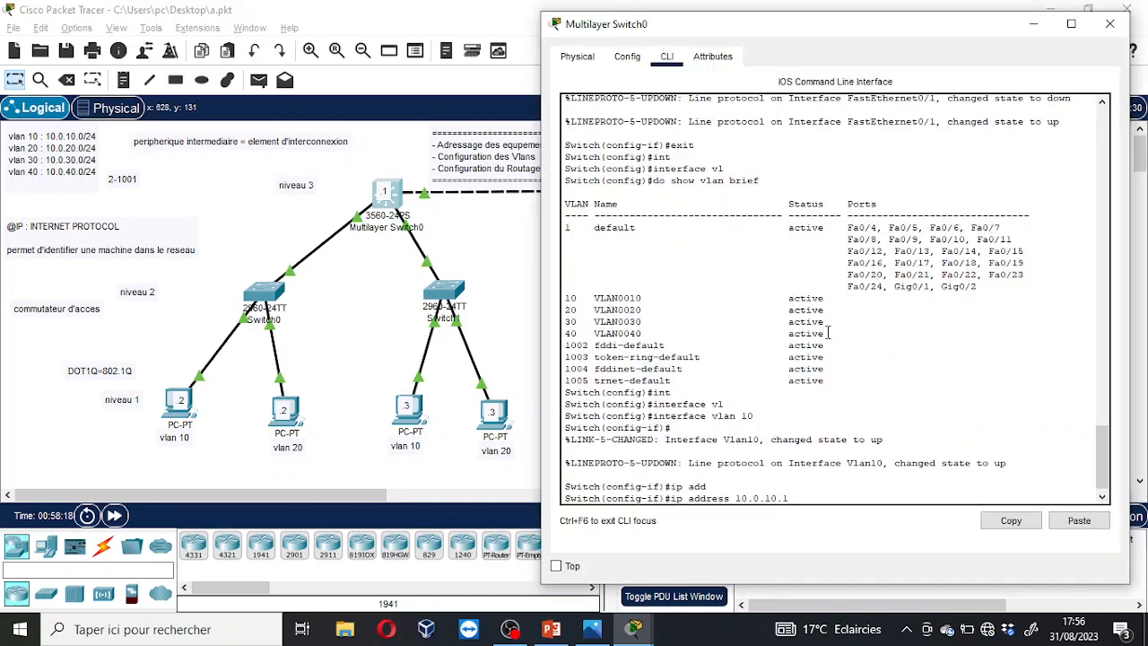
text(255.255.255.0)
key(Return)
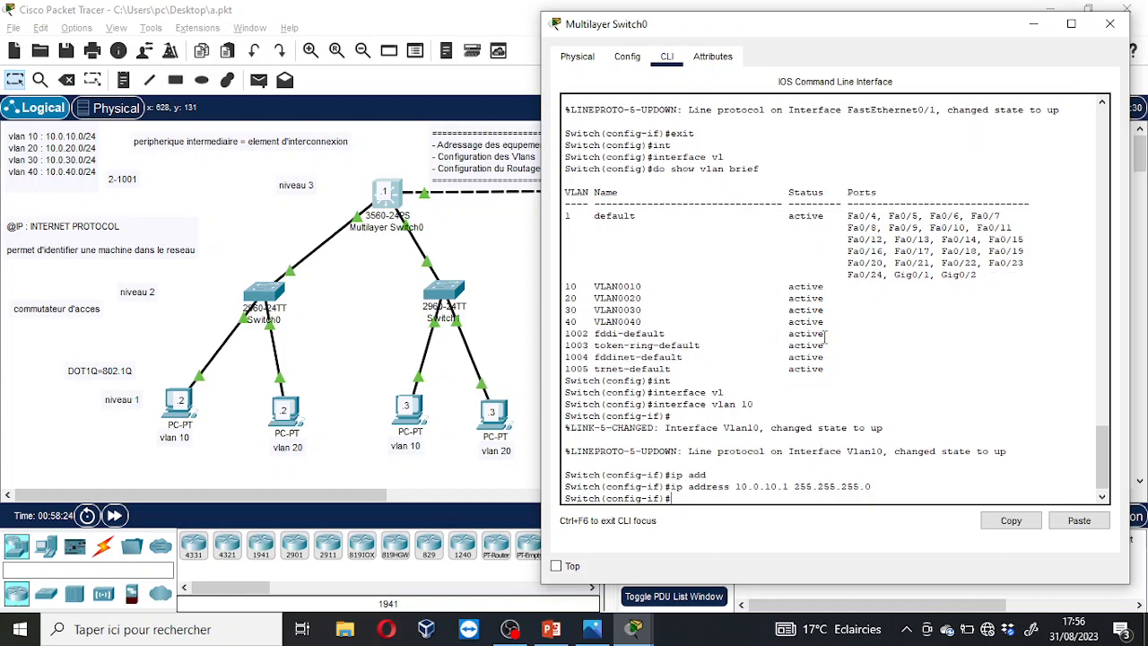
Check the VLAN 10 interface's link and line protocol messages, and enable the interface with no shutdown.
drag(901, 451, 1012, 451)
drag(886, 428, 793, 428)
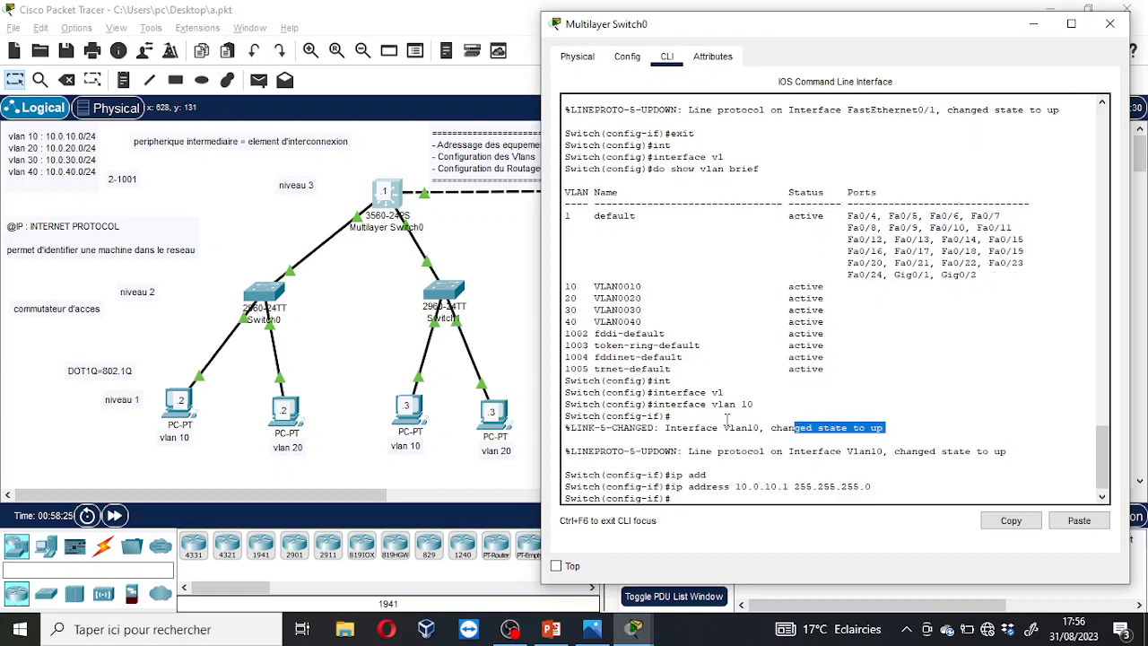
click(659, 440)
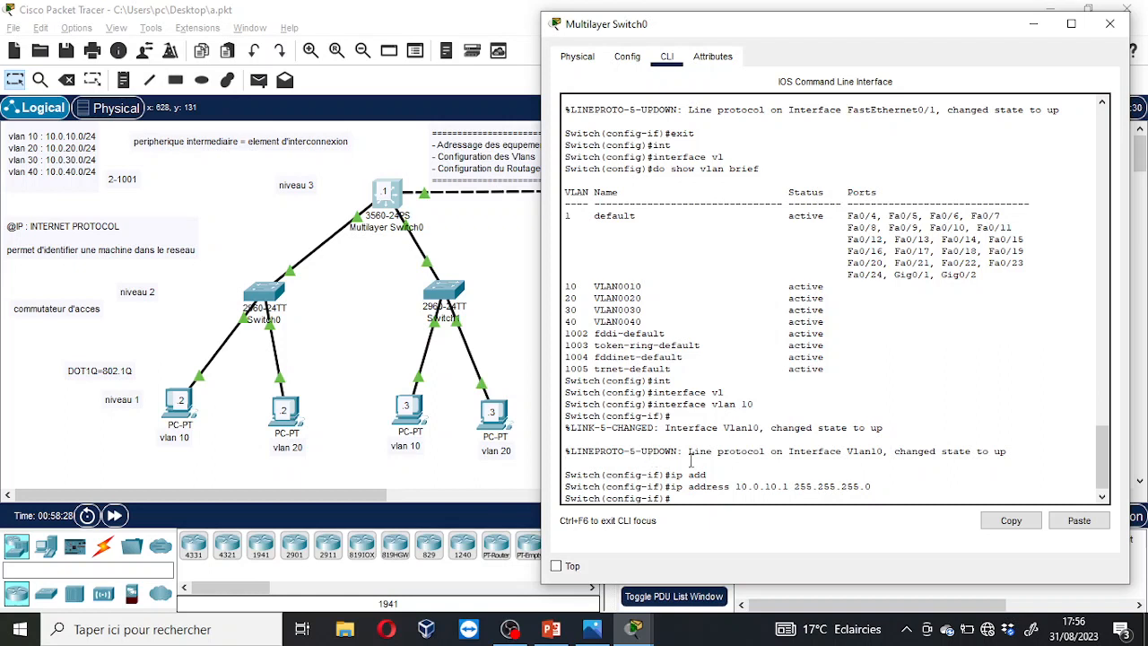
drag(706, 459, 940, 453)
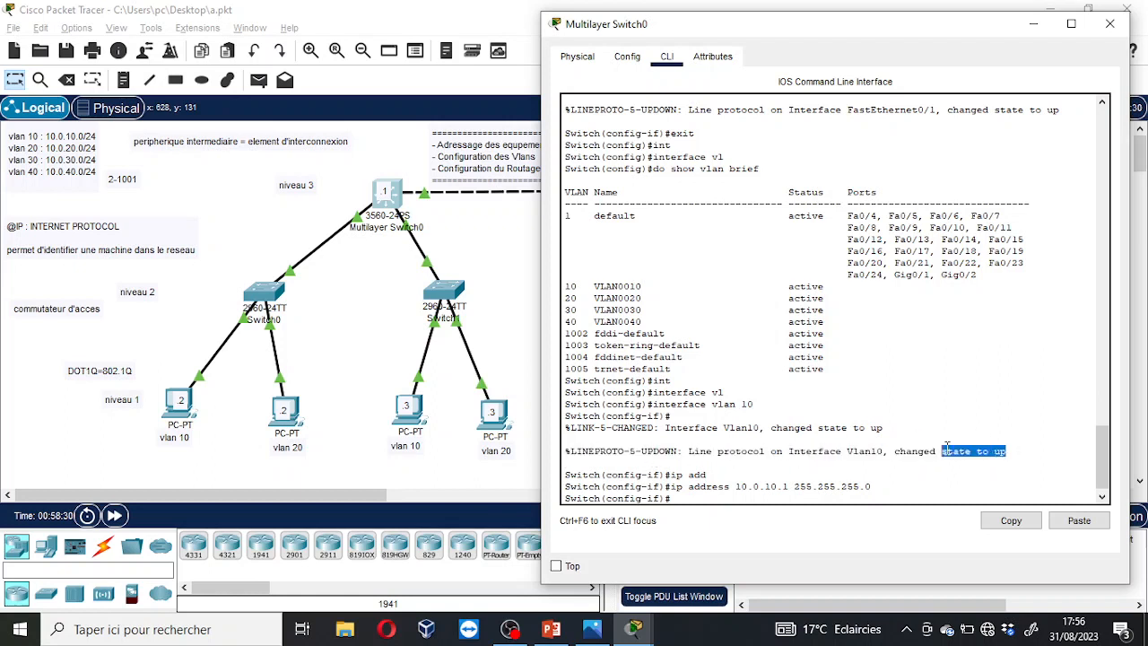
drag(1012, 453, 921, 460)
click(953, 452)
text(no)
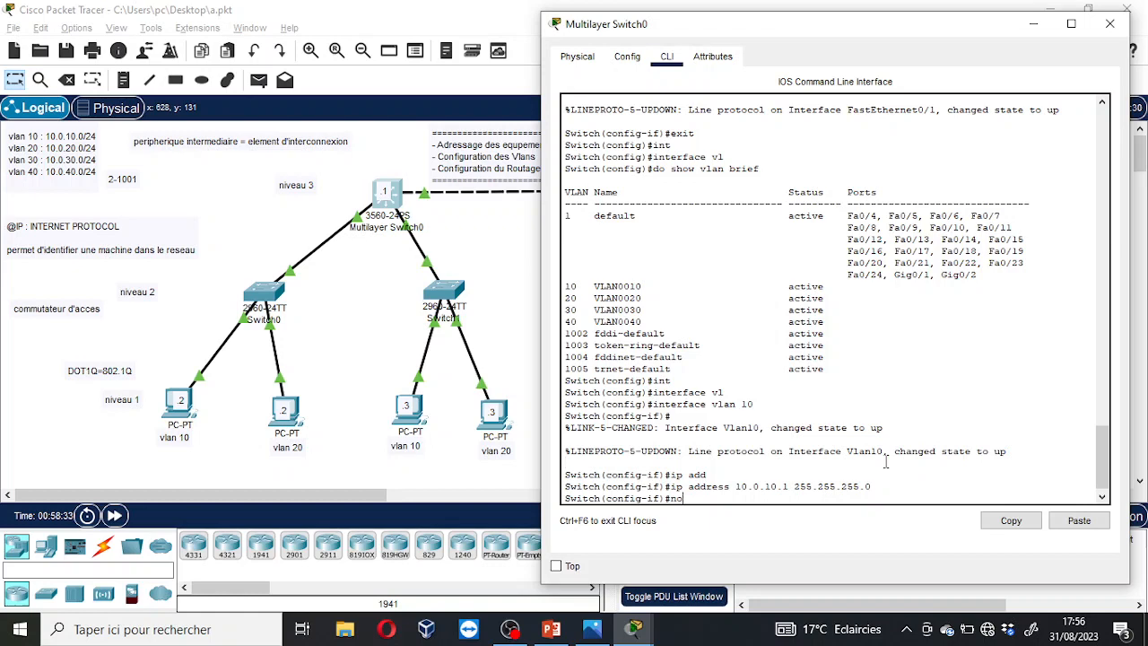
text( sh)
key(Tab)
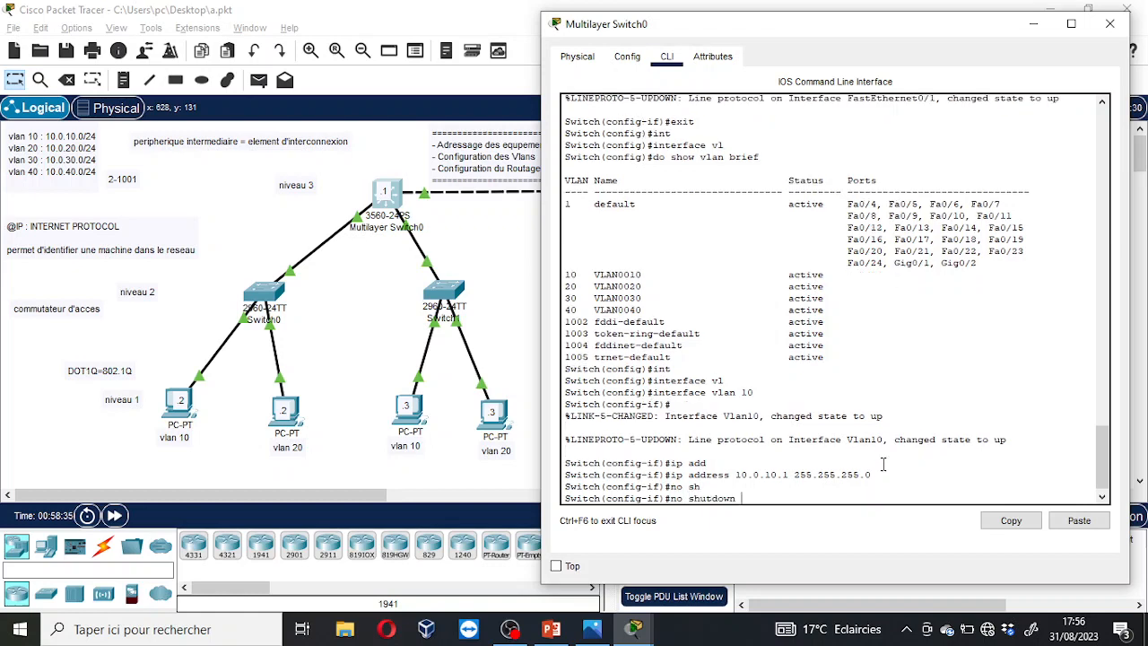
key(Return)
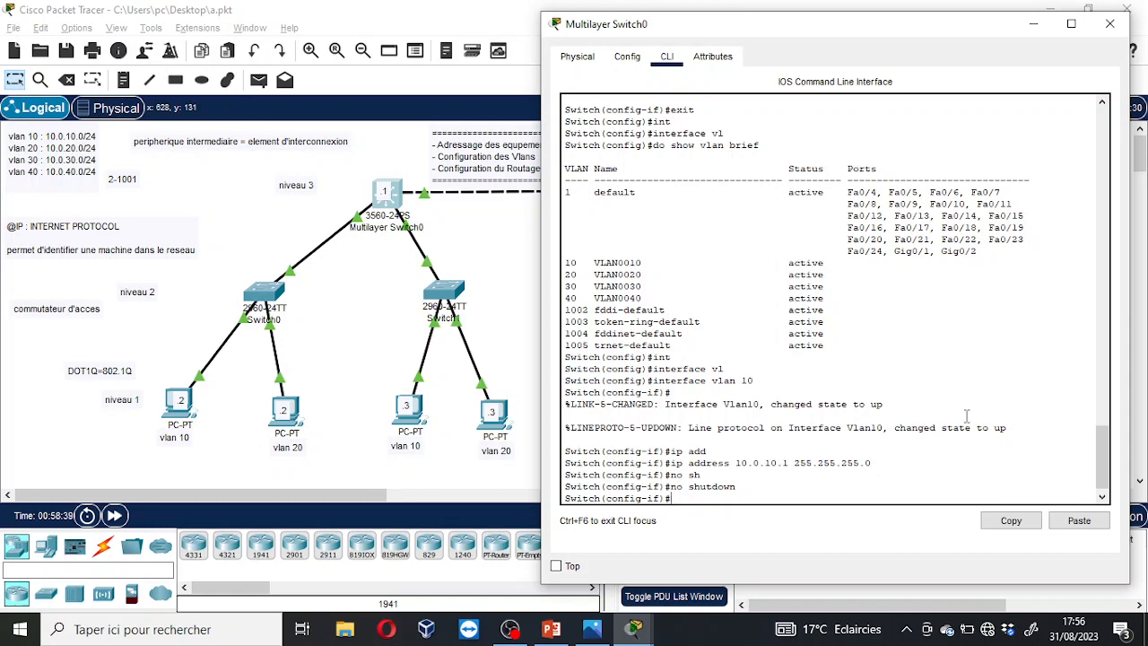
Create the VLAN 20 interface on Multilayer Switch0.
key(Up)
key(Up)
key(Up)
key(Up)
key(BackSpace)
key(BackSpace)
text(20)
key(Return)
Assign IP address 10.0.20.1 with mask 255.255.255.0 to the VLAN 20 interface.
key(Up)
key(Up)
key(Up)
key(Up)
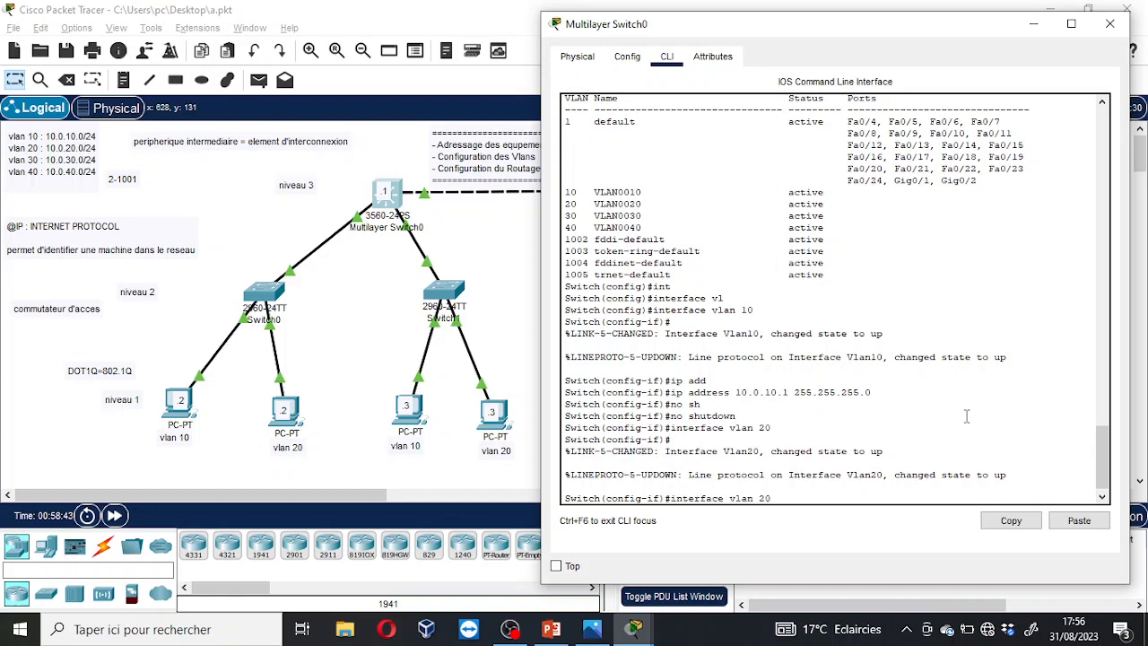
key(Left)
key(Left)
key(Left)
key(Left)
key(Left)
key(Left)
key(Left)
key(Left)
key(Left)
key(Left)
key(Left)
key(Left)
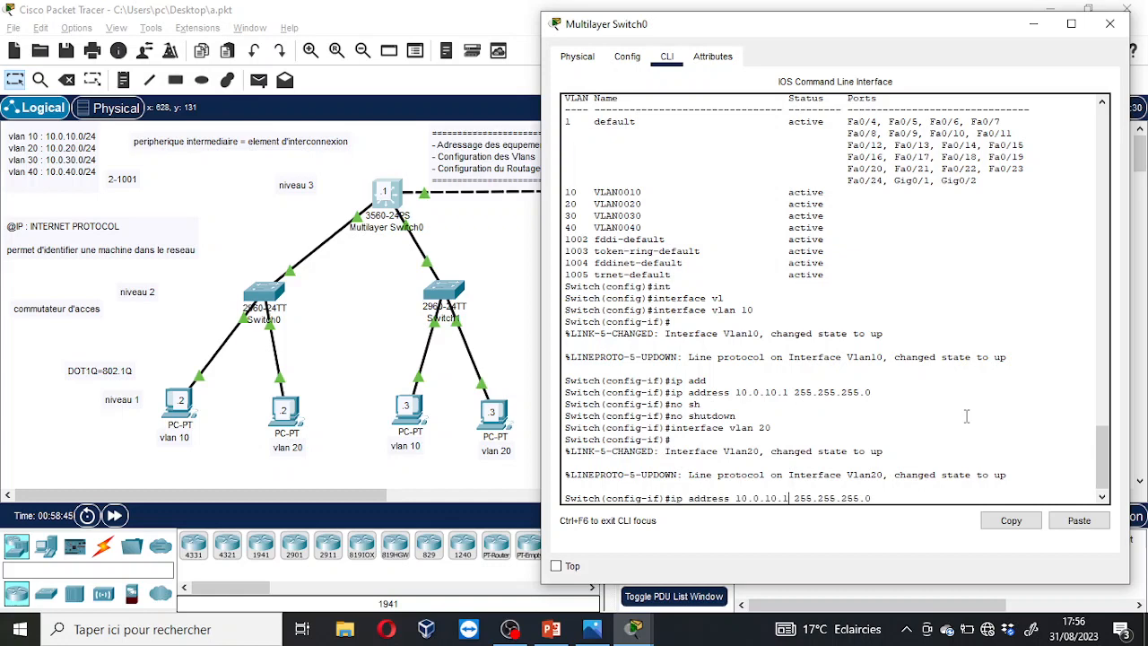
key(BackSpace)
text(2)
key(Return)
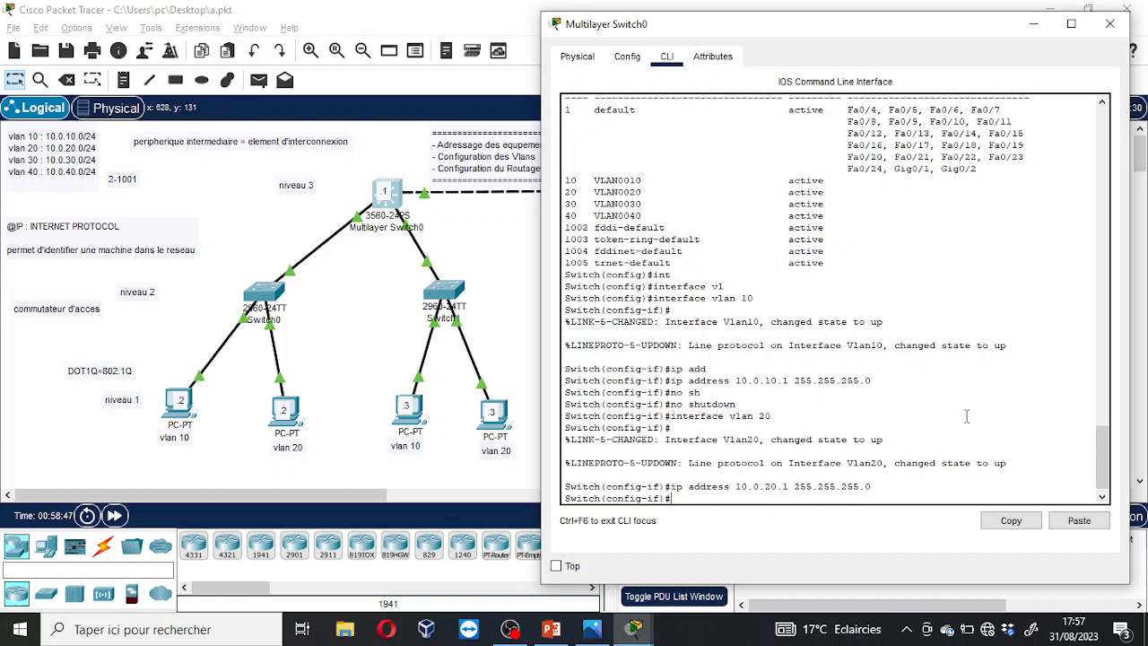
Create the VLAN 30 interface, and assign it IP address 10.0.30.1 with mask 255.255.255.0.
key(Up)
key(Up)
key(BackSpace)
key(BackSpace)
text(30)
key(Return)
key(Up)
key(Up)
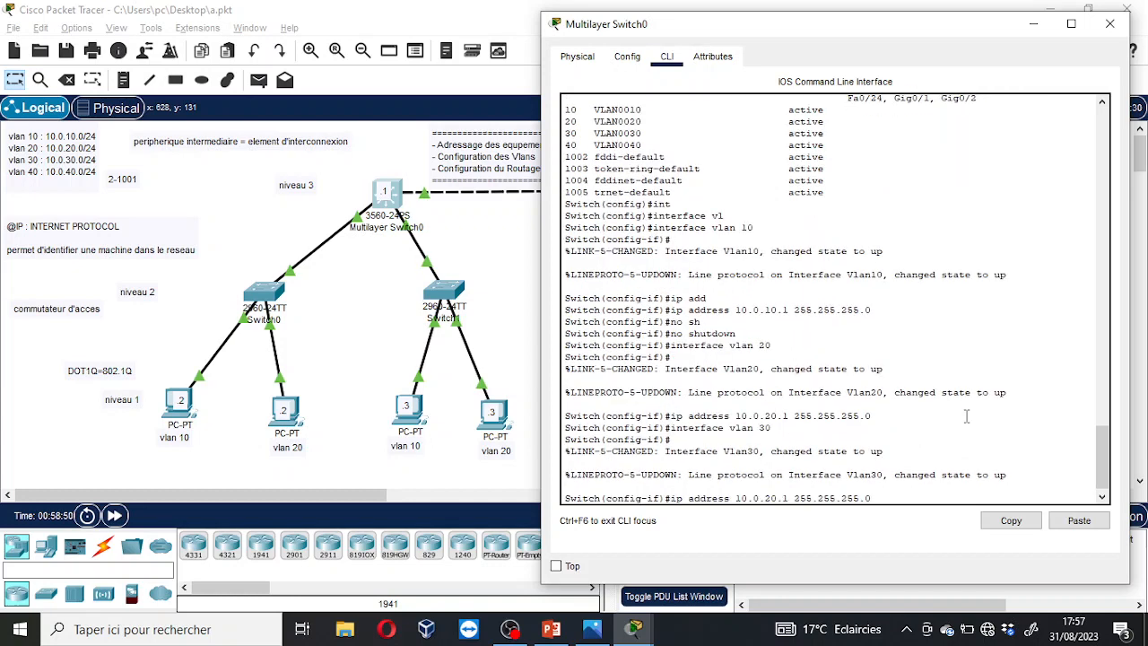
key(BackSpace)
text(3)
key(Return)
Create the VLAN 40 interface, and assign it IP address 10.0.40.1 with mask 255.255.255.0.
key(Up)
key(Up)
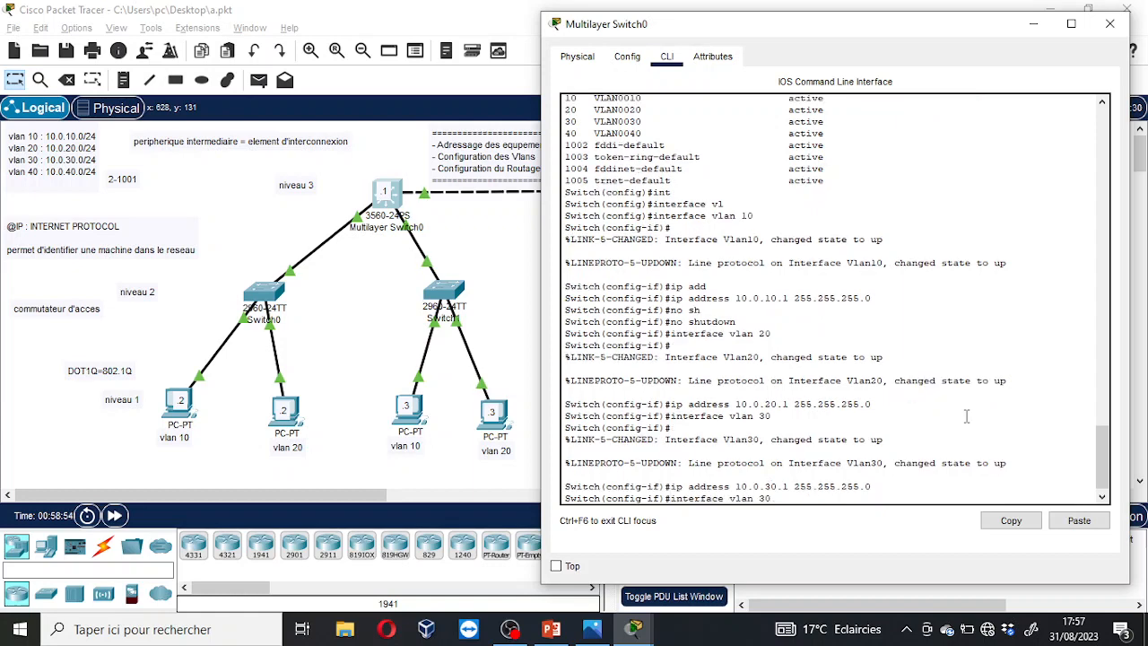
key(BackSpace)
key(BackSpace)
text(40)
key(Return)
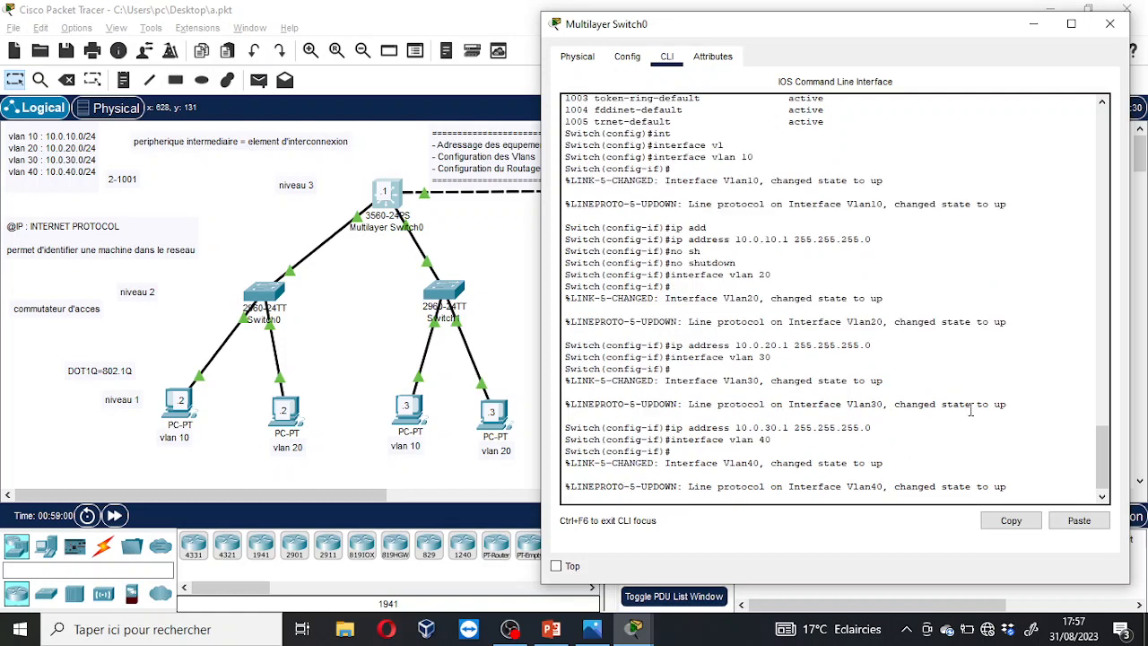
key(Up)
key(Up)
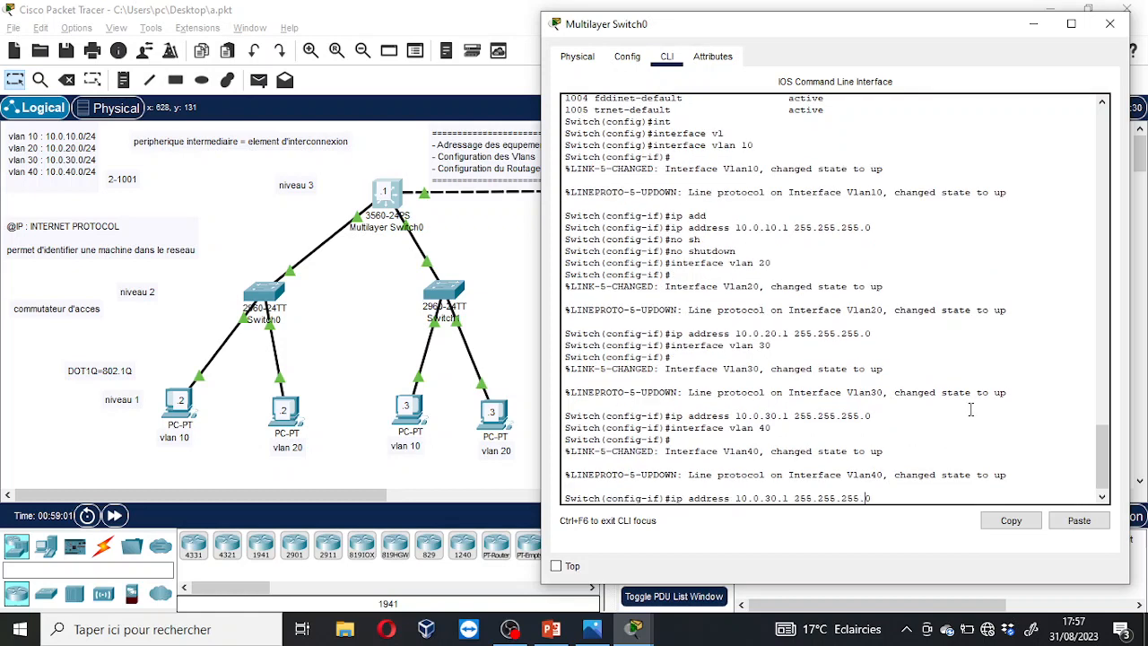
key(BackSpace)
key(BackSpace)
text(40)
key(Return)
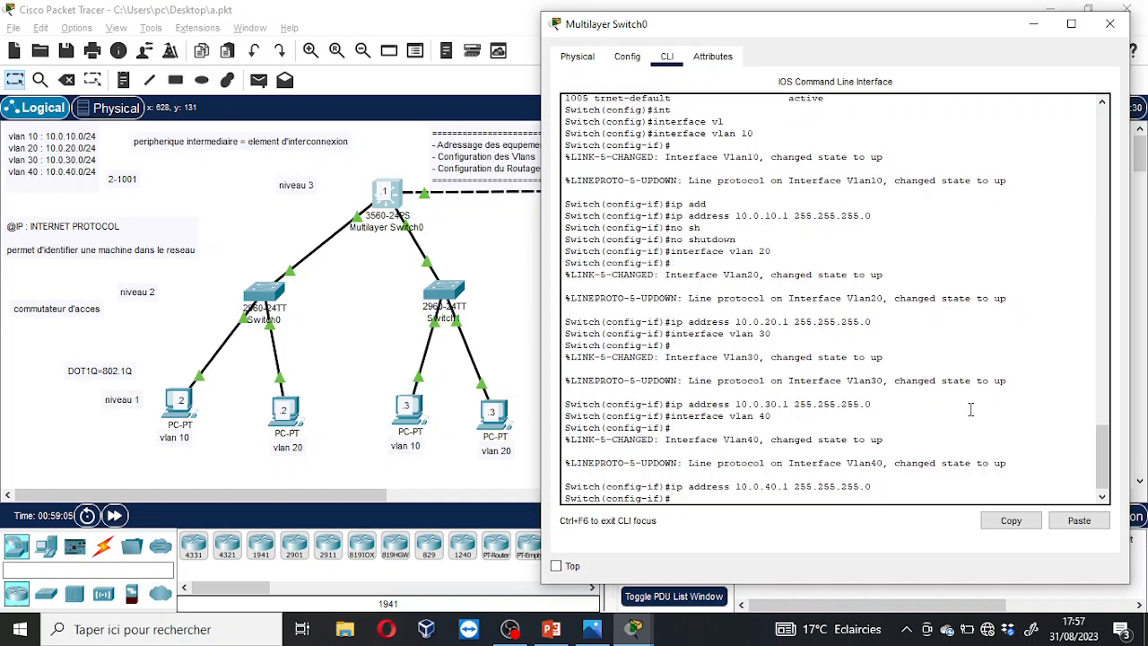
Exit to global configuration mode, and display the running configuration to review the VLAN 10 to 40 interface addresses.
text(exit)
key(Return)
text(do sh run)
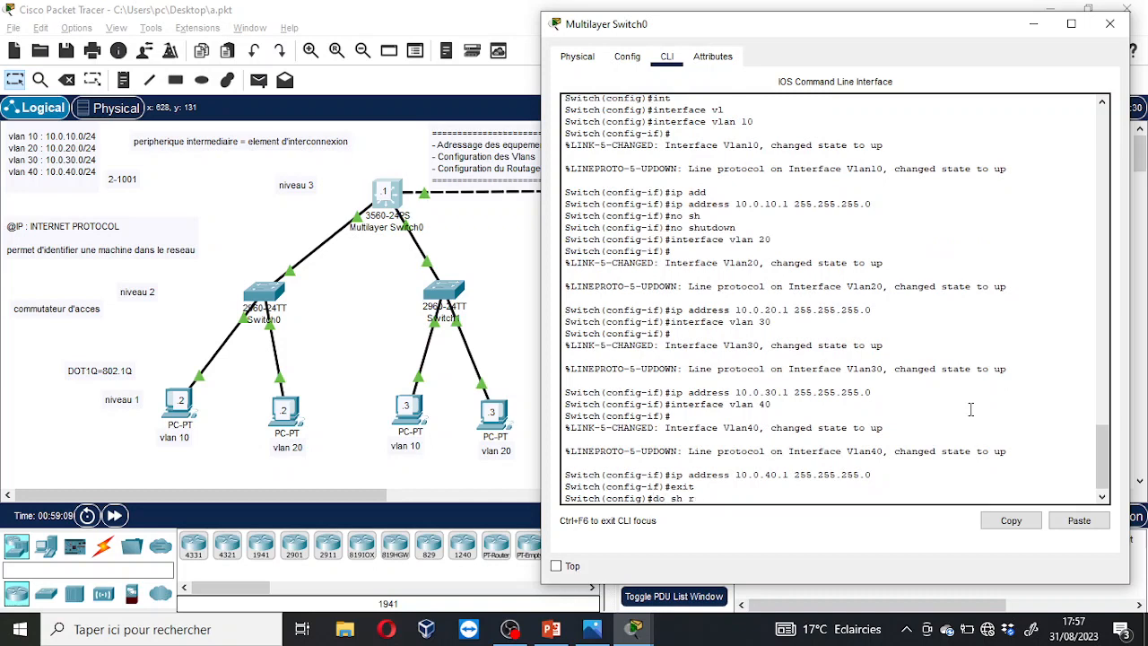
key(Return)
key(space)
key(space)
key(space)
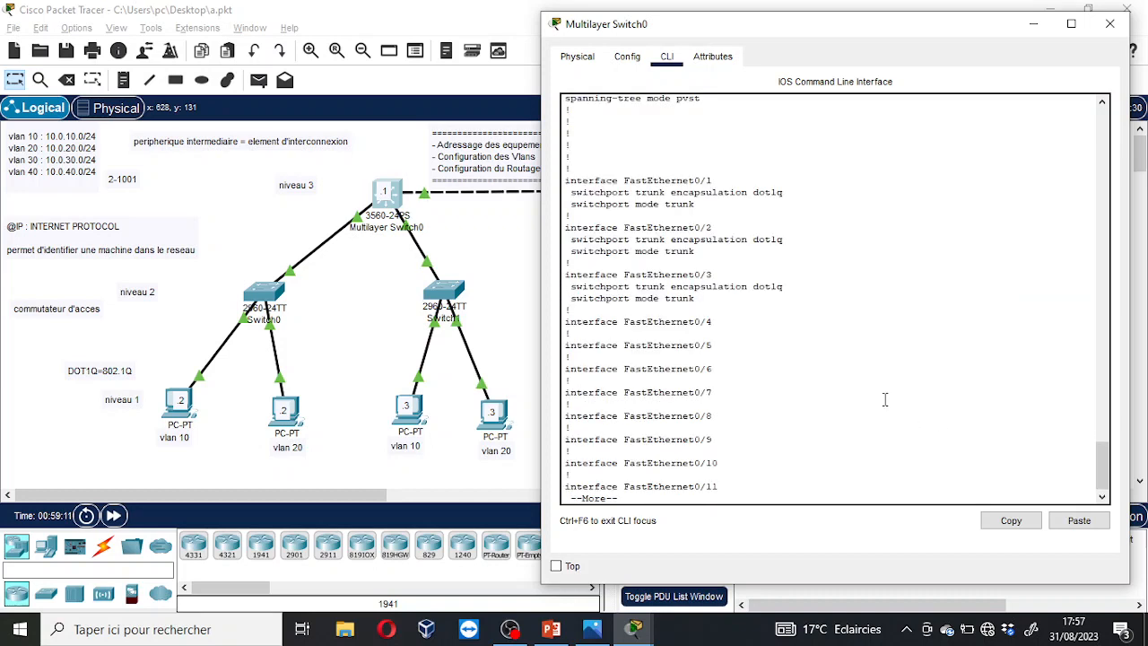
drag(574, 395, 661, 439)
key(space)
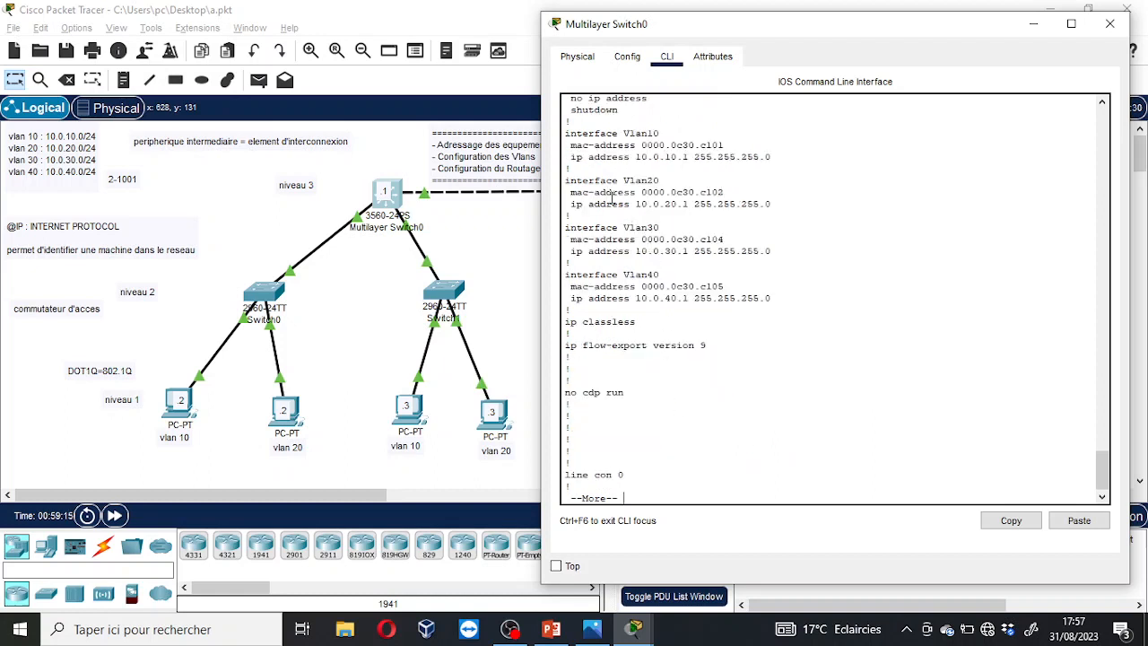
drag(567, 133, 748, 309)
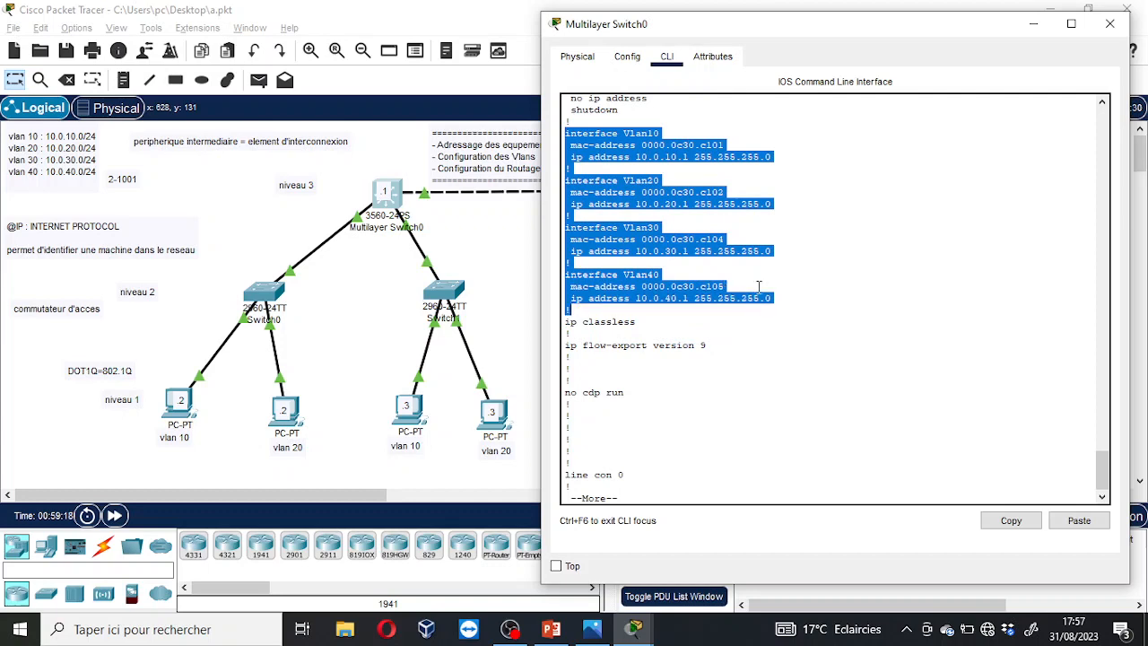
click(1039, 24)
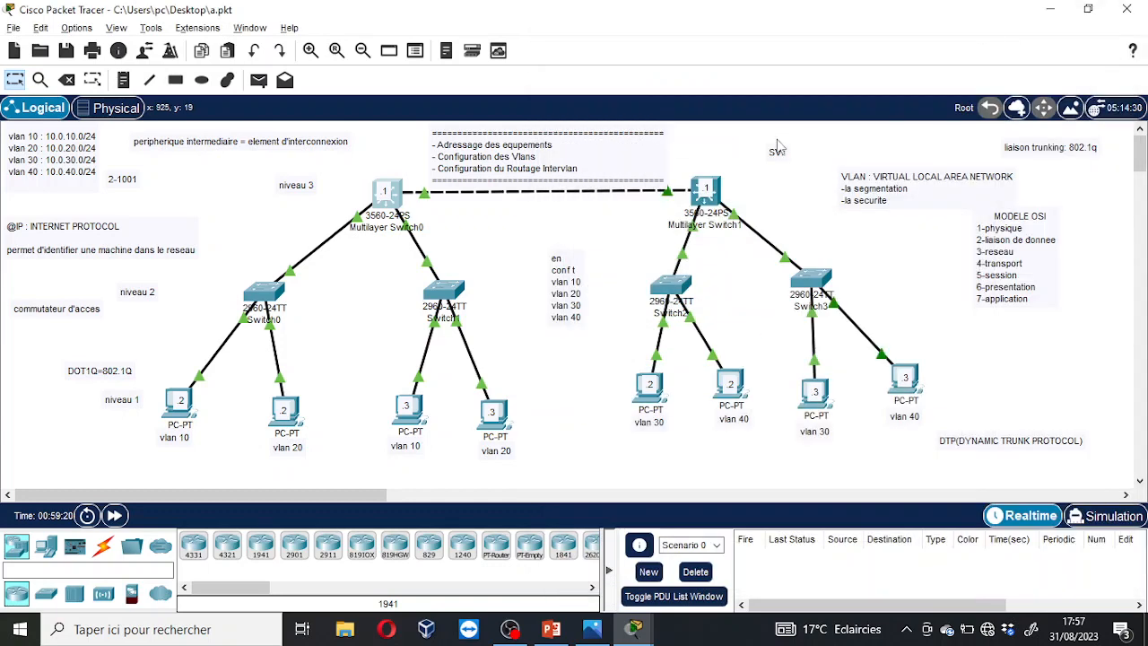
Open Multilayer Switch1's CLI, and exit interface configuration to global configuration mode.
double_click(774, 151)
click(717, 164)
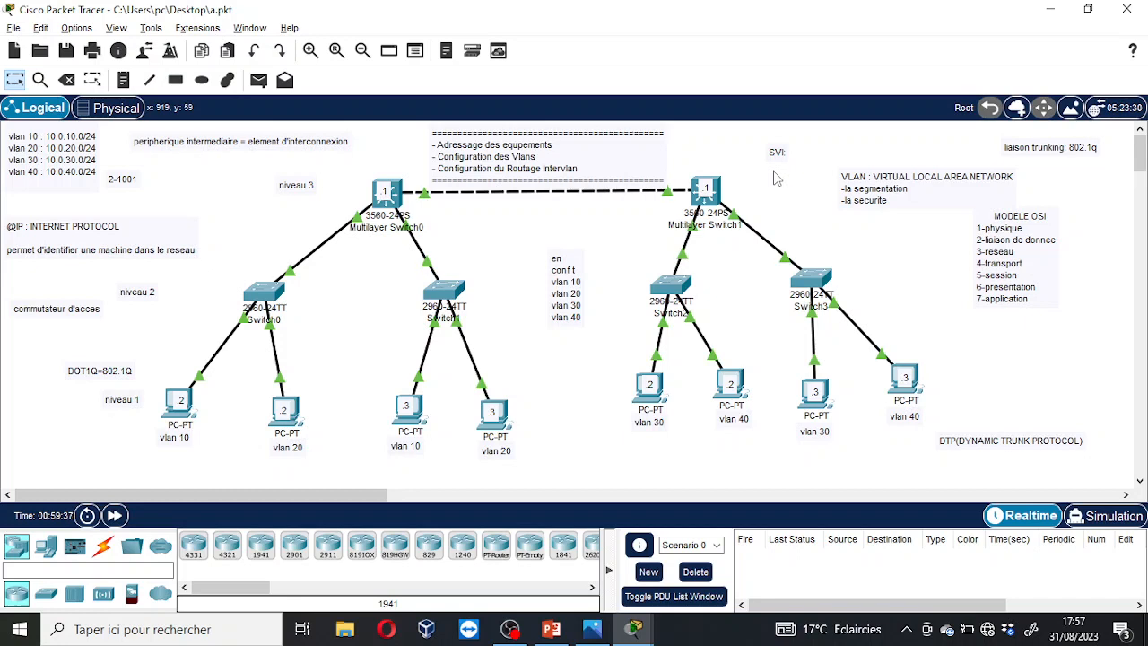
click(705, 190)
drag(551, 16, 727, 36)
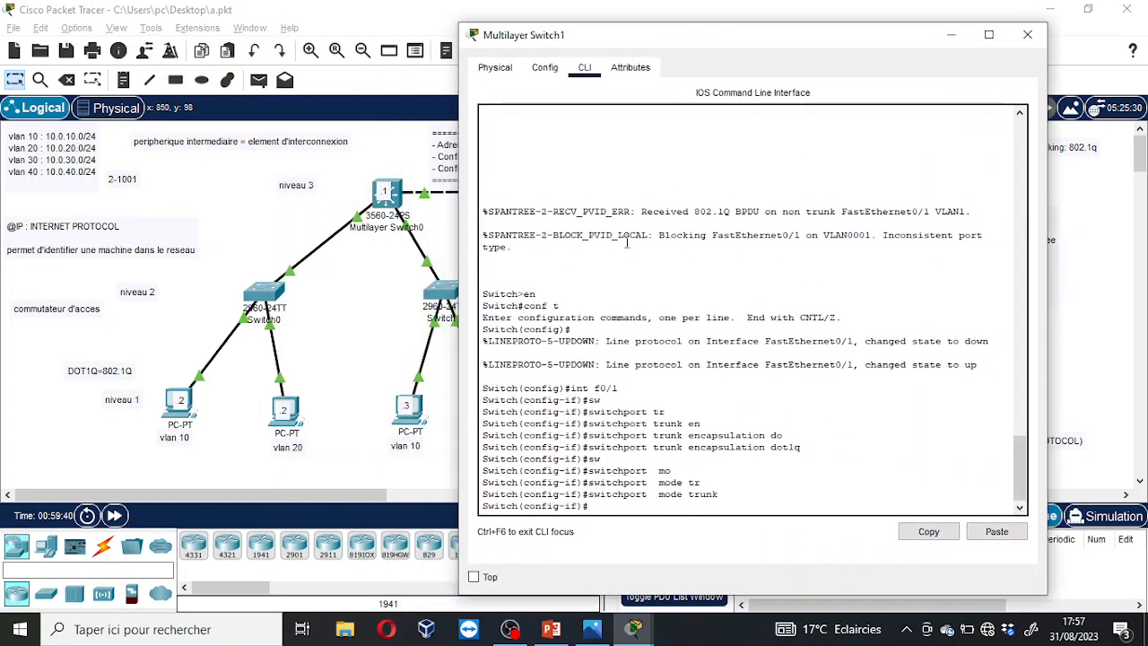
click(694, 350)
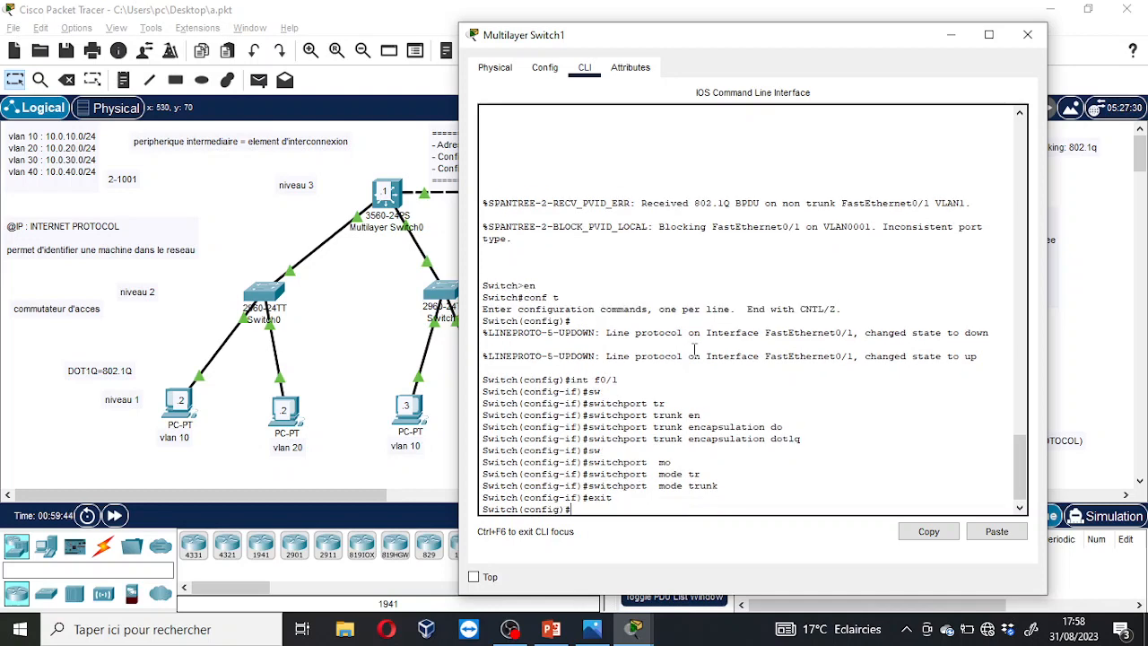
Place a note reading .10 over Multilayer Switch1 in the topology.
click(198, 231)
click(711, 185)
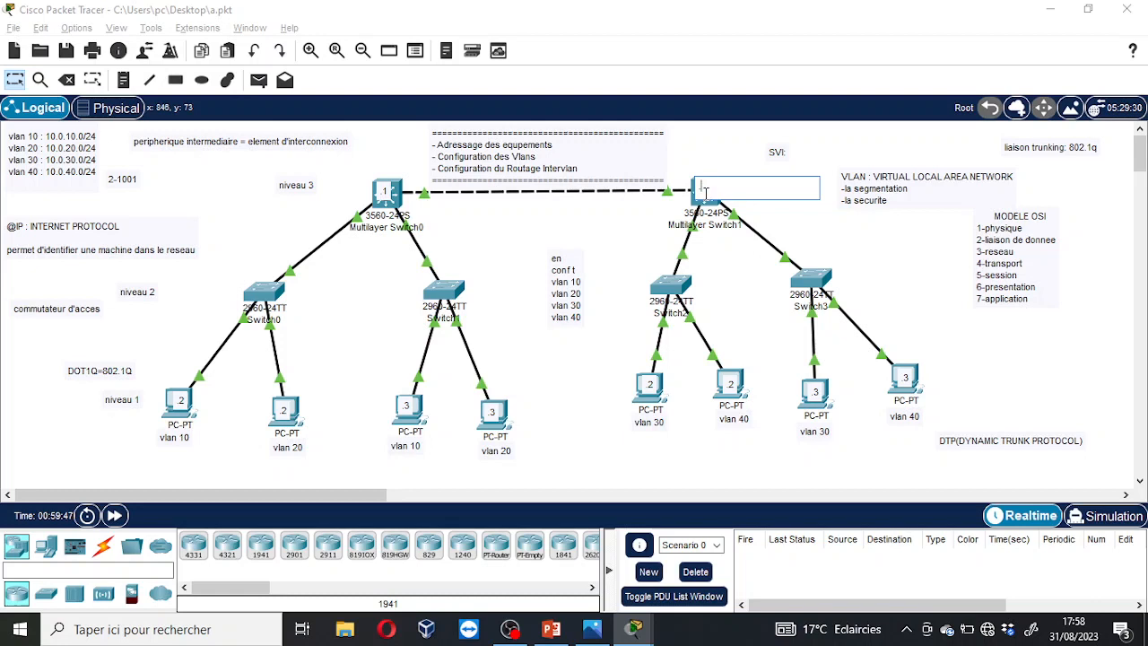
click(692, 146)
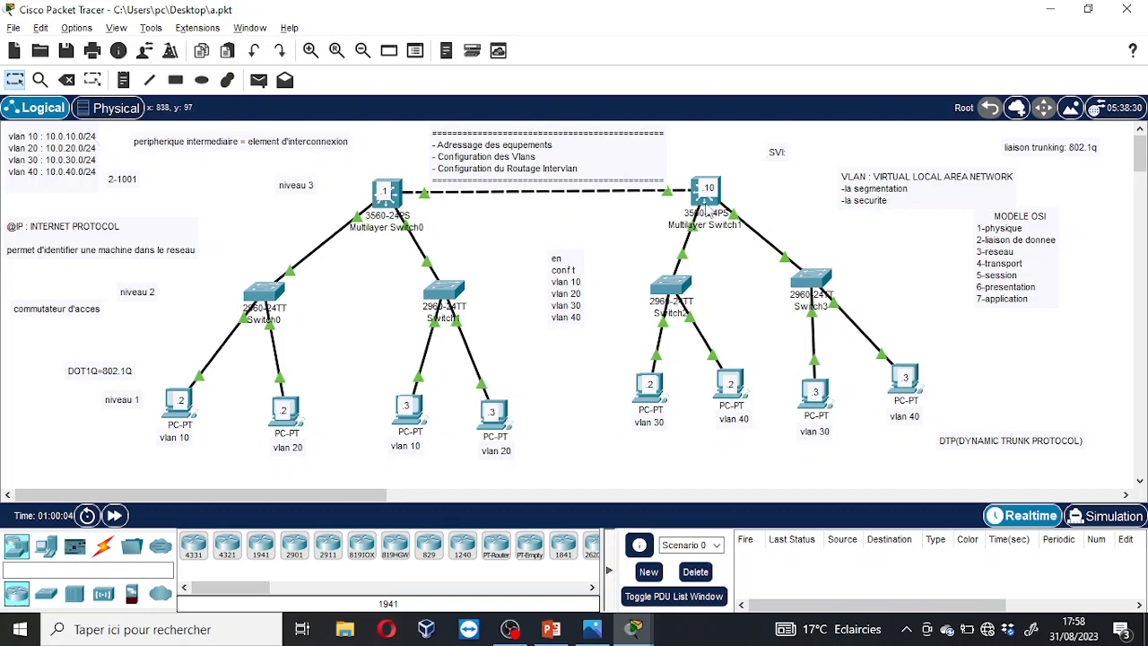
Reopen Multilayer Switch1's CLI, and create the VLAN 10 interface.
click(706, 205)
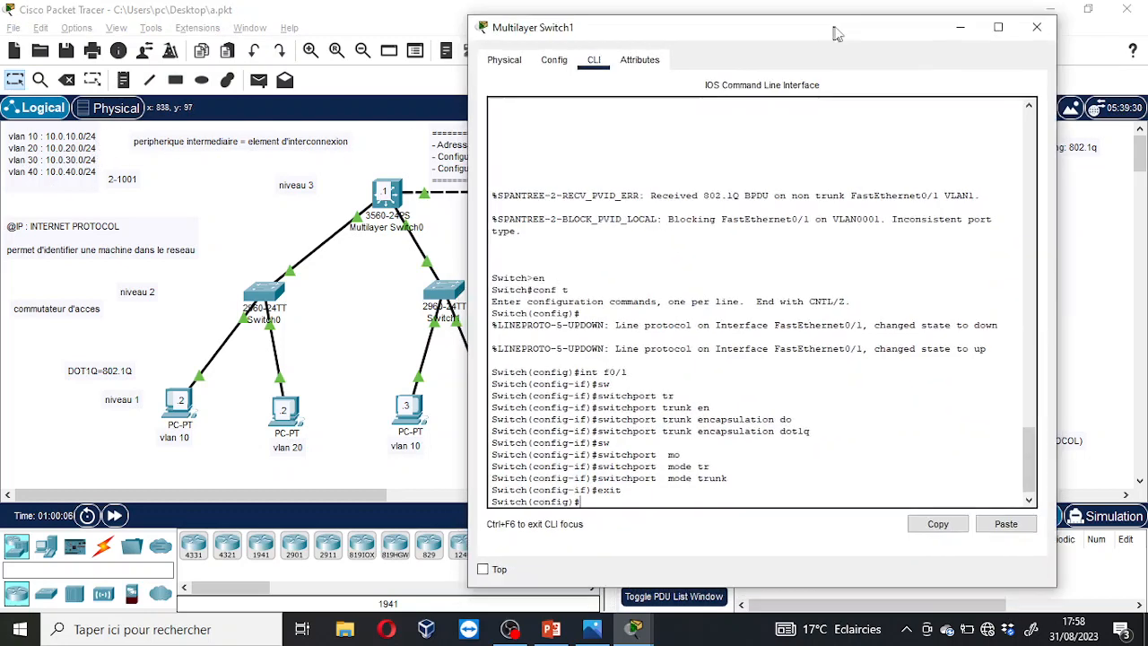
text(in)
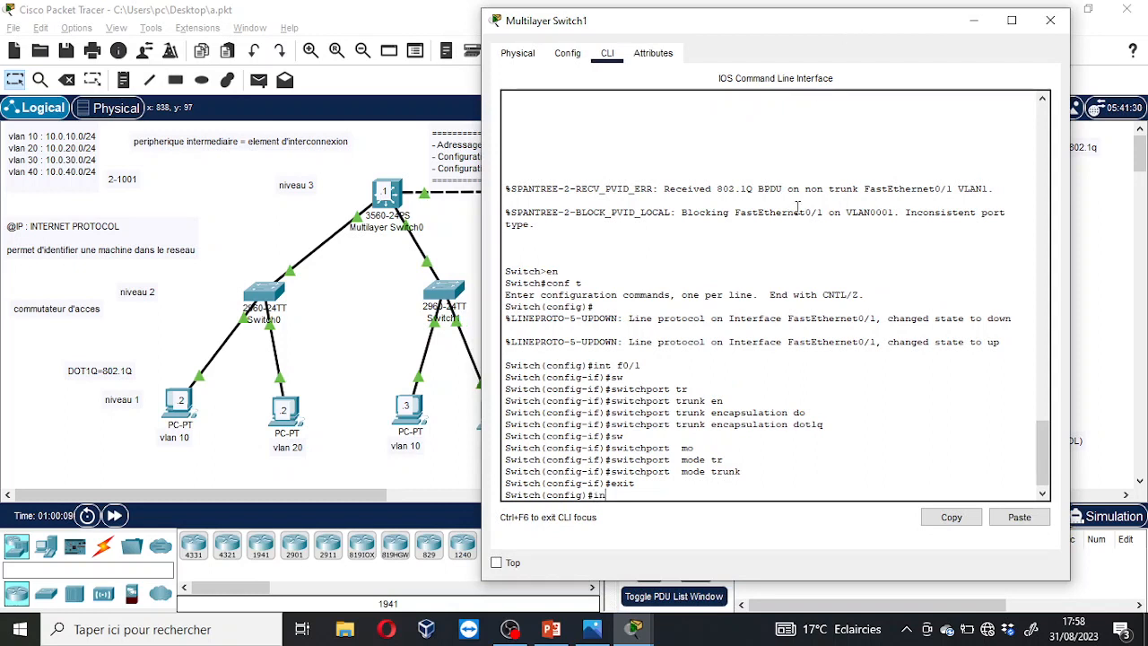
text(tnt)
key(Tab)
key(BackSpace)
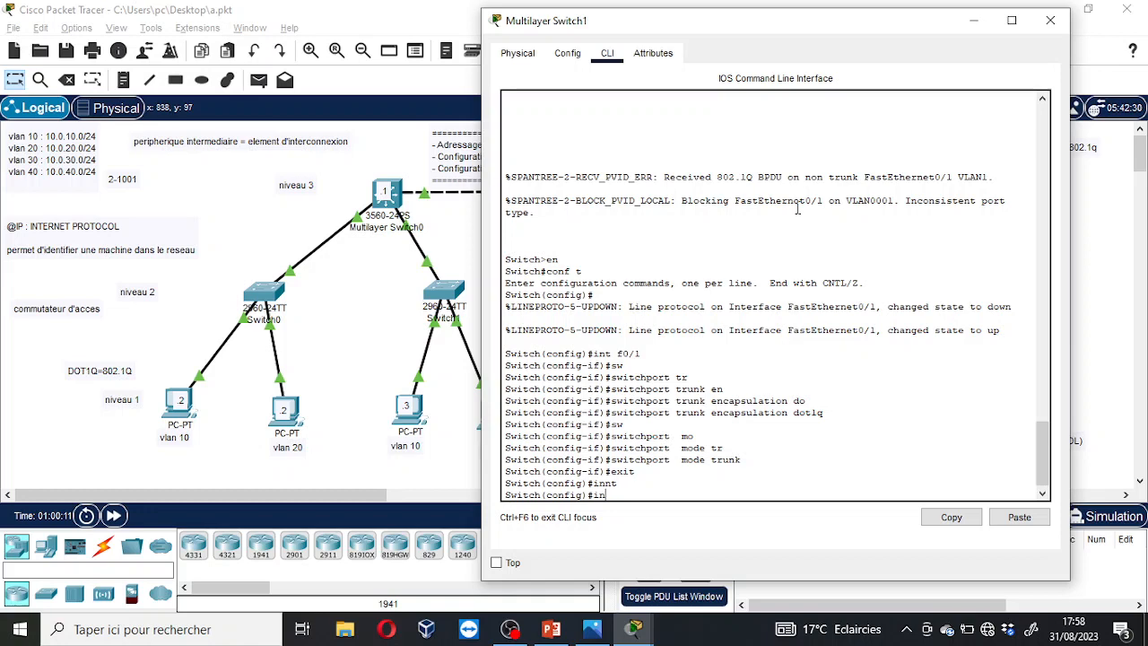
text(t)
key(Tab)
text(vl)
key(Tab)
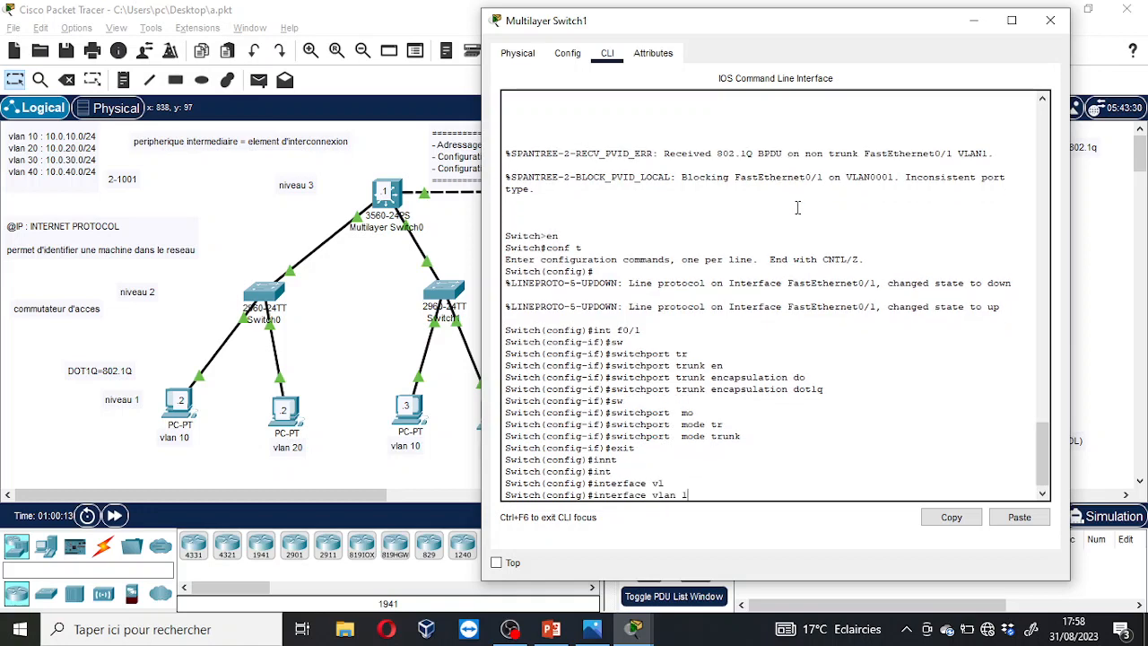
text(10)
key(Return)
Assign the VLAN 10 interface IP address 10.0.10.10 with mask 255.255.255.0.
text(ip)
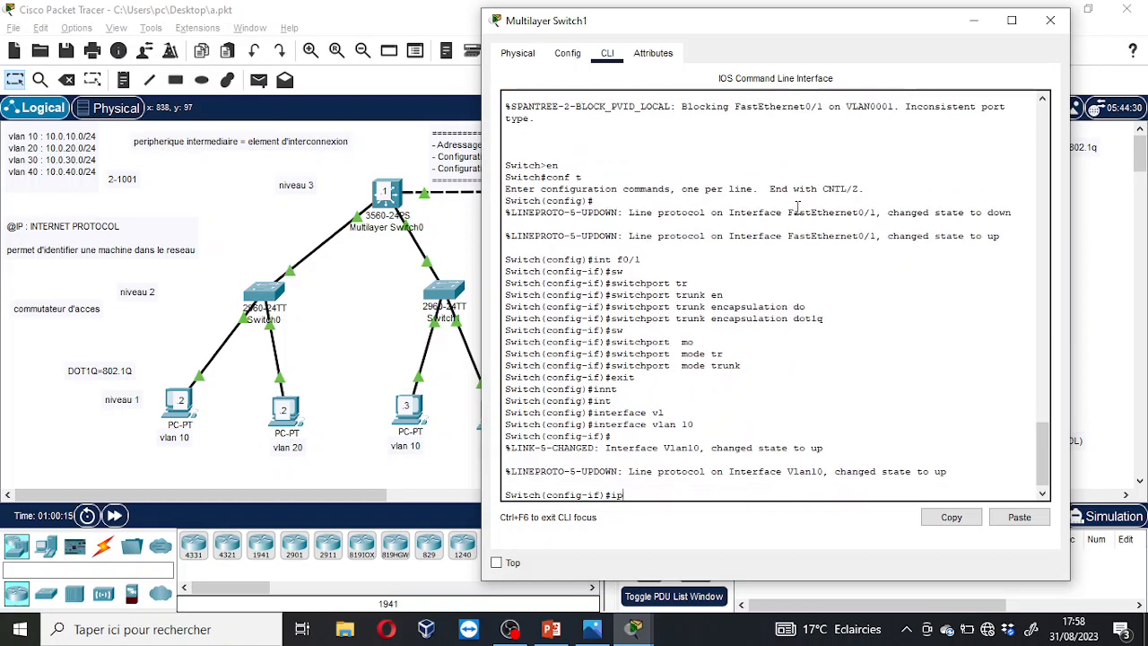
text( add)
key(Tab)
text(1)
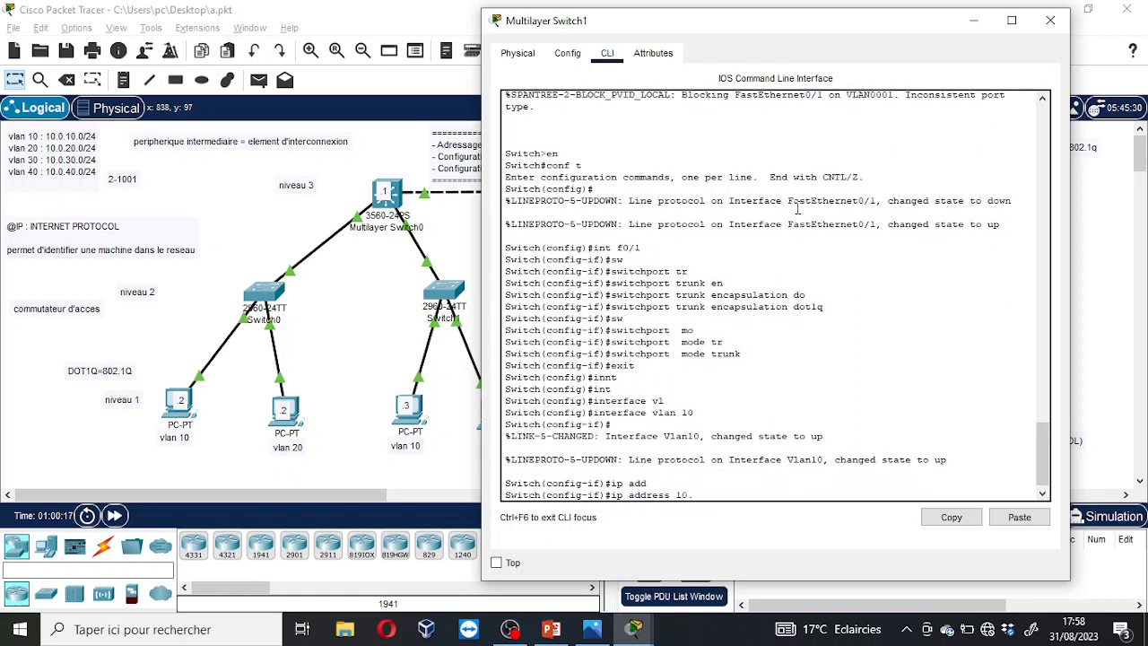
text(0.0.20)
key(BackSpace)
key(BackSpace)
text(10.10 2)
drag(851, 20, 438, 17)
text(55.255.2)
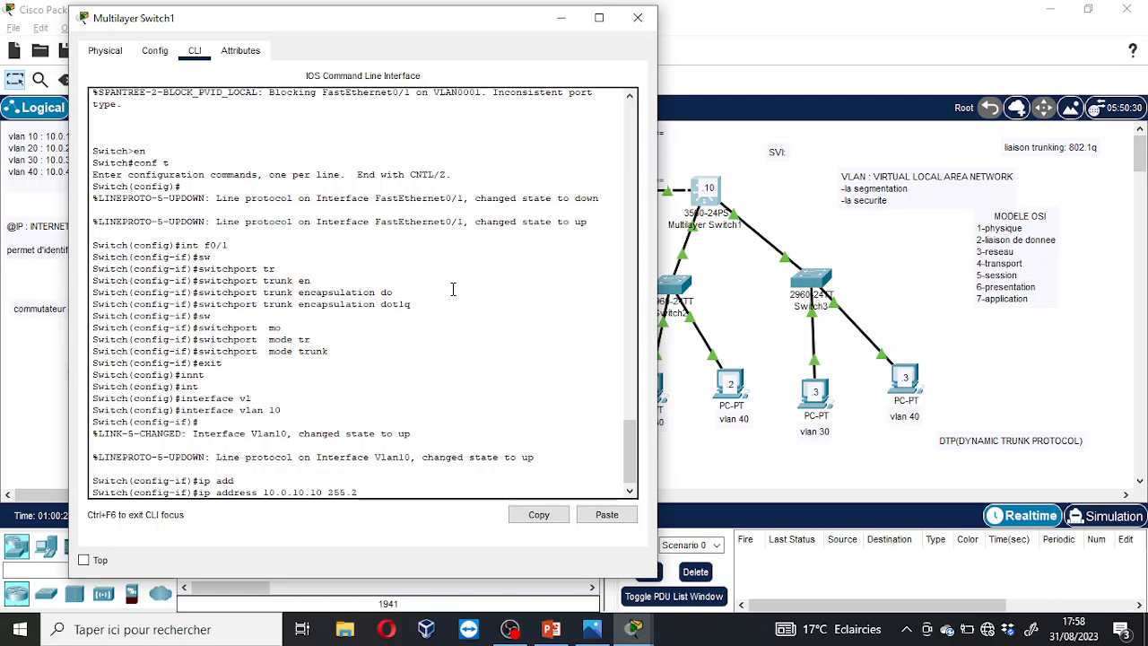
text(55.0)
key(Return)
Create the VLAN 20 interface, and assign it IP address 10.0.20.10 with mask 255.255.255.0.
text(interface vlan 10)
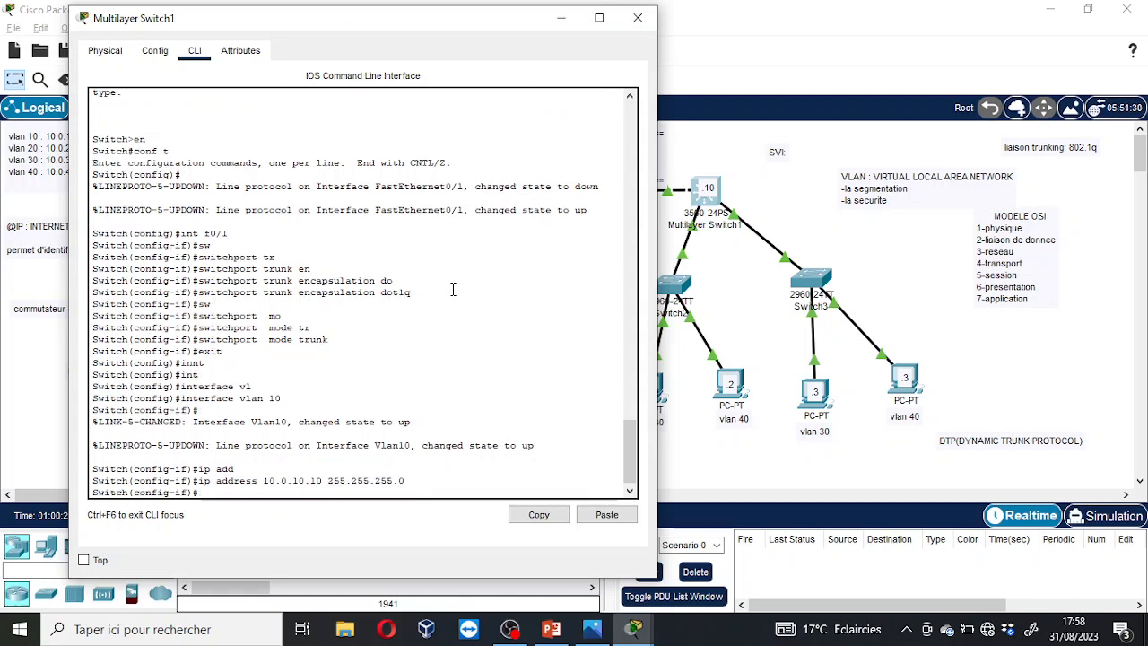
text(2)
key(Return)
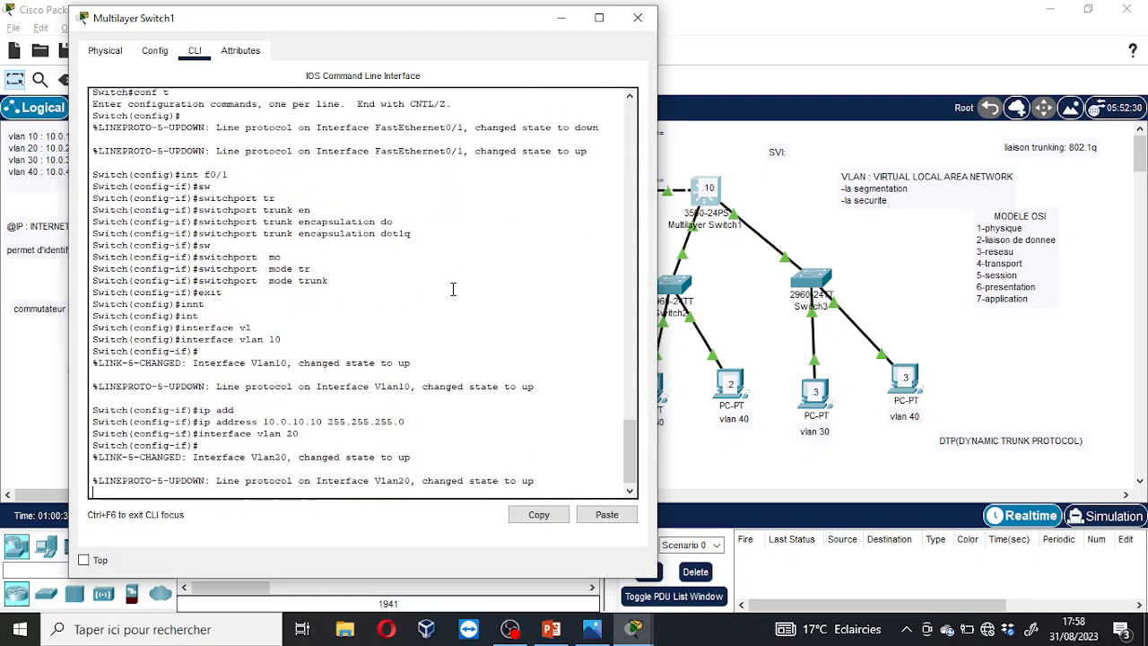
key(Up)
key(Up)
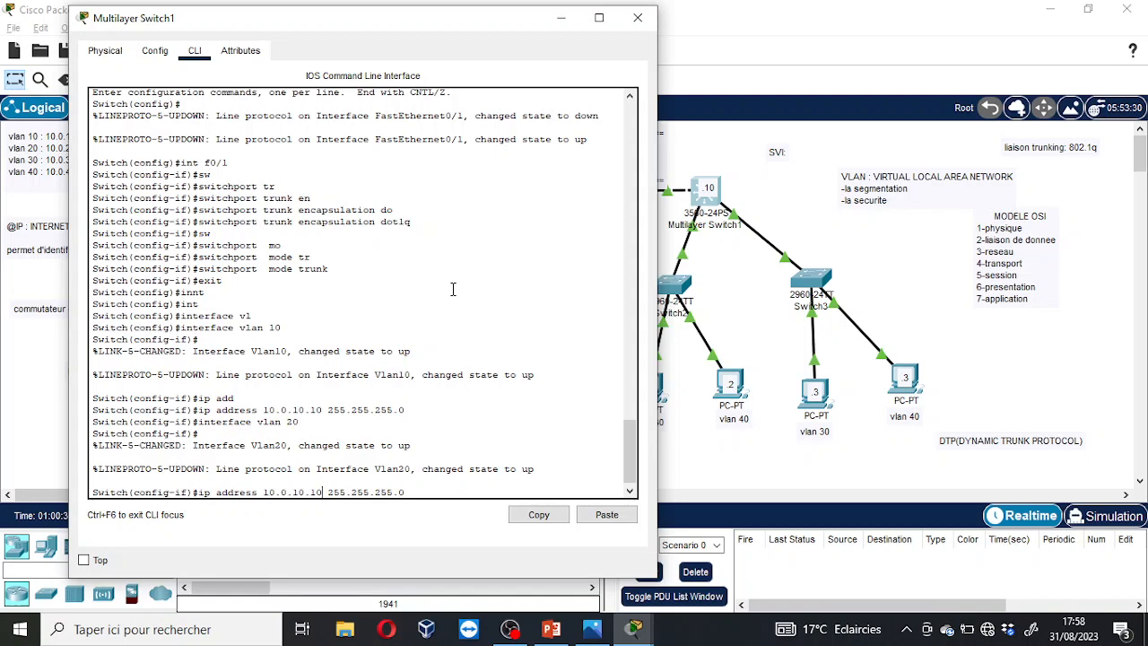
key(Left)
key(Left)
key(BackSpace)
text(2)
key(Return)
Create the VLAN 30 interface, and assign it IP address 10.0.30.10 with mask 255.255.255.0.
text(interface vlan 20)
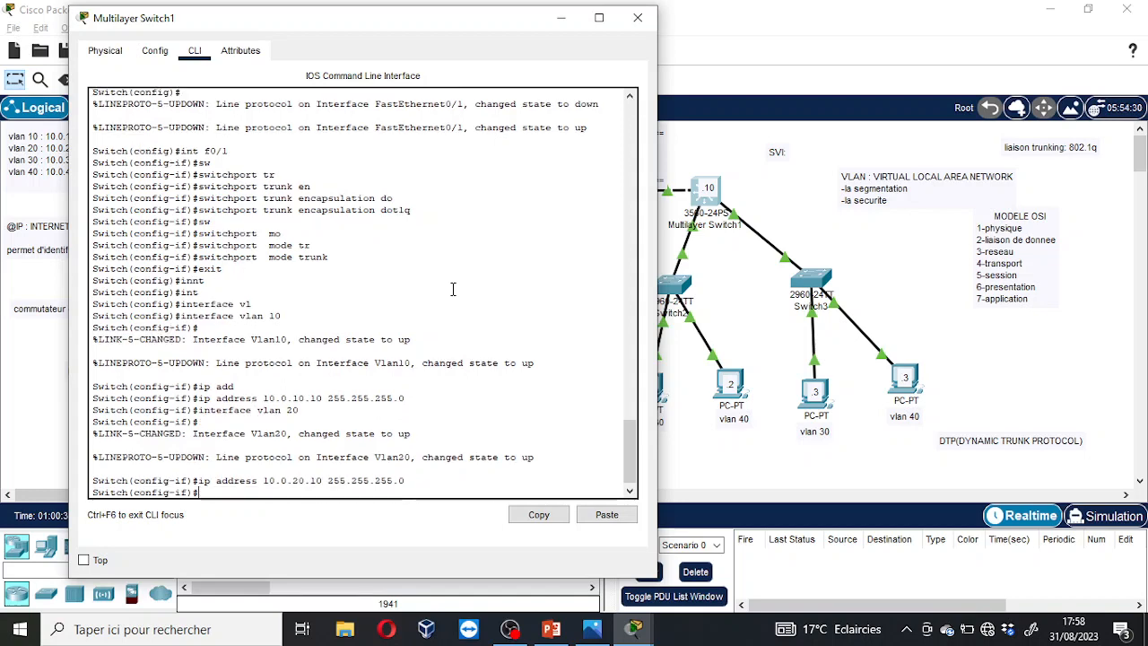
key(Return)
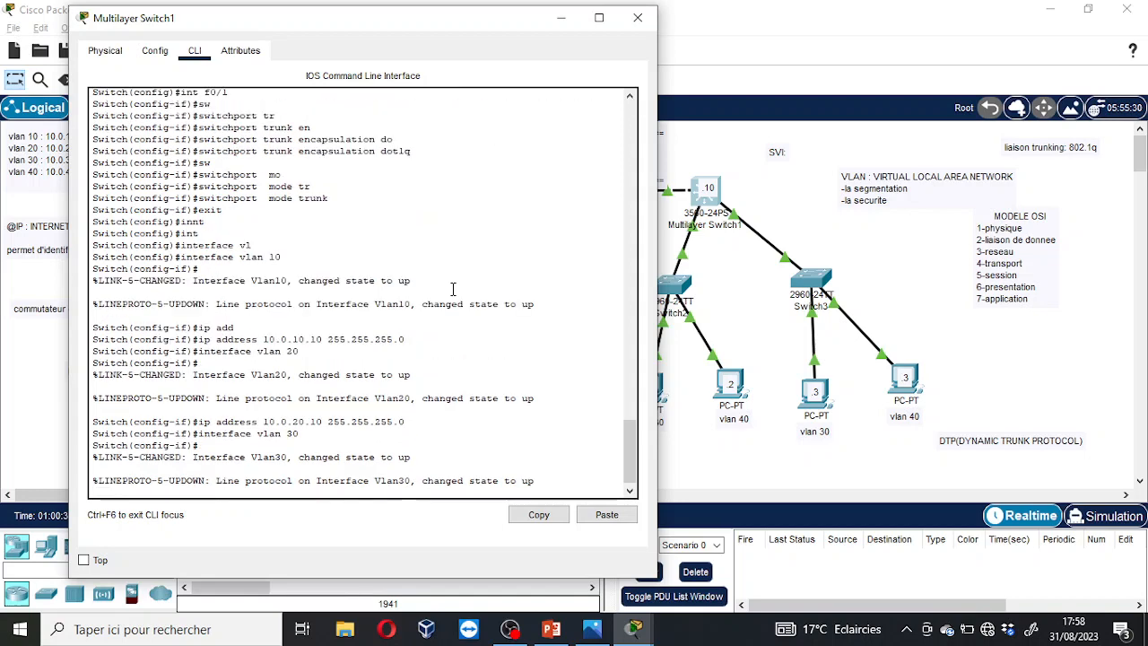
key(Up)
key(Up)
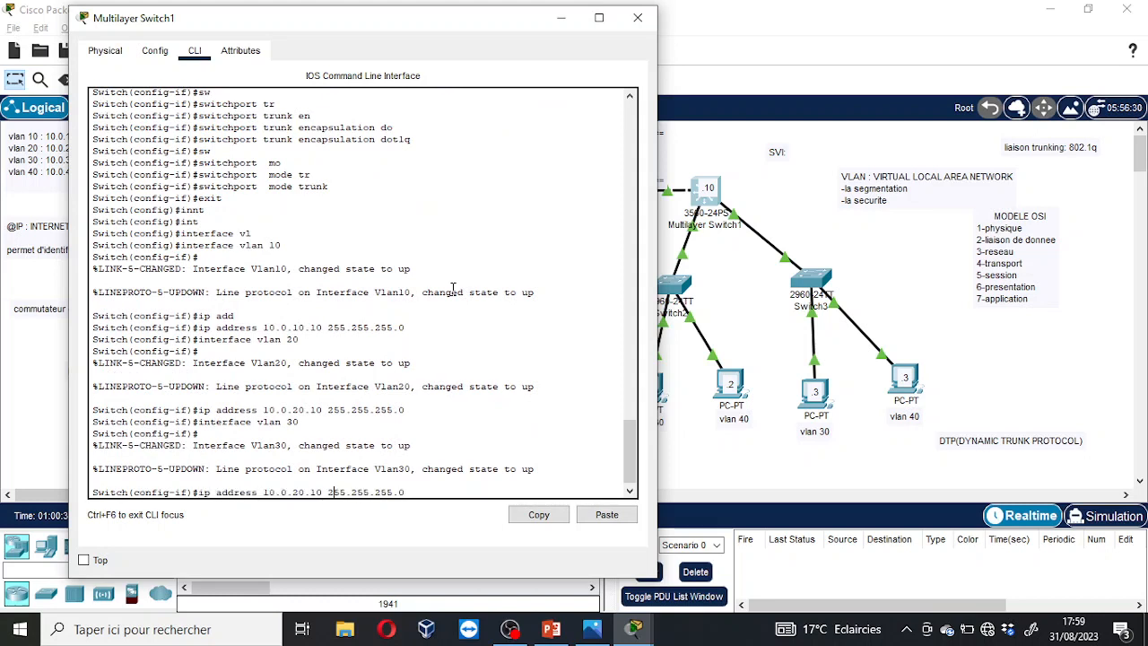
key(Left)
key(Left)
key(BackSpace)
text(3)
key(Return)
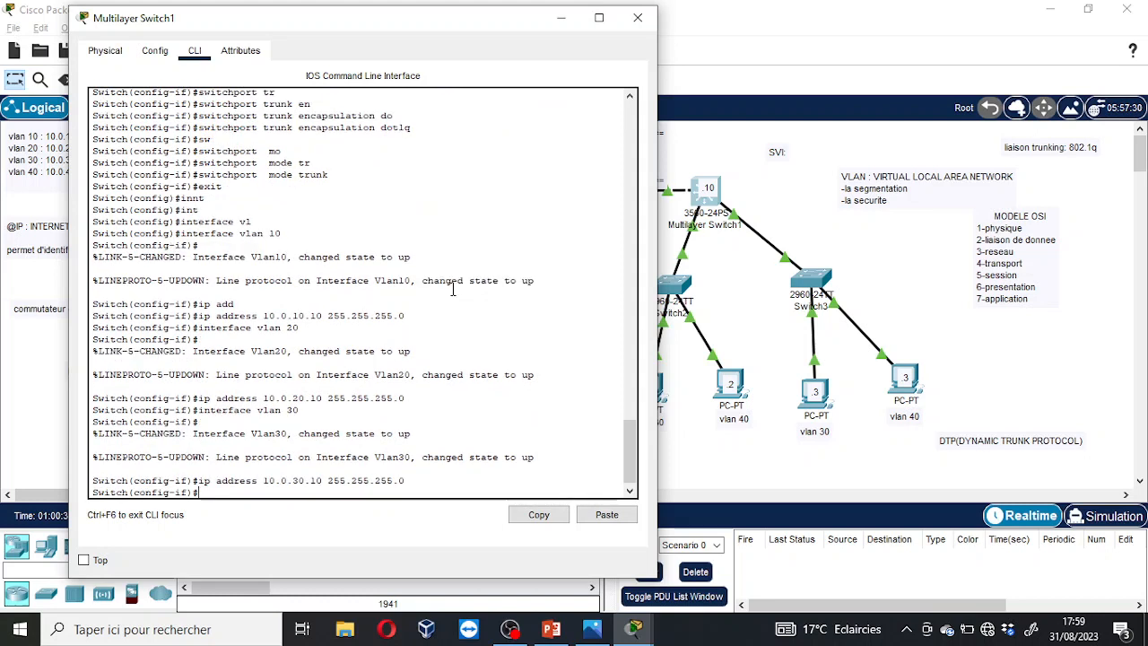
Create the VLAN 40 interface, and assign it IP address 10.0.40.10 with mask 255.255.255.0.
key(Up)
key(Up)
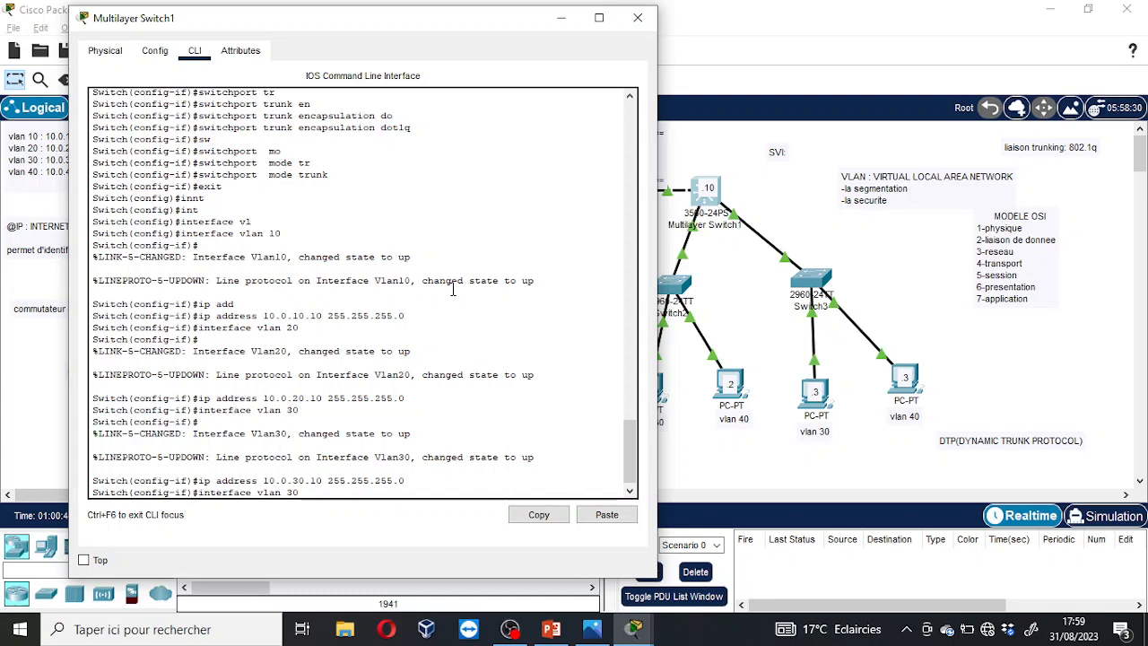
key(Left)
key(BackSpace)
text(4)
key(Return)
key(Up)
key(Up)
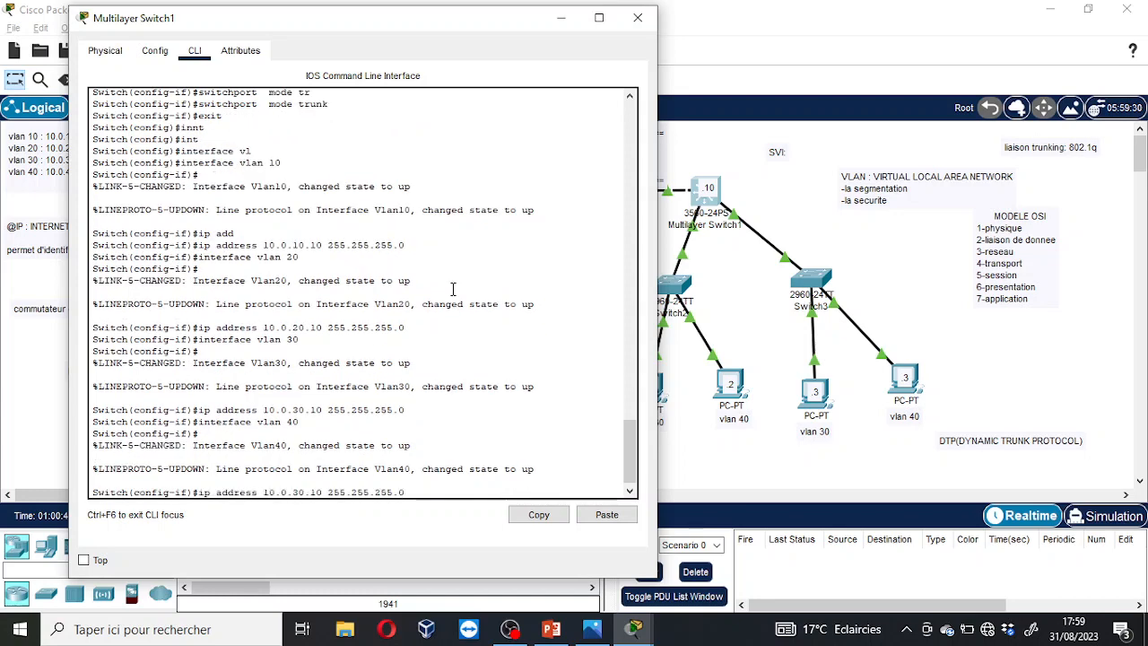
key(Left)
key(Left)
key(BackSpace)
text(4)
key(Return)
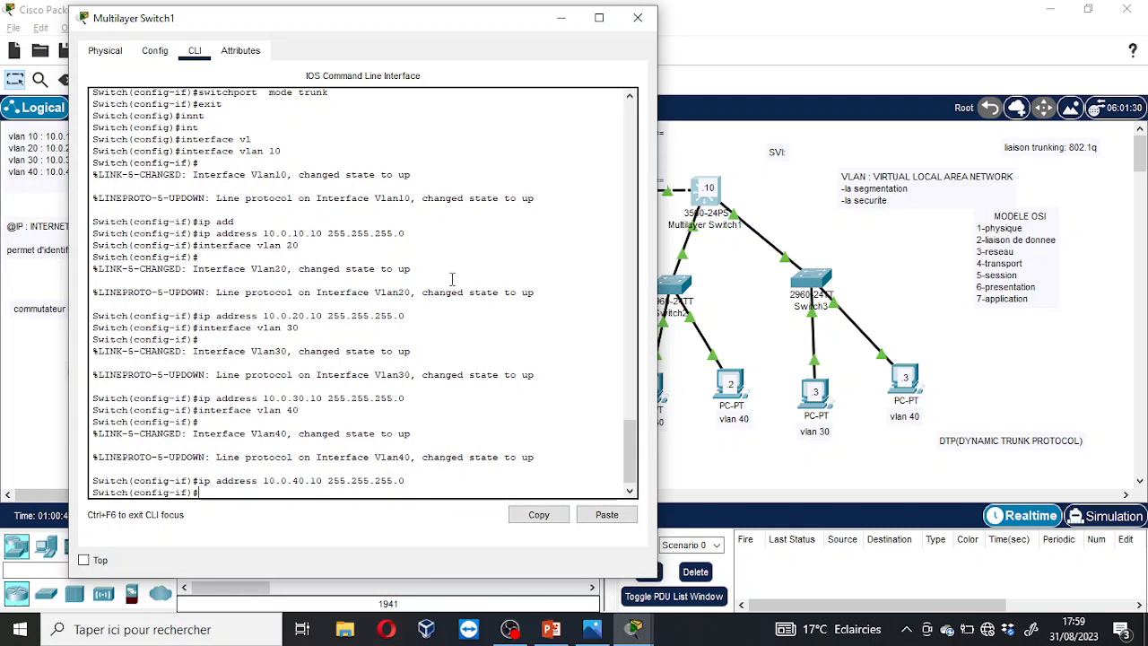
Return to privileged mode on Multilayer Switch1, and page through its running configuration down to the VLAN interfaces.
key(ctrl+z)
text(s)
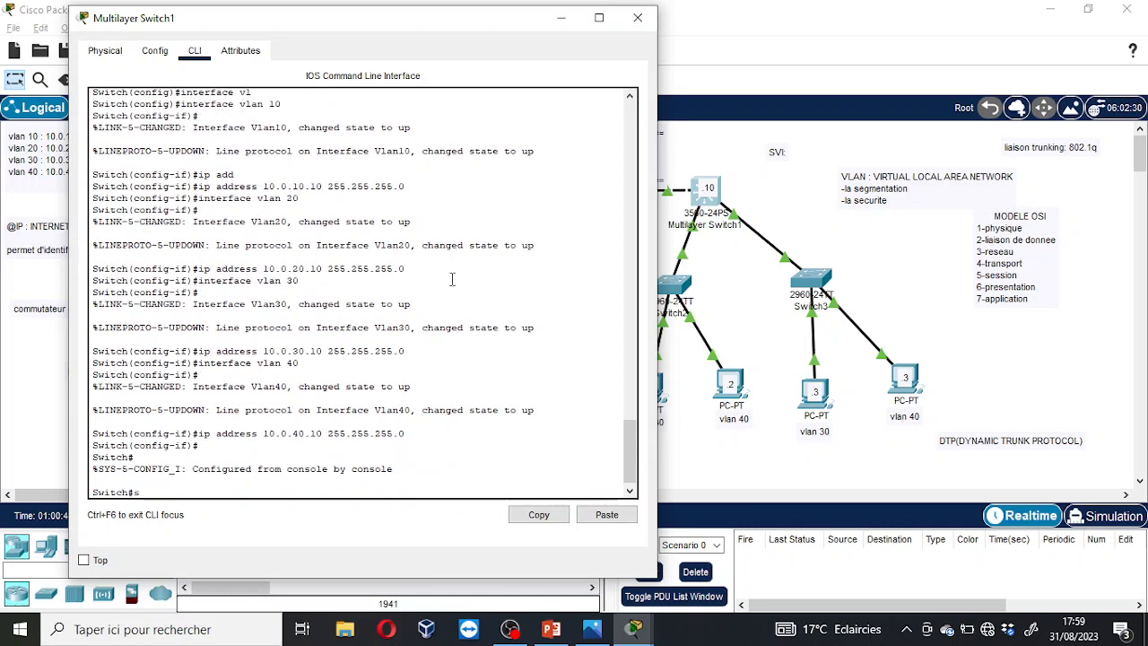
text(h)
key(Tab)
text(runn)
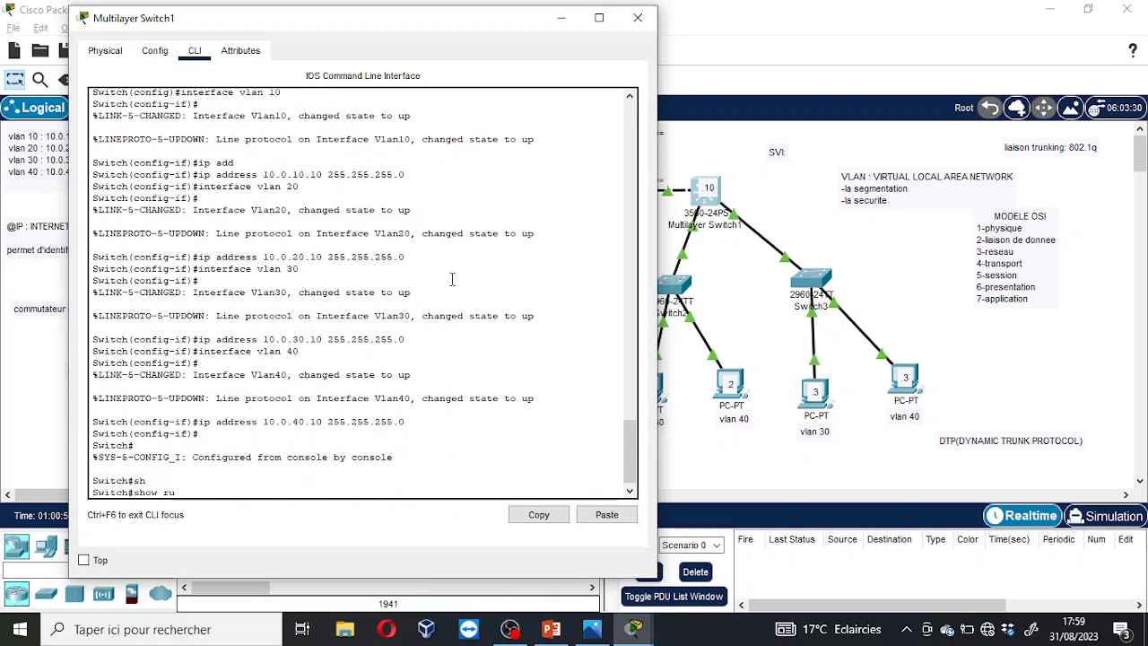
key(Tab)
key(Return)
key(space)
key(space)
key(space)
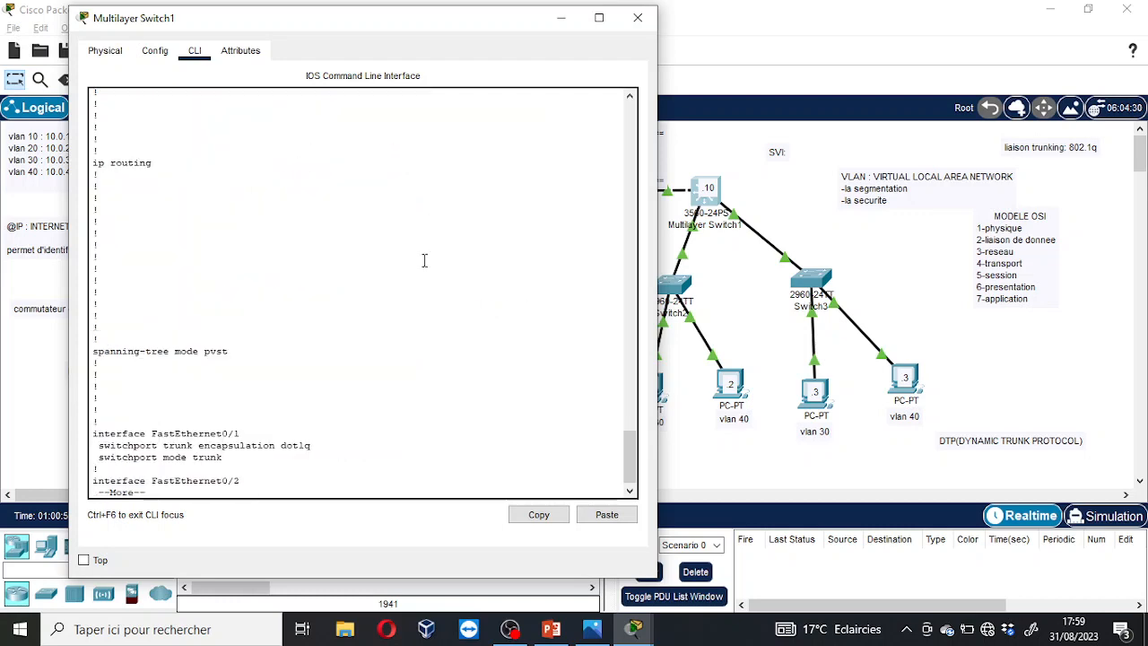
key(space)
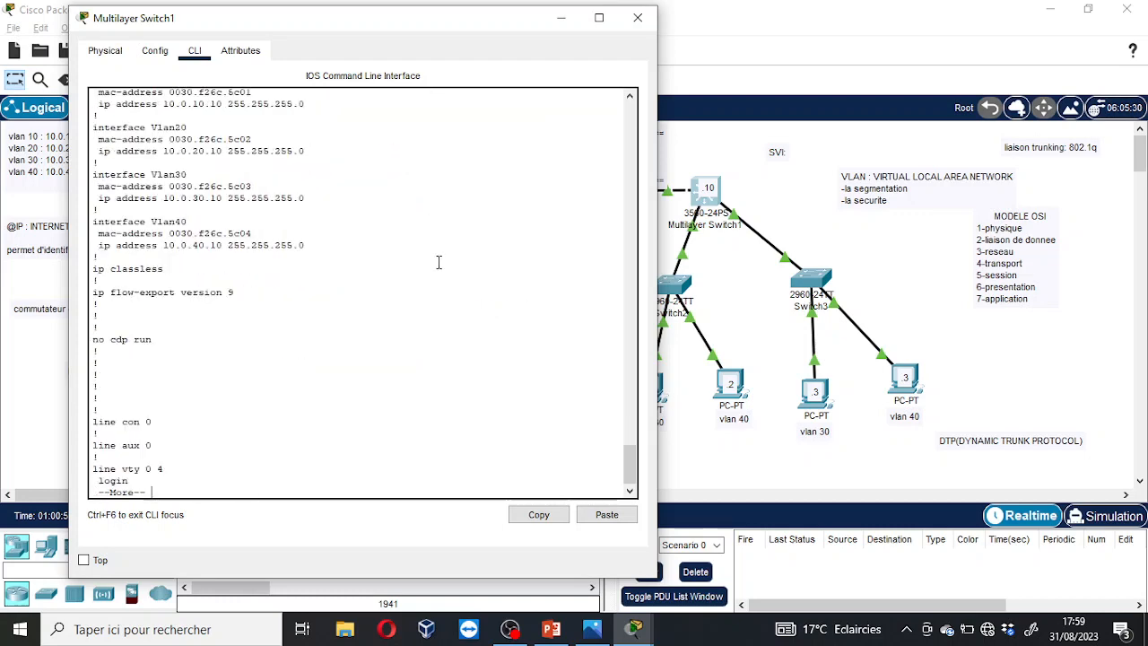
Check the IP addresses of the VLAN 10 to 40 interfaces in the running configuration, and put the switch window away.
scroll(439, 261, up, 5)
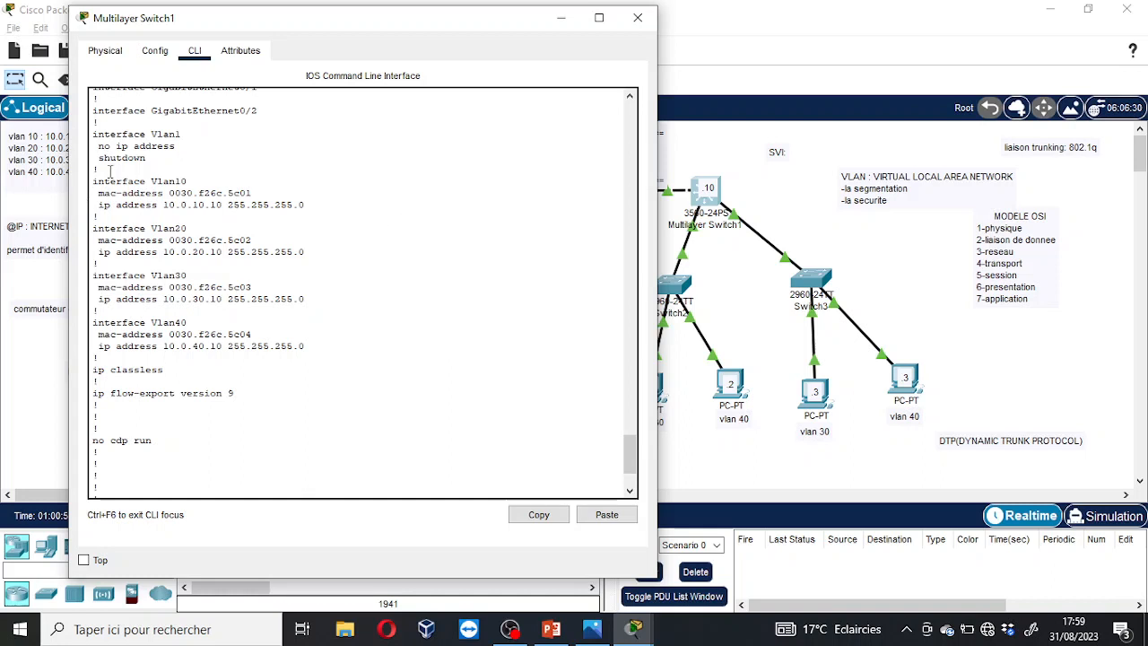
drag(171, 180, 261, 207)
drag(170, 243, 298, 278)
double_click(198, 299)
double_click(216, 346)
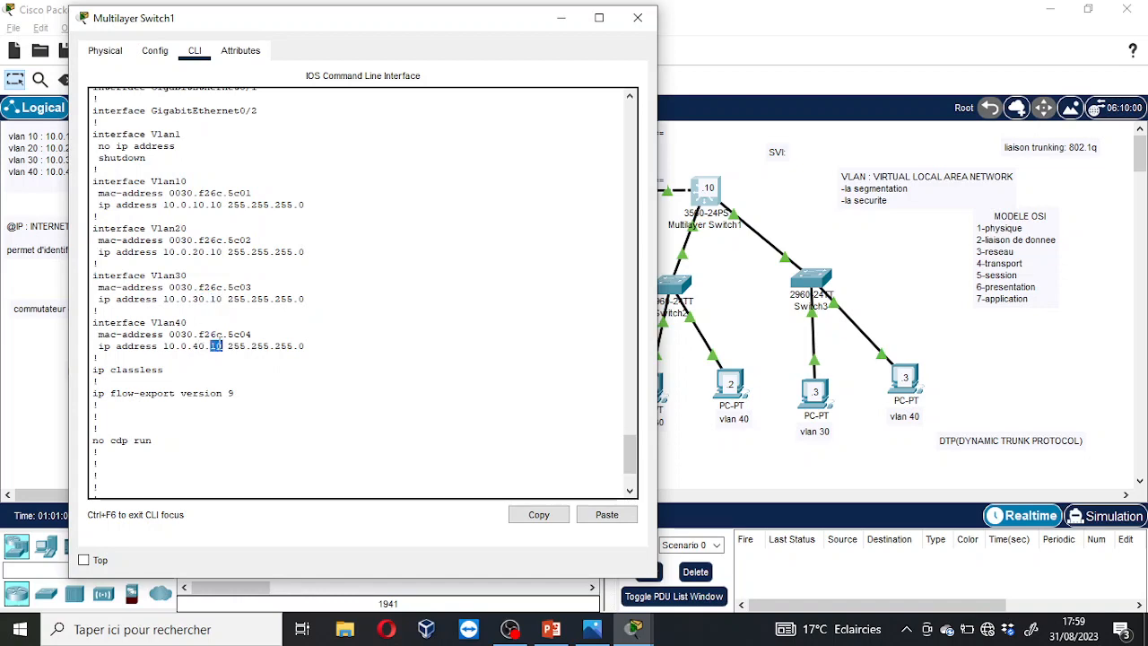
click(559, 28)
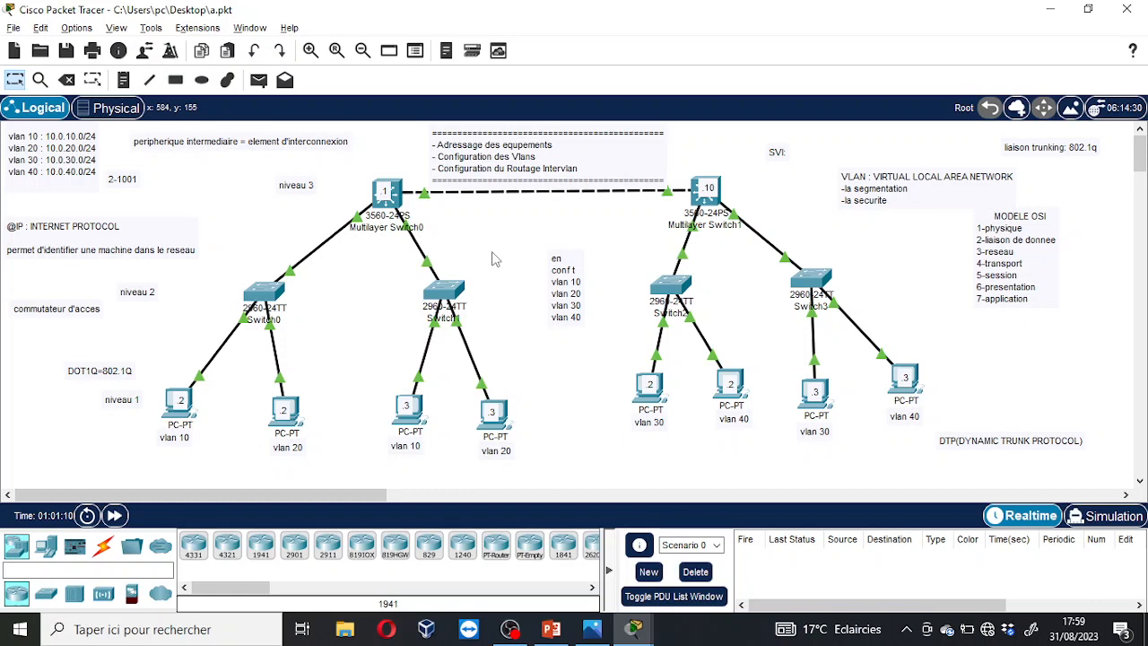
Add the line "-Test de fonctionnement" to the task list note, below "Configuration du Routage Intervlan".
double_click(596, 179)
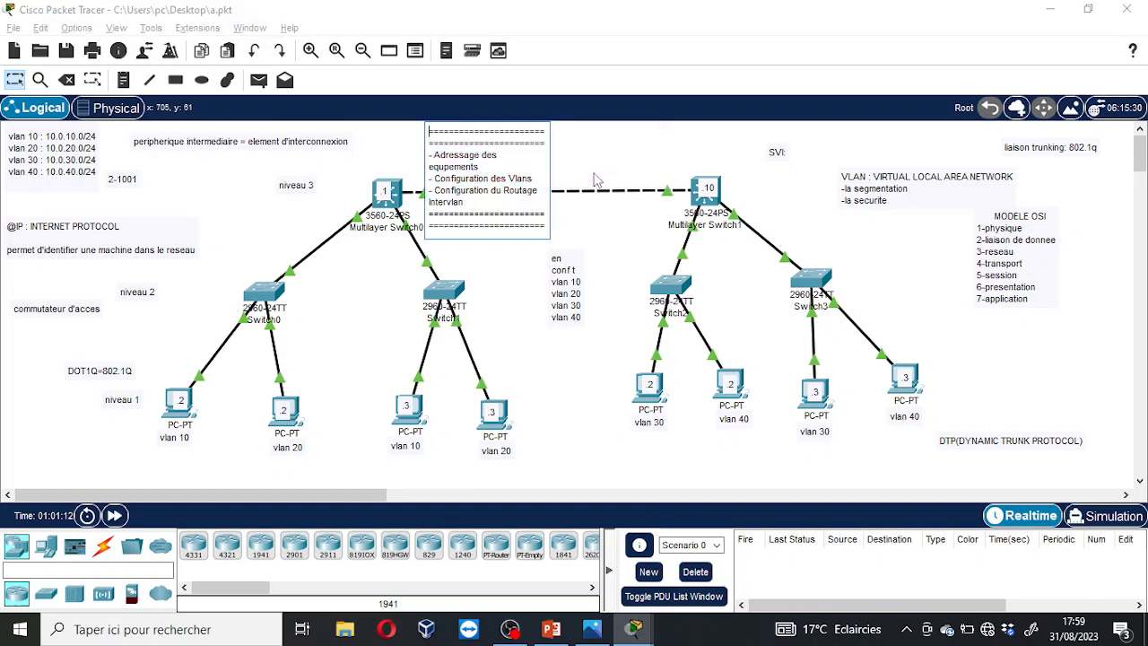
key(Return)
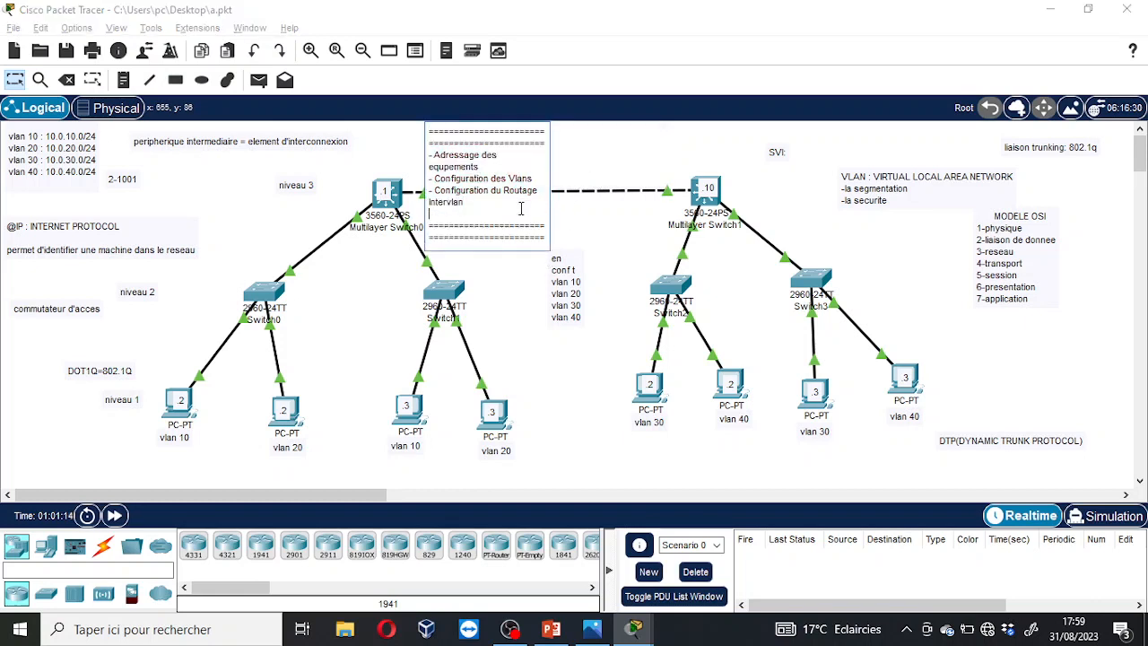
text(-Test de fonctionnement)
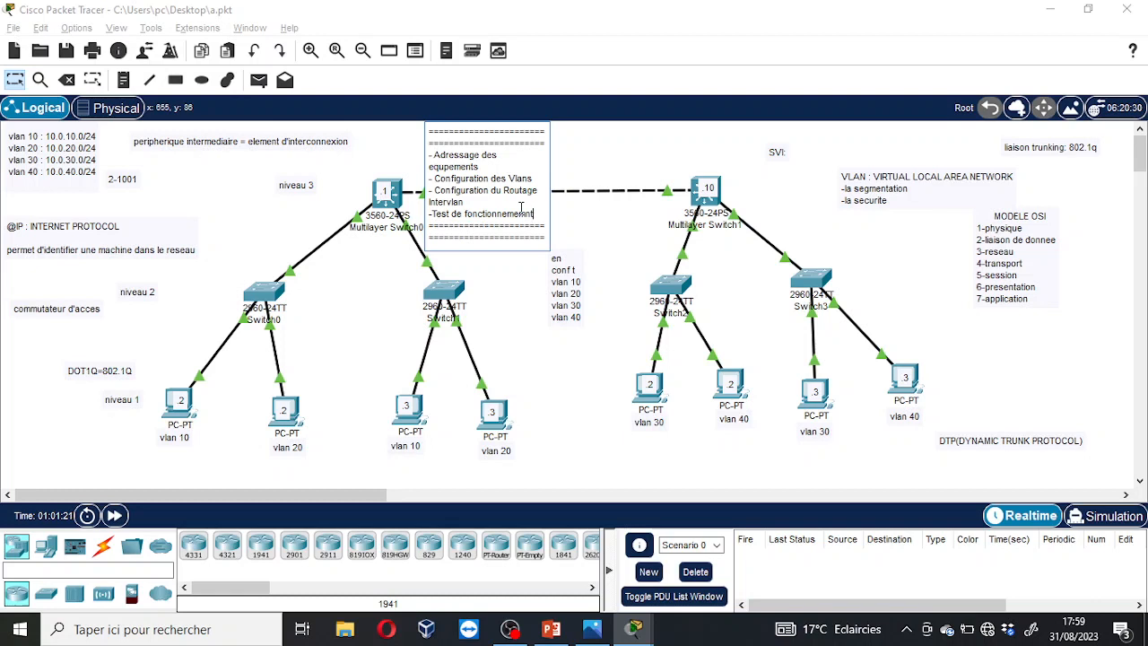
click(579, 198)
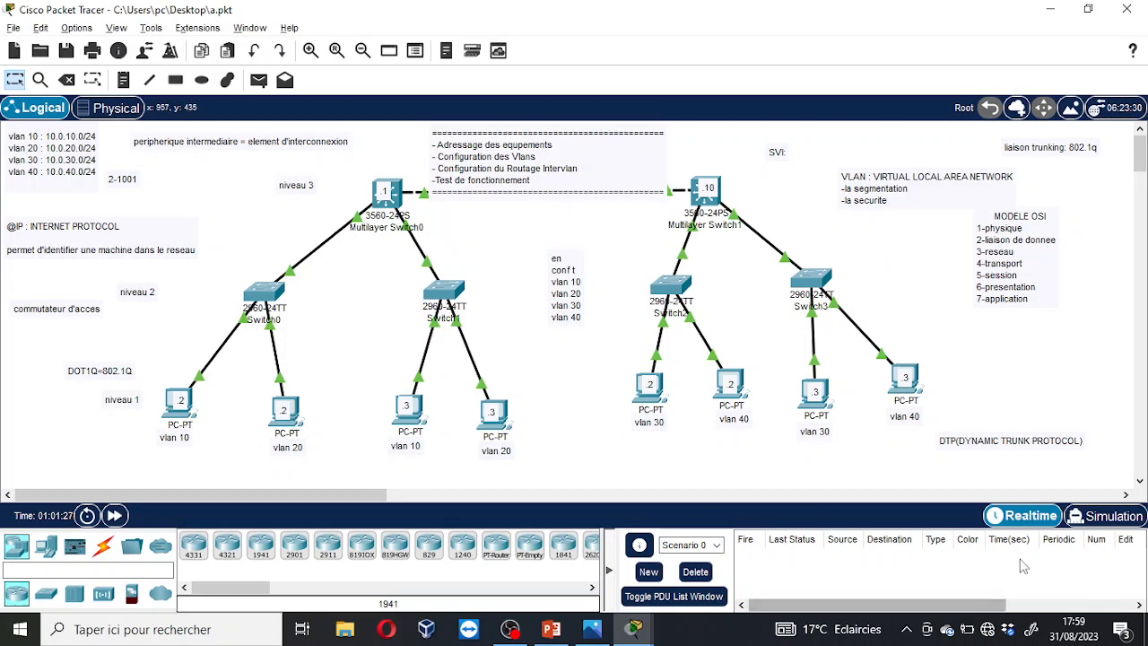
Switch to Simulation mode, and check which IPv4 protocols the event list filters include.
click(1096, 508)
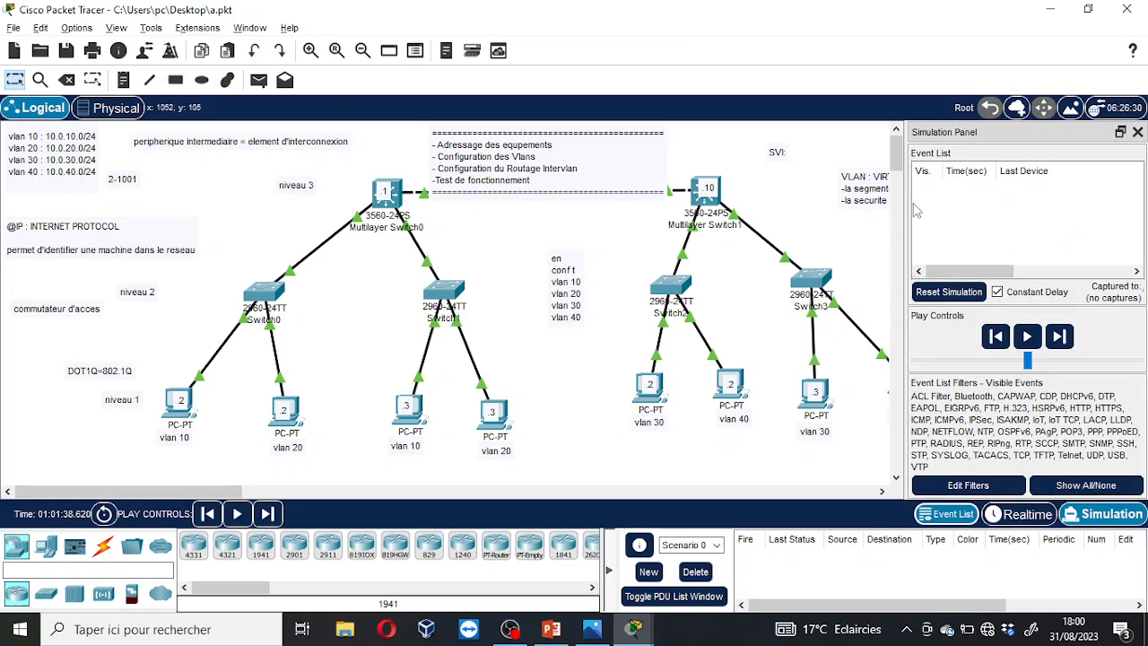
click(968, 485)
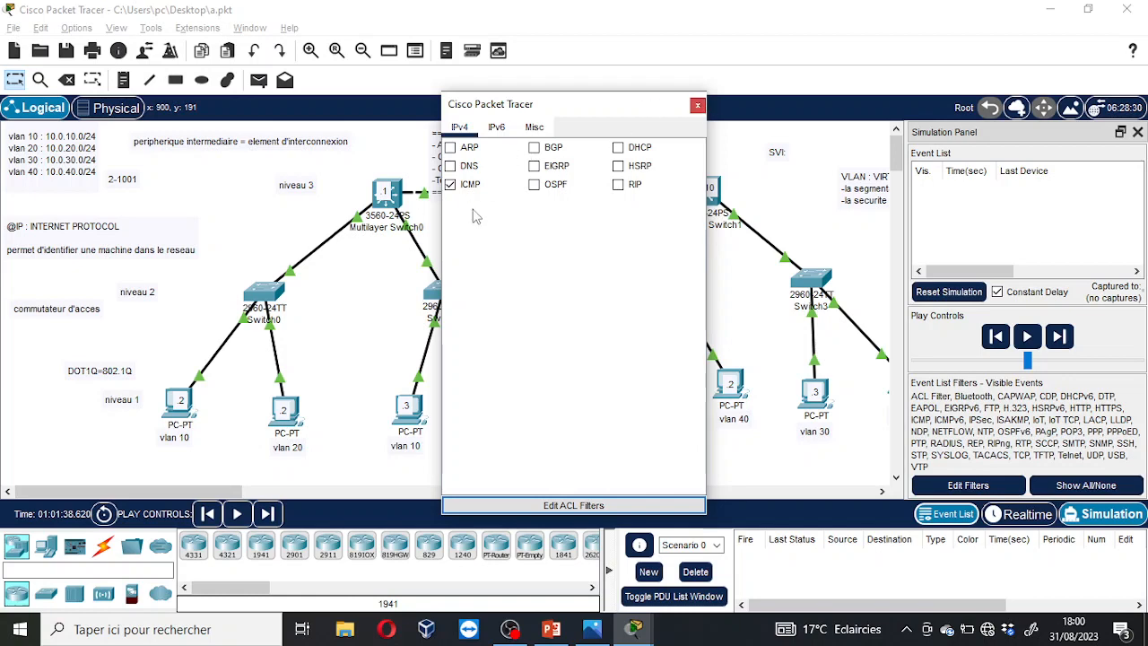
click(697, 105)
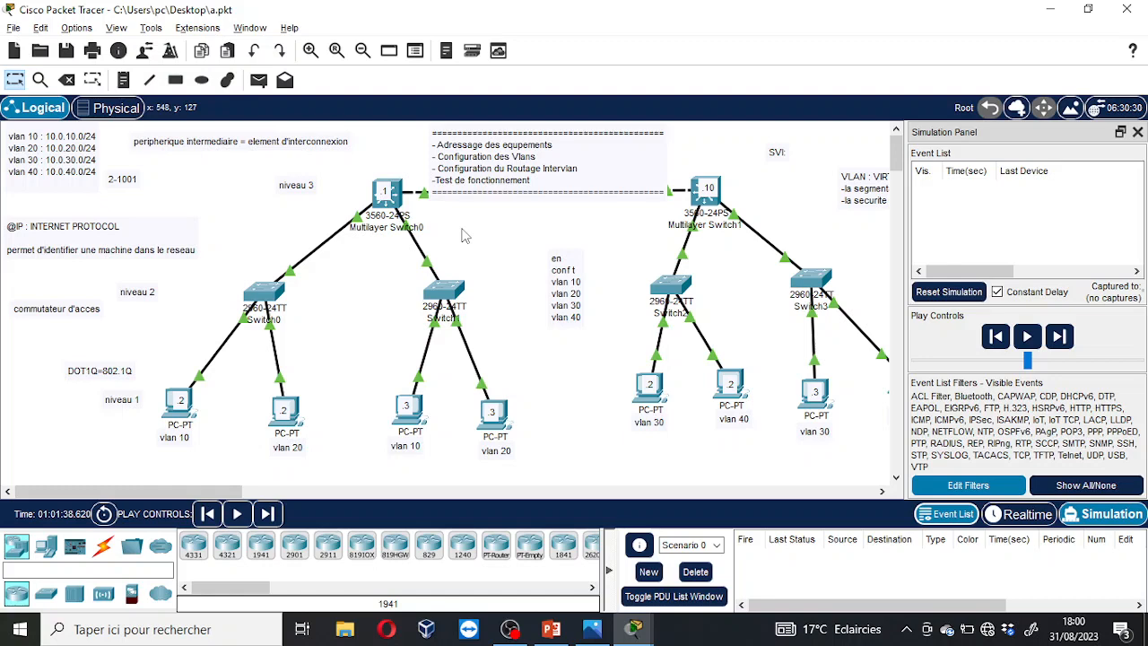
Add the note "ICMP: INTERNET CONTROL MESSAGE PROTOCOL) => PING" beside Multilayer Switch0, and hide the simulation panel.
click(124, 80)
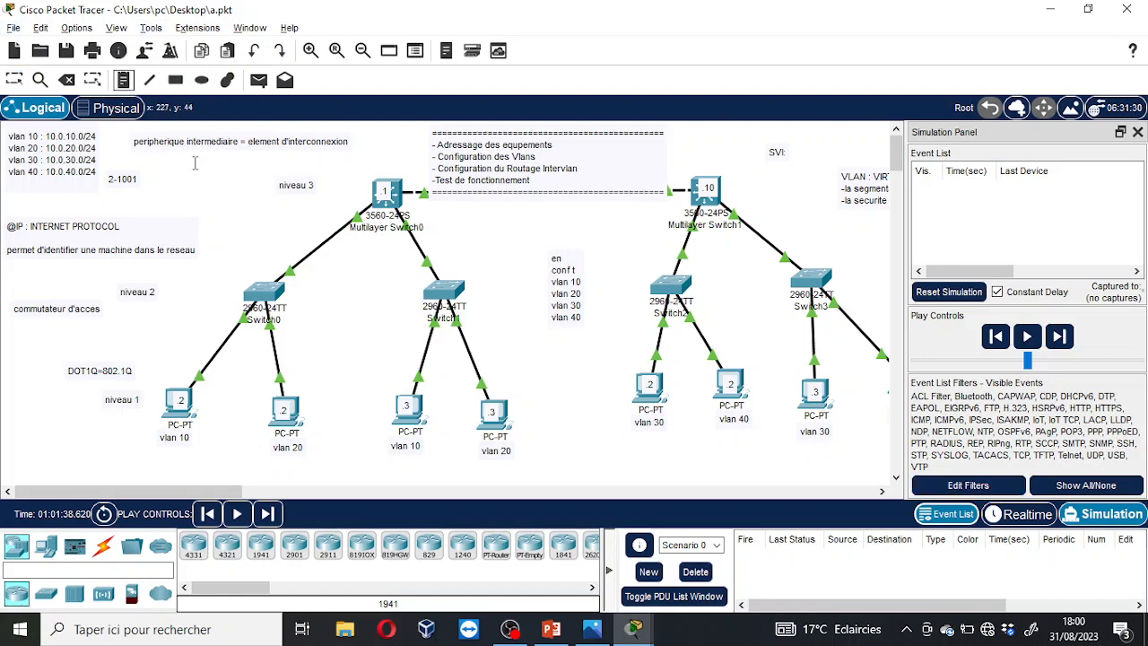
click(198, 178)
text(-)
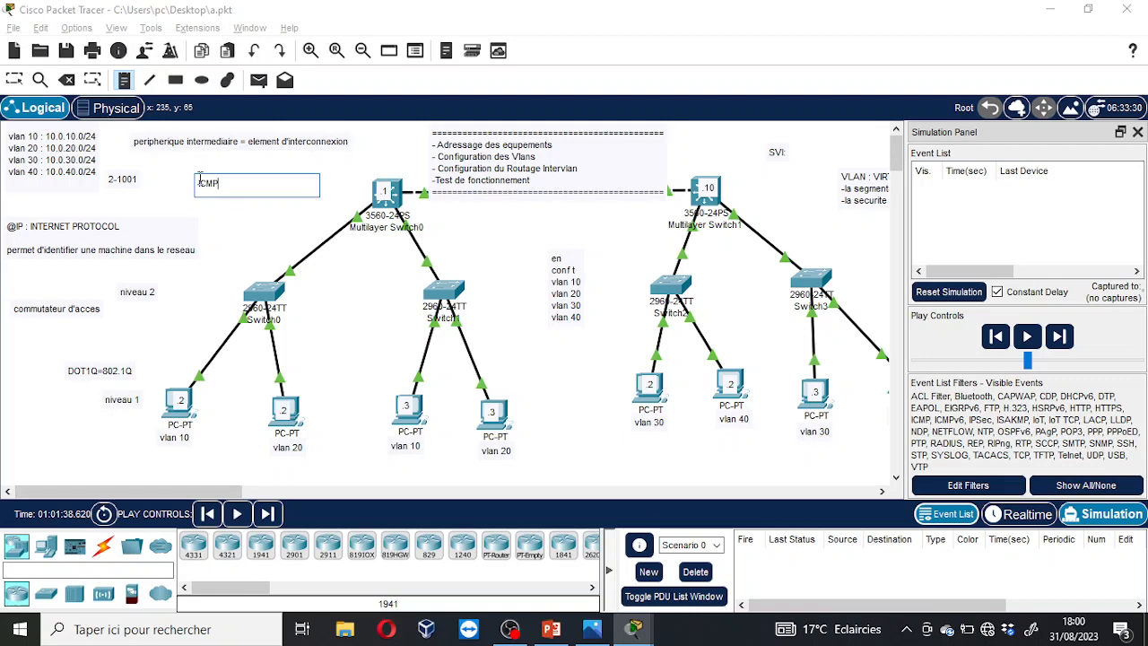
text(CMP: INTERNET CONTROL MESS)
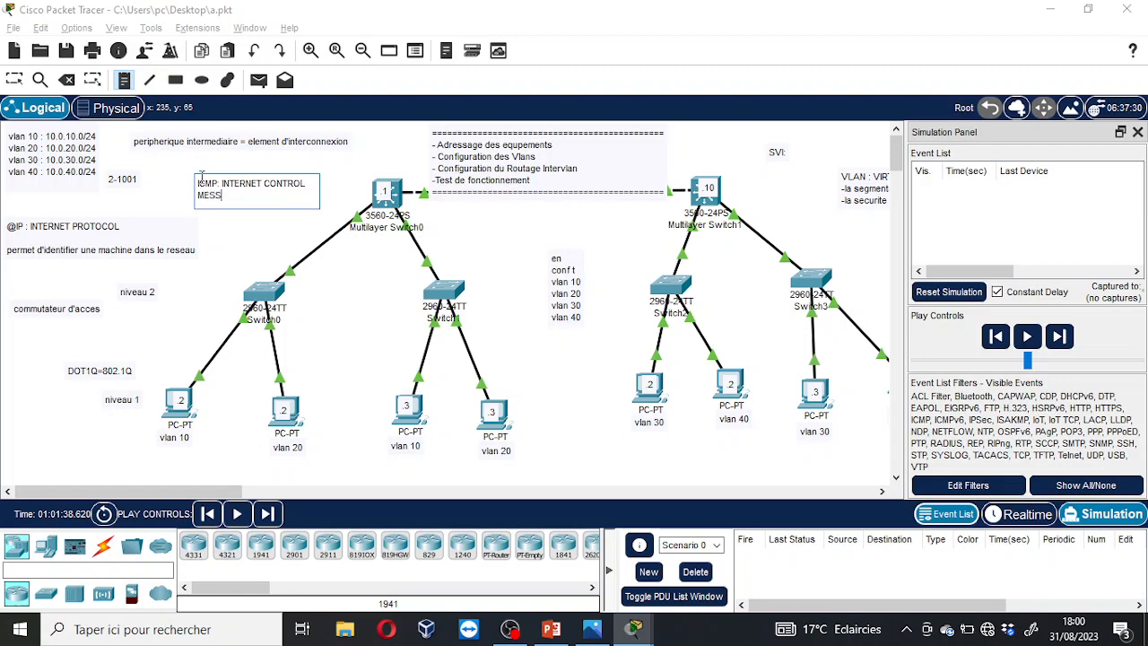
text(AGE PROTOCOL) => PING)
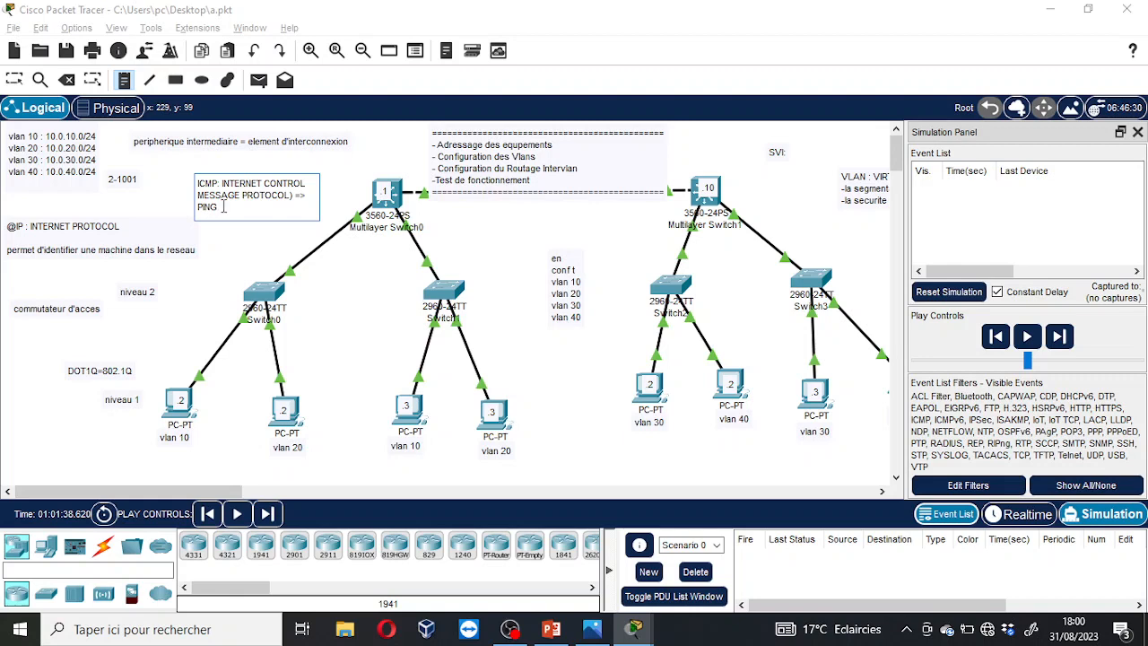
mouse_move(198, 183)
mouse_down()
mouse_move(215, 184)
mouse_move(201, 212)
mouse_move(204, 184)
mouse_move(190, 183)
mouse_up()
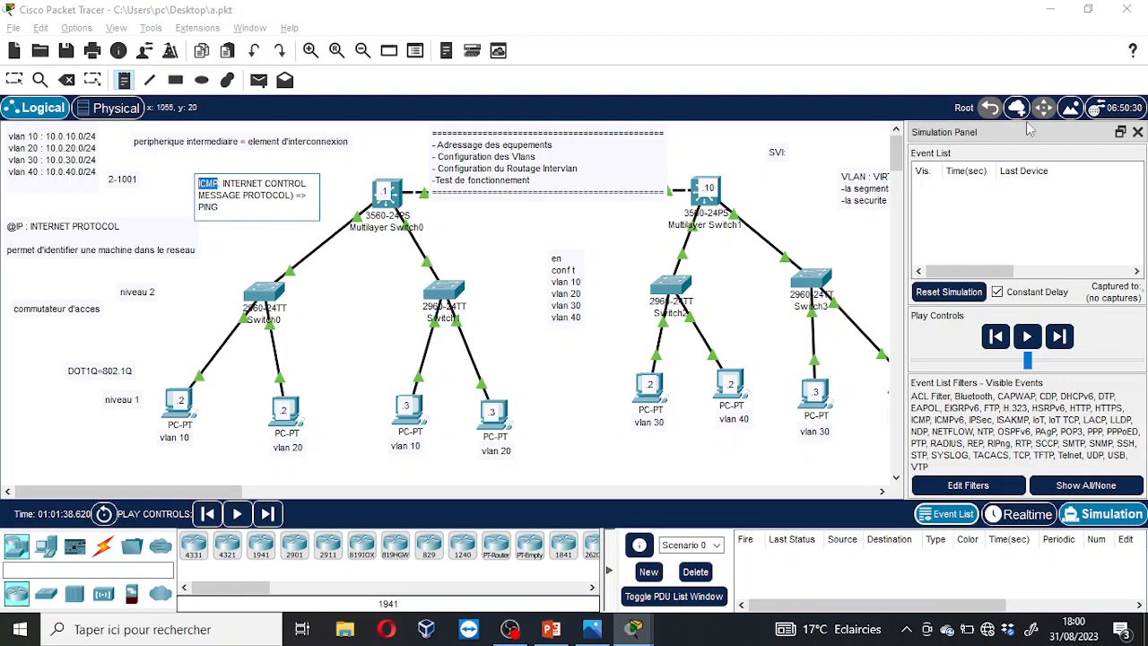
click(1137, 132)
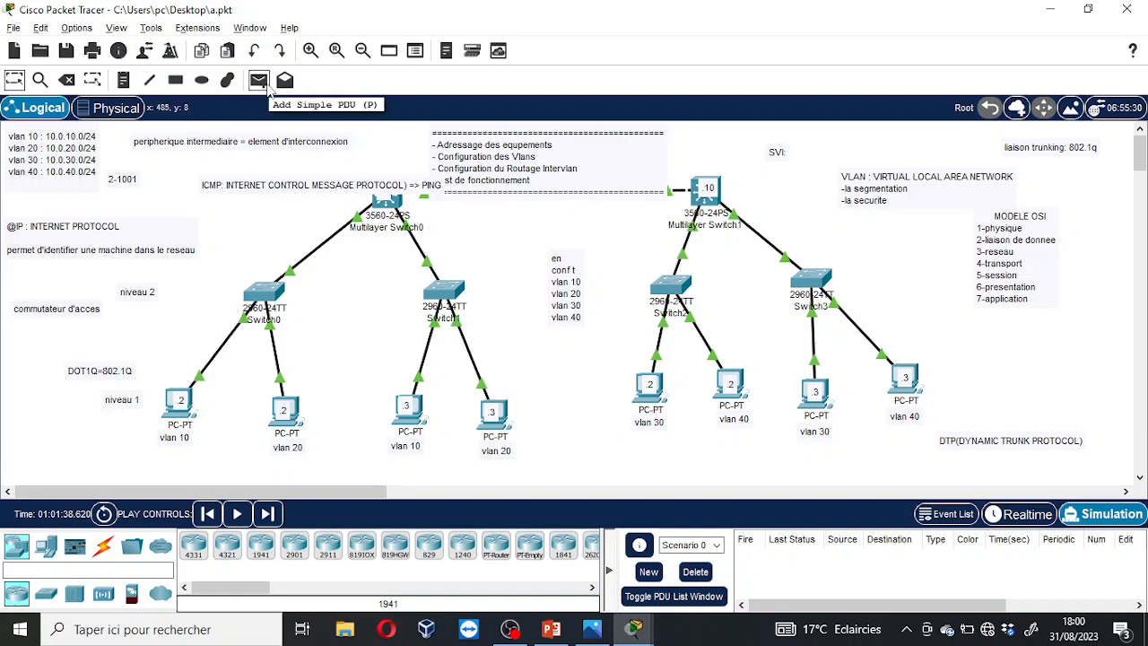
Add the note "PDU: (PROTOCOL DATA UNIT)" above the "DTP(DYNAMIC TRUNK PROTOCOL)" note.
click(261, 81)
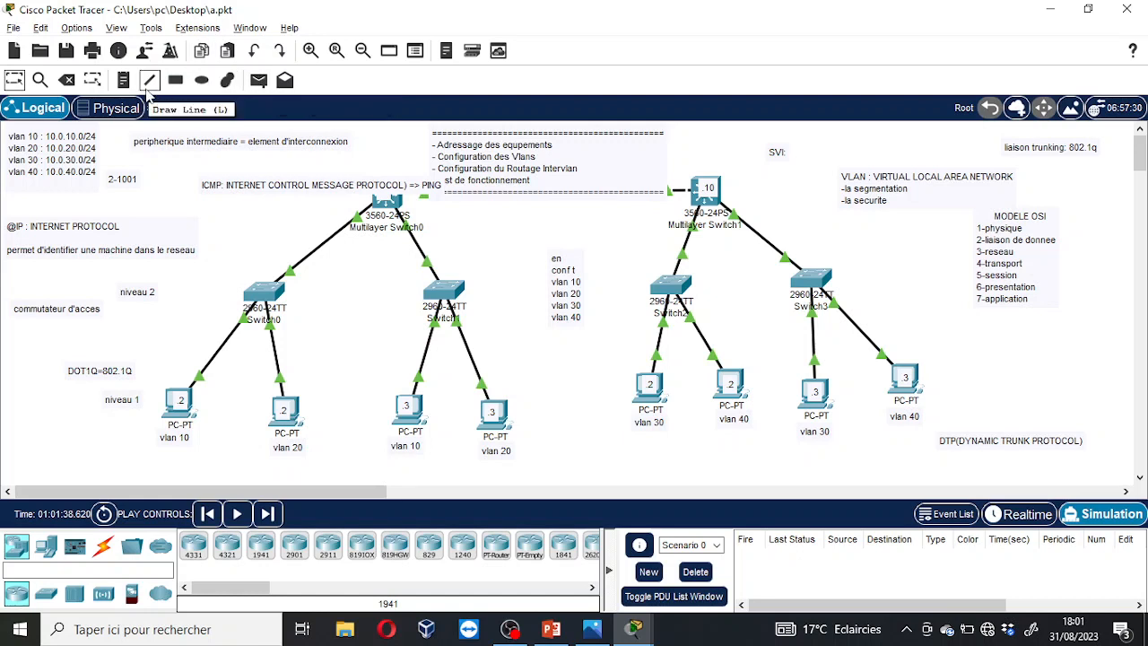
click(15, 80)
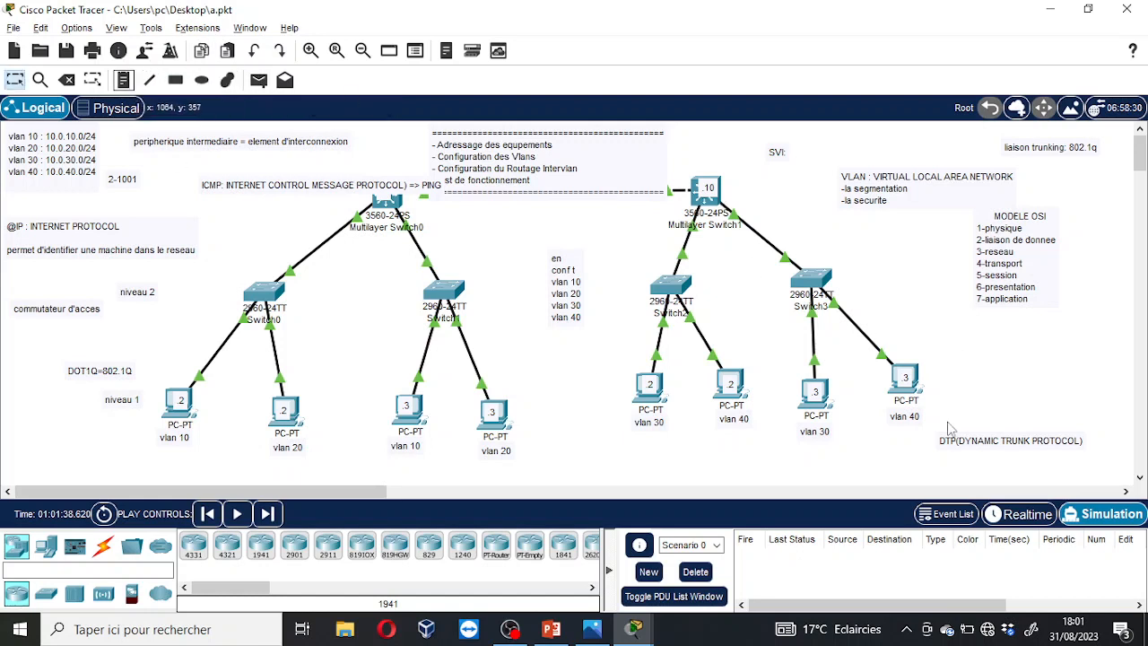
click(124, 80)
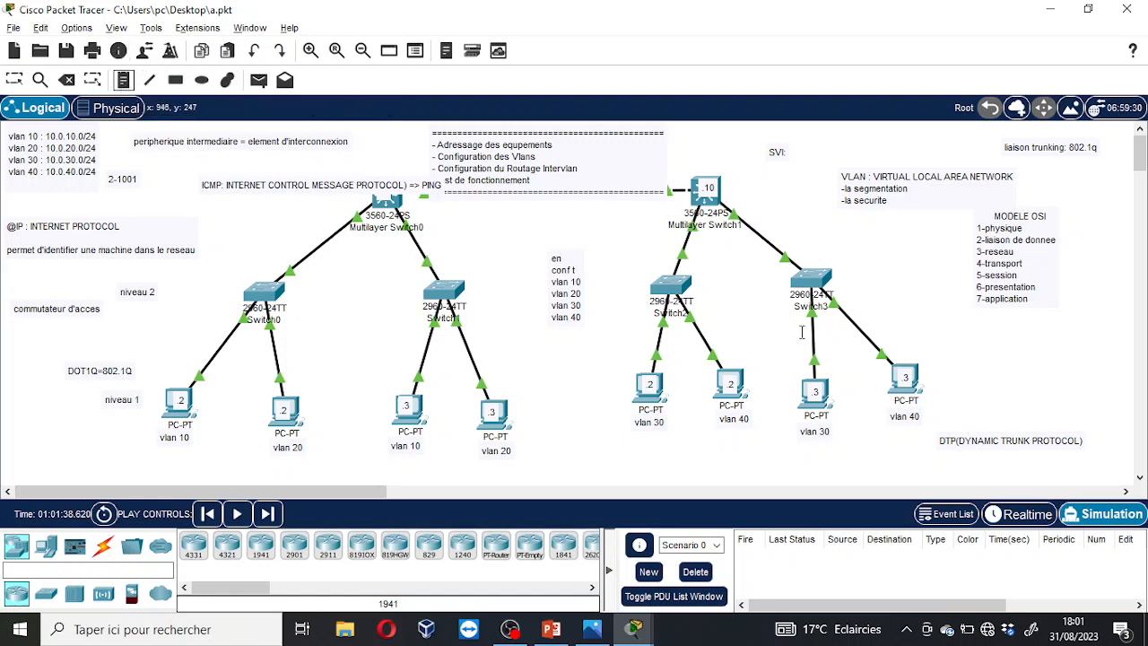
click(1011, 375)
text(PDU: PROTOCOL DATA UNI)
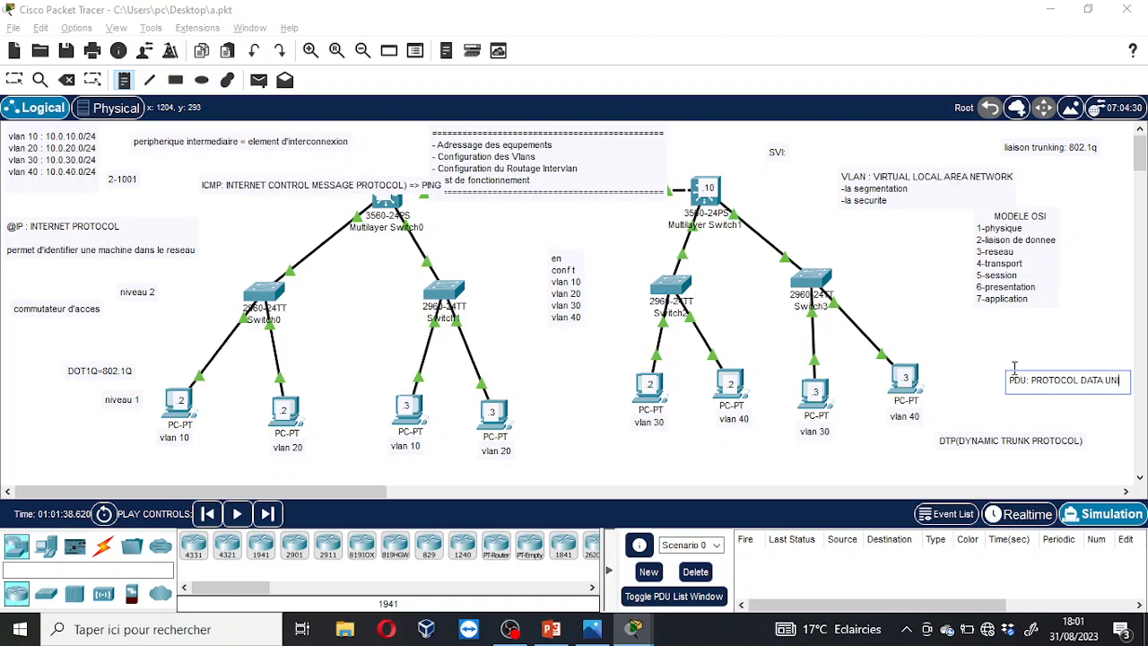
text())
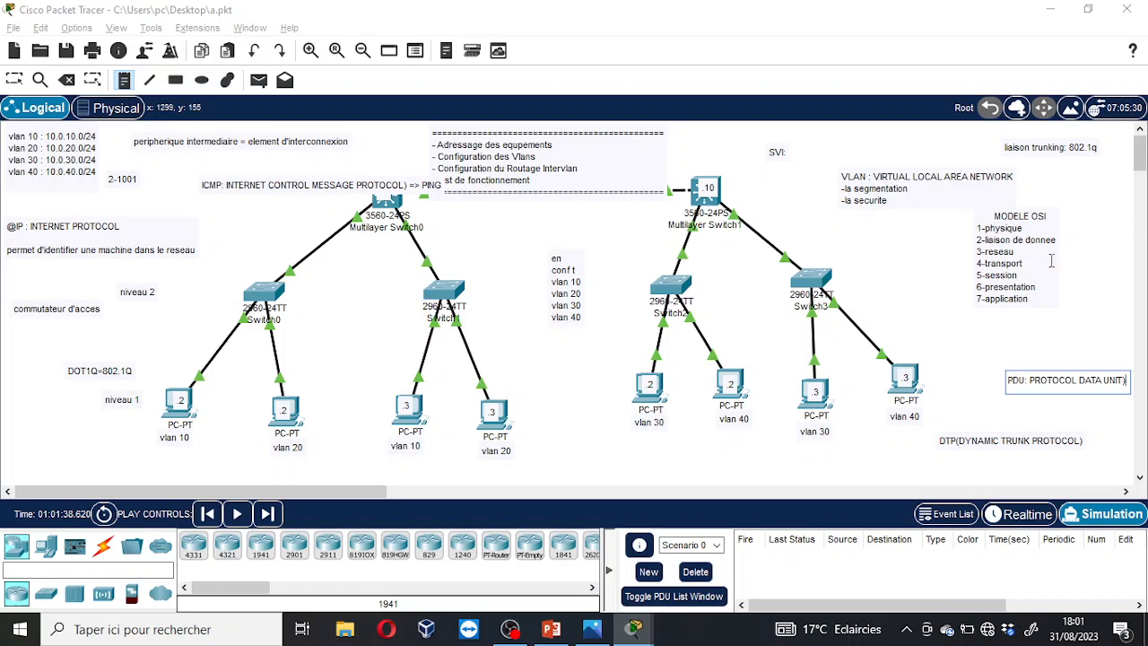
click(15, 80)
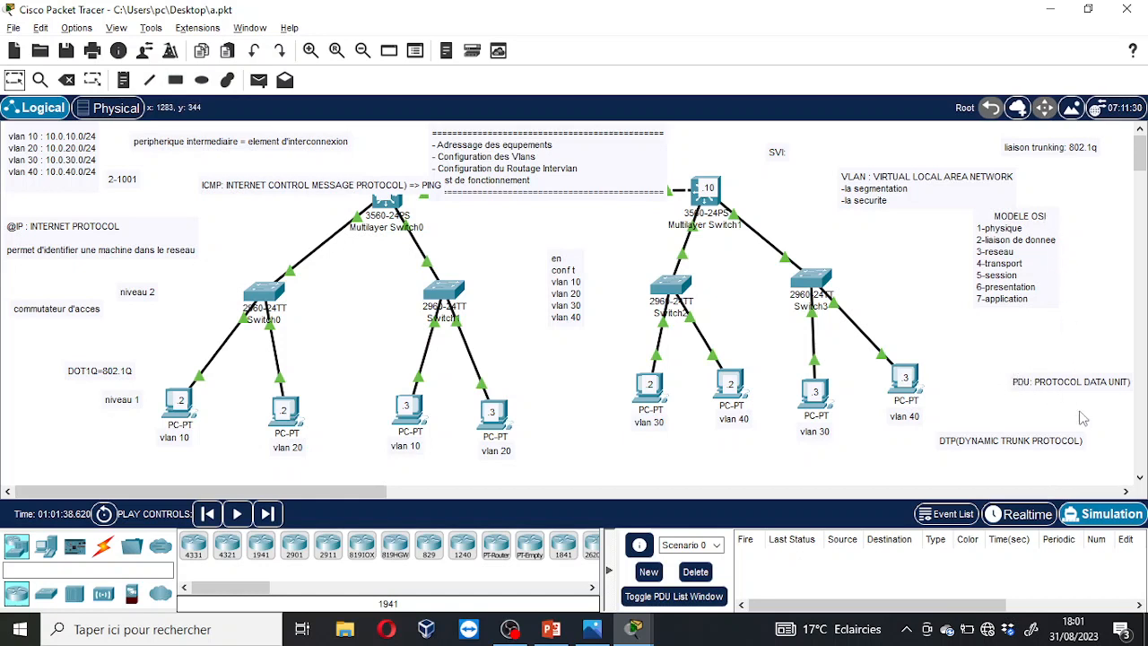
click(1053, 384)
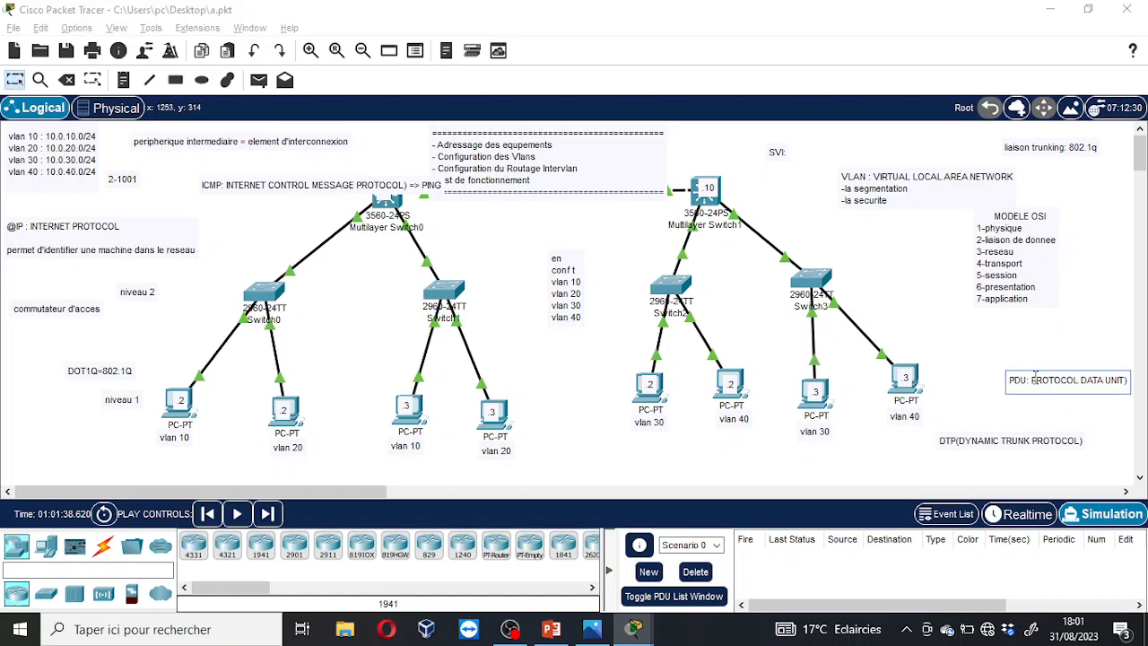
text(()
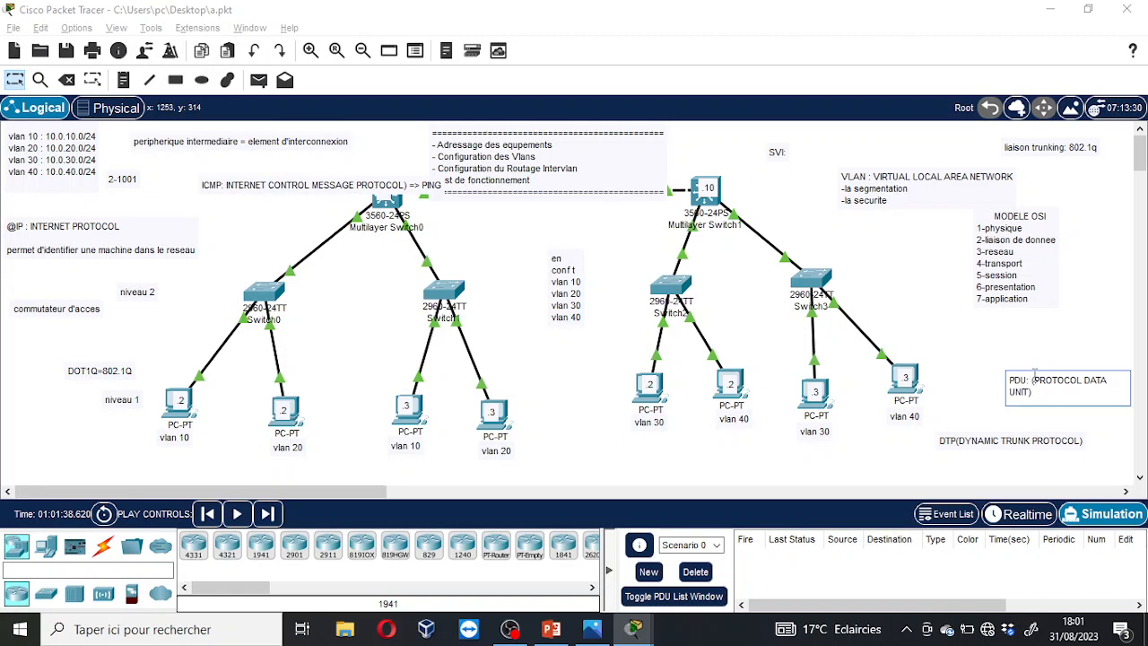
click(934, 311)
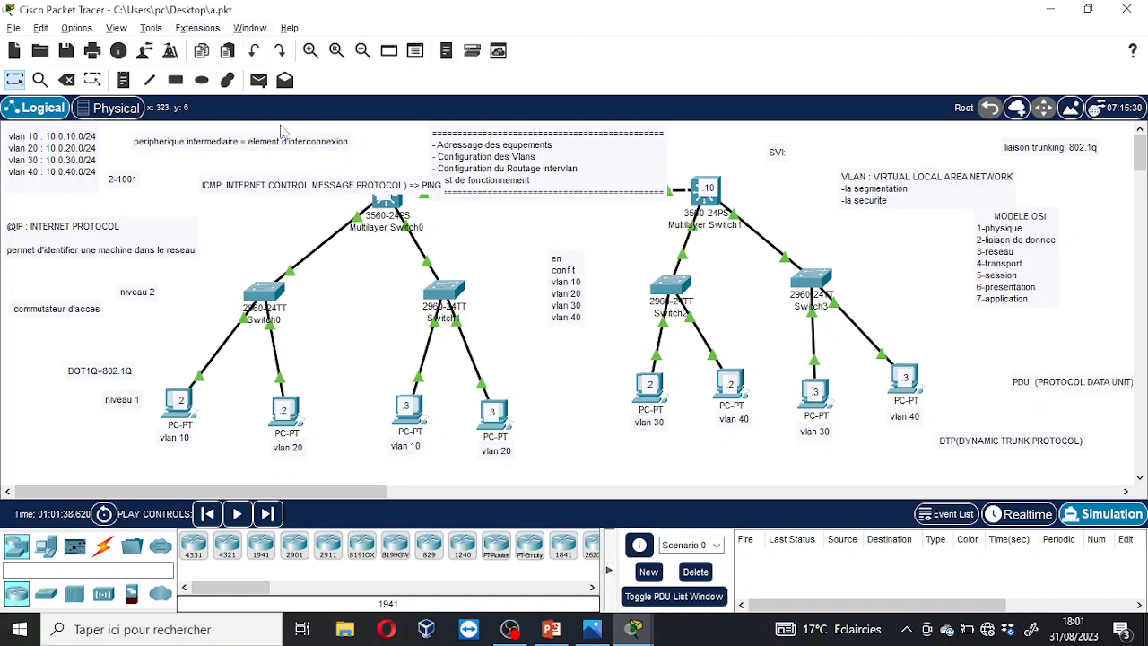
drag(363, 187, 164, 208)
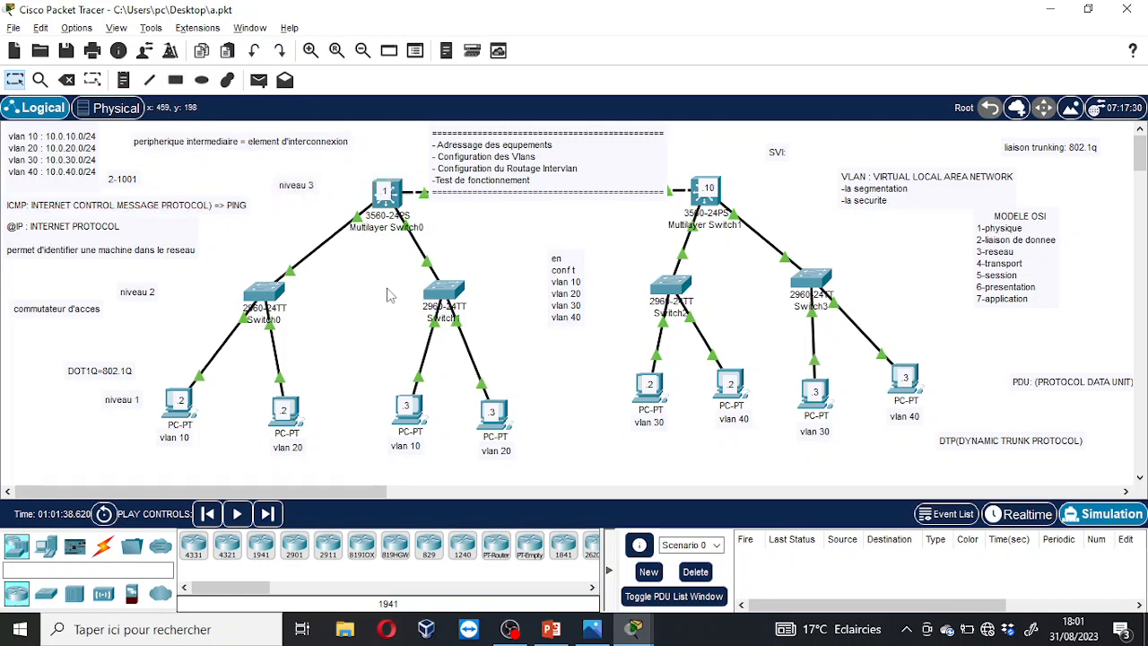
click(259, 83)
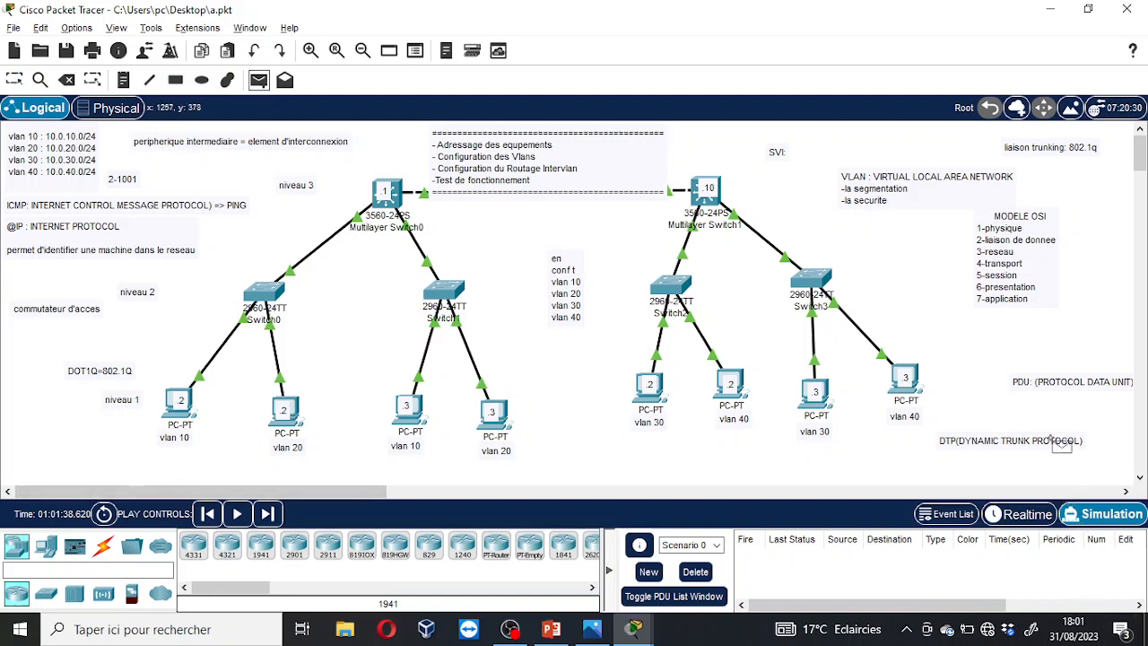
click(15, 79)
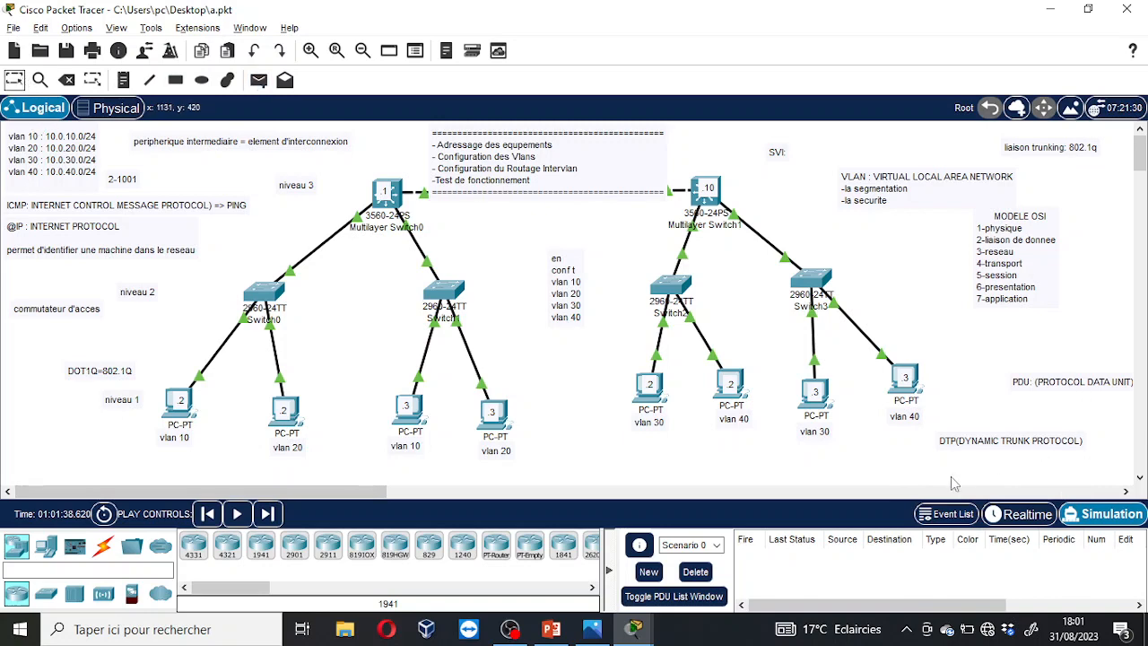
Show the simulation panel again, and raise the simulation's playback speed.
click(946, 515)
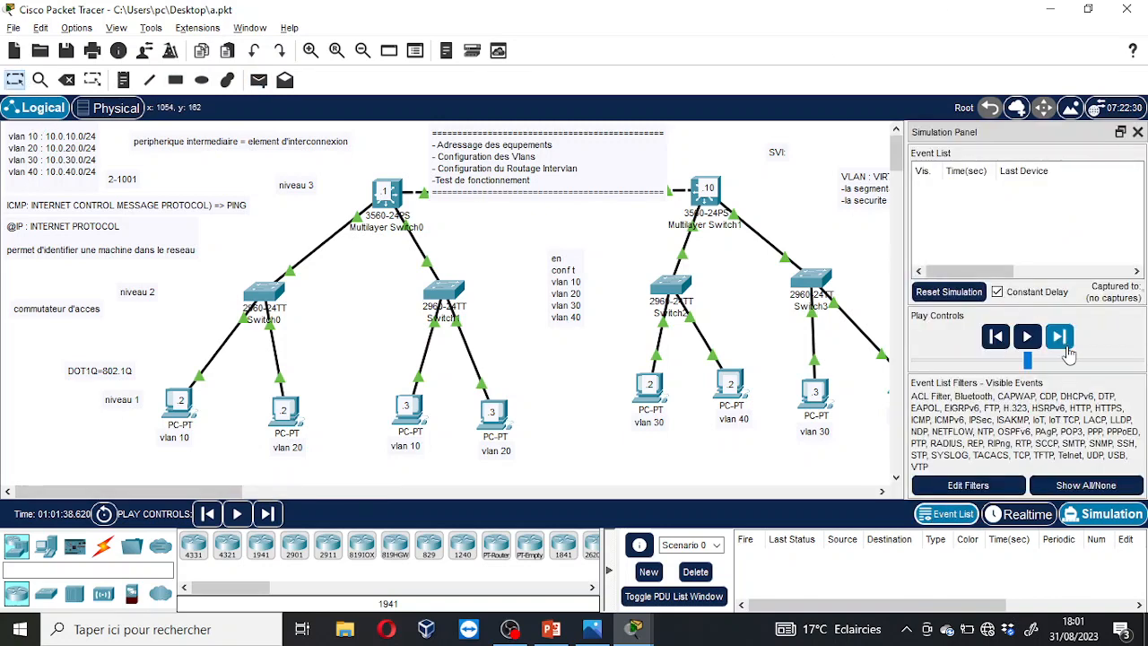
drag(1029, 361, 1070, 362)
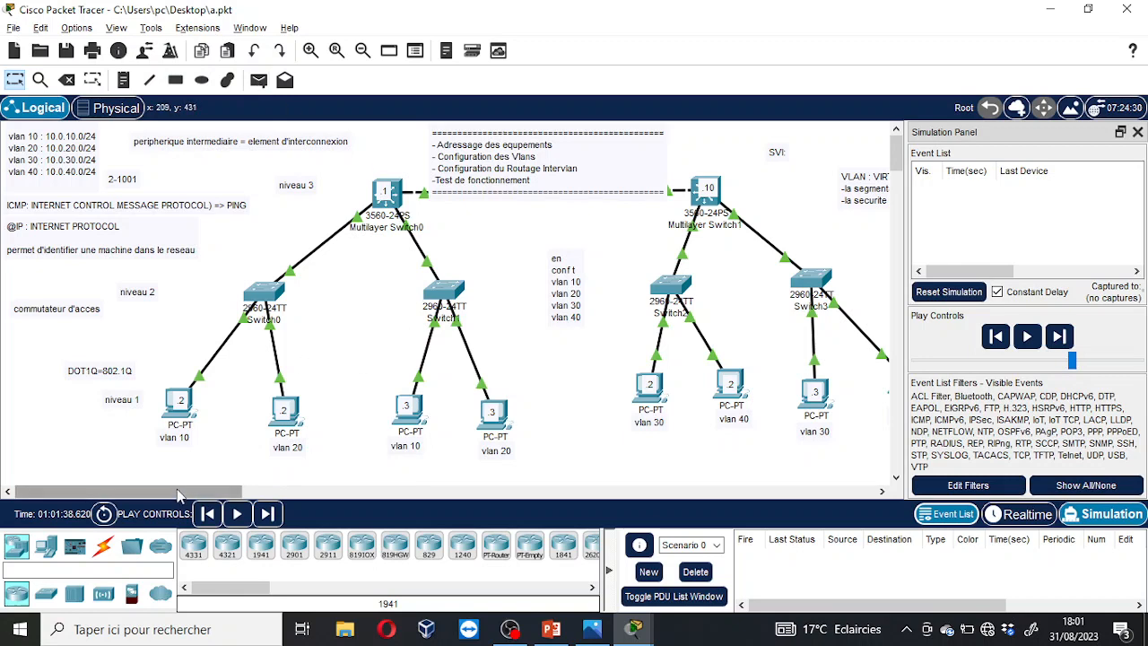
drag(176, 492, 204, 497)
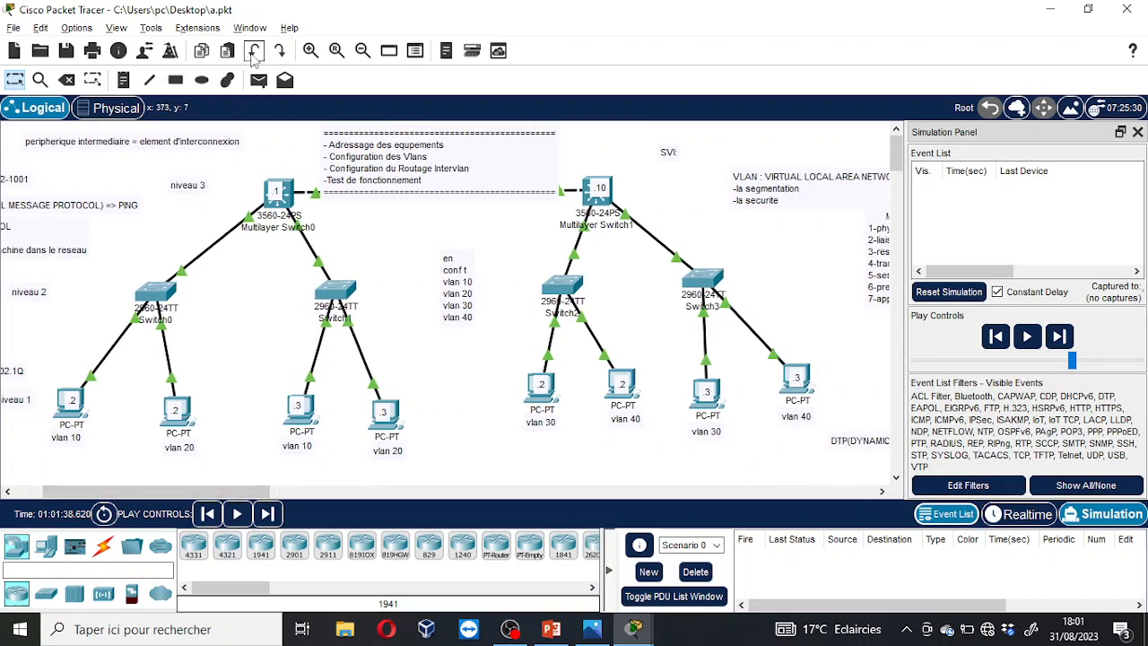
Add a simple PDU from the VLAN 10 PC under Switch0 to the VLAN 10 PC under Switch1, and delete the scenario.
click(258, 80)
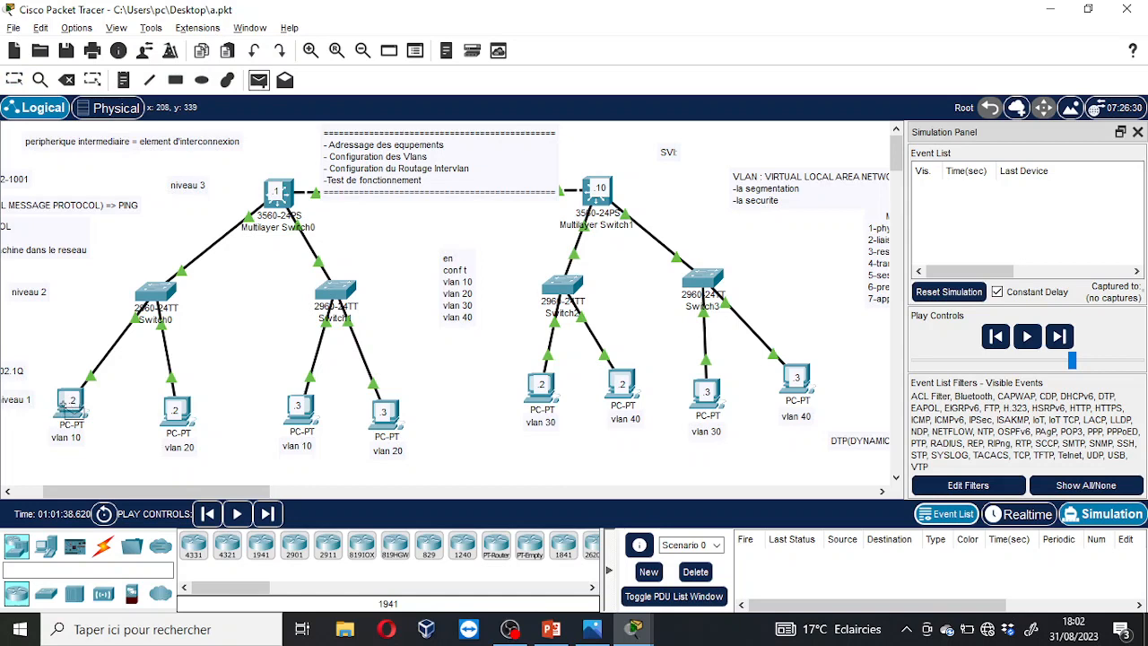
click(72, 402)
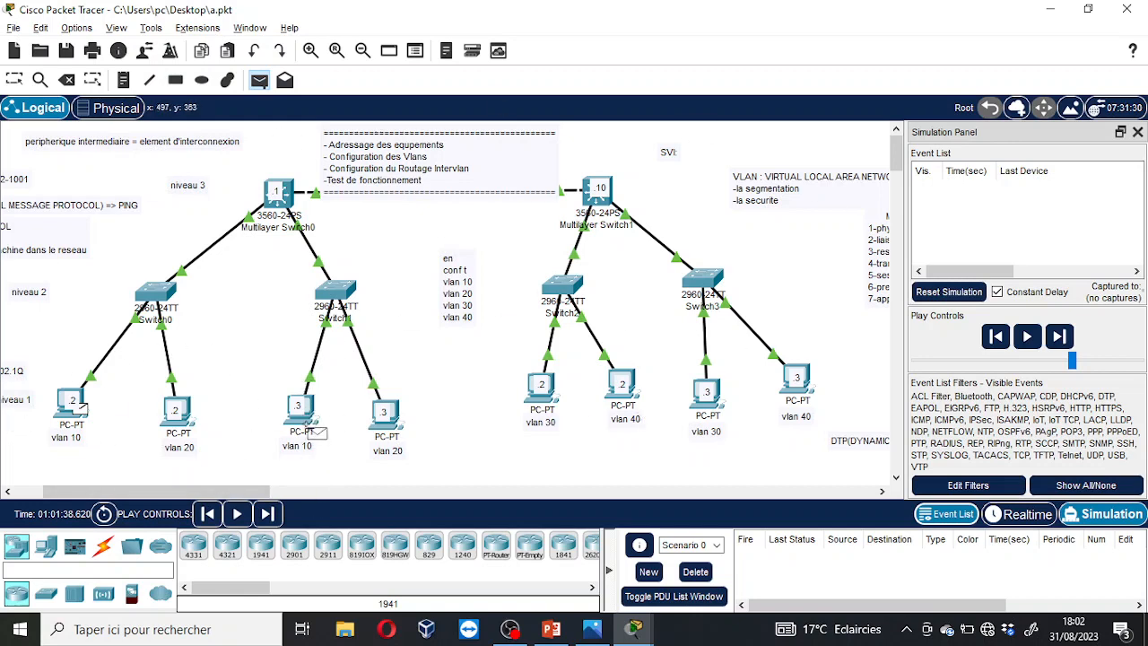
click(303, 413)
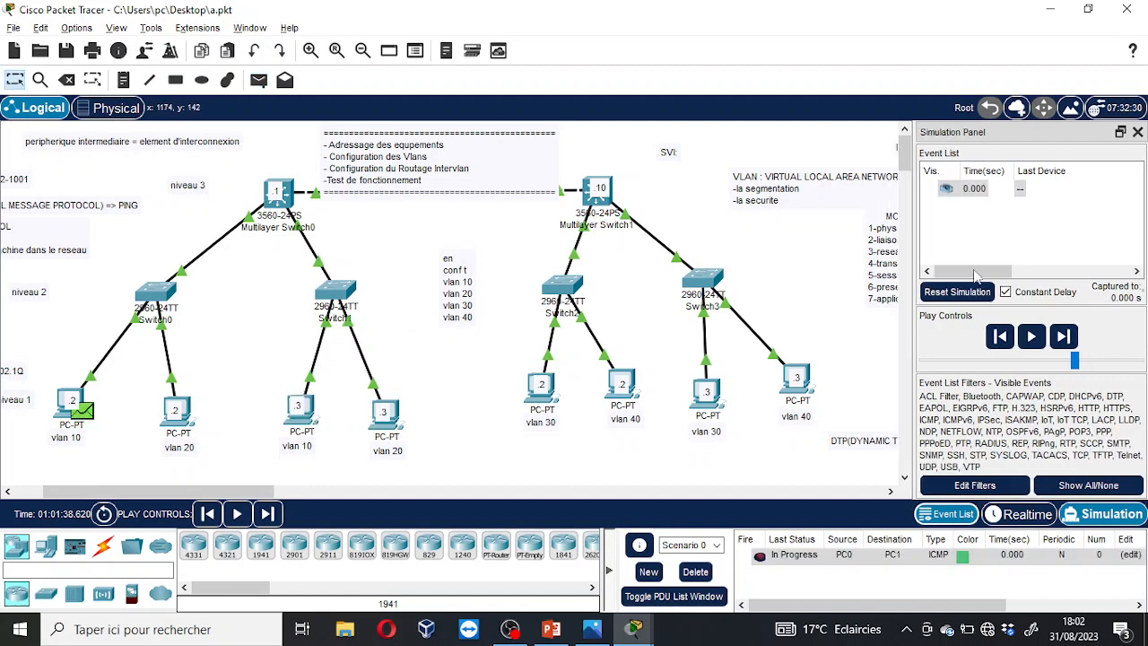
click(695, 571)
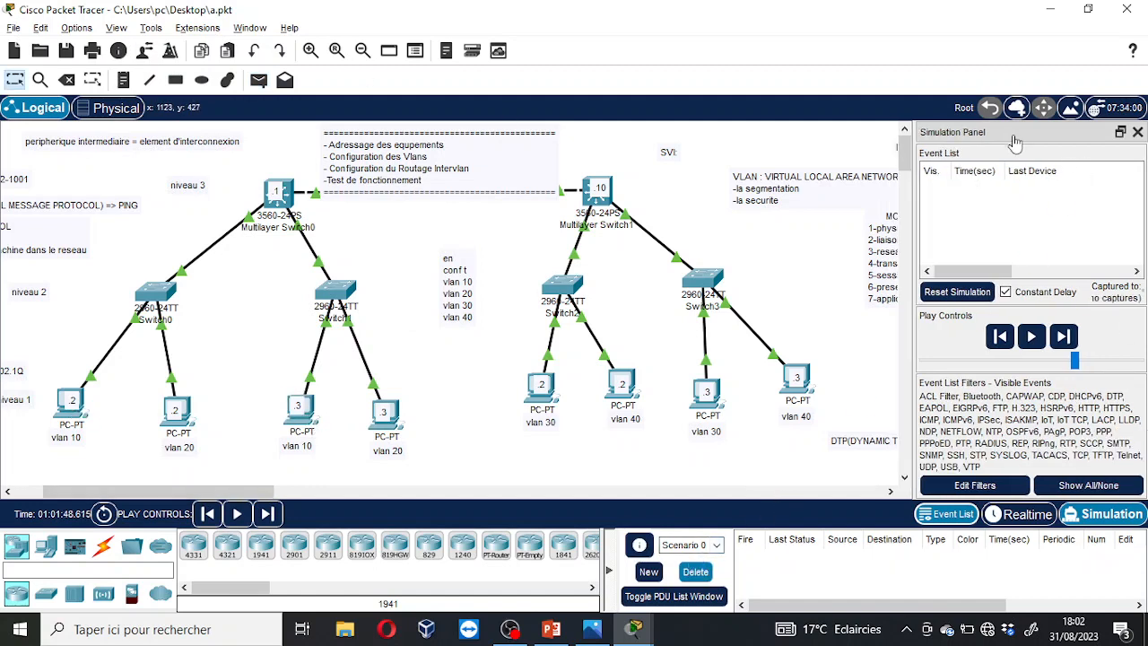
Leave the running configuration listing on Multilayer Switch0, enable IPv4 routing with "ip routing", and put the switch window away.
click(281, 204)
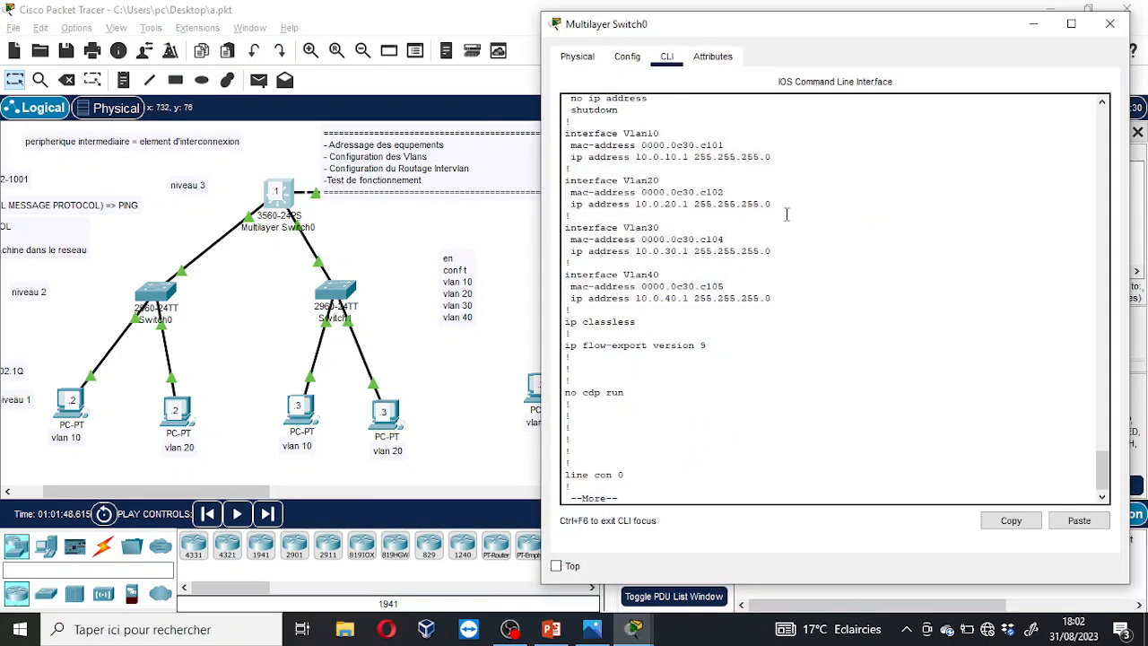
key(ctrl+c)
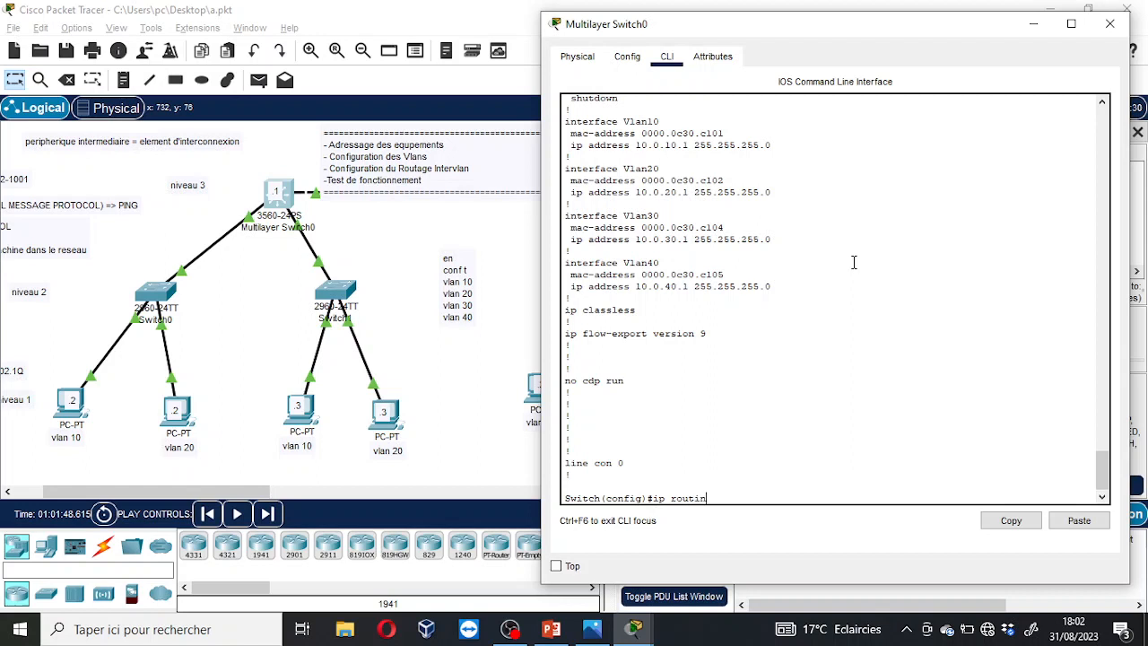
text(ip routing)
key(Return)
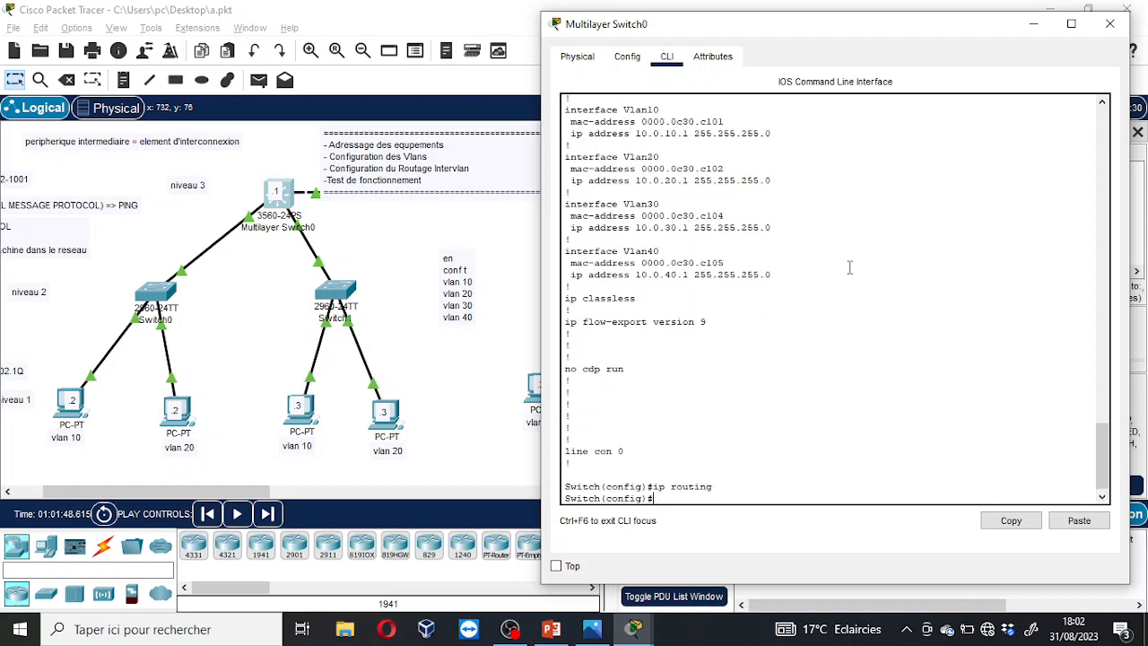
drag(714, 486, 666, 486)
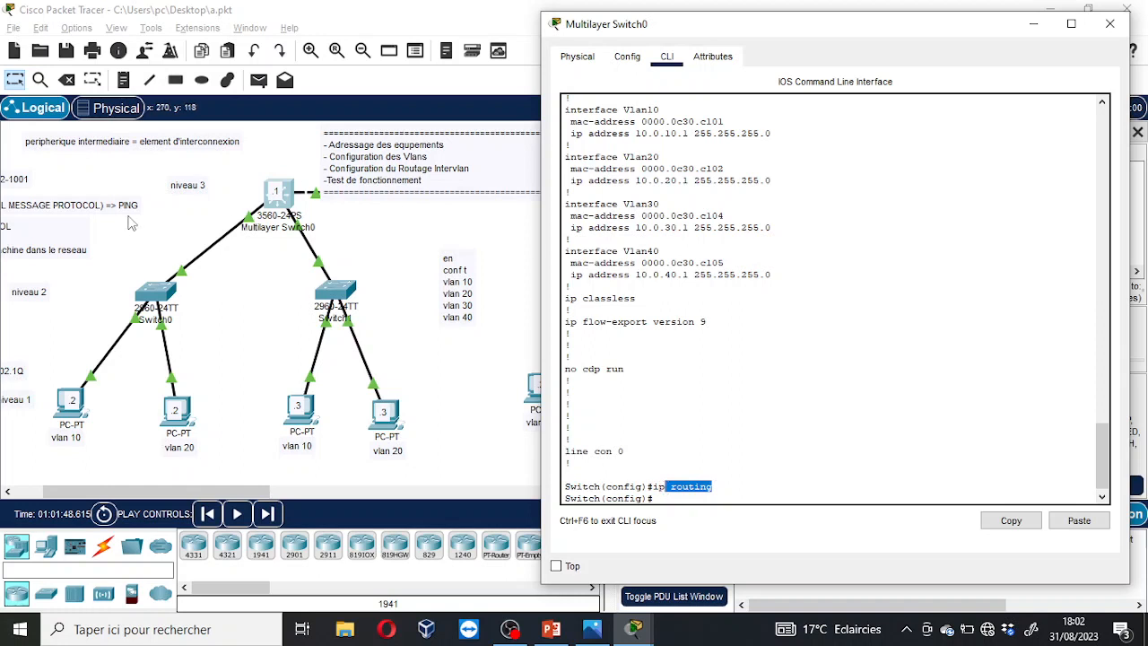
click(820, 188)
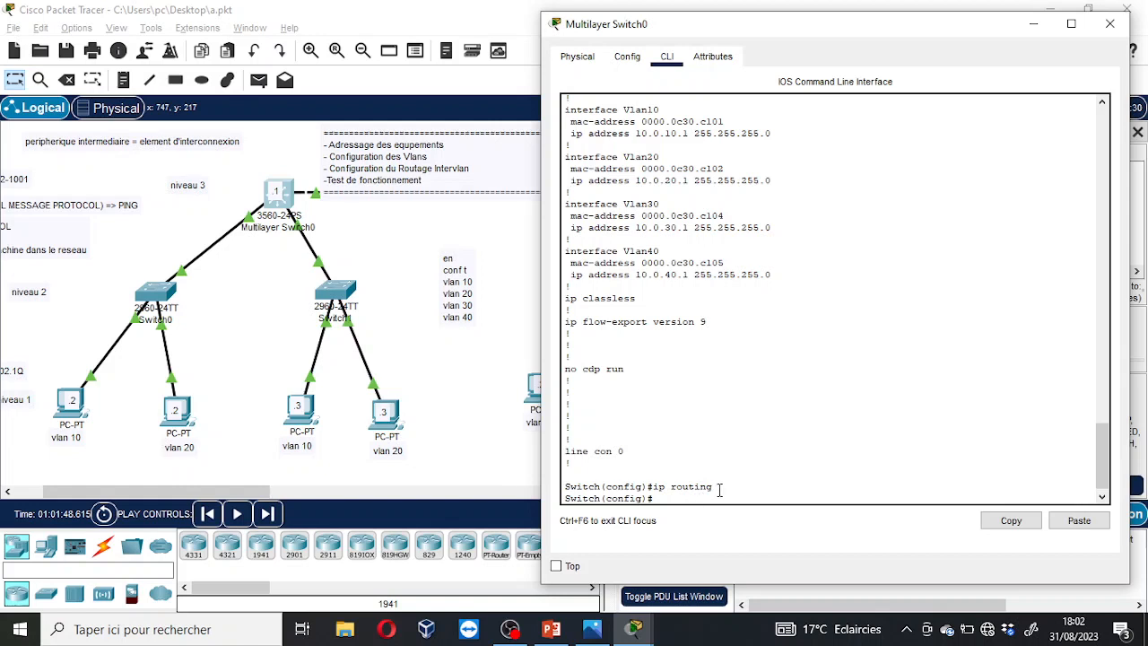
drag(719, 489, 655, 486)
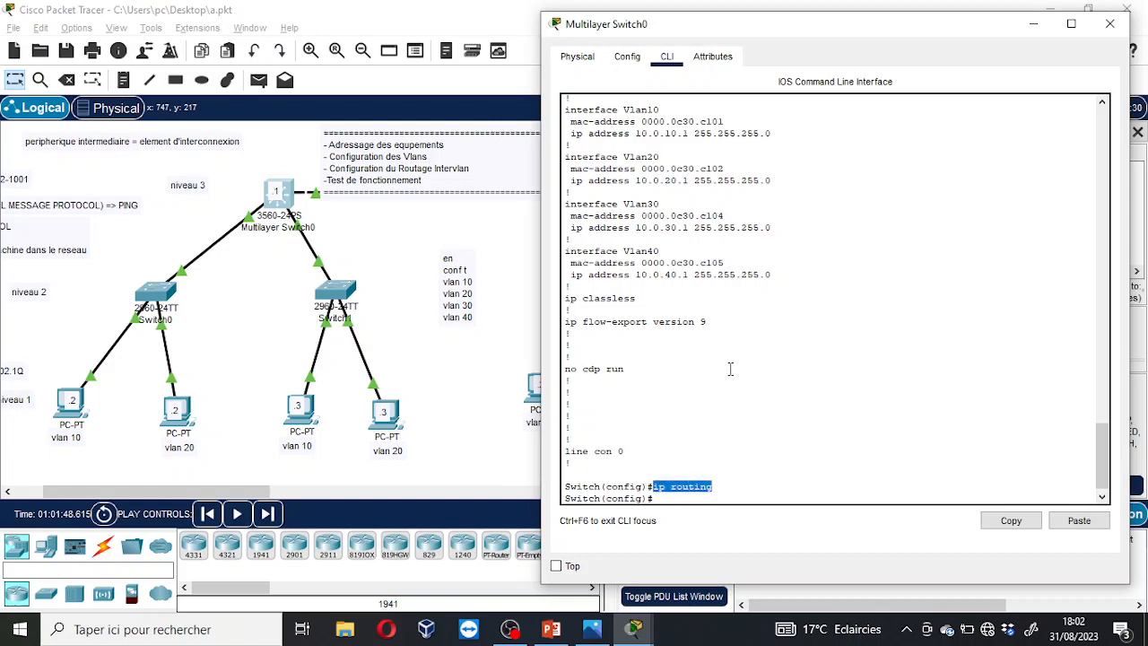
click(809, 320)
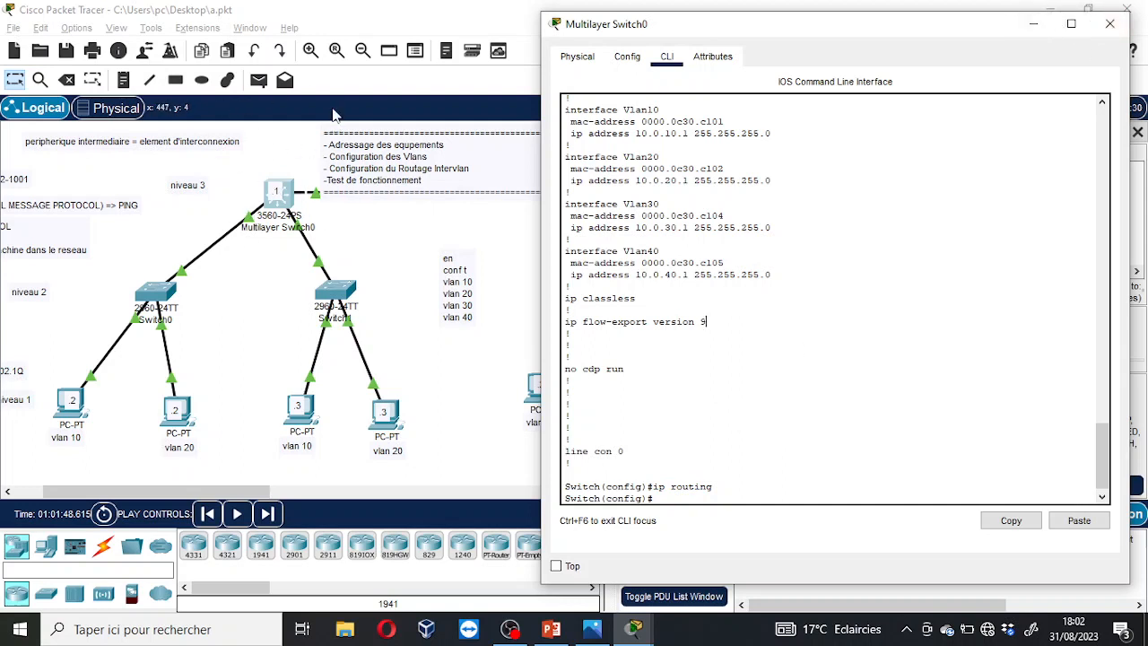
click(1032, 25)
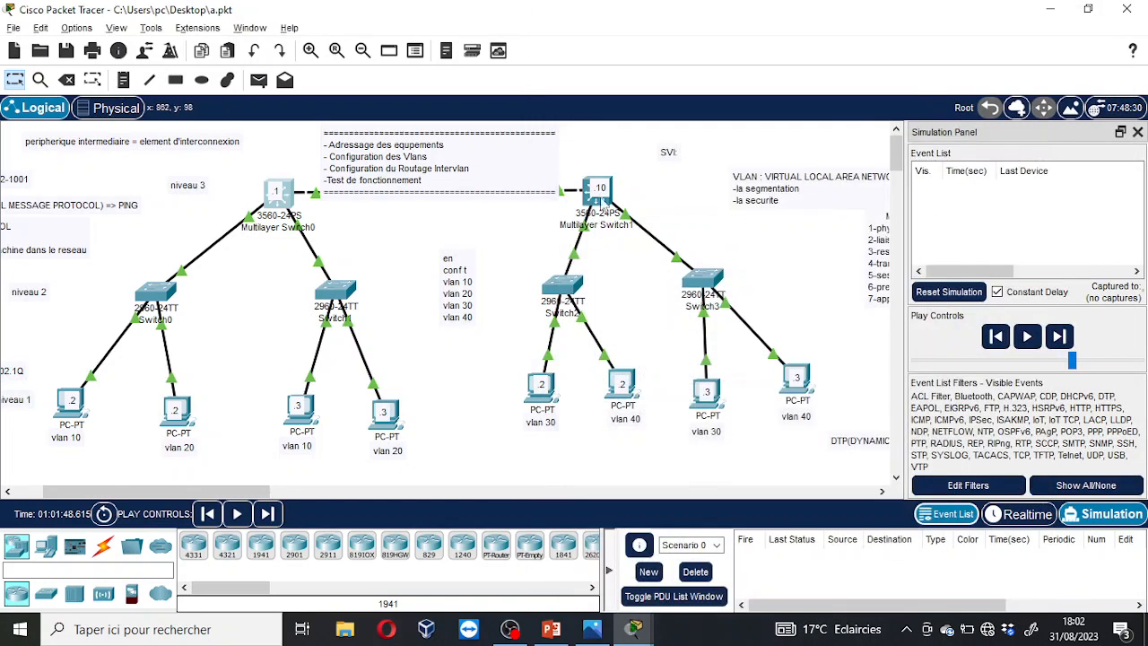
Enable IPv4 routing on Multilayer Switch1 with "ip routing" in global configuration mode, and put the switch window away.
click(599, 203)
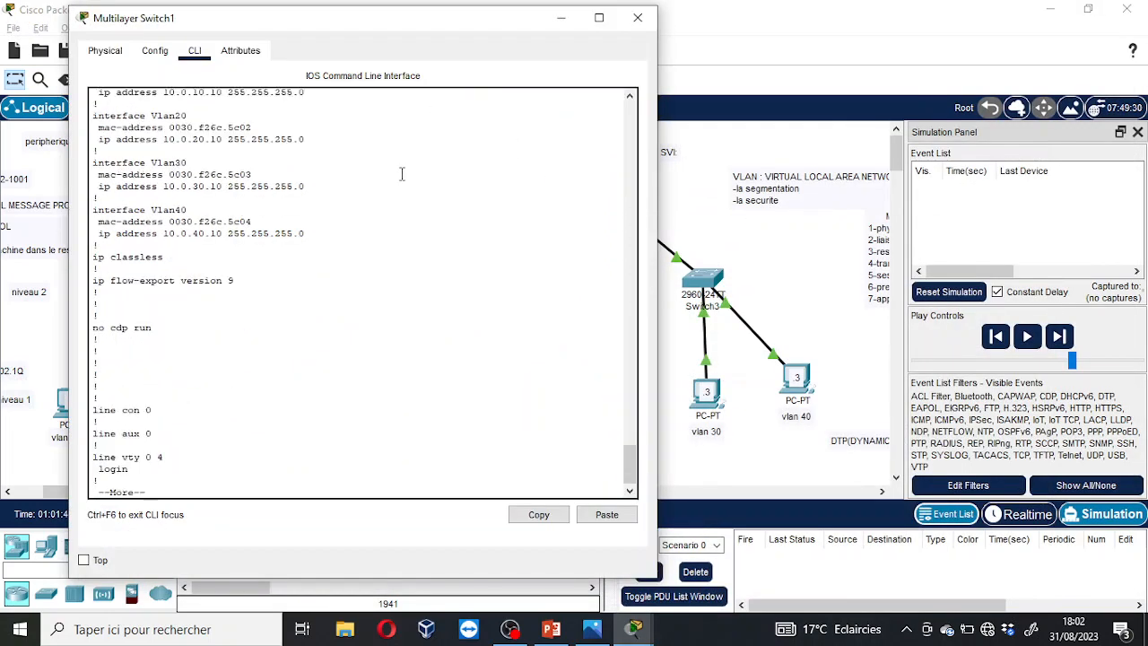
text(conf )
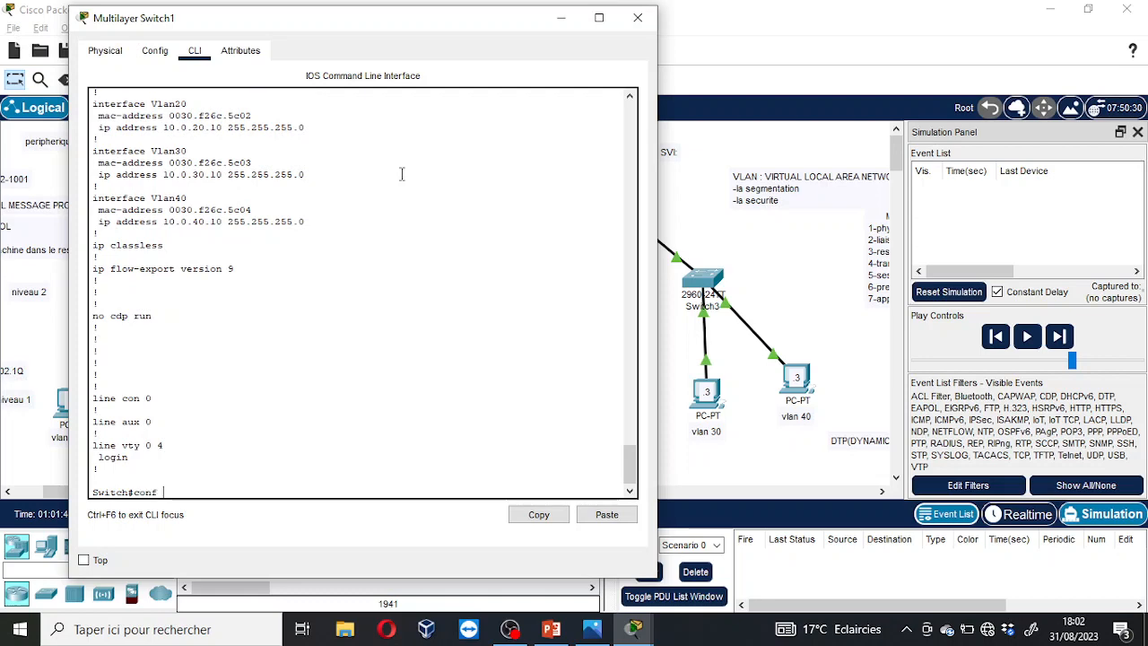
text(t)
key(Return)
text(ip rout)
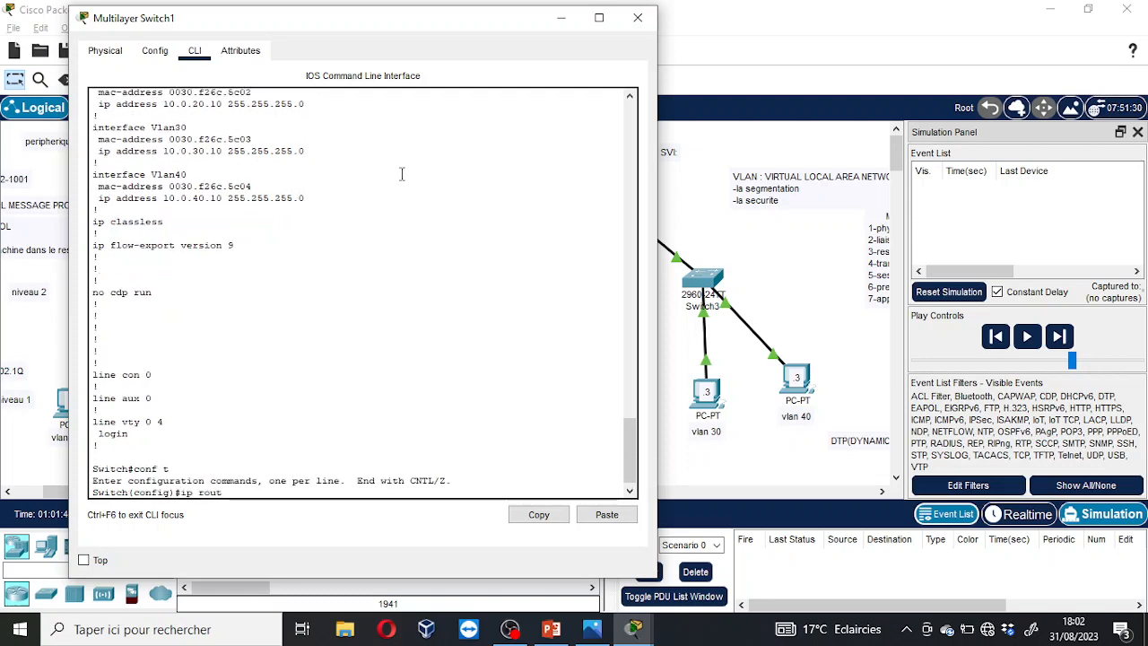
text(ing)
key(Return)
click(562, 18)
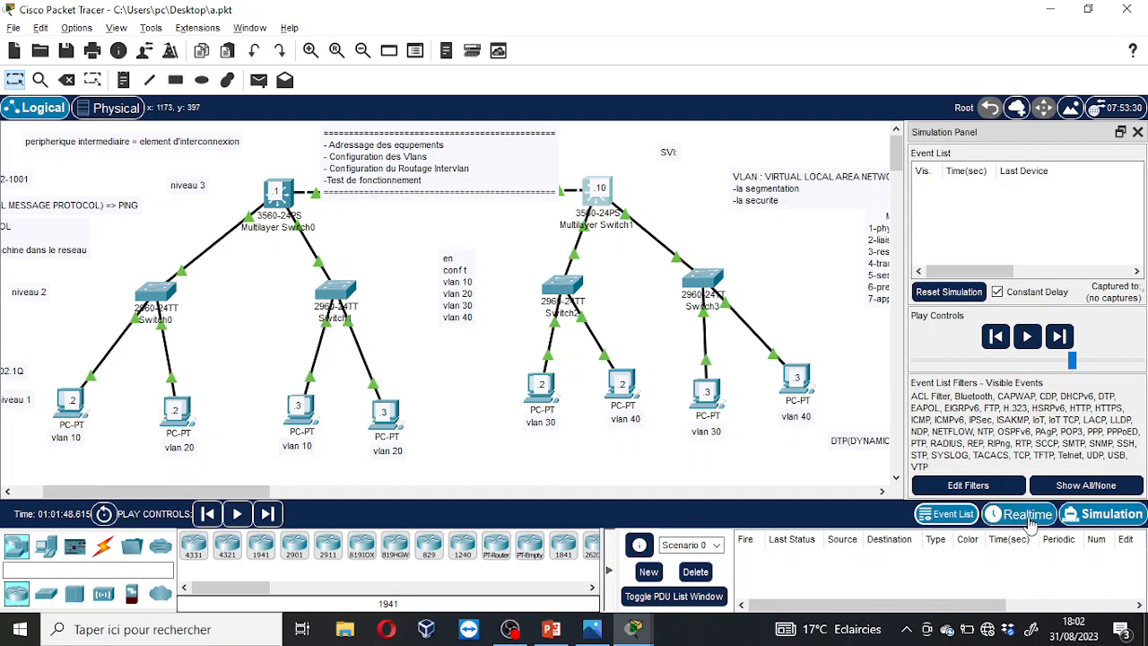
Restart simulation mode, simulate a simple PDU from the VLAN 10 PC under Switch0 to the VLAN 10 PC under Switch1, and delete the scenario.
click(1028, 518)
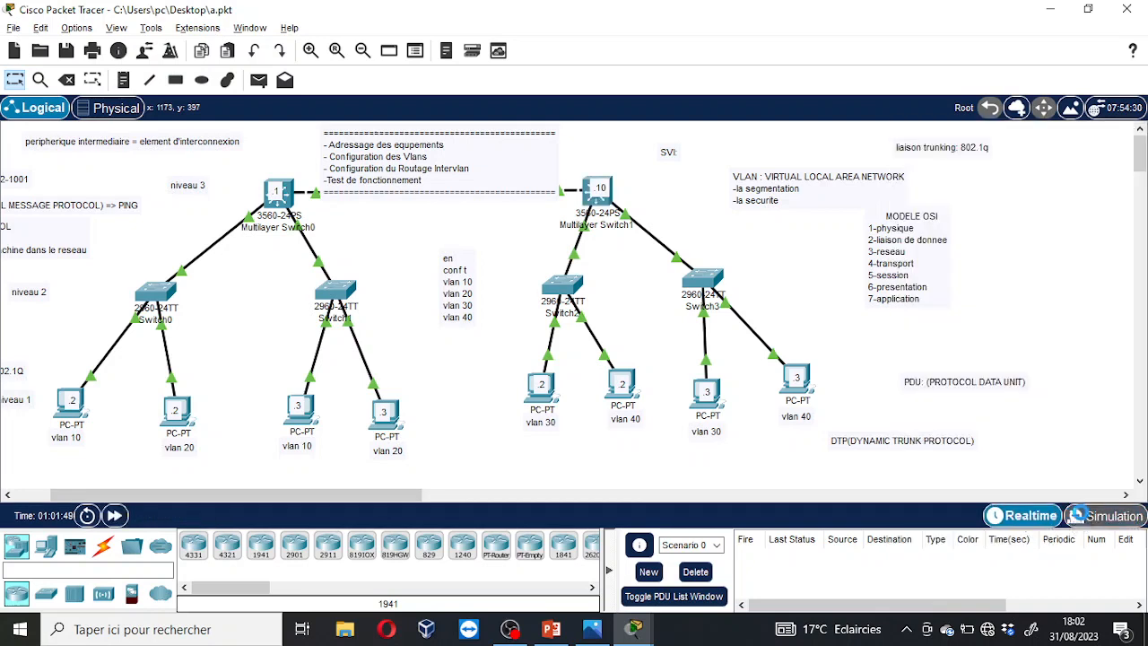
key(shift+s)
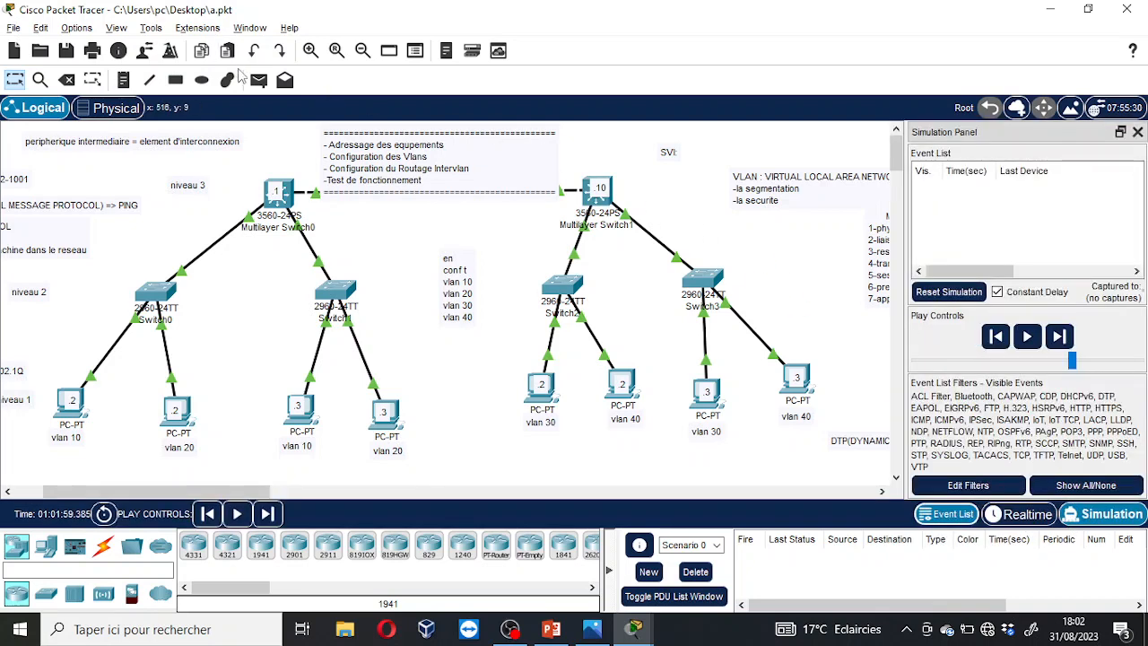
click(259, 80)
click(72, 411)
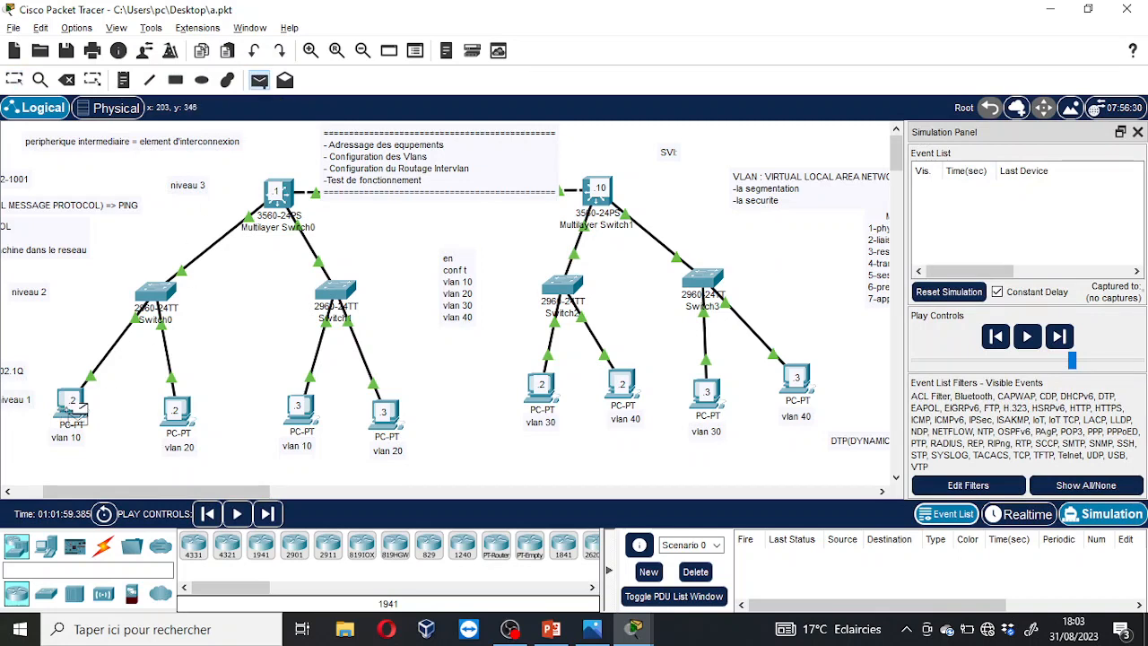
click(304, 429)
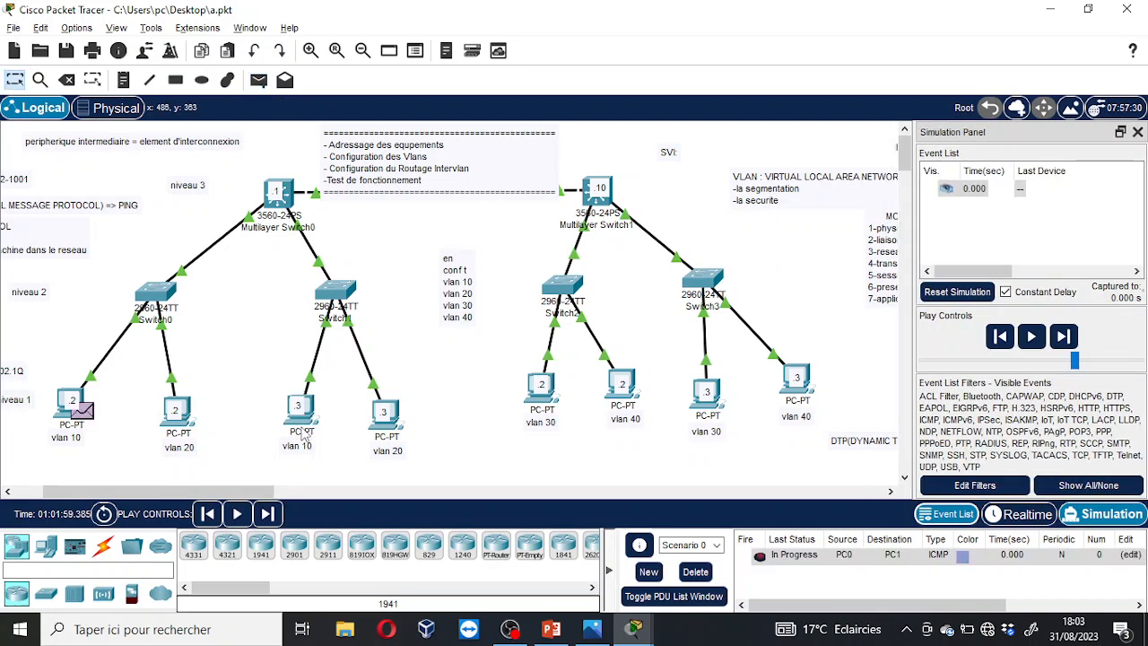
click(1064, 346)
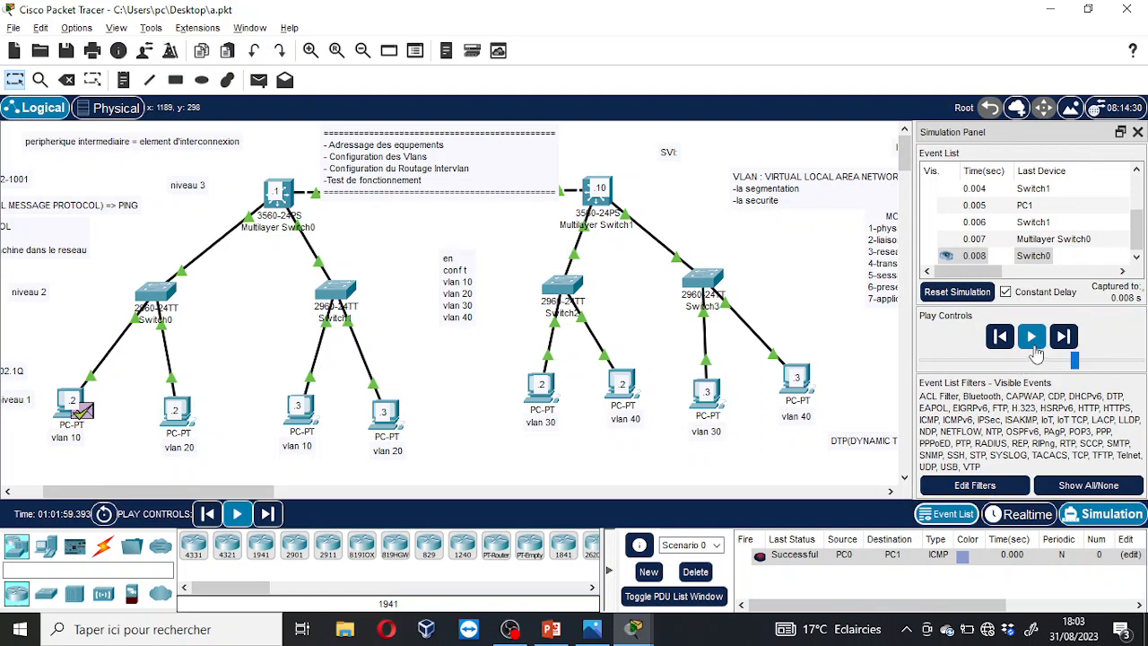
click(1033, 347)
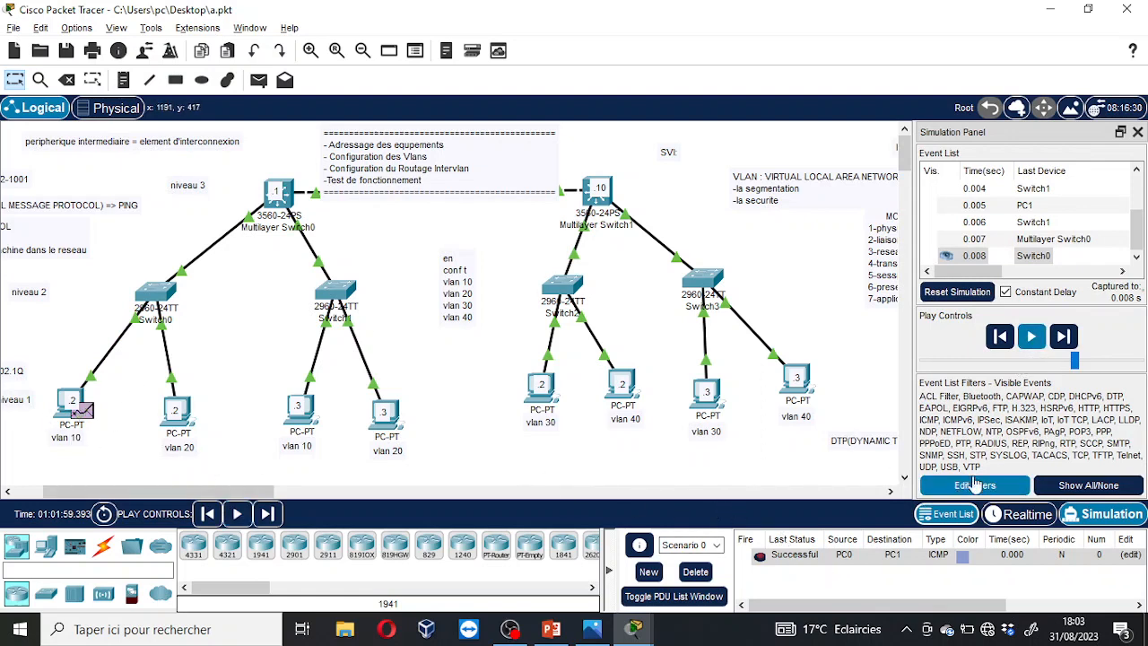
click(695, 572)
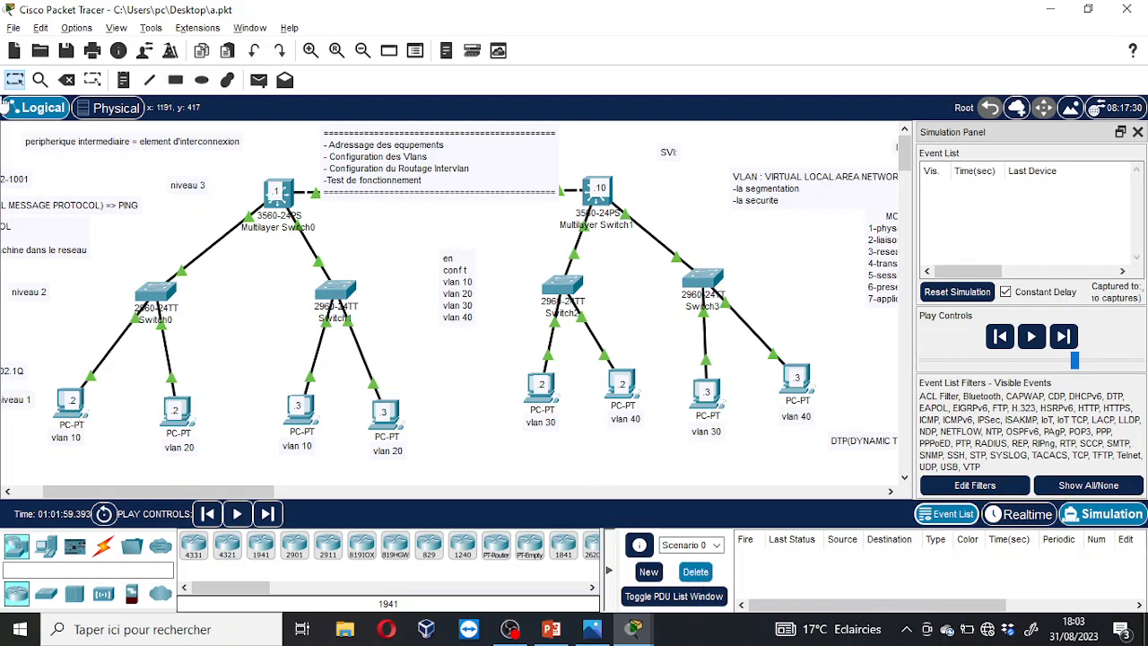
Simulate a simple PDU from the VLAN 10 PC under Switch0 to the VLAN 20 PC under Switch1, and delete the scenario.
click(259, 80)
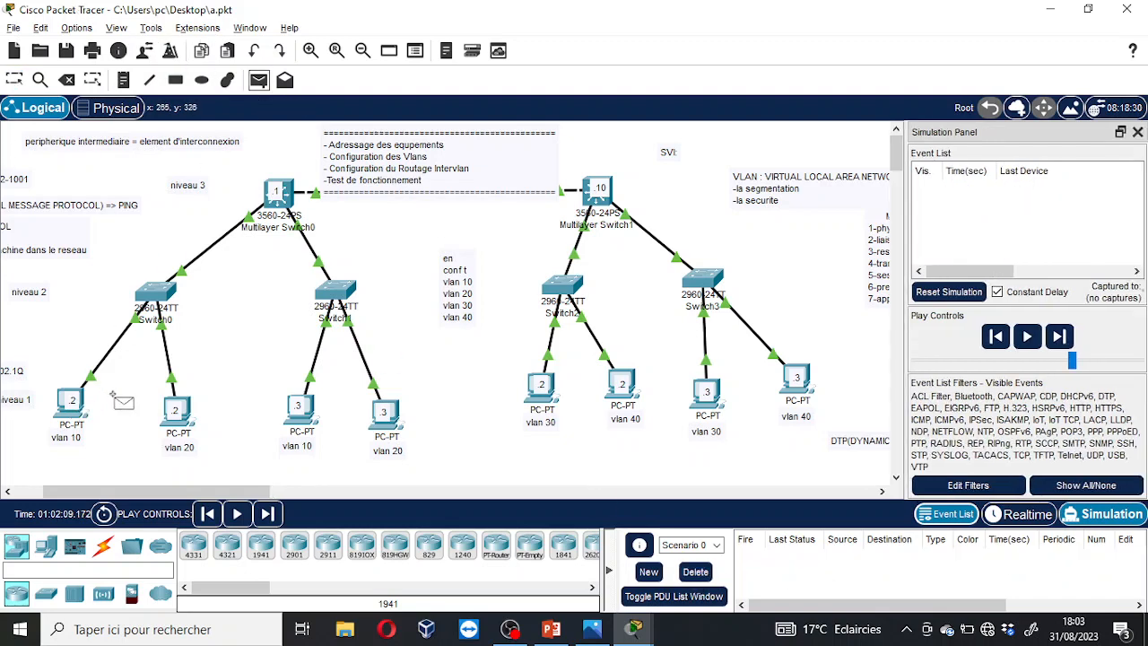
click(63, 413)
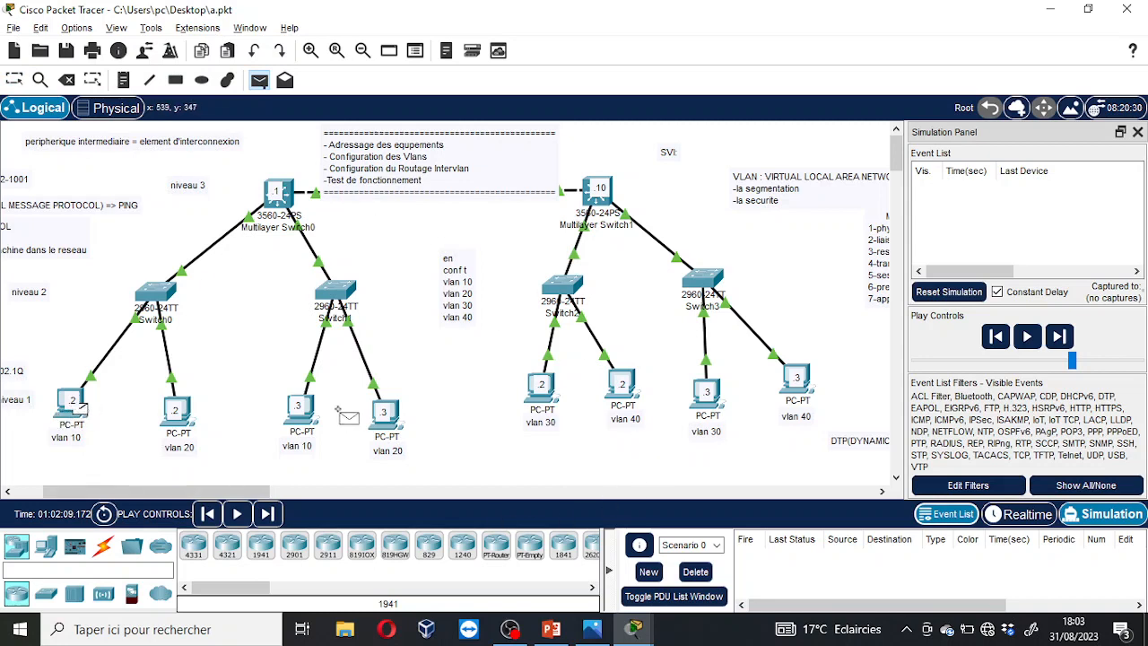
click(379, 422)
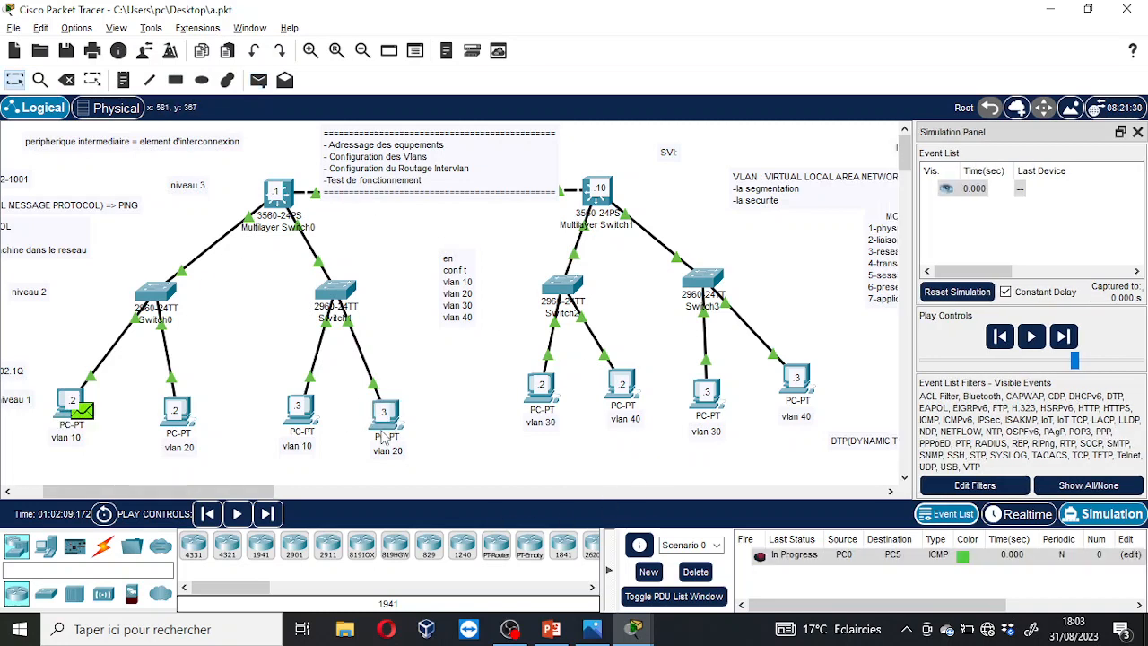
click(1036, 345)
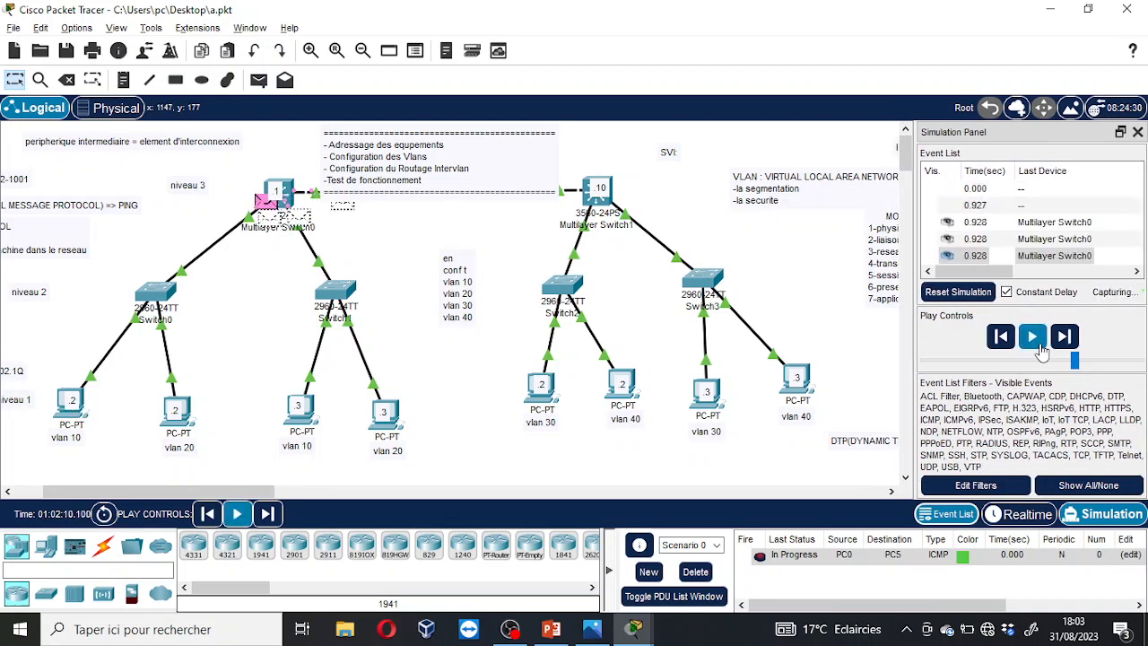
click(695, 571)
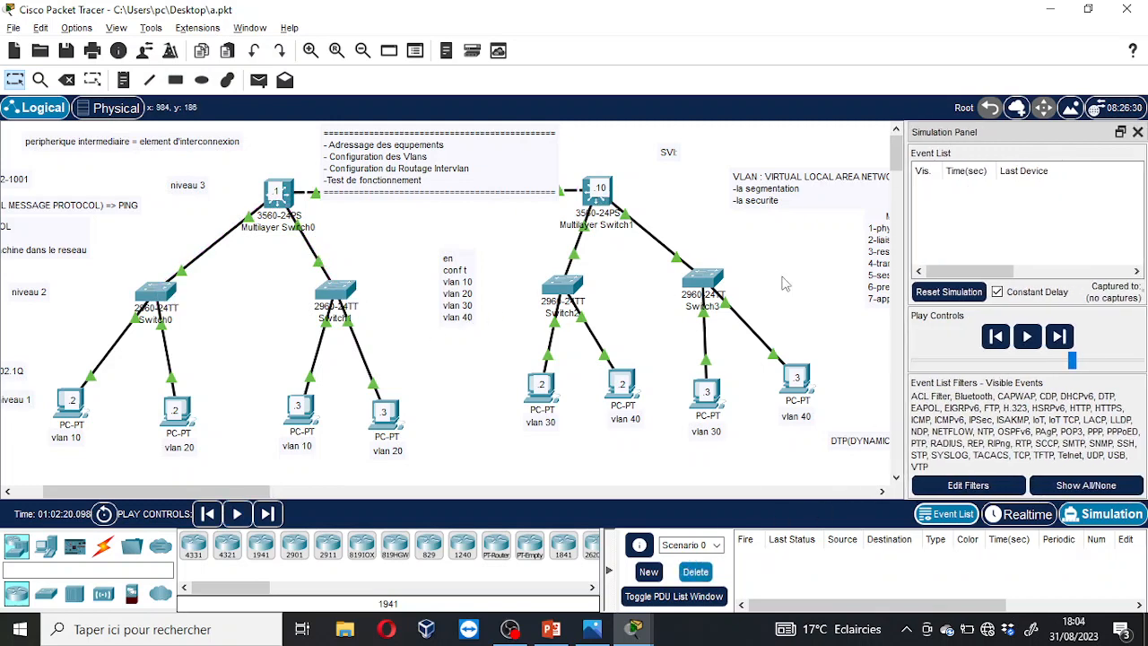
Hide all event types in the simulation's event filters, drop the pending simple PDU, and return to realtime mode.
click(259, 81)
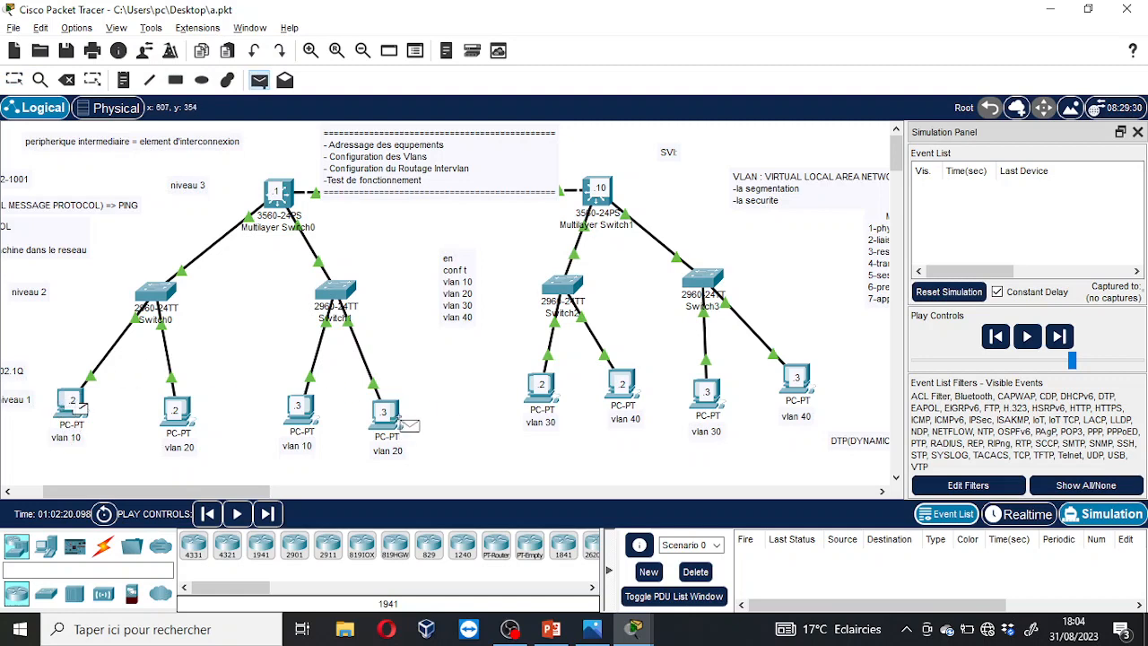
click(1095, 488)
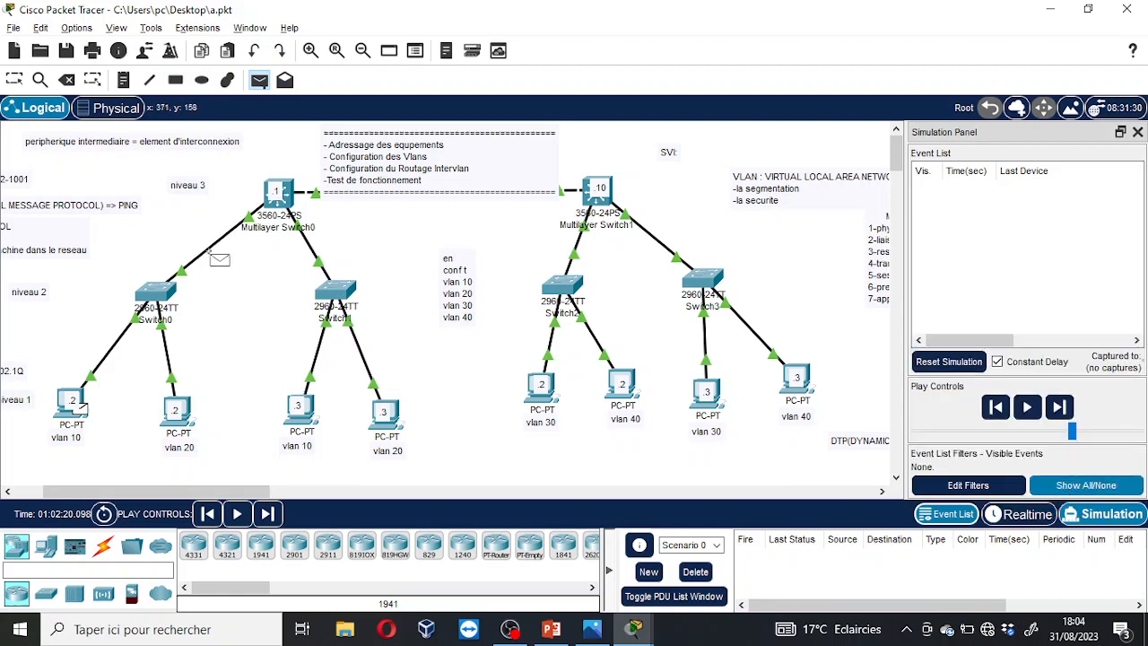
click(16, 82)
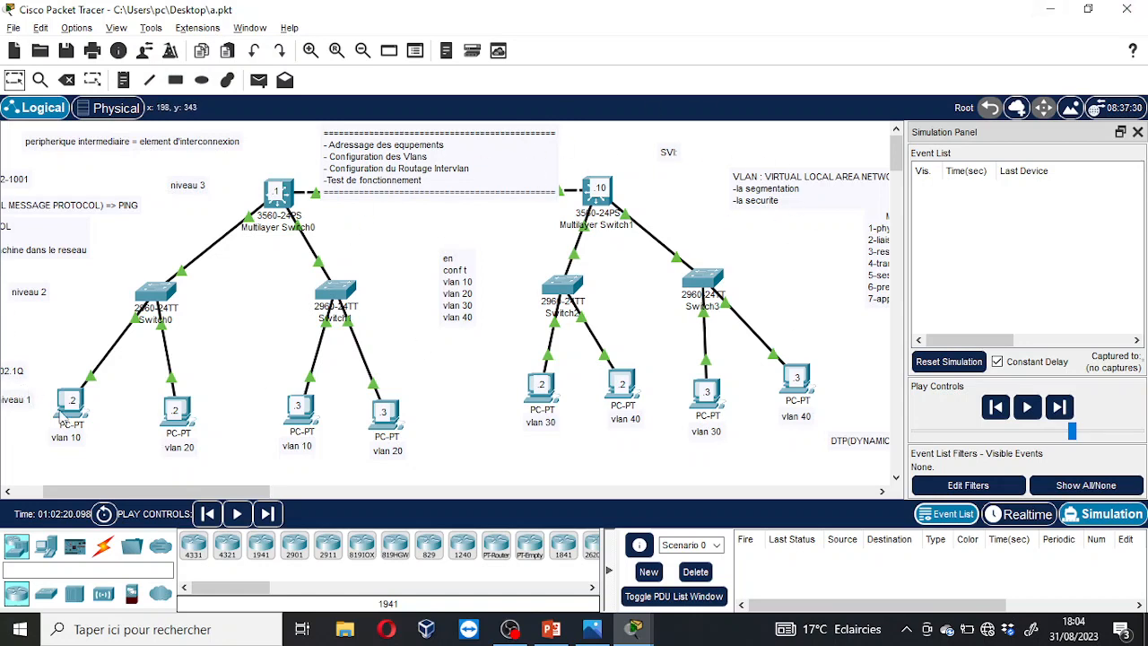
click(1005, 517)
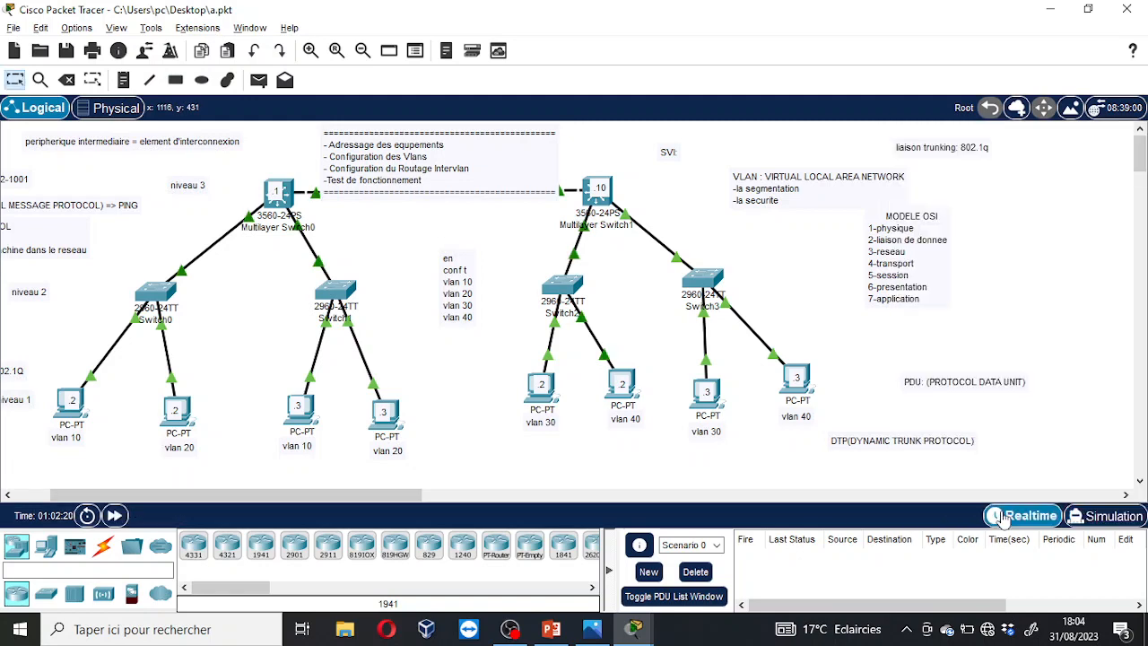
Set the default gateway of the VLAN 10 PC under Switch0 to 10.0.10.1, and copy that address.
click(64, 415)
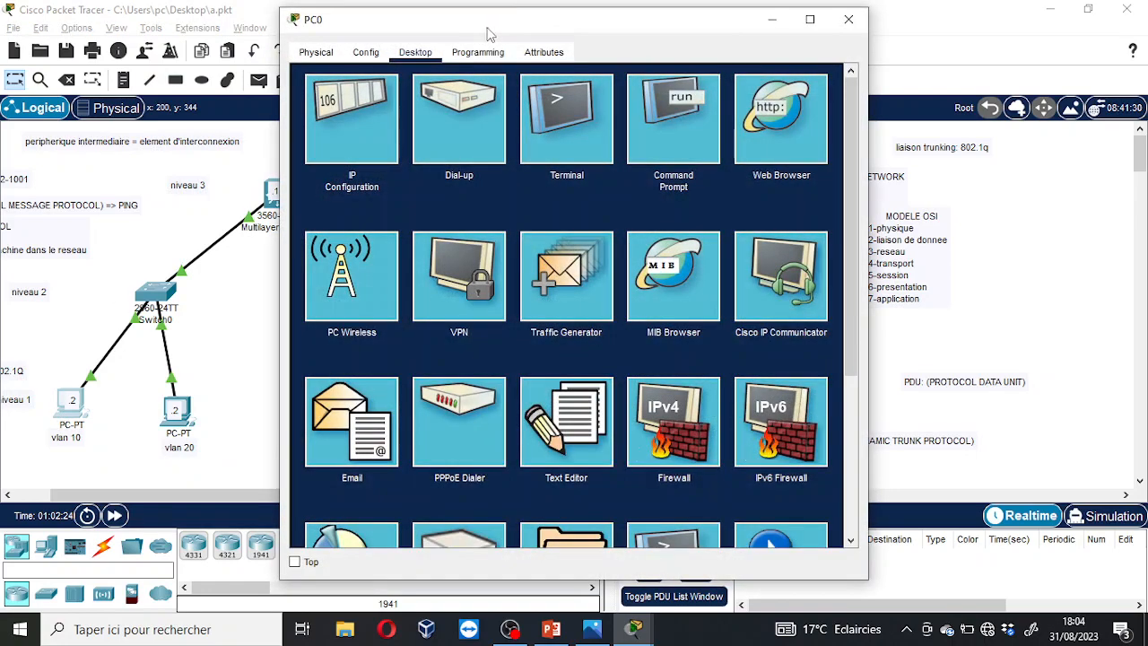
drag(490, 25, 601, 48)
click(451, 137)
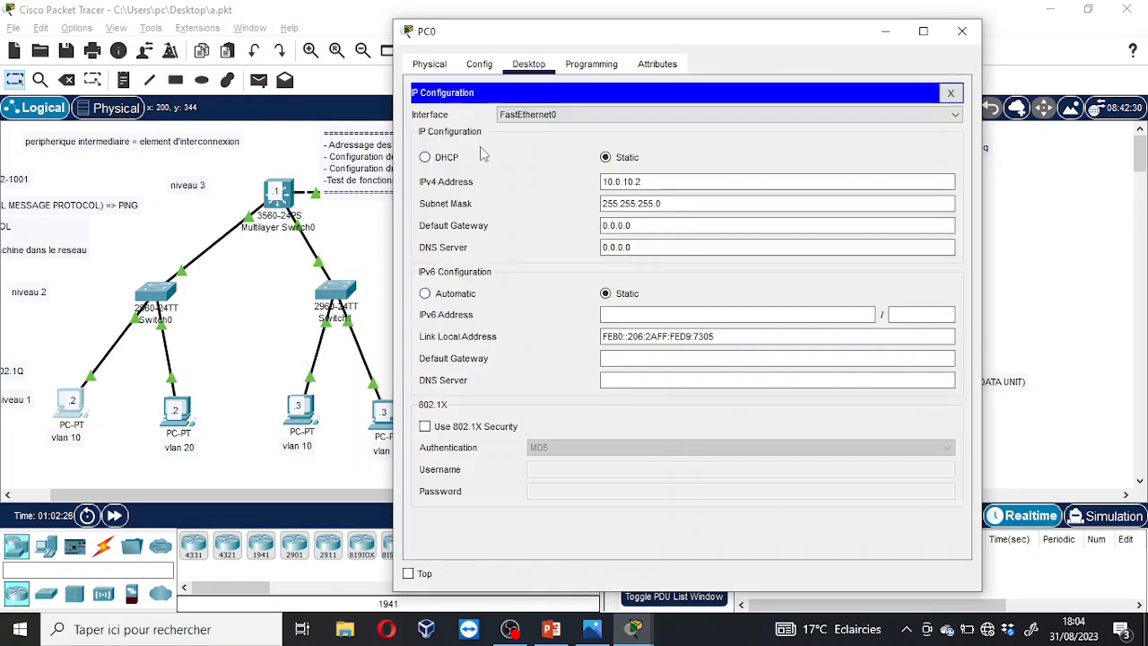
click(656, 226)
key(BackSpace)
key(BackSpace)
key(BackSpace)
key(BackSpace)
key(BackSpace)
key(BackSpace)
key(BackSpace)
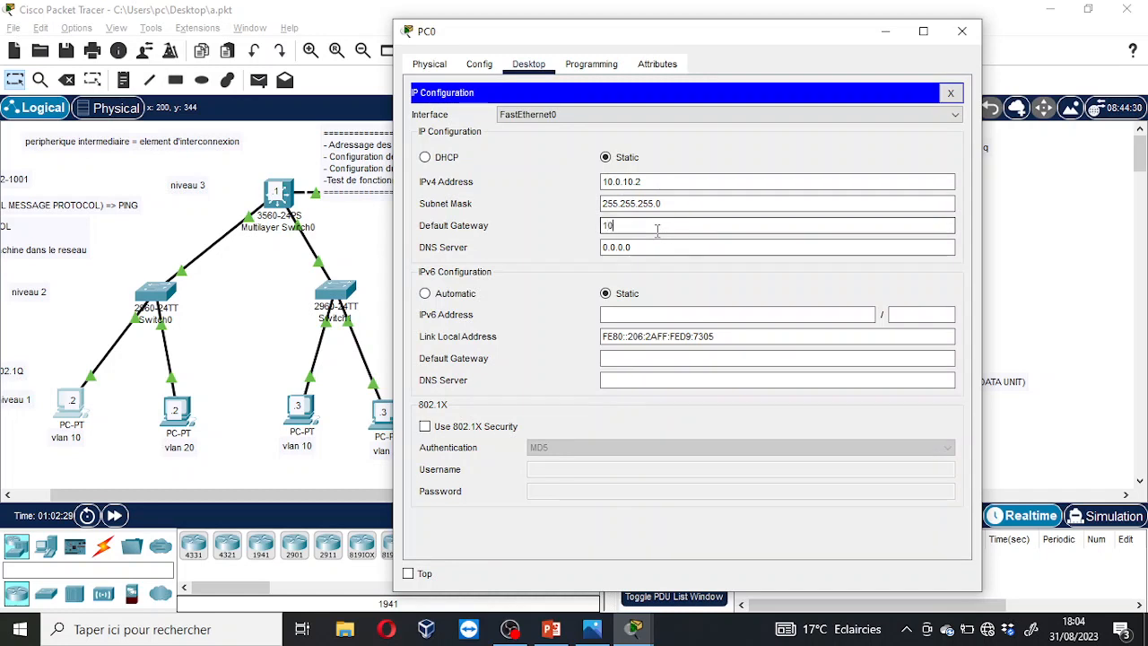
text(10.0.10.1)
click(909, 149)
key(ctrl+c)
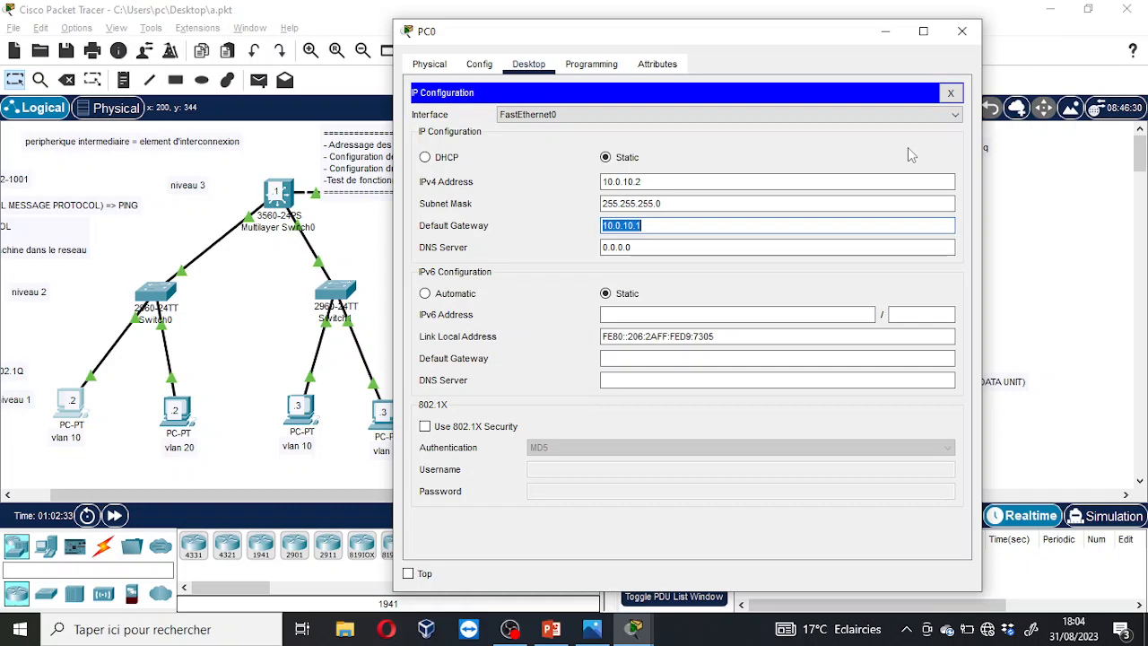
click(961, 30)
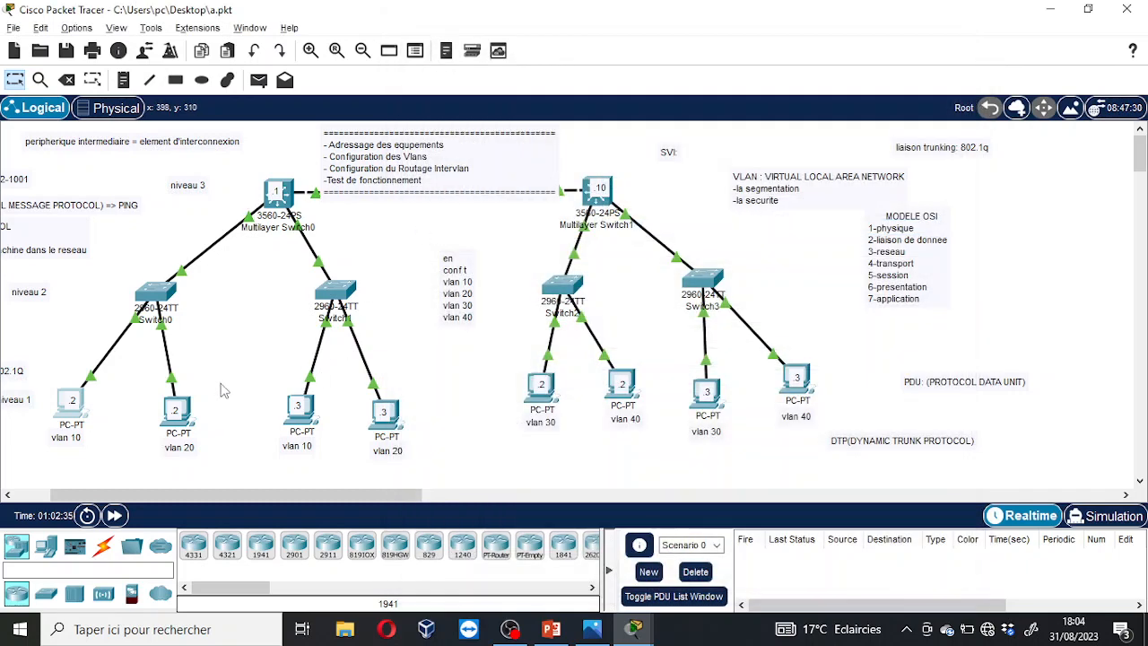
Paste the copied 10.0.10.1 as the default gateway of the VLAN 20 PC under Switch0.
click(184, 408)
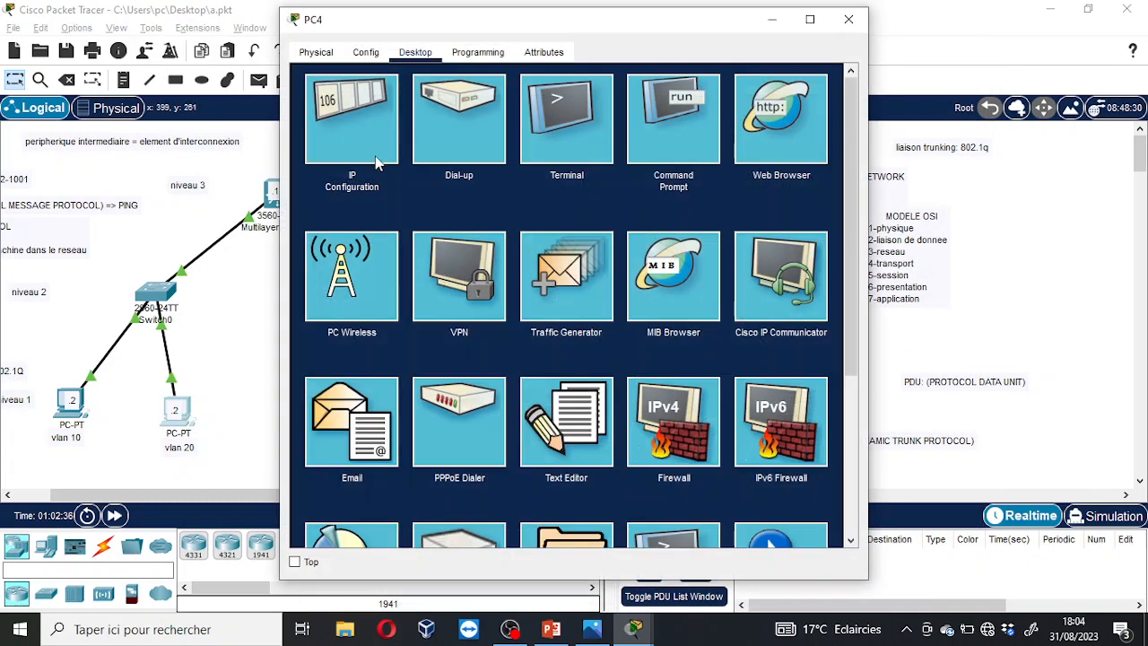
click(377, 158)
double_click(666, 208)
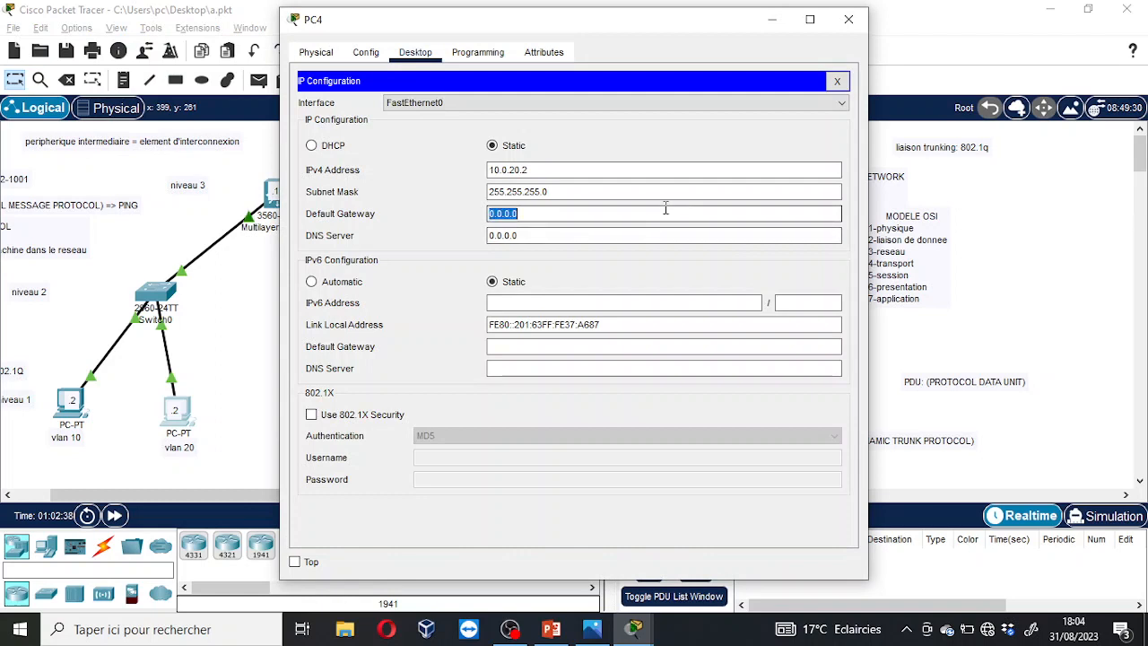
key(ctrl+v)
click(849, 19)
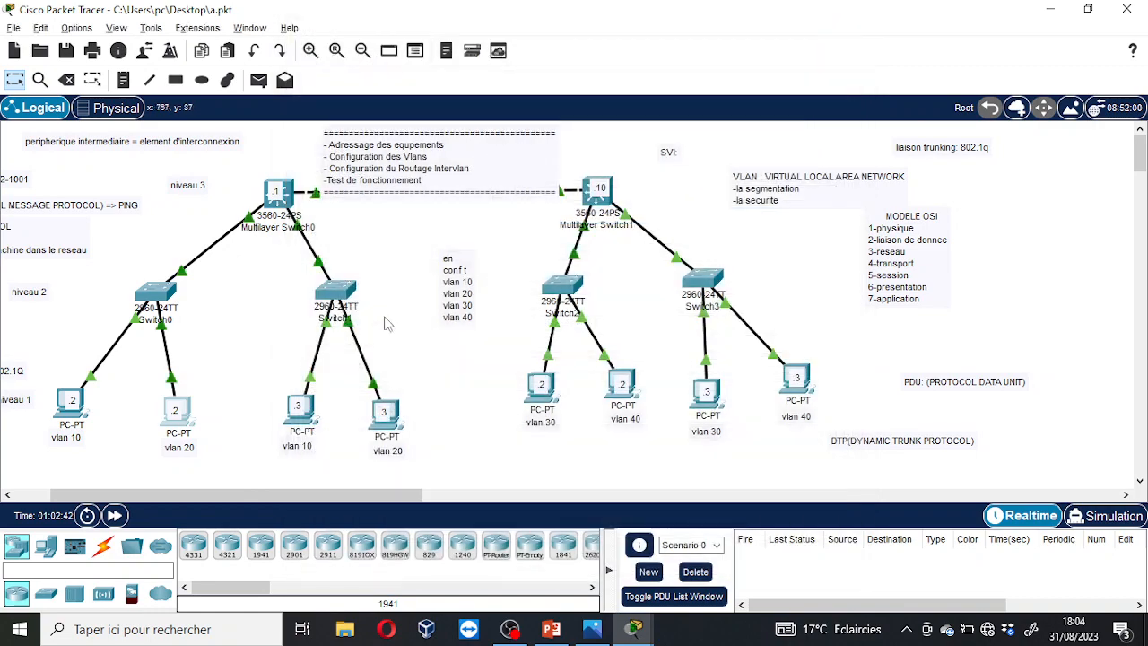
Set the default gateway of the VLAN 10 PC under Switch1 to 10.0.10.1.
click(305, 411)
click(389, 127)
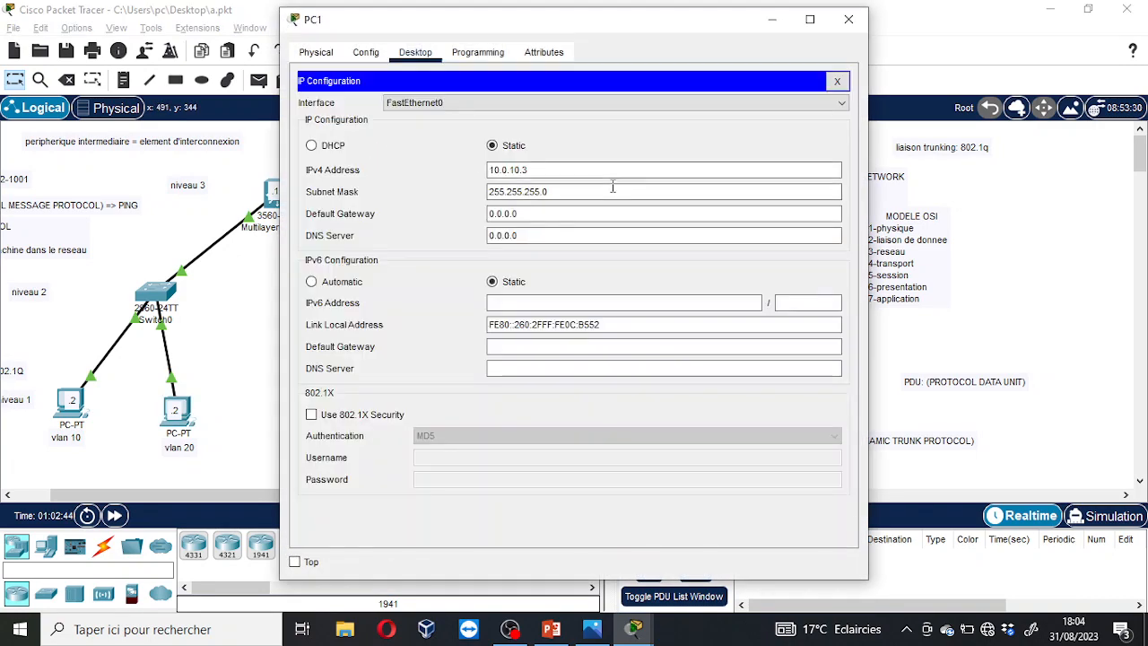
click(607, 214)
double_click(606, 213)
text(10.0.10.1)
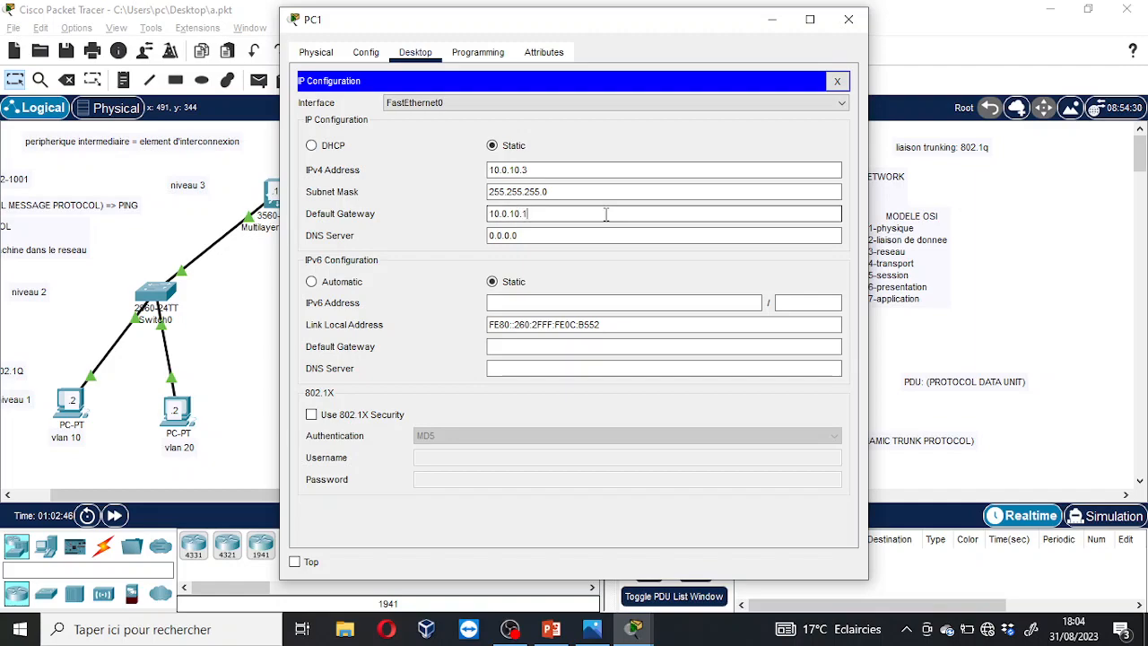
click(849, 18)
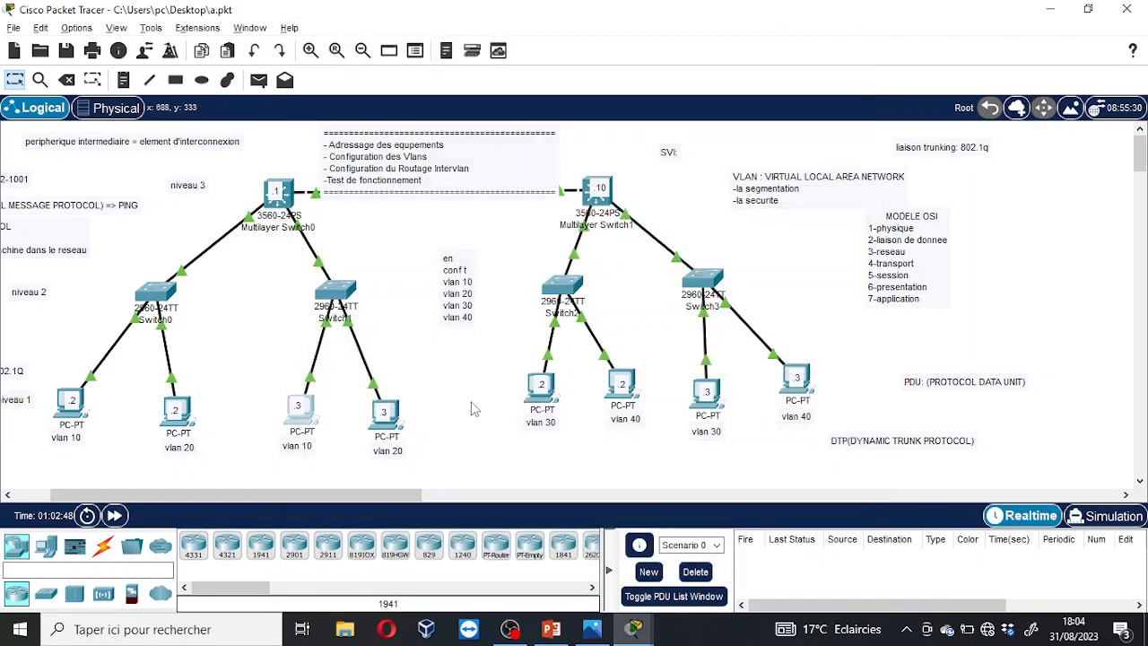
Set the default gateway of the VLAN 20 PC under Switch1 to 10.0.10.1.
click(395, 415)
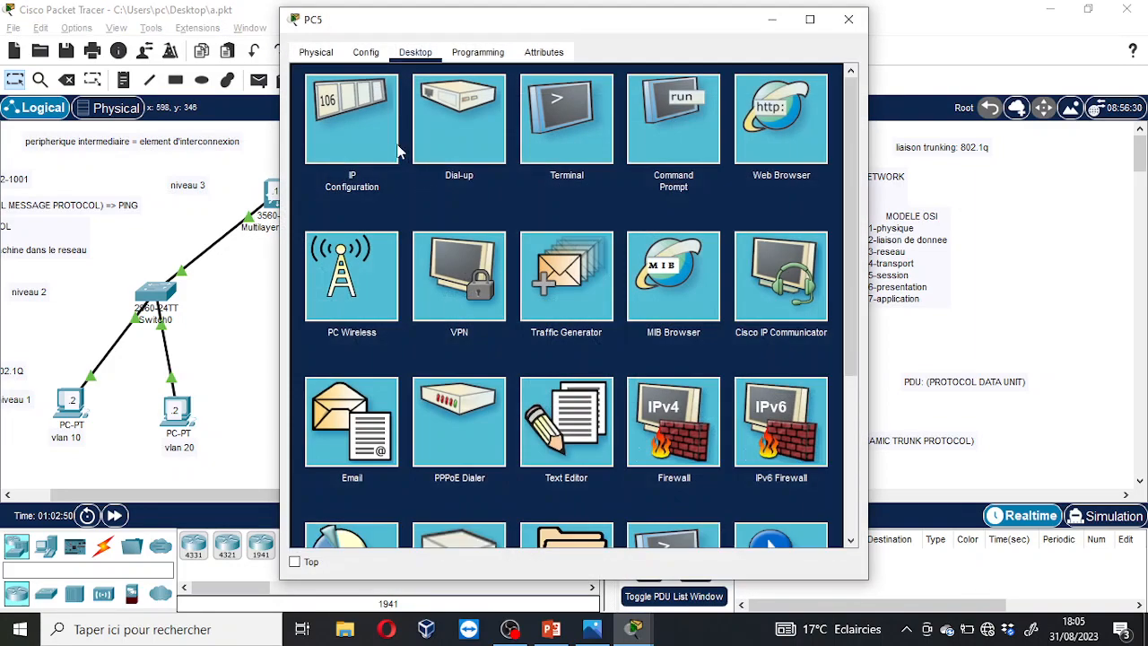
click(389, 127)
click(546, 214)
double_click(544, 213)
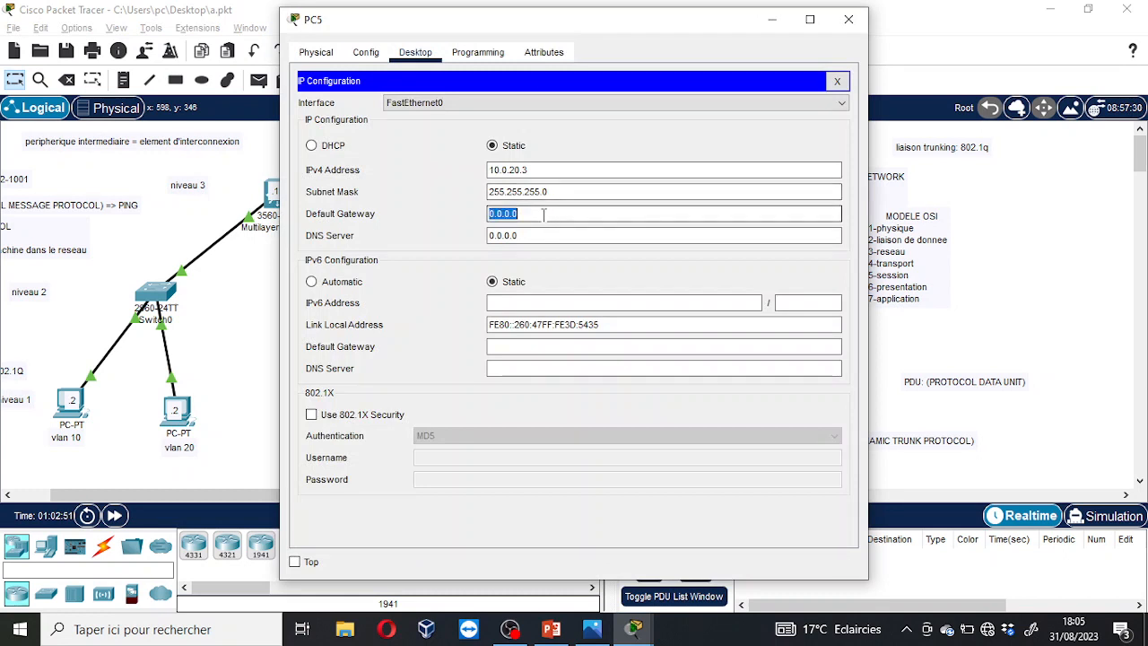
text(10.0.10.1)
click(849, 19)
Set the default gateway of the VLAN 30 PC under Switch2 to 10.0.30.10.
click(541, 388)
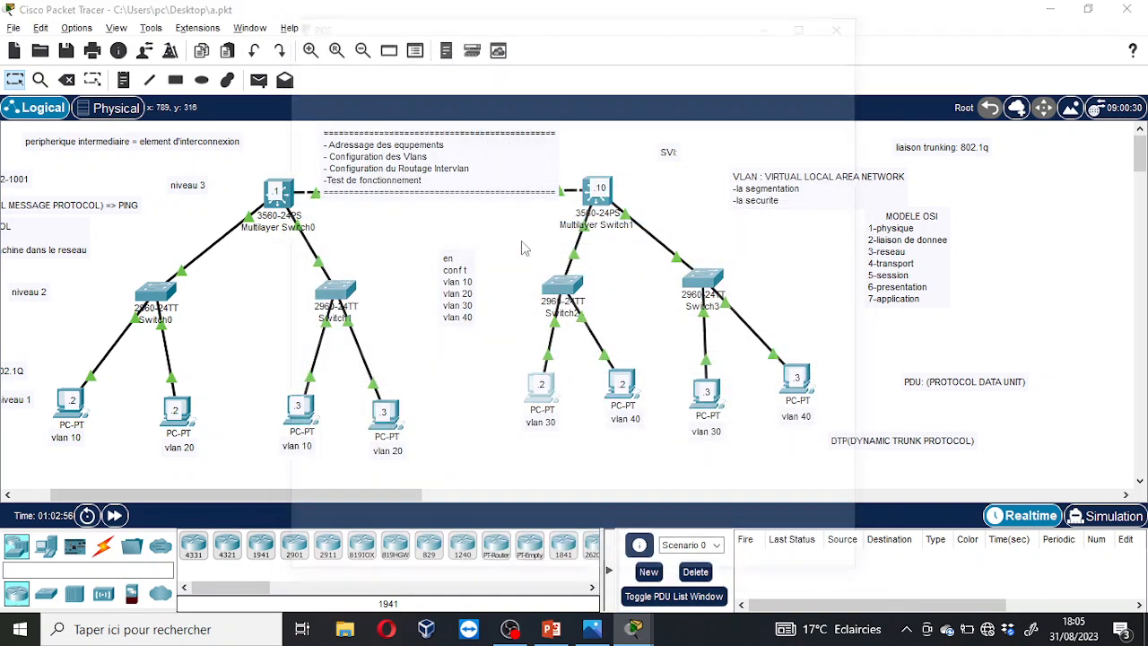
click(352, 115)
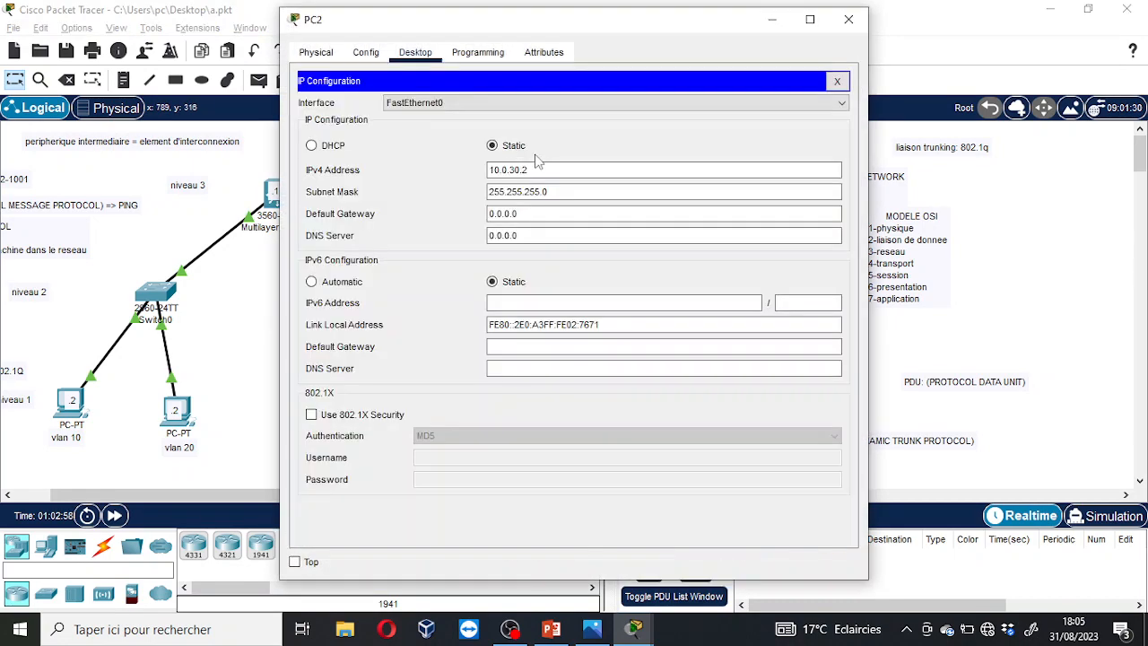
double_click(572, 218)
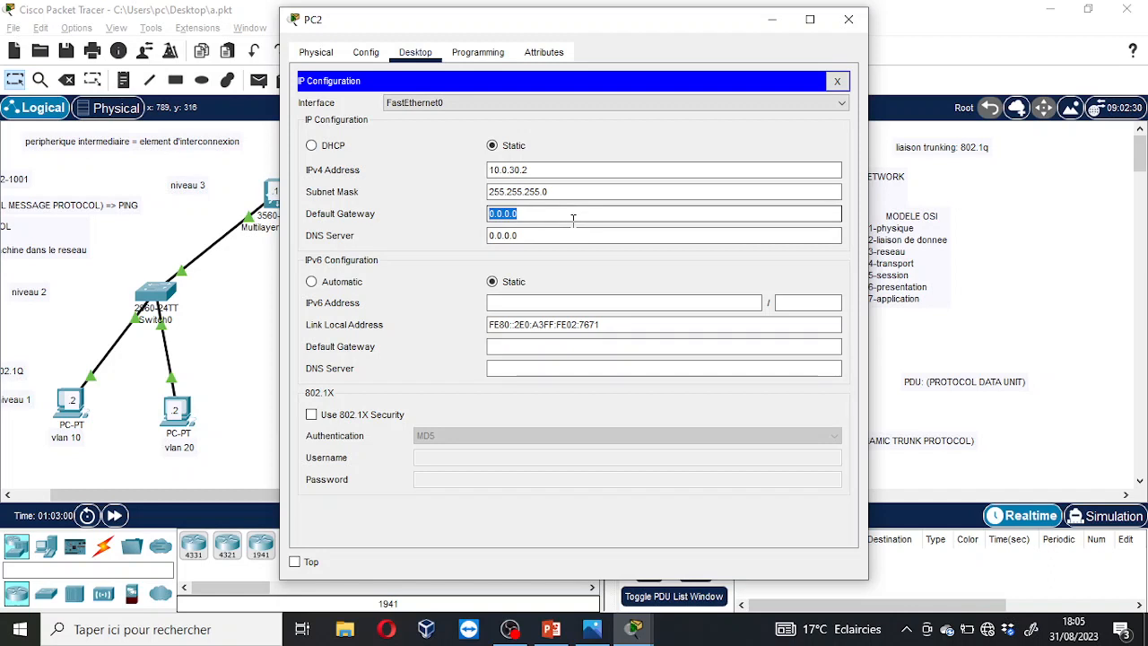
text(10.0.10.1)
click(848, 19)
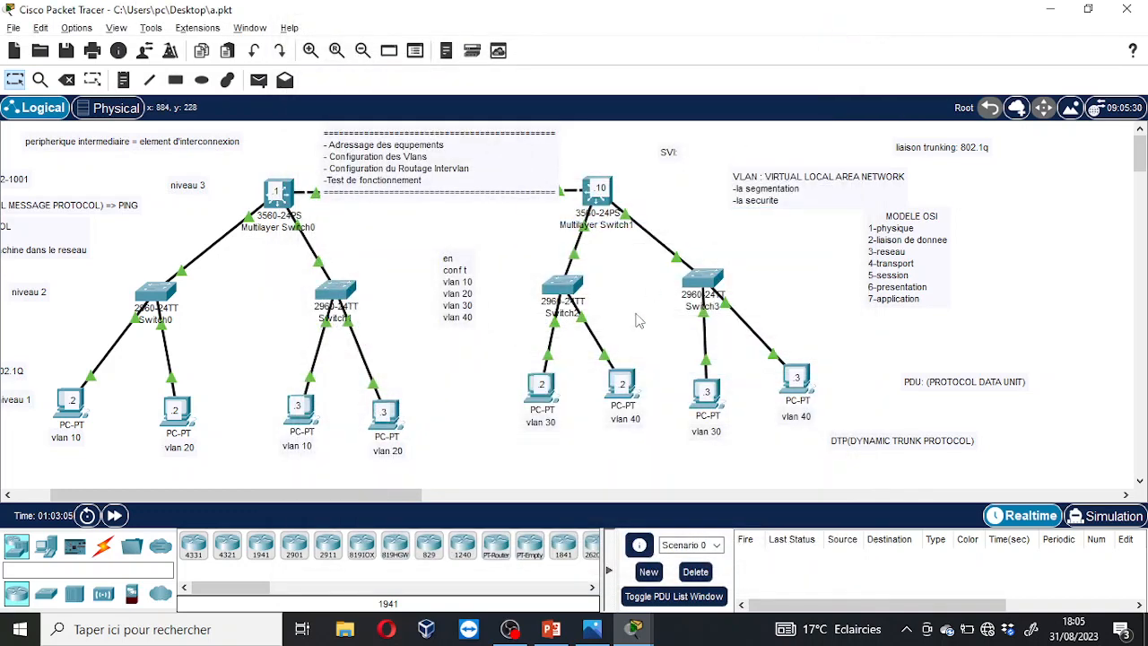
Set the default gateway of the VLAN 40 PC under Switch2 to the VLAN 40 gateway address.
click(637, 380)
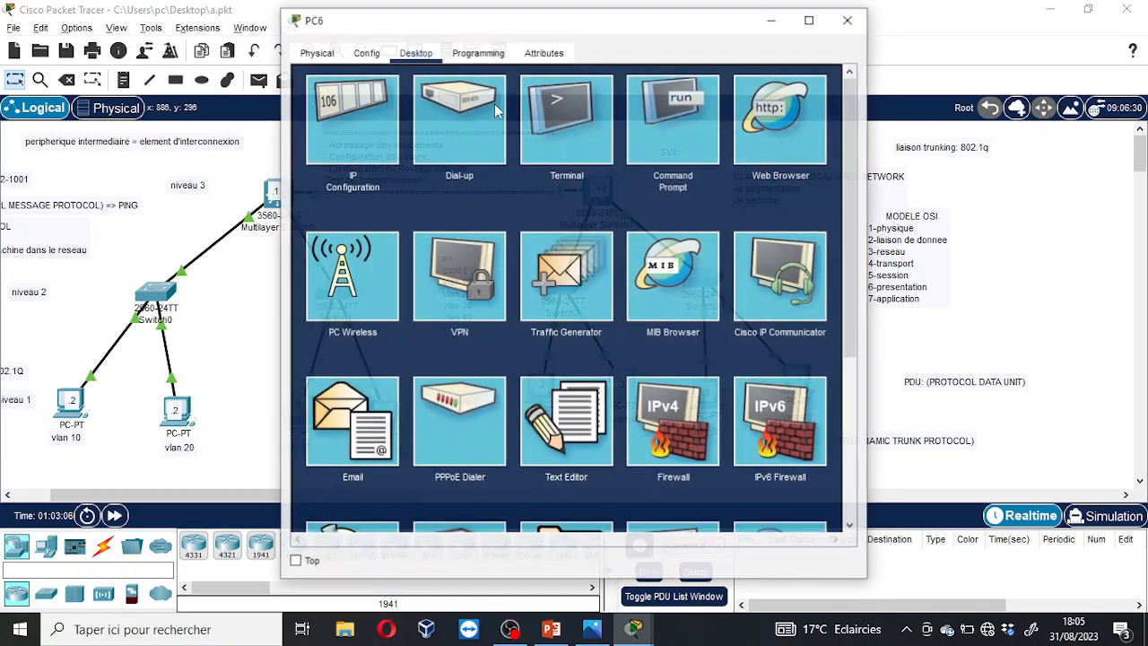
click(354, 116)
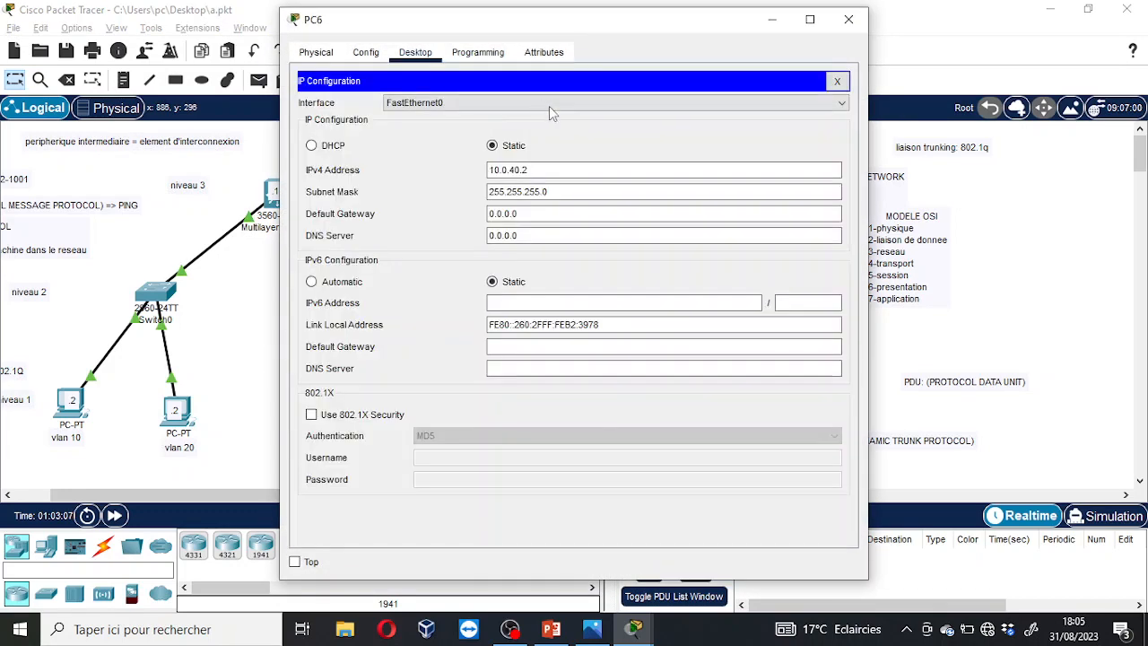
triple_click(529, 213)
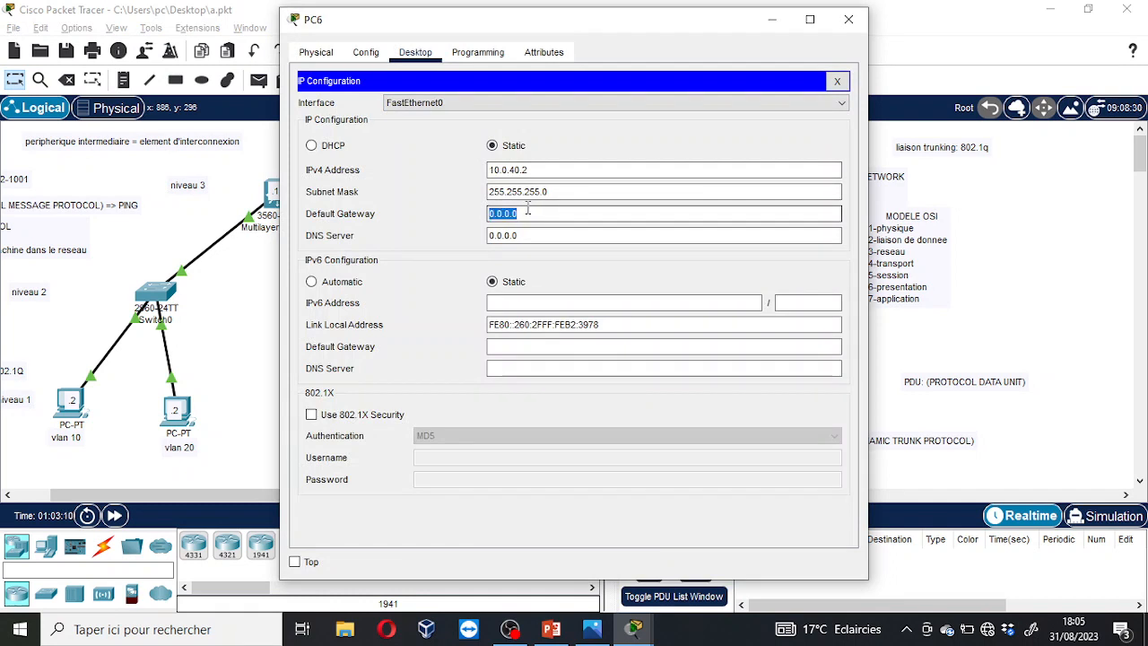
text(10.0.10.1)
click(848, 19)
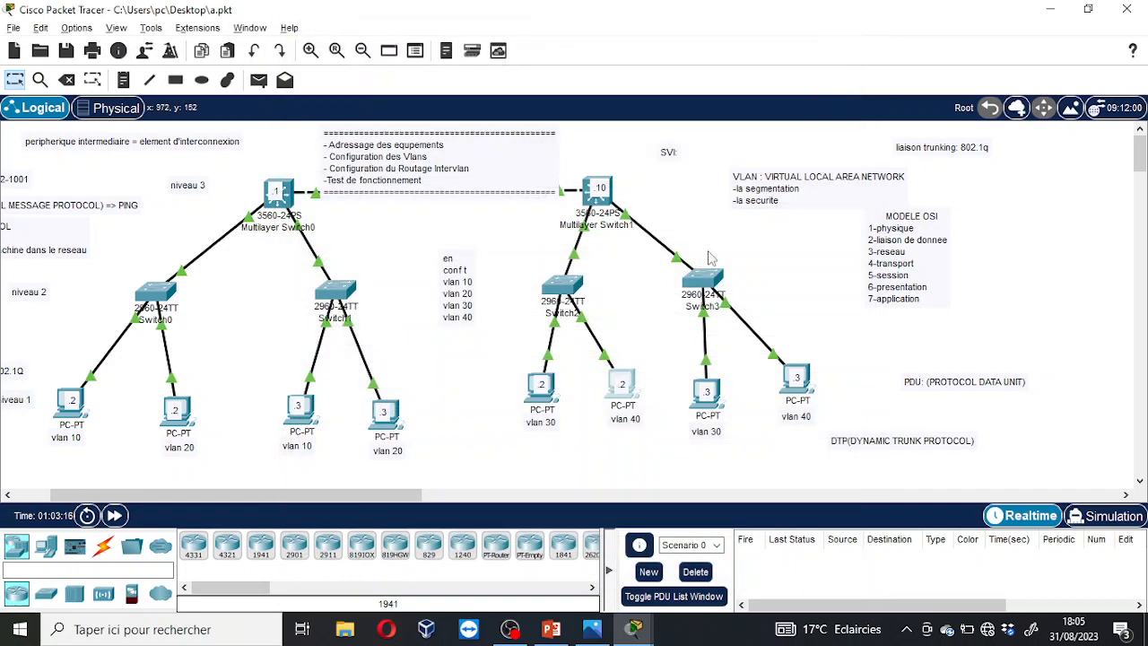
Set the default gateway of the VLAN 30 PC under Switch3 to the VLAN 30 gateway address.
click(713, 395)
click(382, 153)
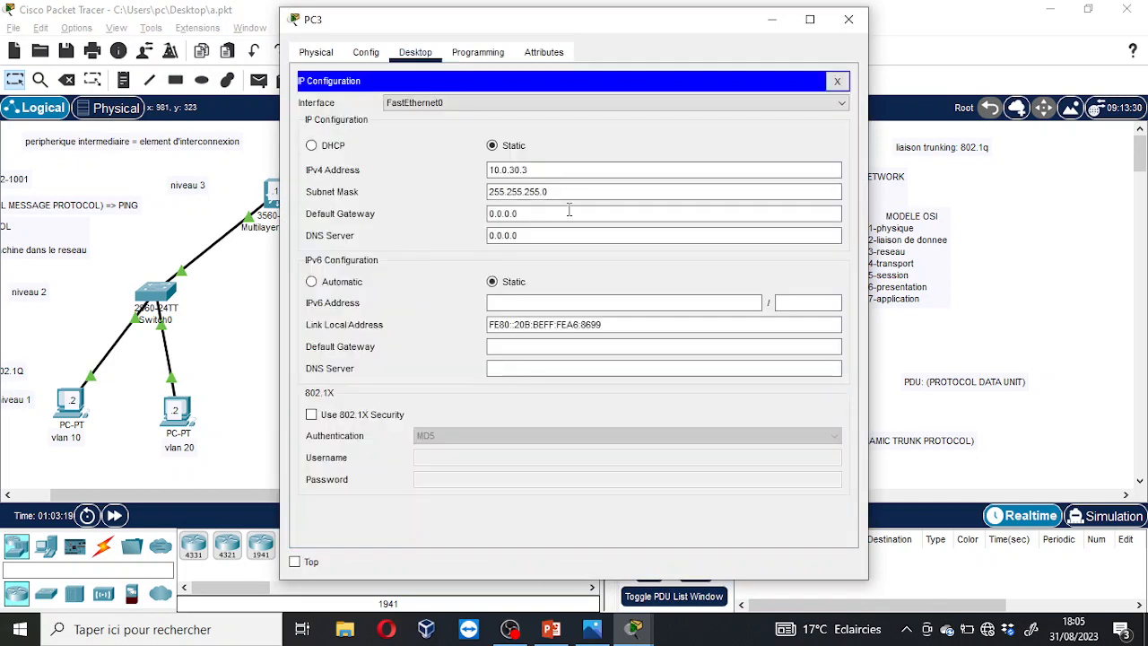
double_click(582, 217)
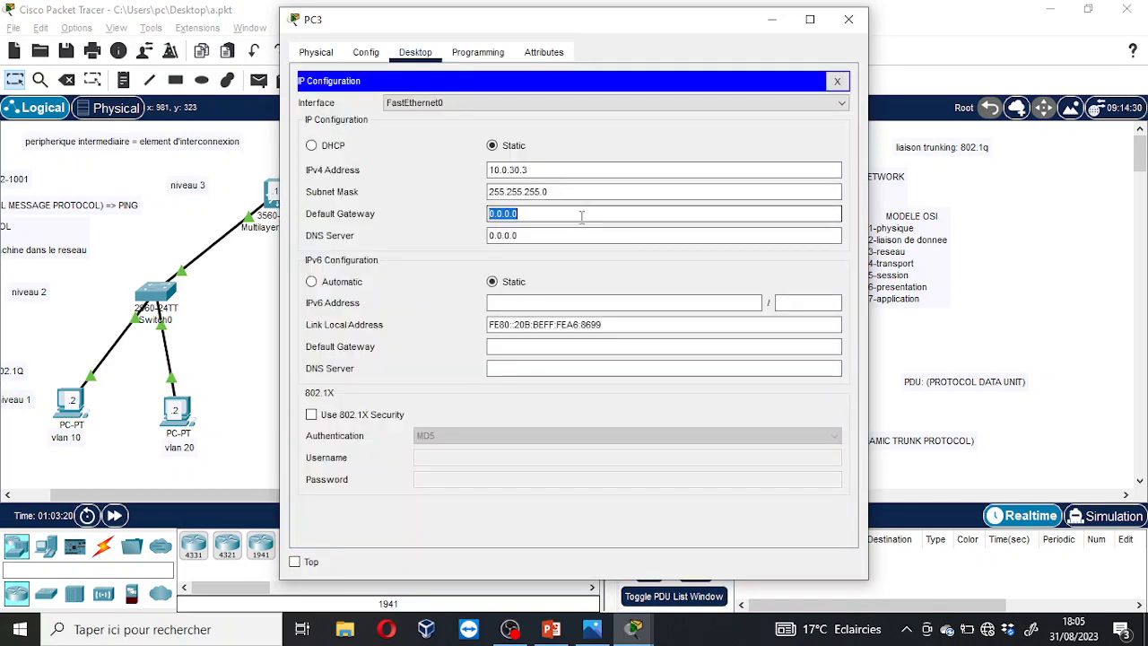
text(10.0.10.1)
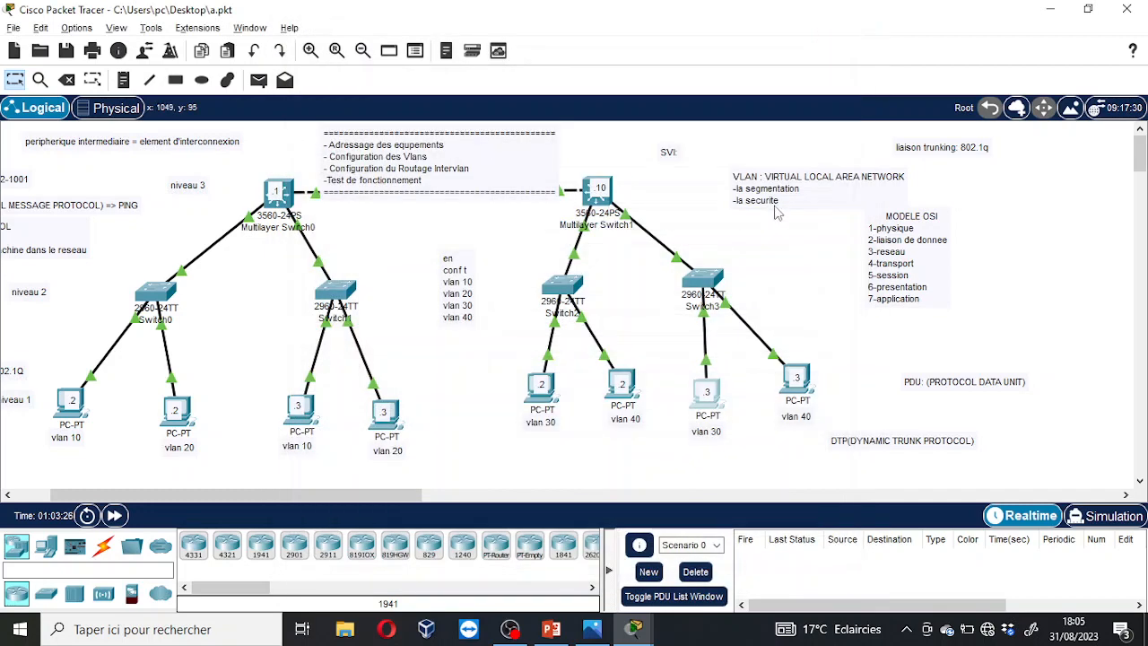
click(848, 19)
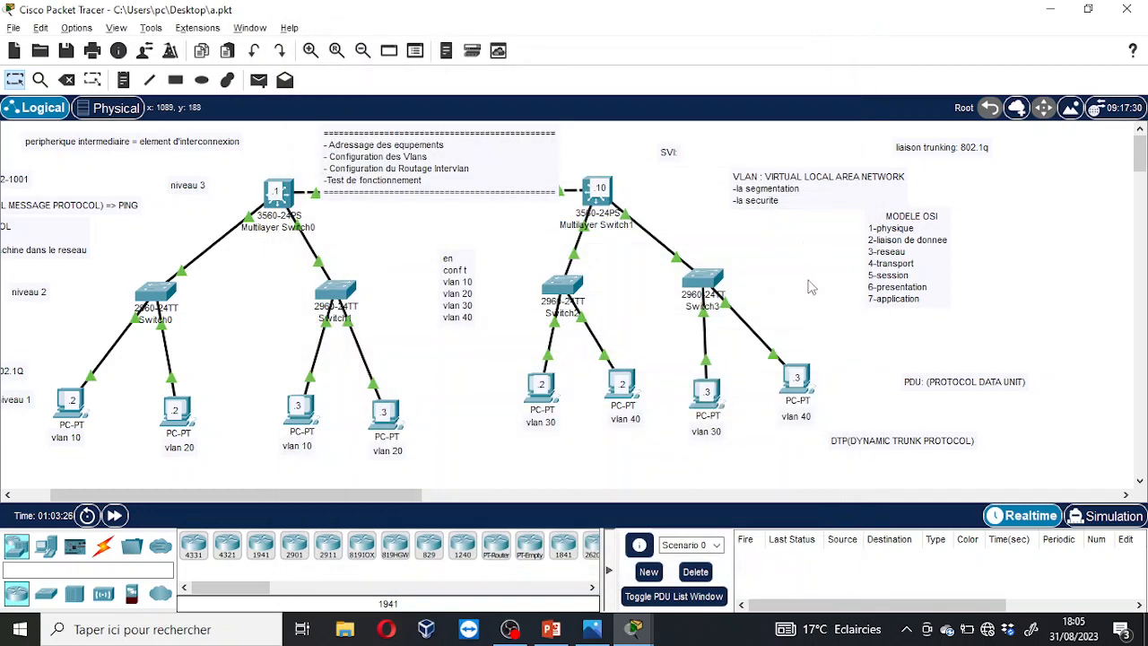
Set the default gateway of the VLAN 40 PC under Switch3 to 10.0.40.10.
click(796, 384)
click(362, 131)
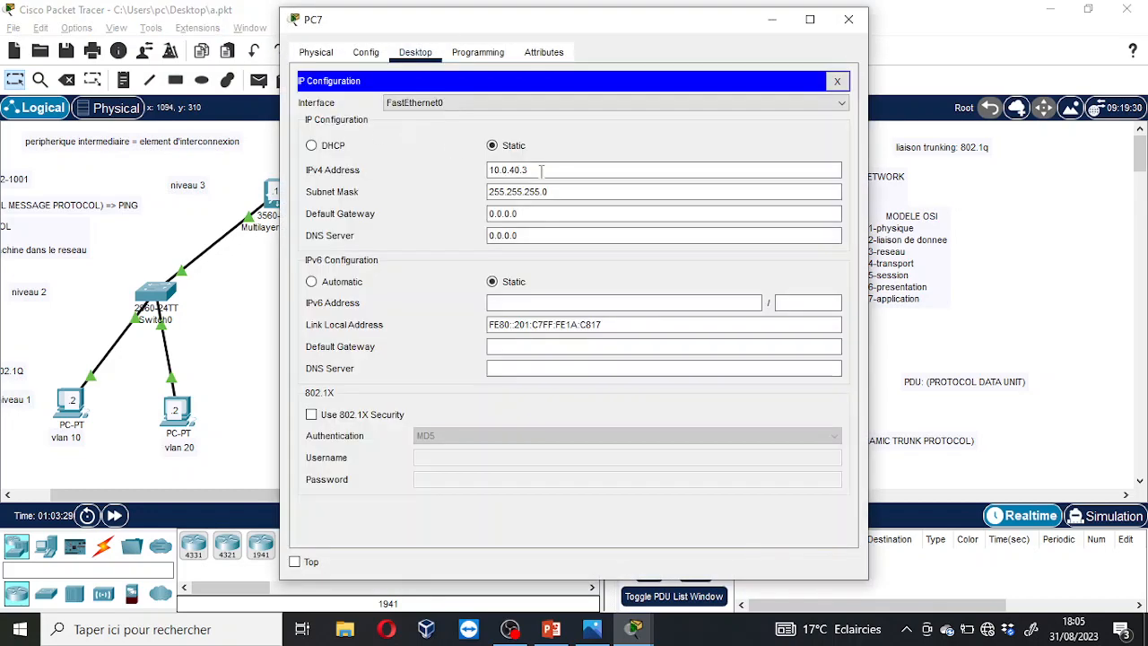
click(592, 214)
key(ctrl+a)
text(10.0.10.1)
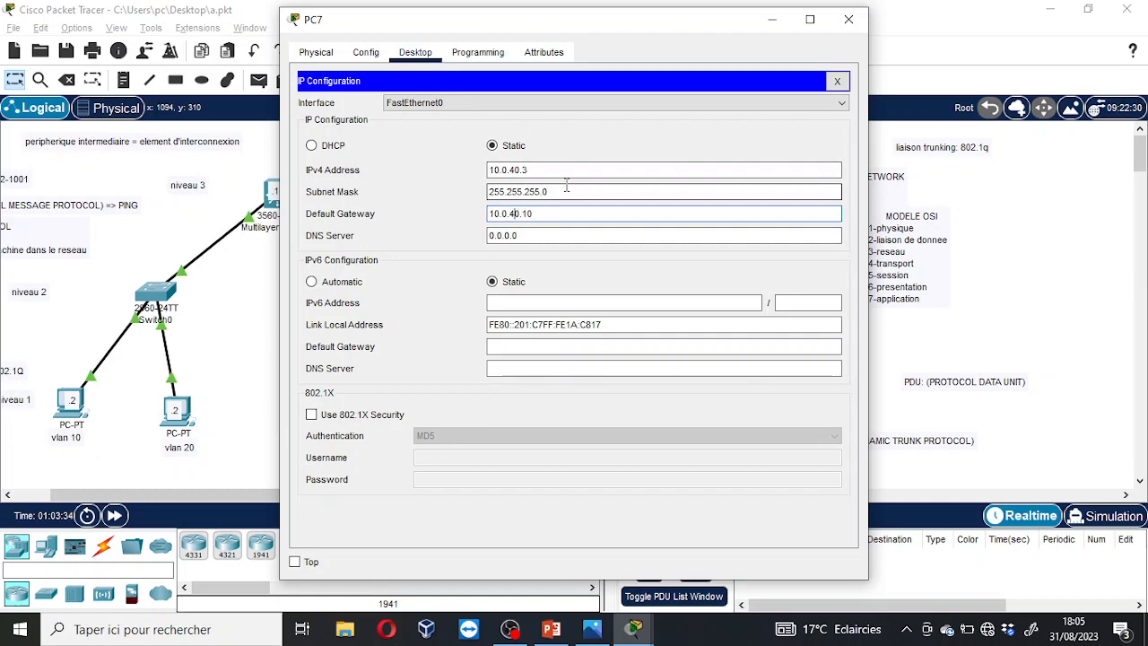
click(849, 19)
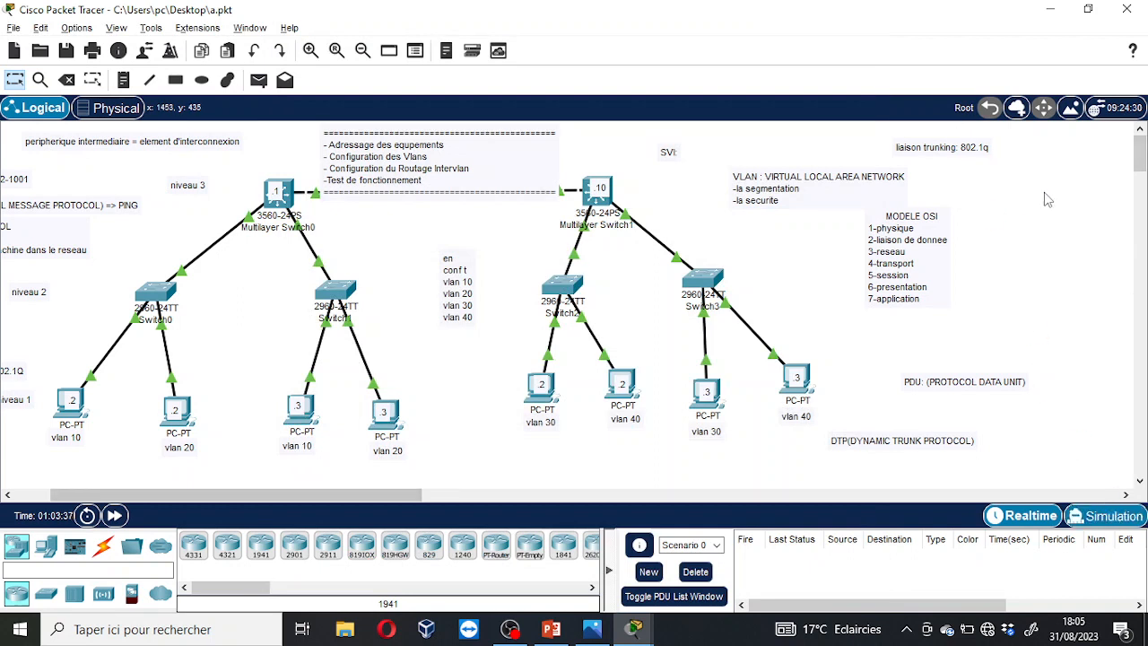
Switch to simulation mode and add a simple PDU from the VLAN 10 PC to the VLAN 20 PC under Switch0.
key(shift+s)
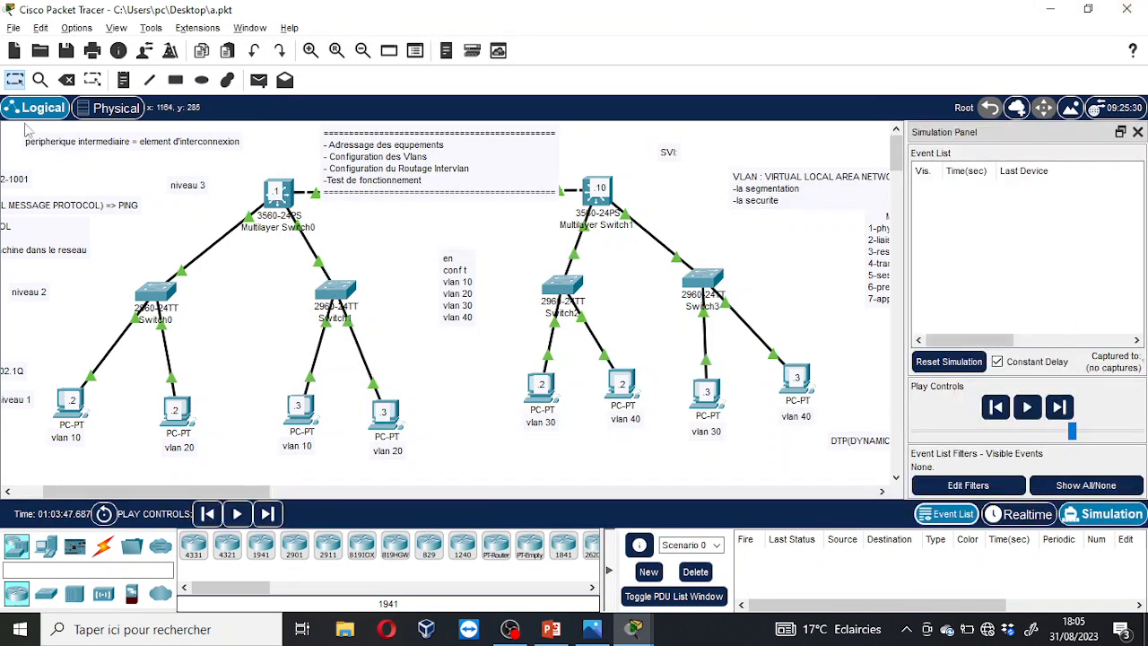
click(259, 79)
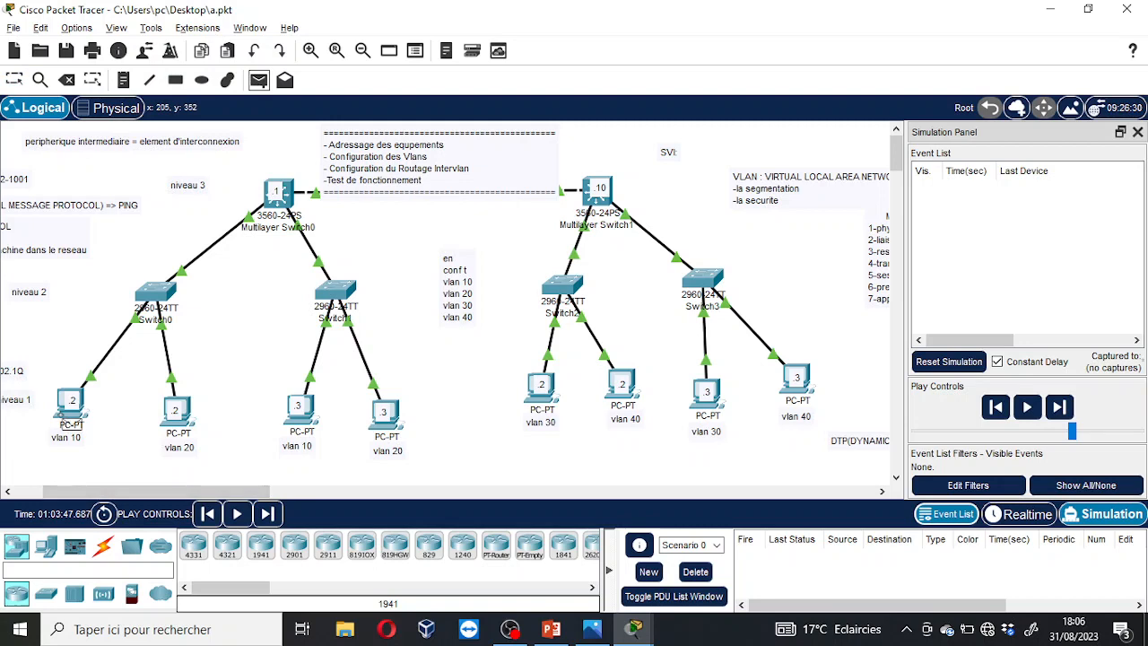
click(72, 408)
click(190, 414)
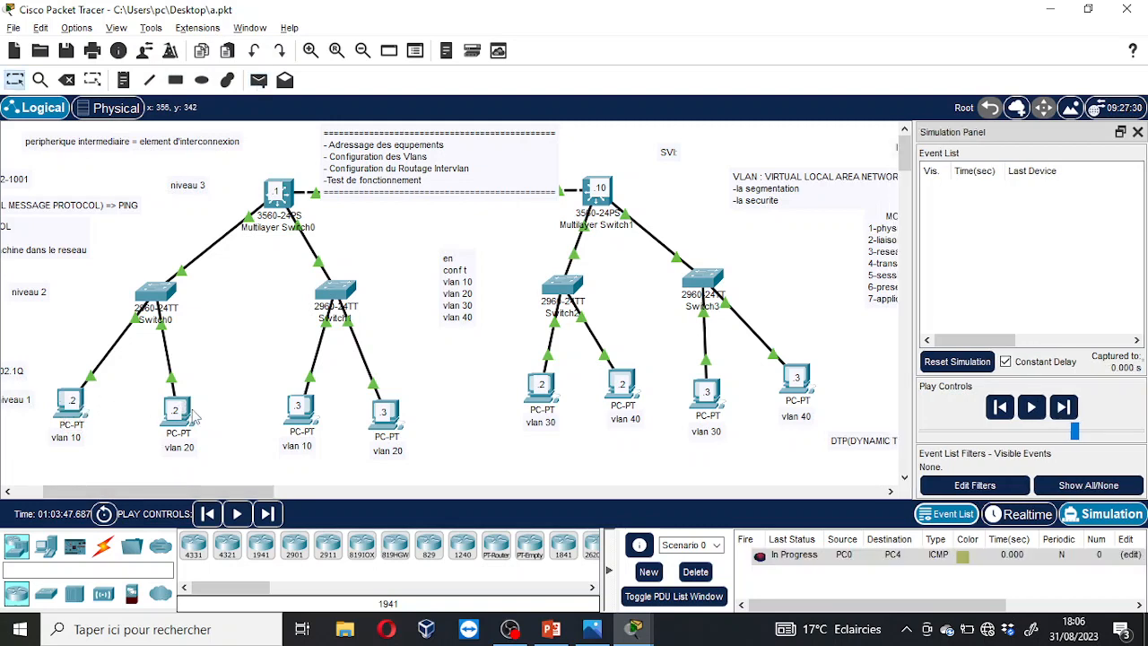
Limit the simulation's visible events to ICMP, and delete the current PDU scenario.
click(975, 485)
click(463, 187)
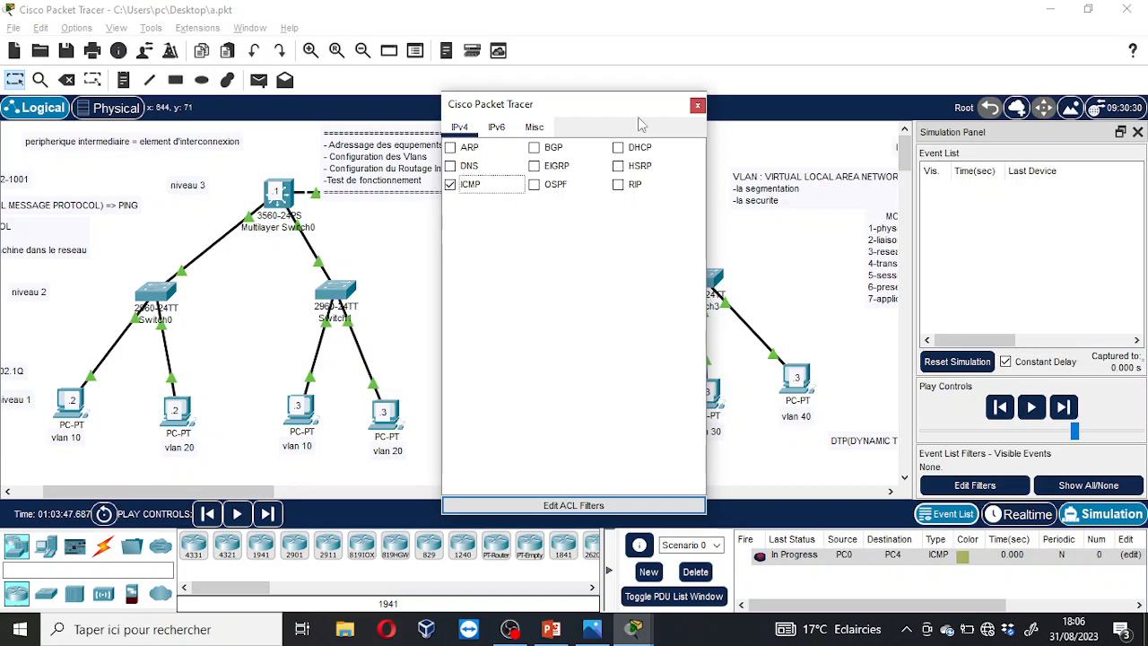
click(698, 107)
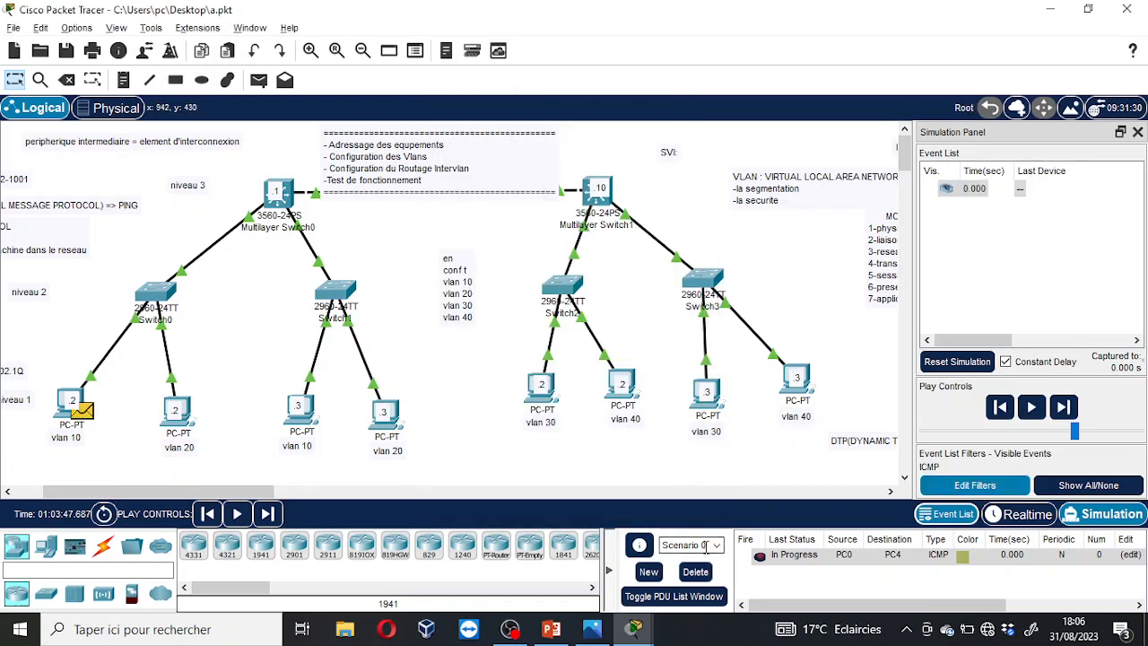
click(695, 571)
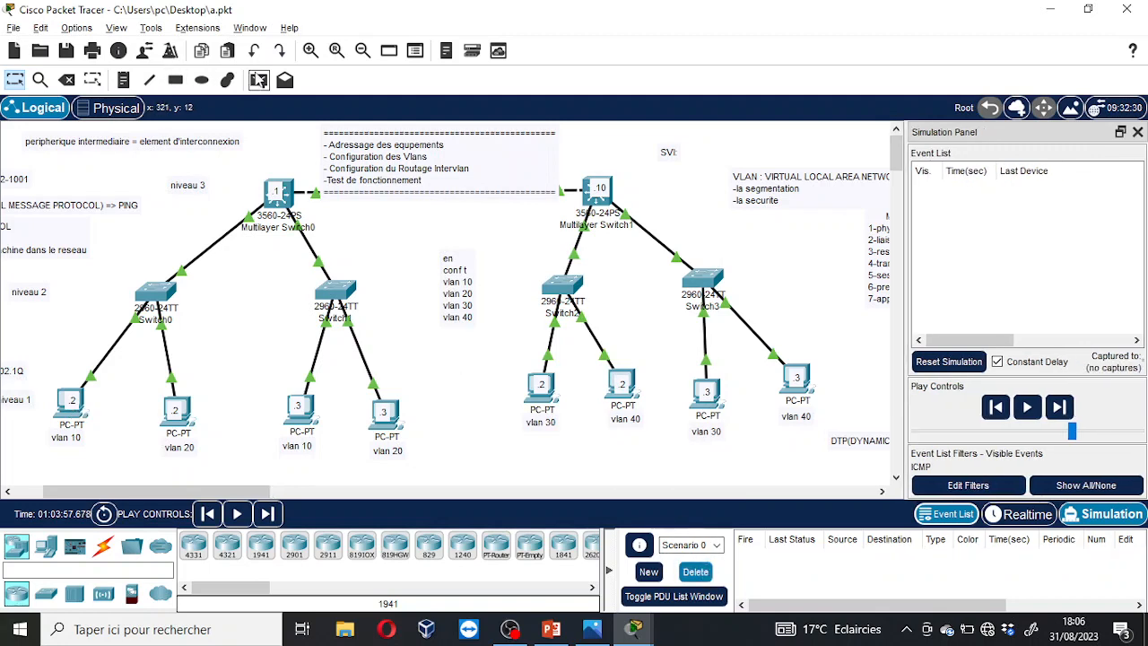
click(258, 80)
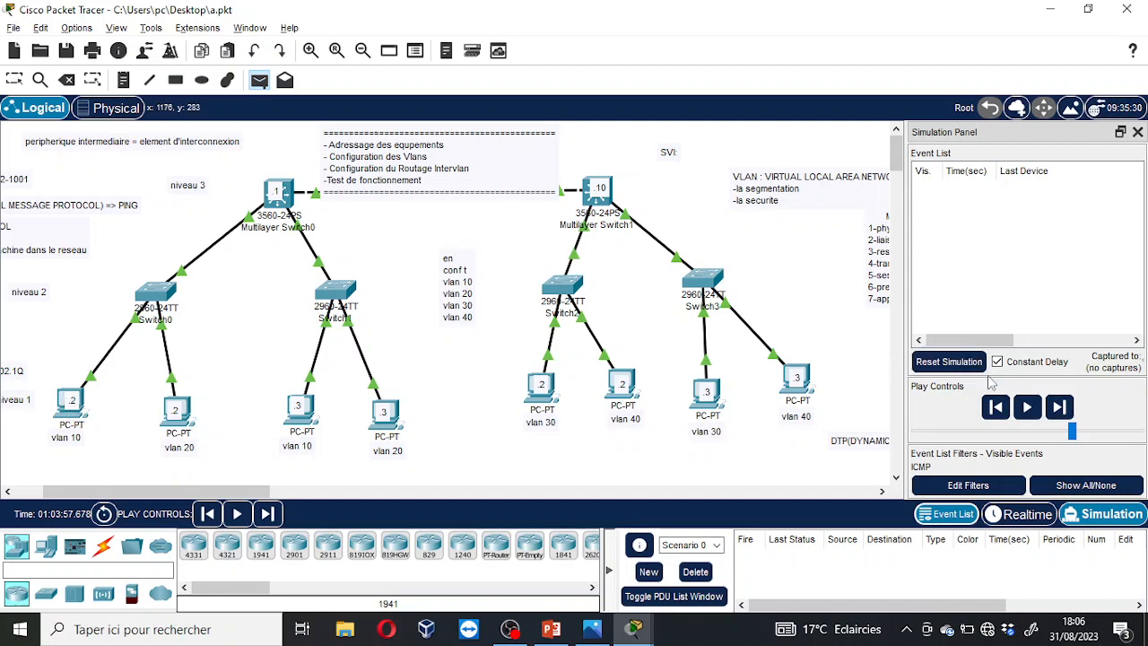
click(1031, 516)
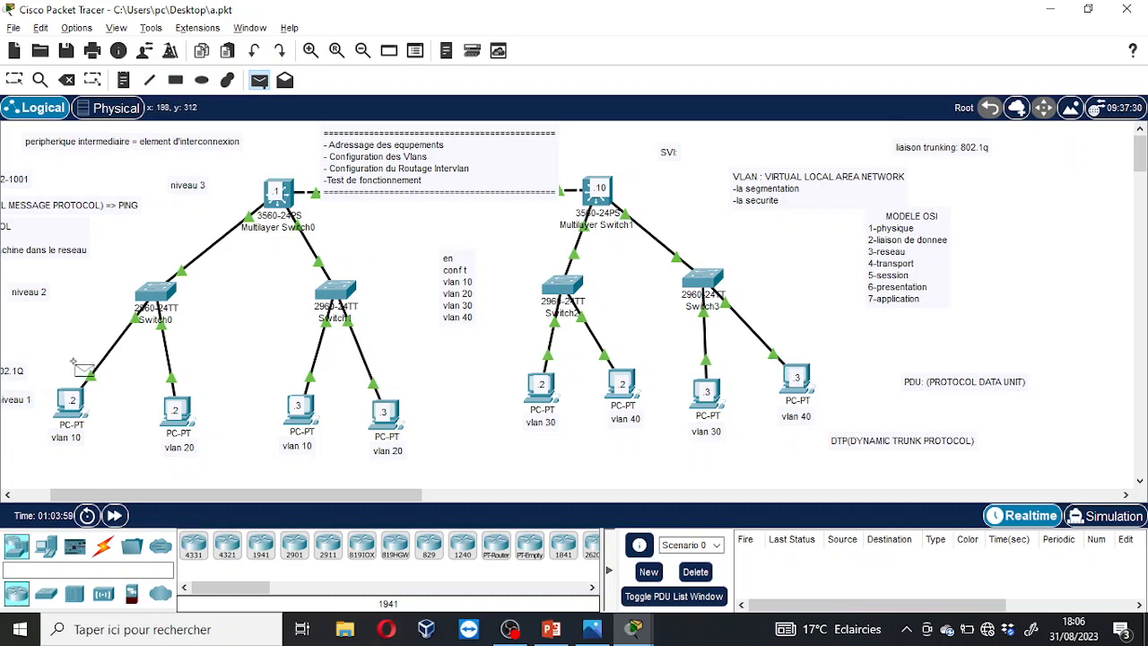
click(18, 82)
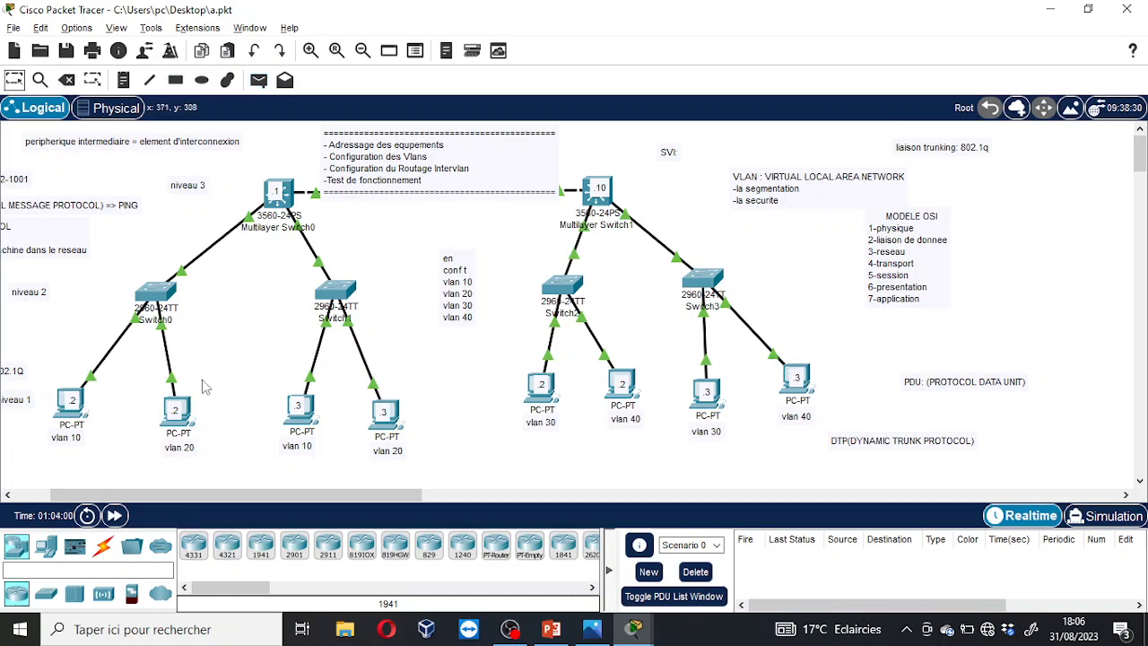
drag(208, 496, 232, 501)
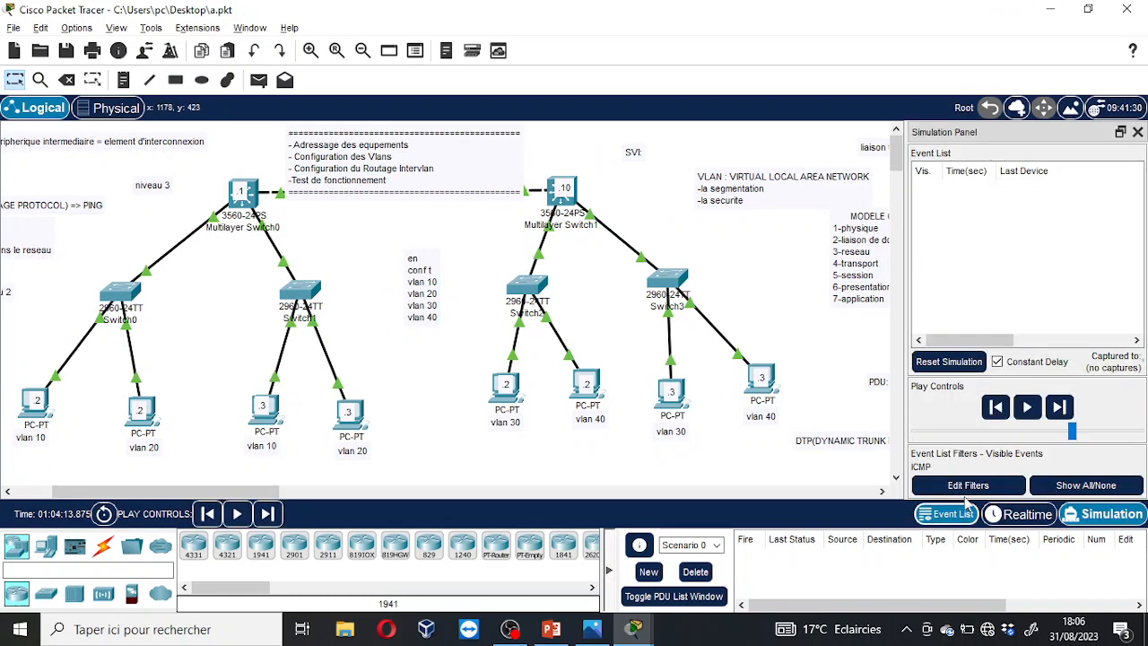
click(967, 489)
click(573, 505)
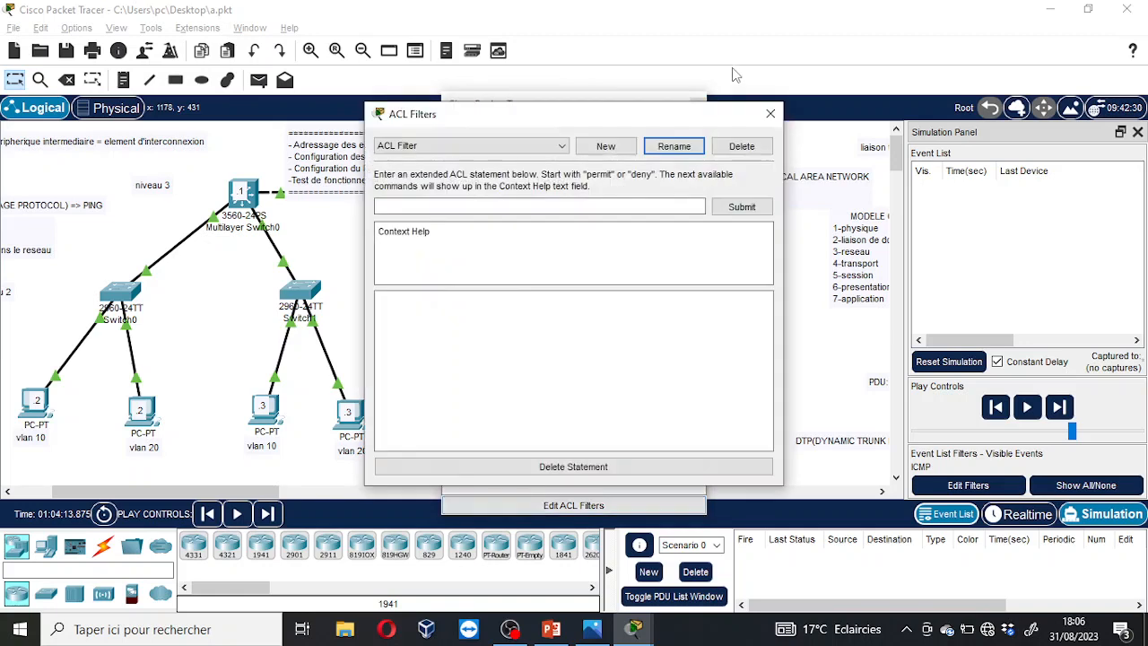
click(771, 113)
click(700, 105)
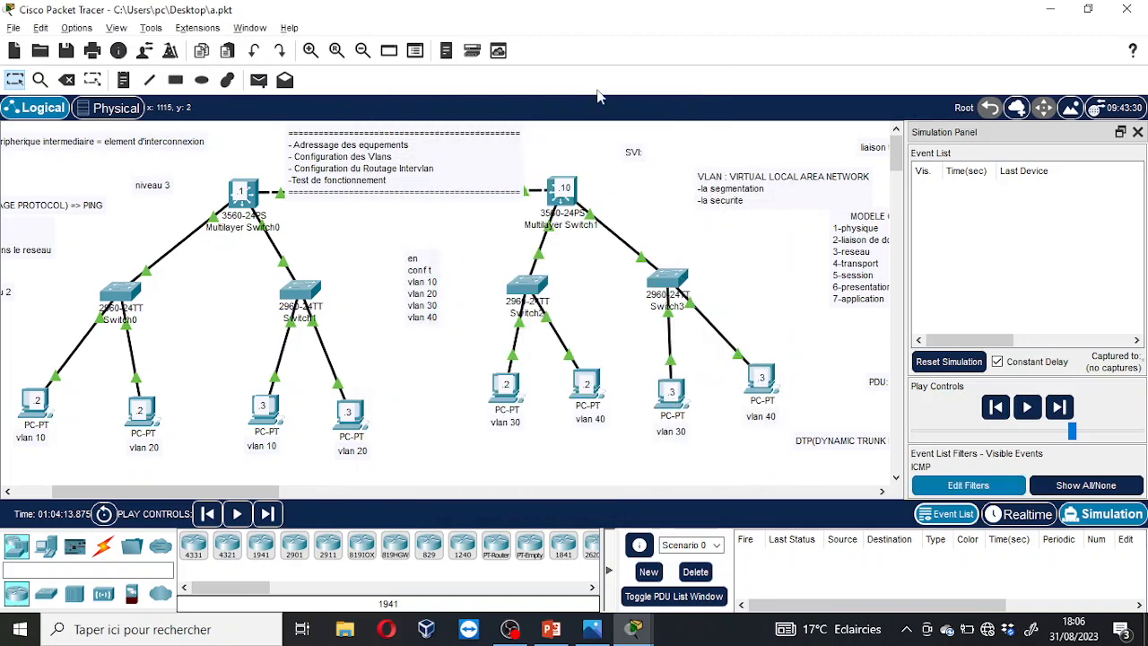
Add a simple PDU from the VLAN 10 PC to the VLAN 20 PC under Switch0 and play the simulation.
click(258, 80)
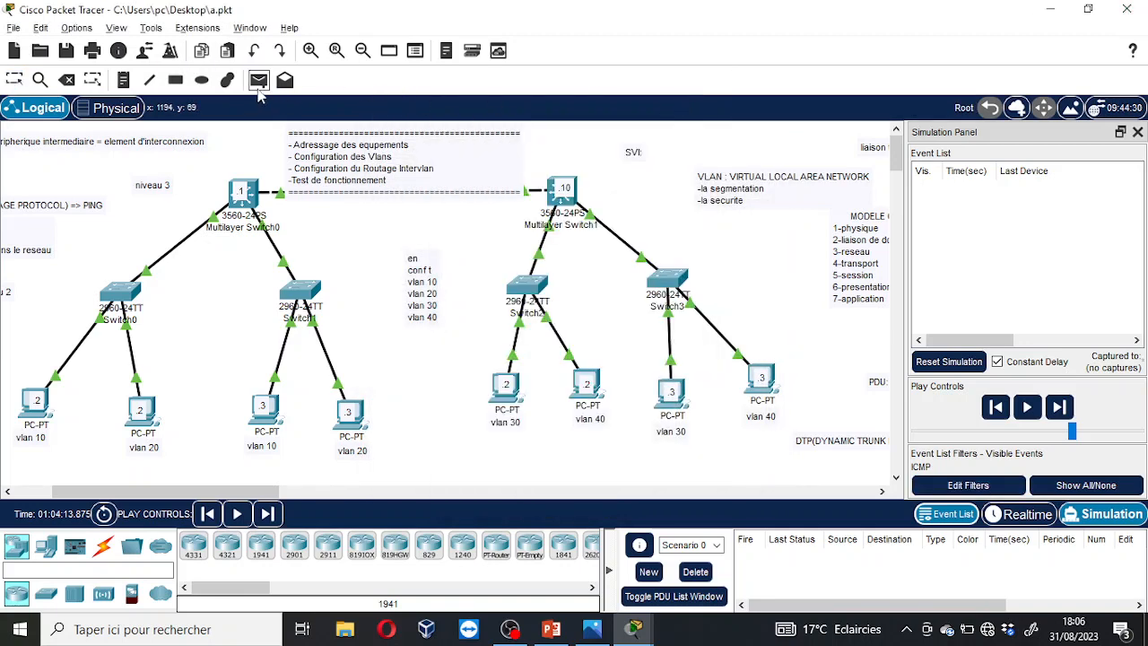
click(36, 405)
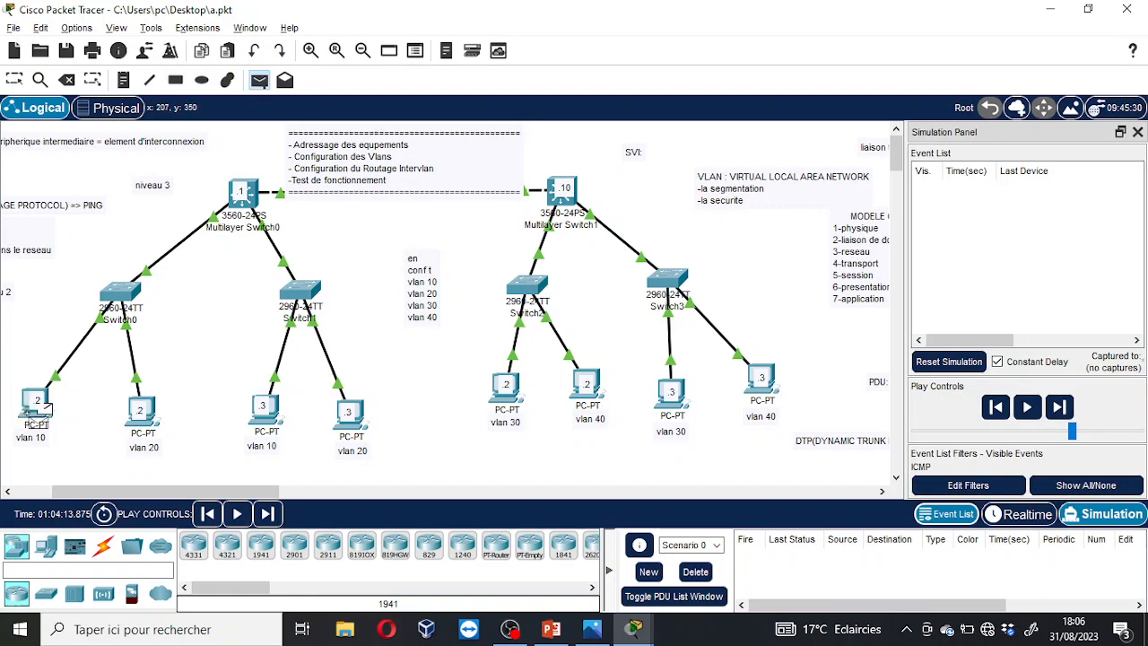
click(146, 409)
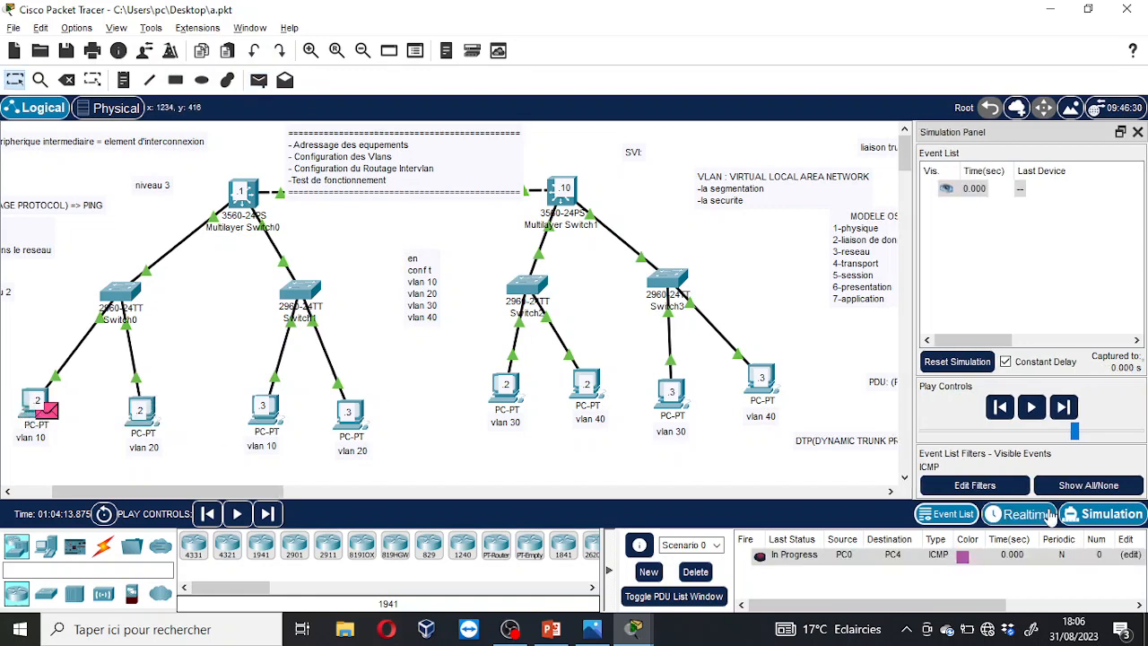
click(1031, 410)
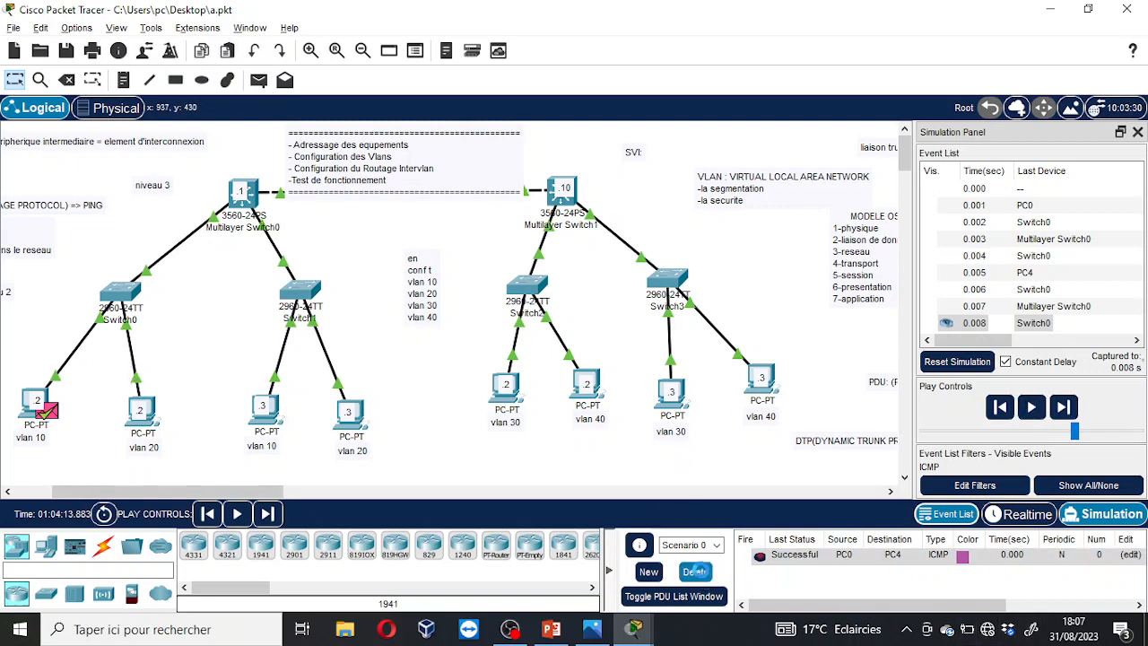
Replace the current PDU scenario with a simple PDU from Switch0's VLAN 10 PC to Switch2's VLAN 30 PC, and play the simulation.
click(696, 571)
click(259, 80)
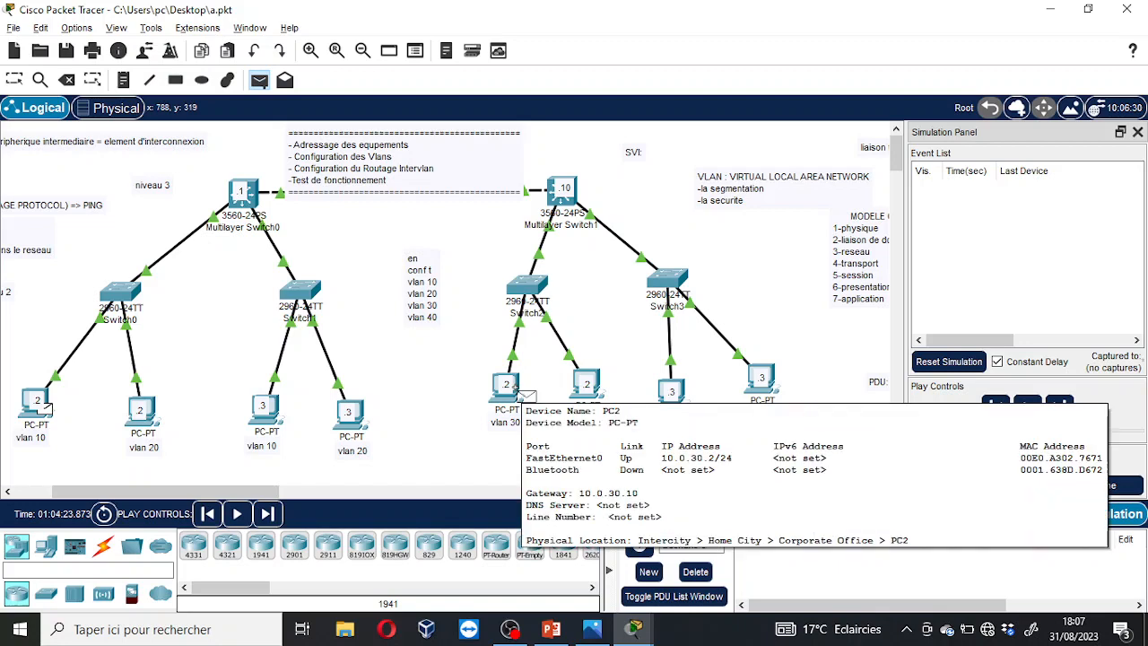
click(519, 391)
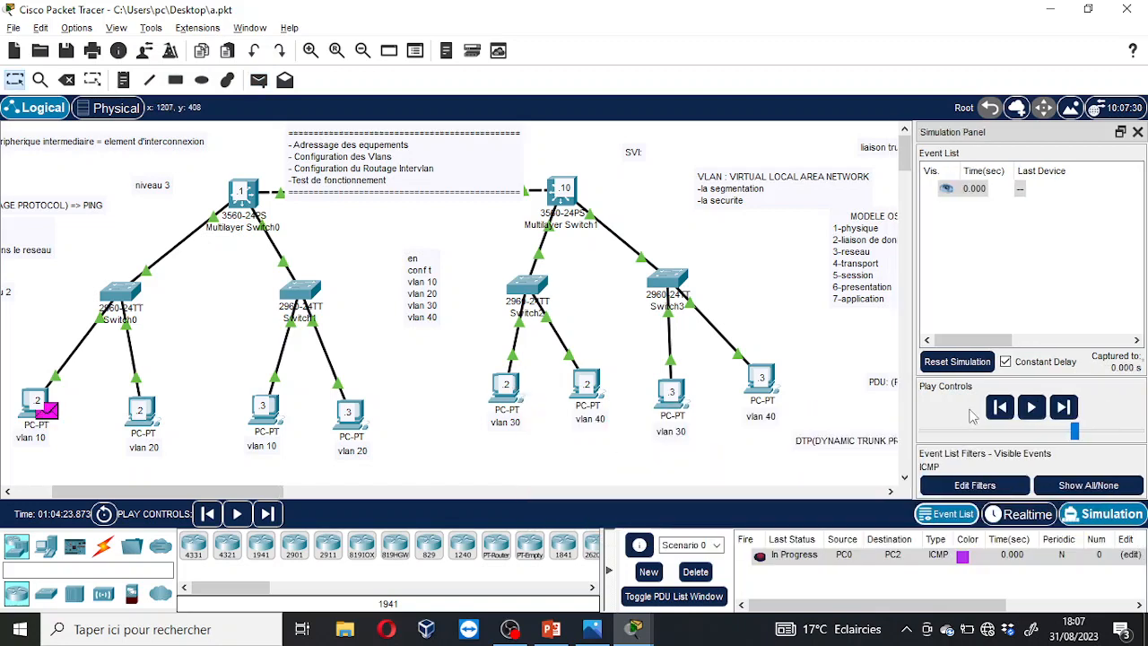
click(1032, 407)
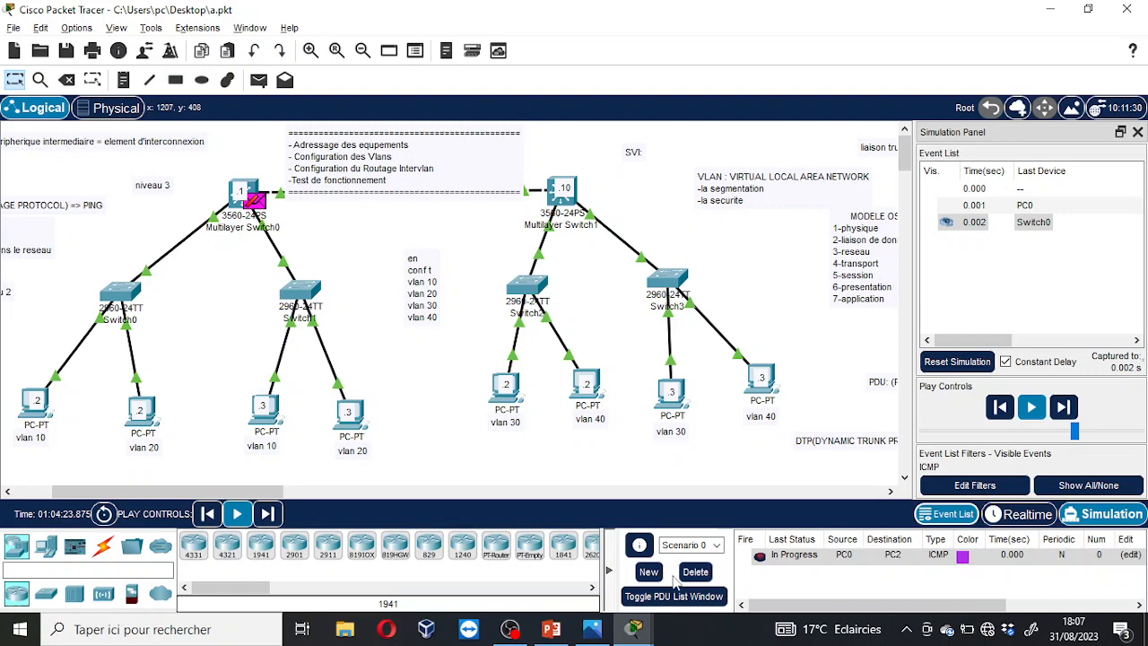
click(510, 629)
click(390, 592)
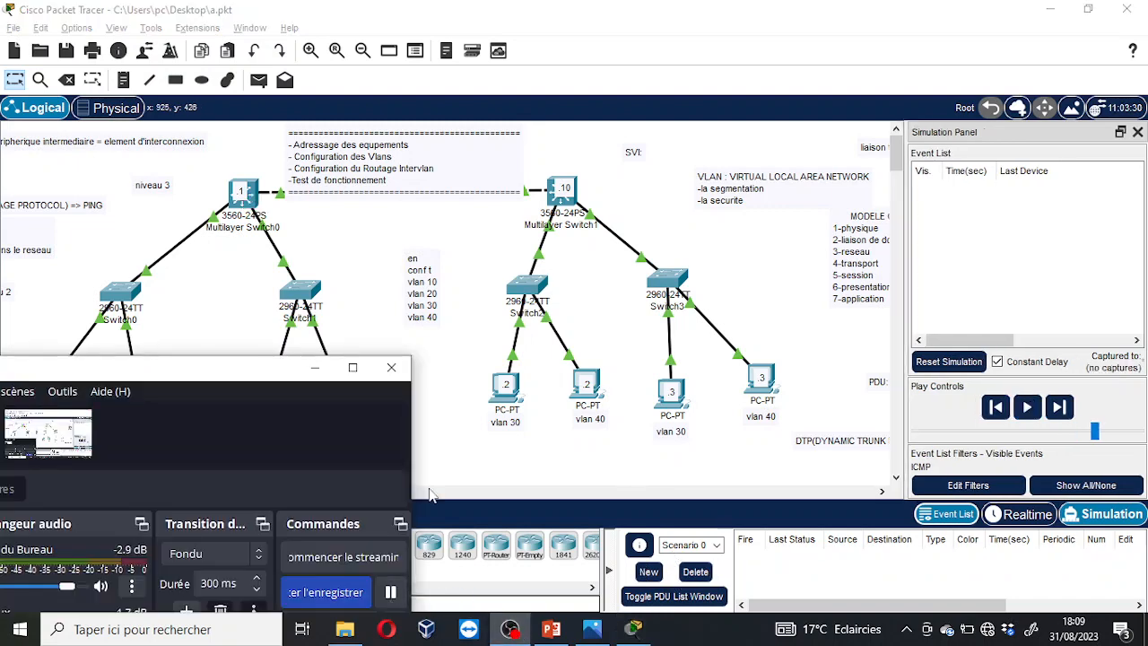
Return to Packet Tracer and add a simple PDU from Switch0's VLAN 10 PC to Switch2's VLAN 30 PC.
click(429, 494)
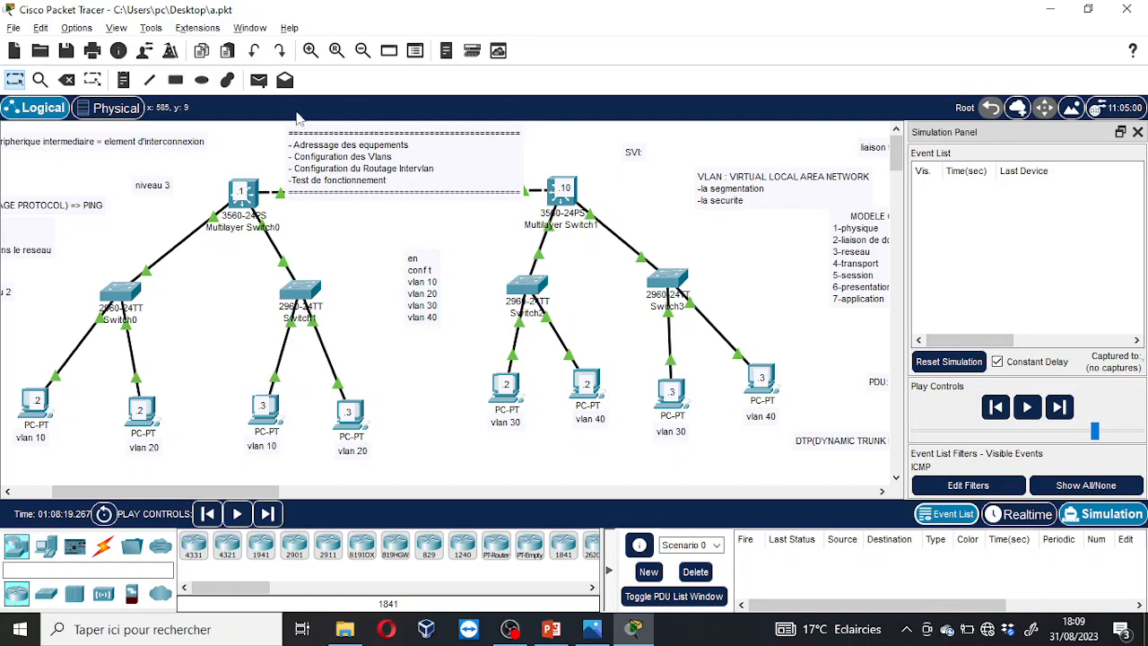
click(258, 80)
click(41, 406)
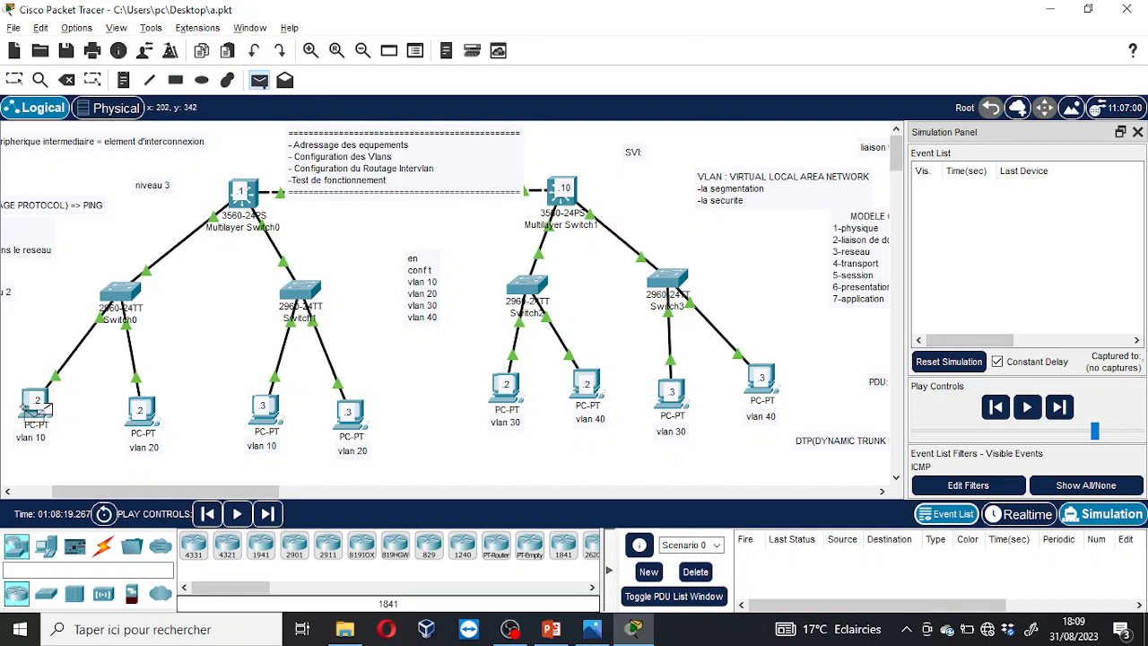
click(505, 395)
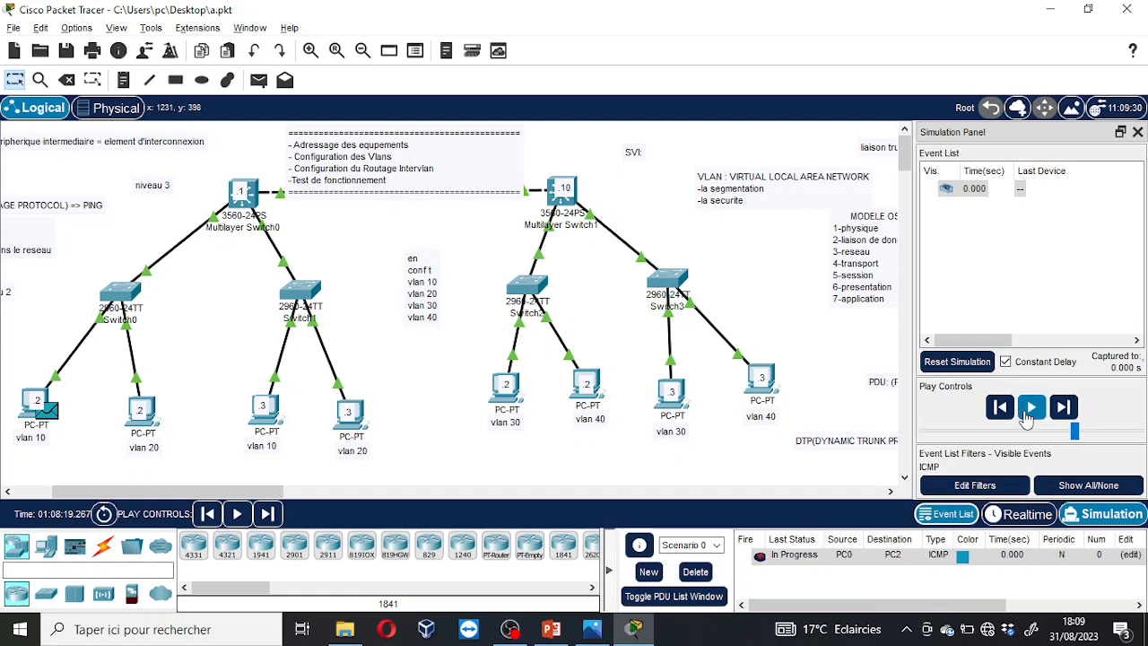
Adjust the playback speed, play the simulation until the ICMP reply gets back to the VLAN 10 PC, and stop playback.
click(1066, 437)
drag(1057, 433, 1074, 433)
click(1032, 407)
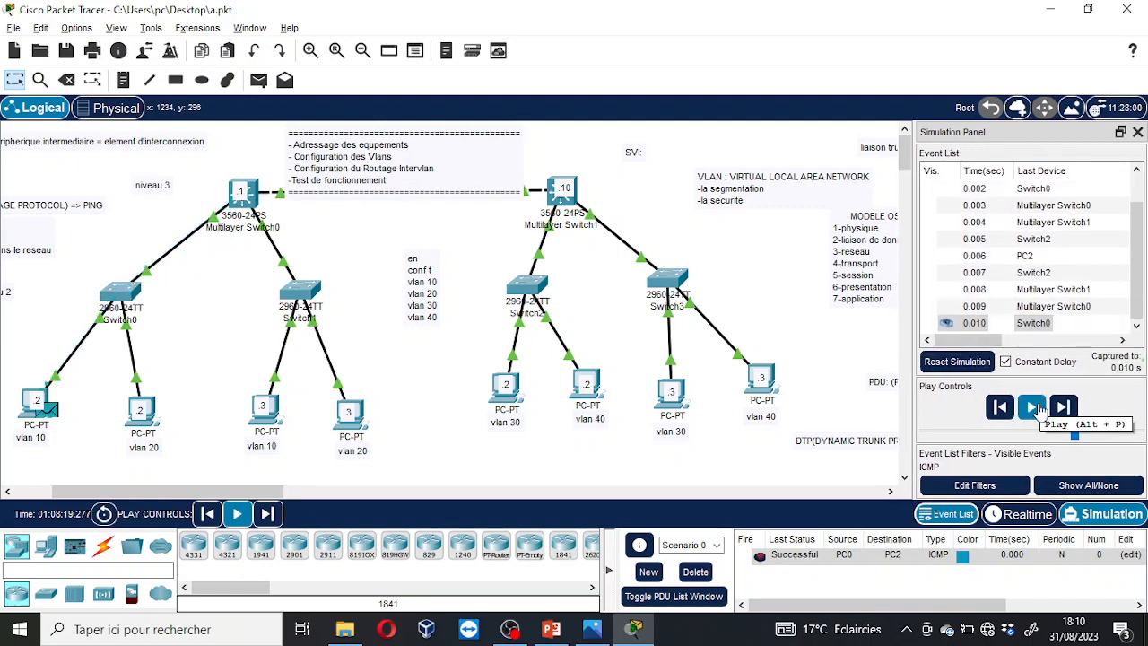
click(1036, 408)
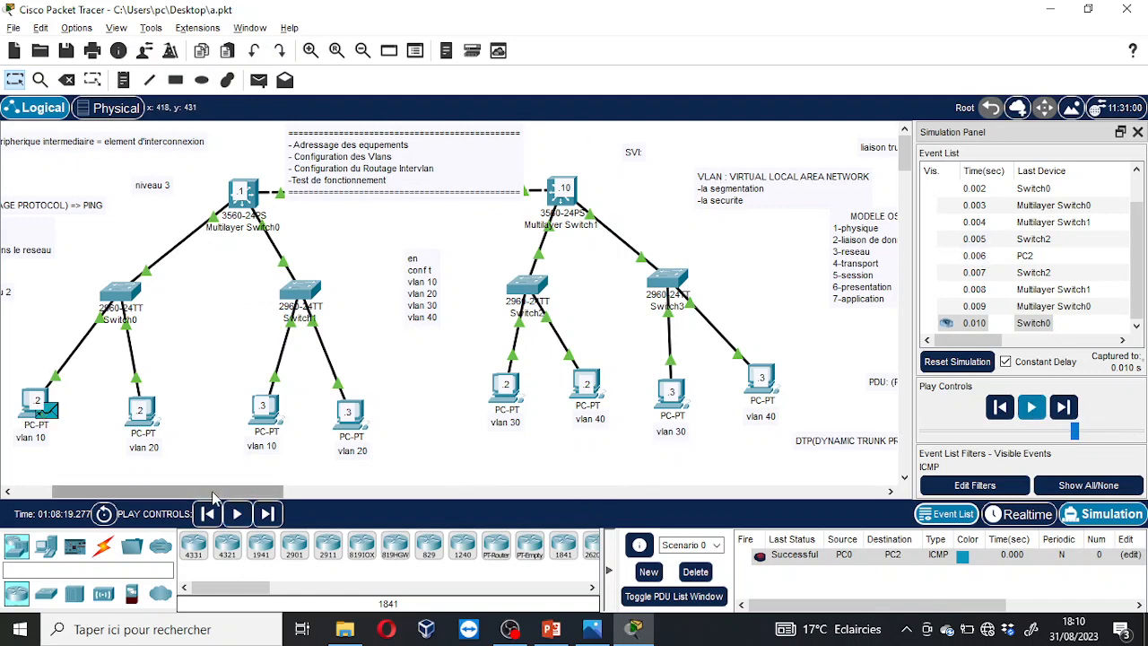
drag(173, 491, 112, 492)
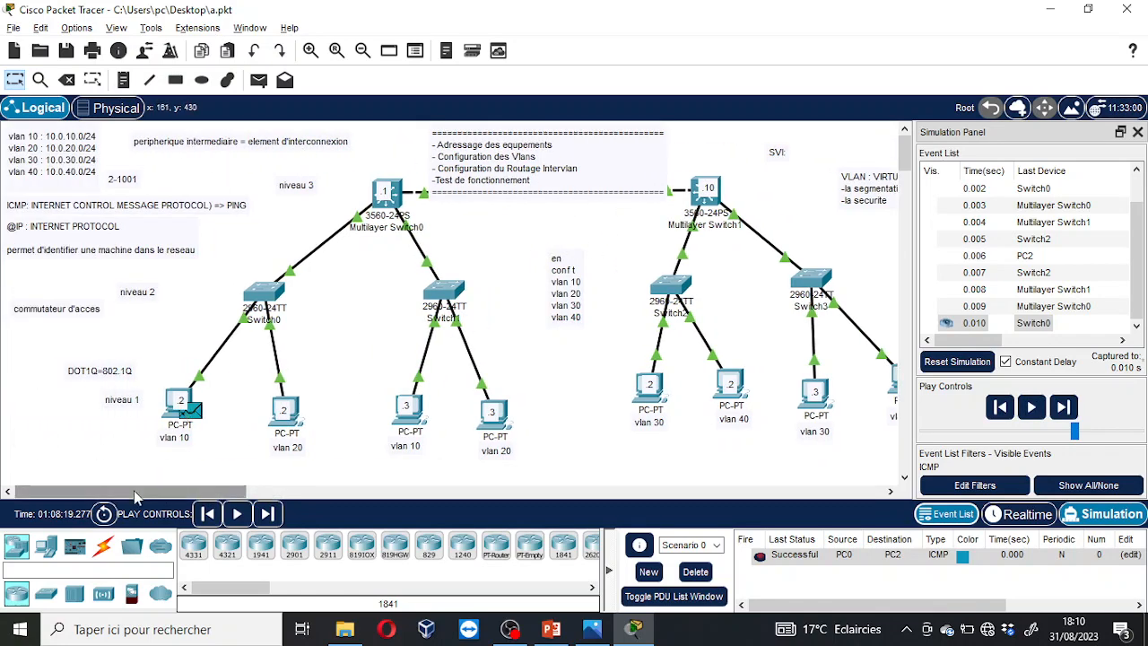
drag(135, 491, 135, 515)
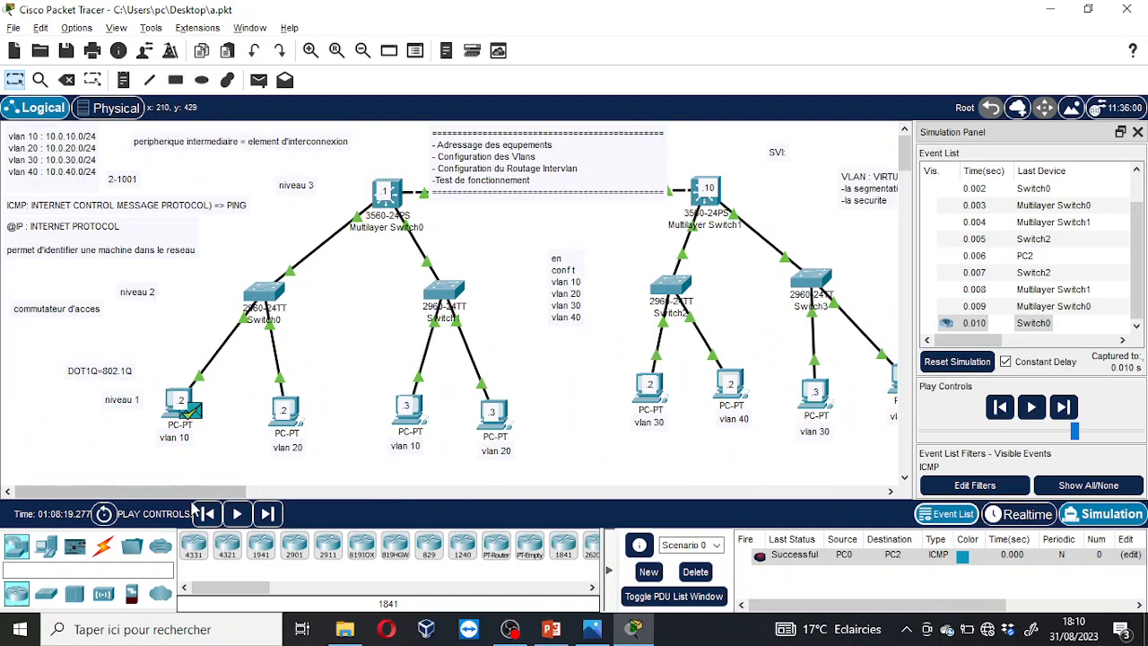
drag(184, 492, 141, 501)
drag(41, 492, 90, 520)
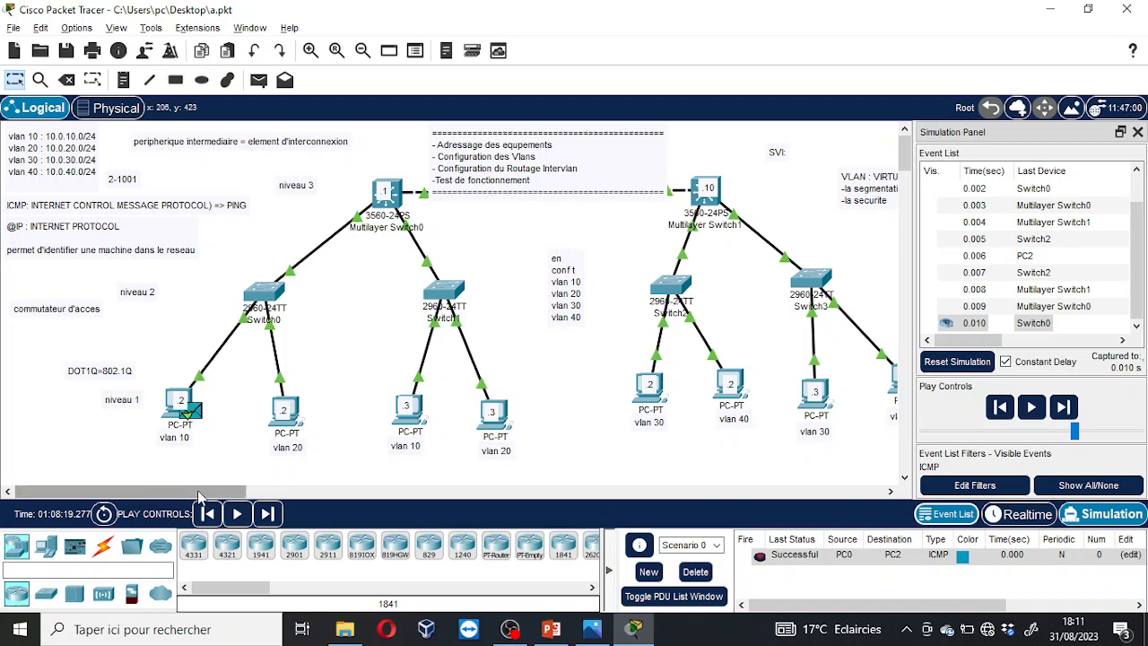
drag(199, 492, 172, 461)
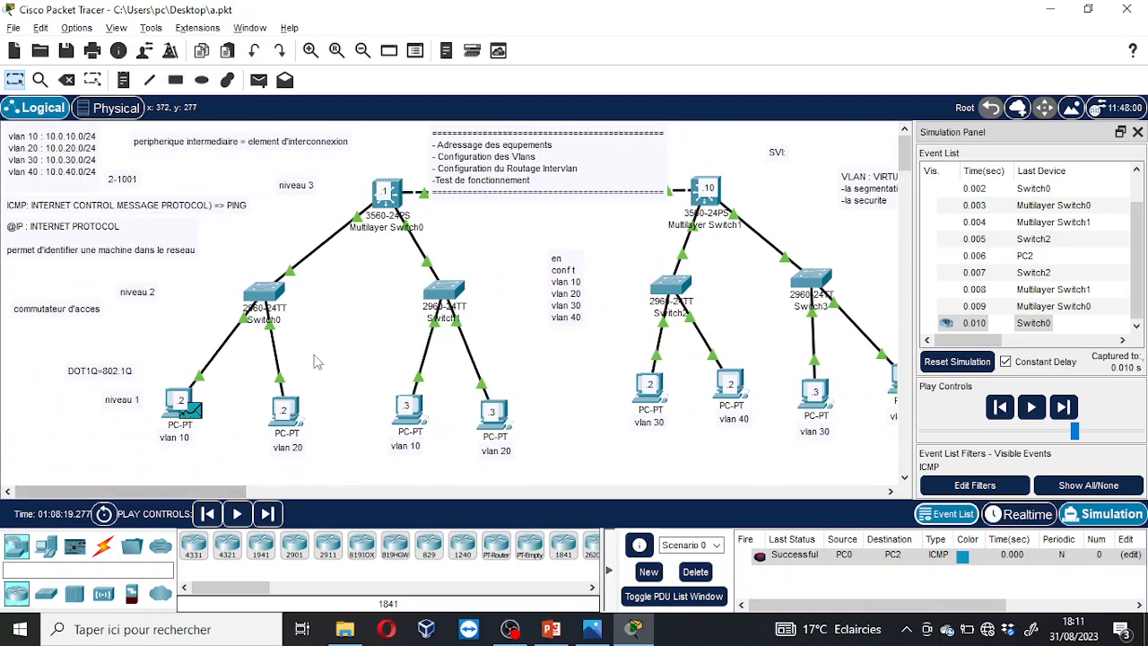